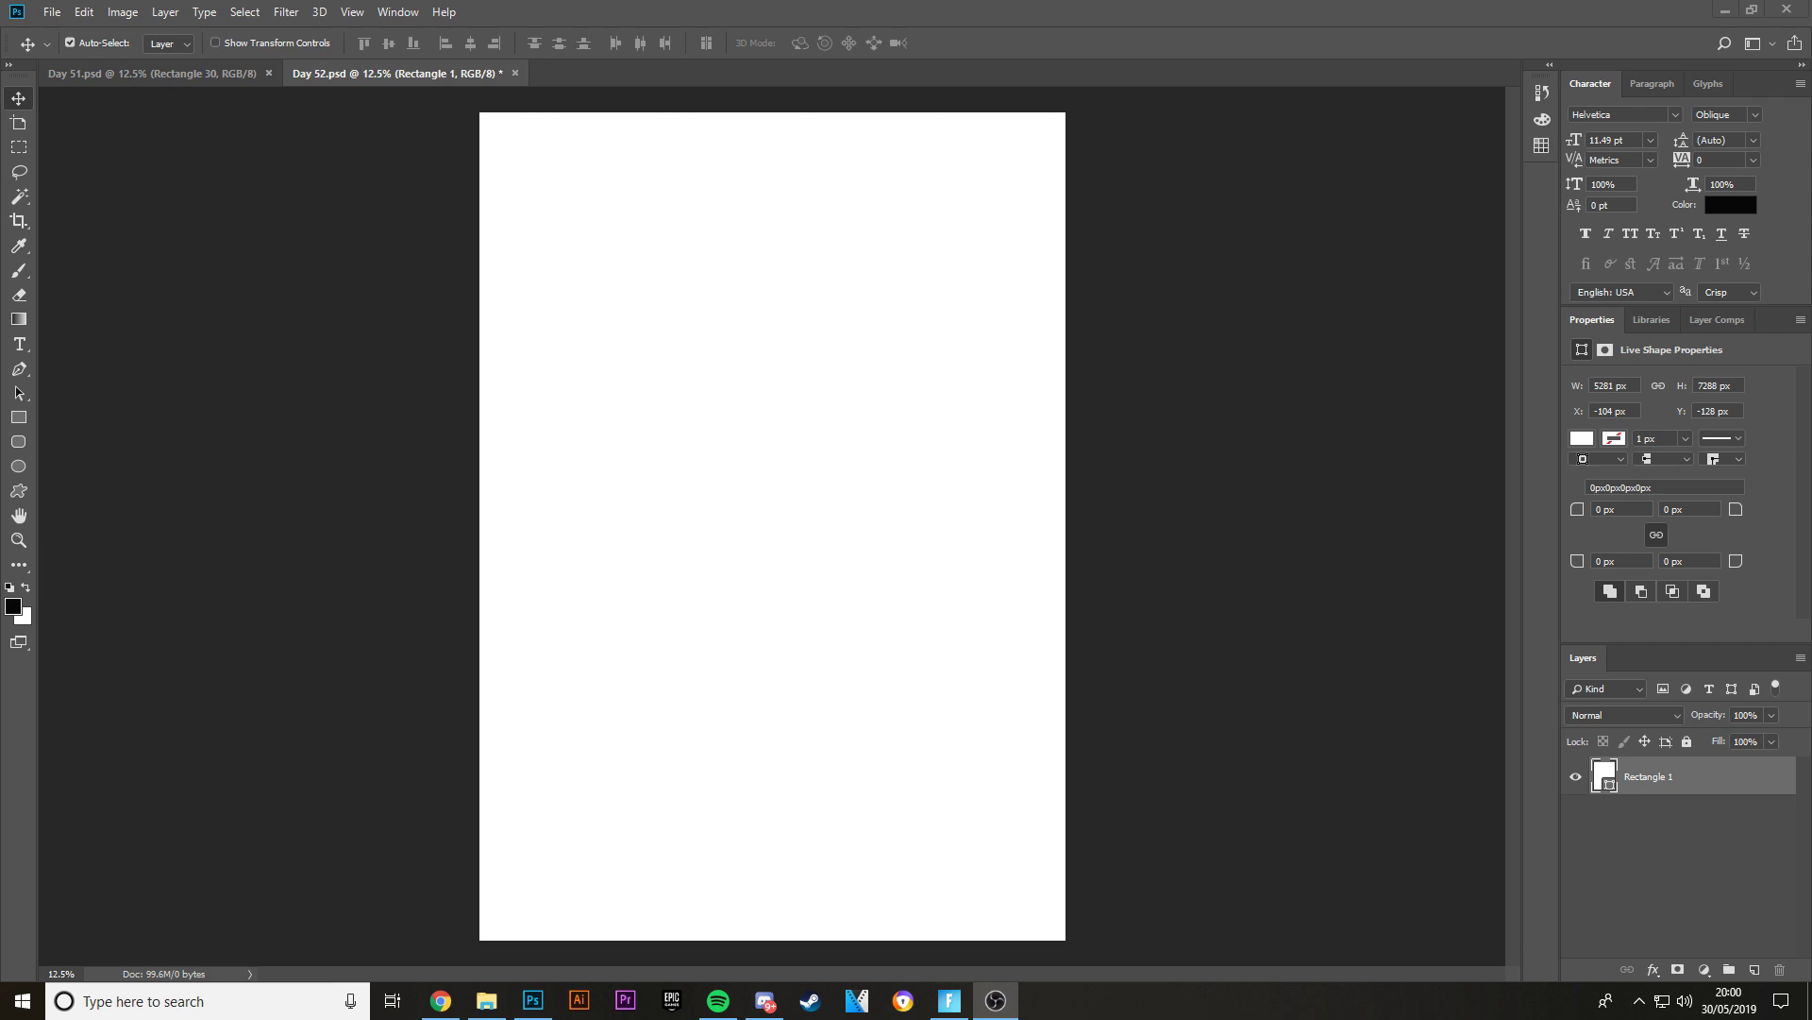
- View the finished KAWALA poster in Day 51.psd, then open its post on the Instagram profile
{"action": "left_click", "coordinate": [170, 69]}
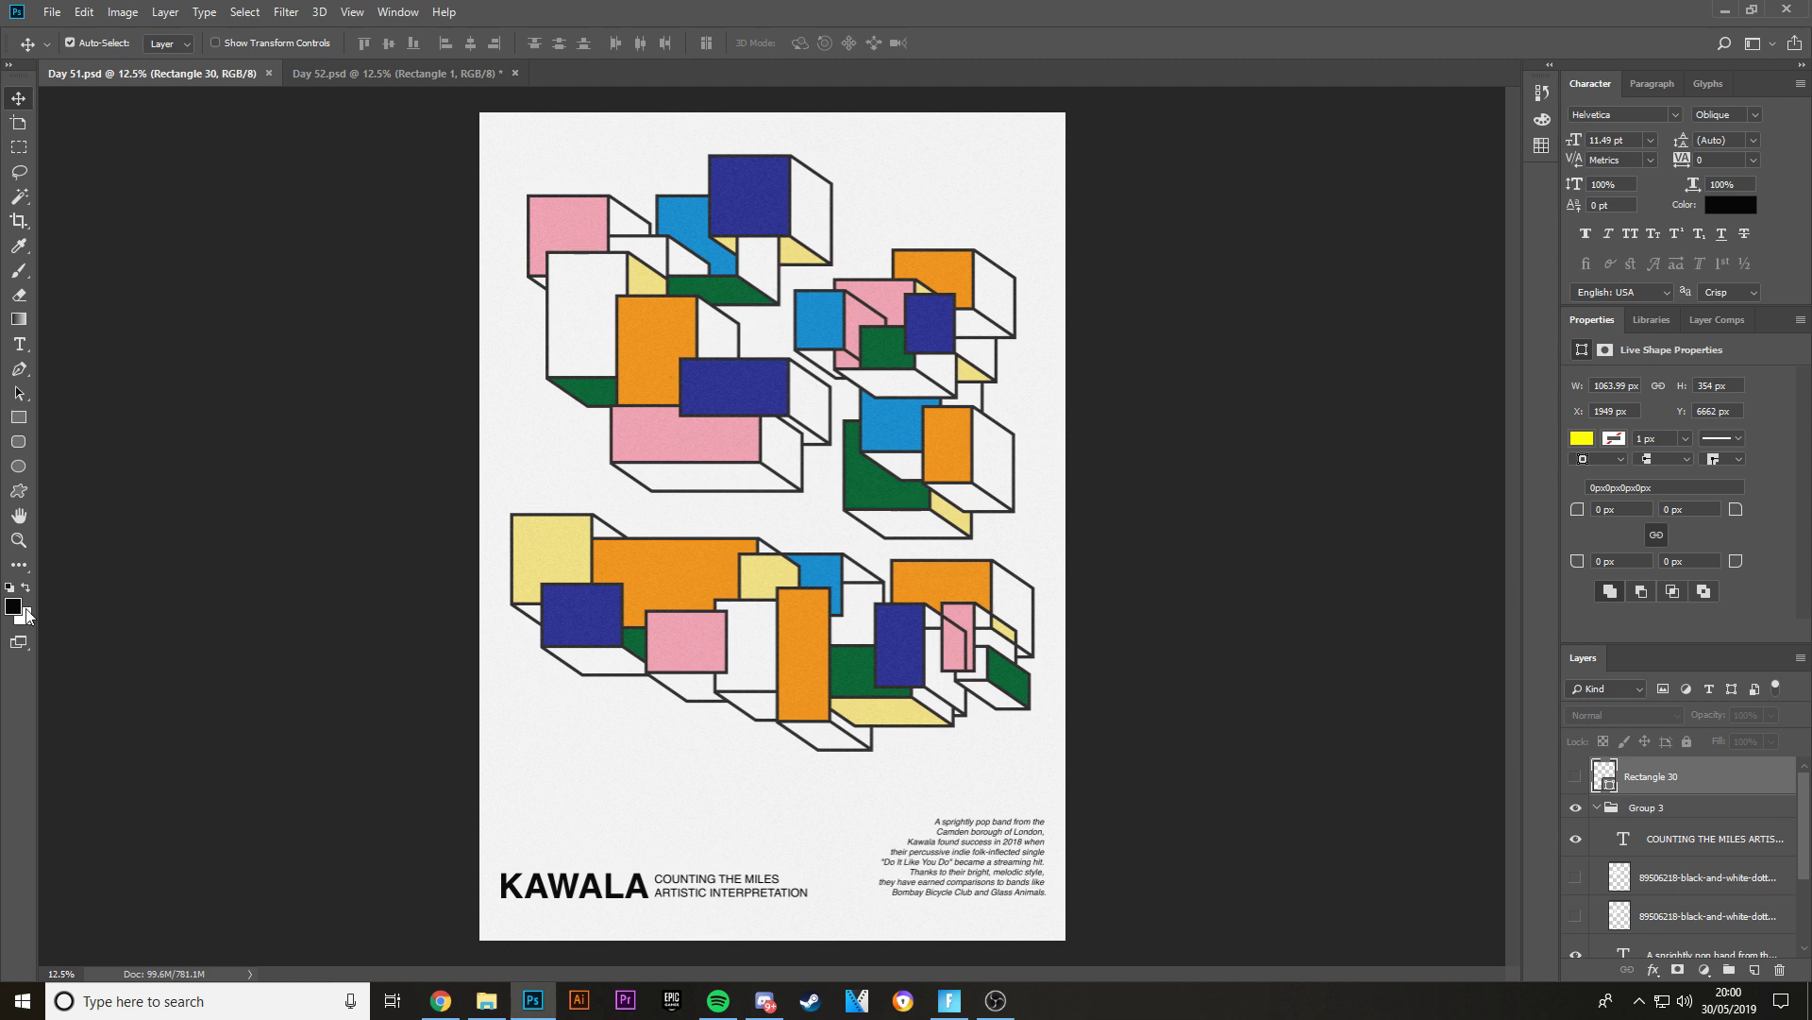
{"action": "left_click", "coordinate": [440, 1001]}
{"action": "scroll", "coordinate": [679, 408], "scroll_direction": "down", "scroll_amount": 2}
{"action": "left_click", "coordinate": [680, 409]}
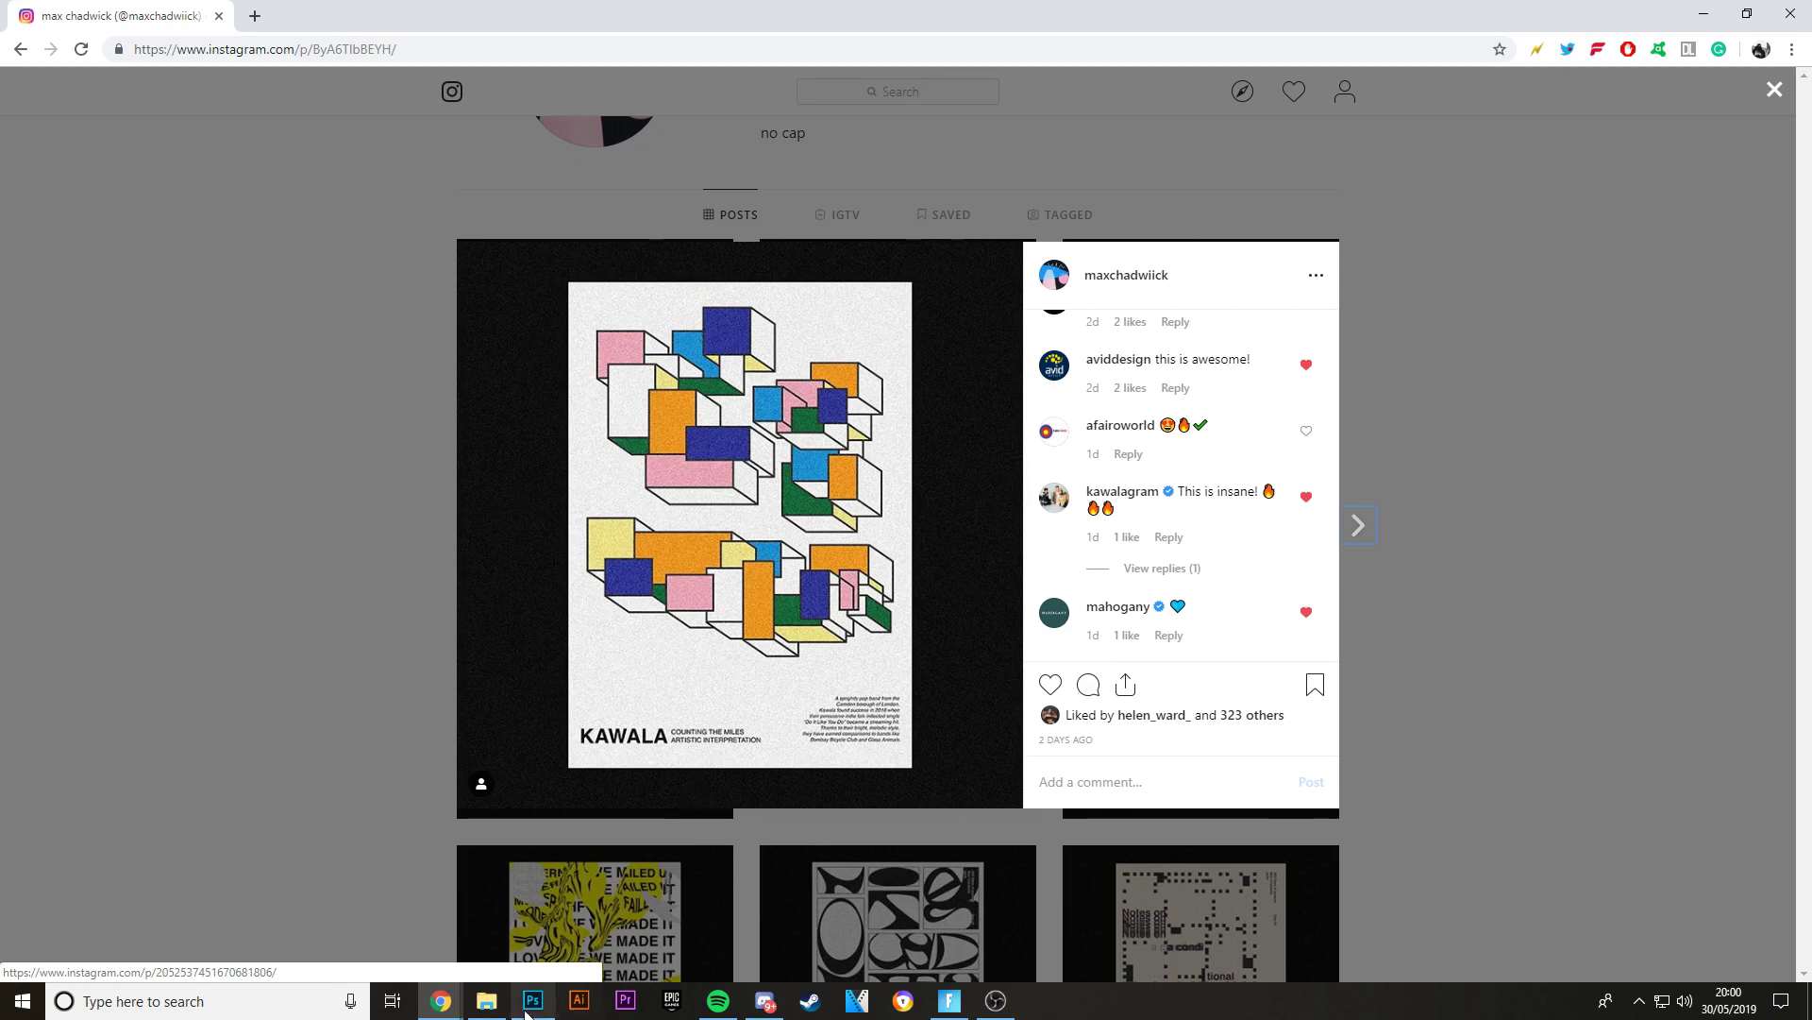
- Leave the Instagram post and return to the Photoshop documents
{"action": "mouse_move", "coordinate": [552, 1016]}
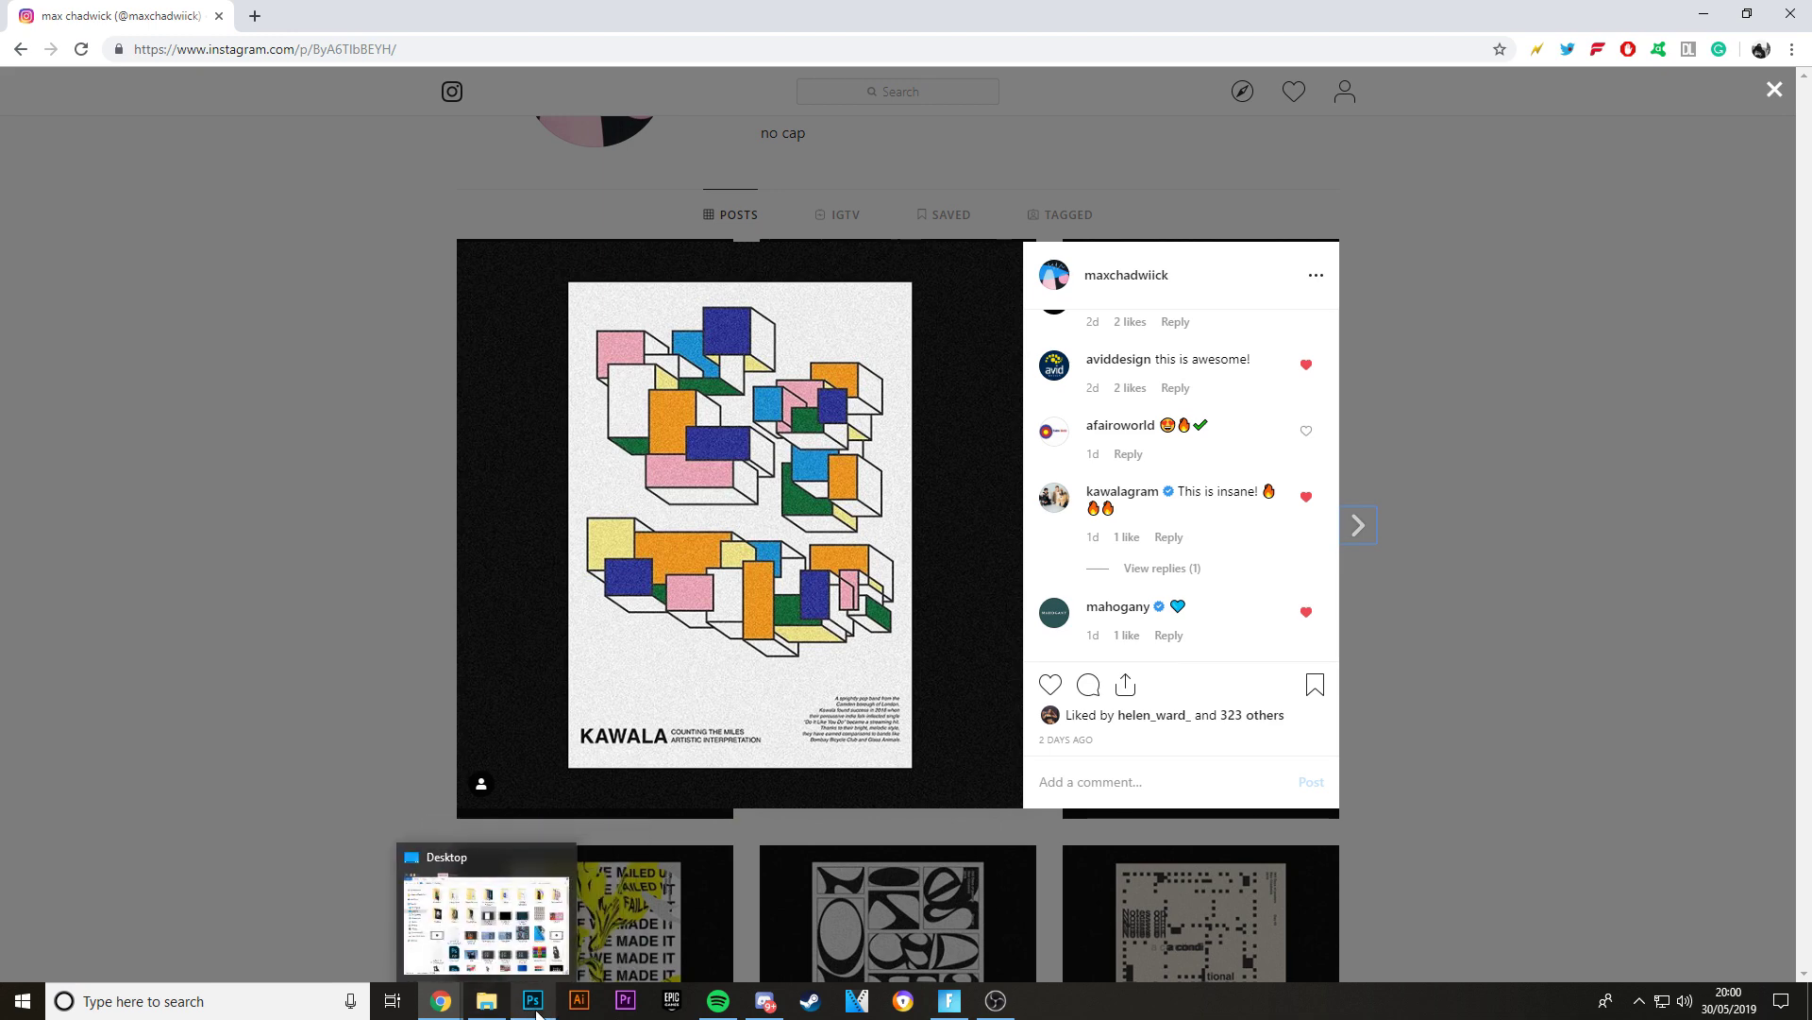
{"action": "left_click", "coordinate": [533, 911]}
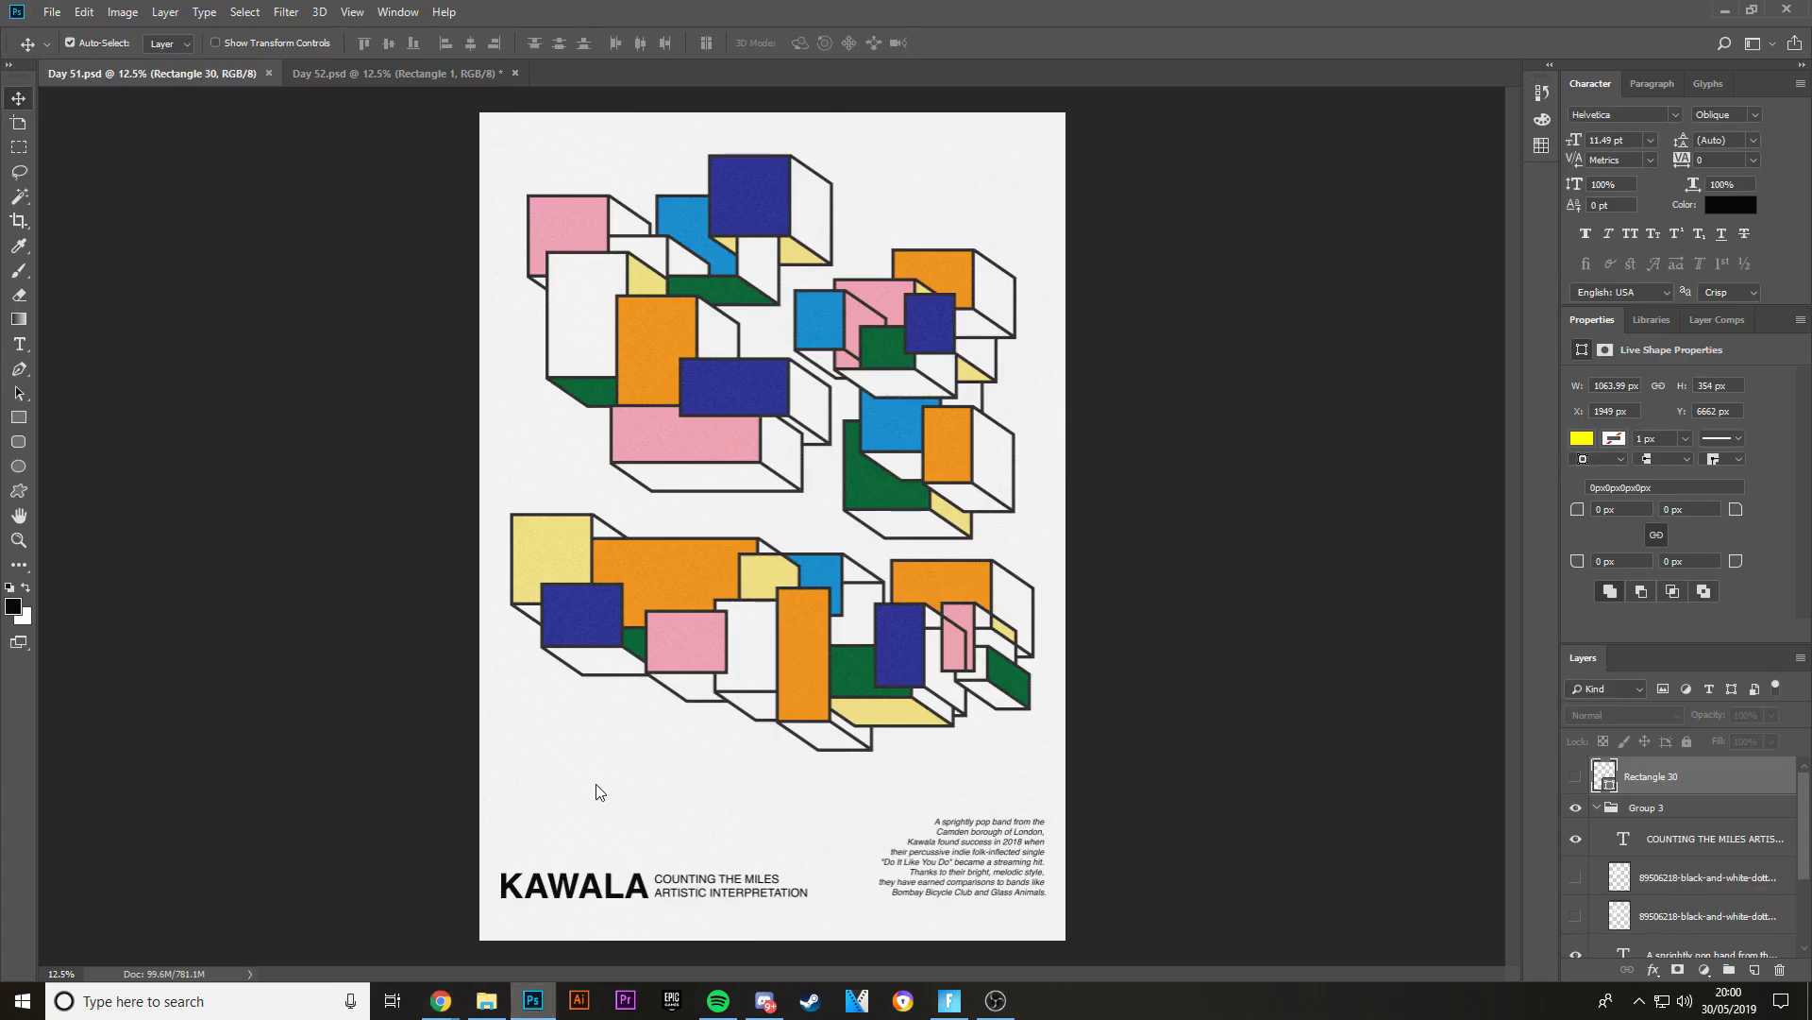
- Bring up the blank Day 52 document at 25% and add an empty Layer 1 above Rectangle 1
{"action": "left_click", "coordinate": [365, 64]}
{"action": "key", "text": "ctrl+equal"}
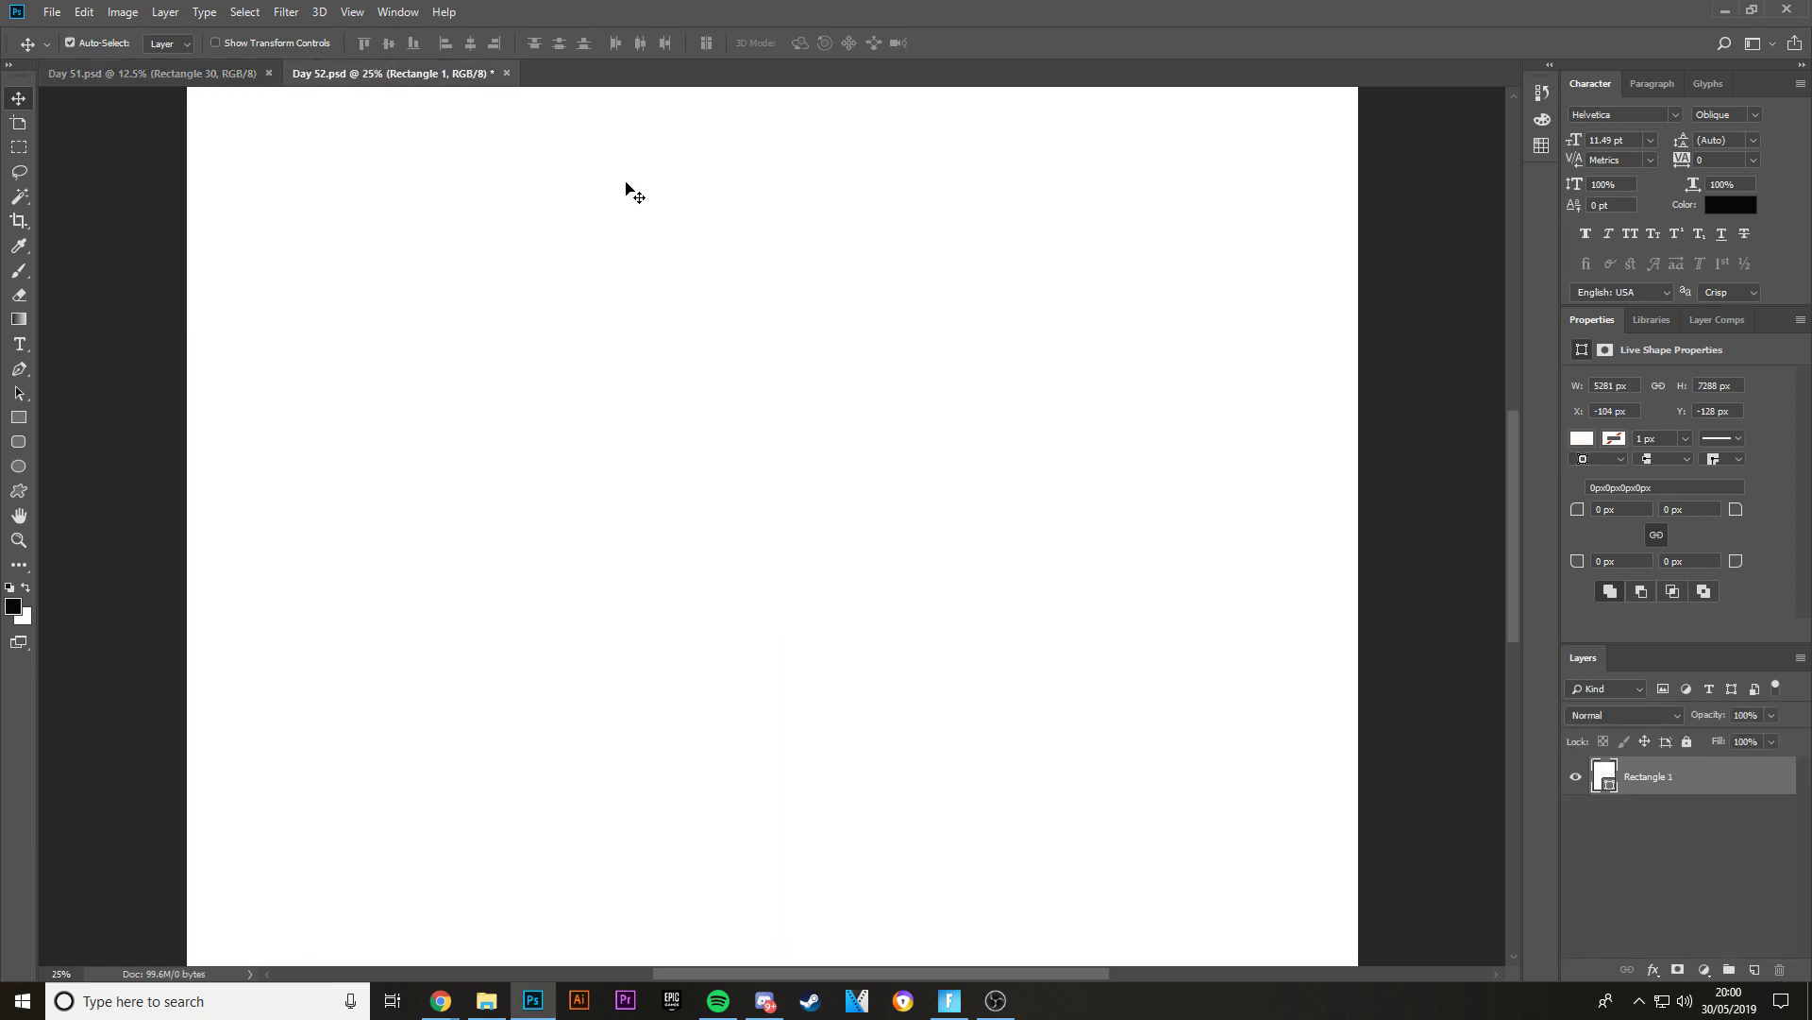
{"action": "left_click", "coordinate": [18, 417]}
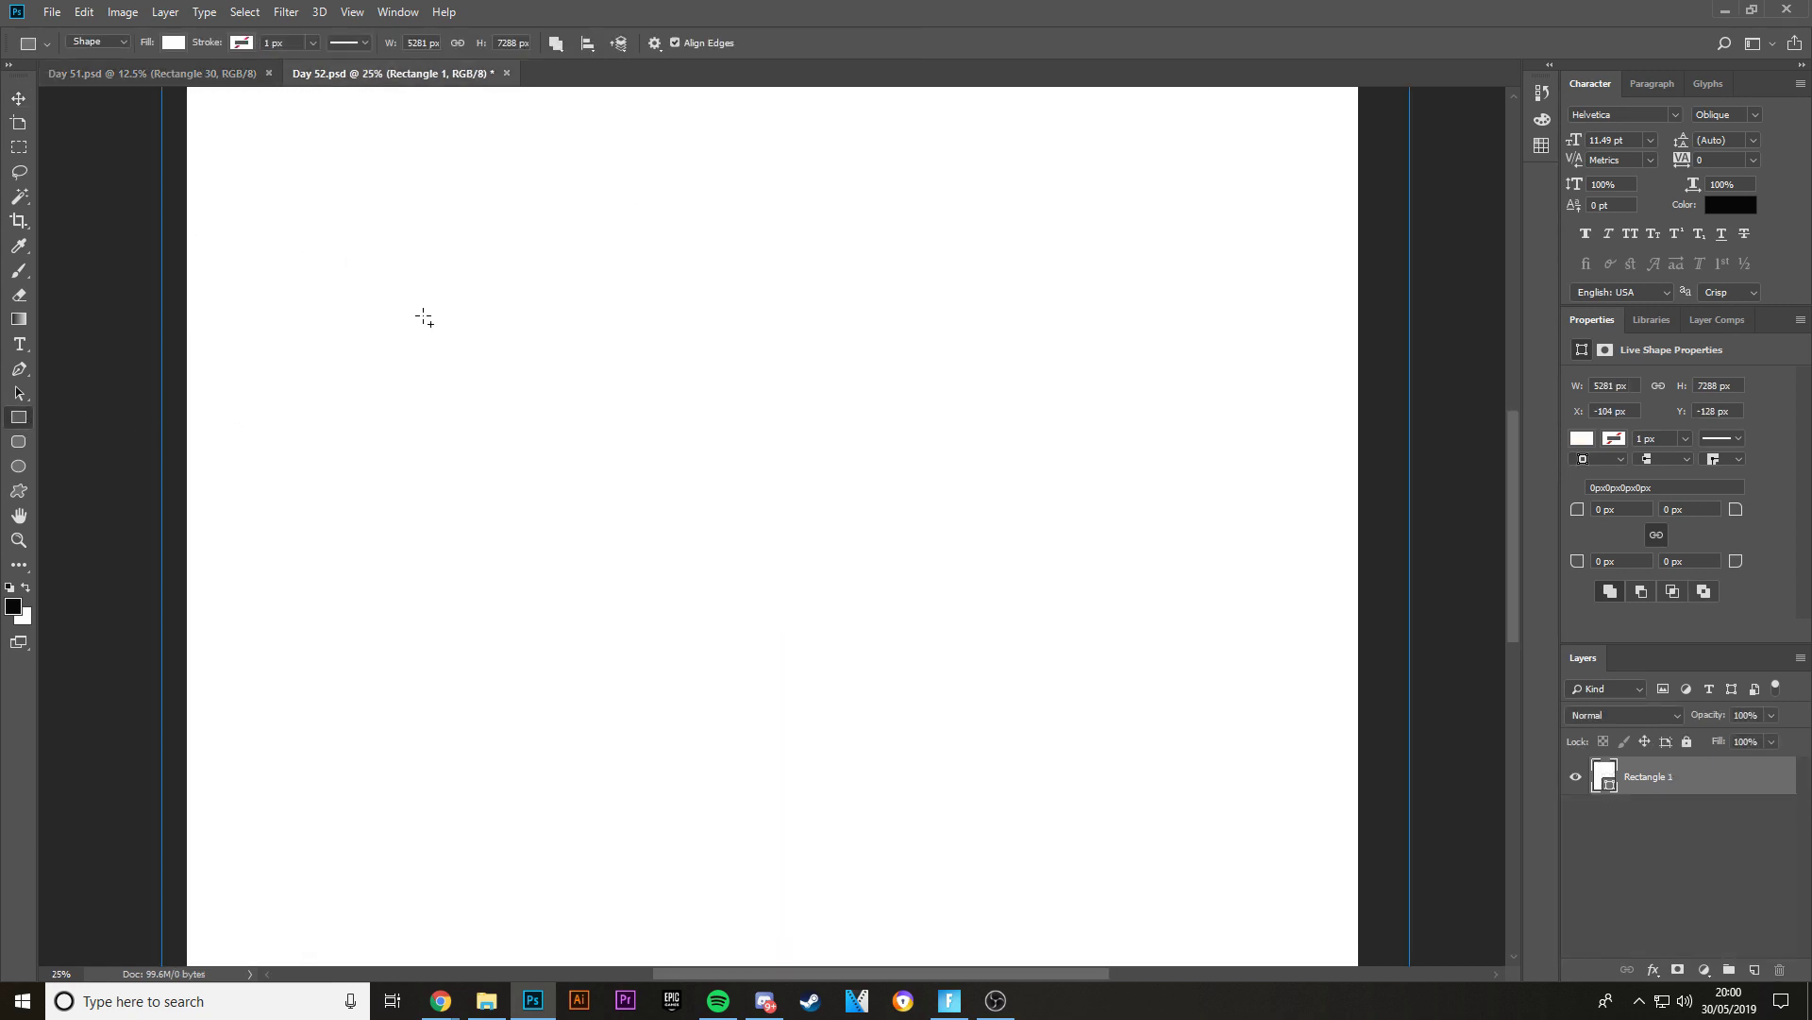
{"action": "left_click", "coordinate": [18, 98]}
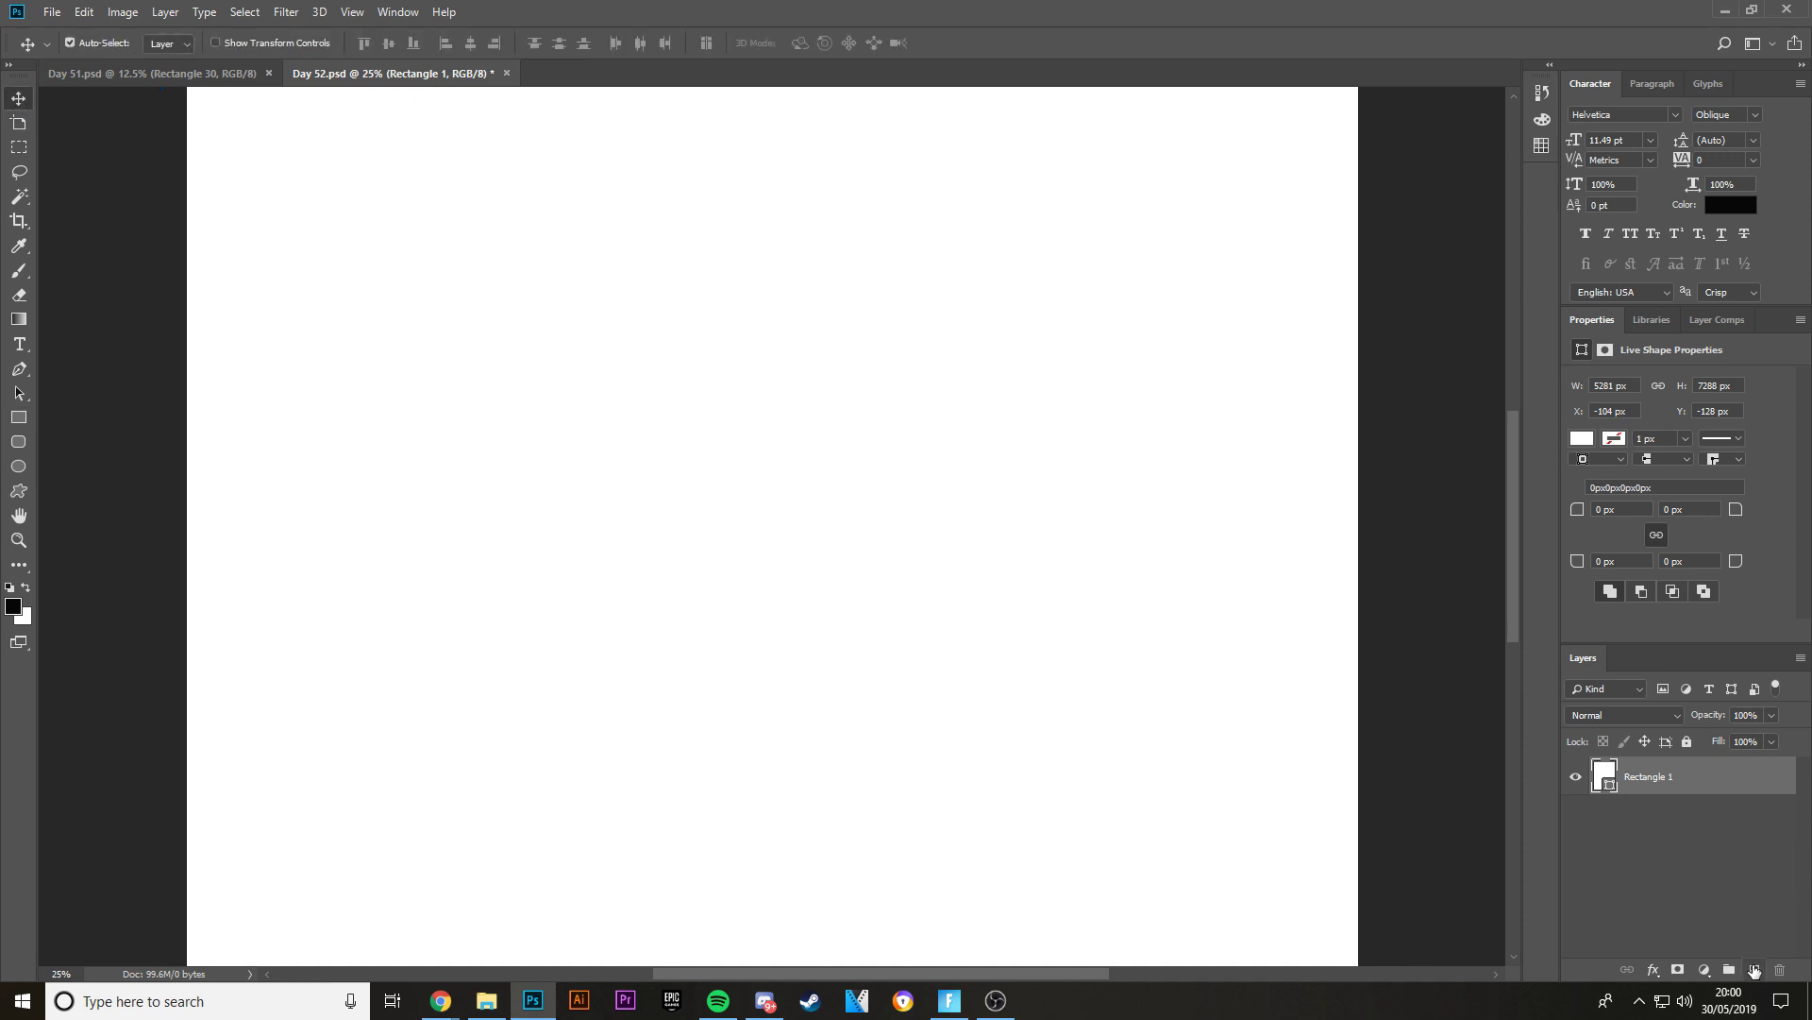
{"action": "left_click", "coordinate": [1754, 969]}
{"action": "left_click", "coordinate": [122, 12]}
{"action": "mouse_move", "coordinate": [193, 68]}
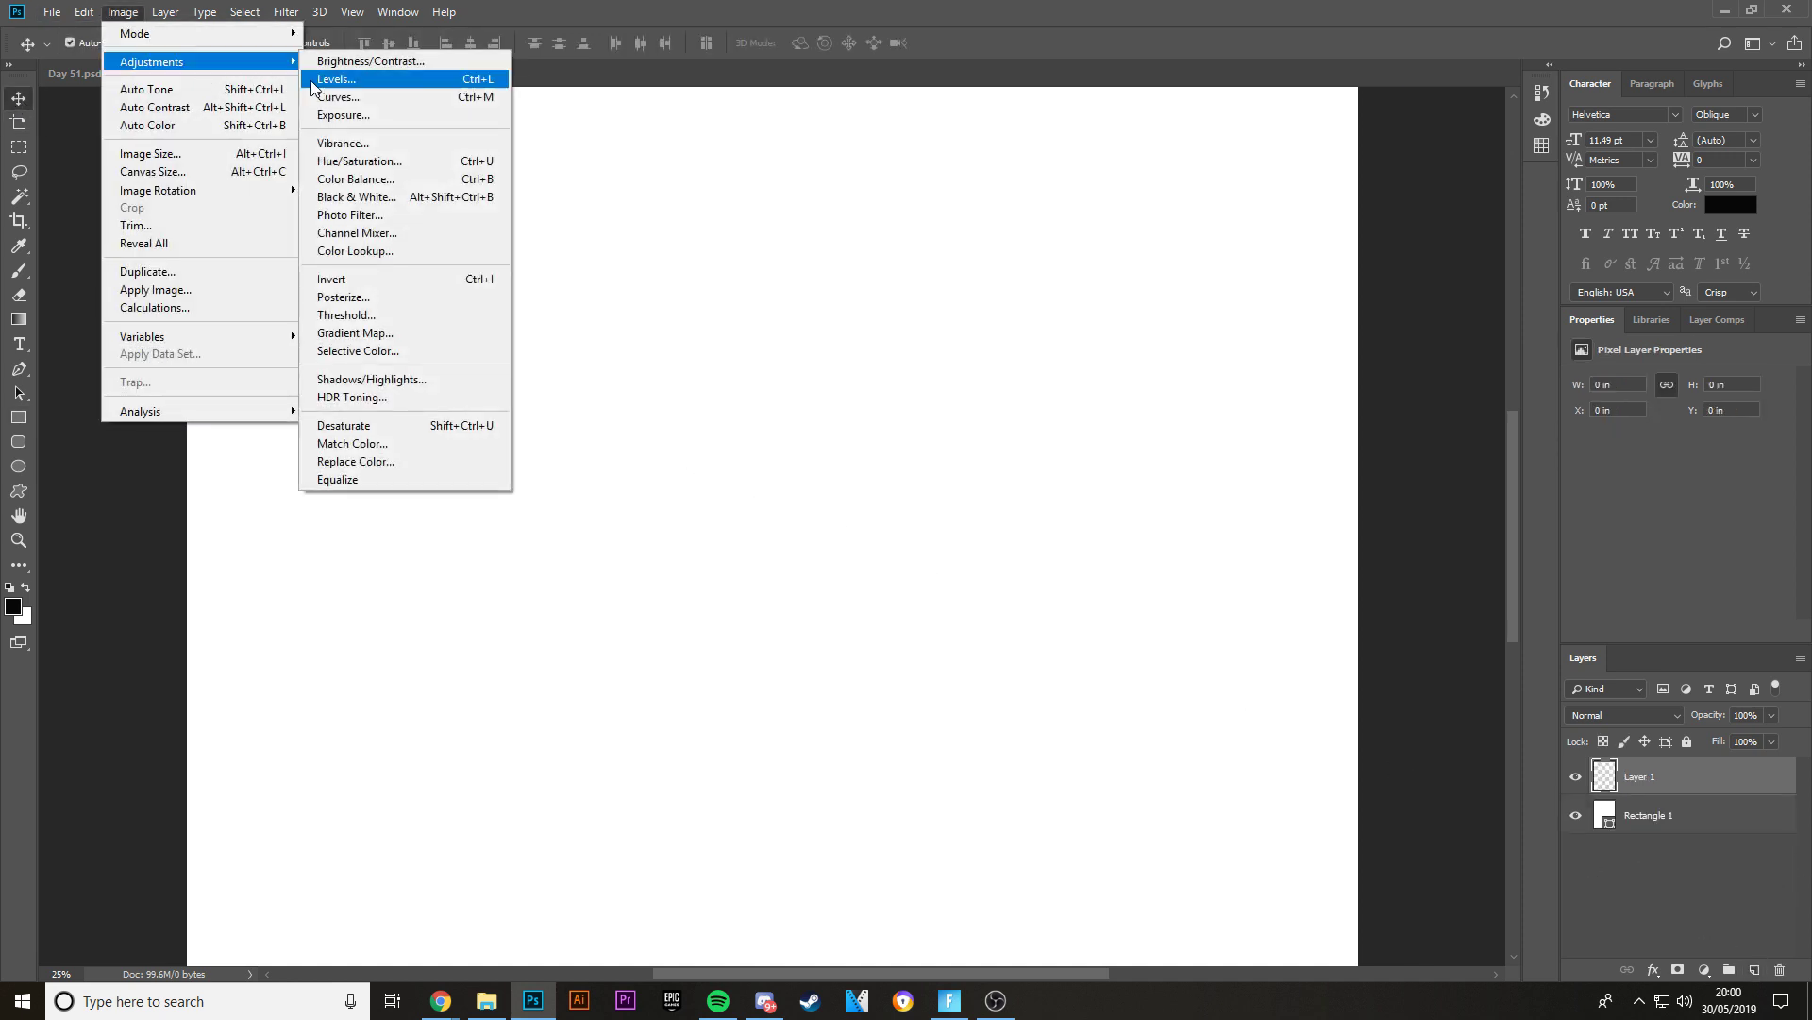
{"action": "left_click", "coordinate": [251, 153]}
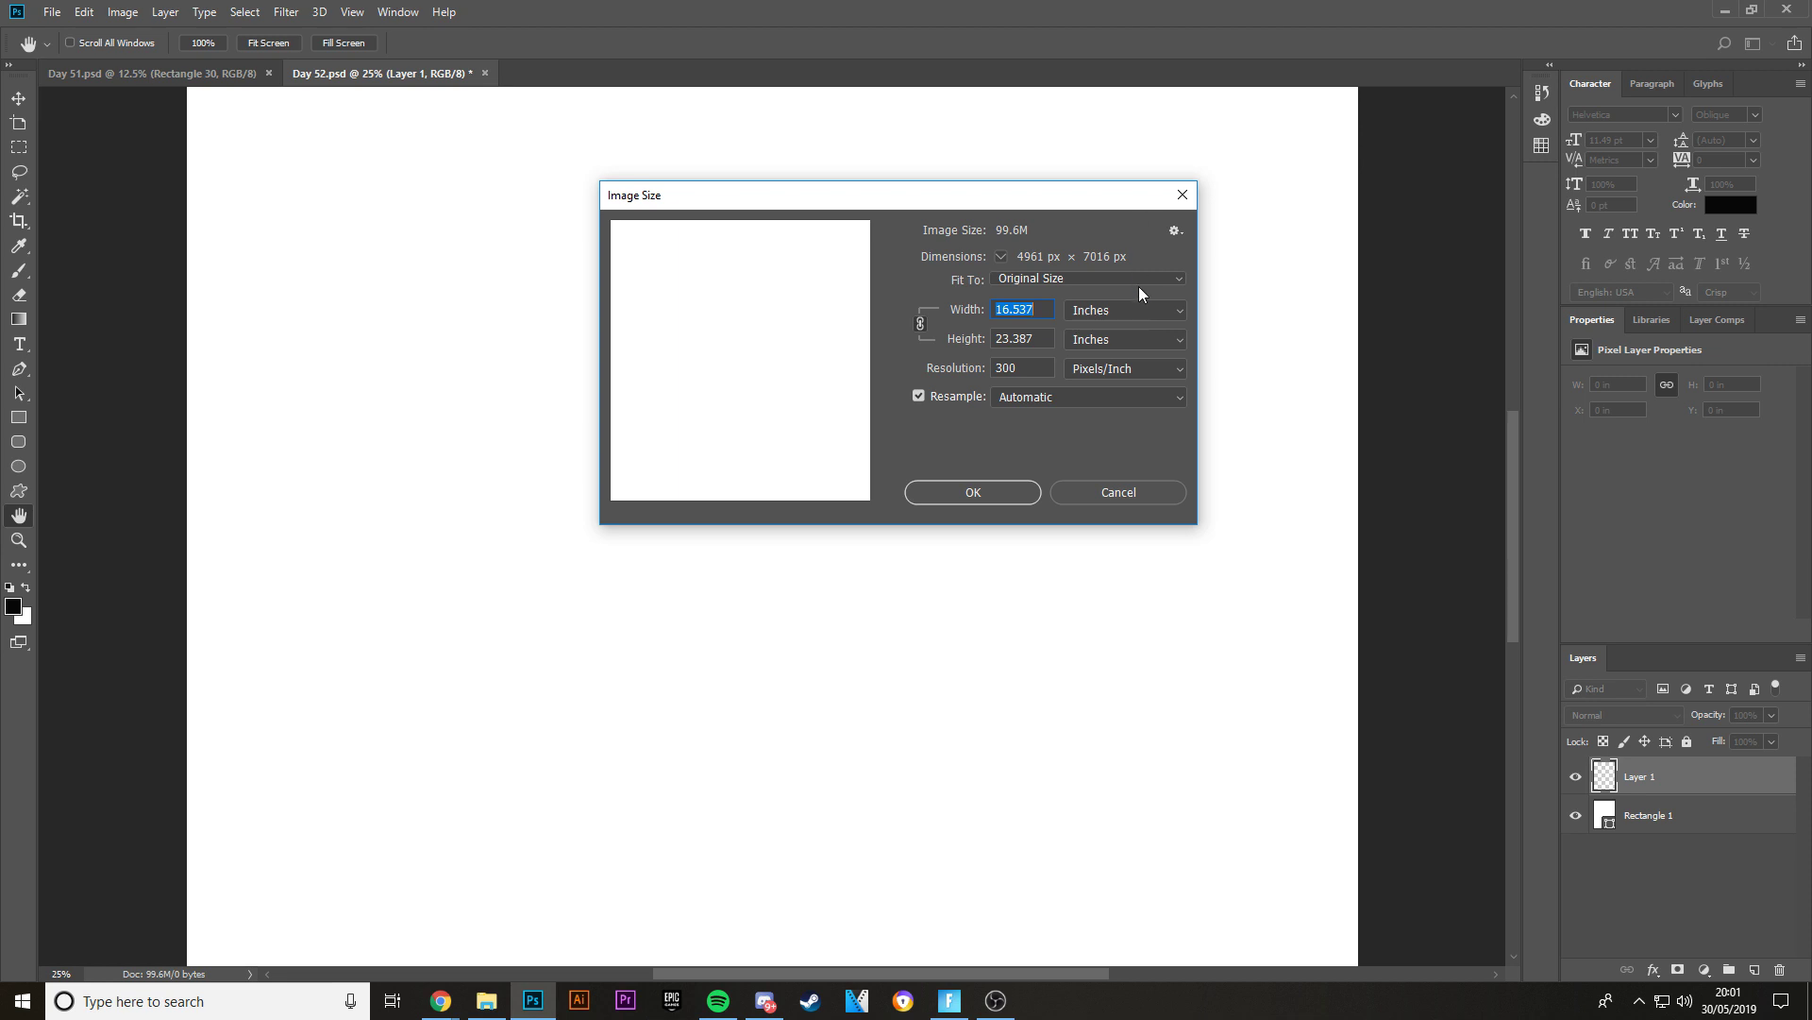
{"action": "left_click", "coordinate": [1015, 367]}
{"action": "left_click", "coordinate": [1085, 500]}
{"action": "key", "text": "v"}
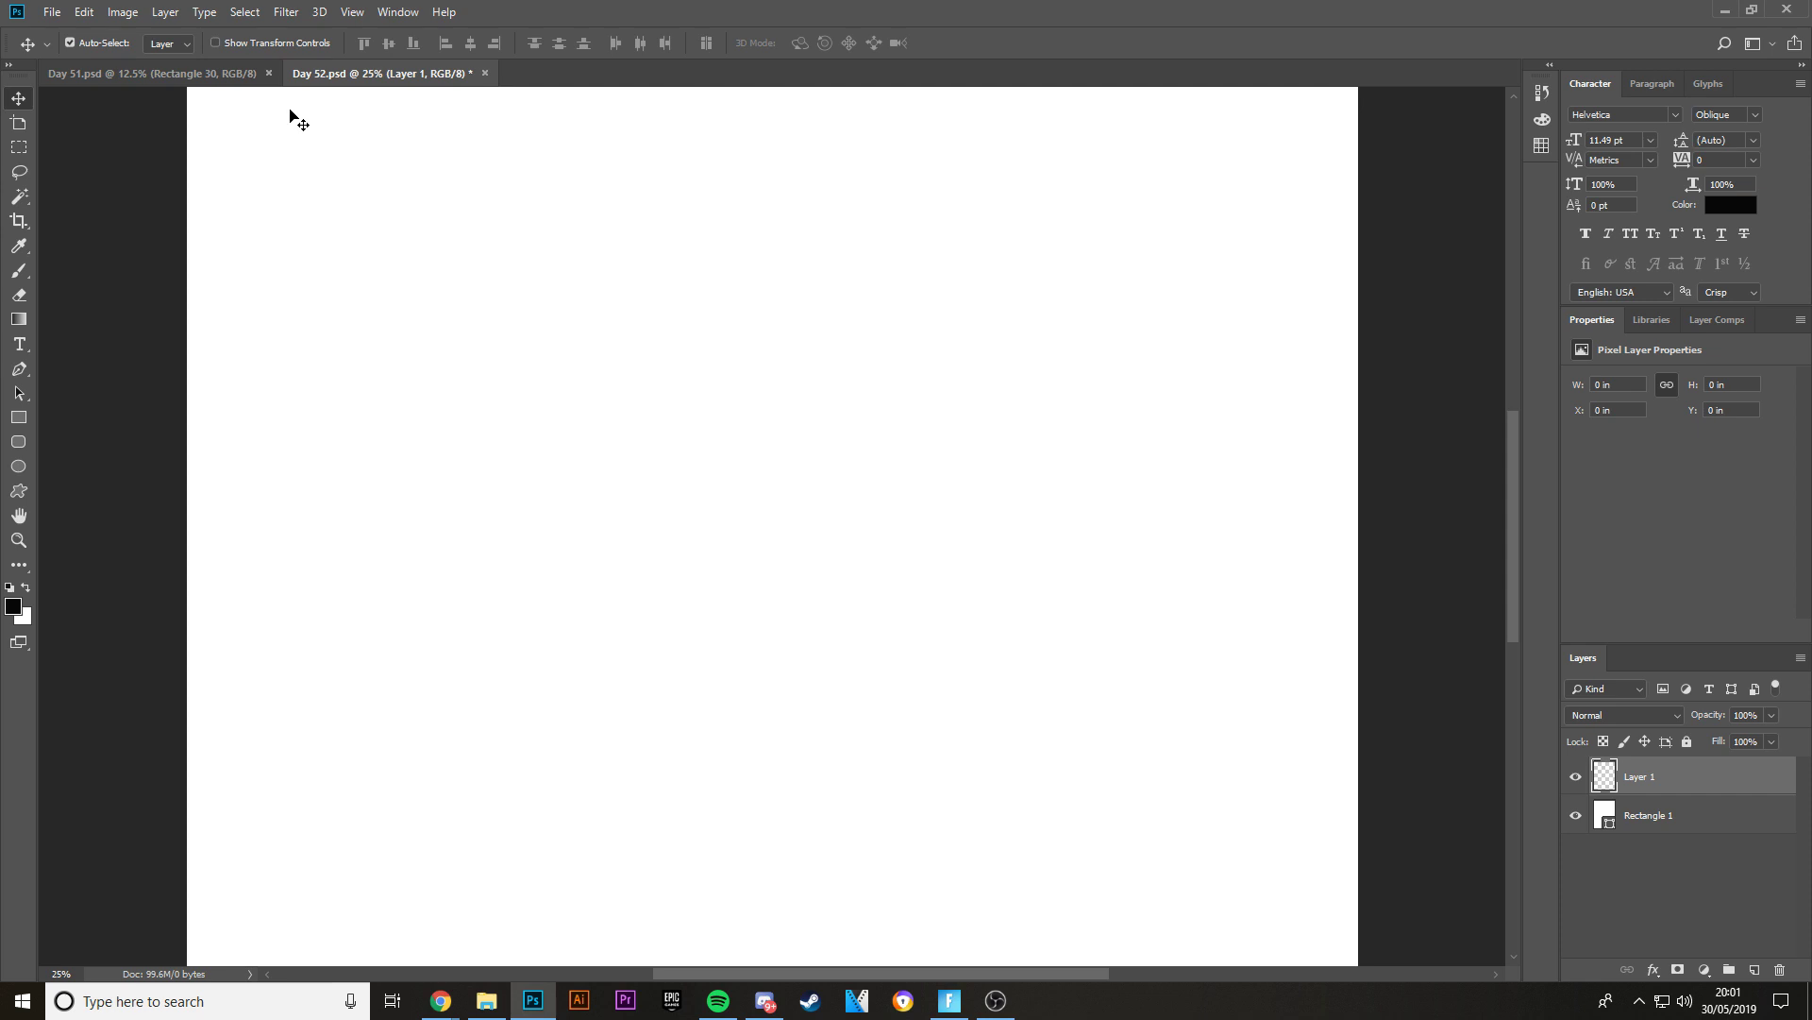
{"action": "left_click", "coordinate": [52, 11]}
{"action": "mouse_move", "coordinate": [123, 12]}
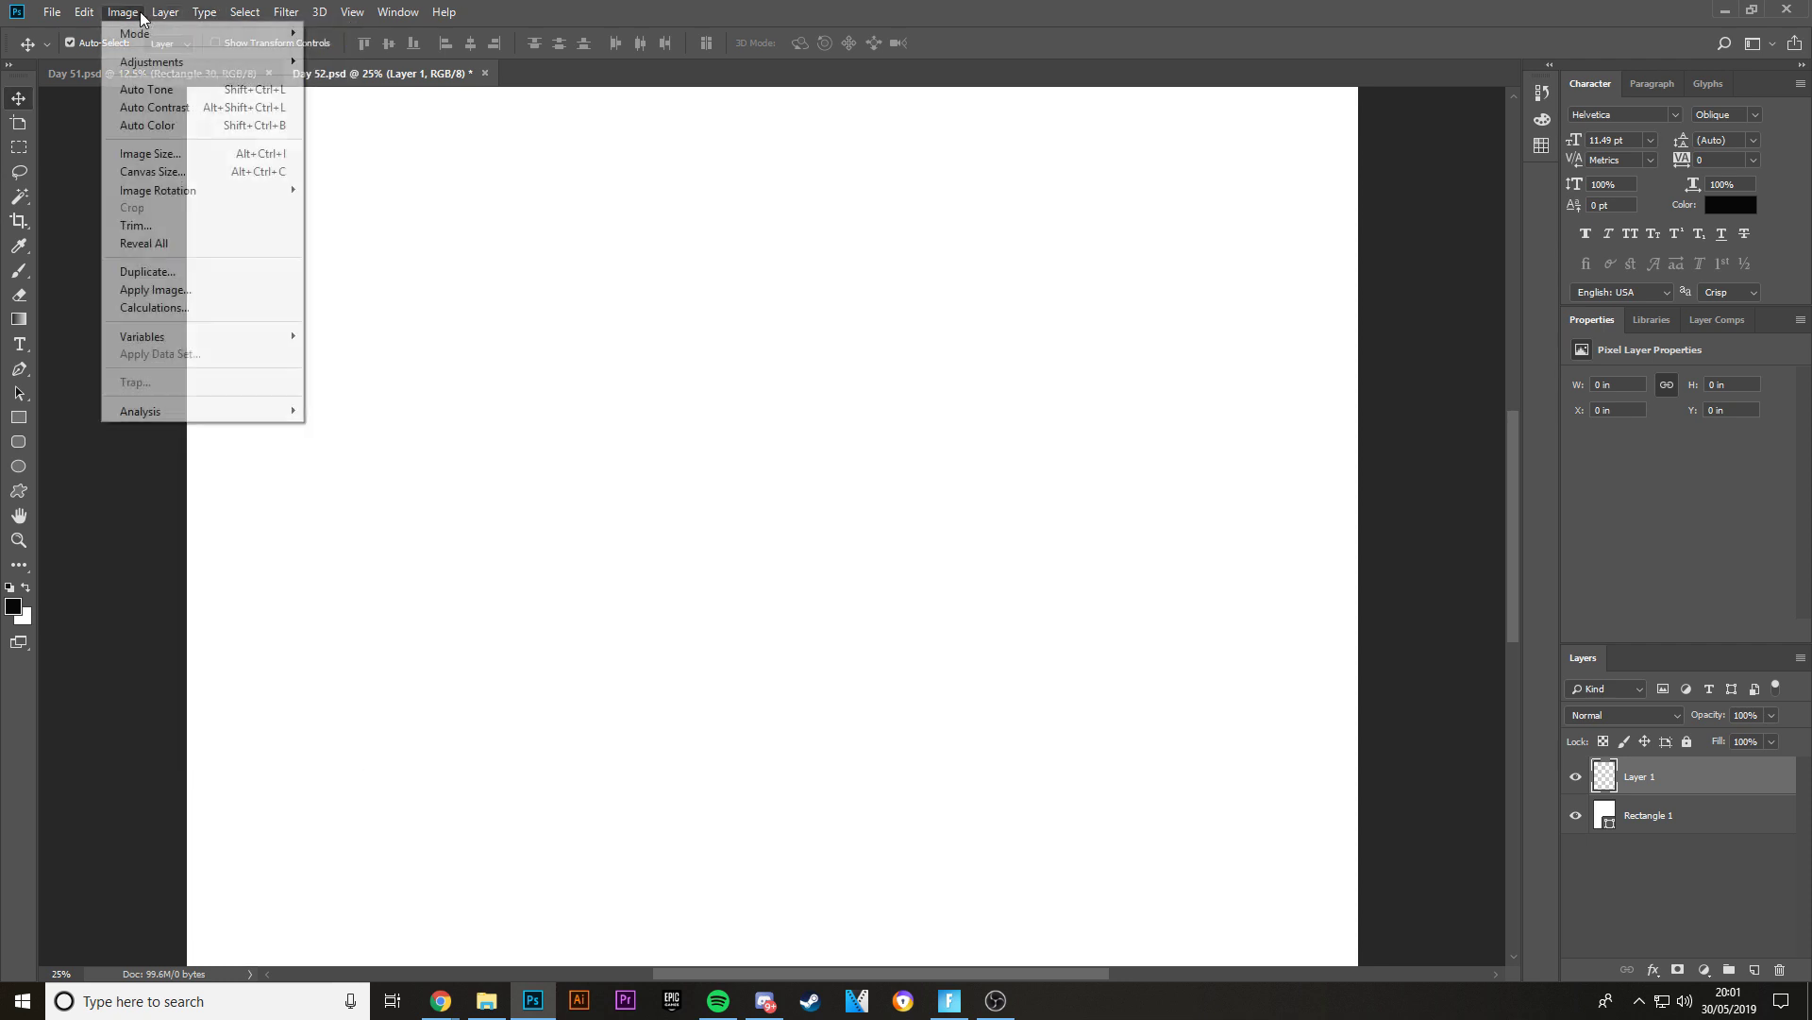
{"action": "left_click", "coordinate": [142, 12]}
{"action": "left_click", "coordinate": [84, 11]}
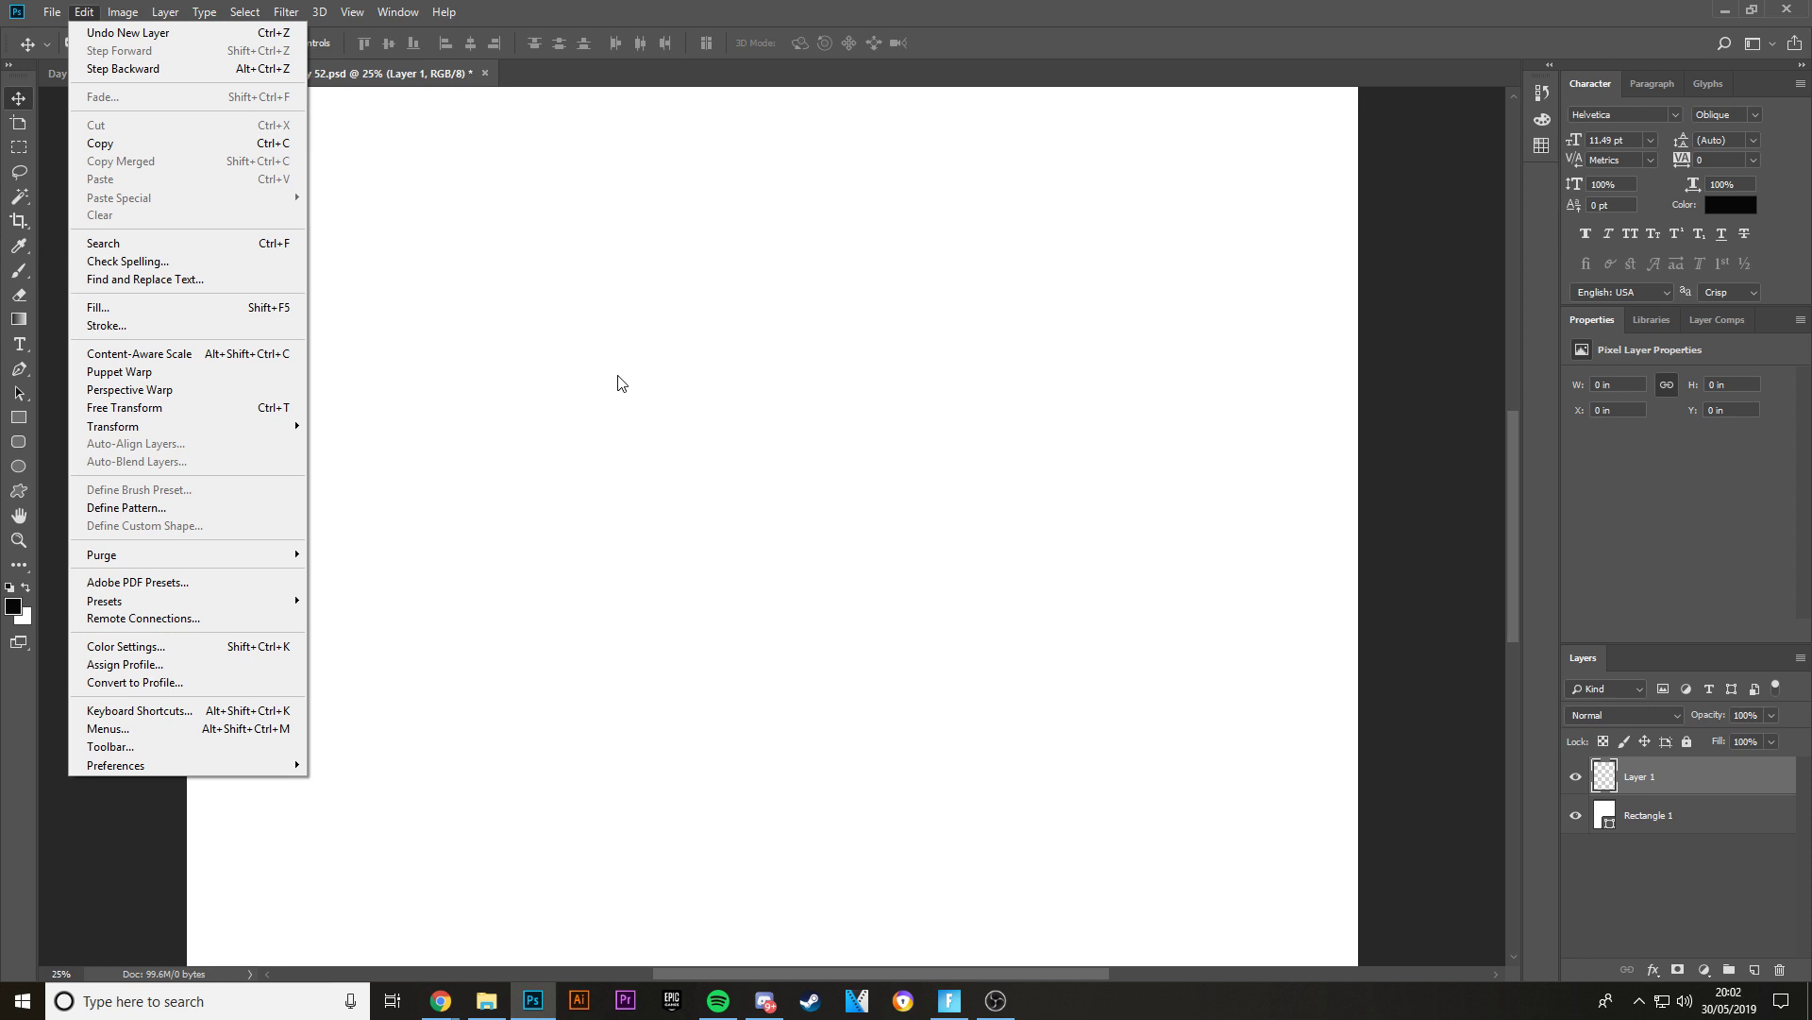
{"action": "left_click", "coordinate": [617, 383]}
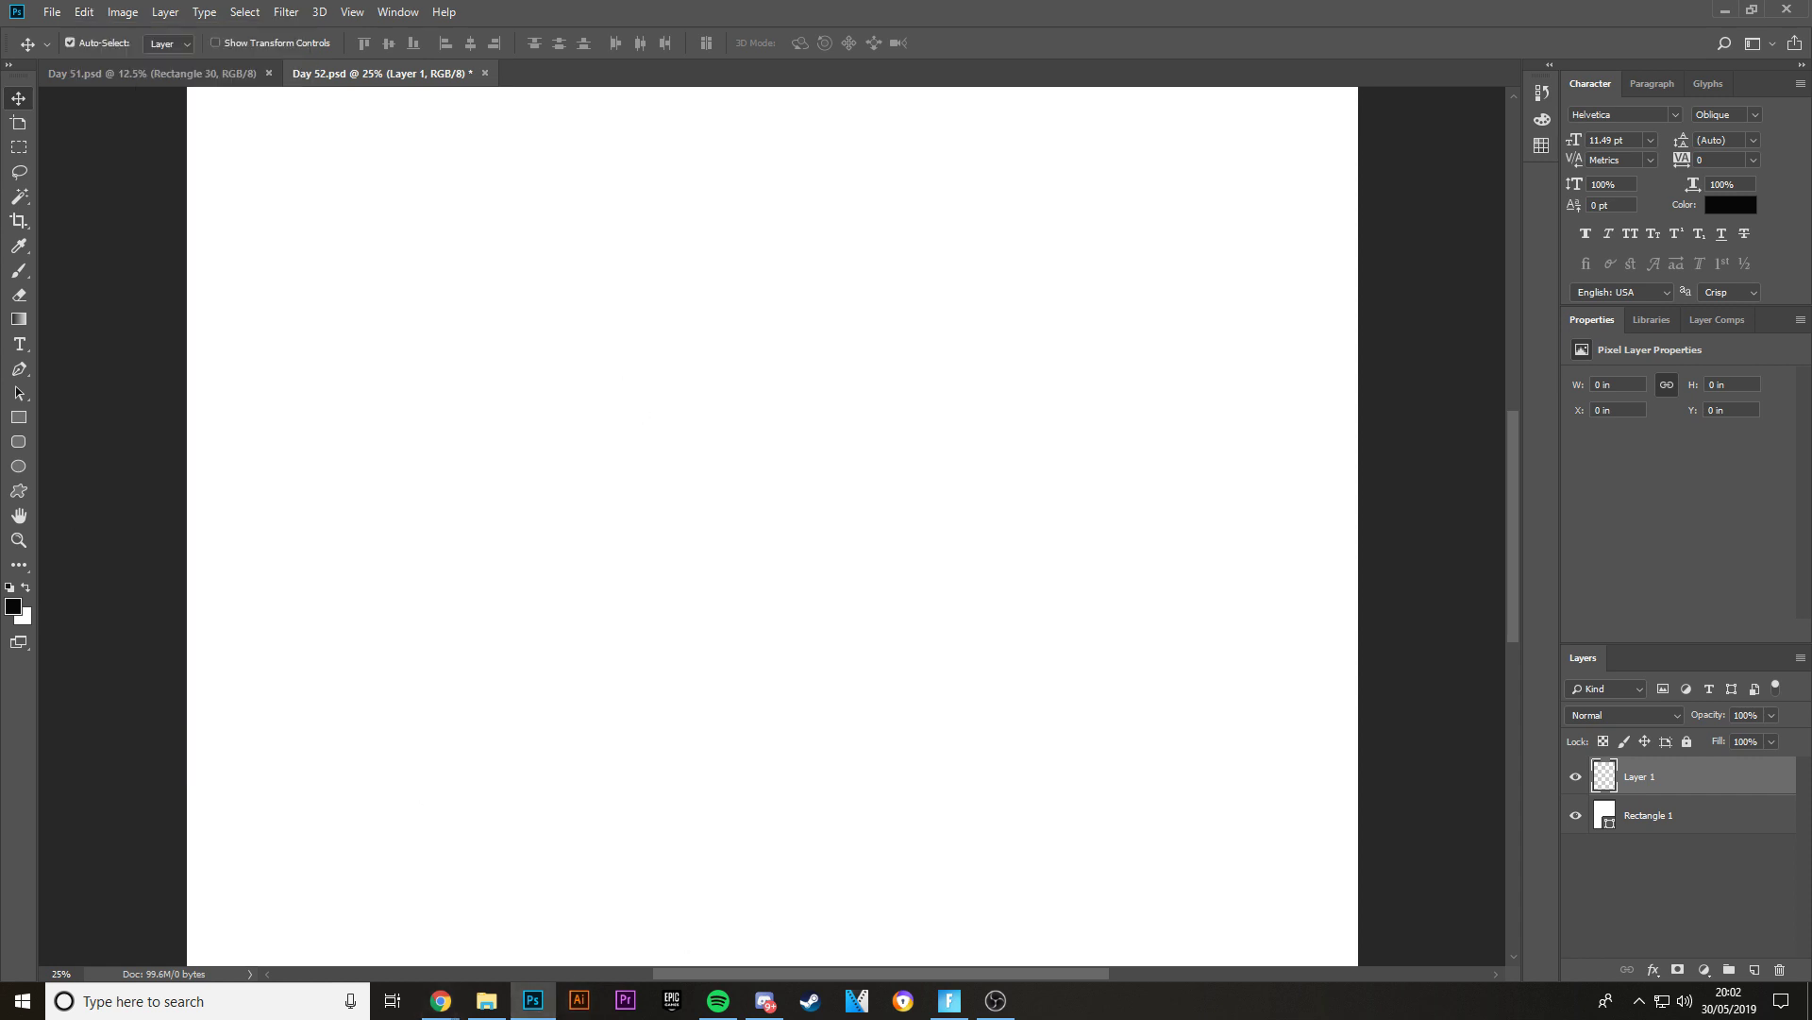
- Draw a square near the top-left with no fill and a black stroke
{"action": "left_click", "coordinate": [20, 422]}
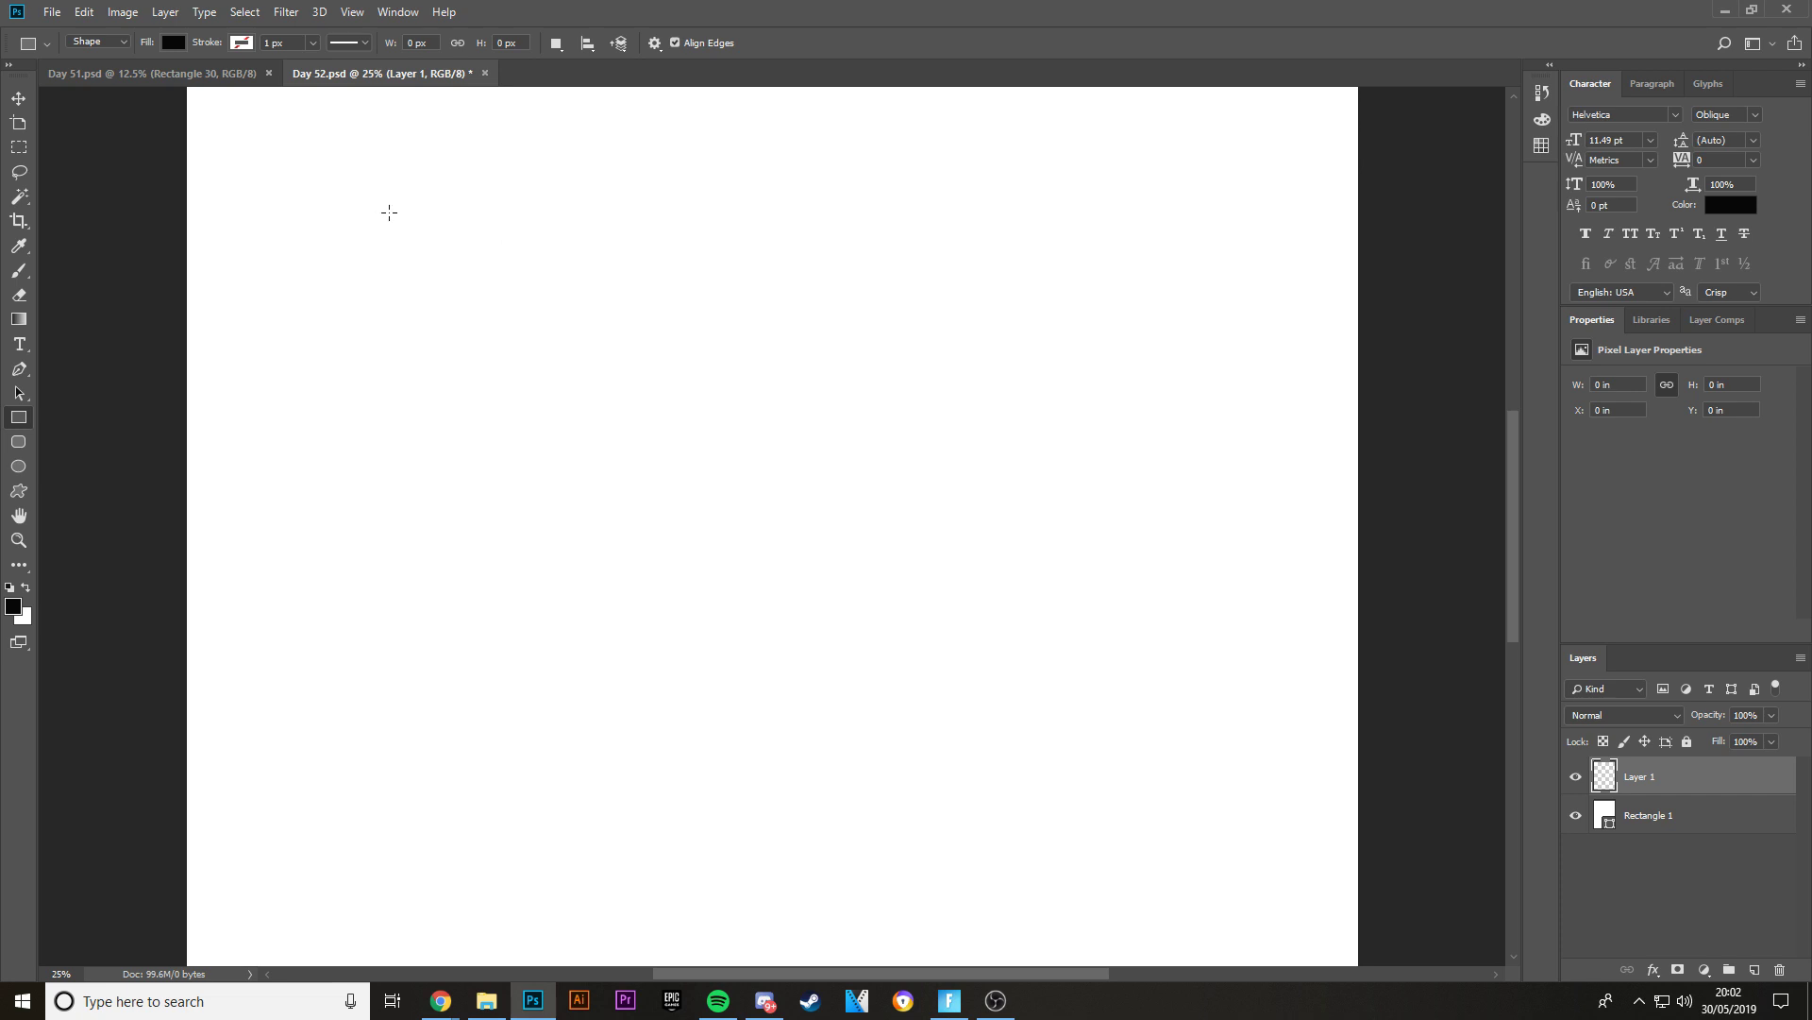
{"action": "left_click", "coordinate": [174, 43]}
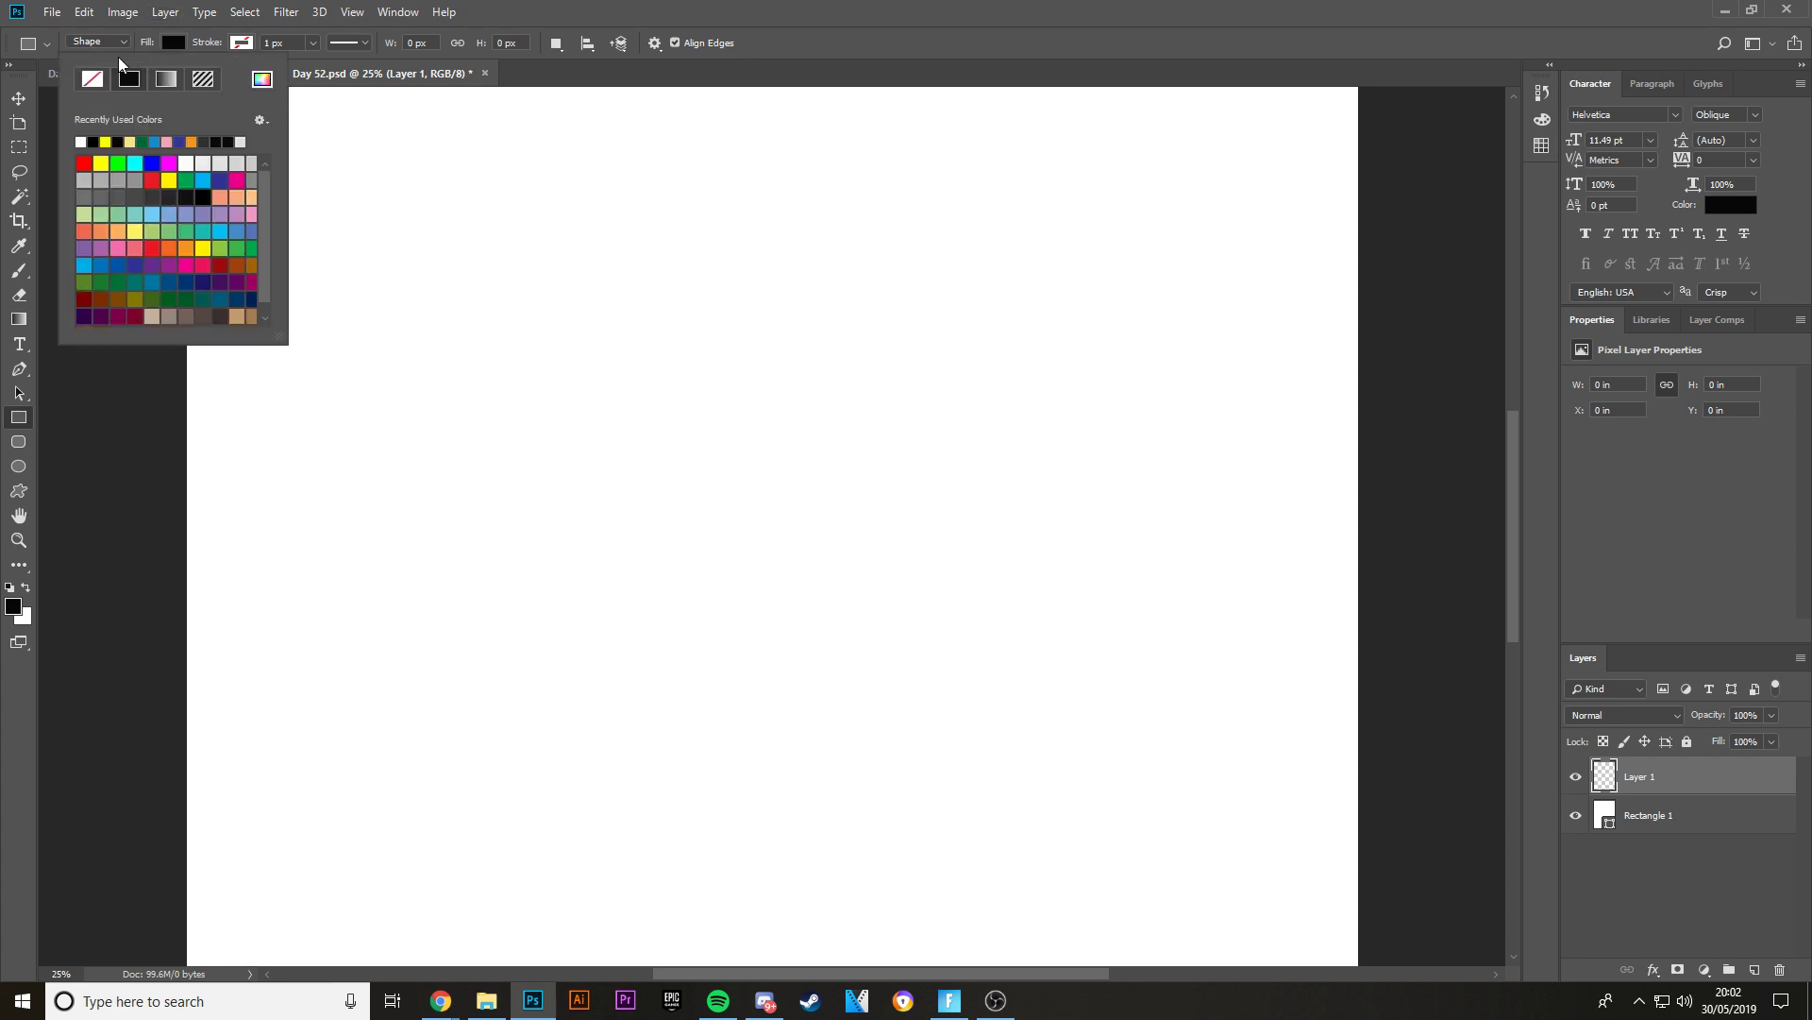
{"action": "left_click", "coordinate": [91, 78]}
{"action": "left_click", "coordinate": [238, 44]}
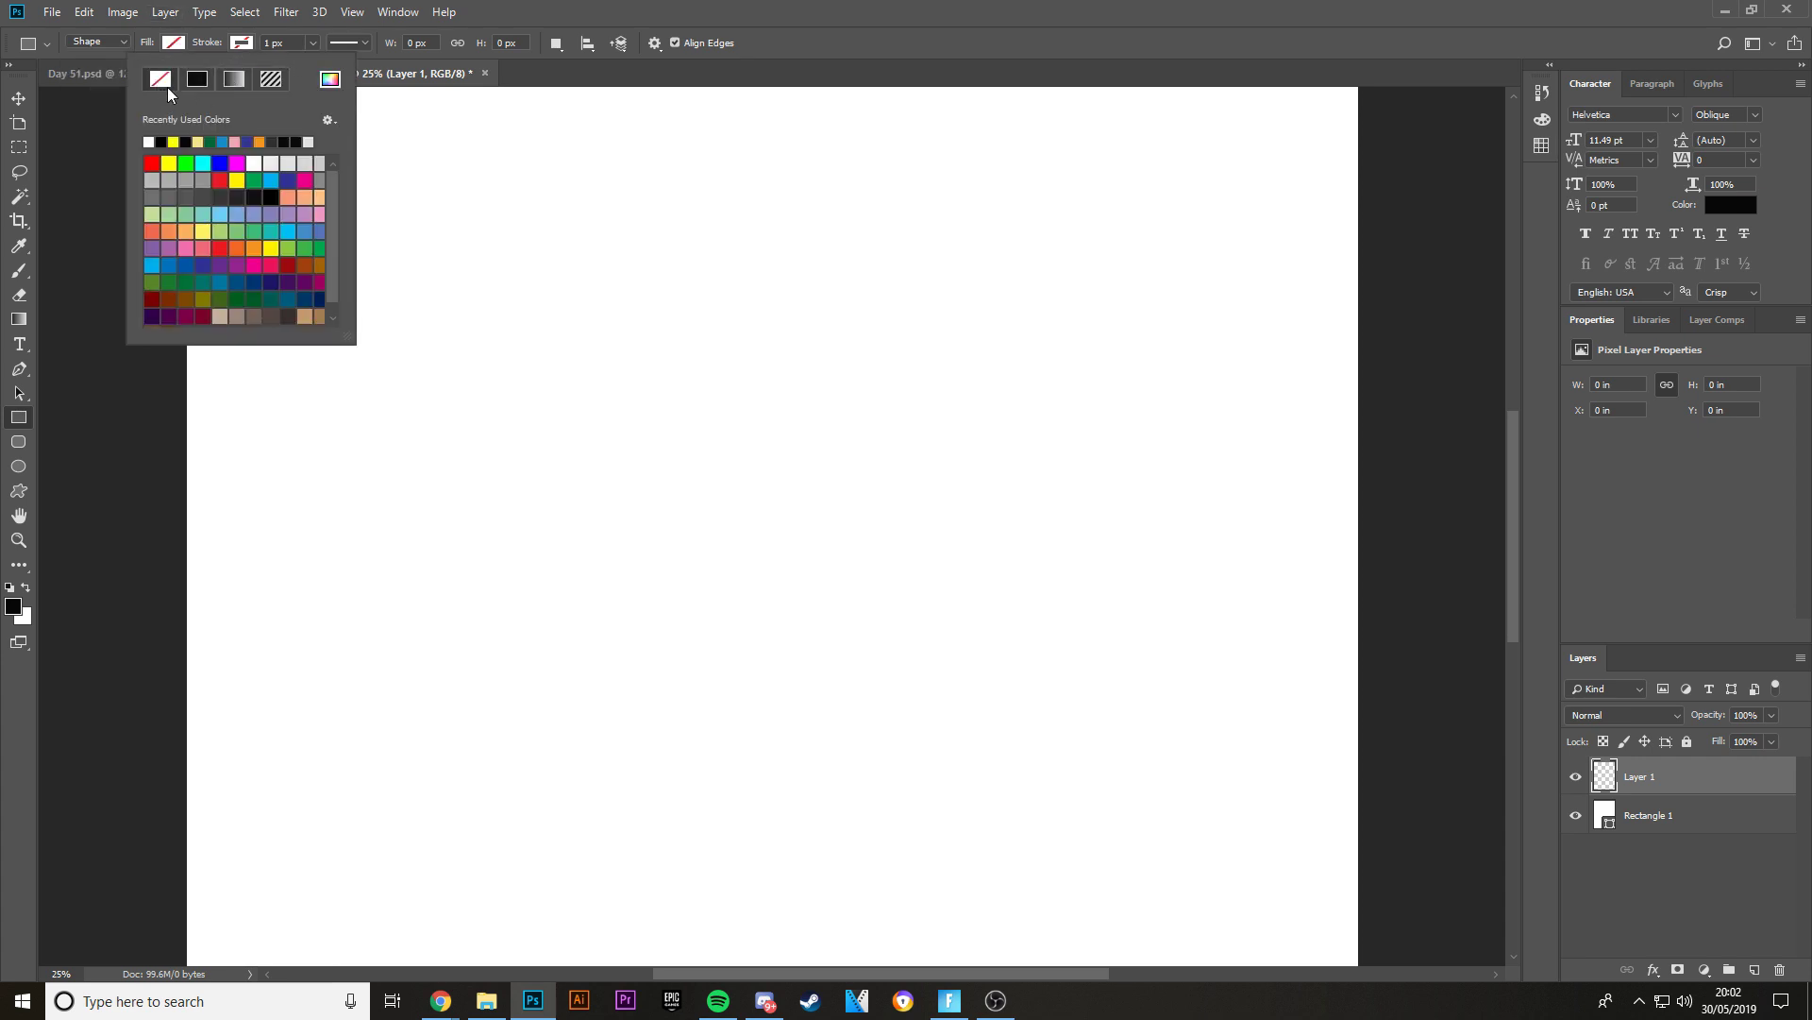
{"action": "left_click", "coordinate": [164, 142]}
{"action": "left_click", "coordinate": [445, 179]}
{"action": "left_click", "coordinate": [931, 387]}
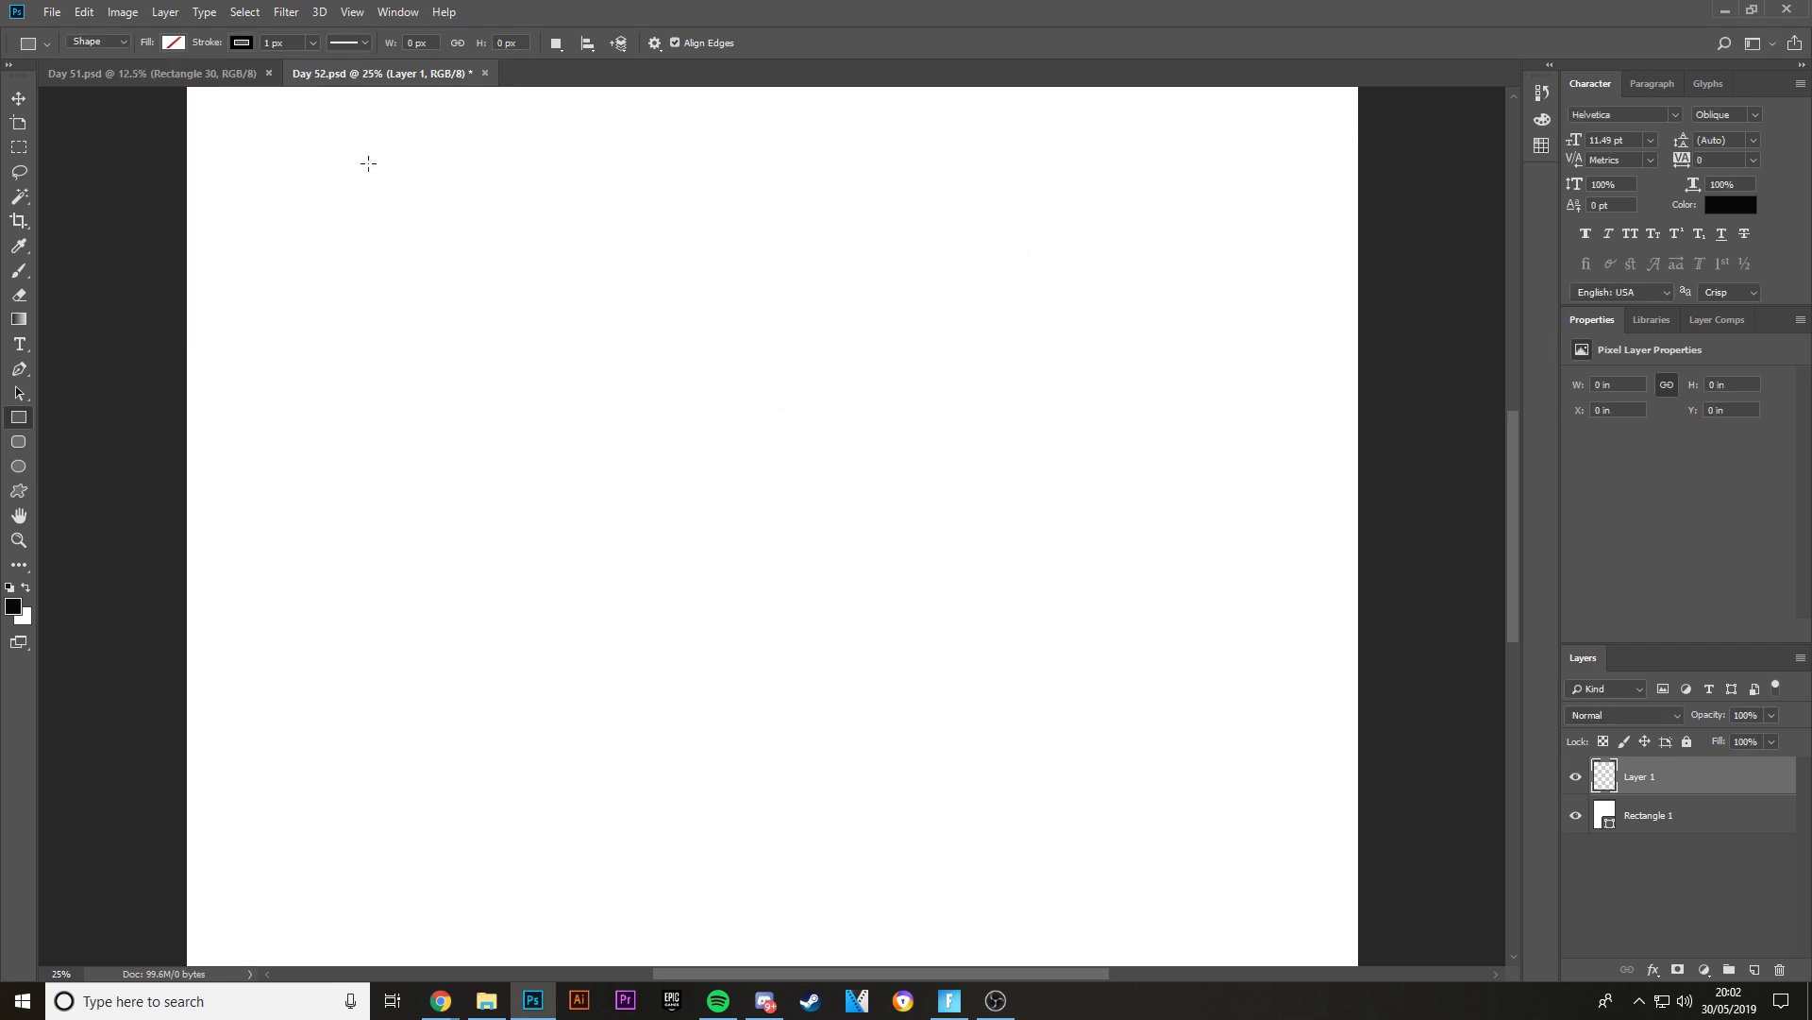
{"action": "left_click_drag", "start_coordinate": [369, 164], "coordinate": [620, 421]}
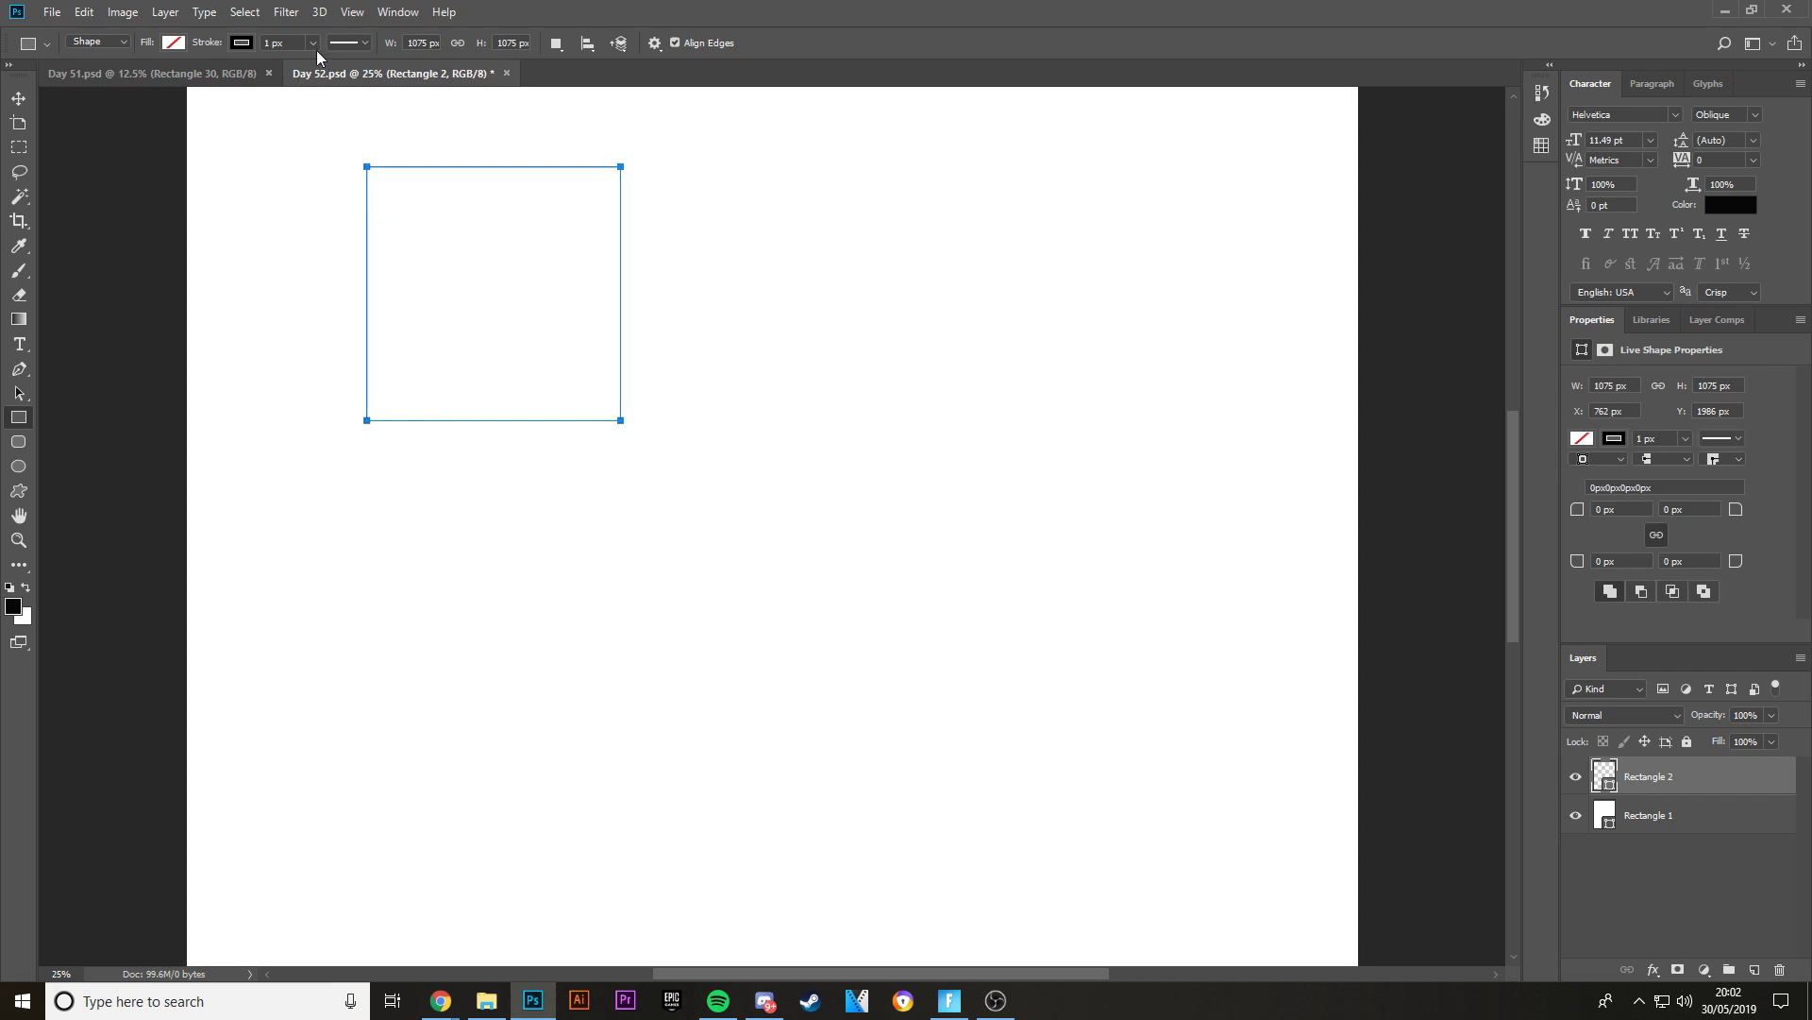
- Thicken the square's black outline to 12.87 px
{"action": "left_click", "coordinate": [313, 43]}
{"action": "left_click_drag", "start_coordinate": [306, 64], "coordinate": [317, 66]}
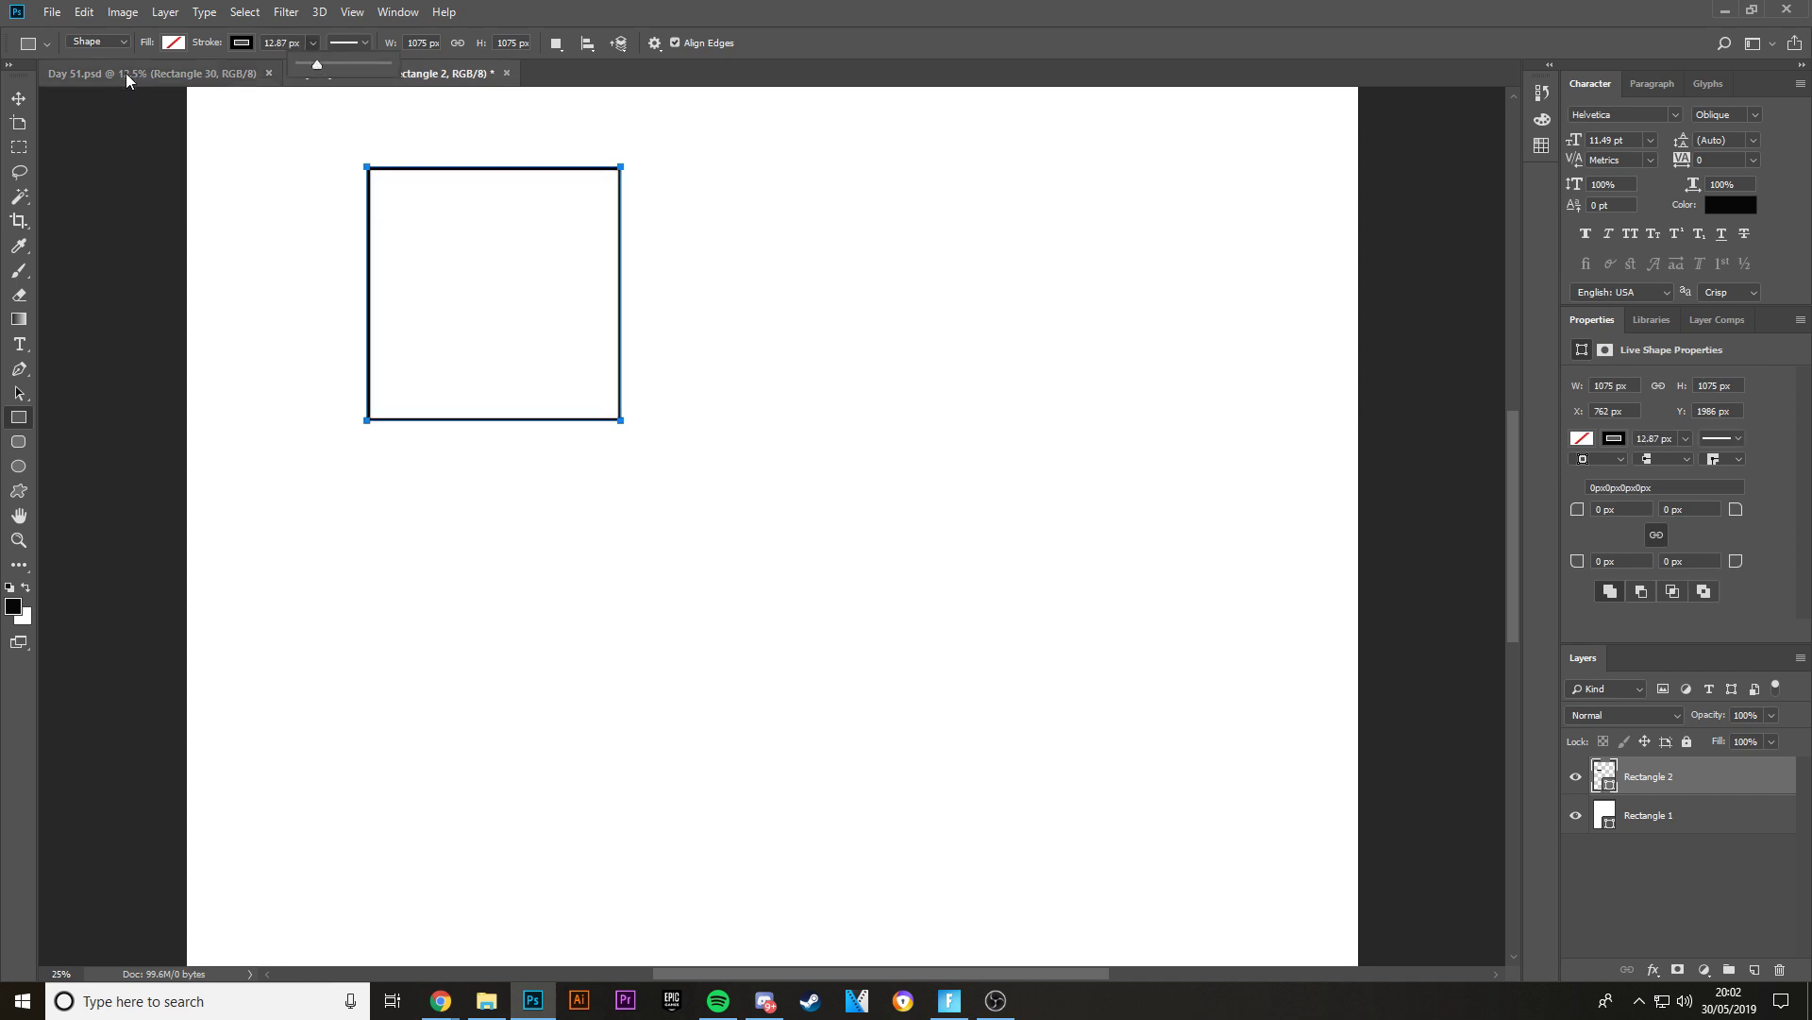
{"action": "key", "text": "Return"}
{"action": "key", "text": "v"}
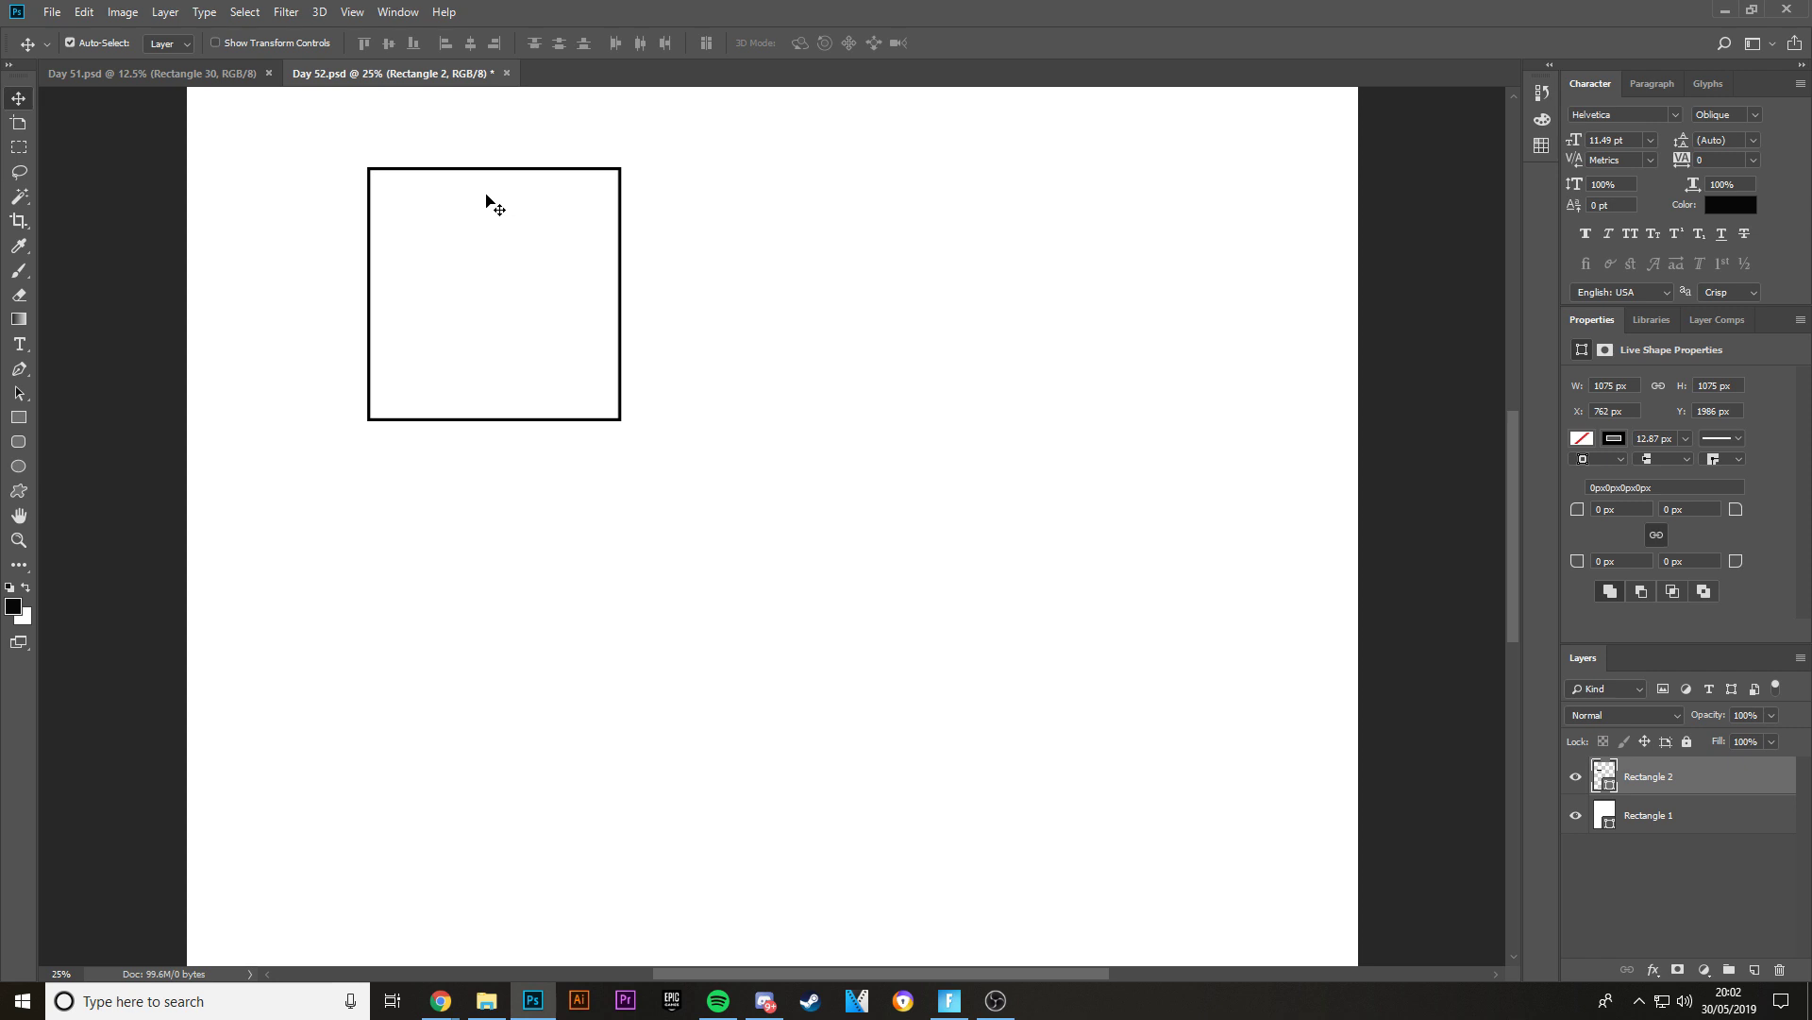
{"action": "left_click", "coordinate": [13, 418]}
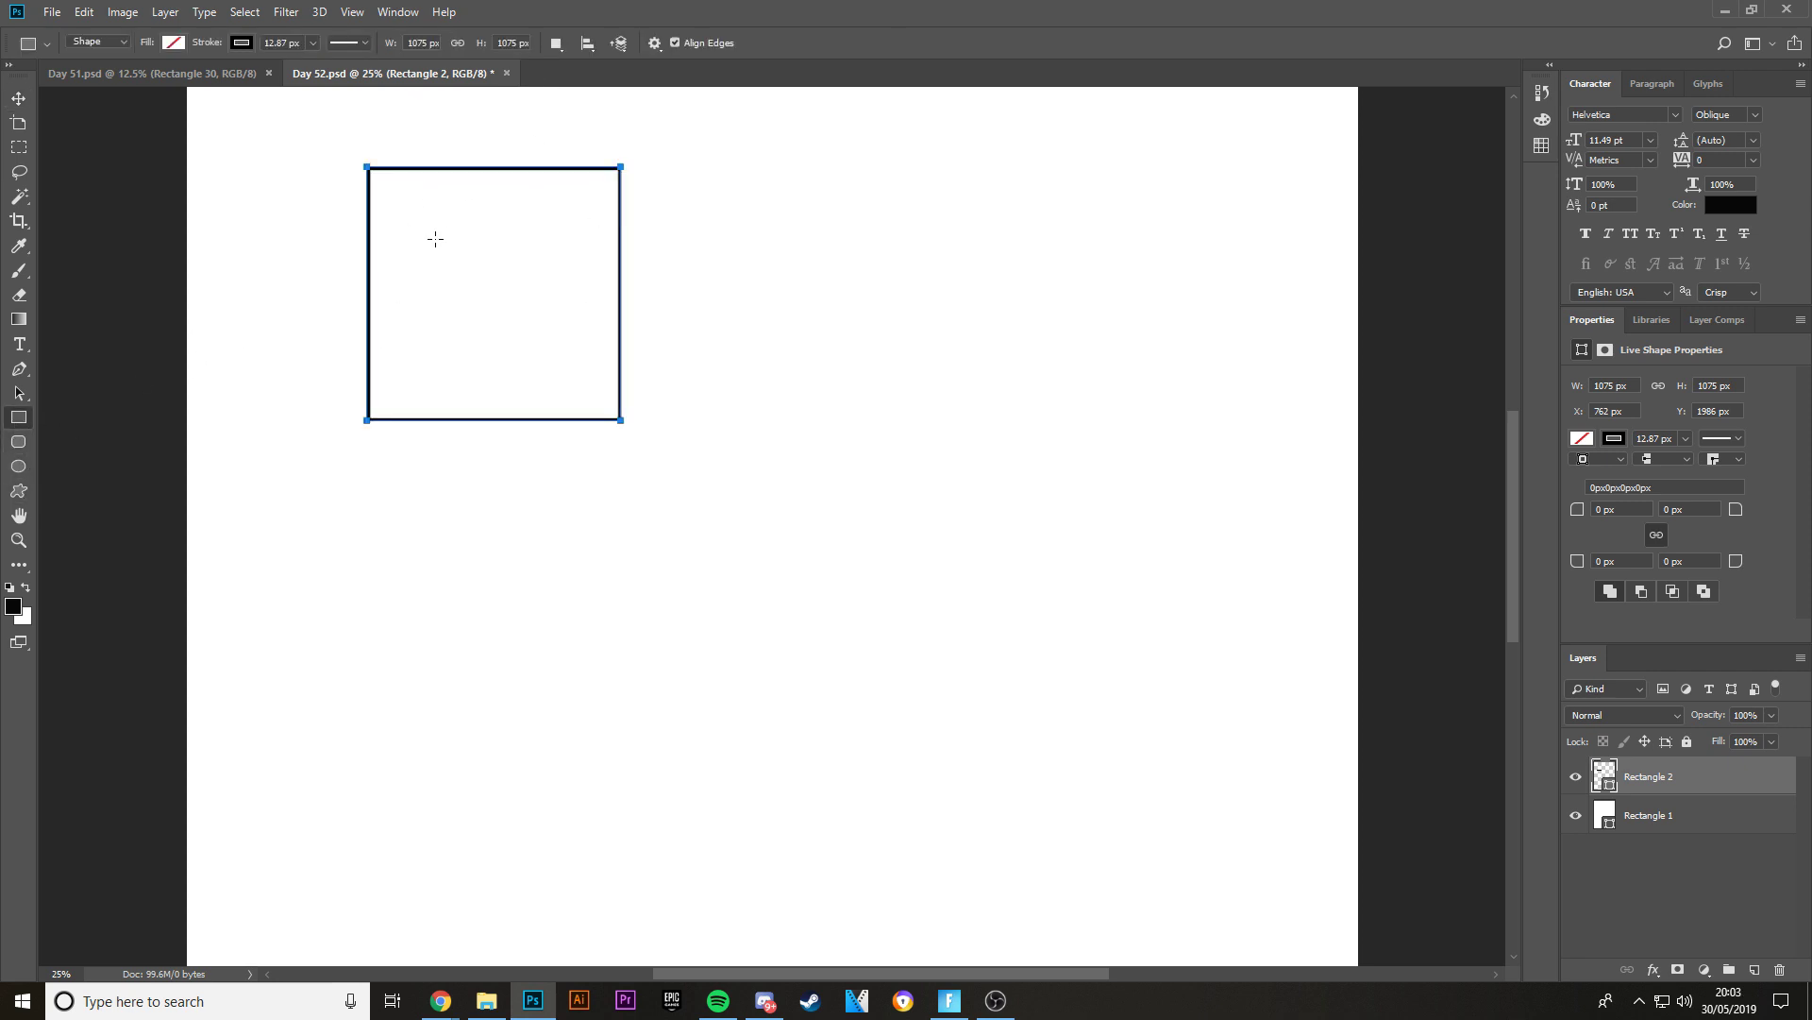
- Delete the thick-outlined square and draw a new 1192 px square on a fresh layer
{"action": "key", "text": "Delete"}
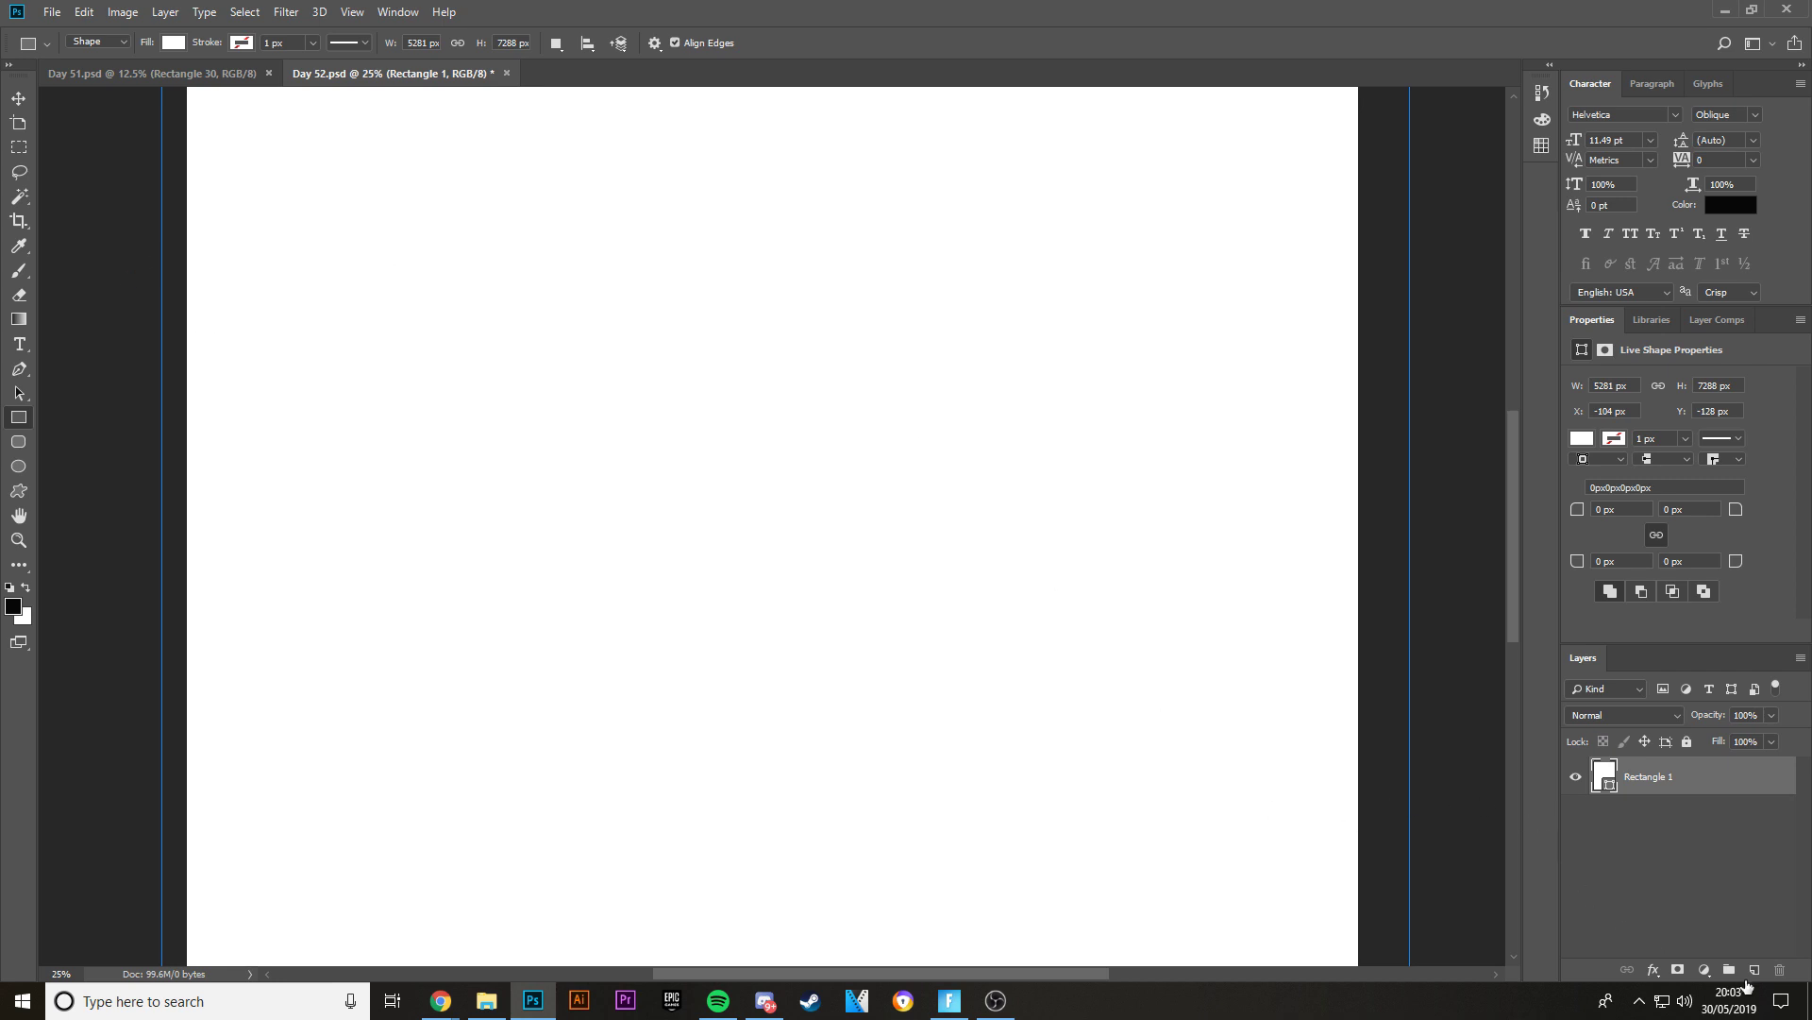
{"action": "left_click", "coordinate": [1754, 970]}
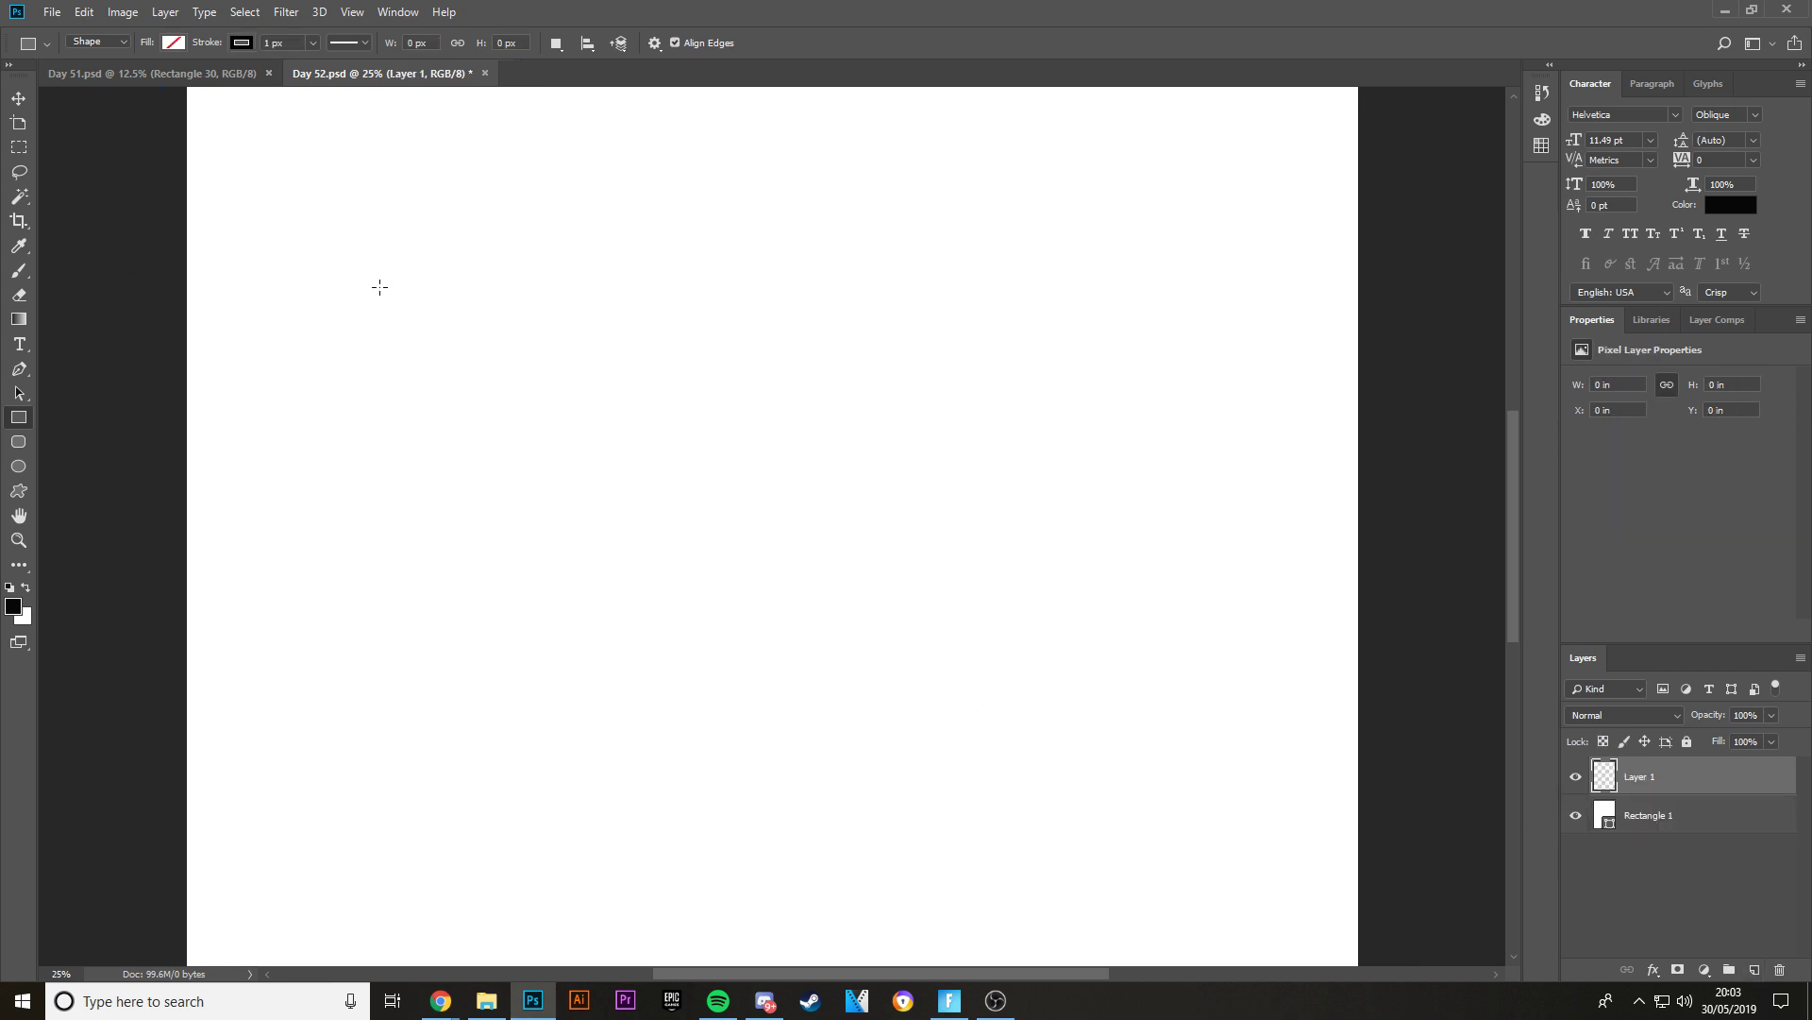
{"action": "left_click_drag", "start_coordinate": [373, 186], "coordinate": [654, 466]}
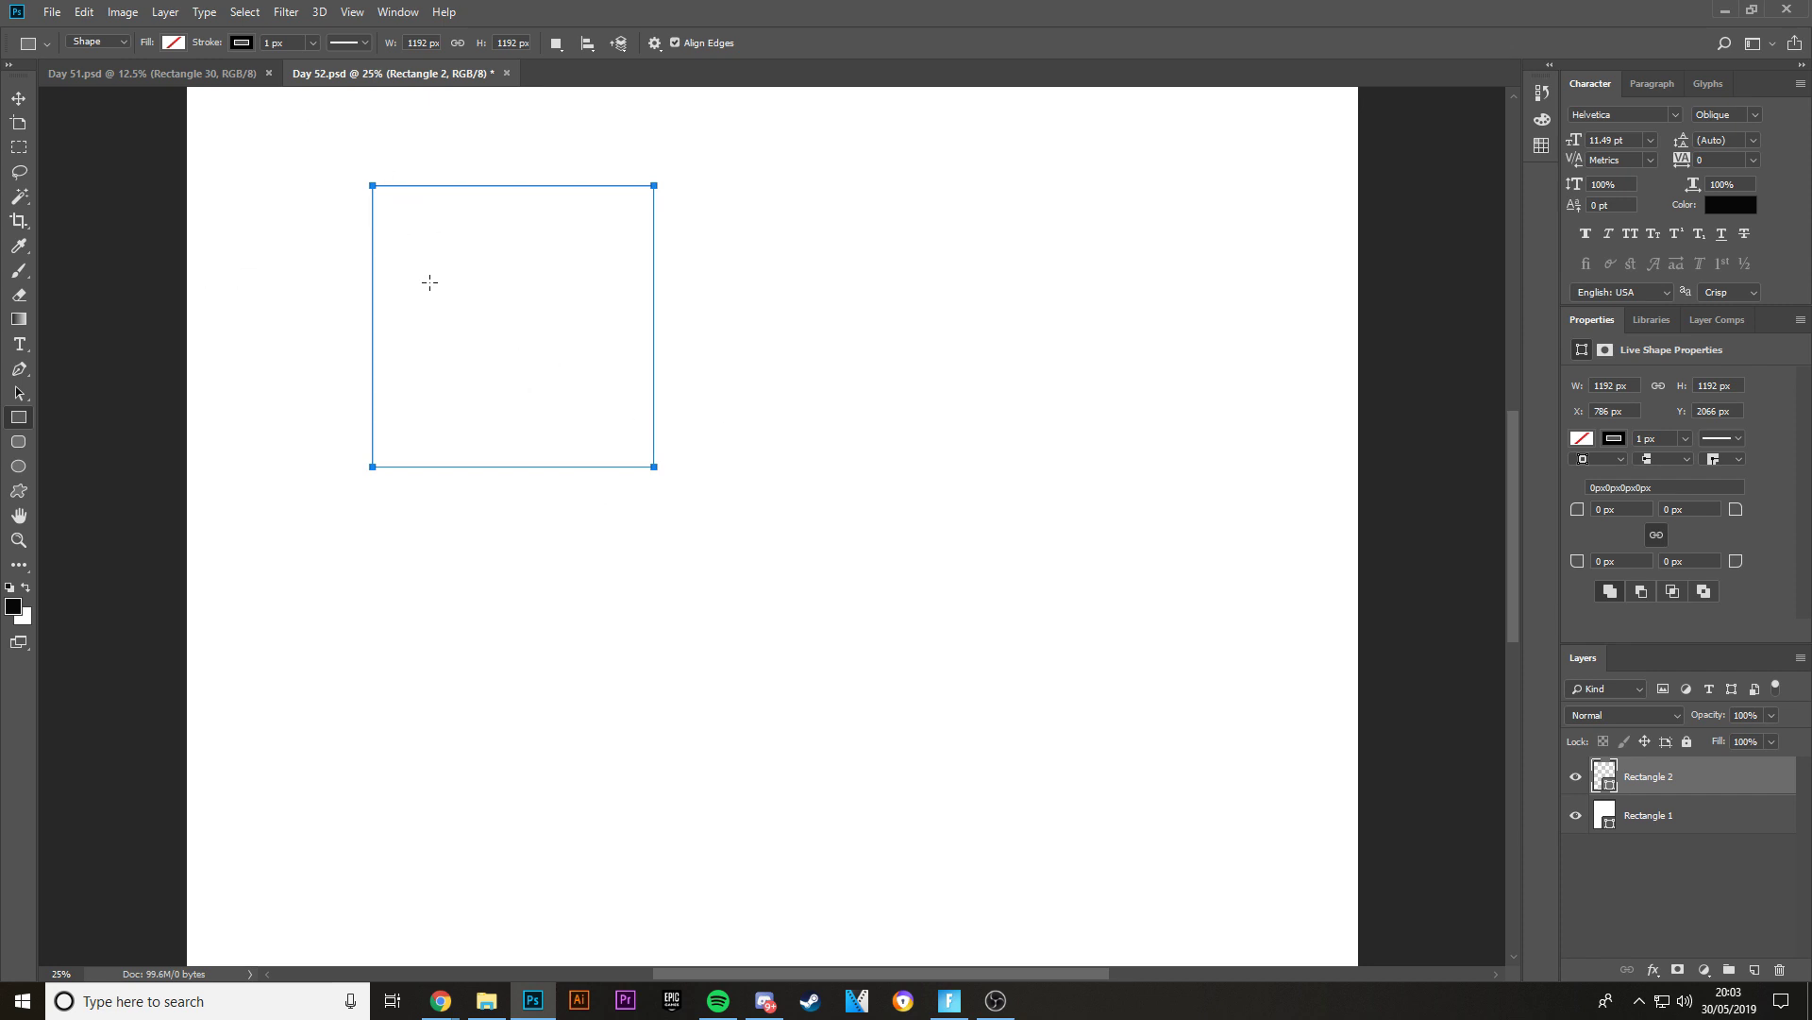
- Change the square's stroke alignment and set the stroke width to 30 px
{"action": "left_click", "coordinate": [241, 43]}
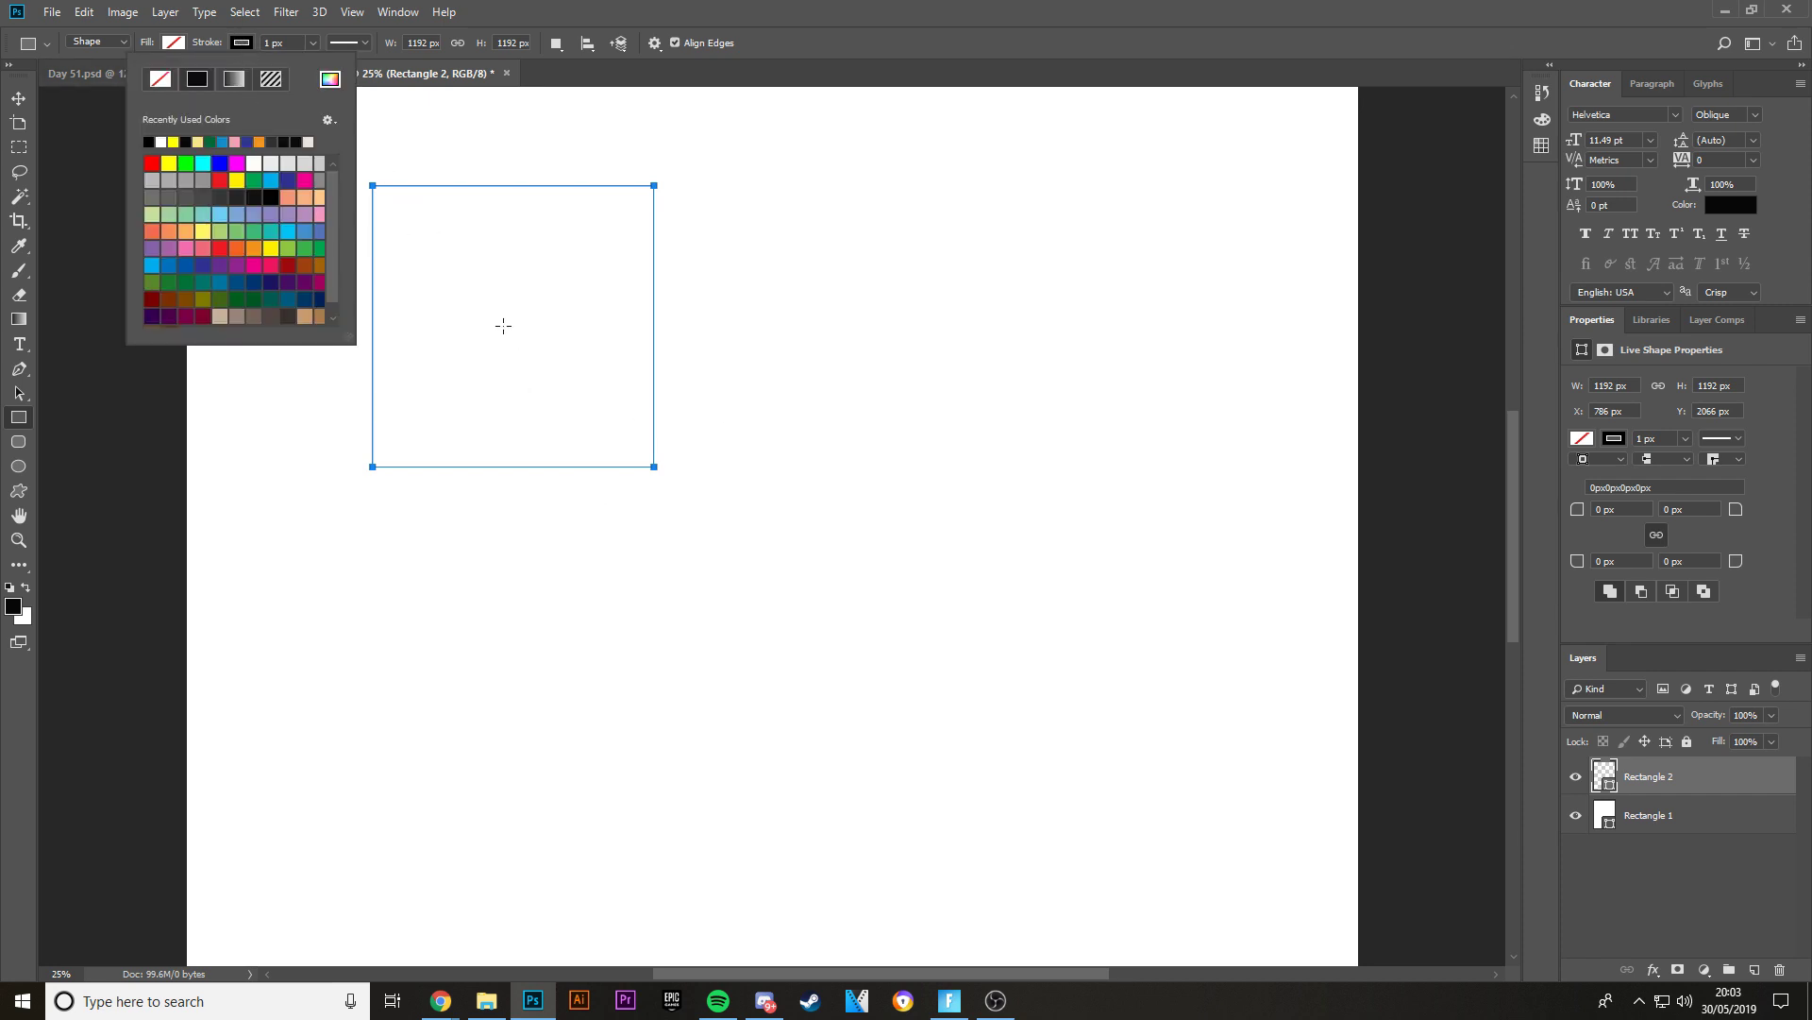
{"action": "left_click", "coordinate": [365, 44]}
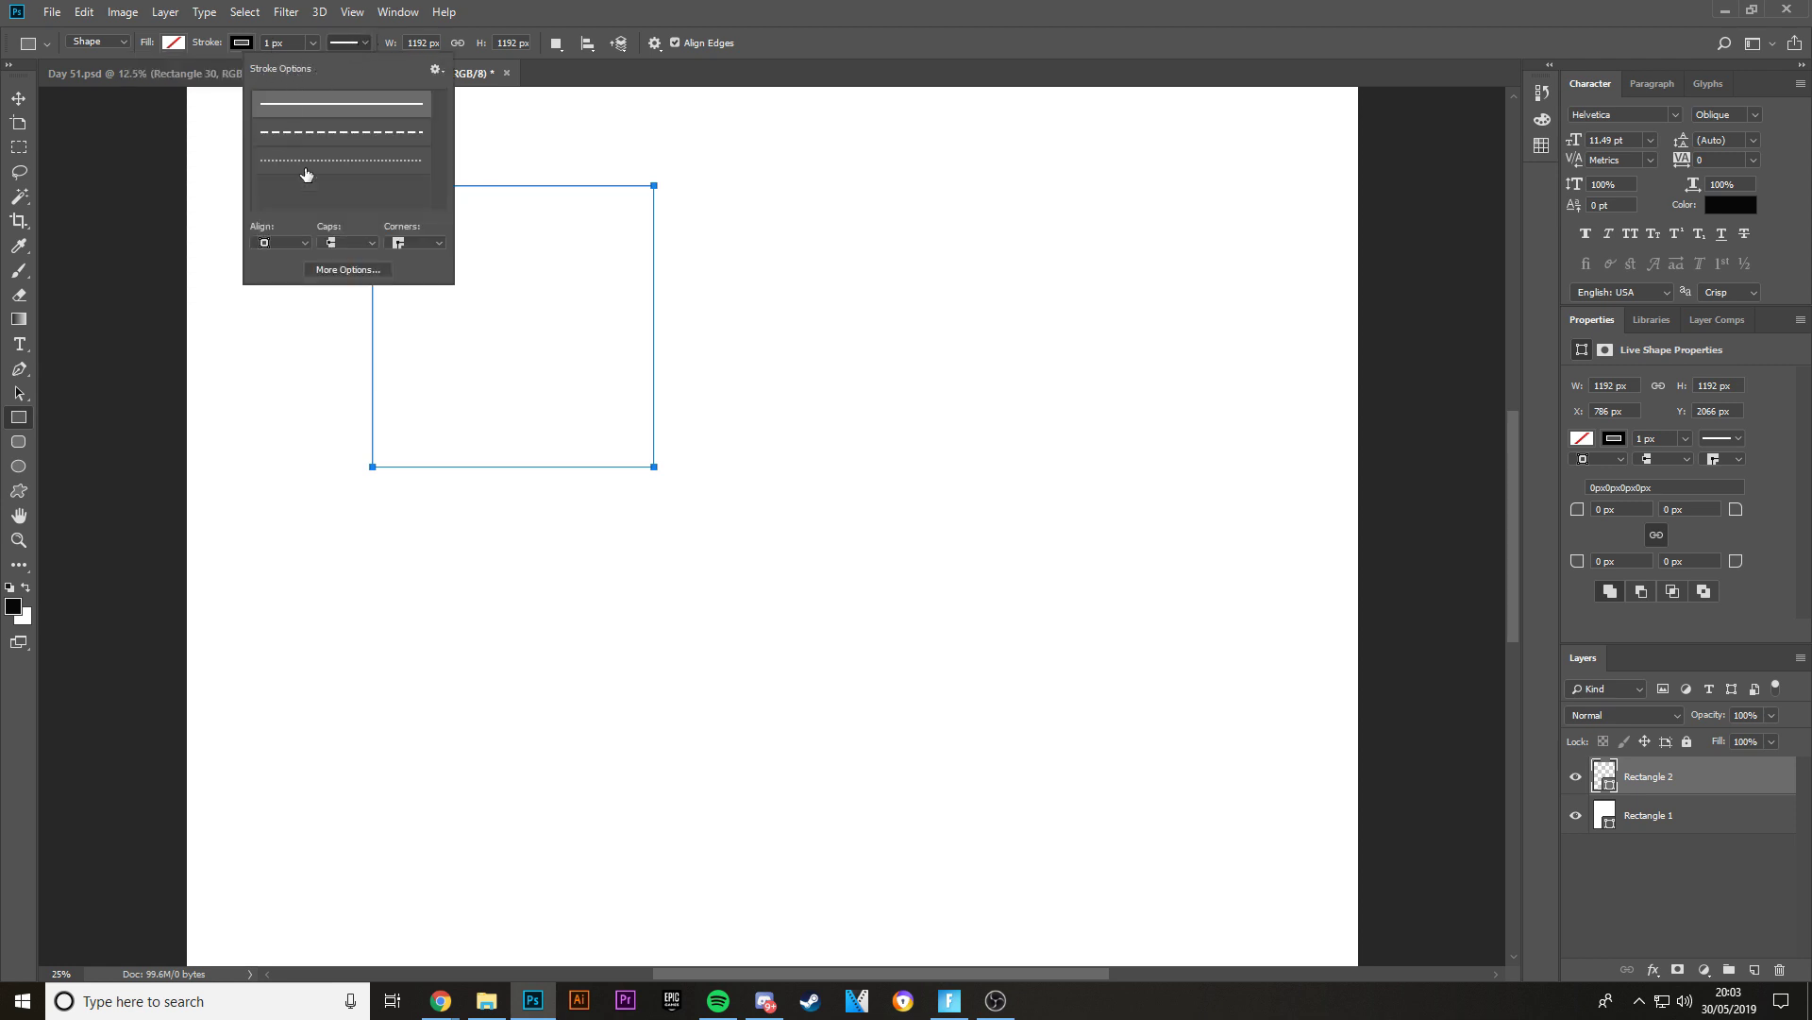
{"action": "left_click", "coordinate": [308, 242]}
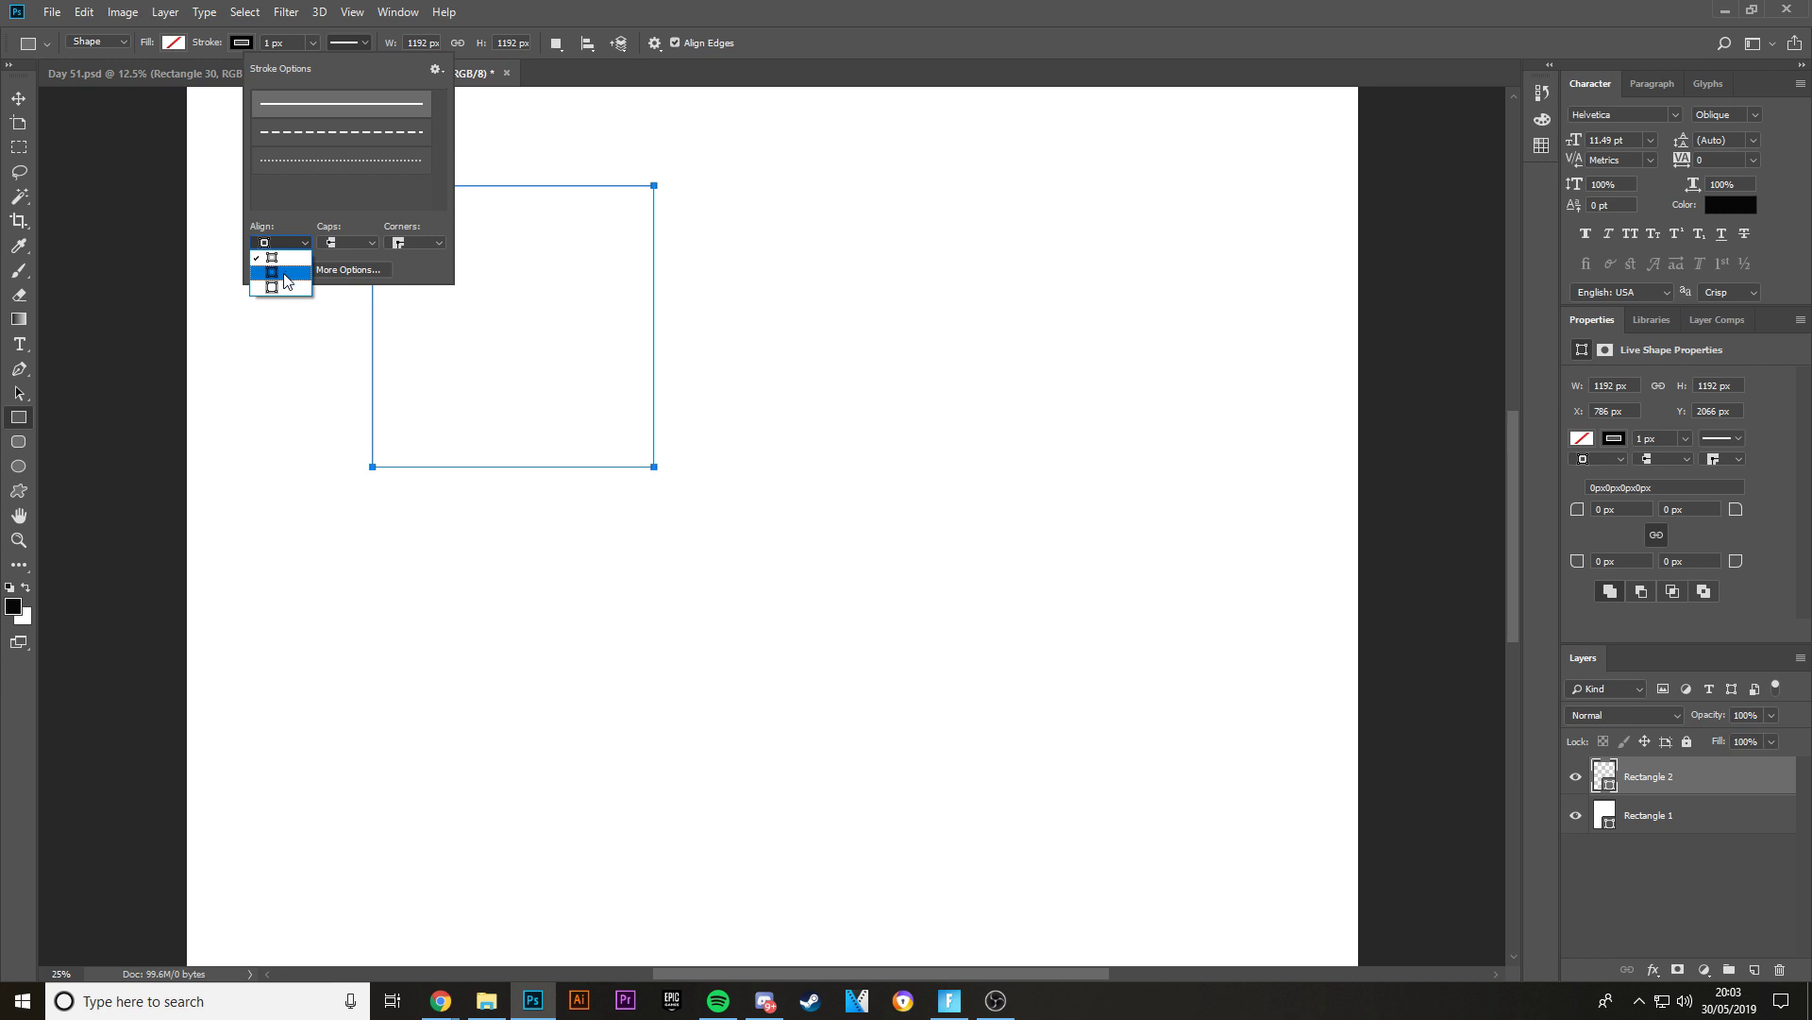
{"action": "left_click", "coordinate": [291, 279]}
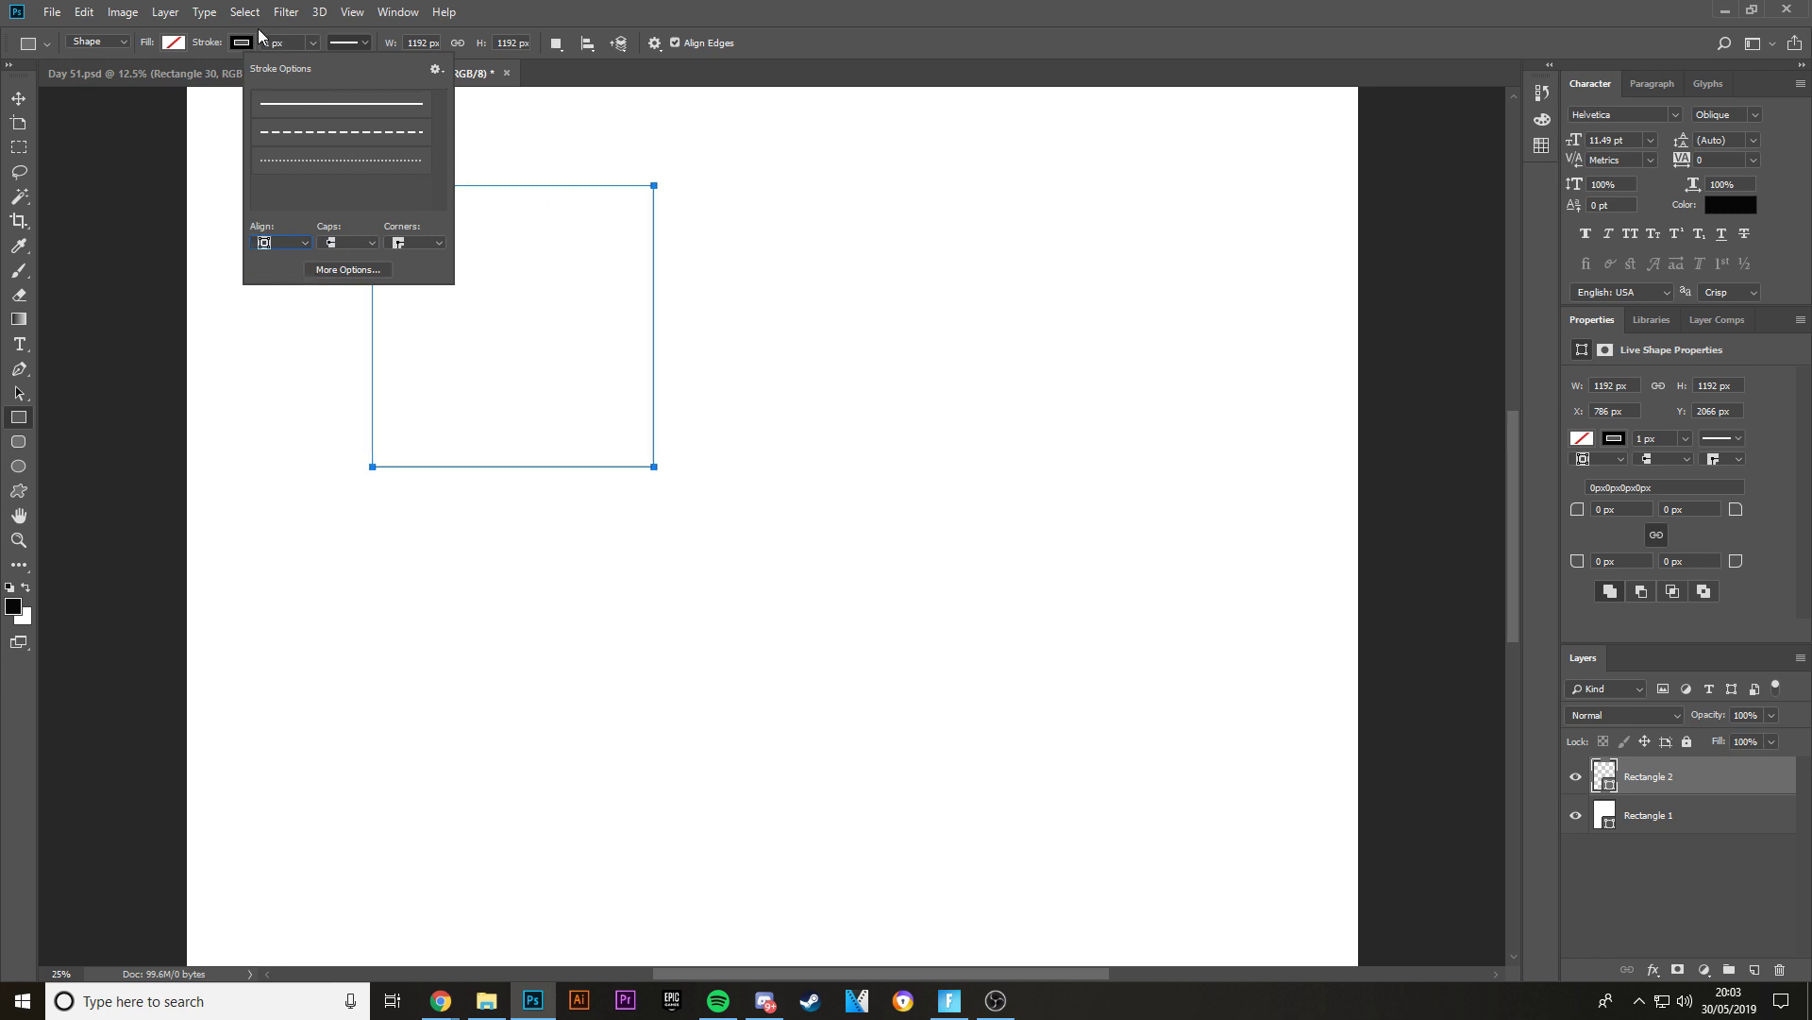
{"action": "left_click", "coordinate": [295, 44]}
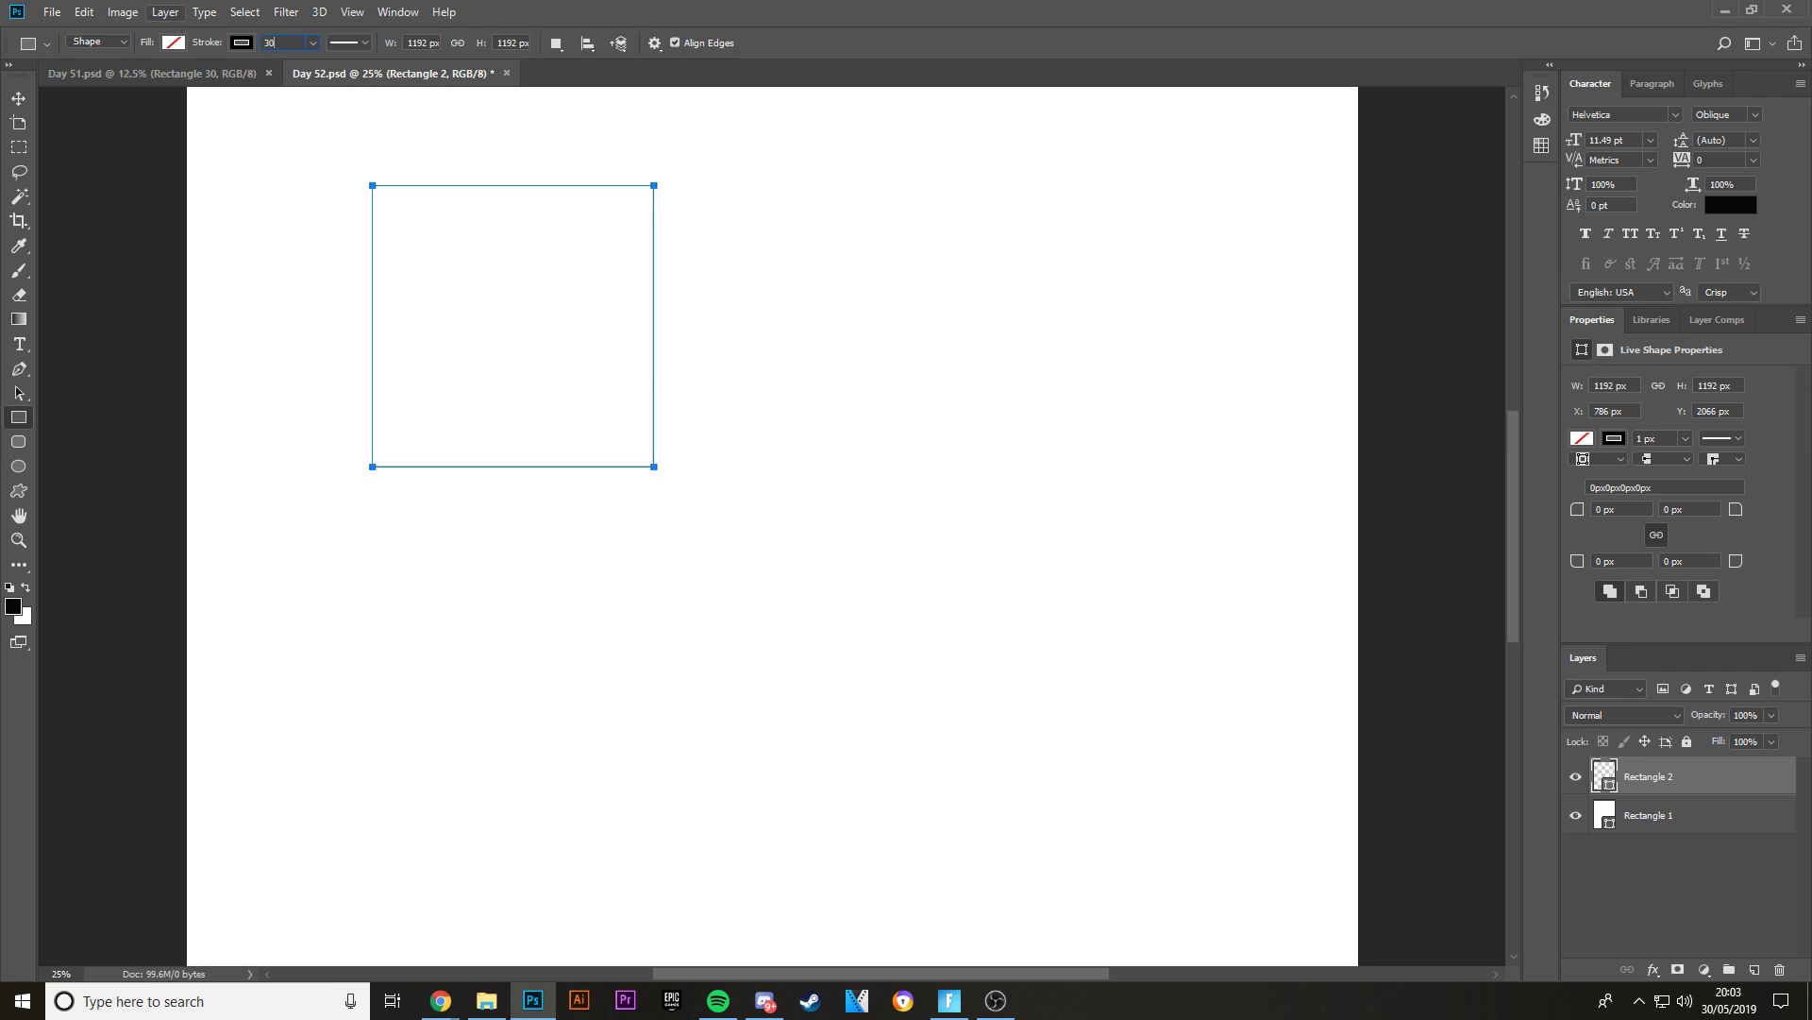
{"action": "type", "text": "30"}
{"action": "key", "text": "Return"}
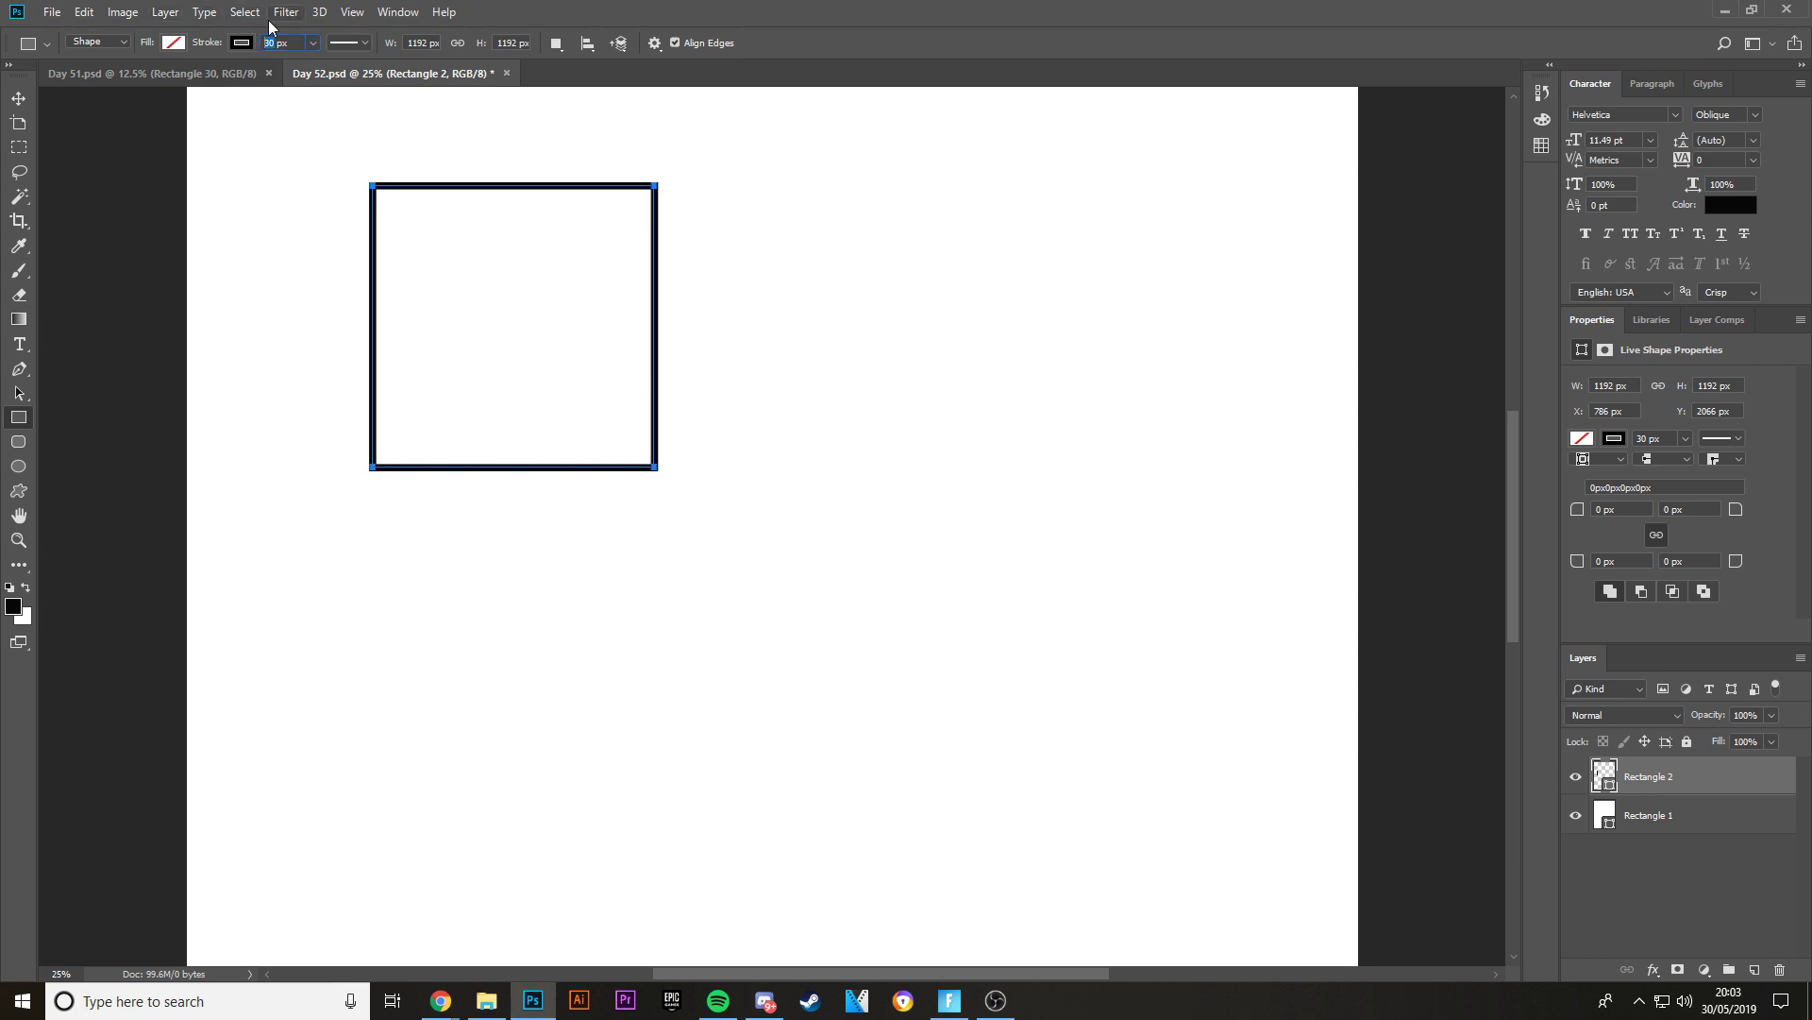
- Reduce the square's stroke width to 25 px, then to 20 px
{"action": "type", "text": "25"}
{"action": "key", "text": "Return"}
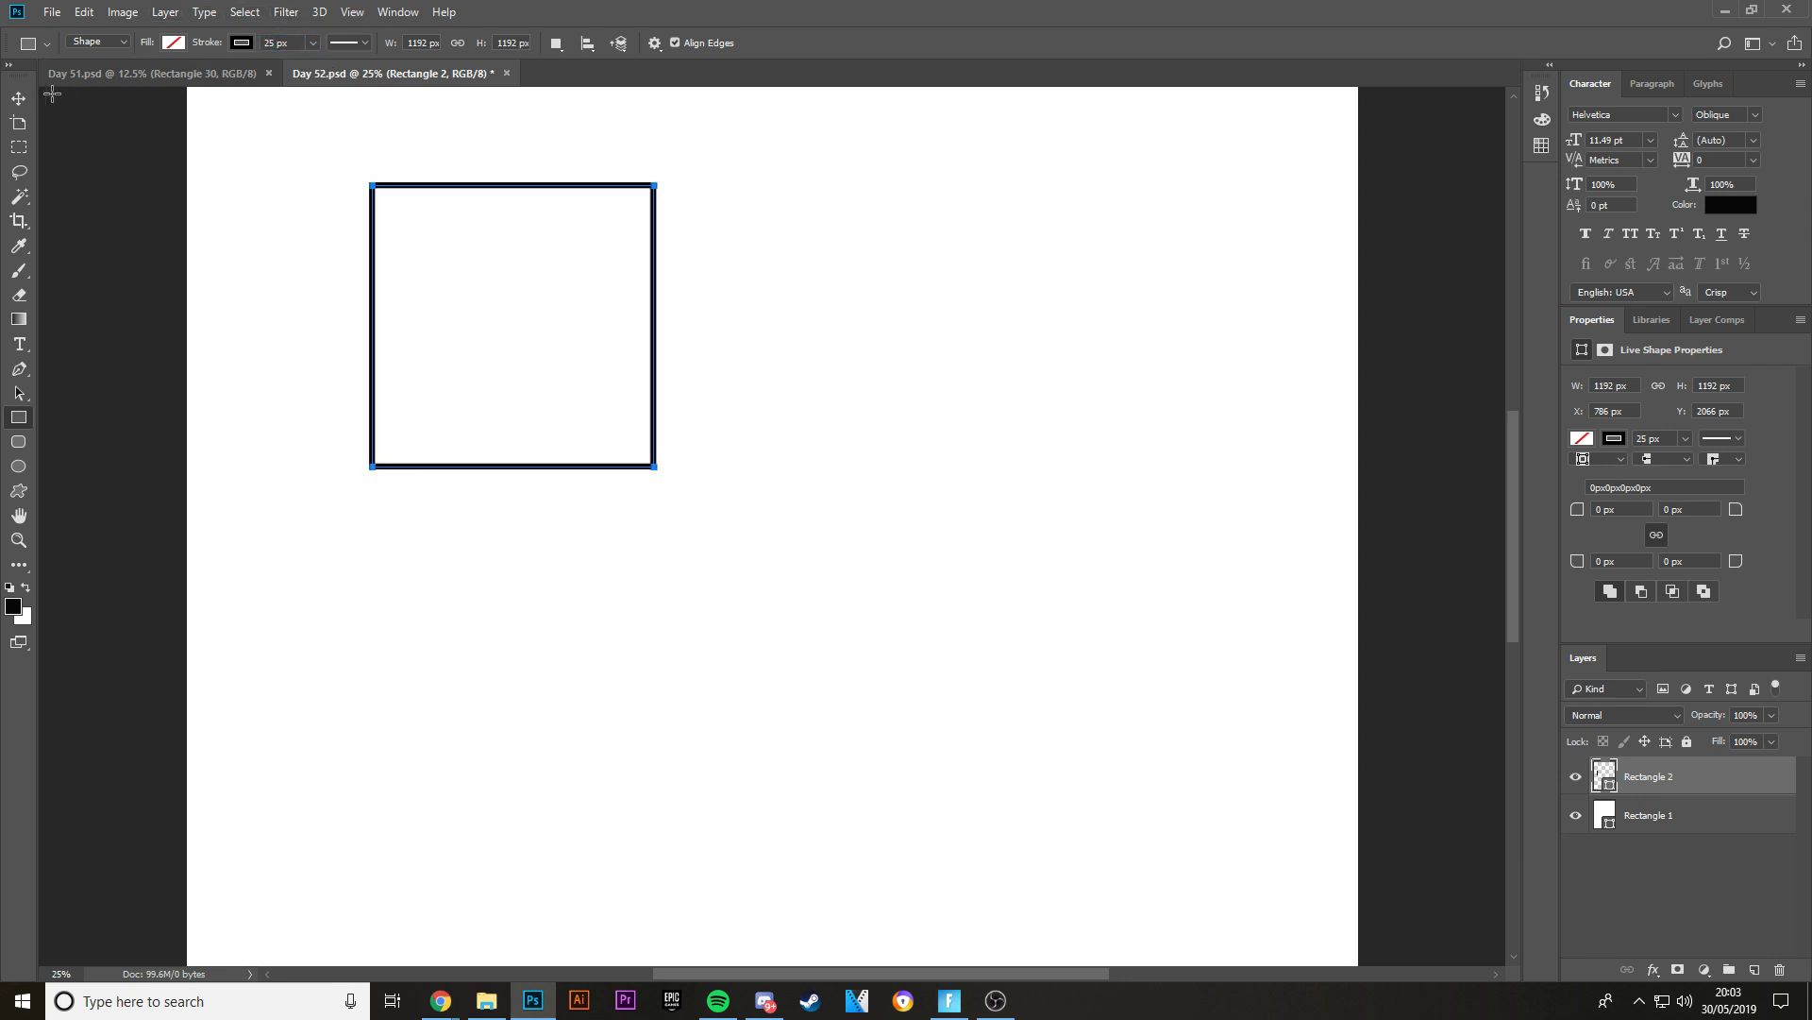
{"action": "left_click", "coordinate": [18, 97]}
{"action": "key", "text": "ctrl+minus"}
{"action": "key", "text": "ctrl+minus"}
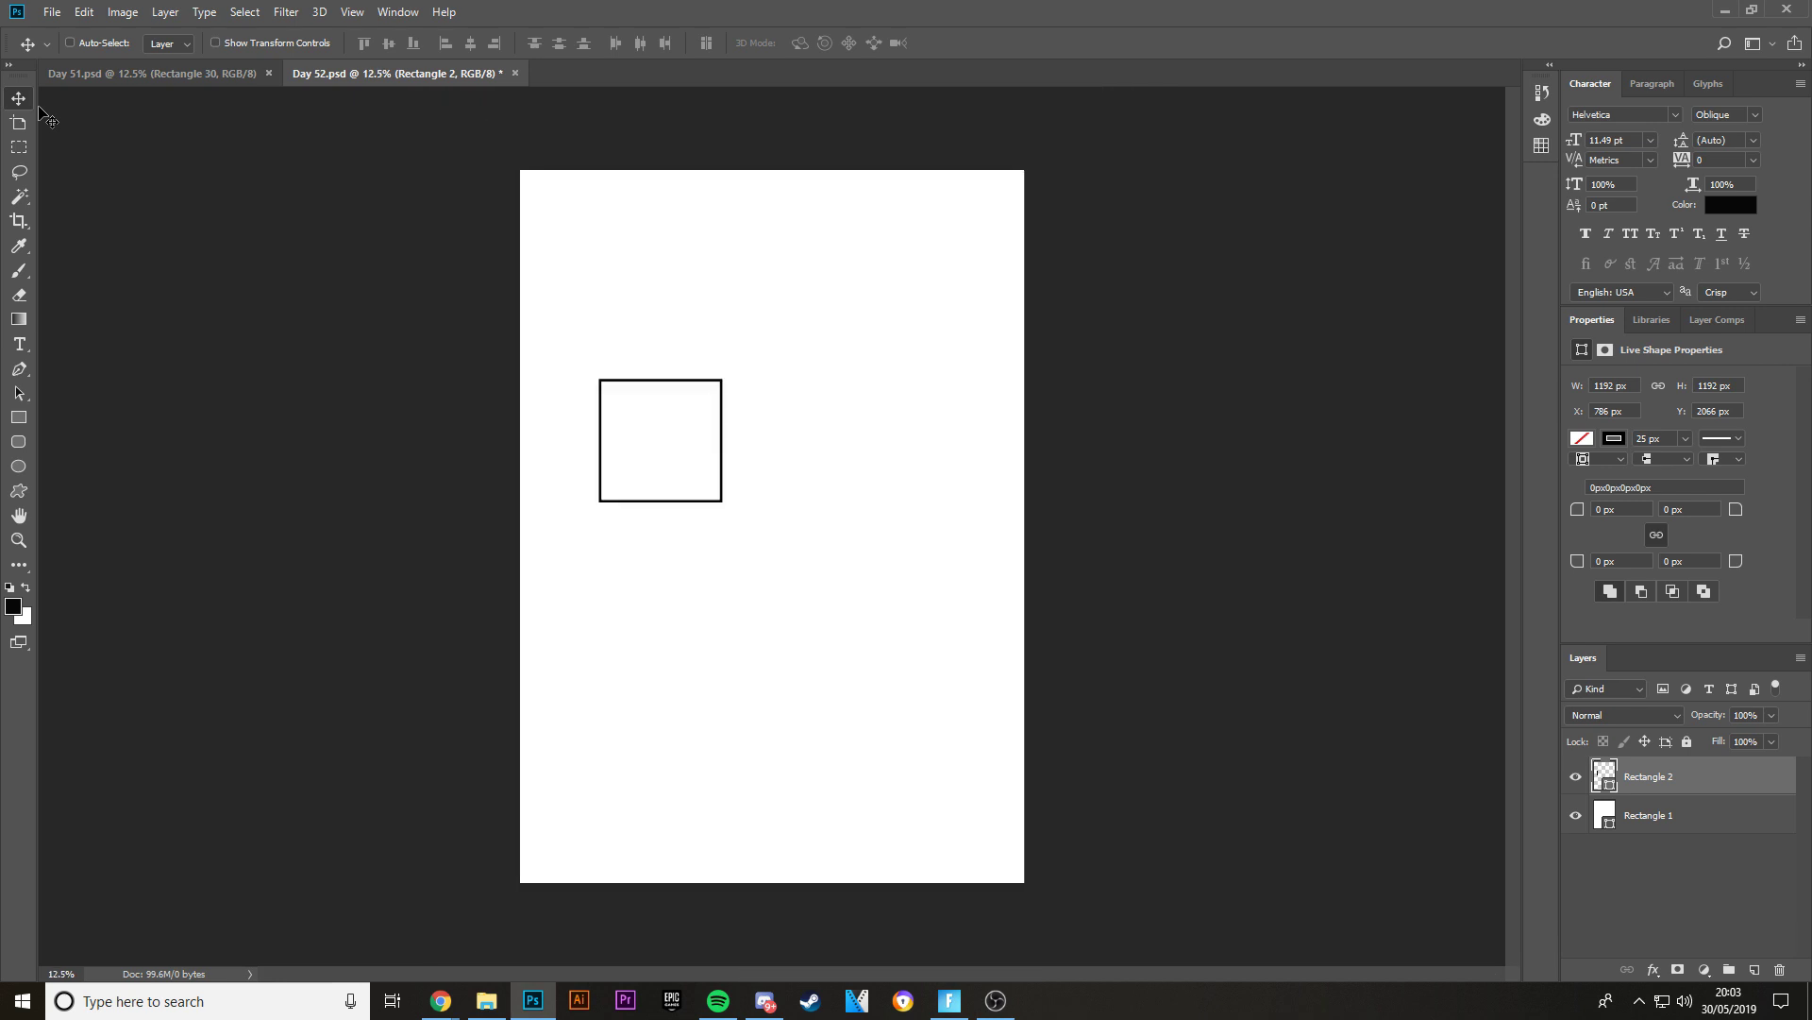
{"action": "key", "text": "ctrl+plus"}
{"action": "key", "text": "ctrl+plus"}
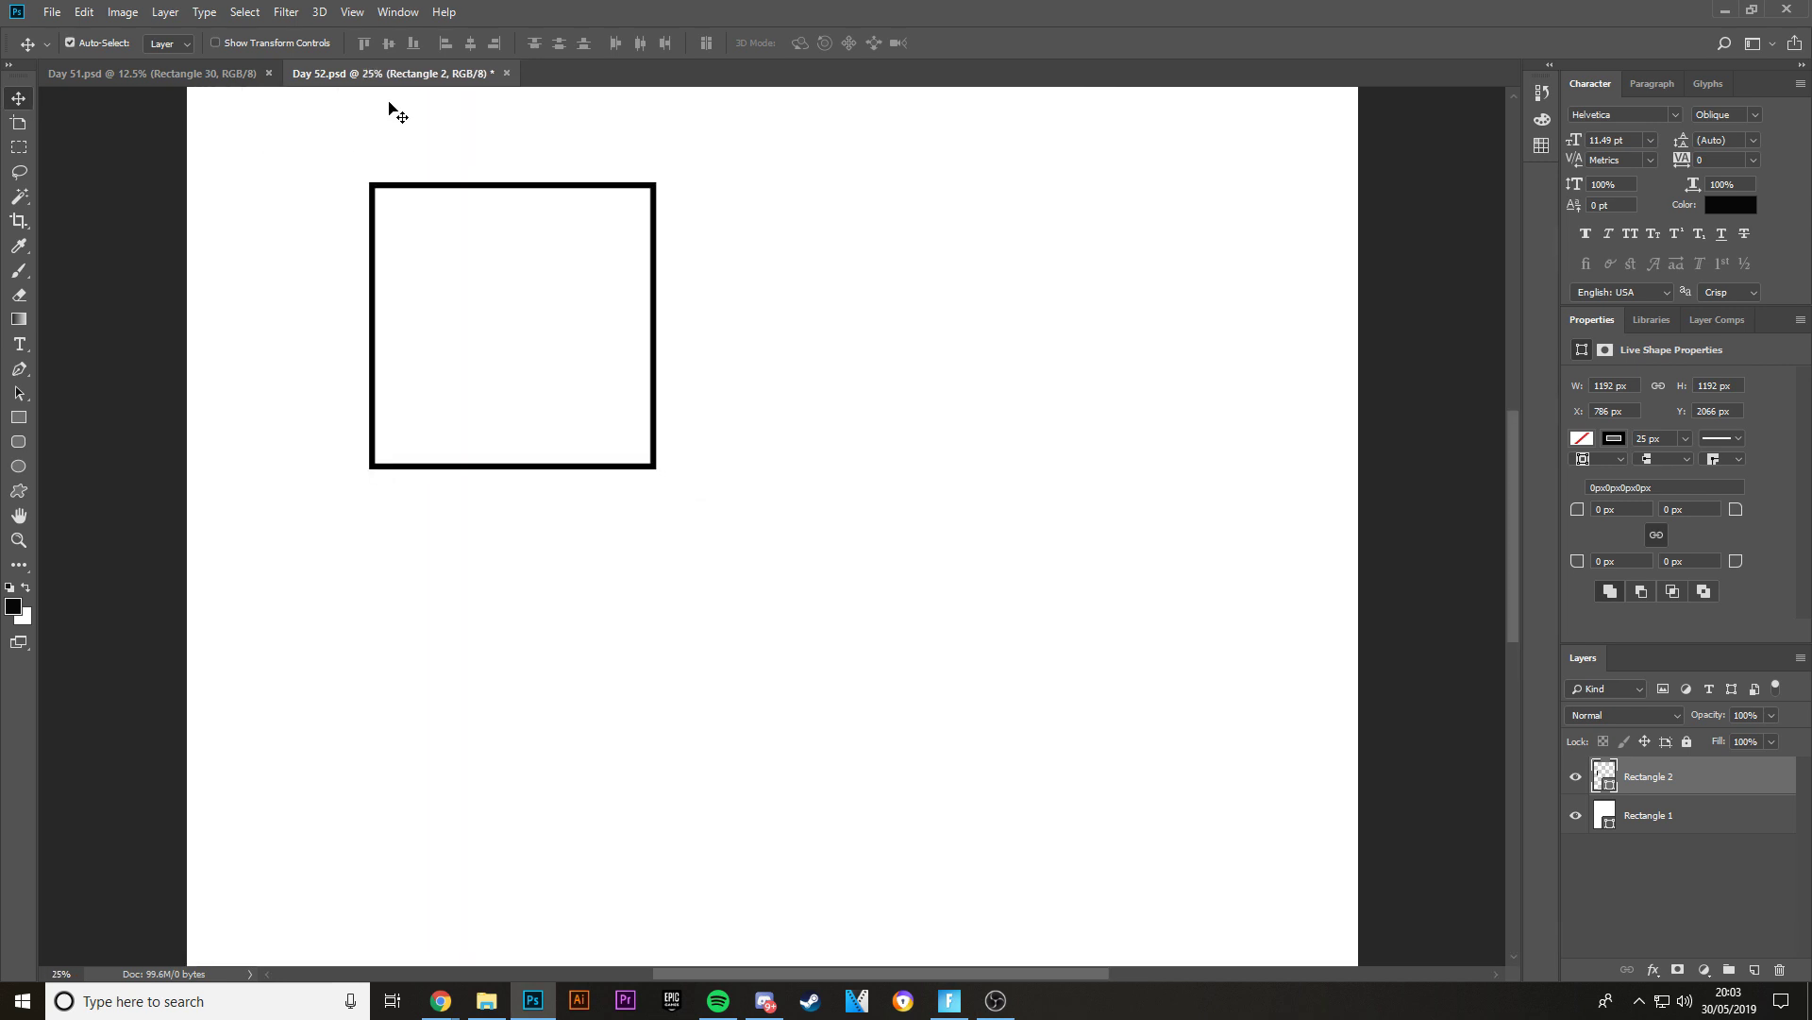
{"action": "left_click", "coordinate": [18, 416]}
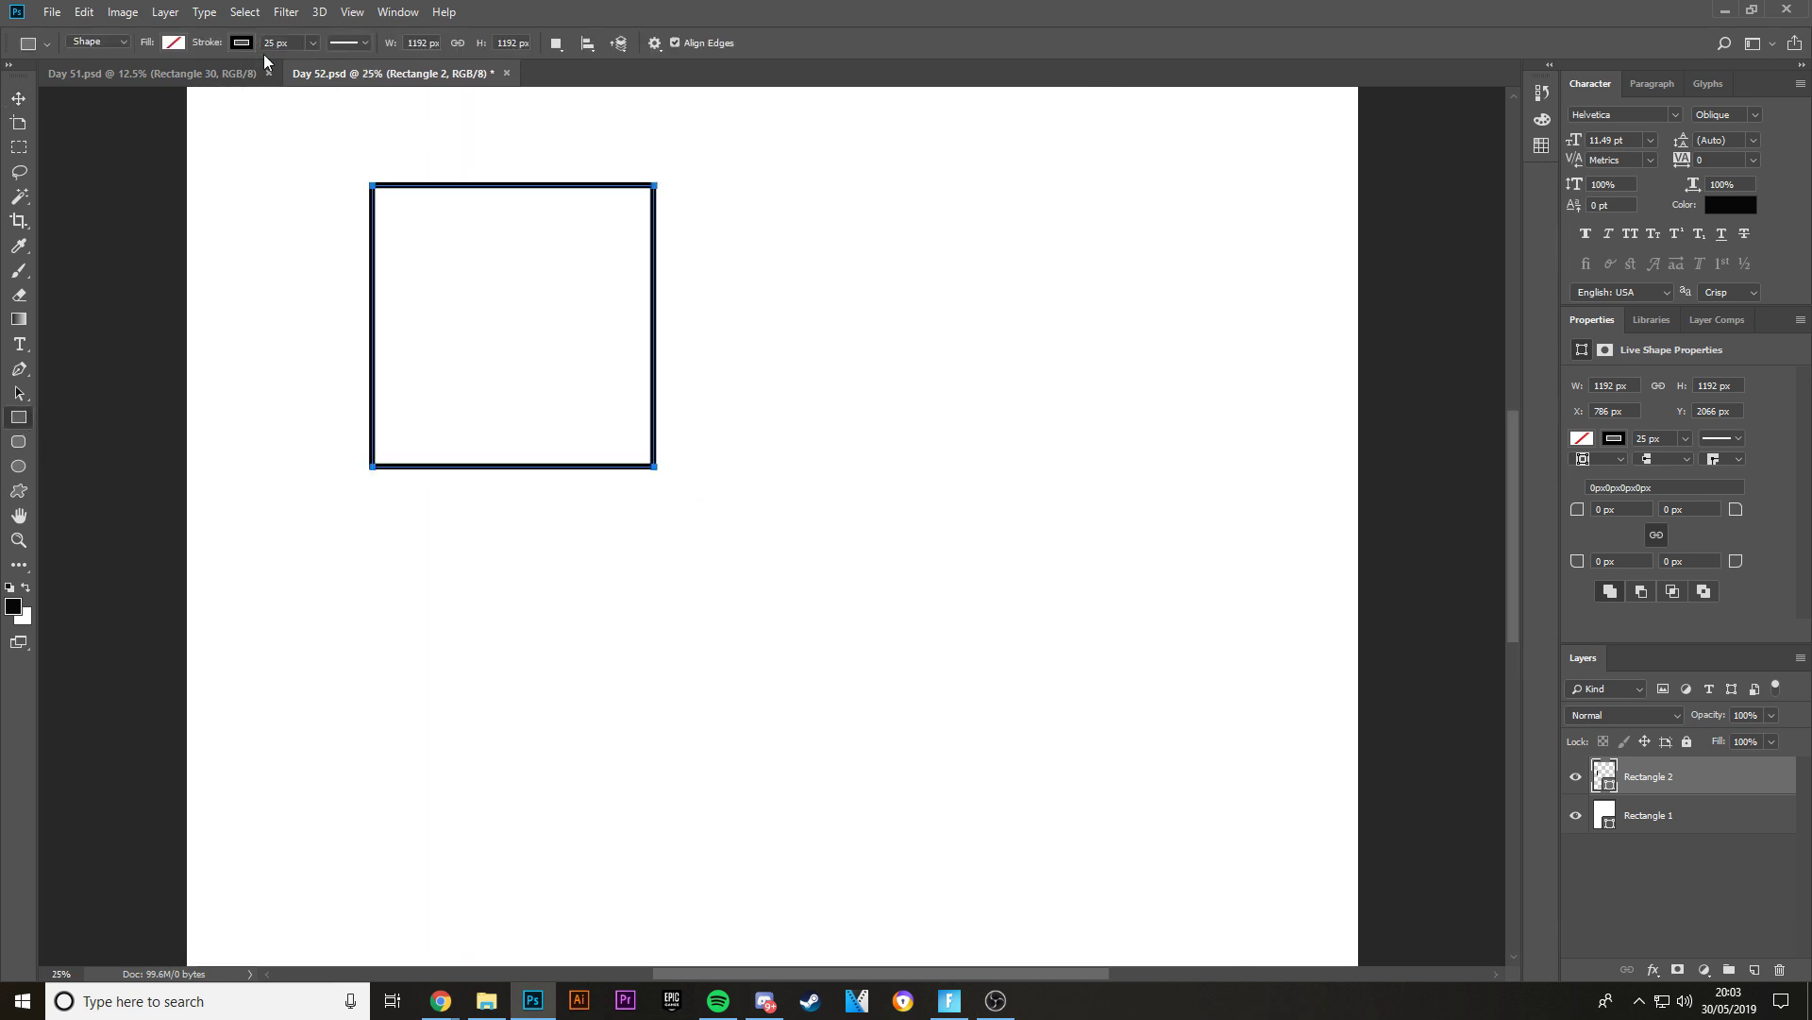
{"action": "type", "text": "20"}
{"action": "key", "text": "Return"}
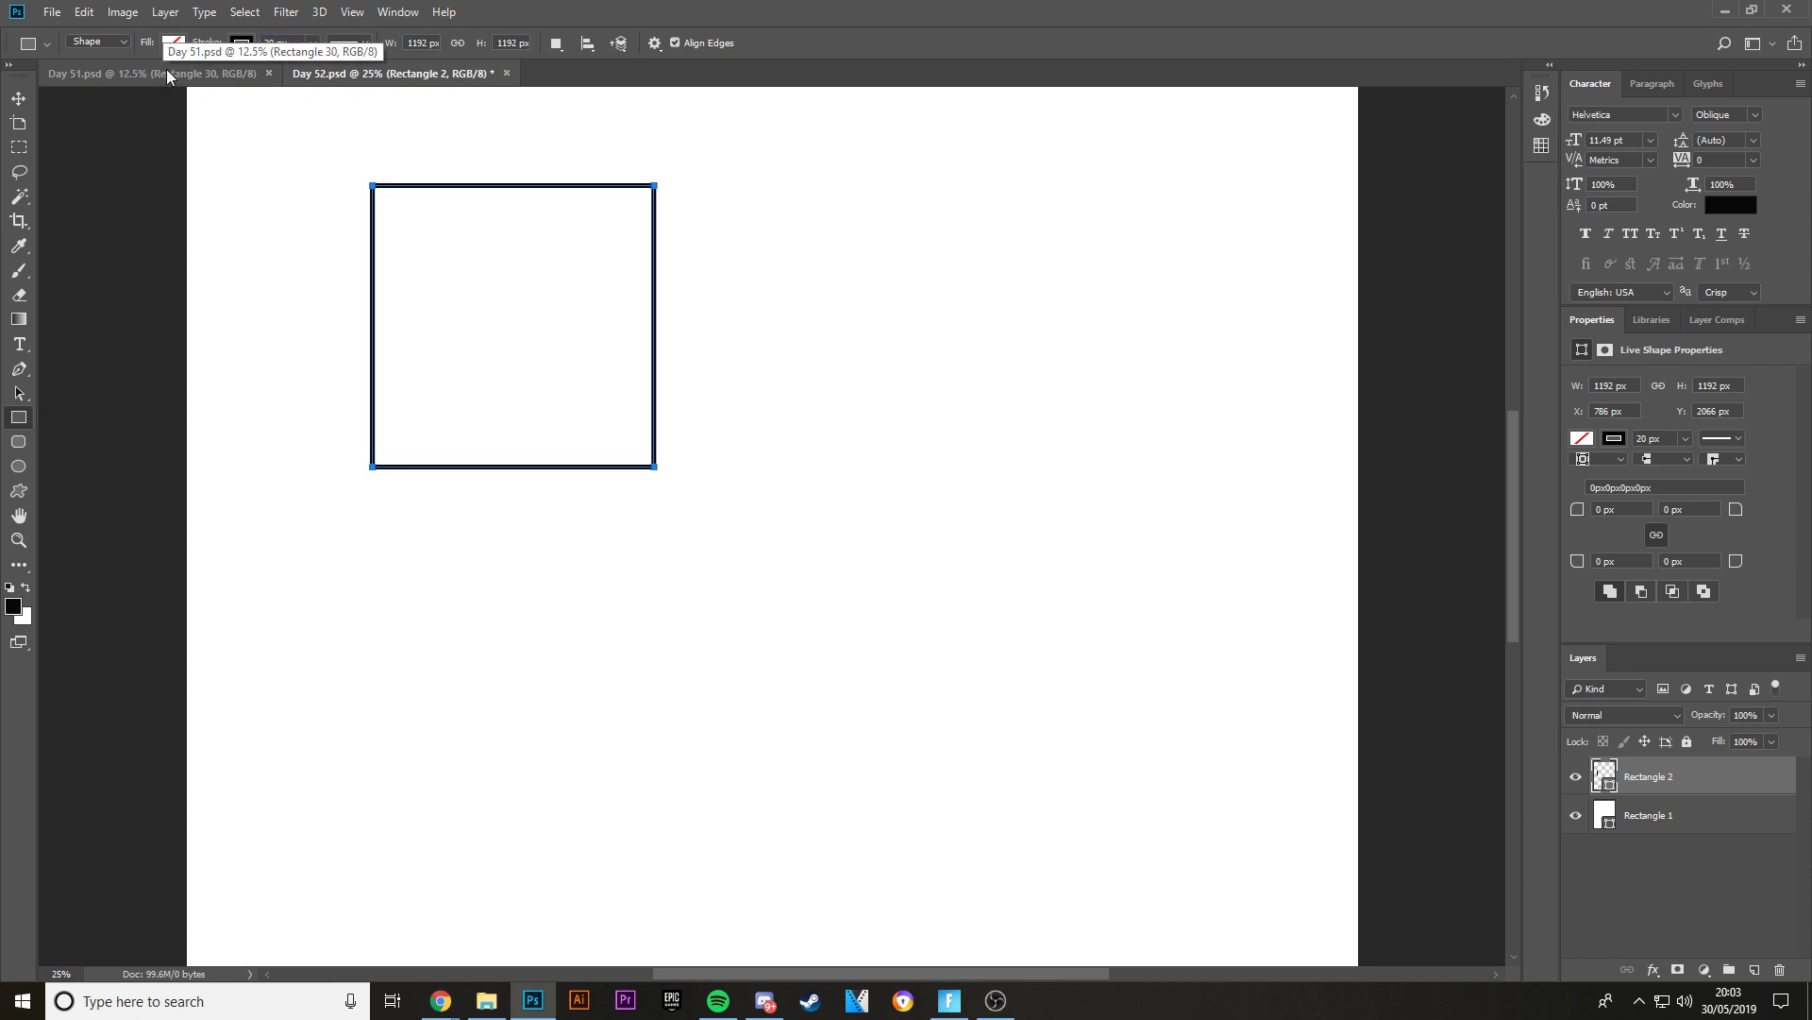
- Move the square up and to the left toward the top-left corner
{"action": "key", "text": "v"}
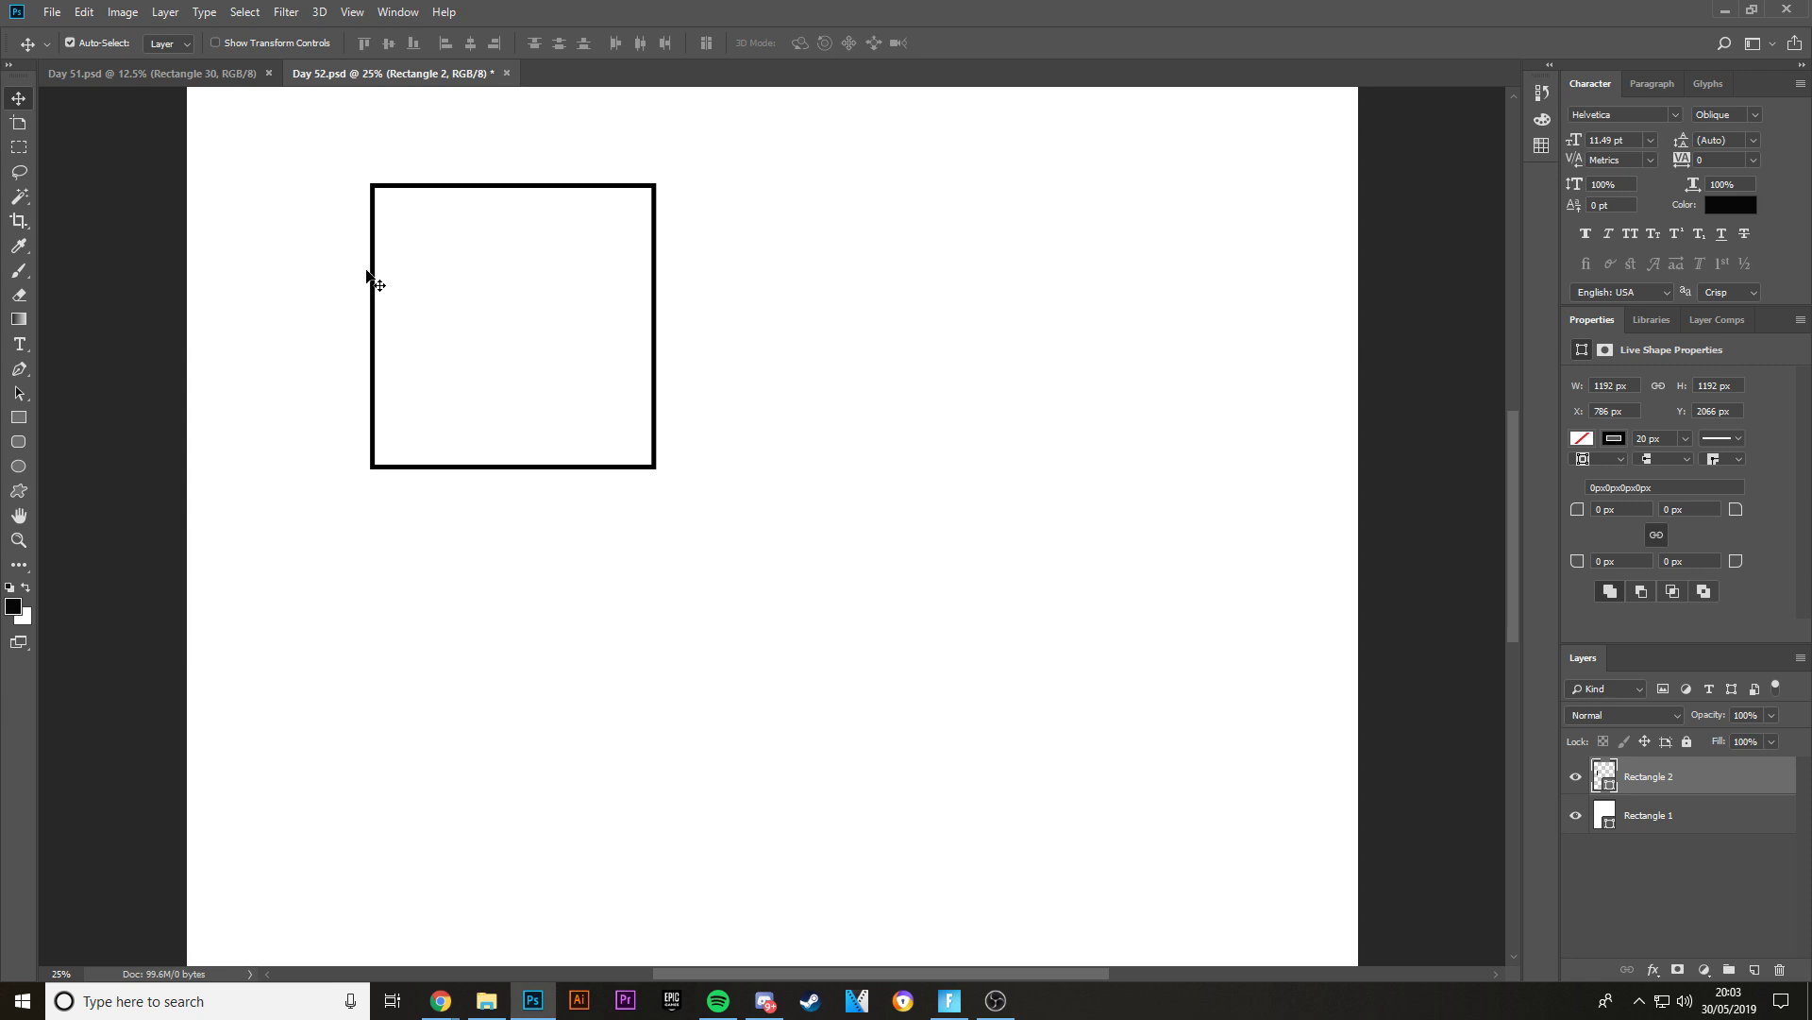
{"action": "left_click", "coordinate": [18, 418]}
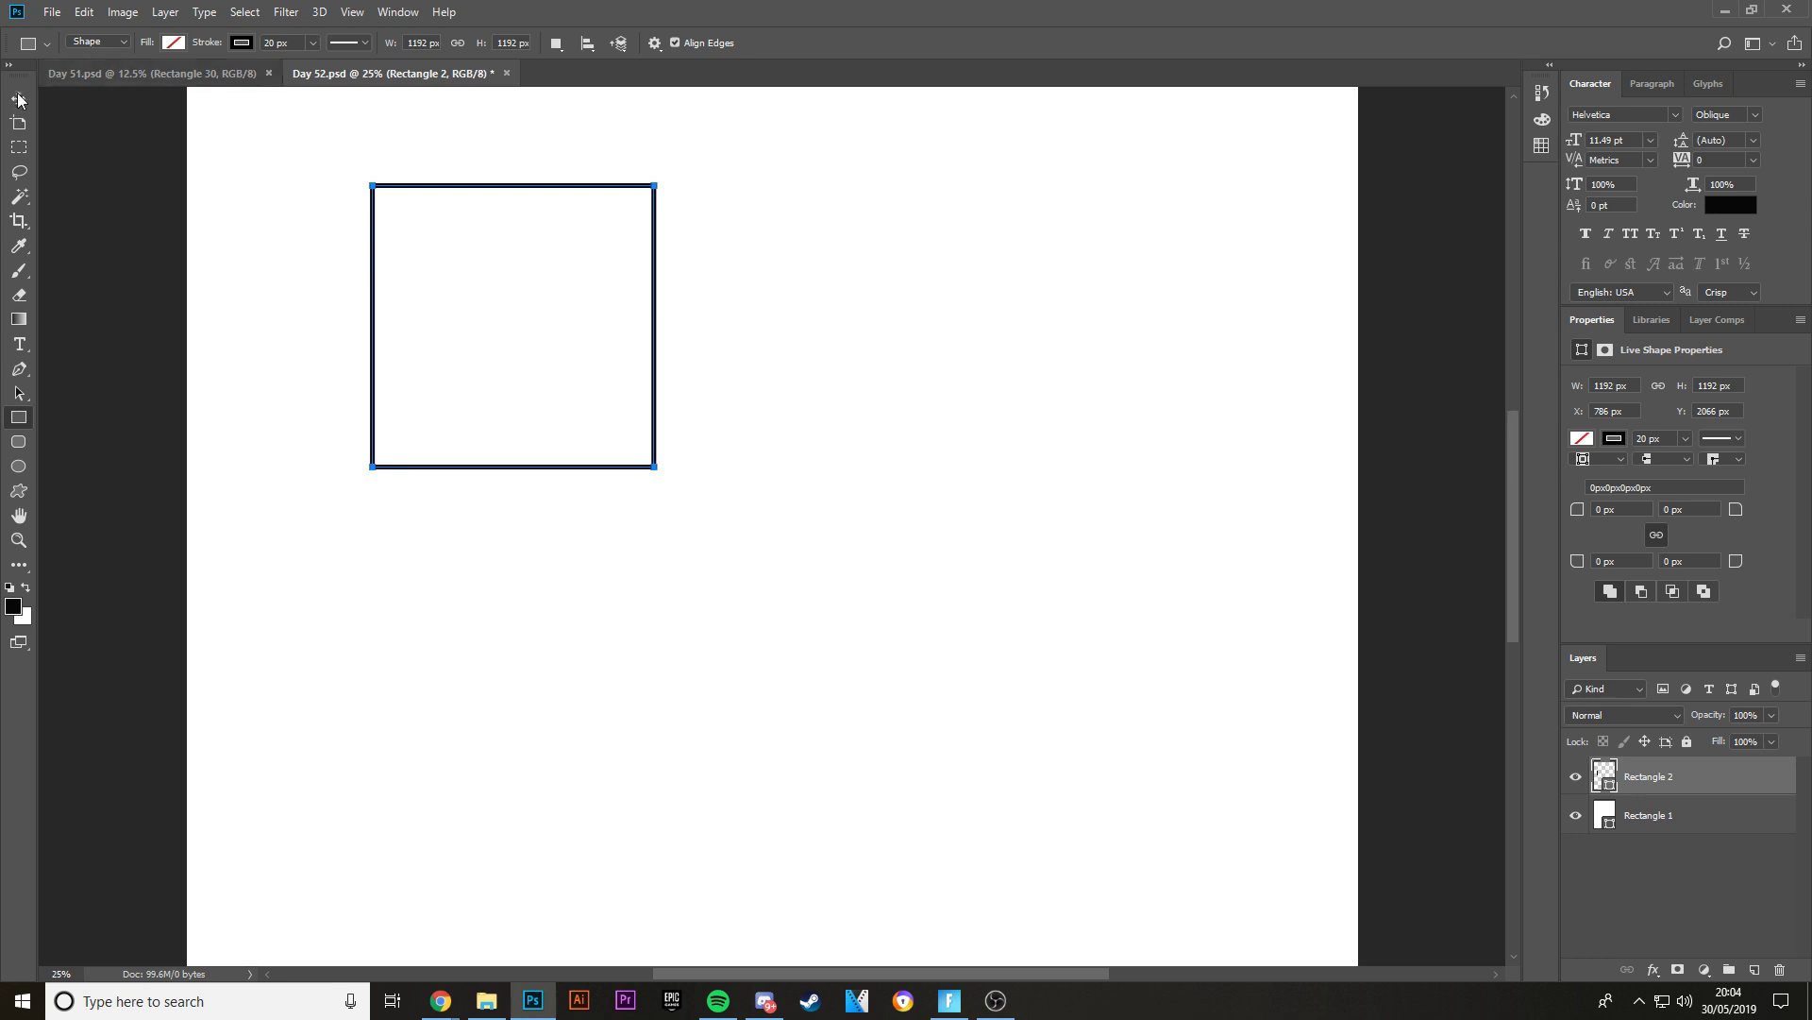
{"action": "key", "text": "v"}
{"action": "left_click_drag", "start_coordinate": [372, 250], "coordinate": [370, 192]}
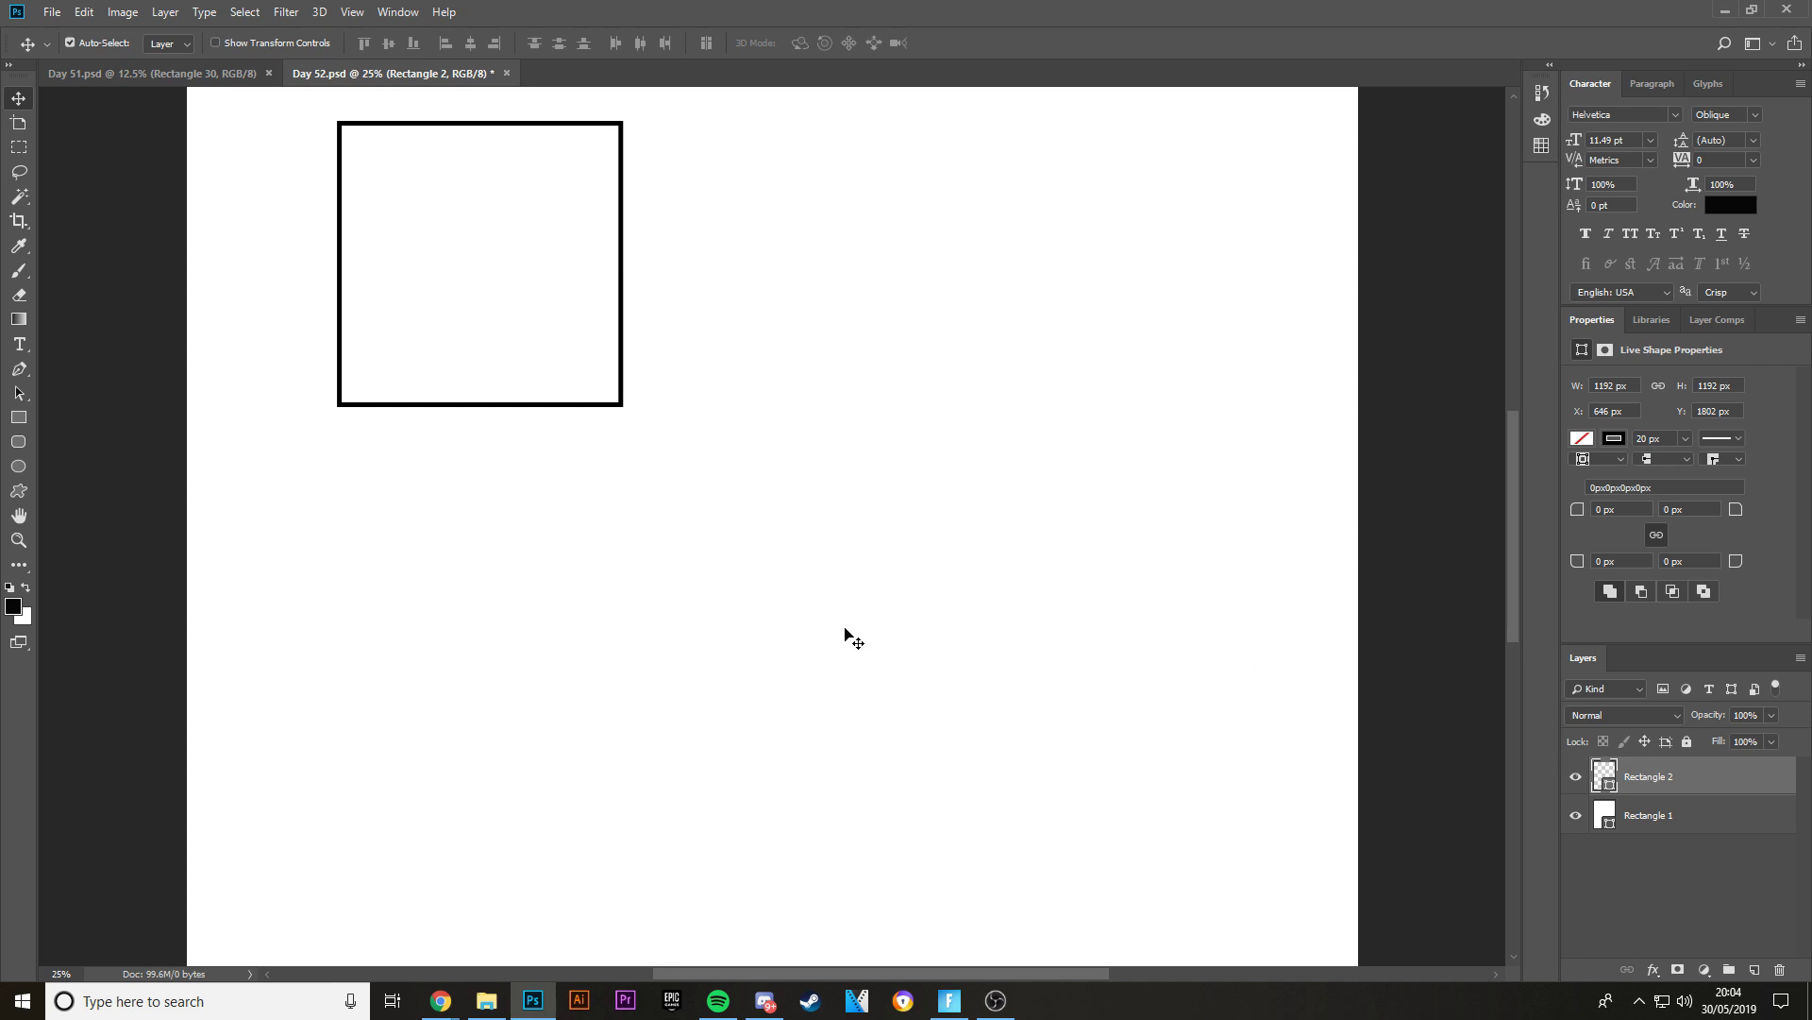
- Duplicate the square, offset the copy down-right, and resize it narrower and shorter
{"action": "left_click", "coordinate": [950, 628], "text": "alt"}
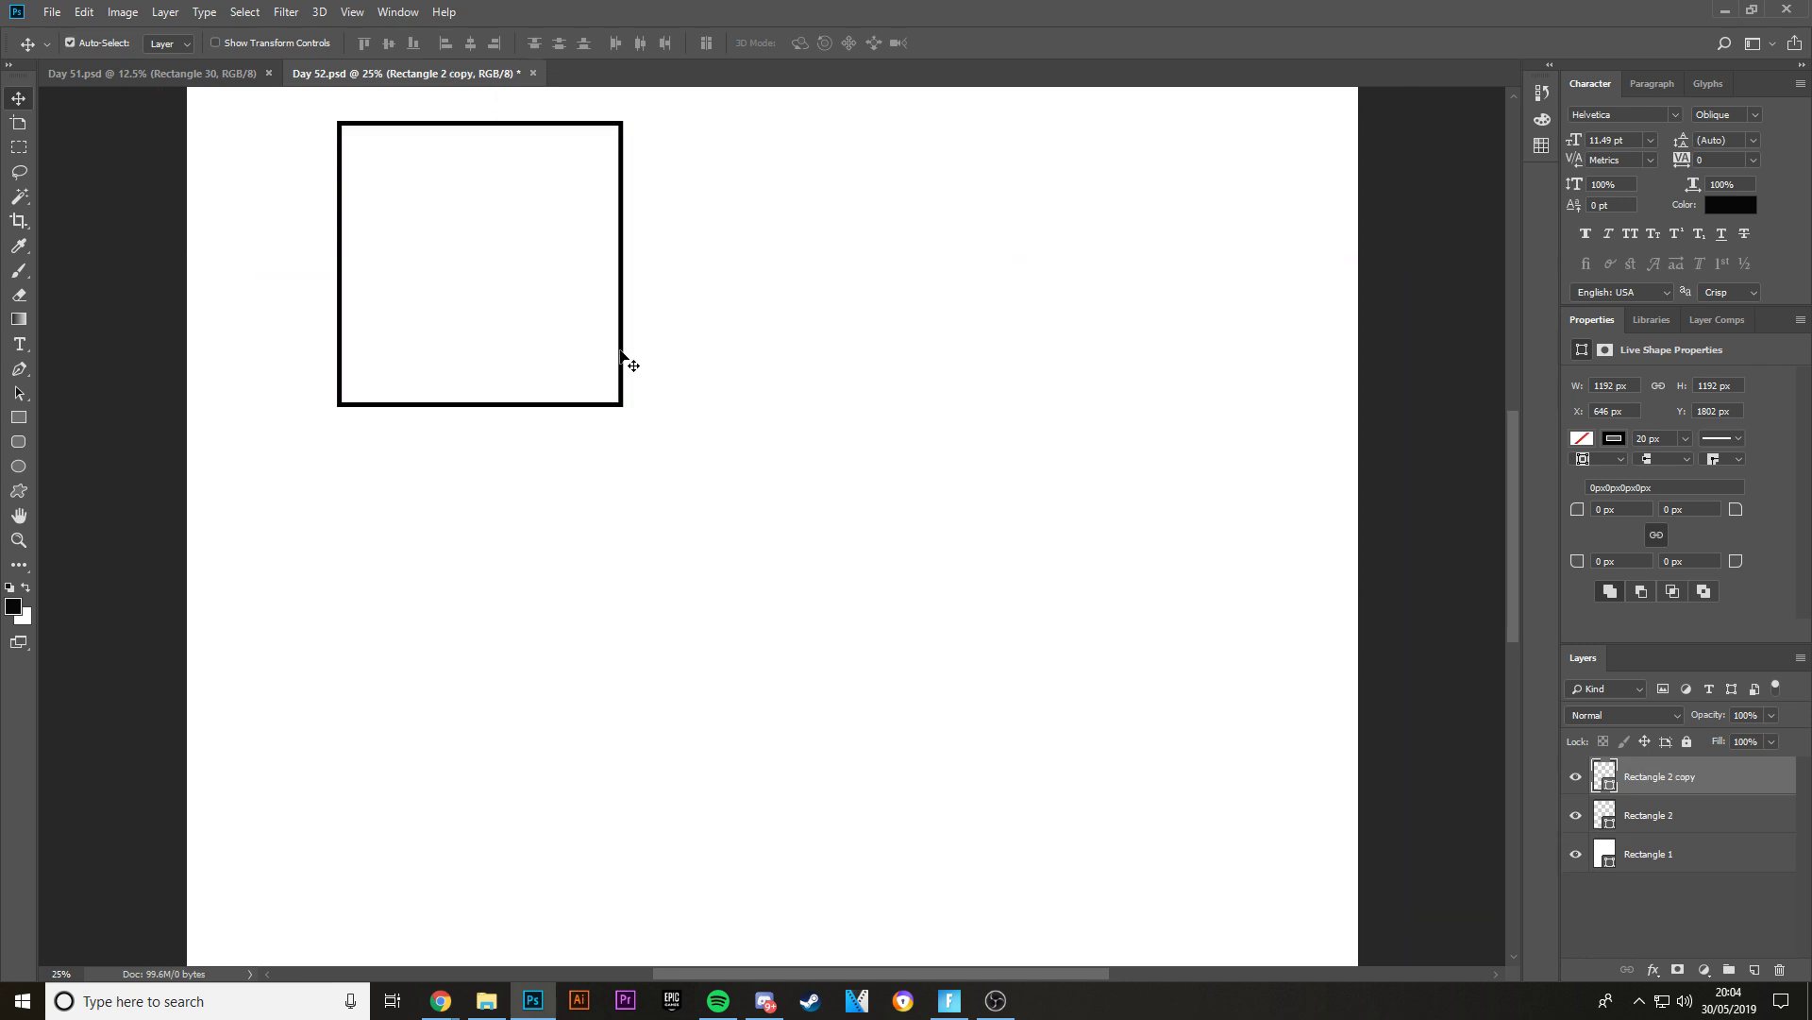
{"action": "left_click_drag", "start_coordinate": [620, 355], "coordinate": [674, 488]}
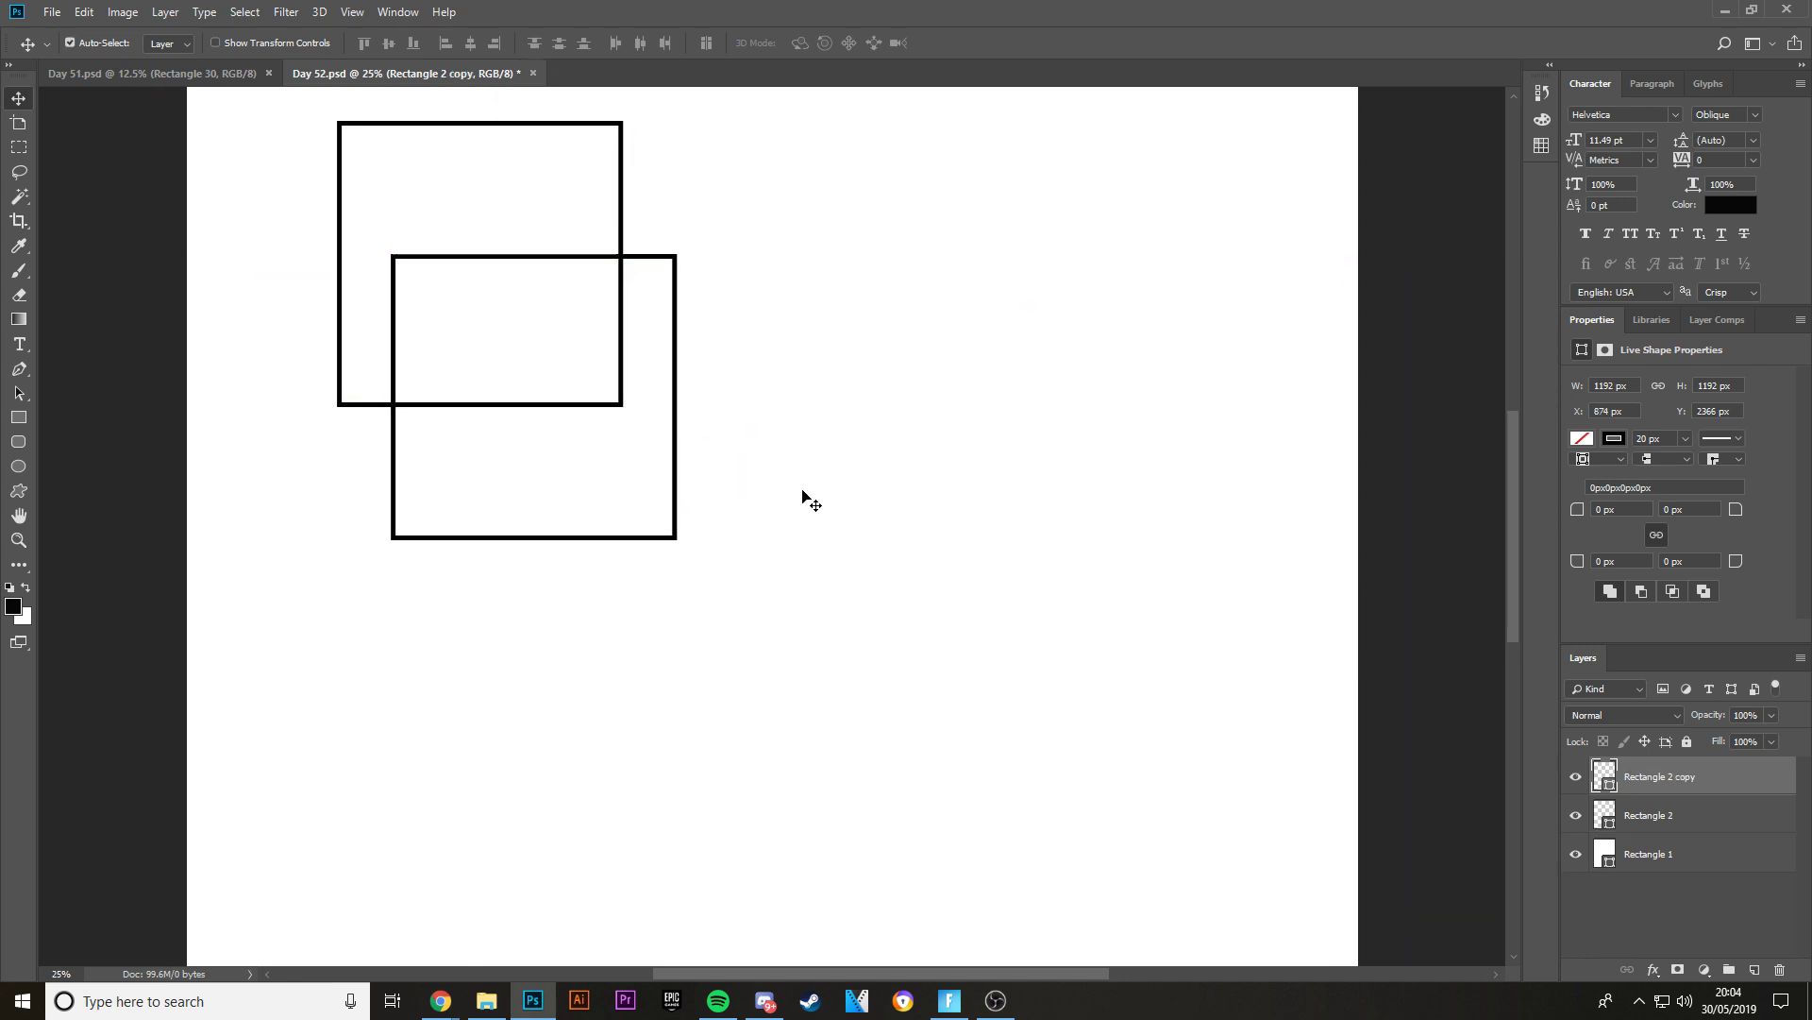
{"action": "key", "text": "ctrl"}
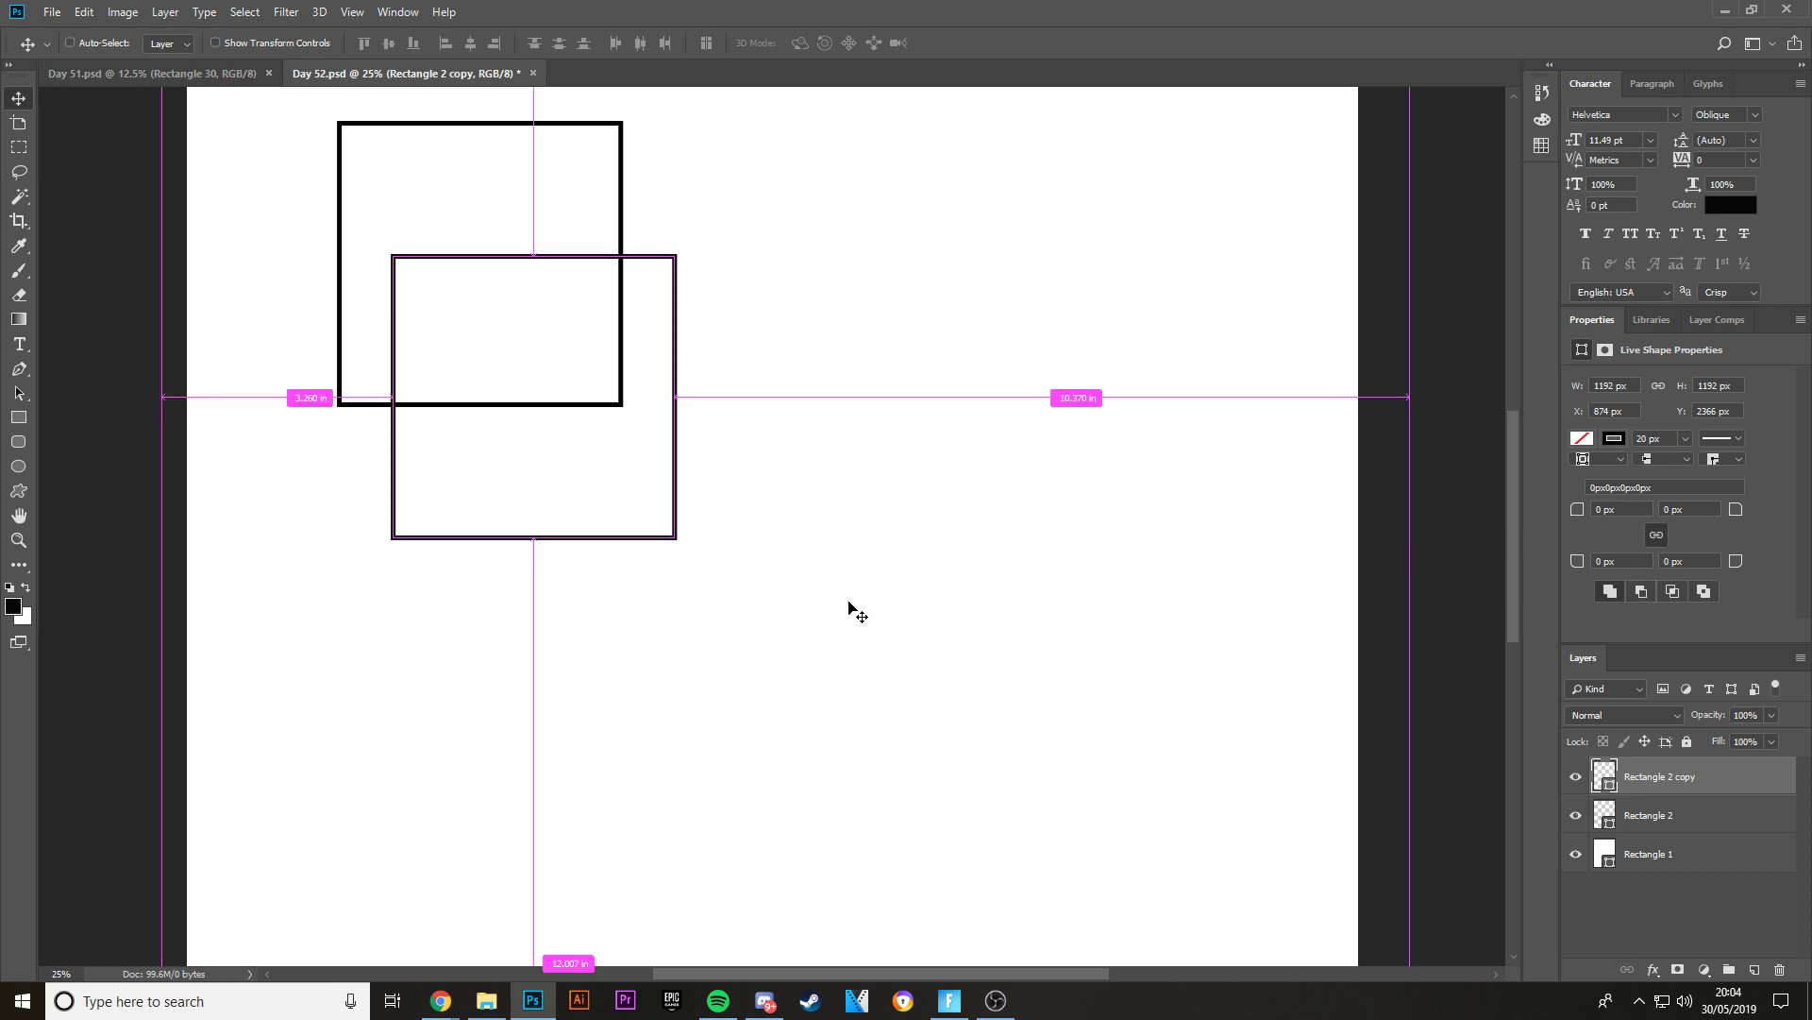
{"action": "key", "text": "ctrl+t"}
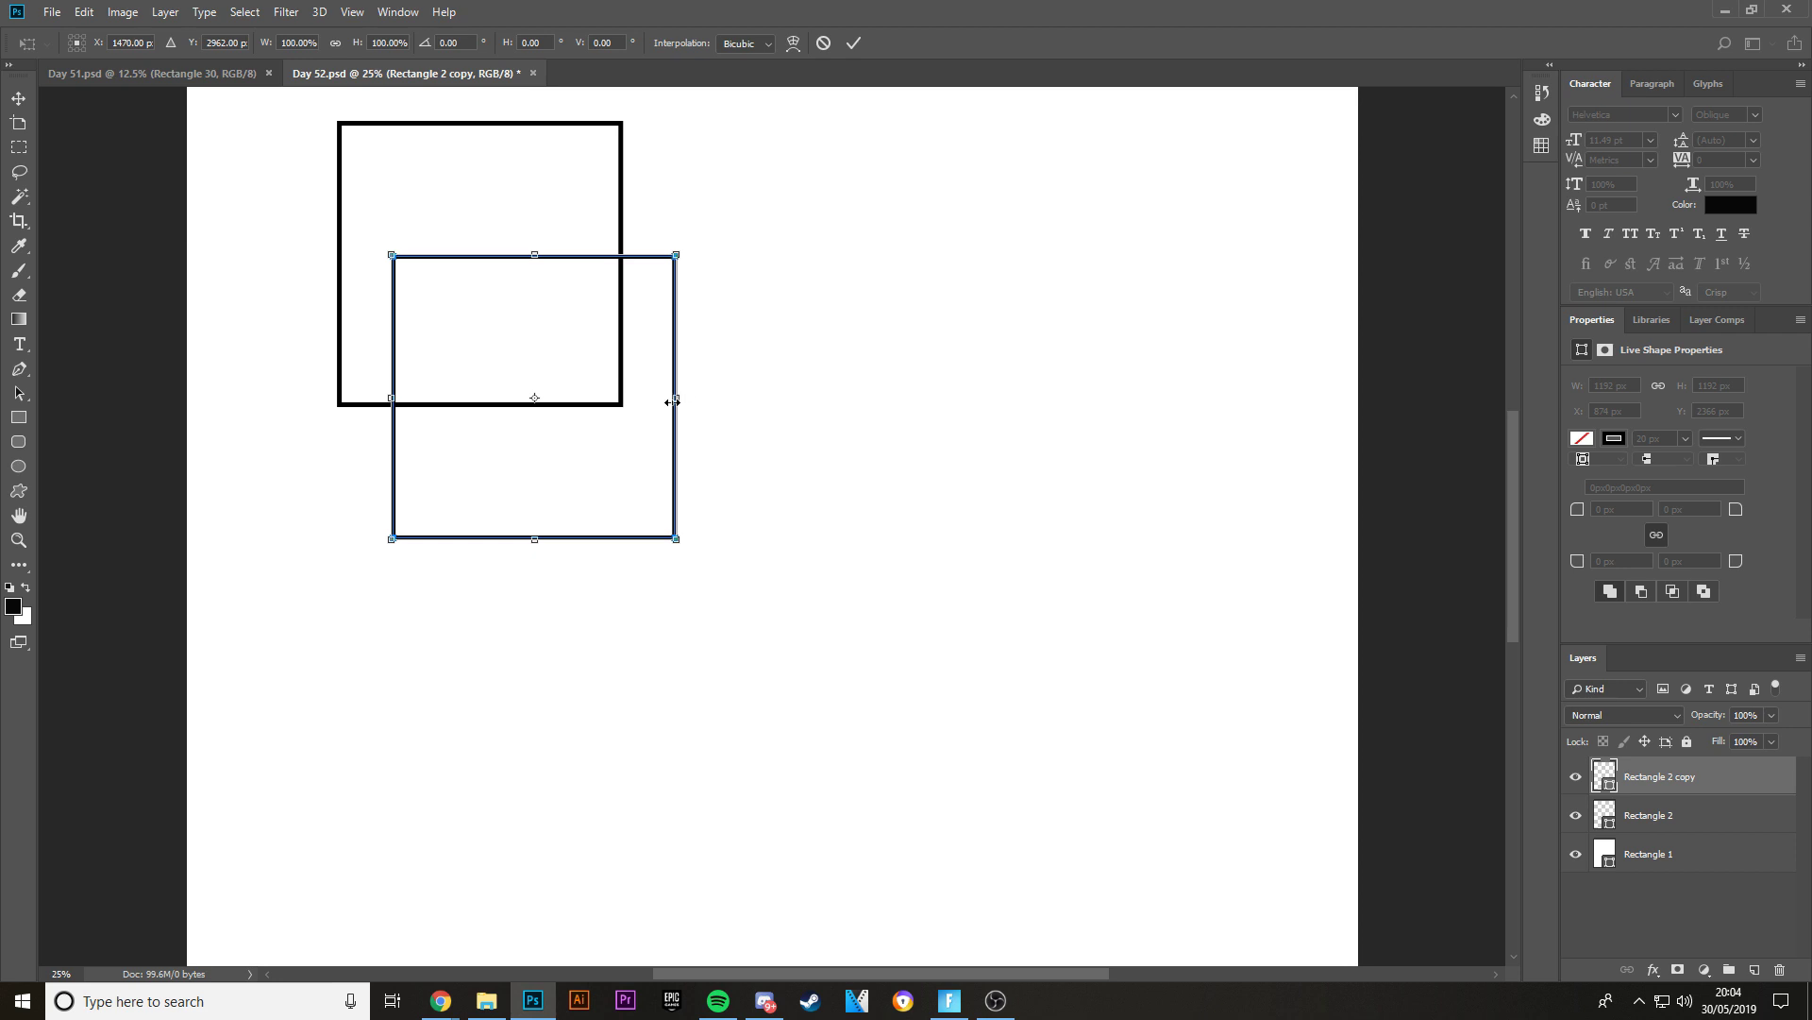
{"action": "left_click_drag", "start_coordinate": [679, 391], "coordinate": [553, 393]}
{"action": "left_click_drag", "start_coordinate": [472, 253], "coordinate": [461, 291]}
{"action": "key", "text": "Return"}
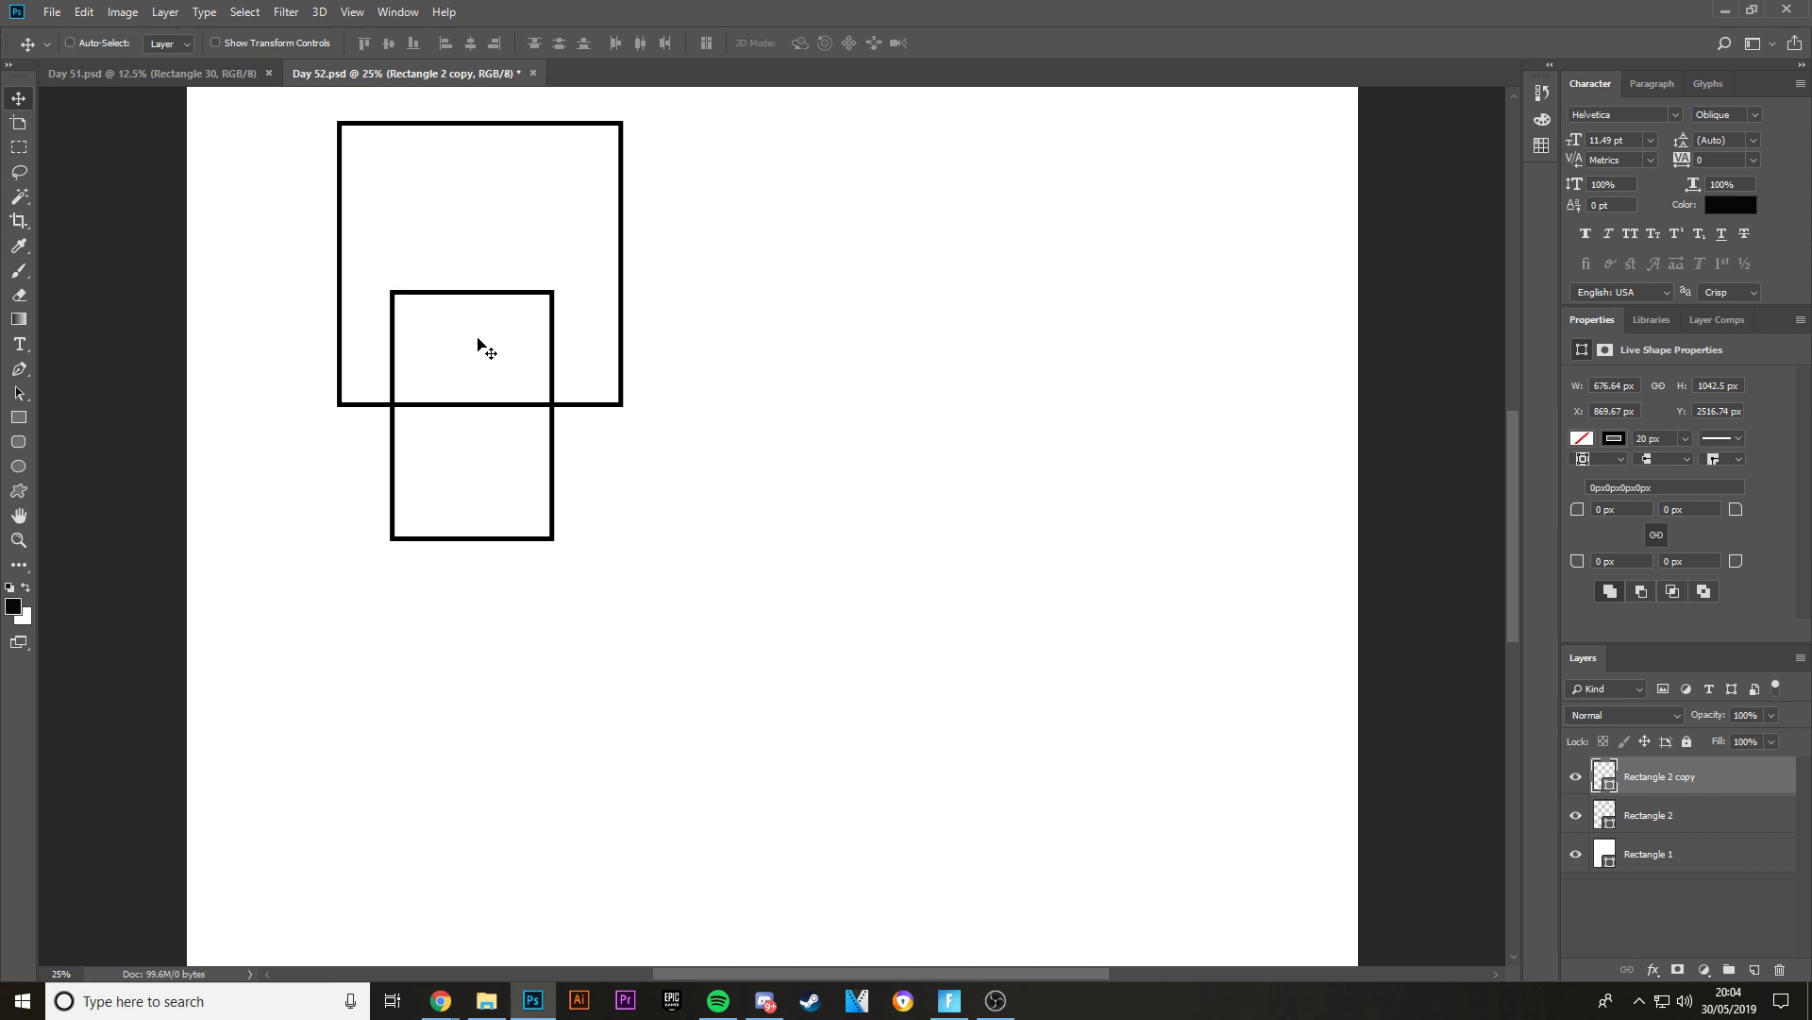
- Add two more overlapping copies up and right, widening and extending the third upward
{"action": "key", "text": "ctrl+j"}
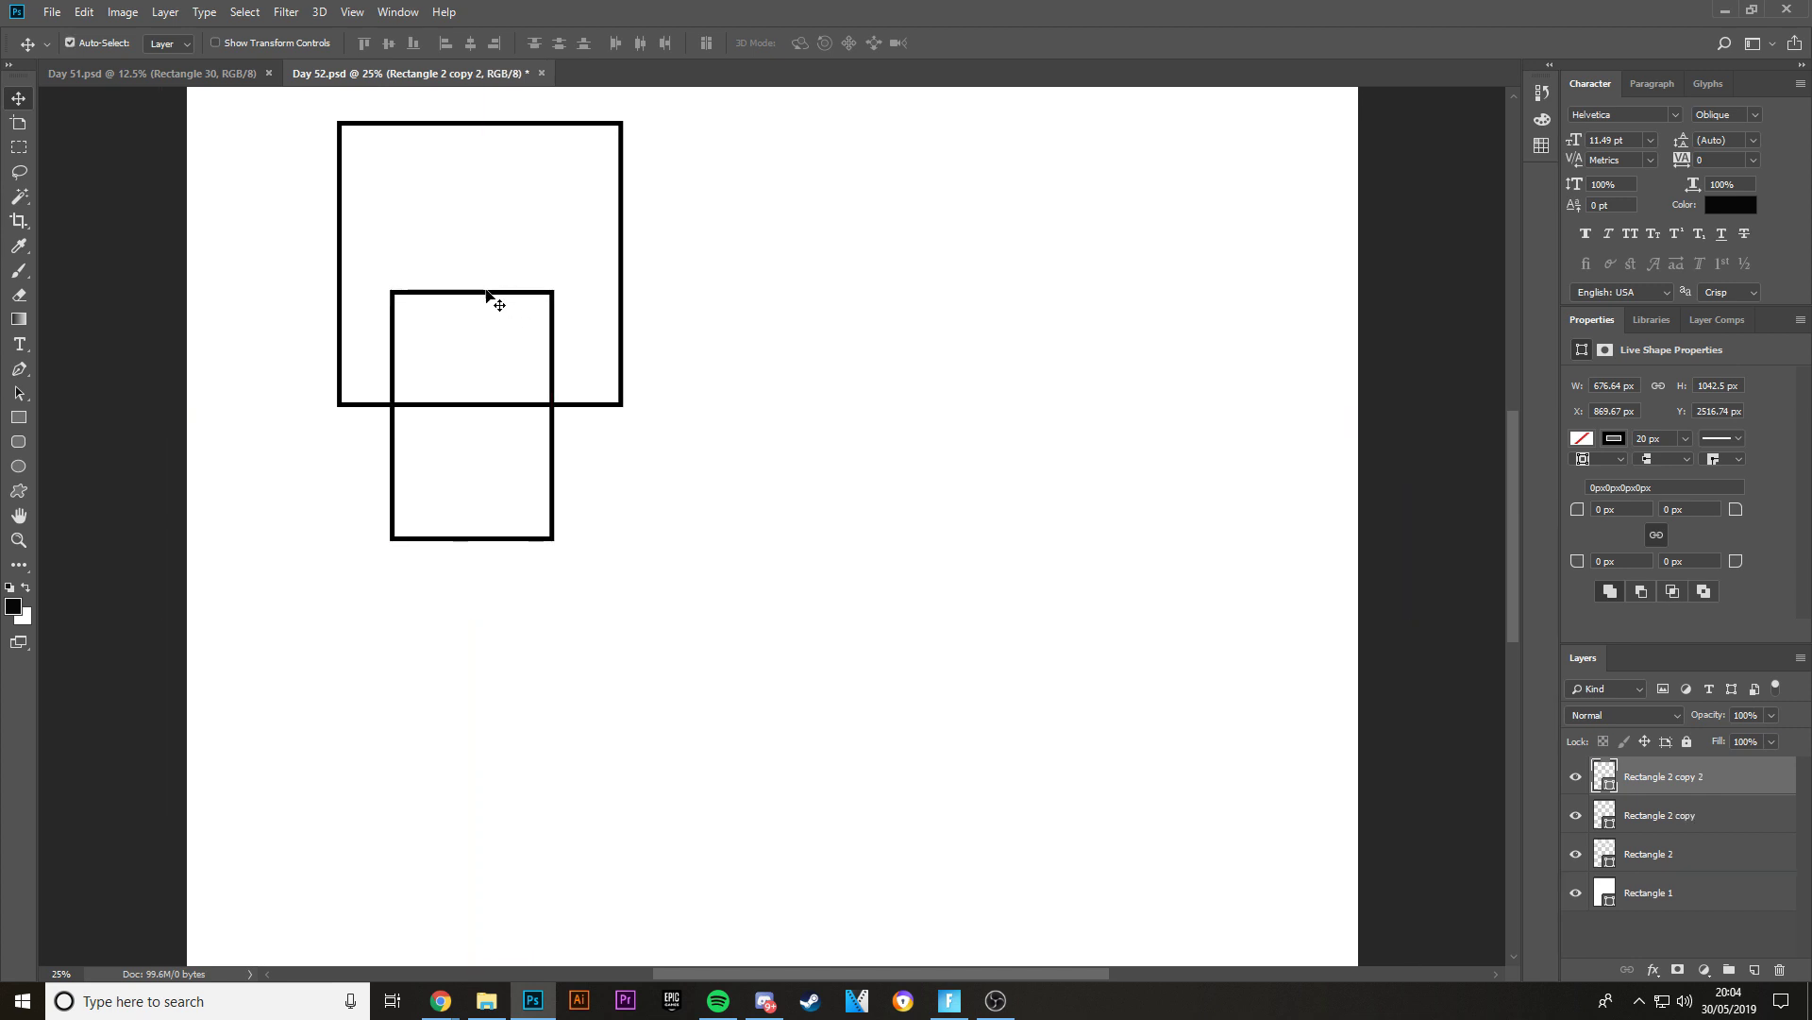
{"action": "left_click_drag", "start_coordinate": [487, 295], "coordinate": [580, 337]}
{"action": "key", "text": "ctrl+t"}
{"action": "key", "text": "Return"}
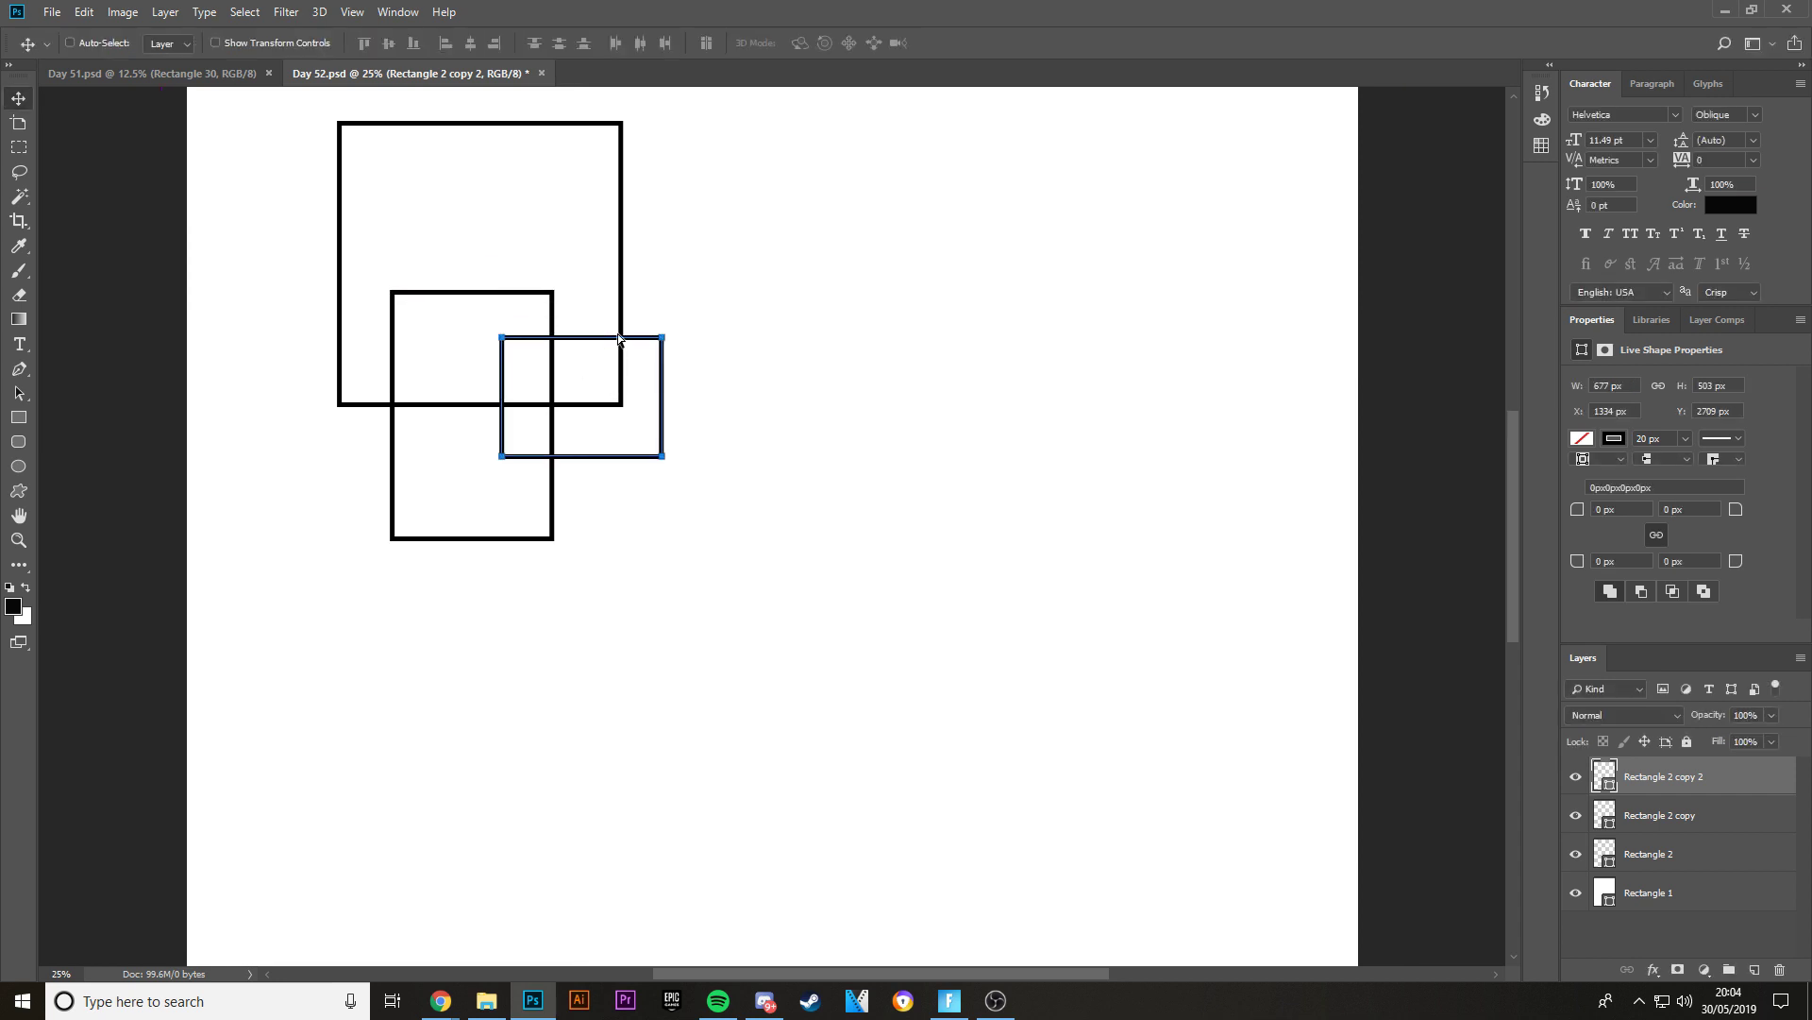
{"action": "key", "text": "ctrl+j"}
{"action": "left_click", "coordinate": [627, 300], "text": "ctrl"}
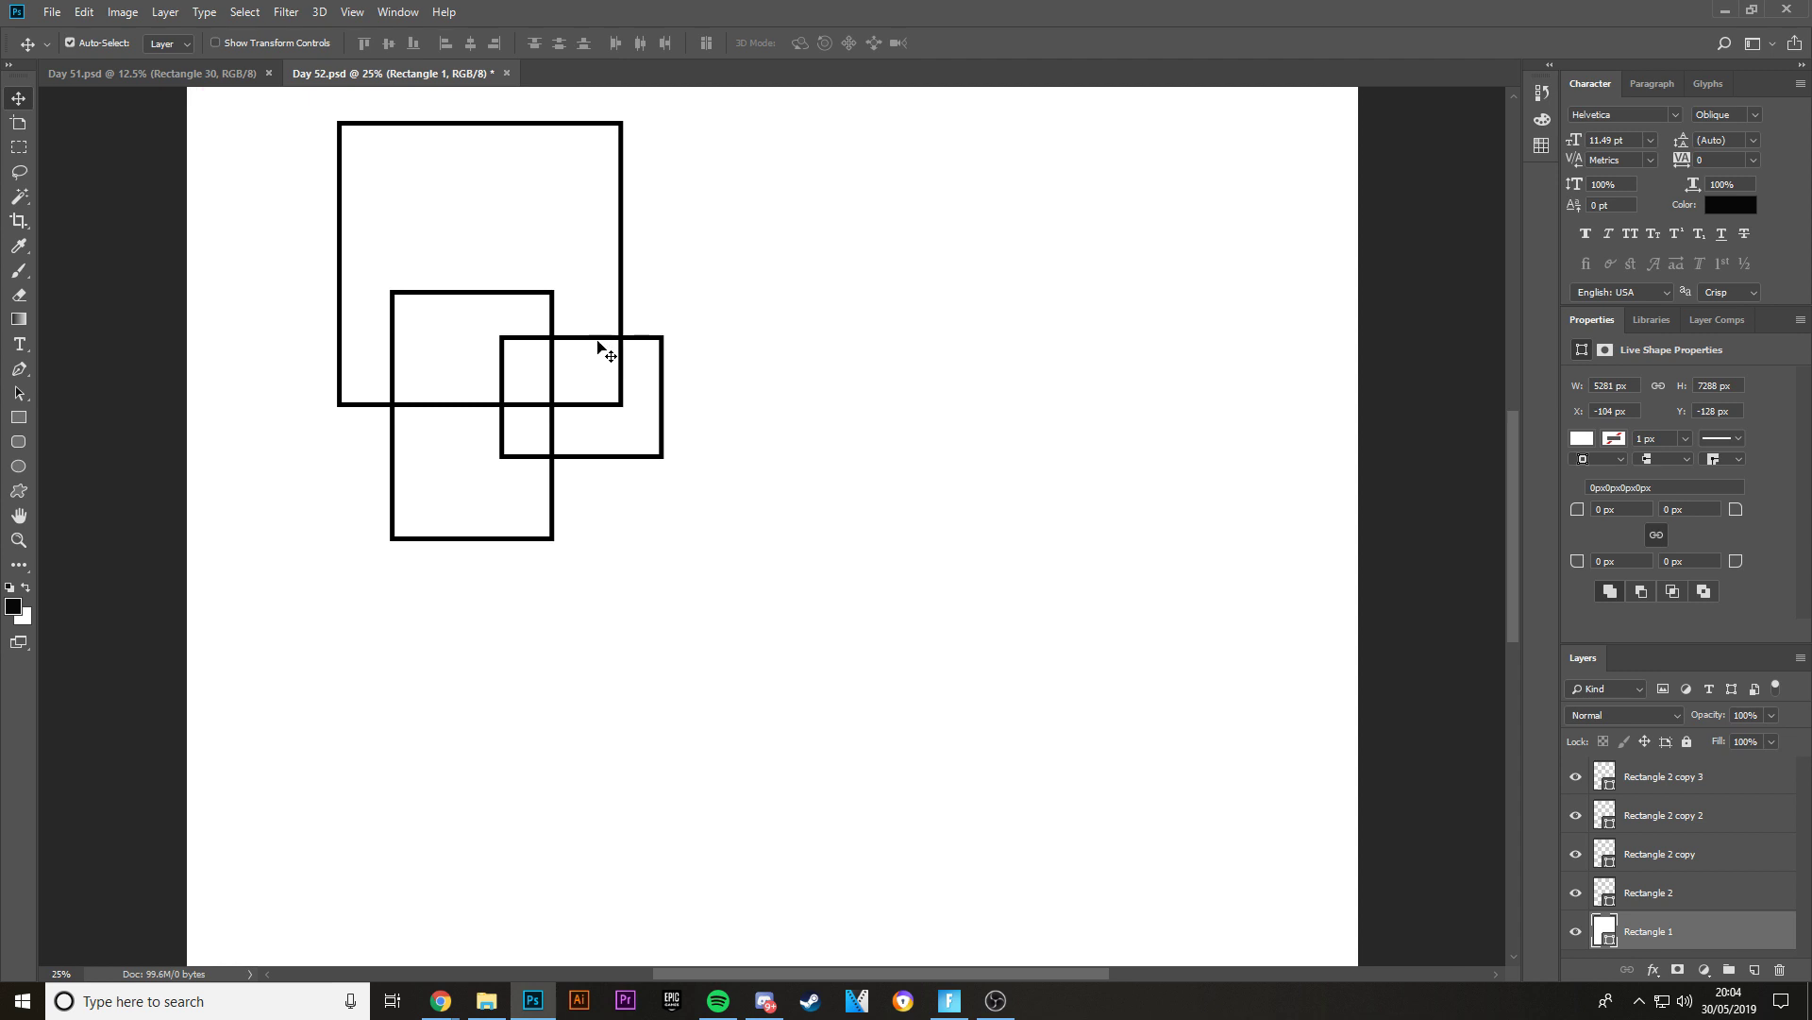
{"action": "left_click_drag", "start_coordinate": [599, 343], "coordinate": [622, 253]}
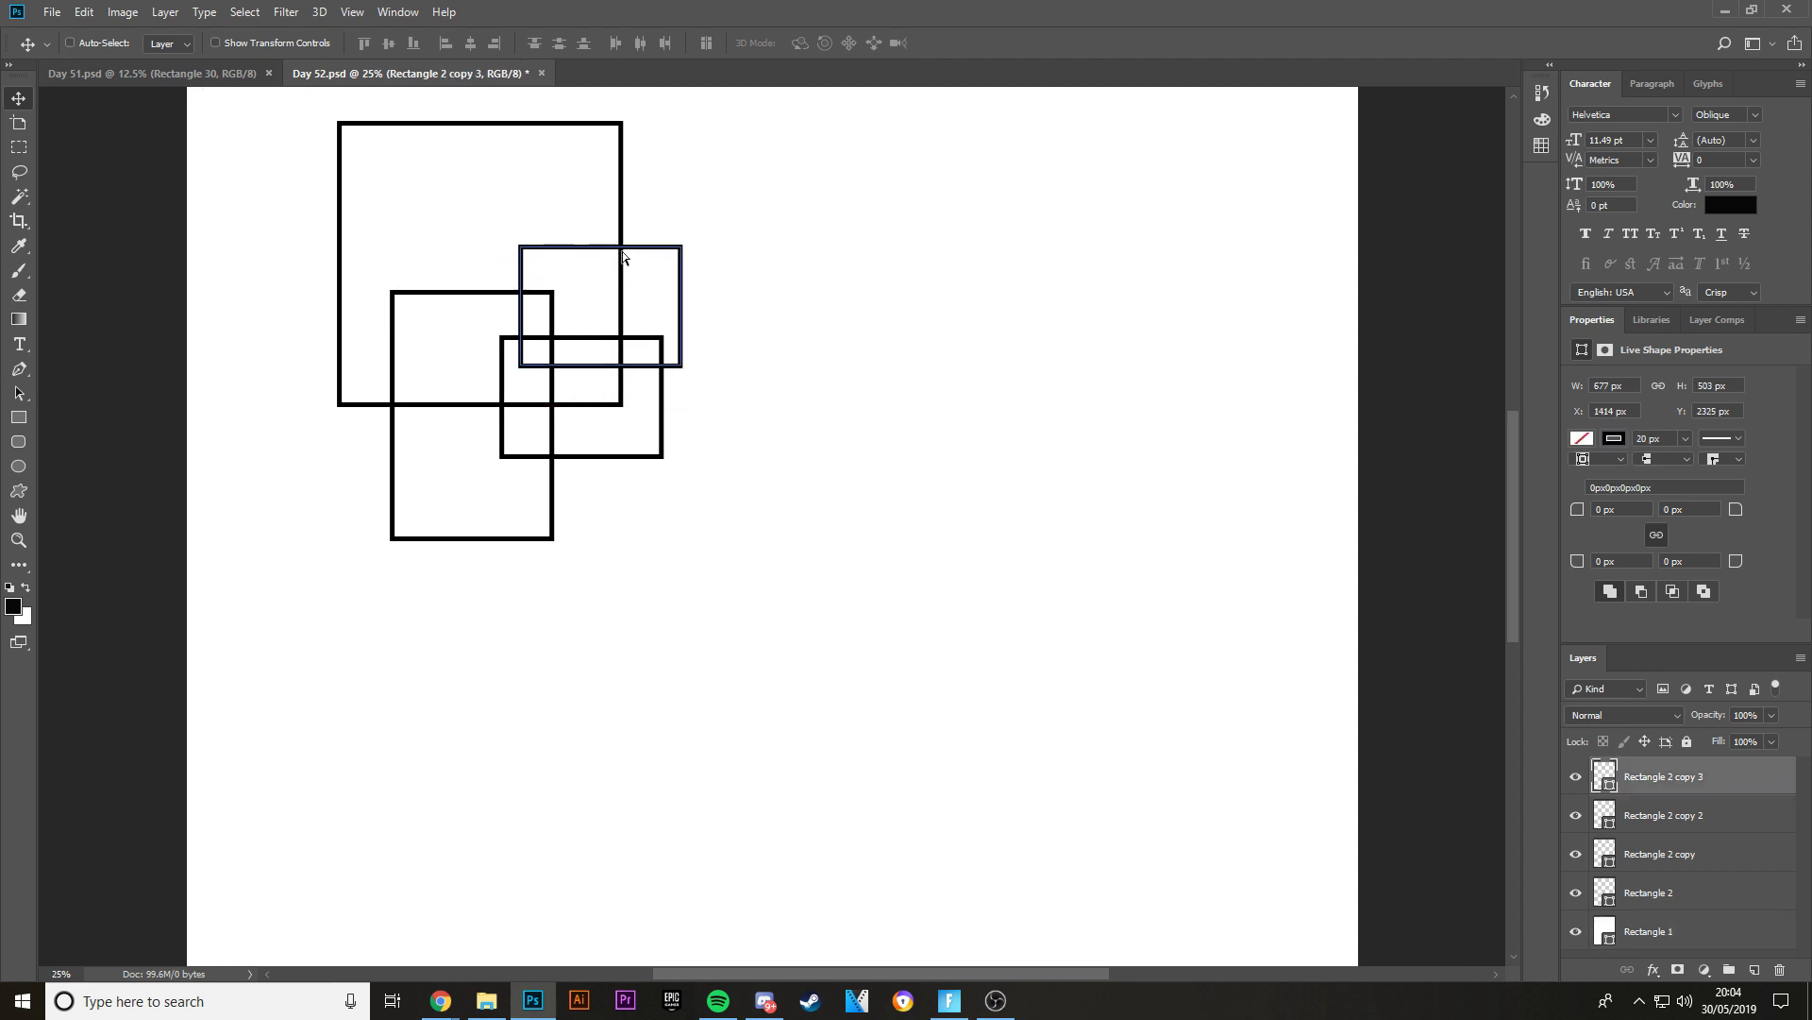
{"action": "key", "text": "ctrl+t"}
{"action": "left_click_drag", "start_coordinate": [681, 306], "coordinate": [700, 306]}
{"action": "left_click_drag", "start_coordinate": [610, 247], "coordinate": [725, 434]}
{"action": "key", "text": "Return"}
- Squash a fourth copy into a wide rectangle and place a taller duplicate up-right
{"action": "key", "text": "ctrl+j"}
{"action": "key", "text": "ctrl+t"}
{"action": "left_click_drag", "start_coordinate": [704, 590], "coordinate": [700, 514]}
{"action": "key", "text": "Return"}
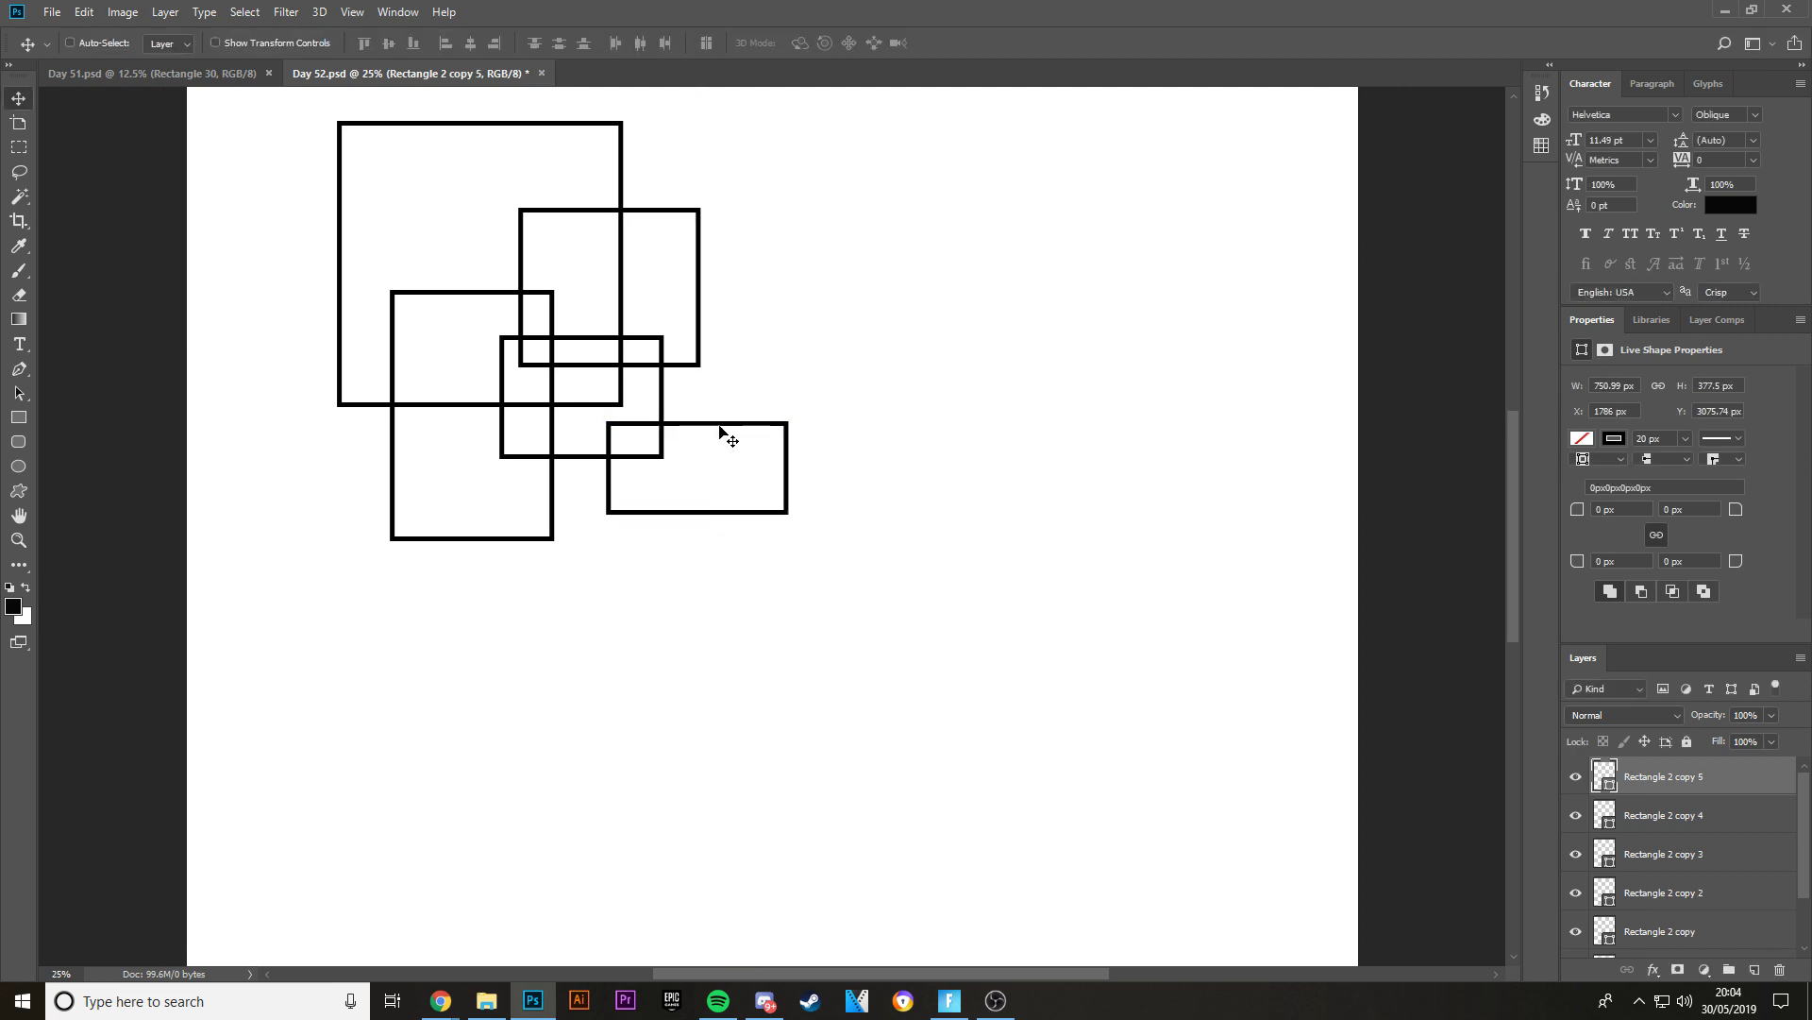
{"action": "left_click_drag", "start_coordinate": [717, 427], "coordinate": [772, 241]}
{"action": "key", "text": "ctrl+t"}
{"action": "key", "text": "Return"}
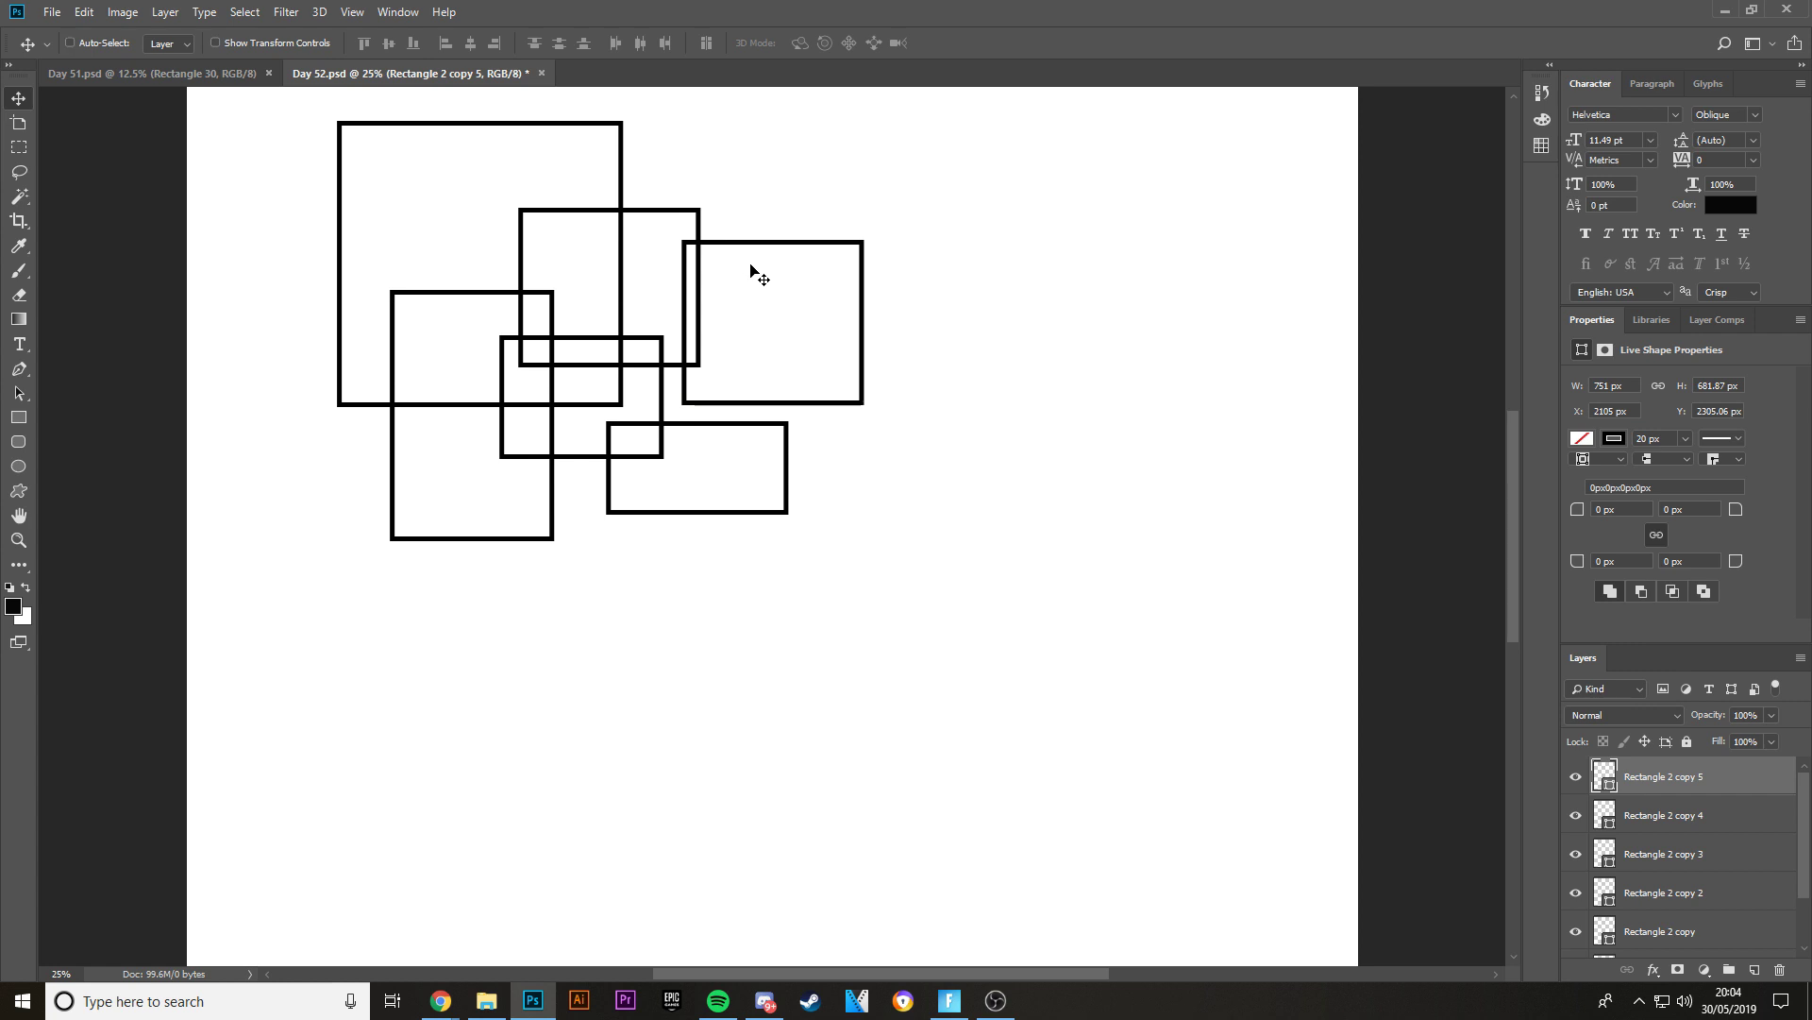
- Duplicate the right rectangle upward and shorten it from the top
{"action": "left_click", "coordinate": [734, 252]}
{"action": "left_click_drag", "start_coordinate": [732, 244], "coordinate": [697, 121]}
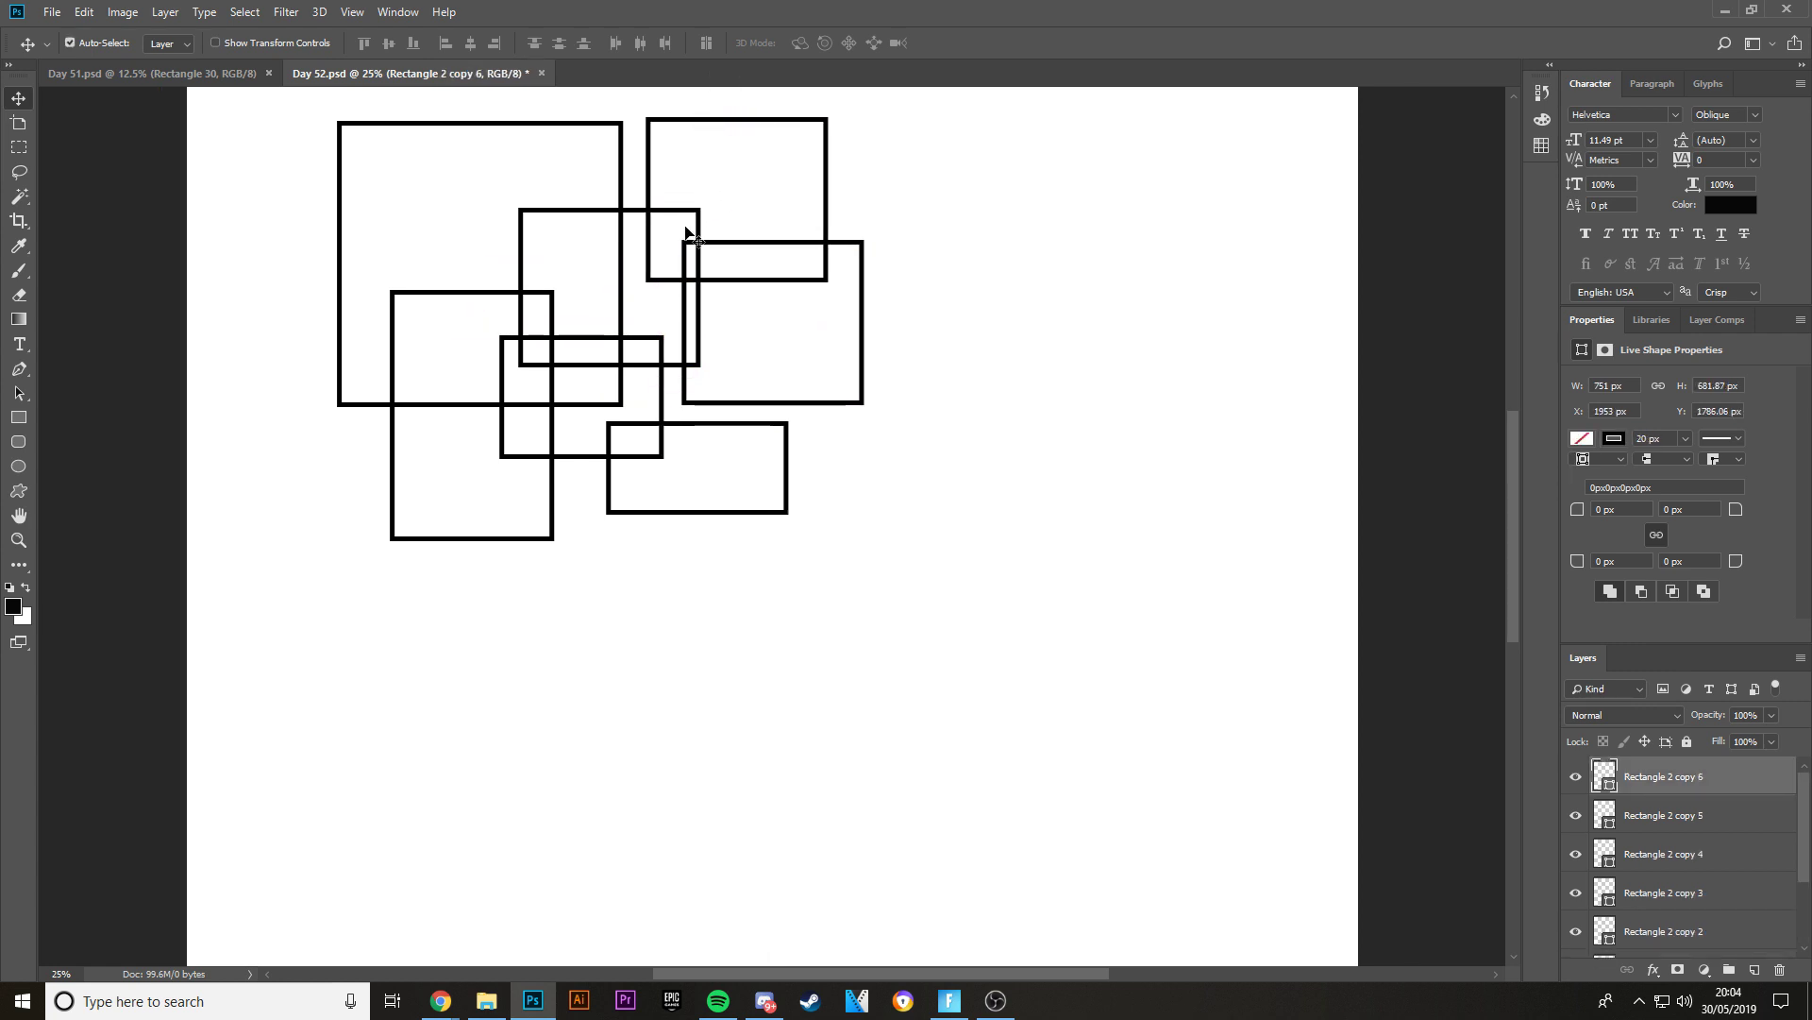
{"action": "key", "text": "ctrl+minus"}
{"action": "key", "text": "ctrl+plus"}
{"action": "key", "text": "ctrl+t"}
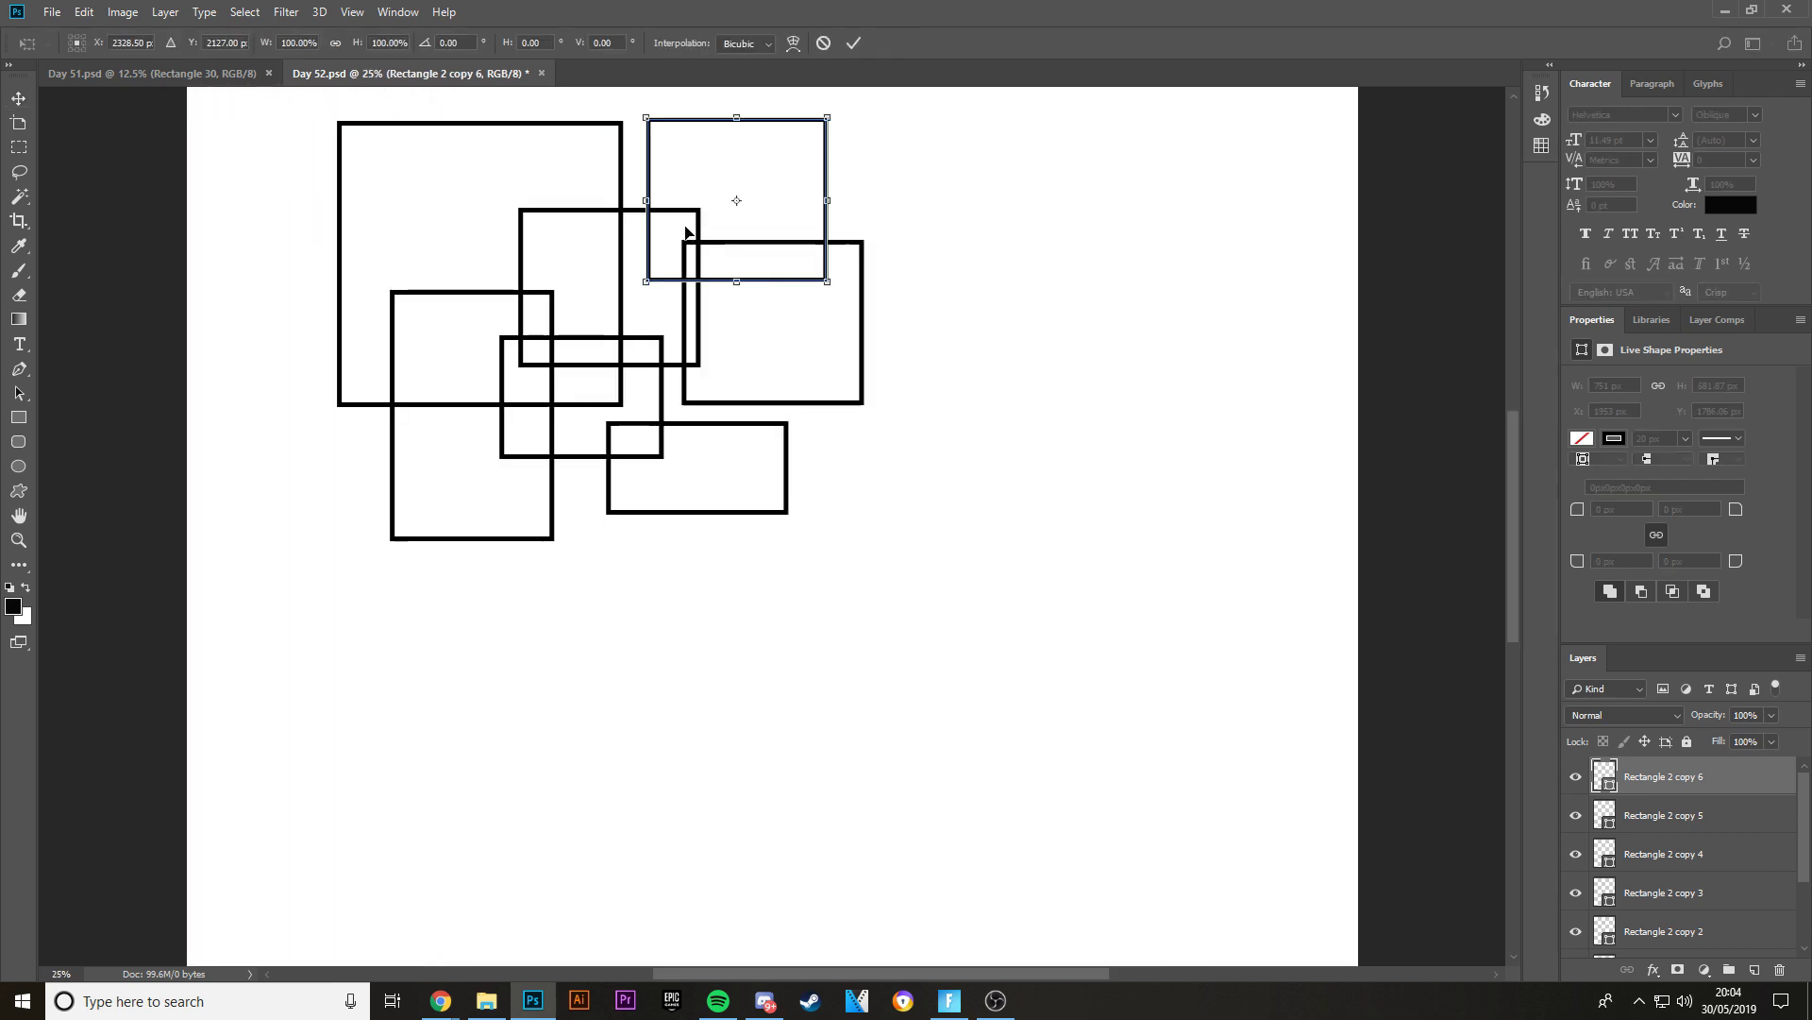
{"action": "left_click_drag", "start_coordinate": [737, 115], "coordinate": [741, 139]}
{"action": "key", "text": "Return"}
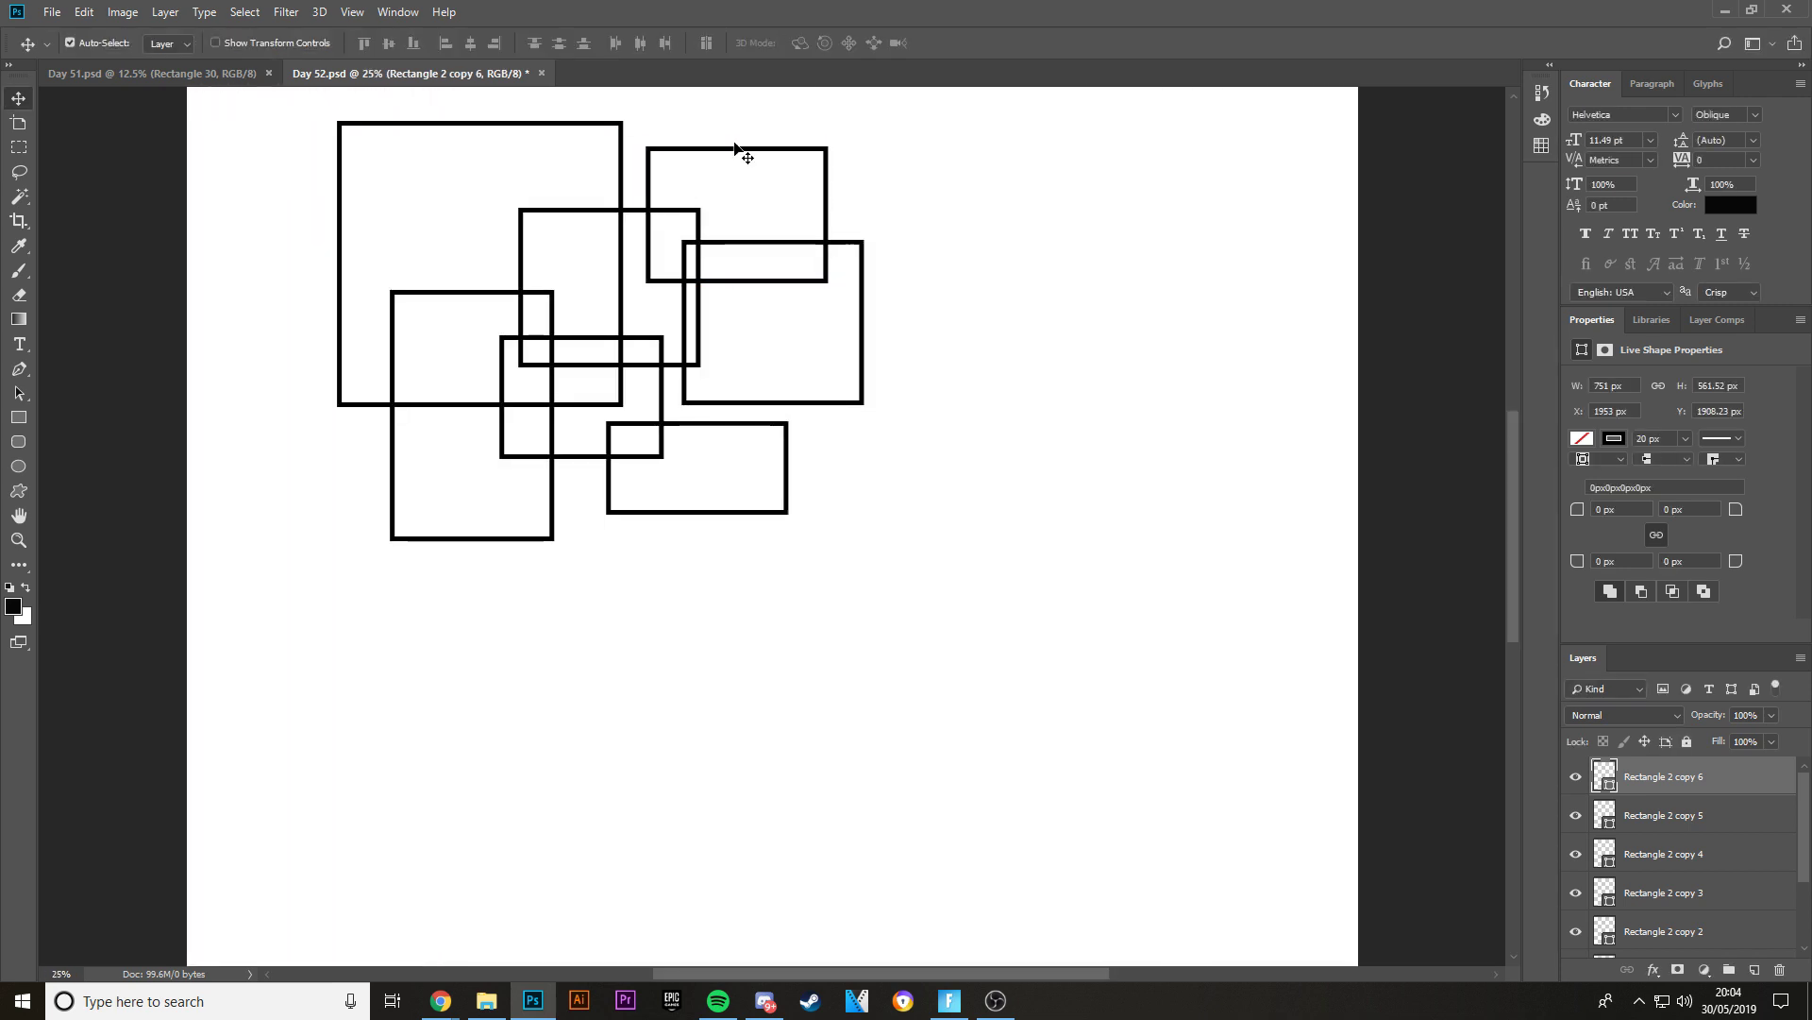
{"action": "key", "text": "ctrl+plus"}
- Select all the rectangle layers and group them into Group 1
{"action": "scroll", "coordinate": [741, 154], "scroll_direction": "up", "scroll_amount": 3}
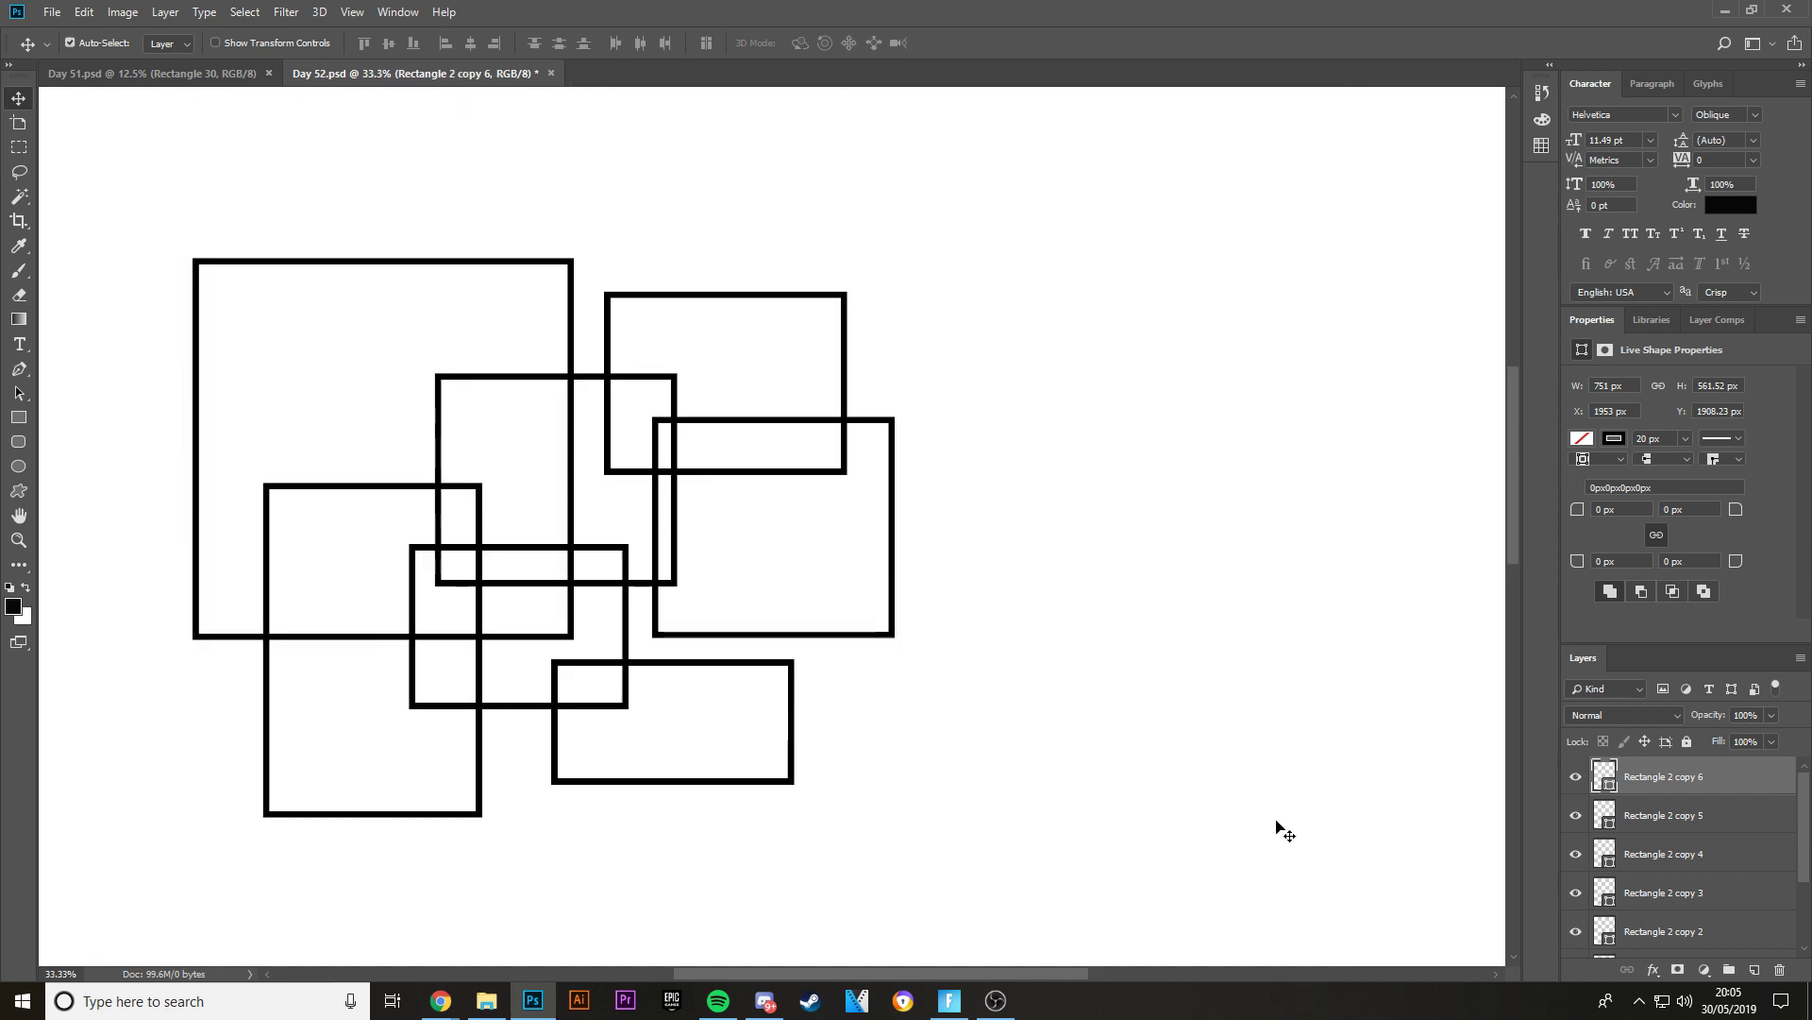
{"action": "scroll", "coordinate": [1283, 828], "scroll_direction": "up", "scroll_amount": 1}
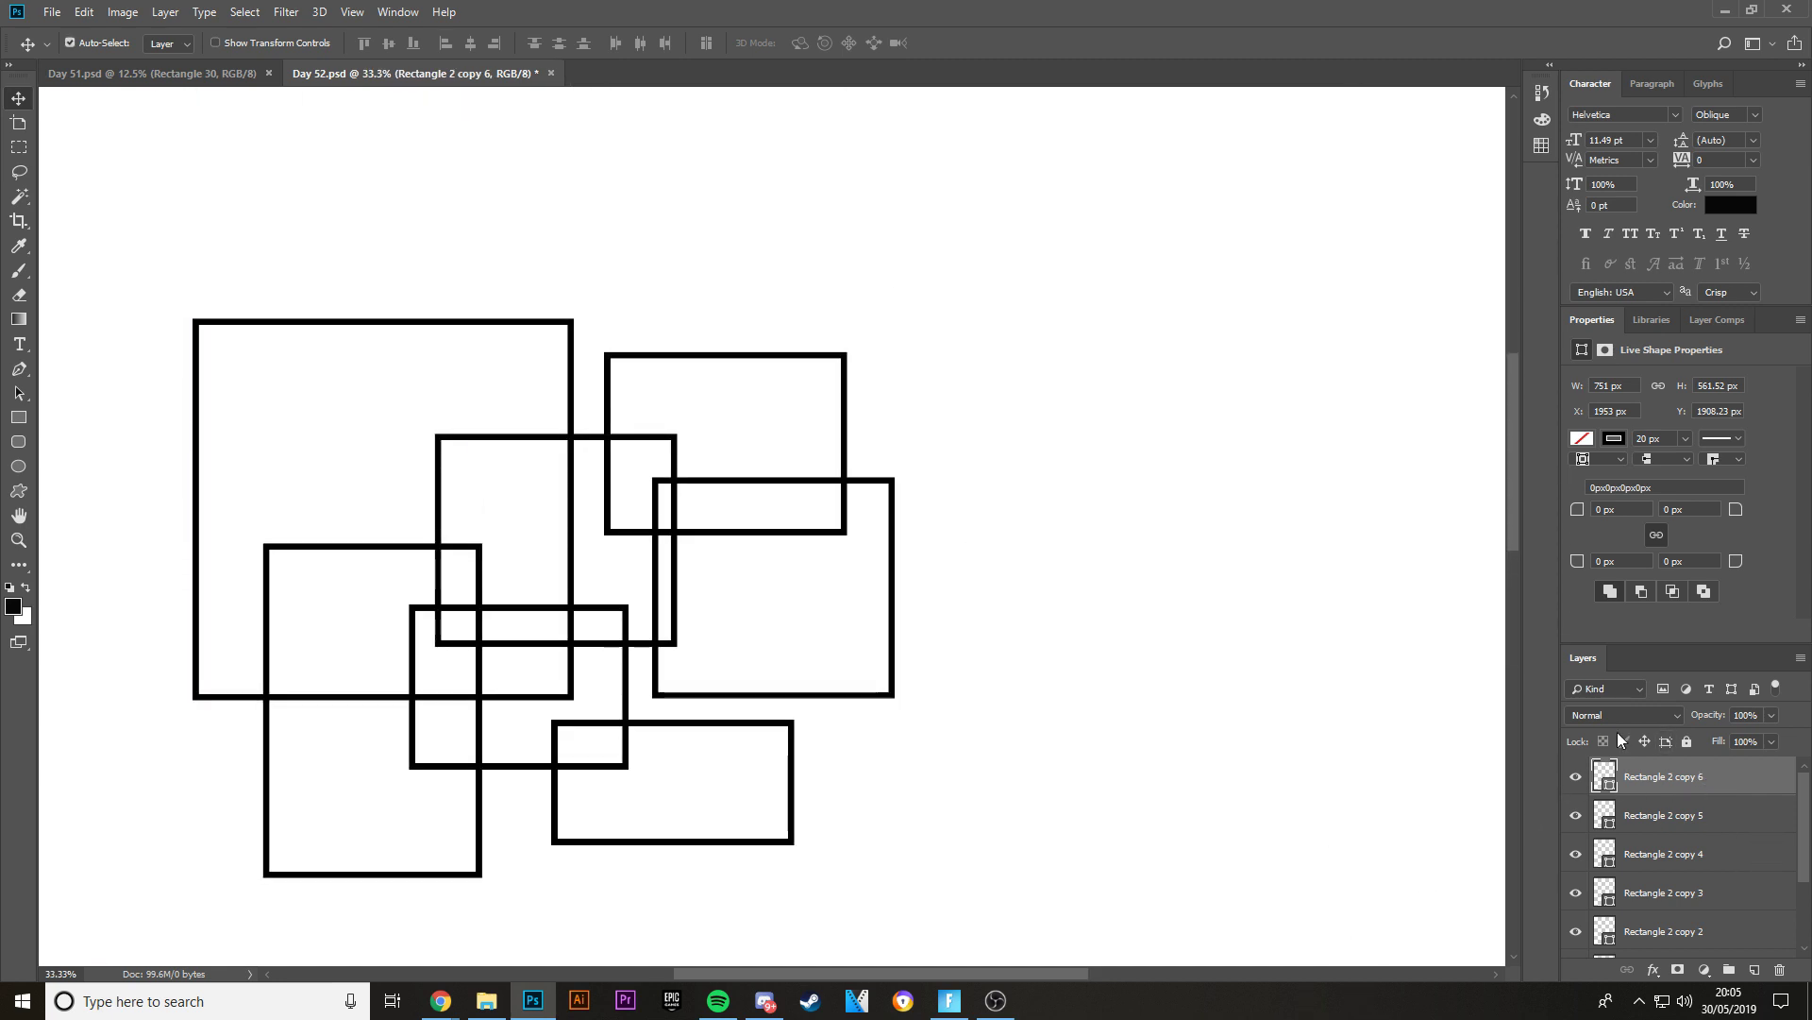
{"action": "scroll", "coordinate": [1805, 789], "scroll_direction": "down", "scroll_amount": 3}
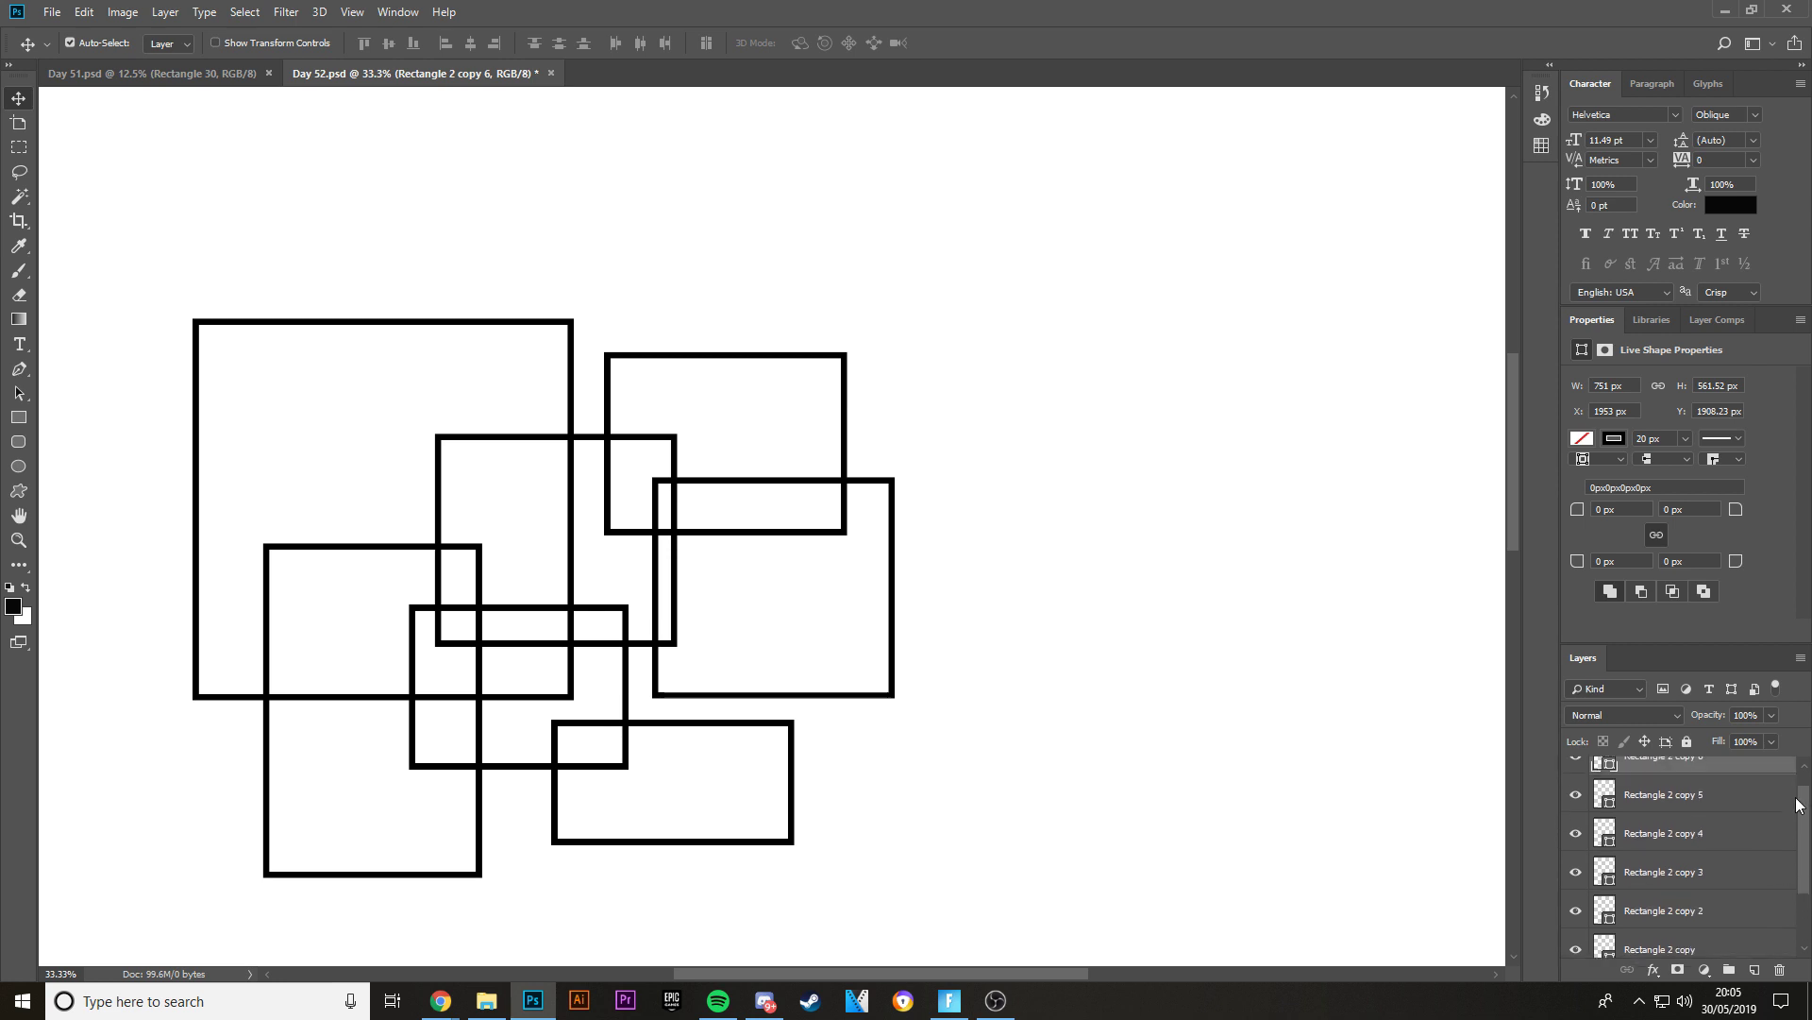
{"action": "scroll", "coordinate": [1663, 780], "scroll_direction": "up", "scroll_amount": 3}
{"action": "scroll", "coordinate": [1803, 803], "scroll_direction": "down", "scroll_amount": 3}
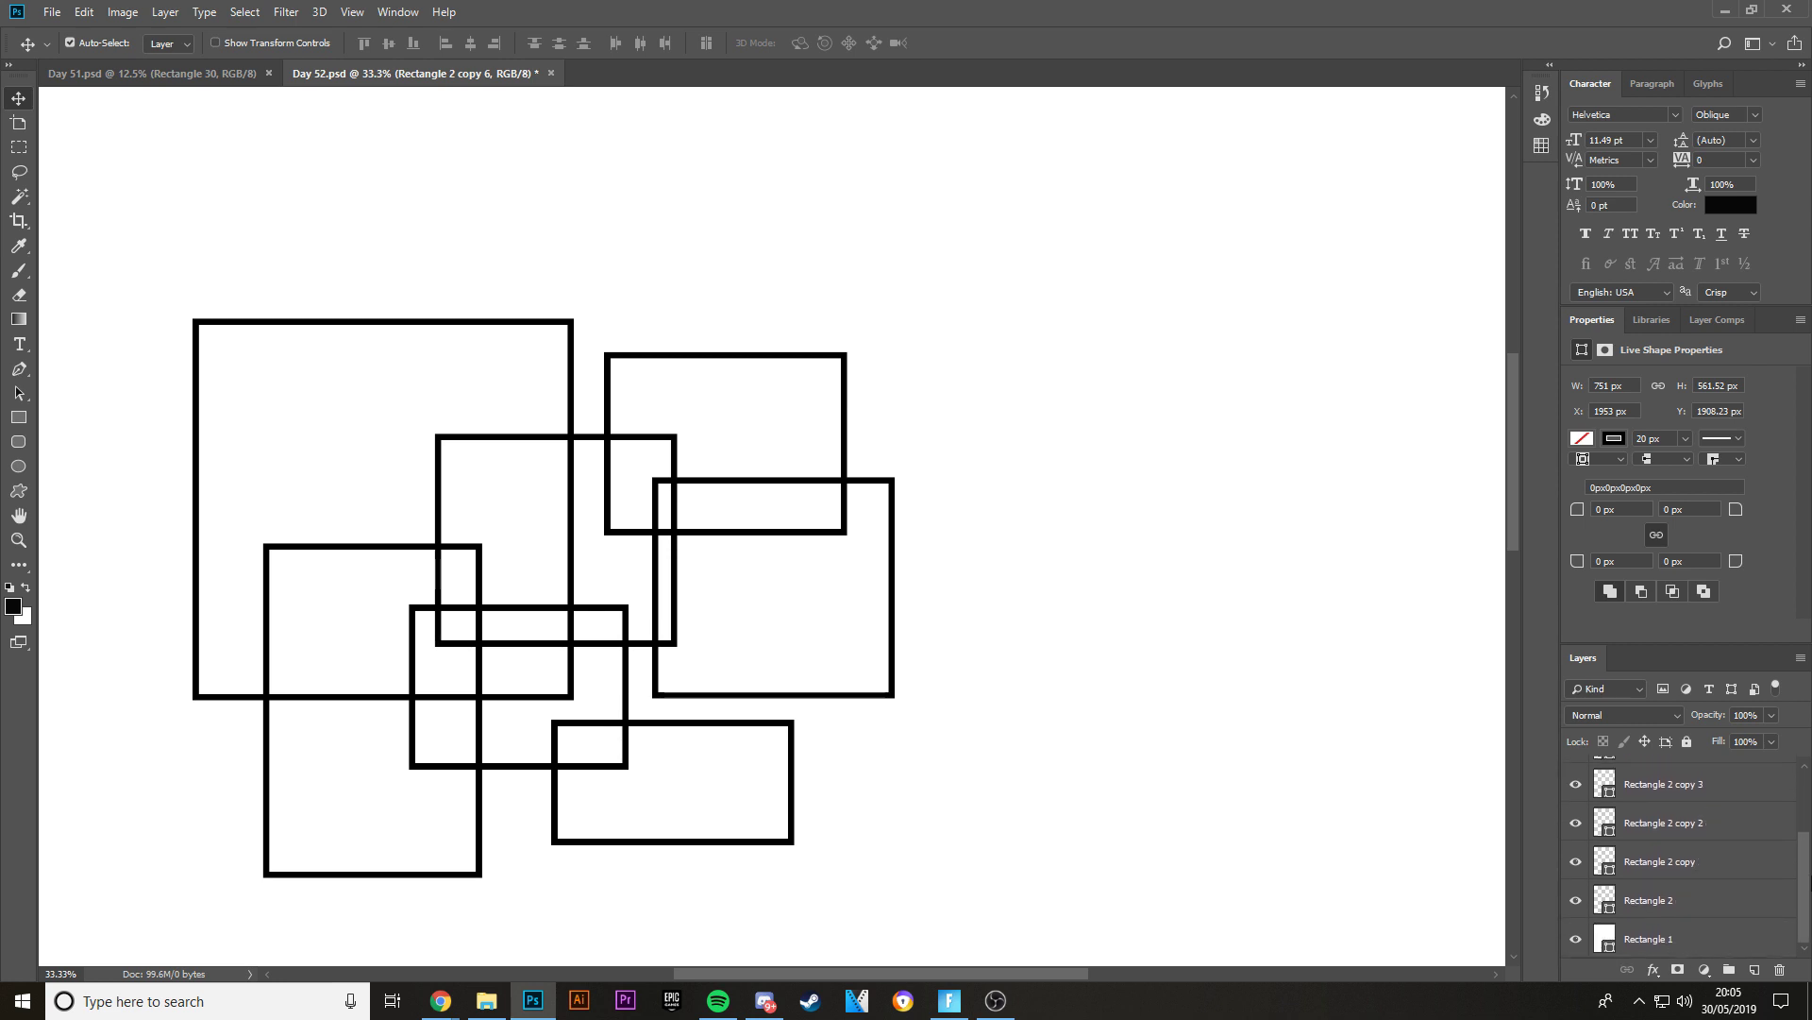
{"action": "left_click", "coordinate": [1695, 908], "text": "shift"}
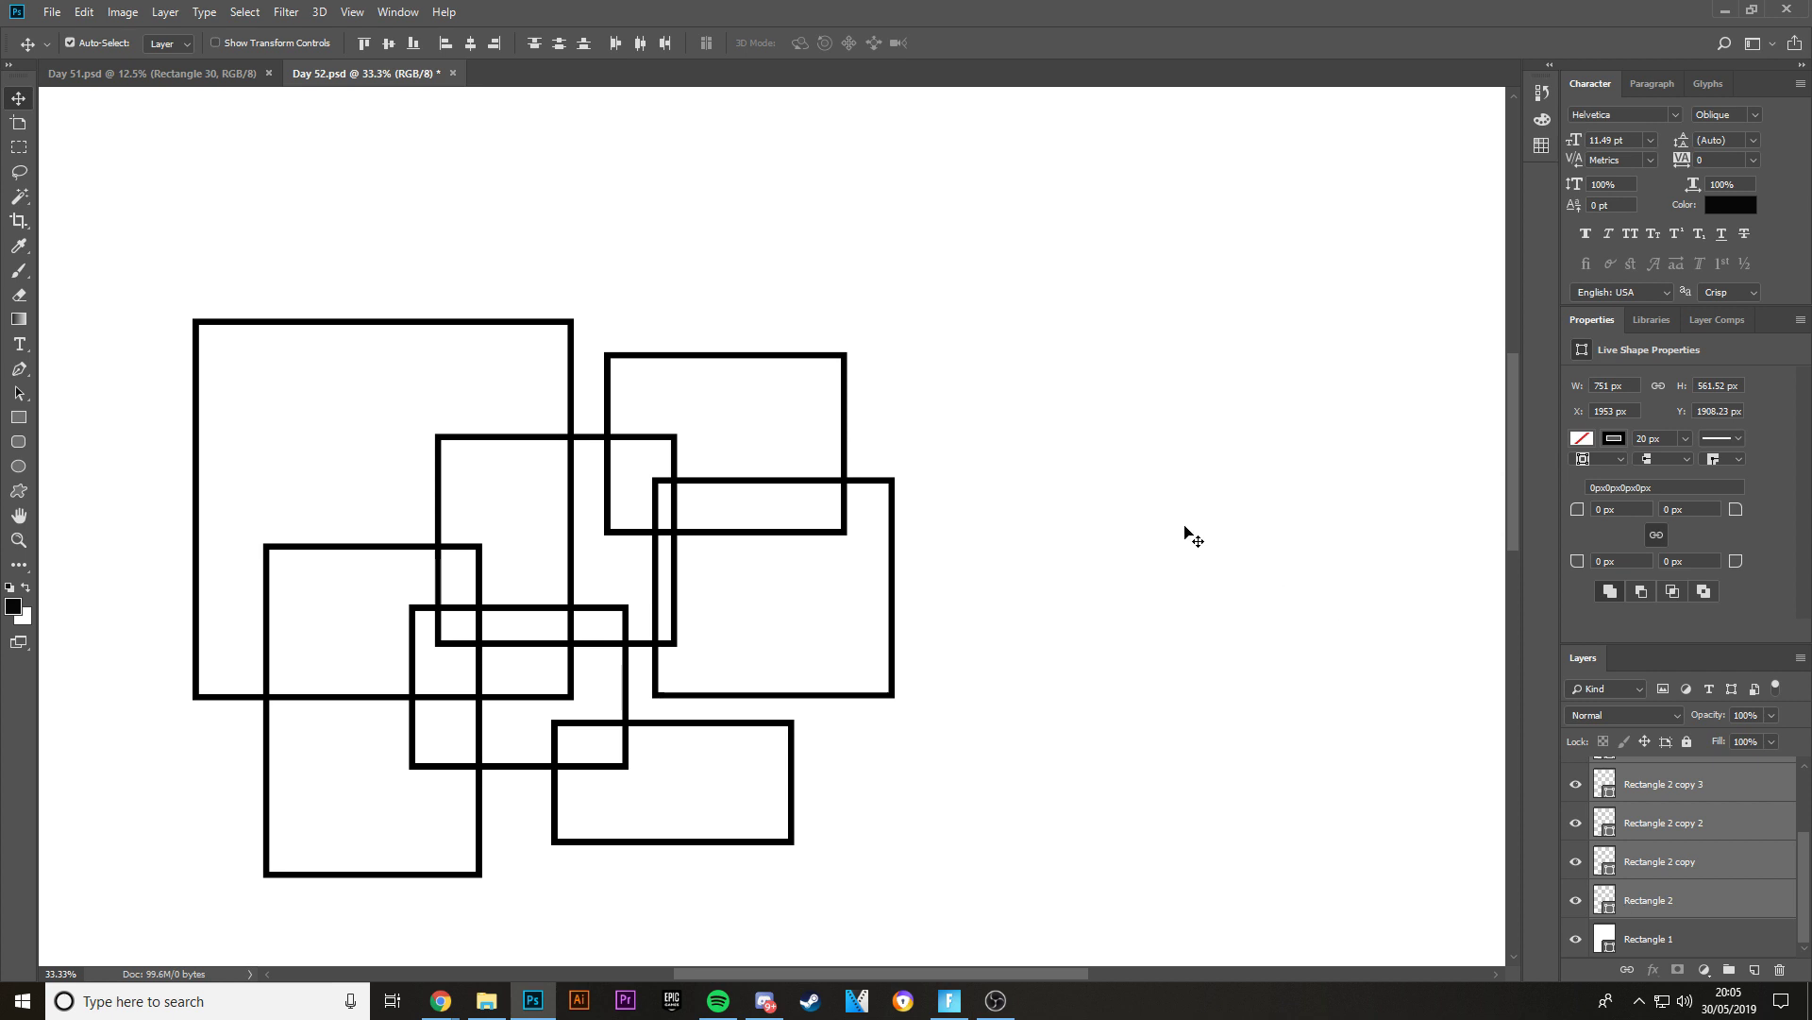
{"action": "left_click_drag", "start_coordinate": [1194, 539], "coordinate": [1181, 522]}
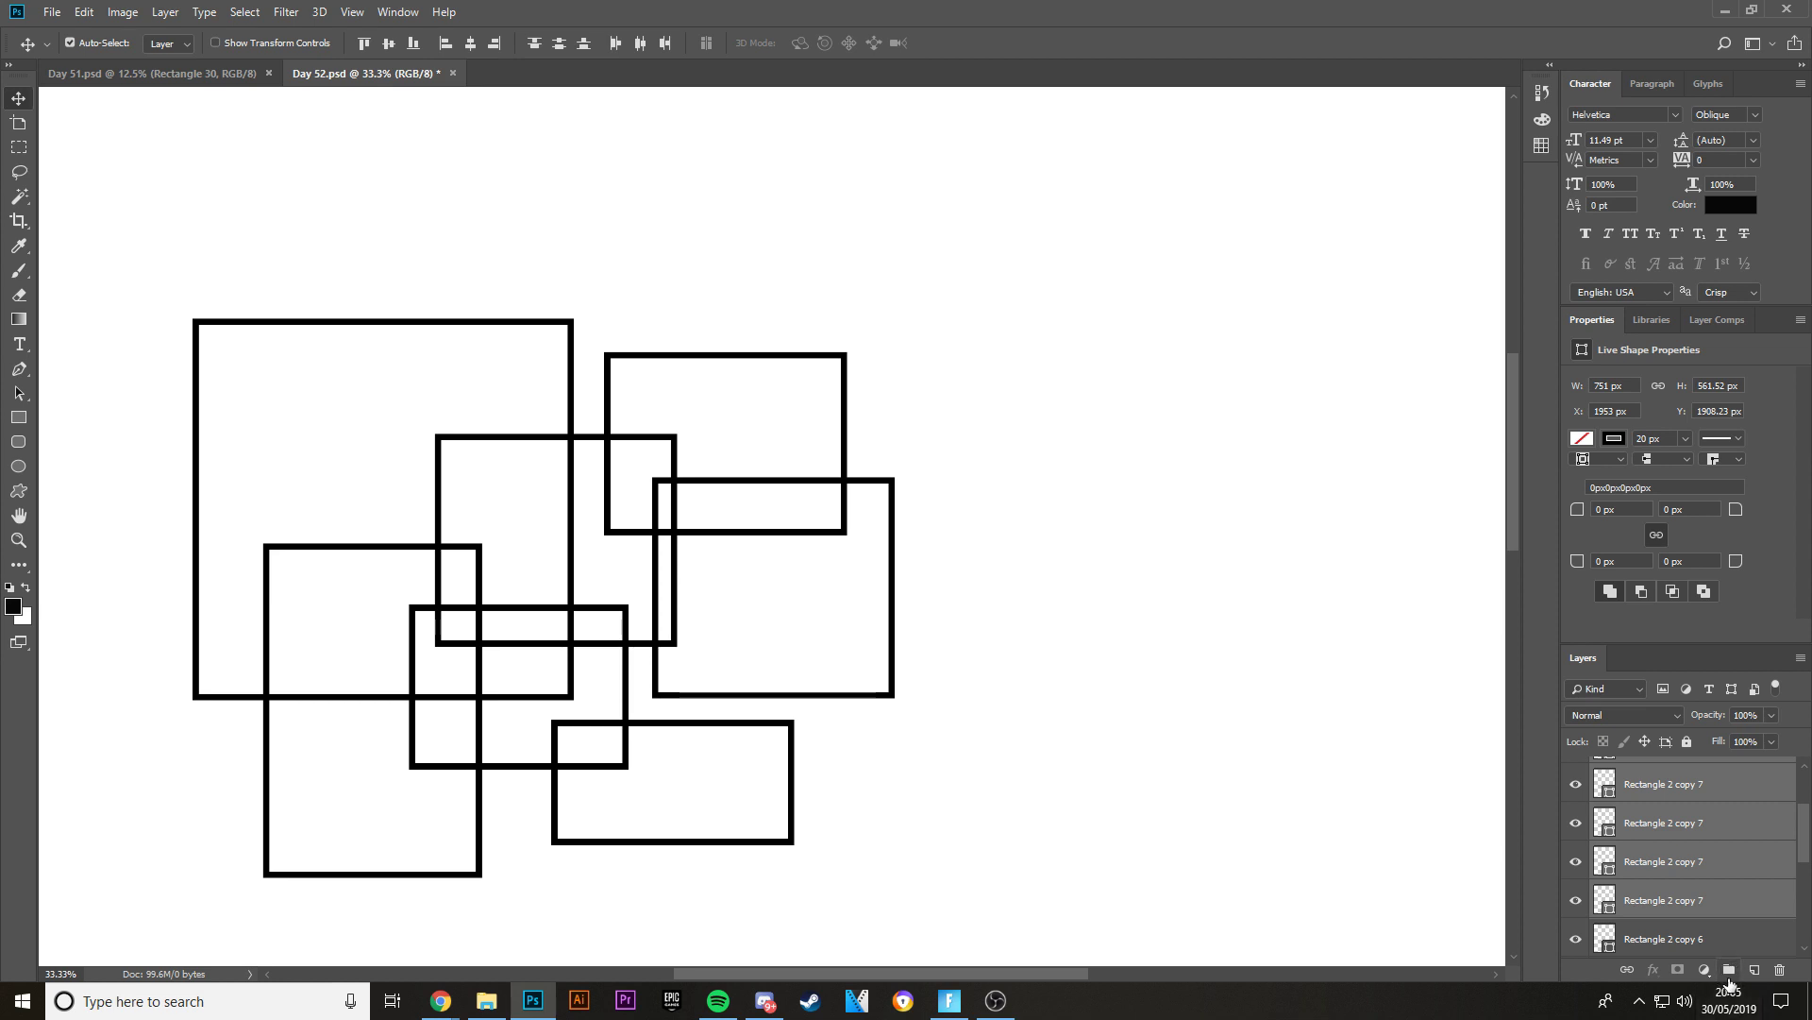
{"action": "left_click", "coordinate": [1729, 969]}
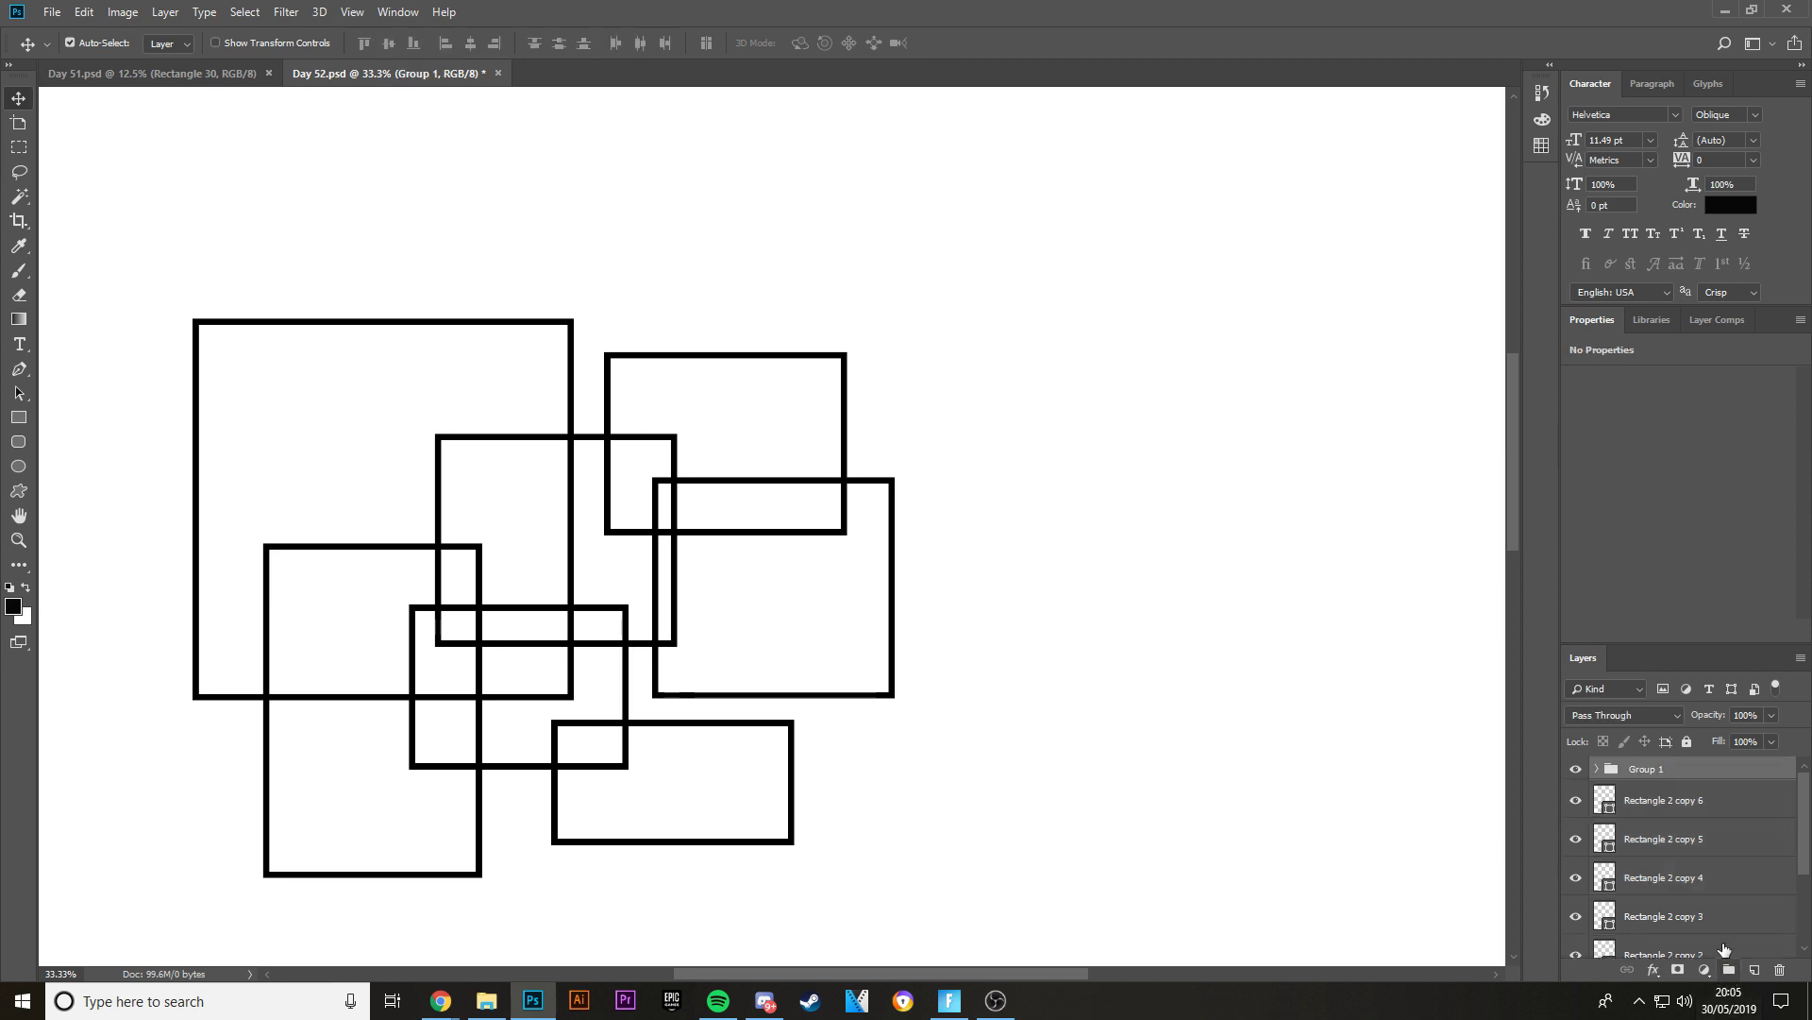
- Rename the group to 'Bottom Laywr'
{"action": "double_click", "coordinate": [1644, 770]}
{"action": "key", "text": "Return"}
{"action": "double_click", "coordinate": [1688, 778]}
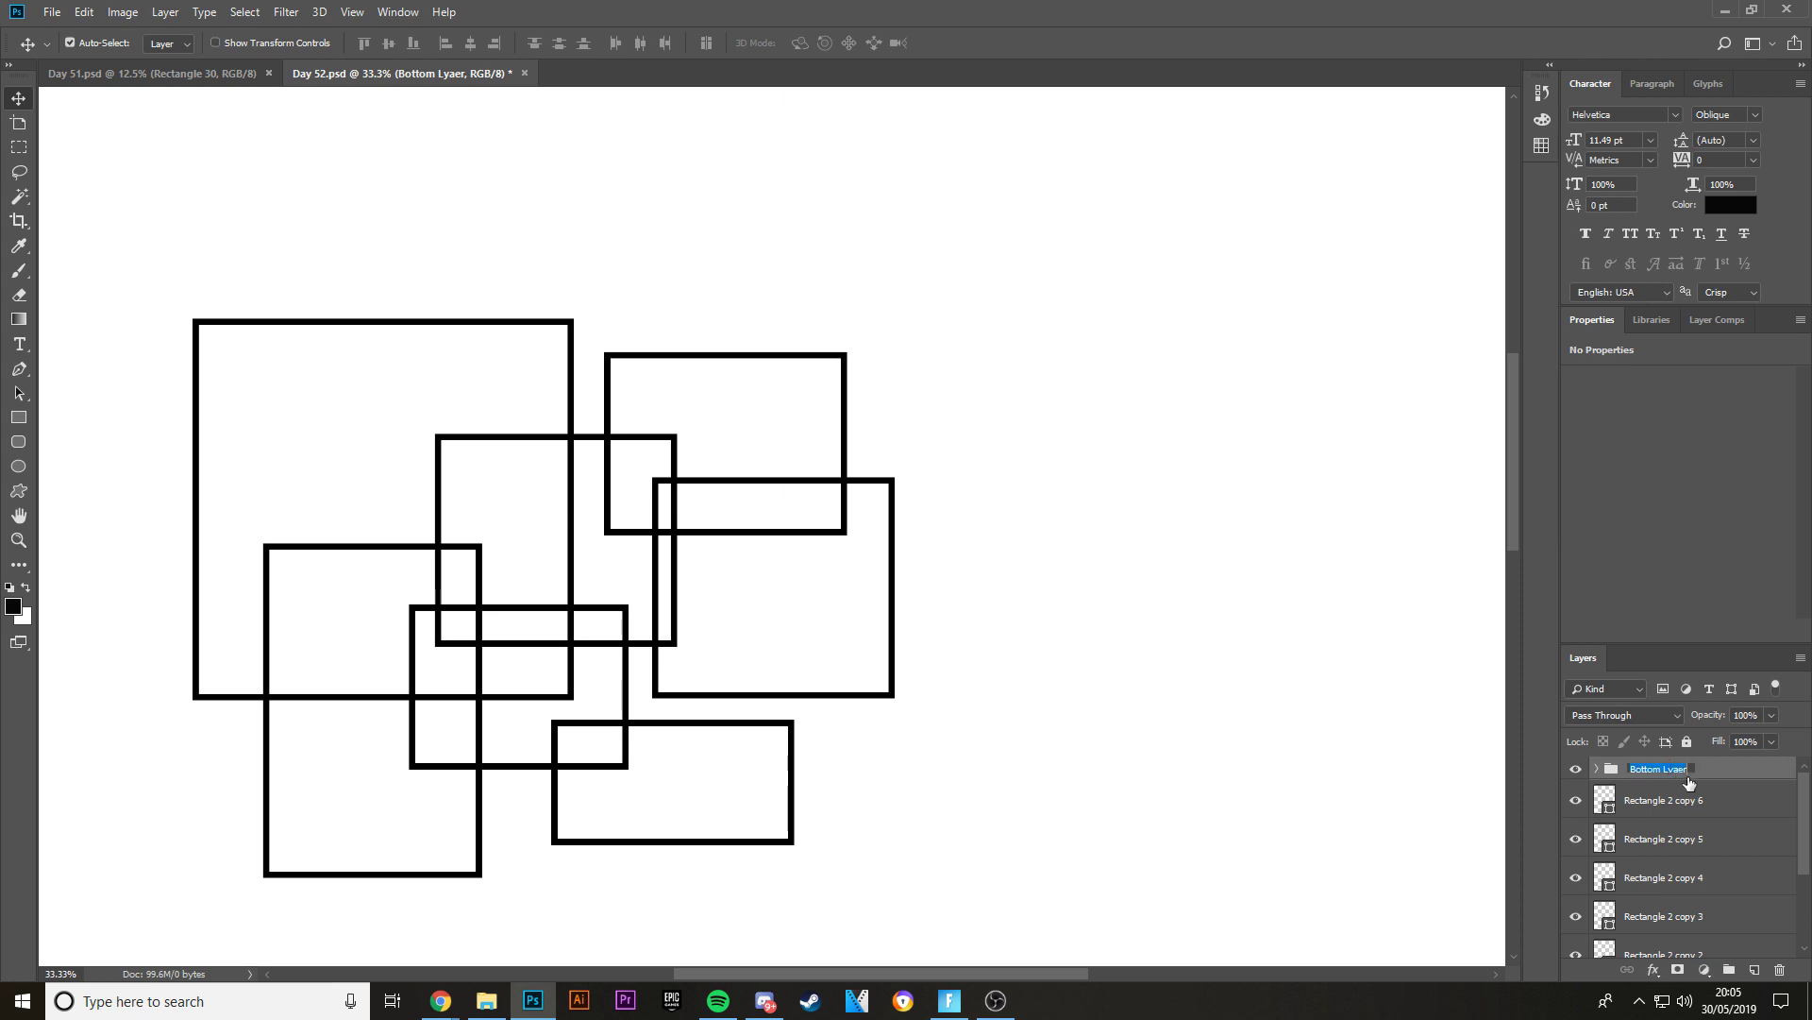
{"action": "type", "text": "Bottom Laywr"}
{"action": "key", "text": "Return"}
- Move Bottom Laywr down above Rectangle 1 and merge the group into one layer
{"action": "left_click_drag", "start_coordinate": [1699, 768], "coordinate": [1727, 920]}
{"action": "right_click", "coordinate": [1733, 912]}
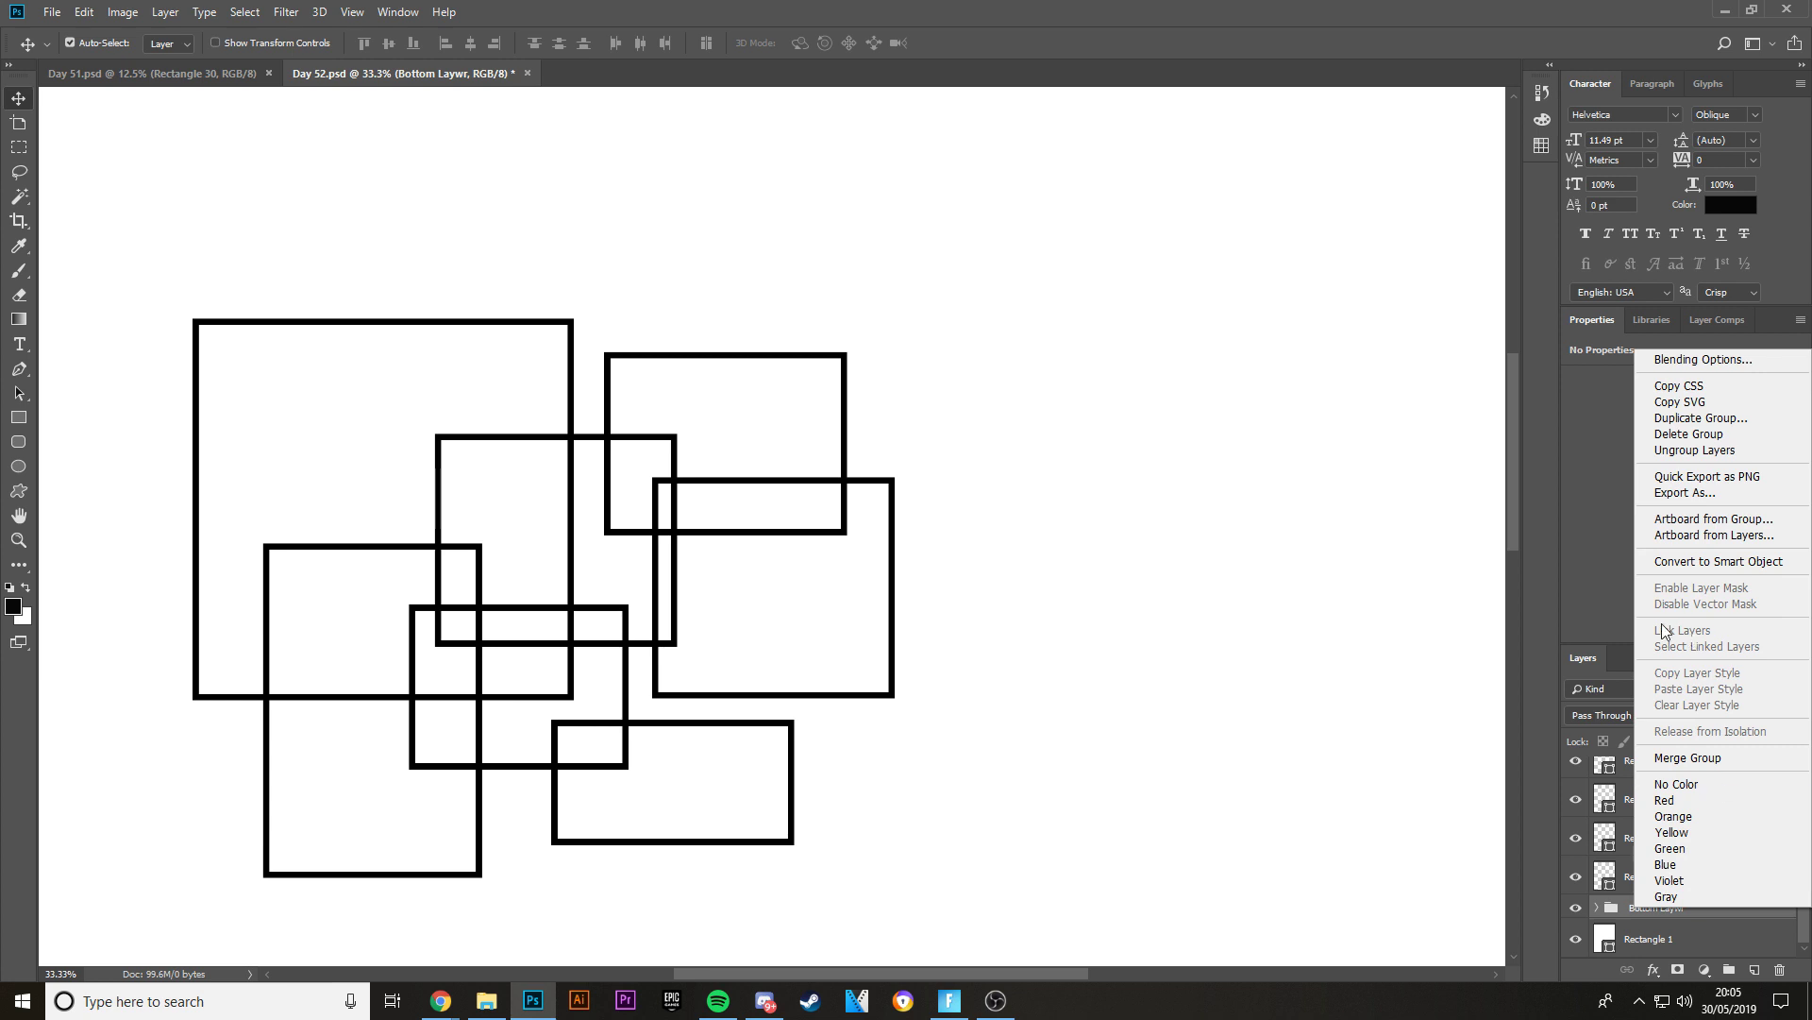
{"action": "left_click", "coordinate": [1715, 761]}
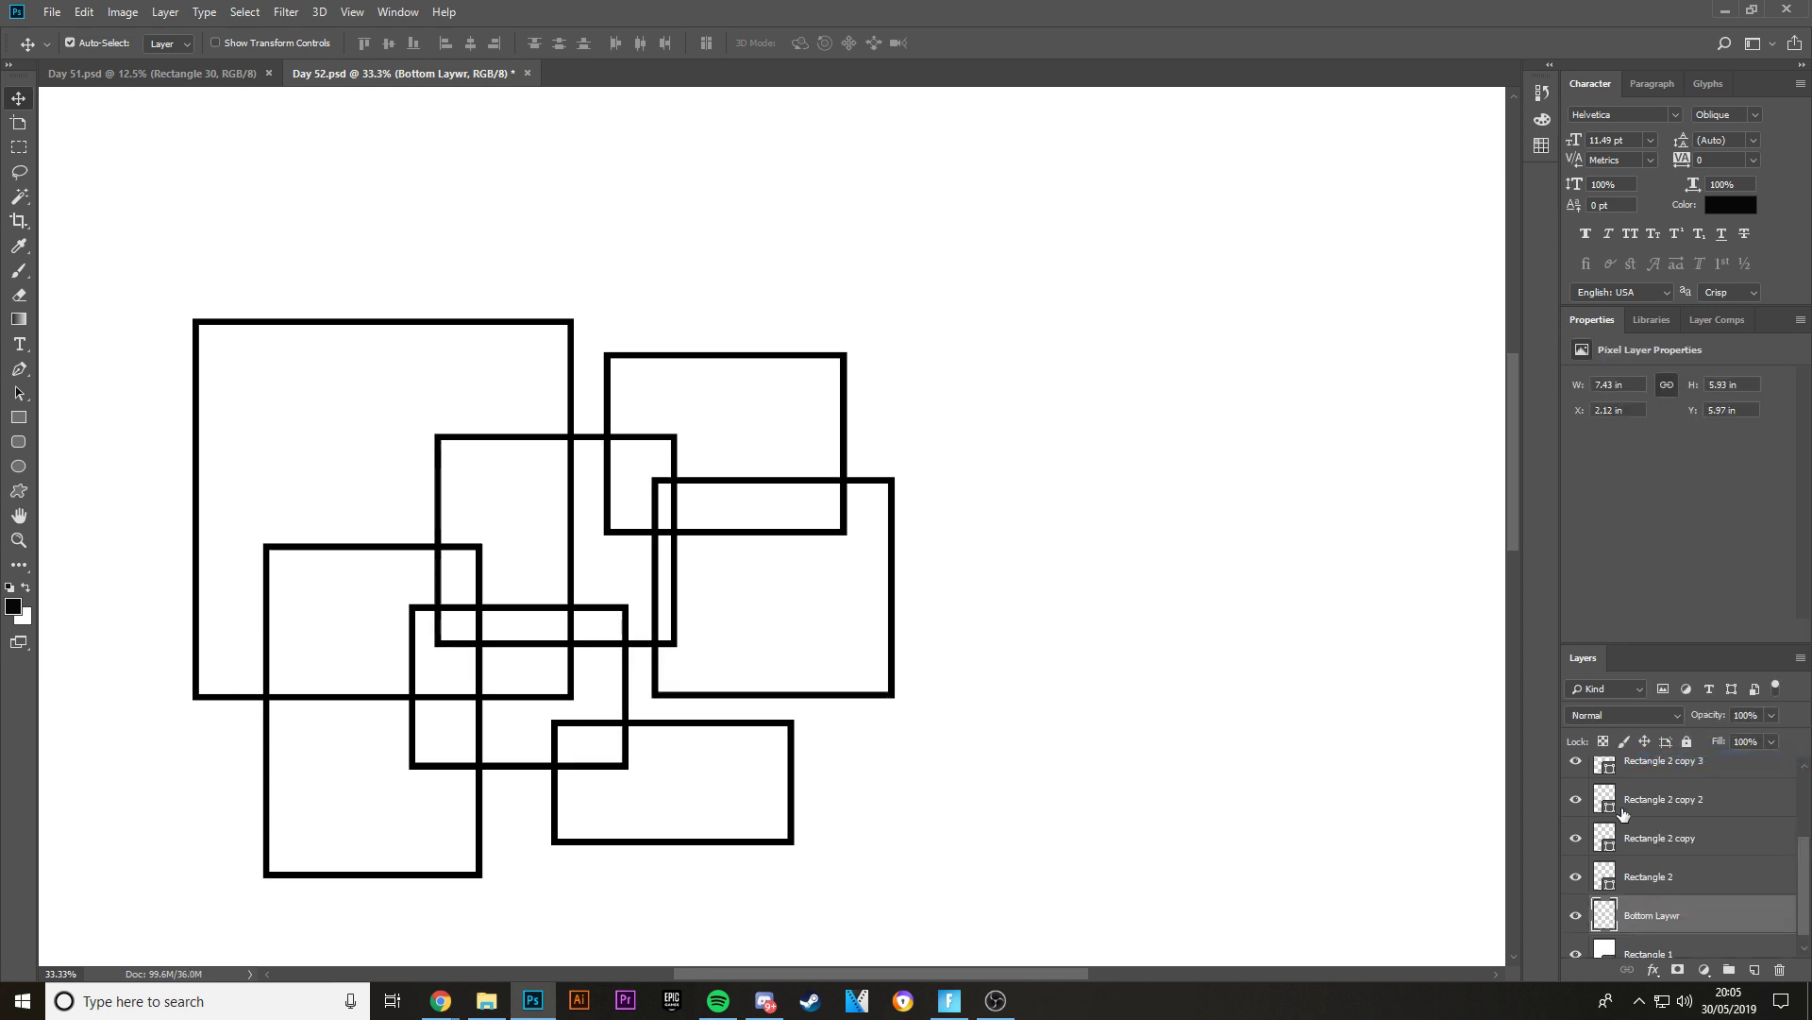
{"action": "double_click", "coordinate": [1706, 923]}
- Apply a red #ff0000 Color Overlay to the Bottom Laywr layer
{"action": "left_click", "coordinate": [1132, 310]}
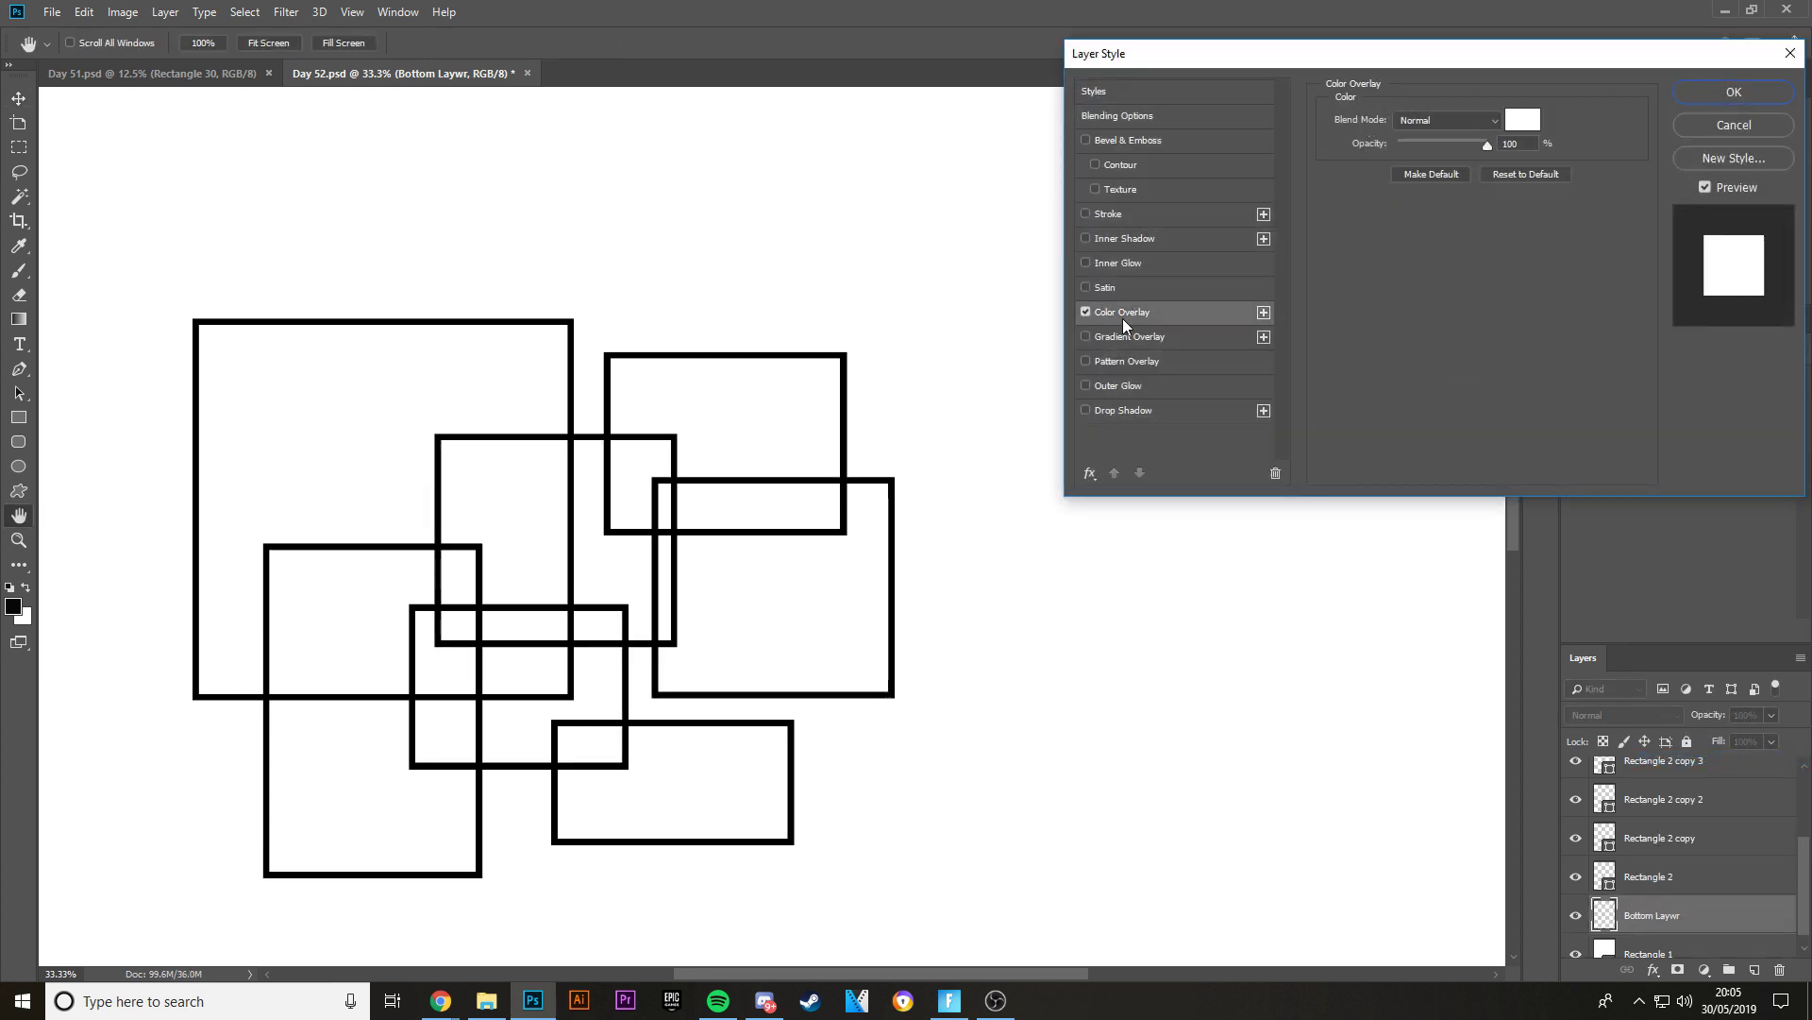
{"action": "left_click", "coordinate": [1523, 119]}
{"action": "type", "text": "ff0000"}
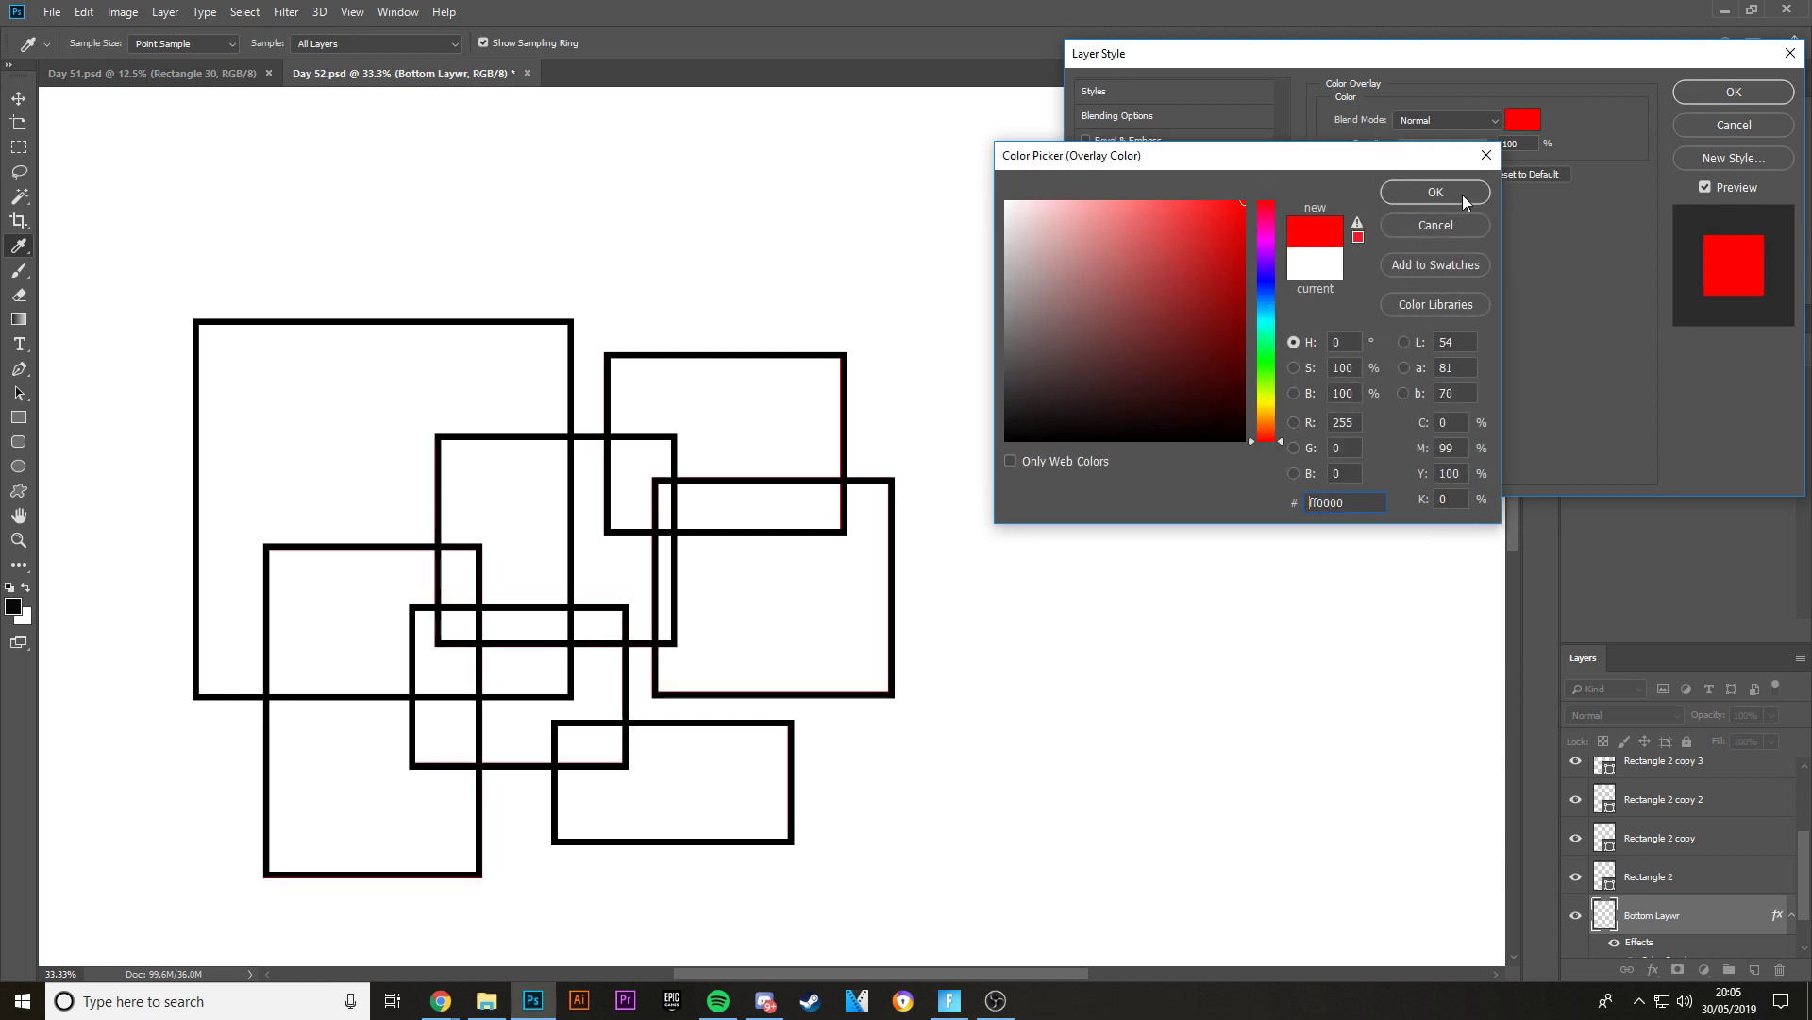
{"action": "left_click", "coordinate": [1463, 194]}
{"action": "left_click", "coordinate": [1704, 90]}
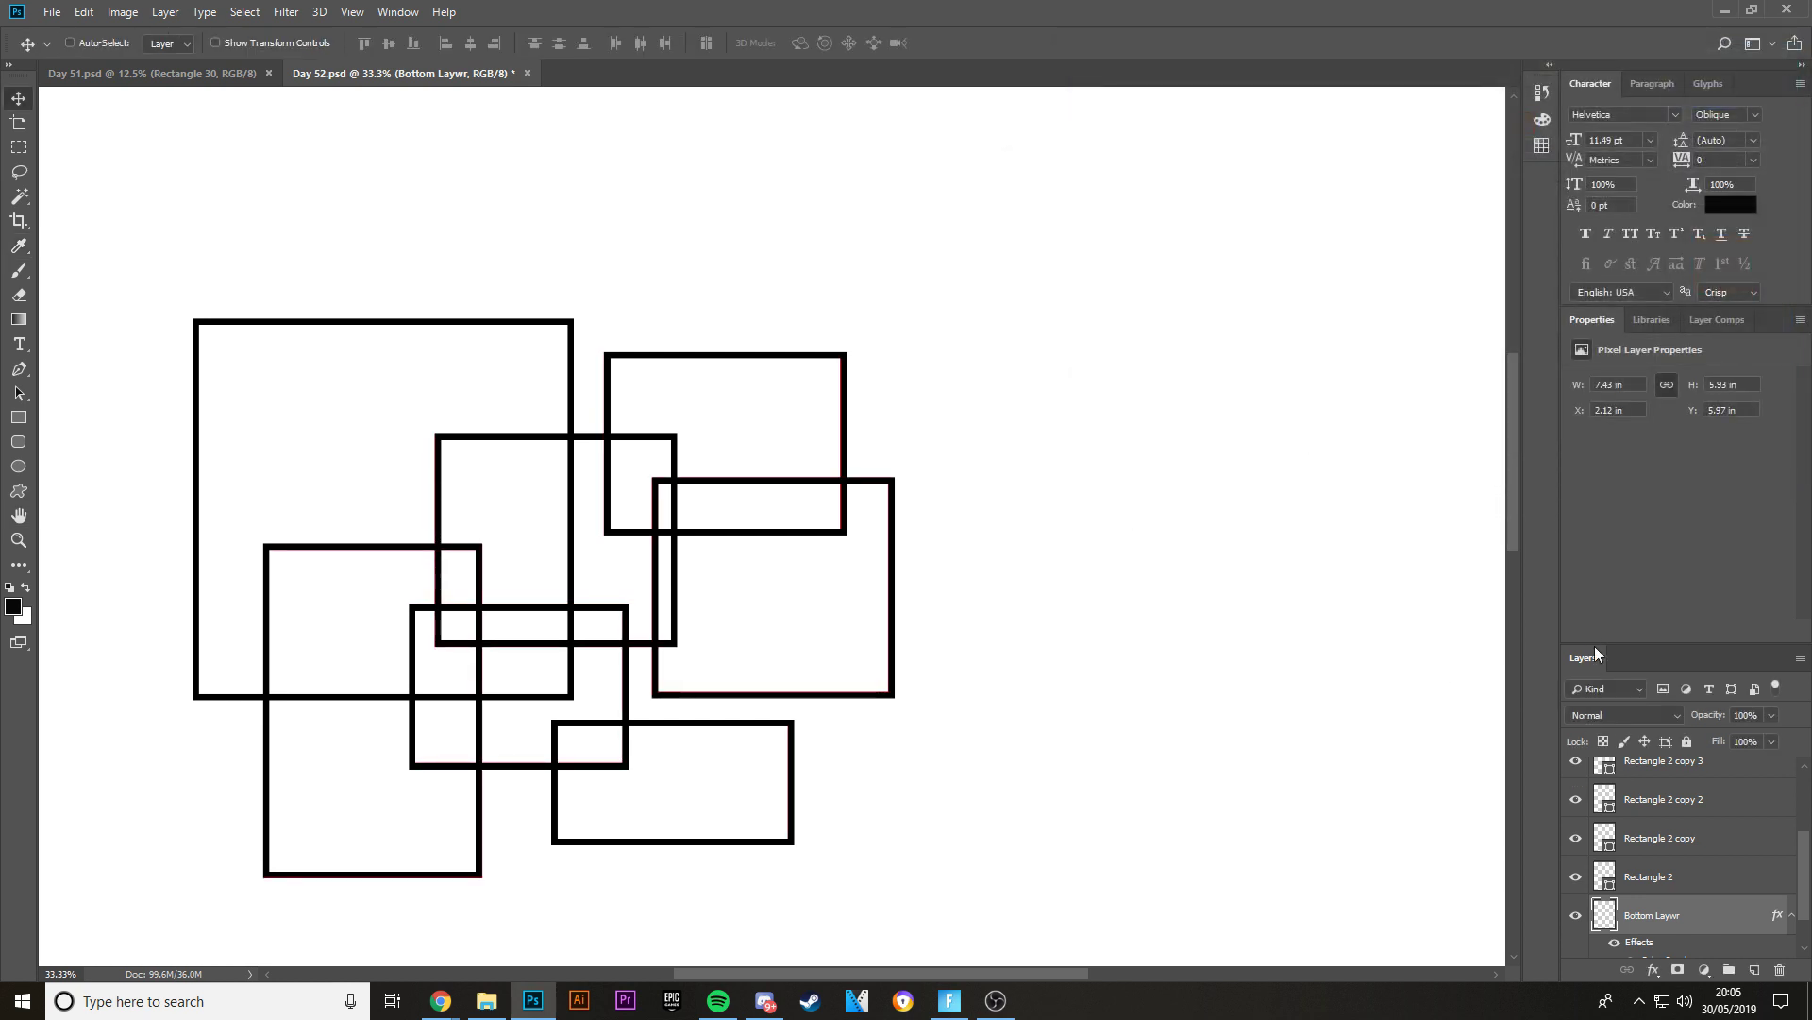
- Offset the red Bottom Laywr rectangles down and to the right of the black outlines
{"action": "key", "text": "ctrl+t"}
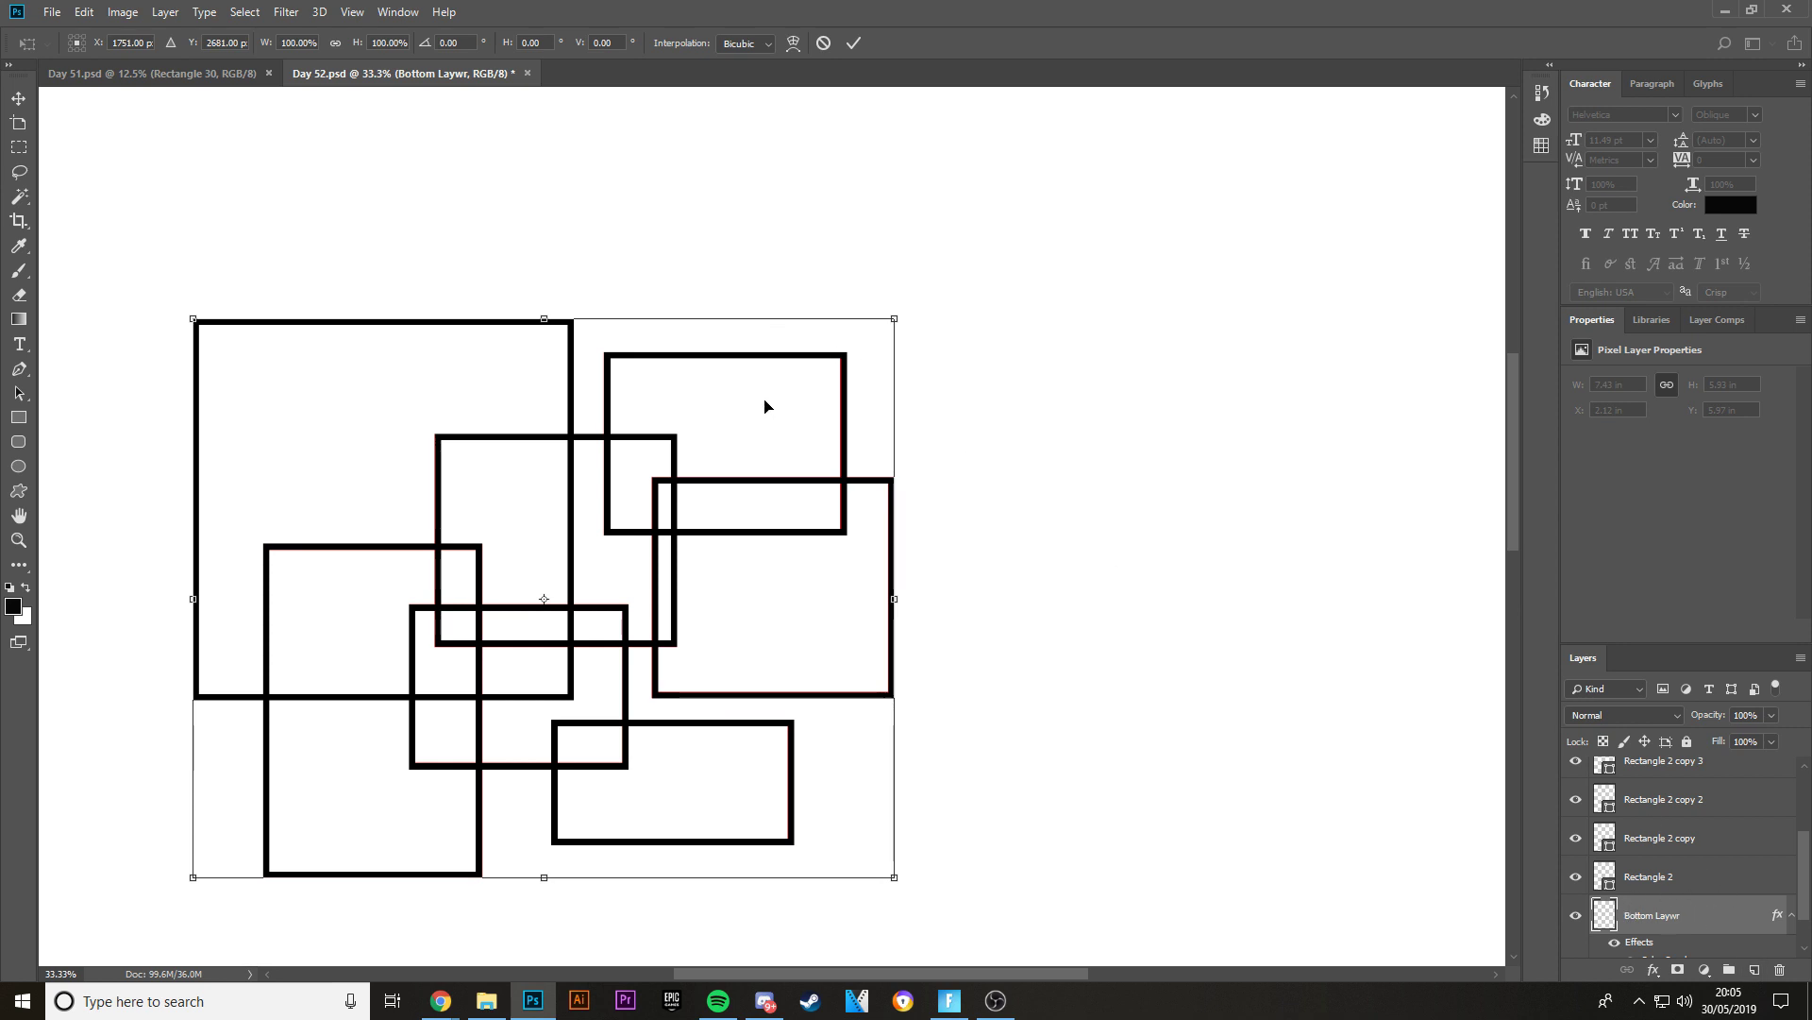
{"action": "left_click_drag", "start_coordinate": [764, 406], "coordinate": [853, 470]}
{"action": "key", "text": "Return"}
{"action": "key", "text": "ctrl+plus"}
{"action": "key", "text": "ctrl+plus"}
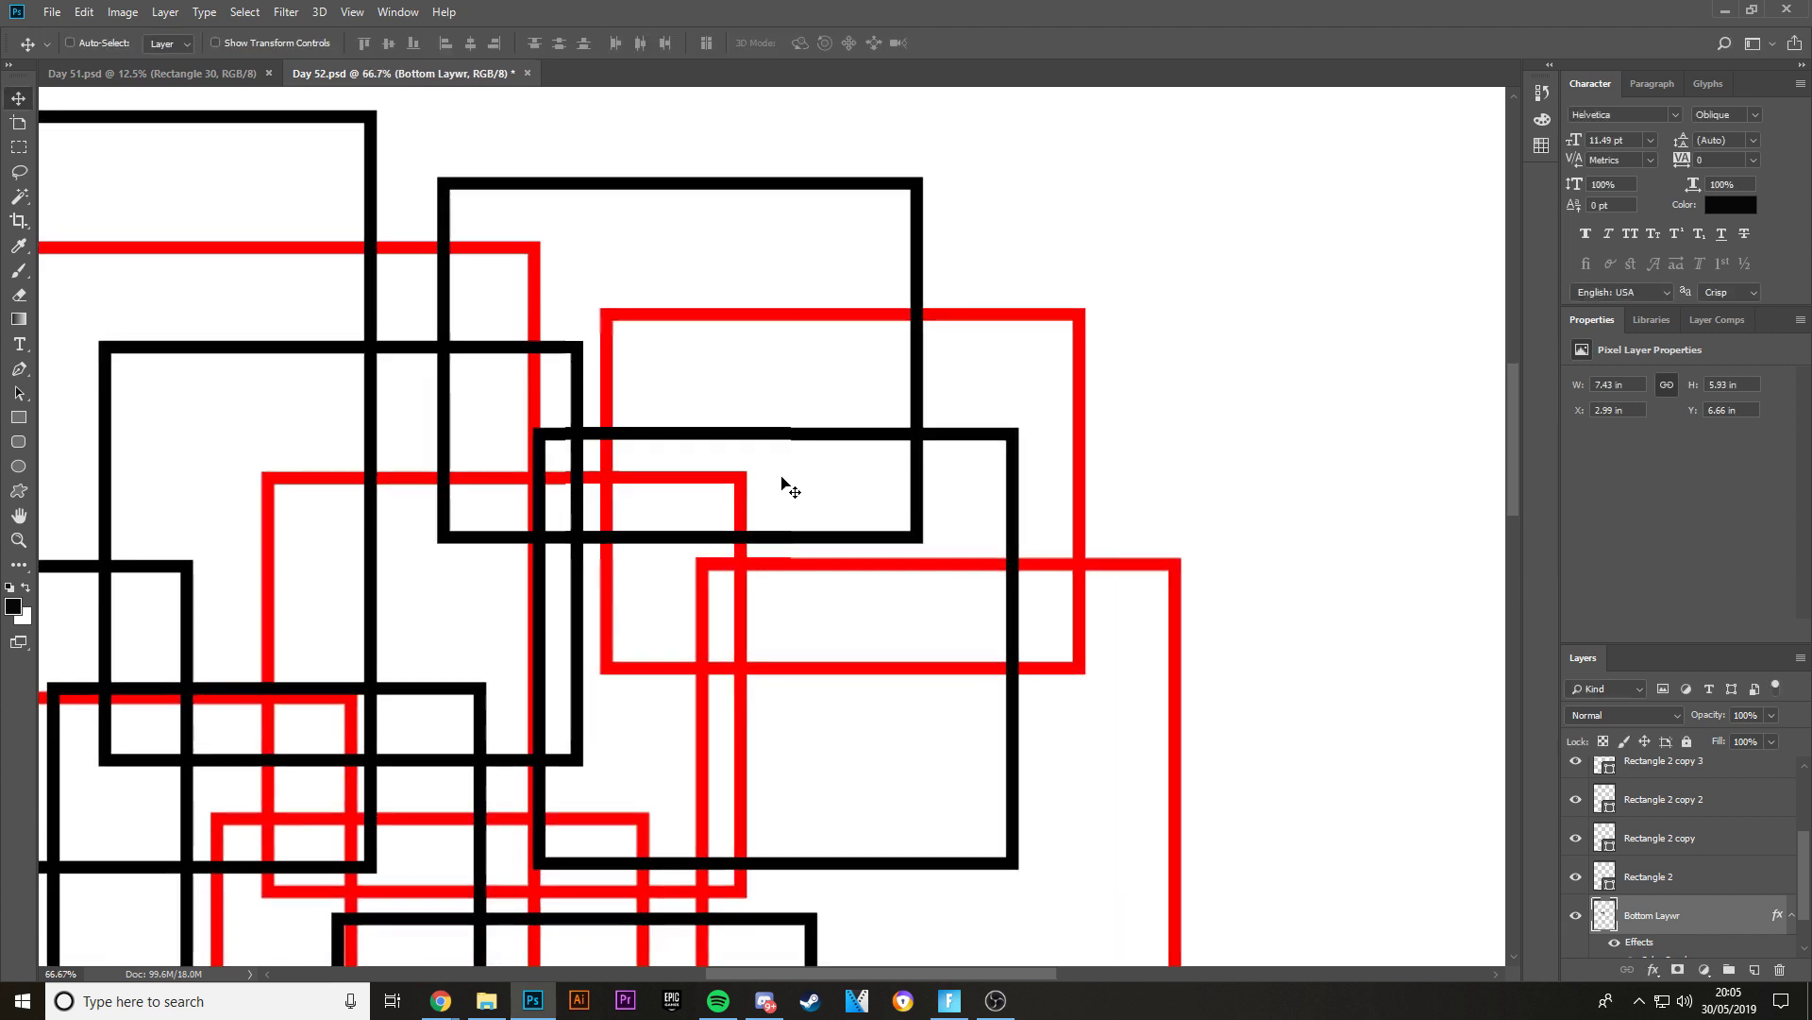
{"action": "scroll", "coordinate": [661, 378], "scroll_direction": "up", "scroll_amount": 4}
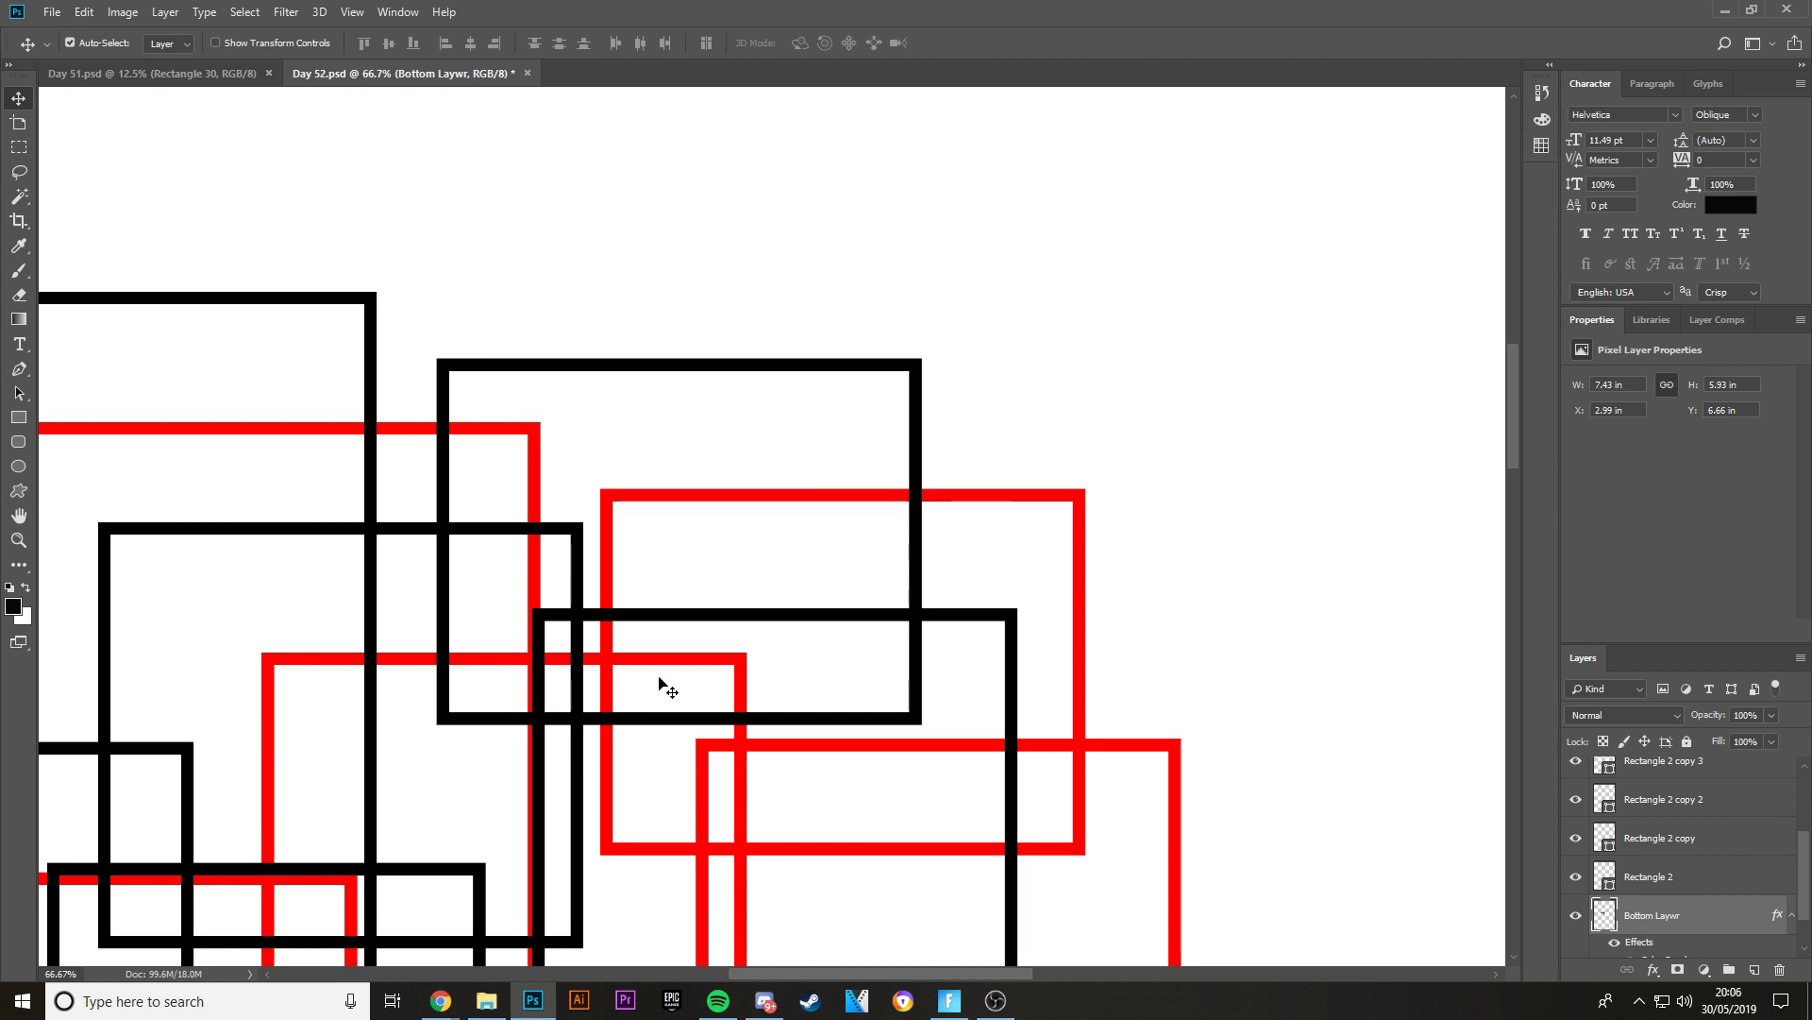
{"action": "left_click_drag", "start_coordinate": [787, 972], "coordinate": [628, 924]}
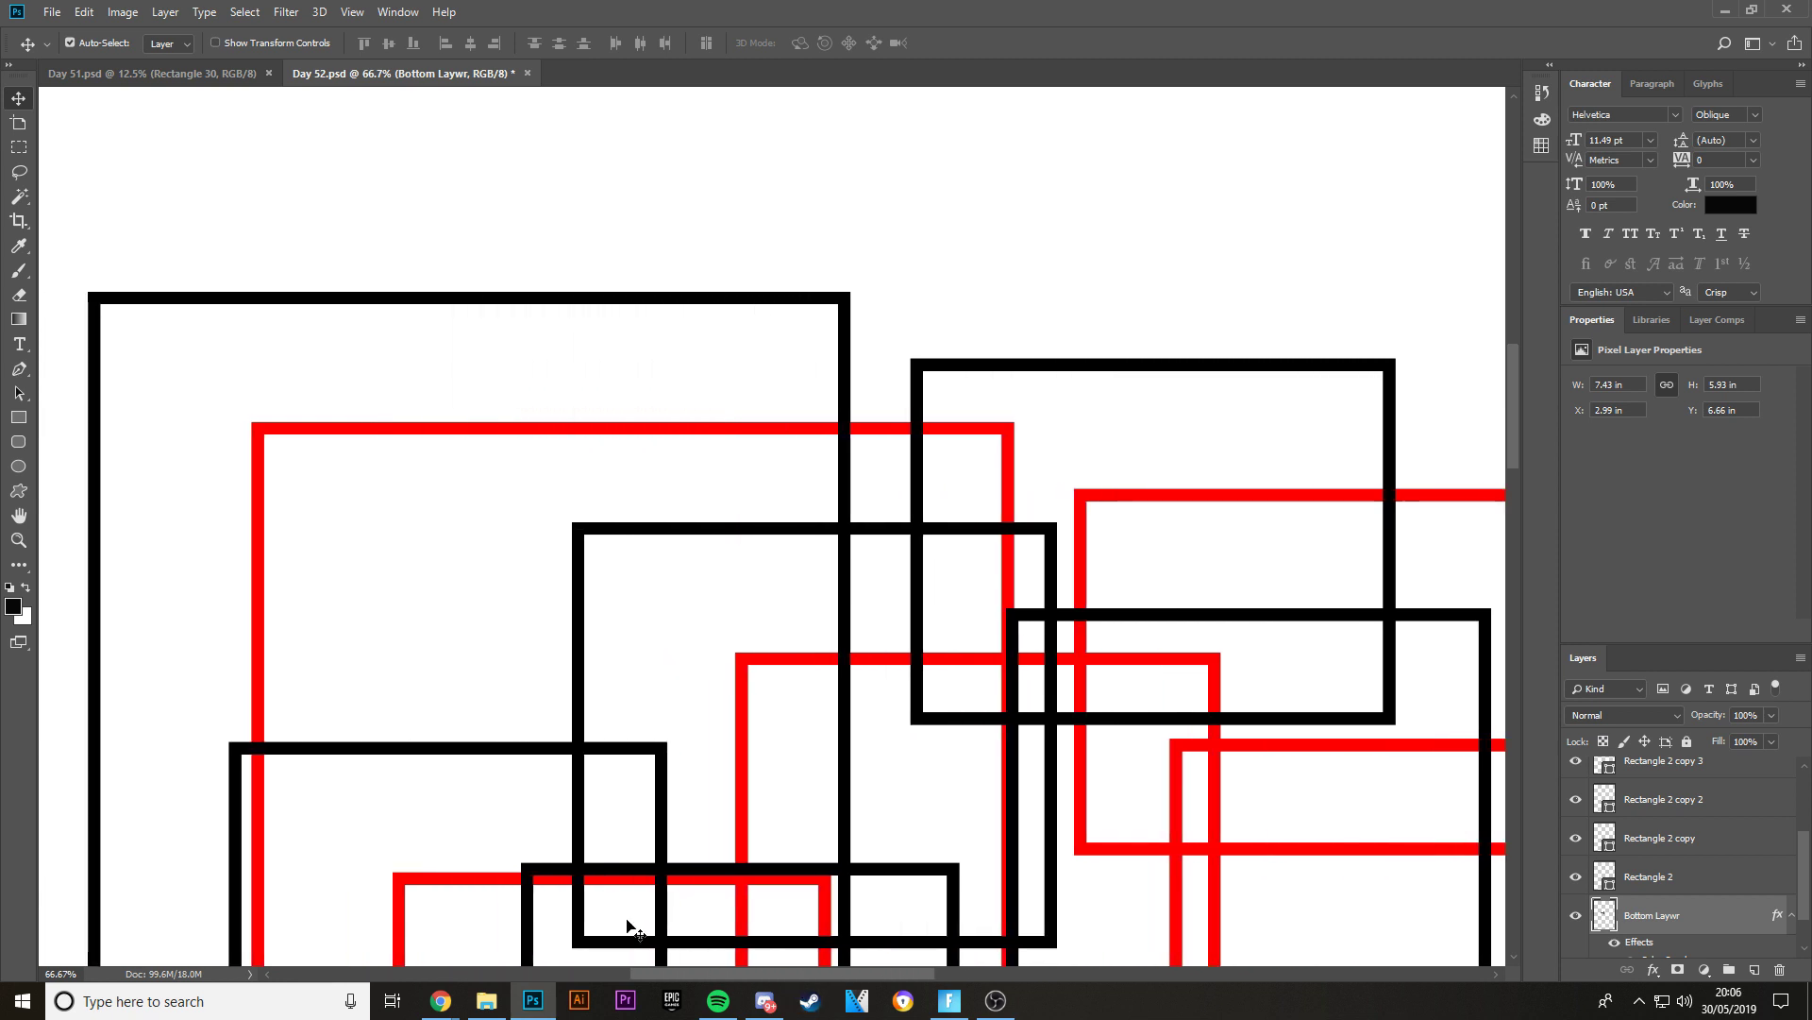
{"action": "key", "text": "ctrl+minus"}
{"action": "key", "text": "ctrl+minus"}
{"action": "key", "text": "ctrl+minus"}
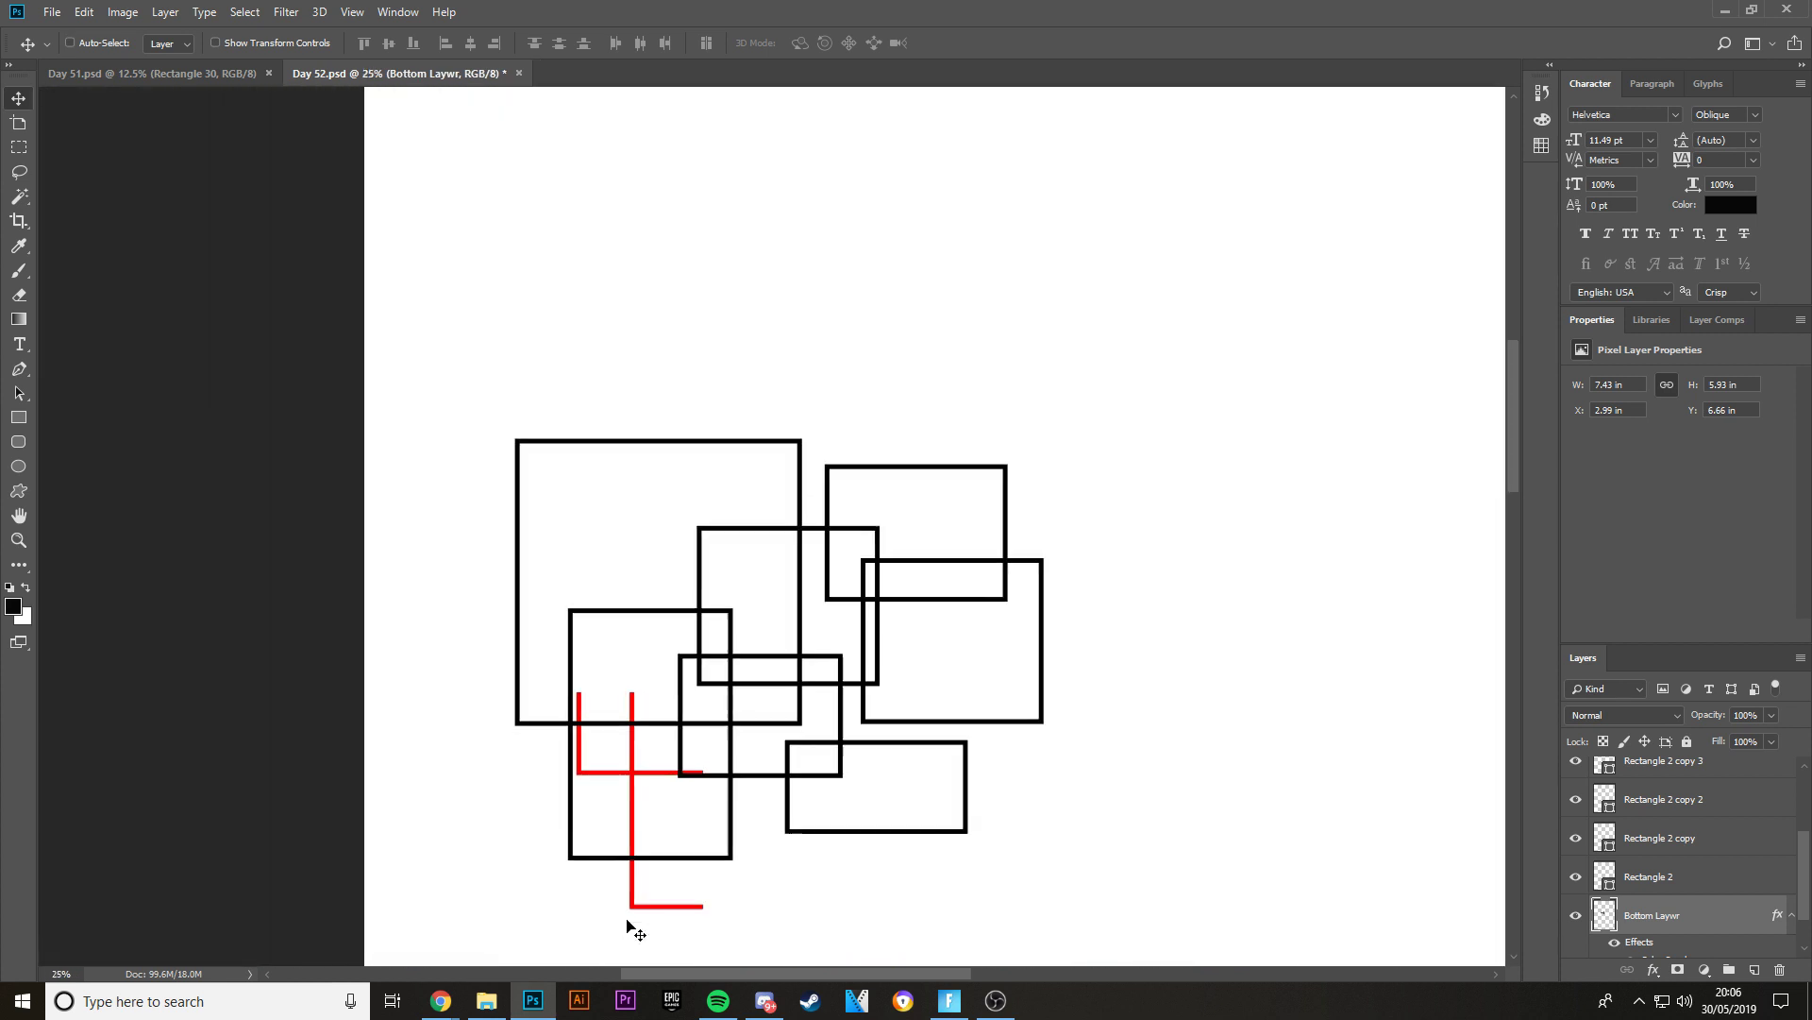
{"action": "key", "text": "ctrl+plus"}
{"action": "key", "text": "ctrl+plus"}
{"action": "scroll", "coordinate": [858, 542], "scroll_direction": "down", "scroll_amount": 5}
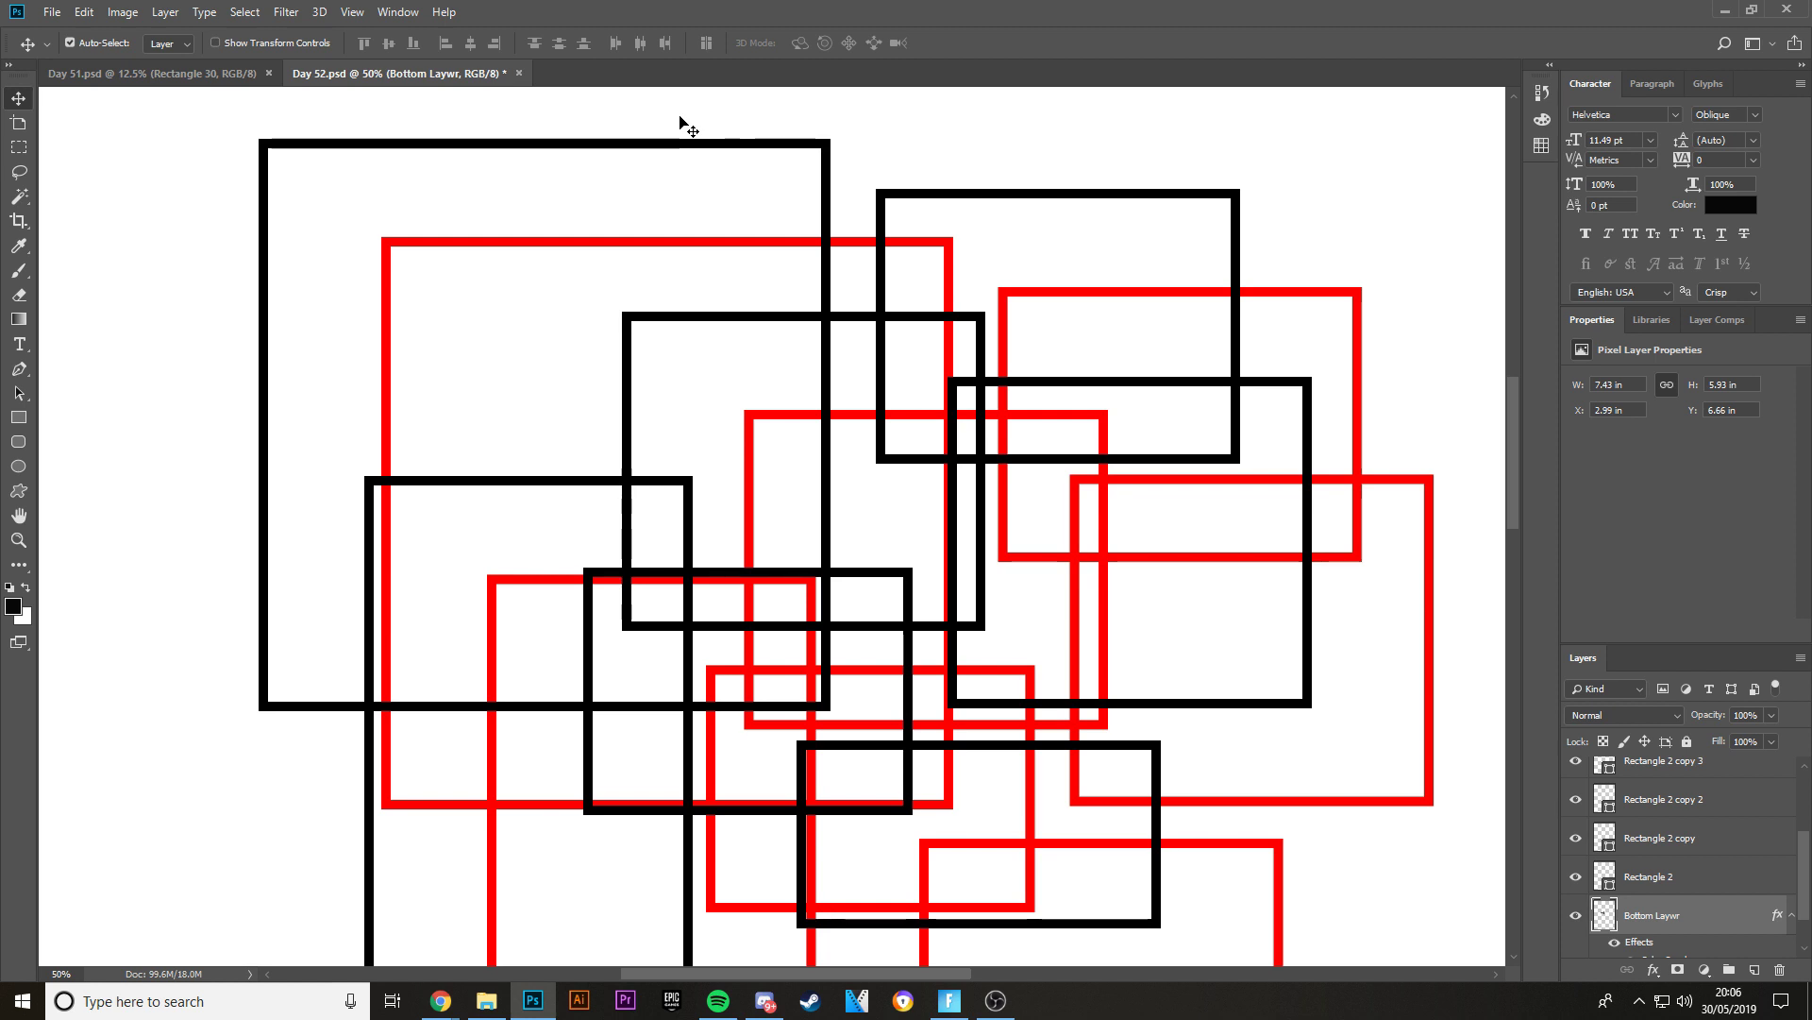
- Rasterize the Rectangle 2 layer
{"action": "left_click", "coordinate": [827, 342]}
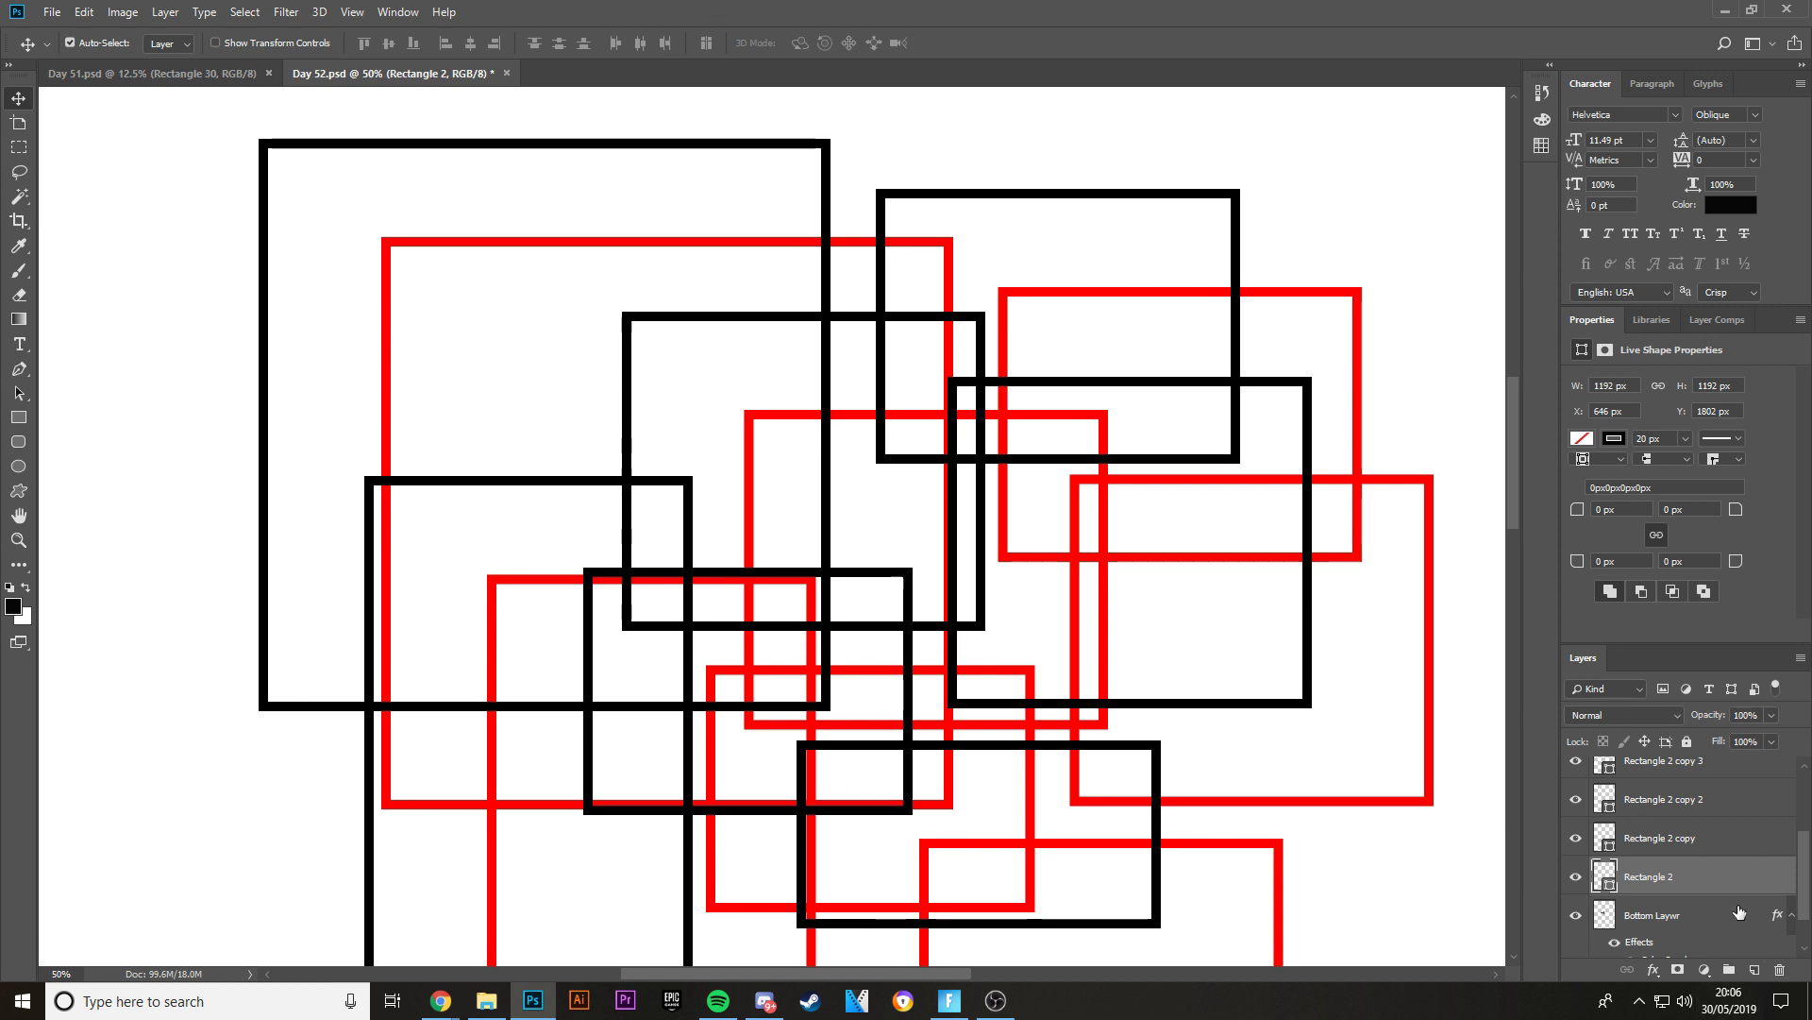
{"action": "right_click", "coordinate": [1709, 870]}
{"action": "left_click", "coordinate": [1649, 362]}
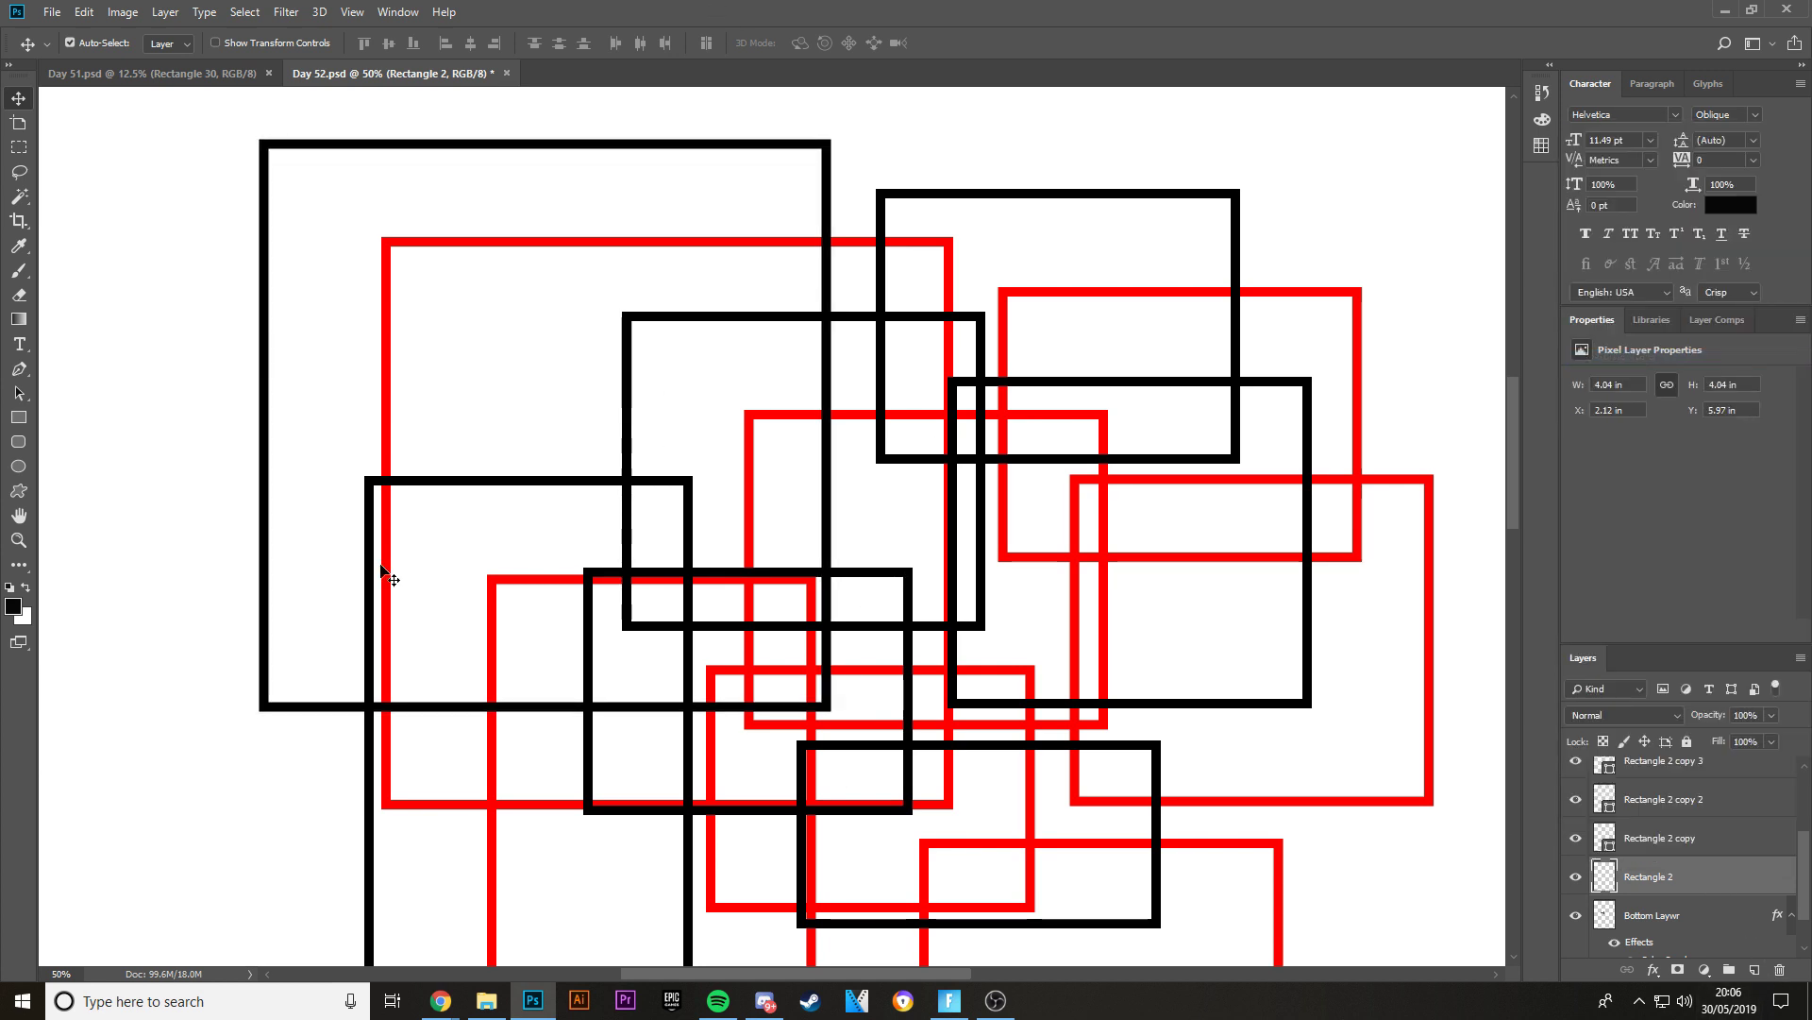
- Erase the overlapping stretch of Rectangle 2's black outline so it tucks beneath neighbours
{"action": "left_click", "coordinate": [26, 298]}
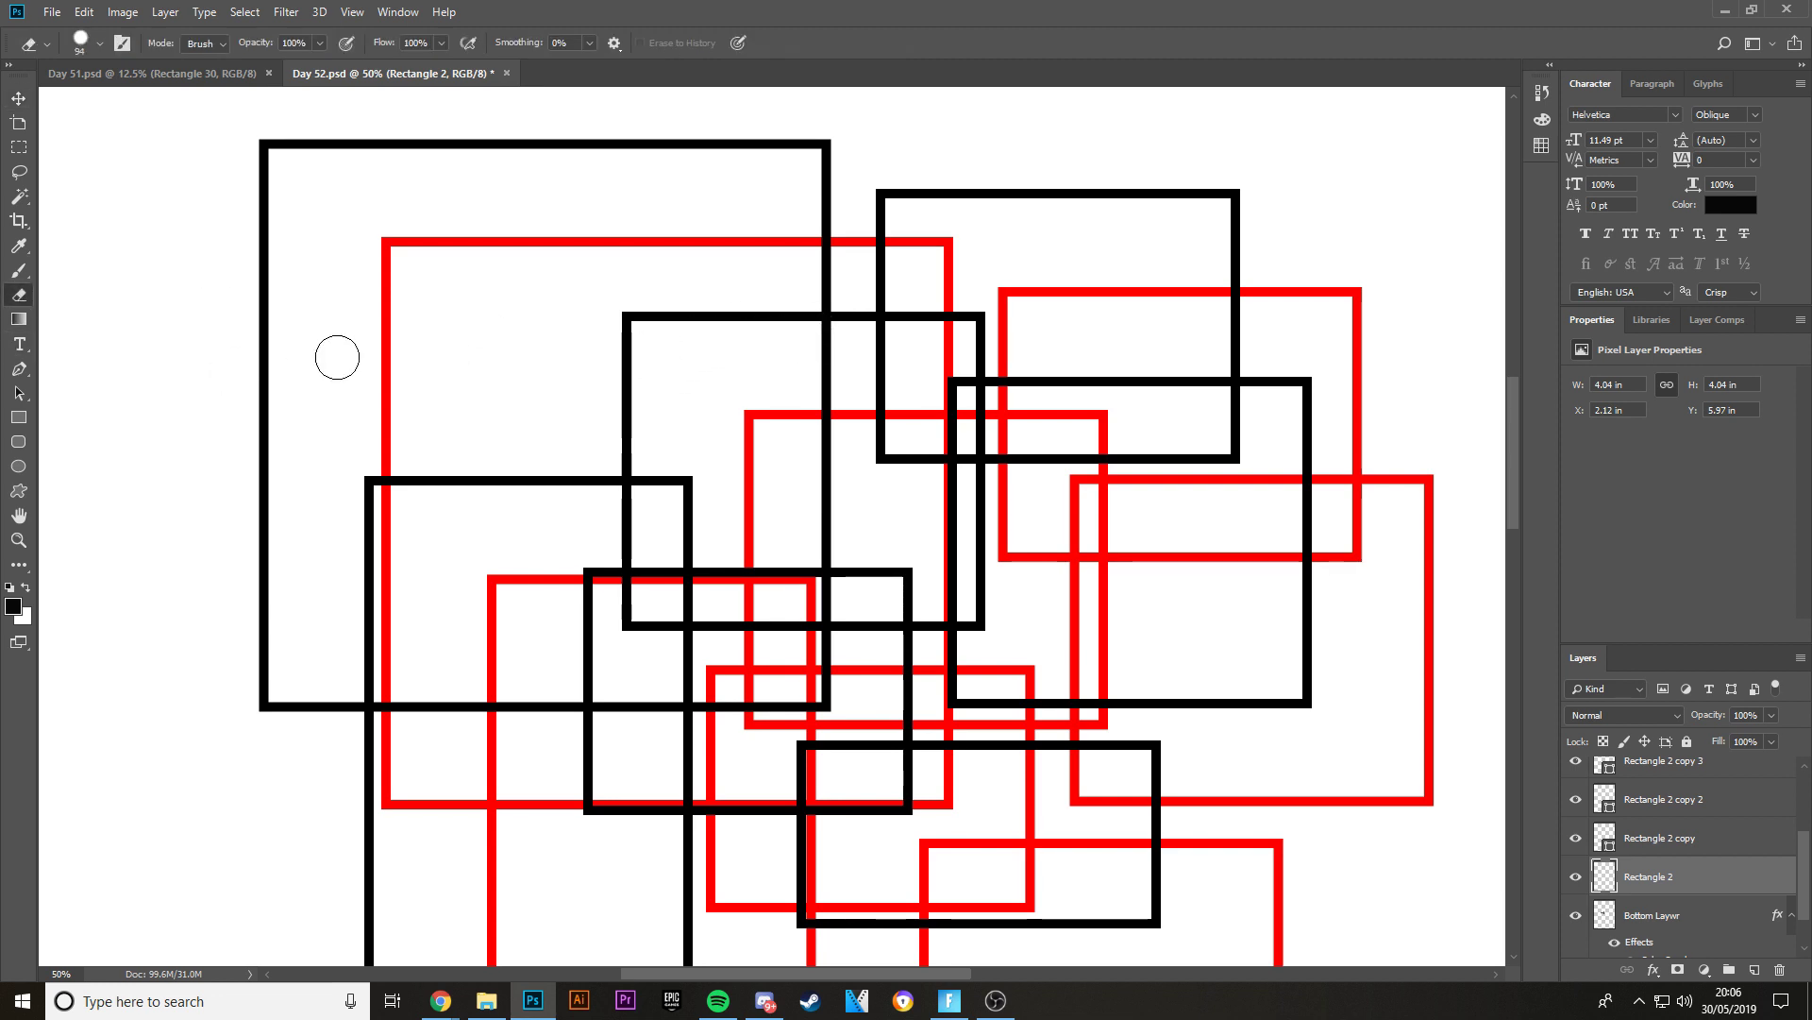
{"action": "left_click", "coordinate": [831, 338]}
{"action": "mouse_move", "coordinate": [831, 338]}
{"action": "left_mouse_down"}
{"action": "mouse_move", "coordinate": [833, 701]}
{"action": "mouse_move", "coordinate": [396, 710]}
{"action": "left_mouse_up"}
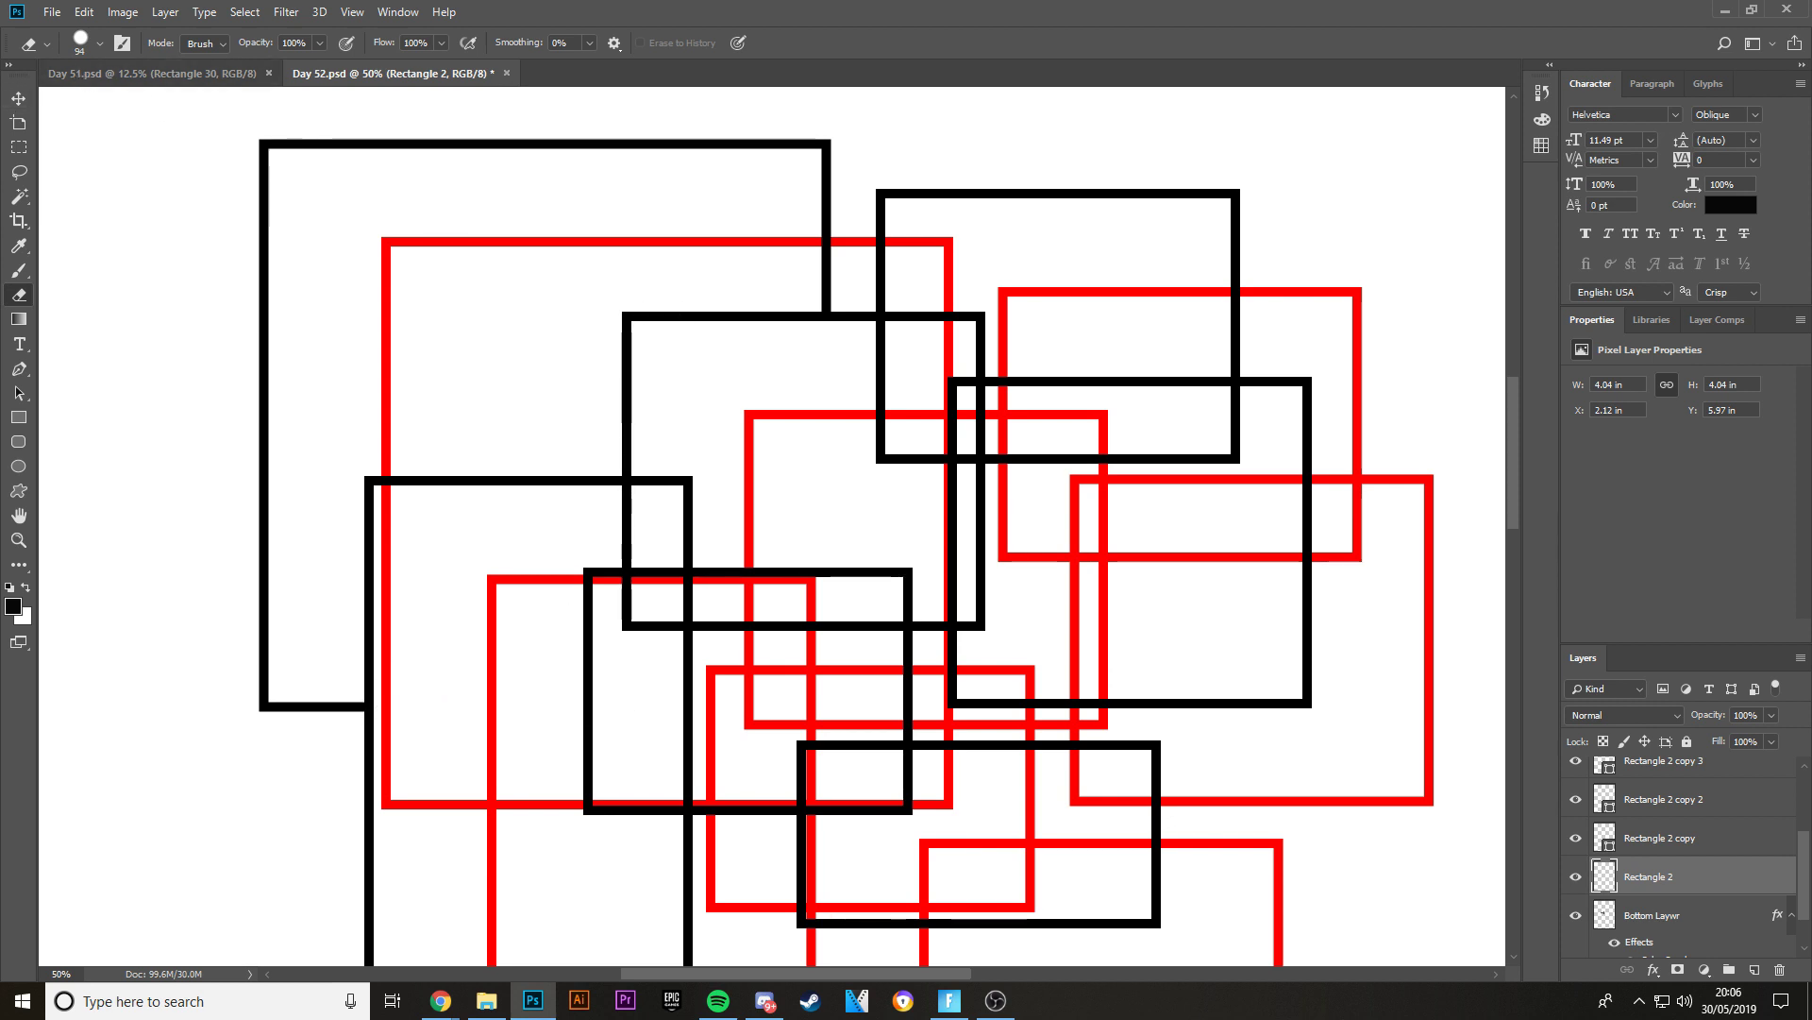
{"action": "key", "text": "v"}
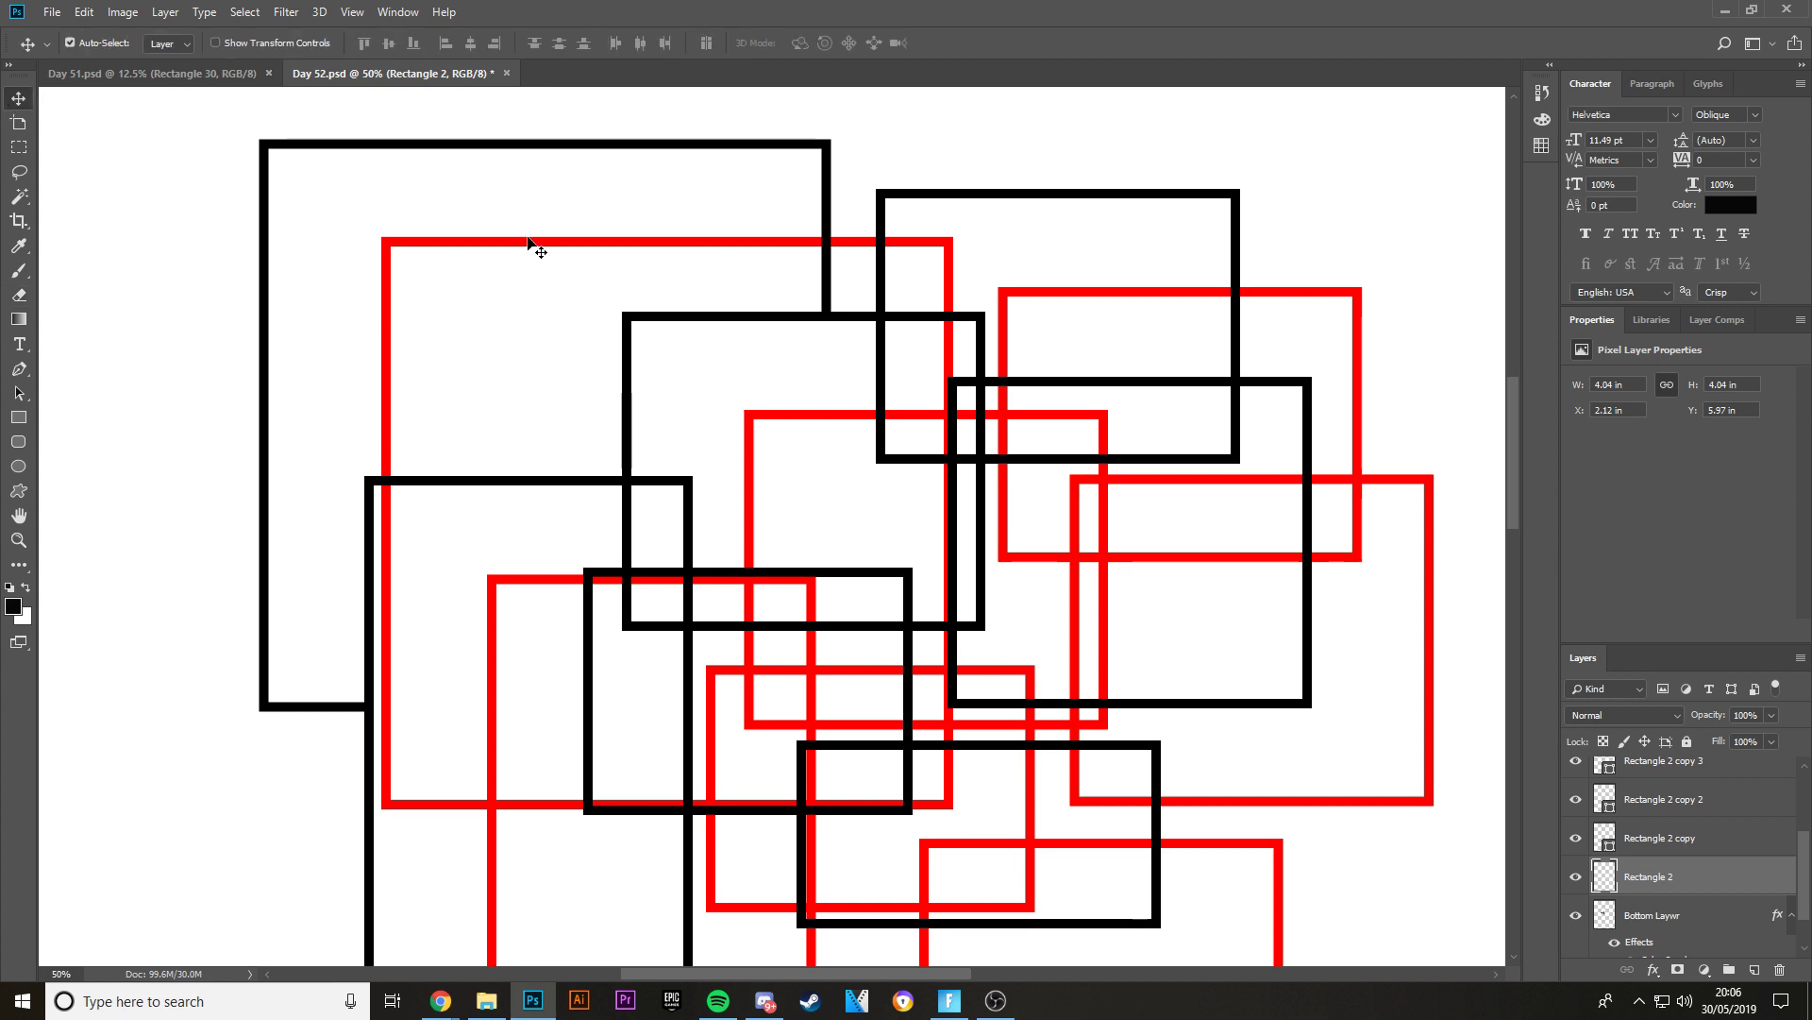
{"action": "left_click", "coordinate": [536, 247]}
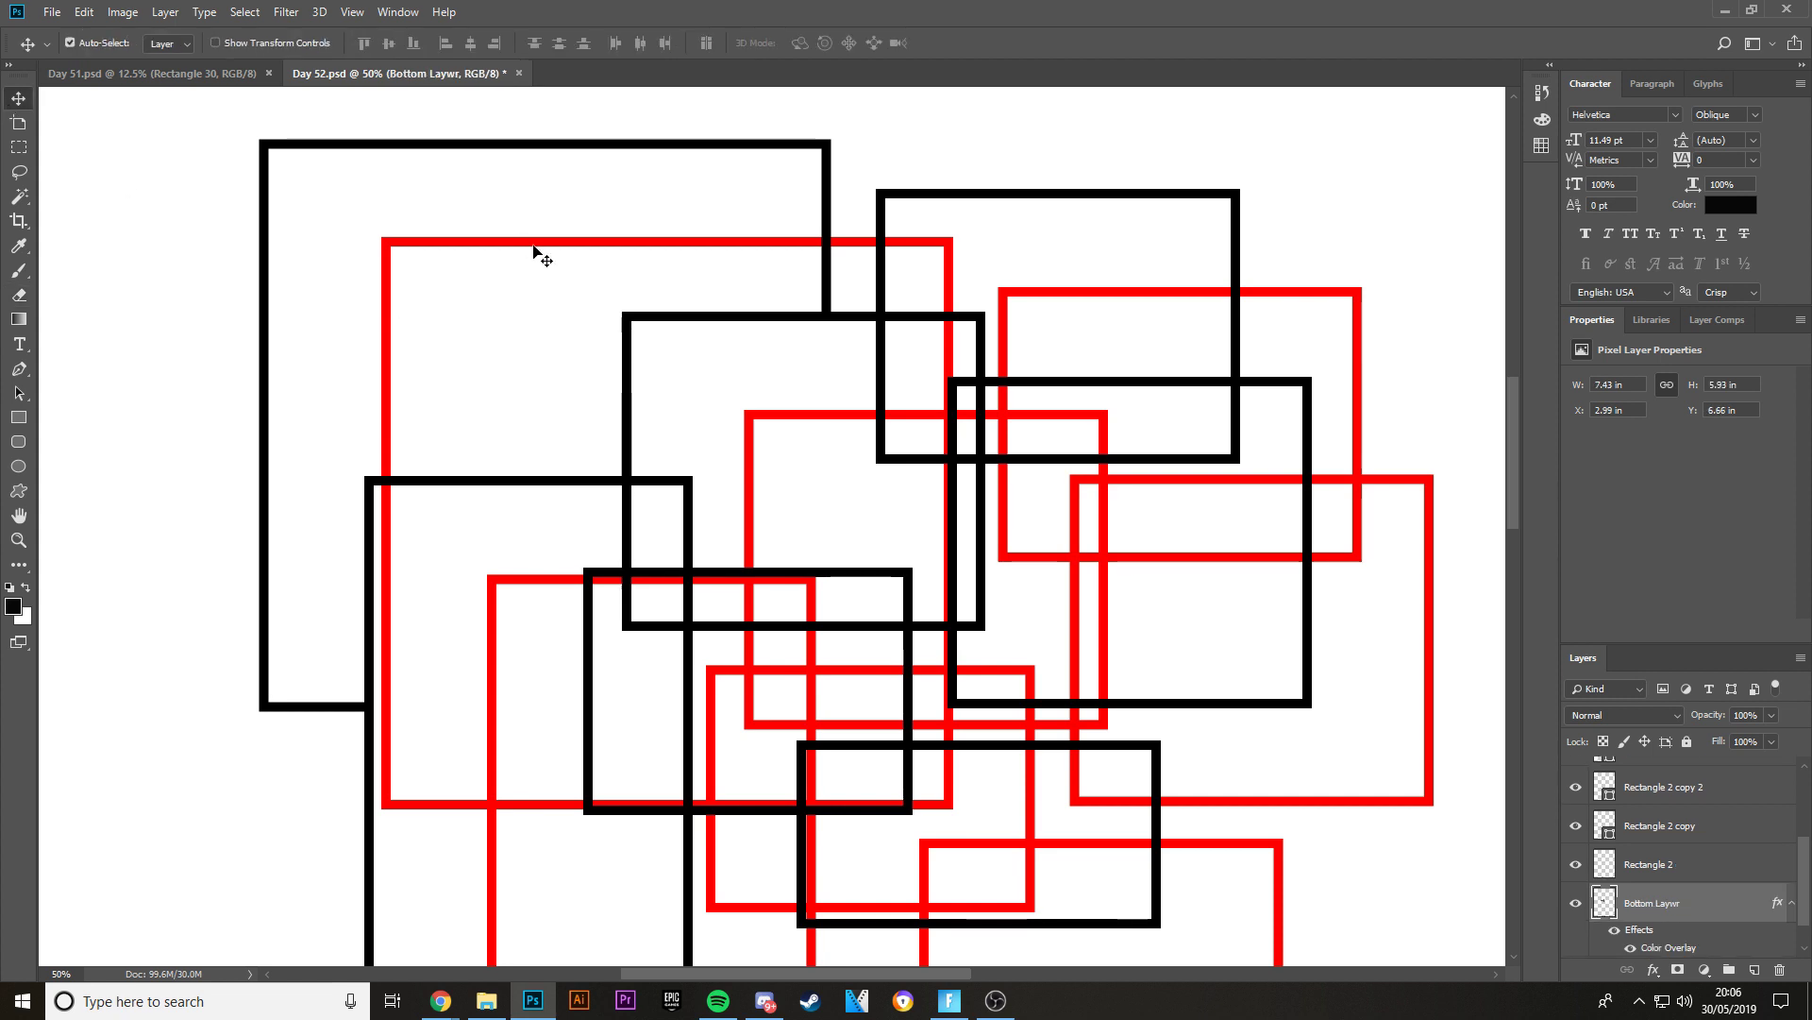
- Hide the red rectangles of the bottom layer
{"action": "left_click", "coordinate": [1575, 905]}
{"action": "scroll", "coordinate": [761, 654], "scroll_direction": "down", "scroll_amount": 5}
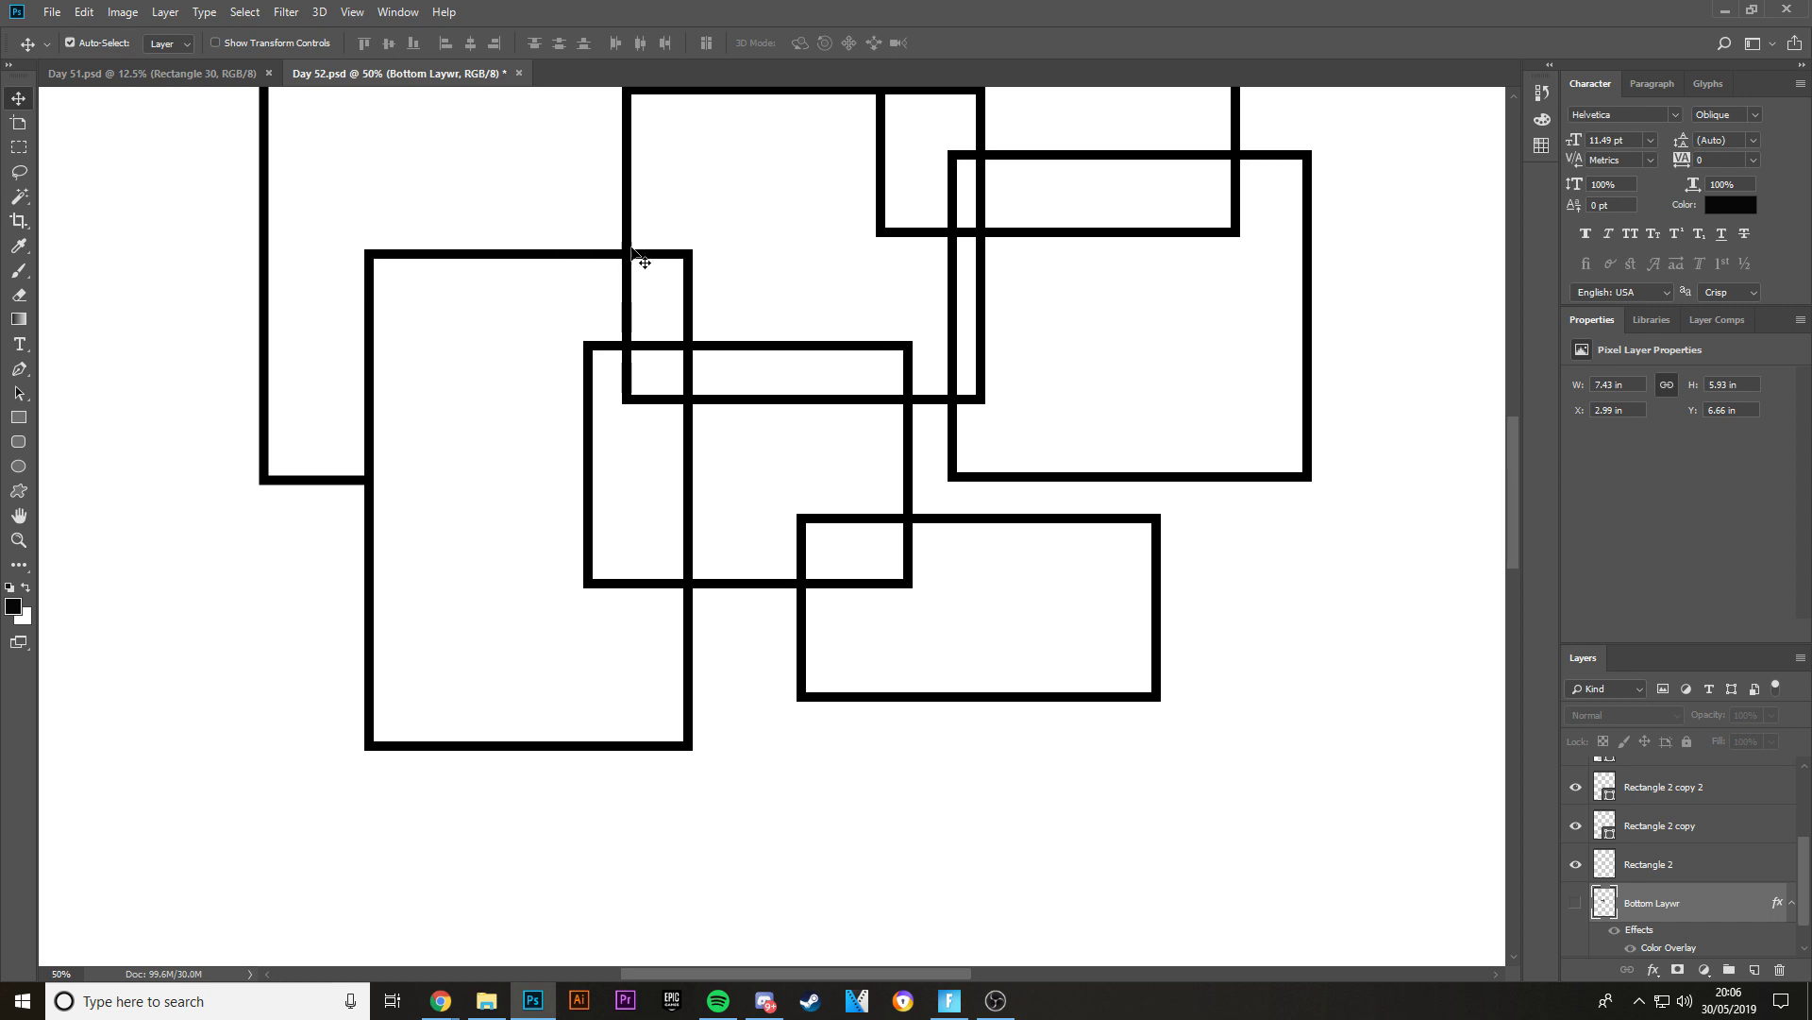
{"action": "scroll", "coordinate": [647, 263], "scroll_direction": "up", "scroll_amount": 3}
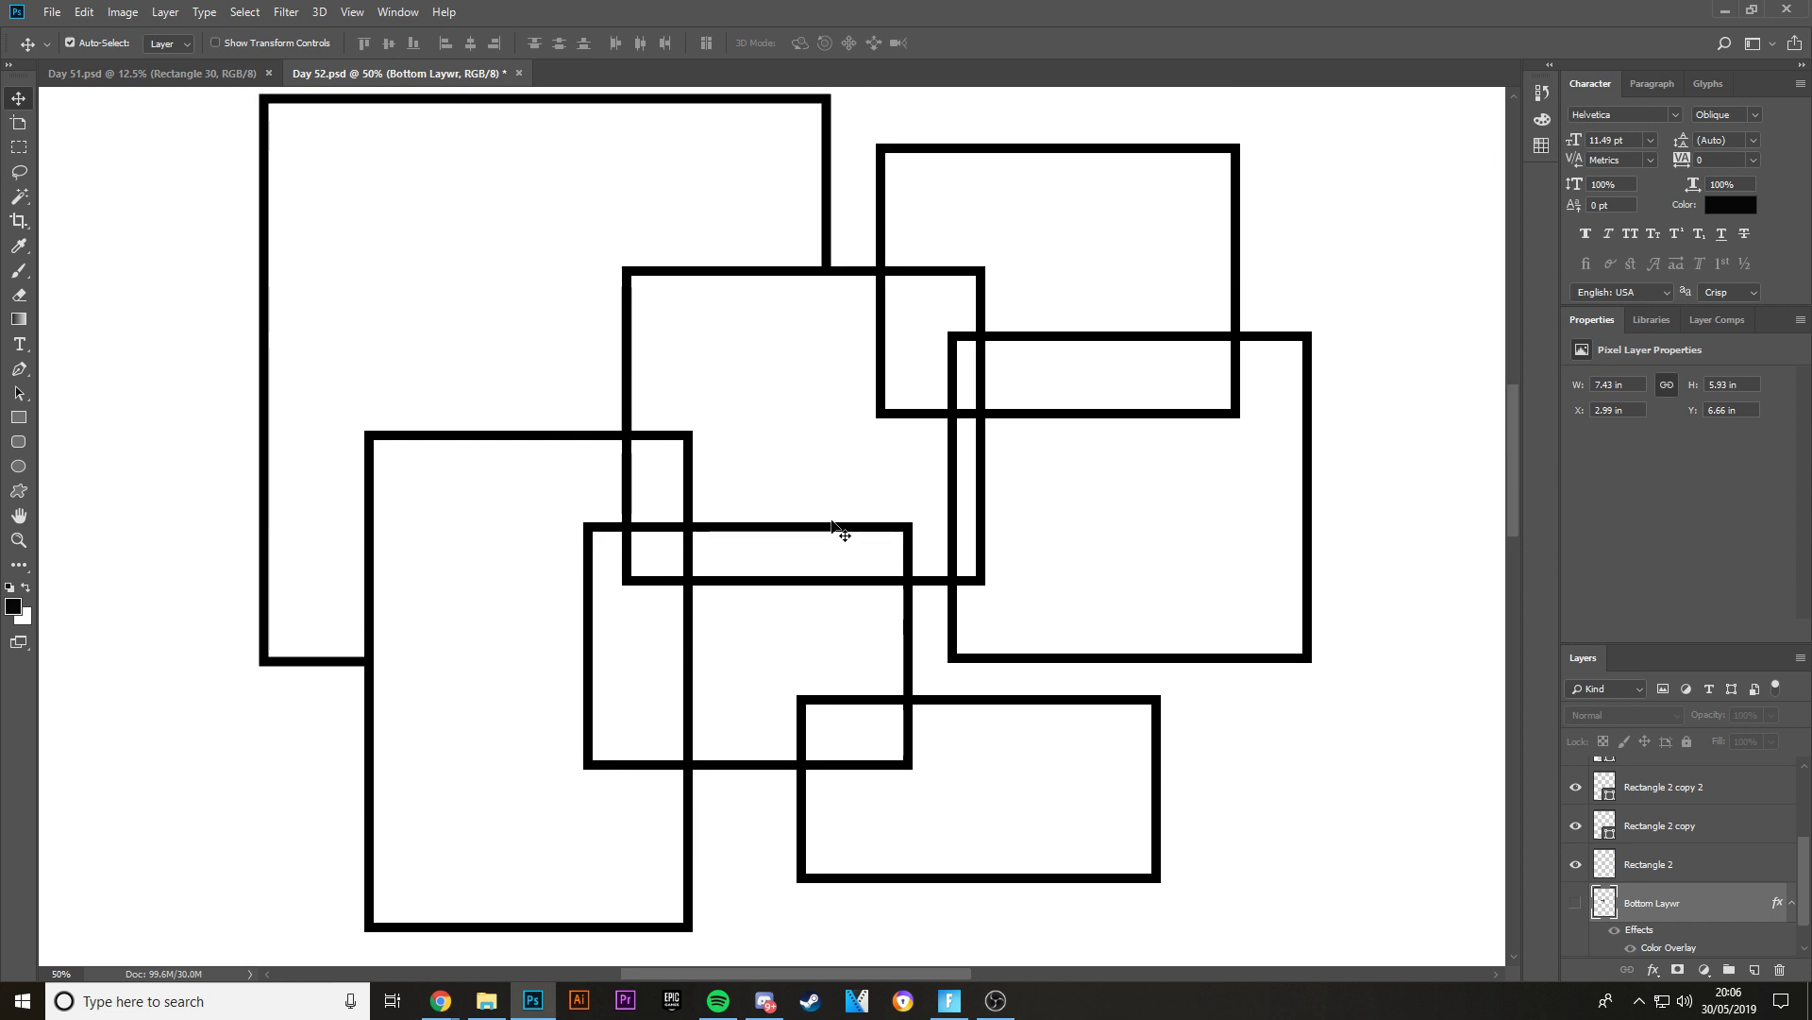
- Rasterize Rectangle 2 copy and erase its edge and top-edge segments at the overlap
{"action": "left_click", "coordinate": [696, 635]}
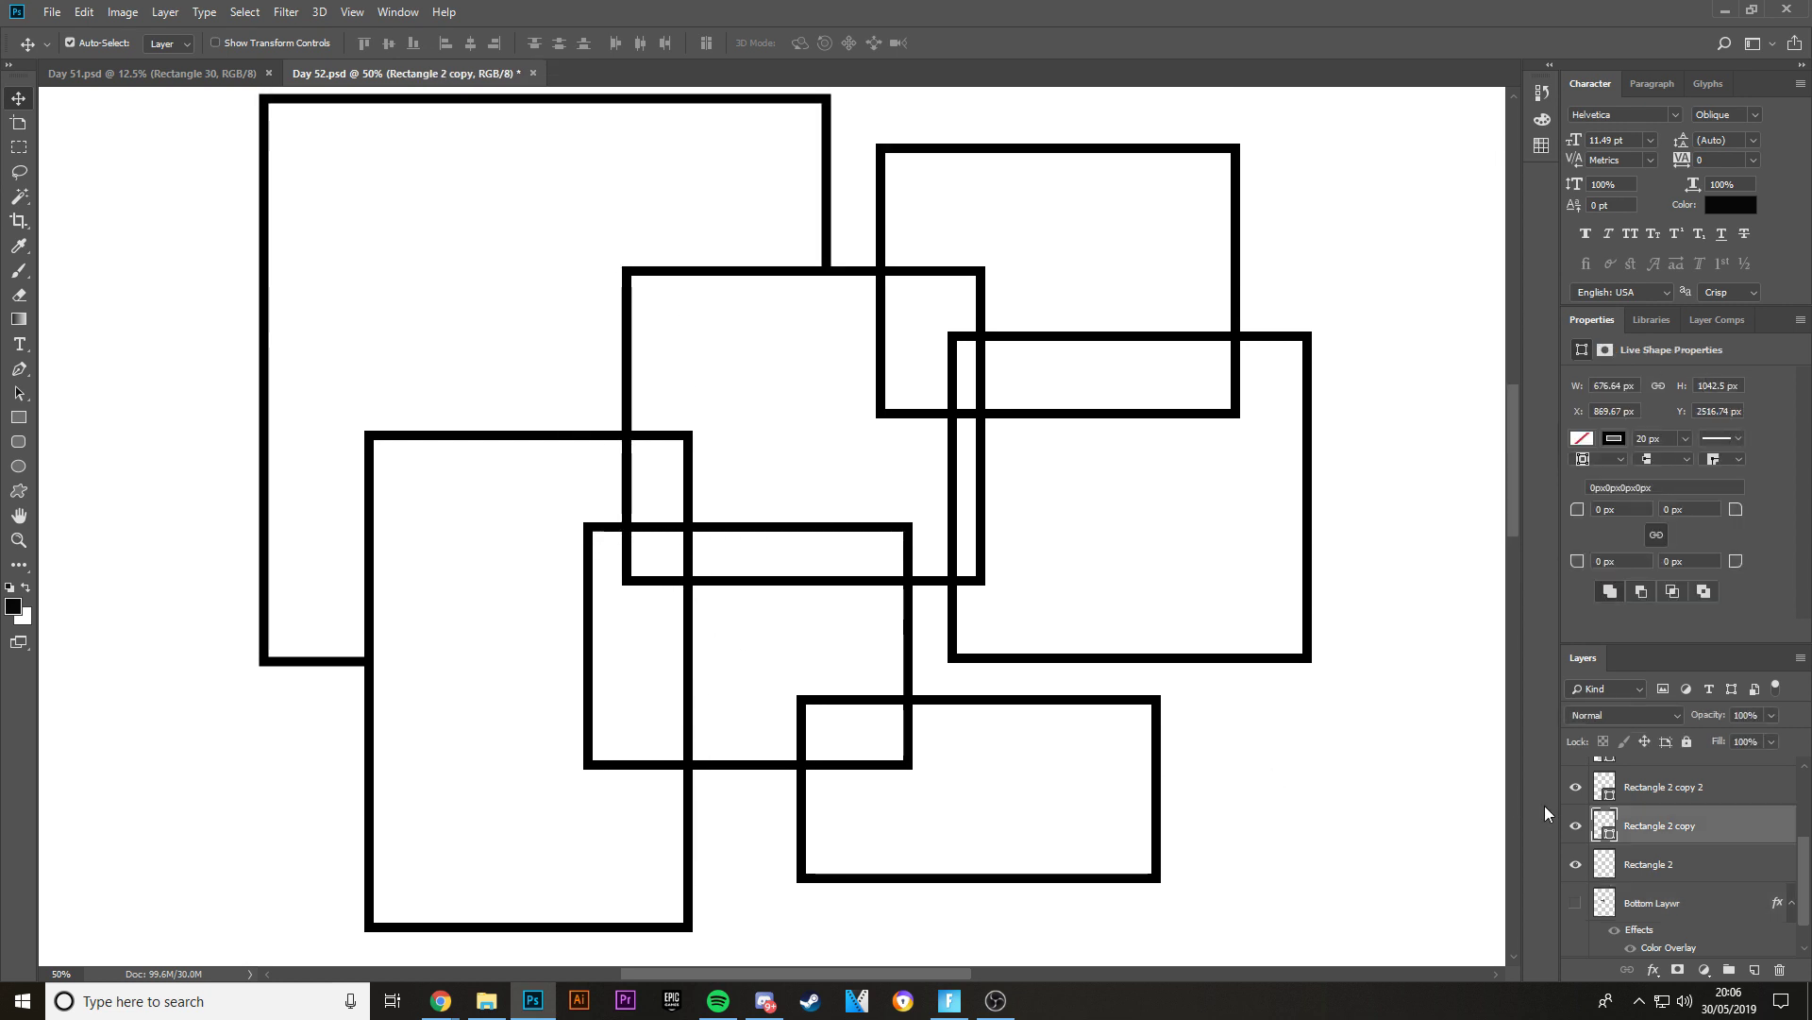
{"action": "right_click", "coordinate": [1664, 826]}
{"action": "left_click", "coordinate": [1519, 303]}
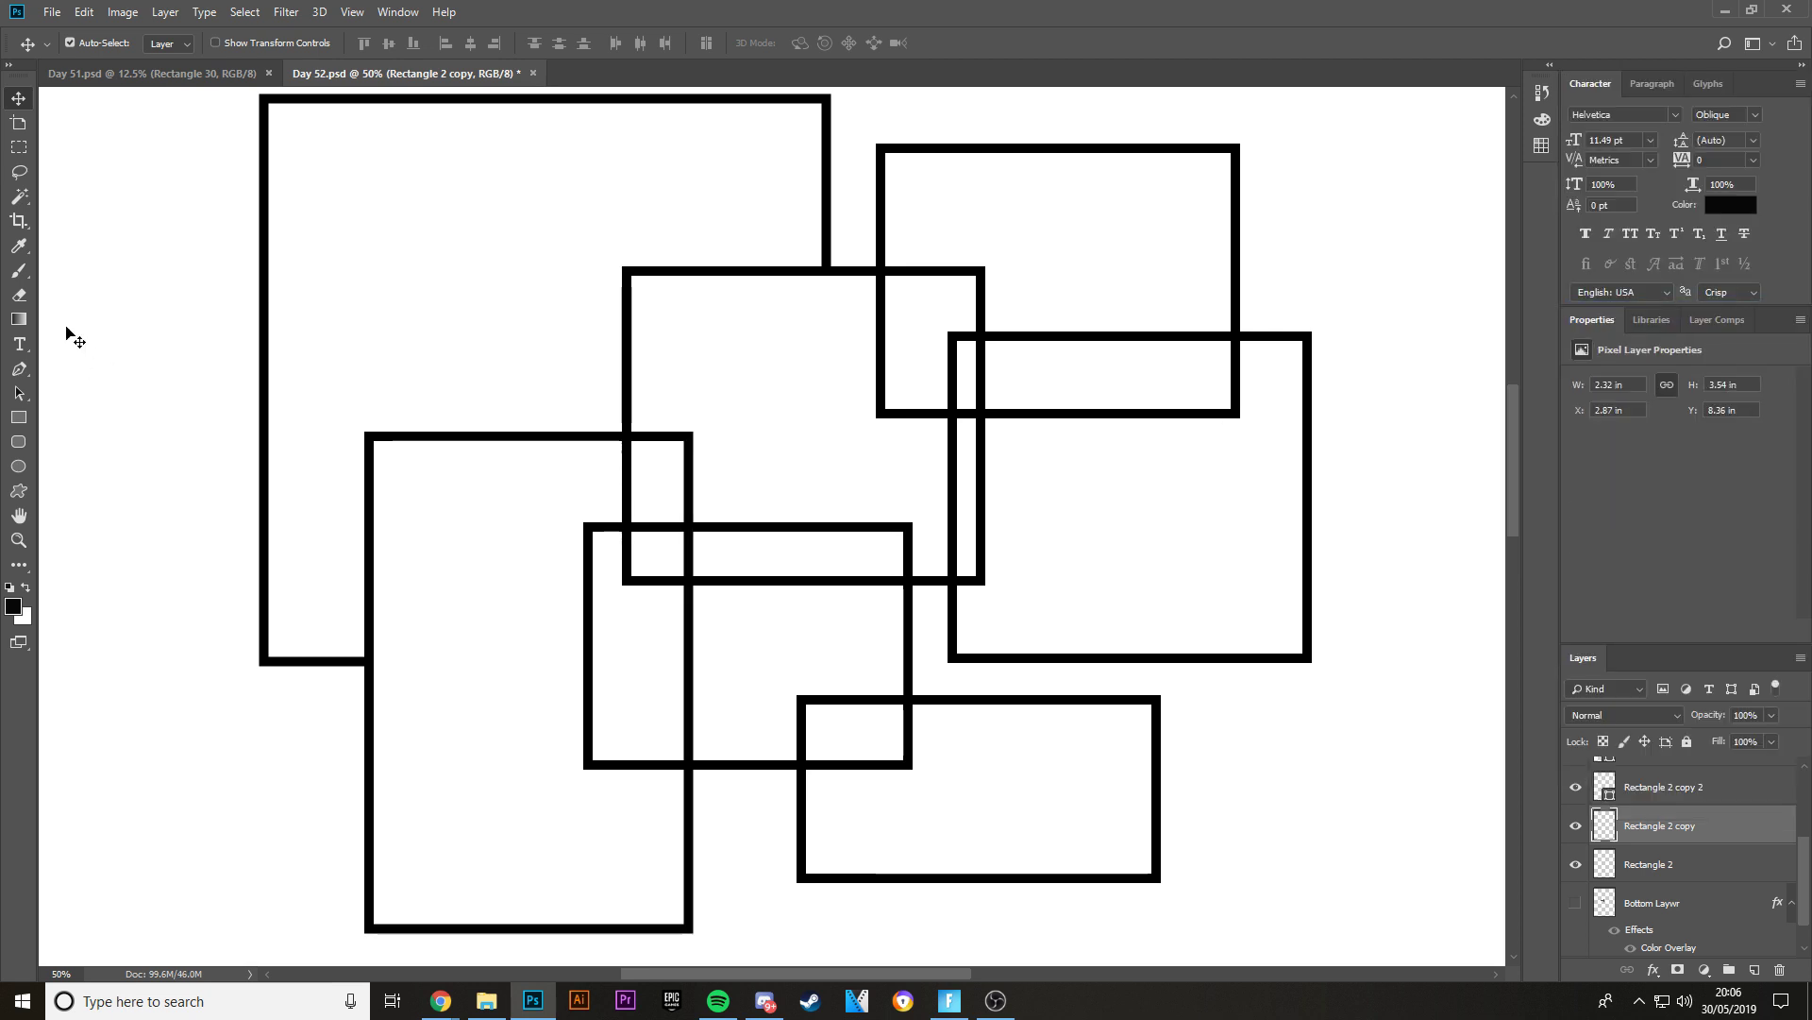
{"action": "left_click", "coordinate": [19, 295]}
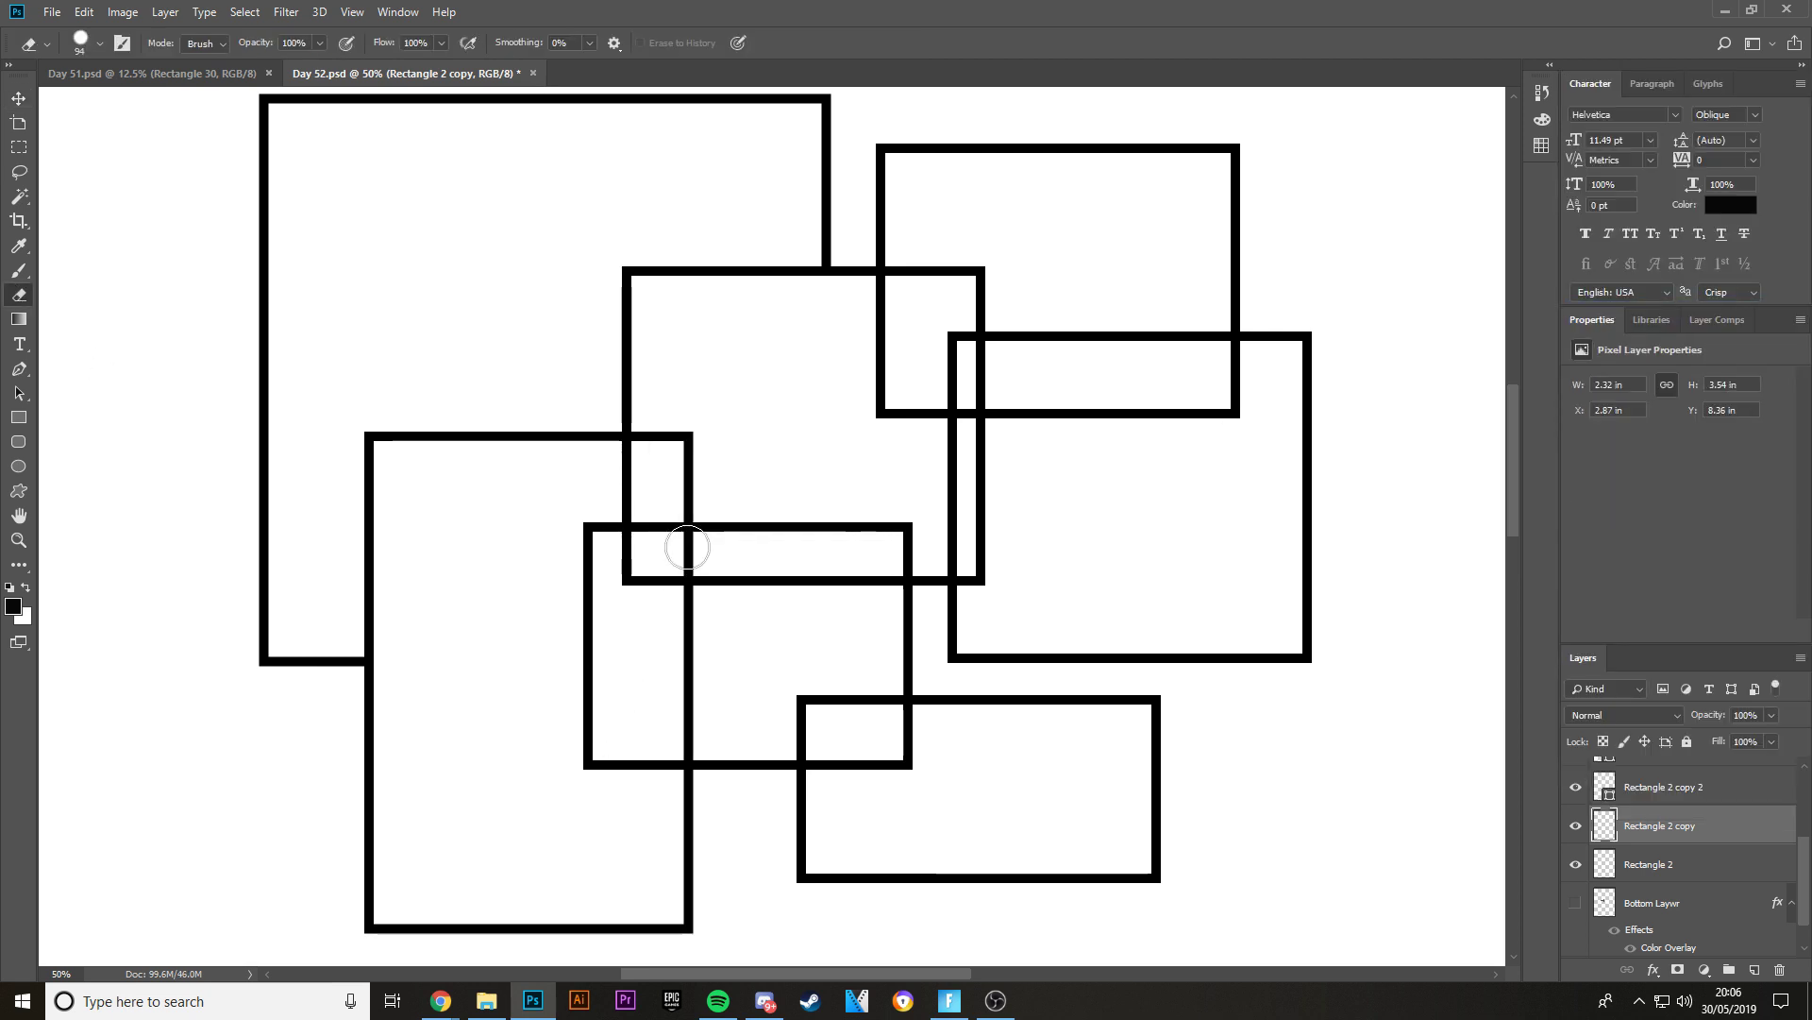
{"action": "left_click_drag", "start_coordinate": [688, 529], "coordinate": [688, 745]}
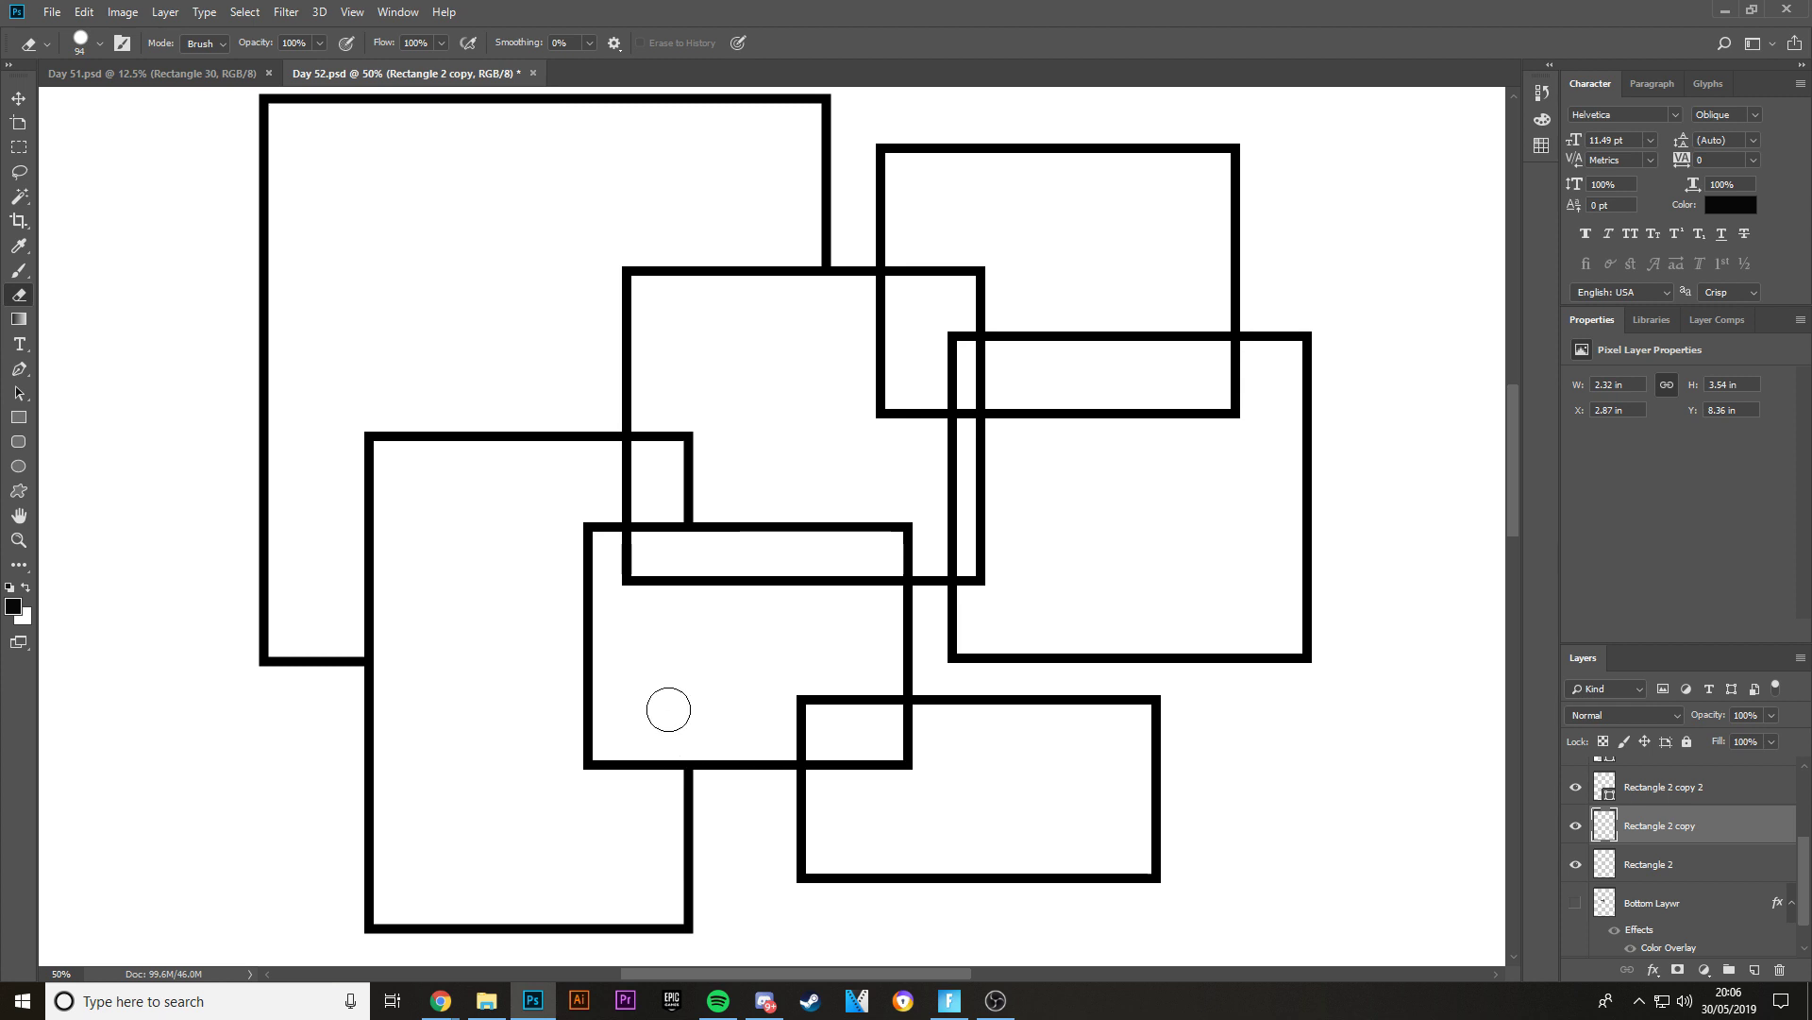
{"action": "left_click_drag", "start_coordinate": [822, 622], "coordinate": [616, 646]}
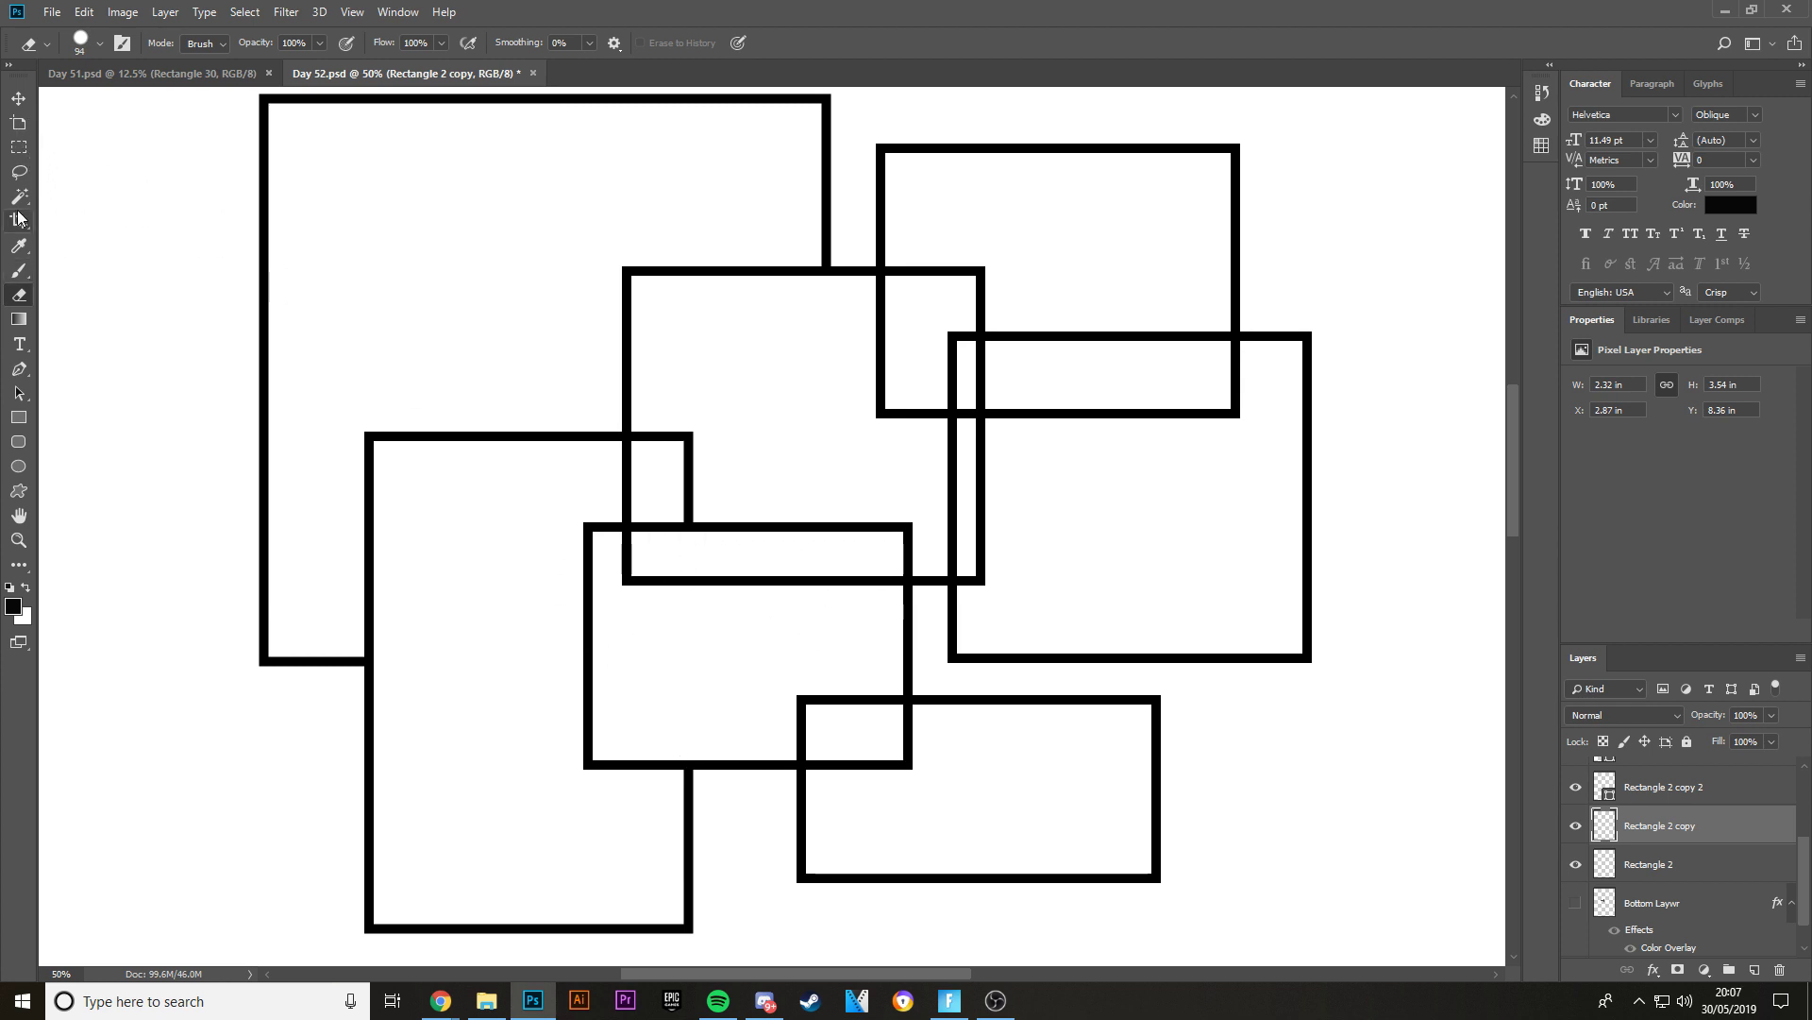
- Rasterize Rectangle 2 copy 3 and erase its edges crossing into the middle rectangle
{"action": "left_click", "coordinate": [21, 98]}
{"action": "key", "text": "ctrl+j"}
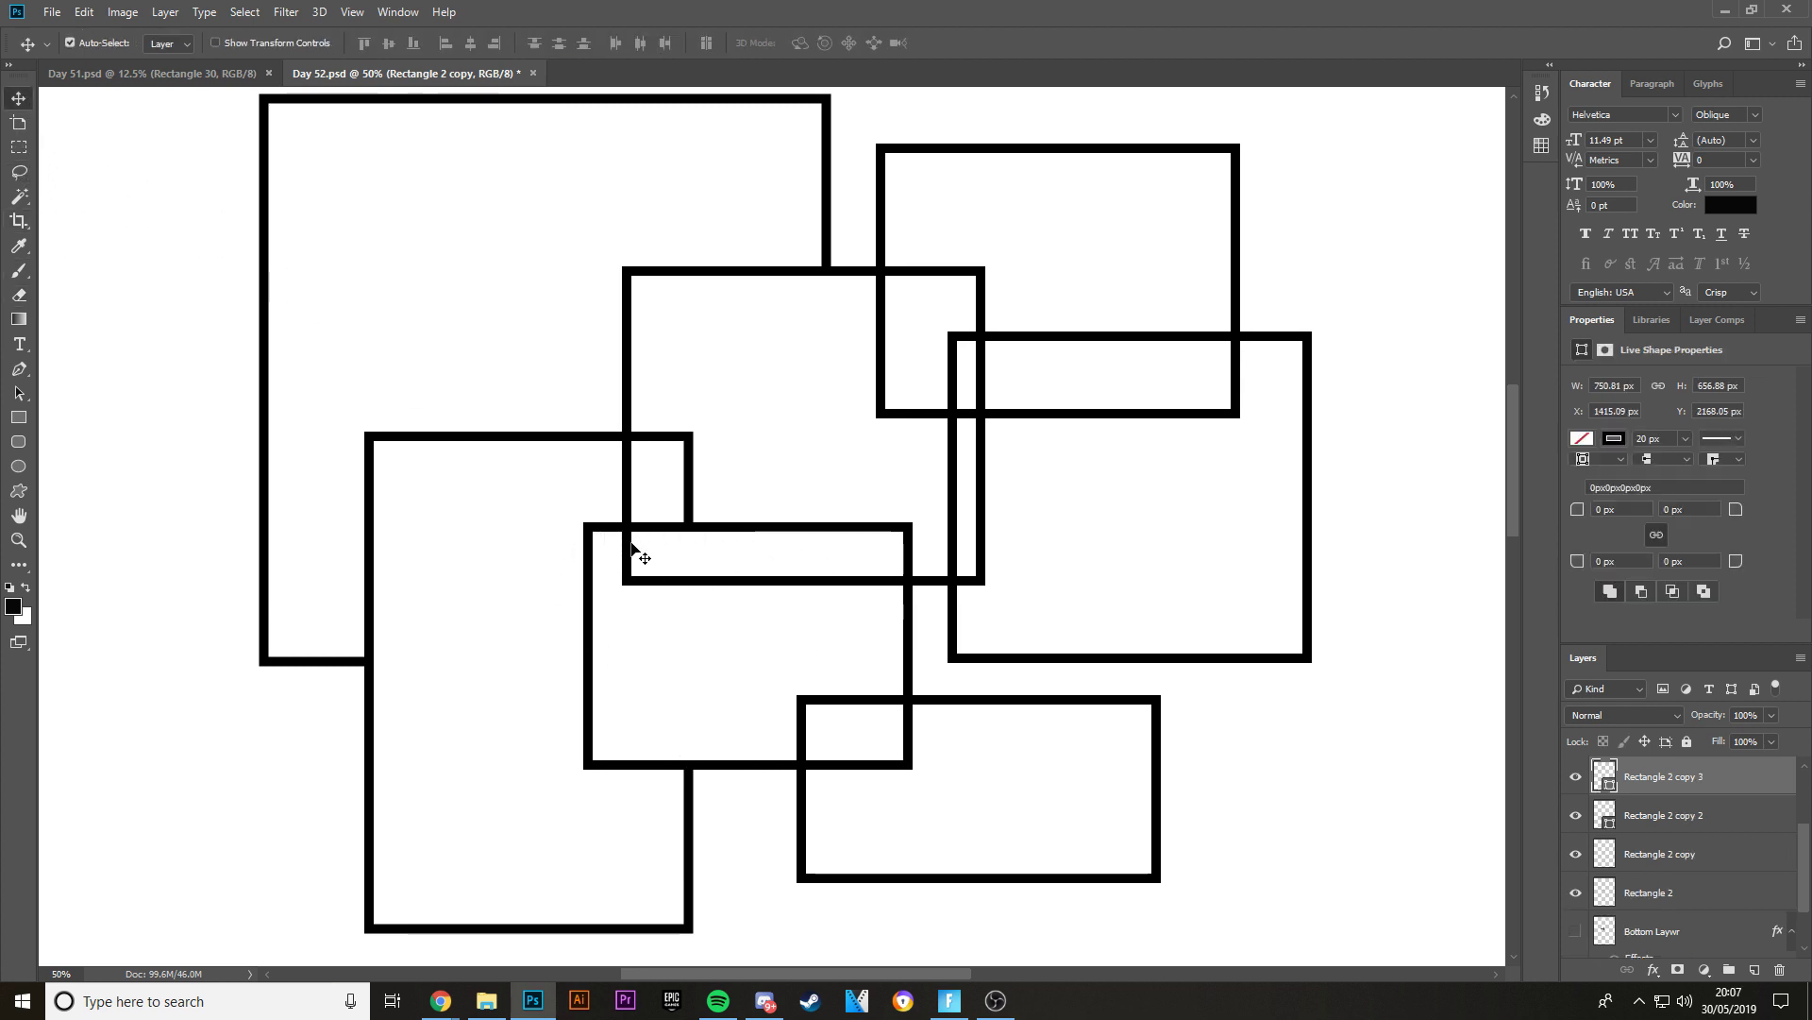
{"action": "right_click", "coordinate": [1718, 788]}
{"action": "left_click", "coordinate": [1643, 276]}
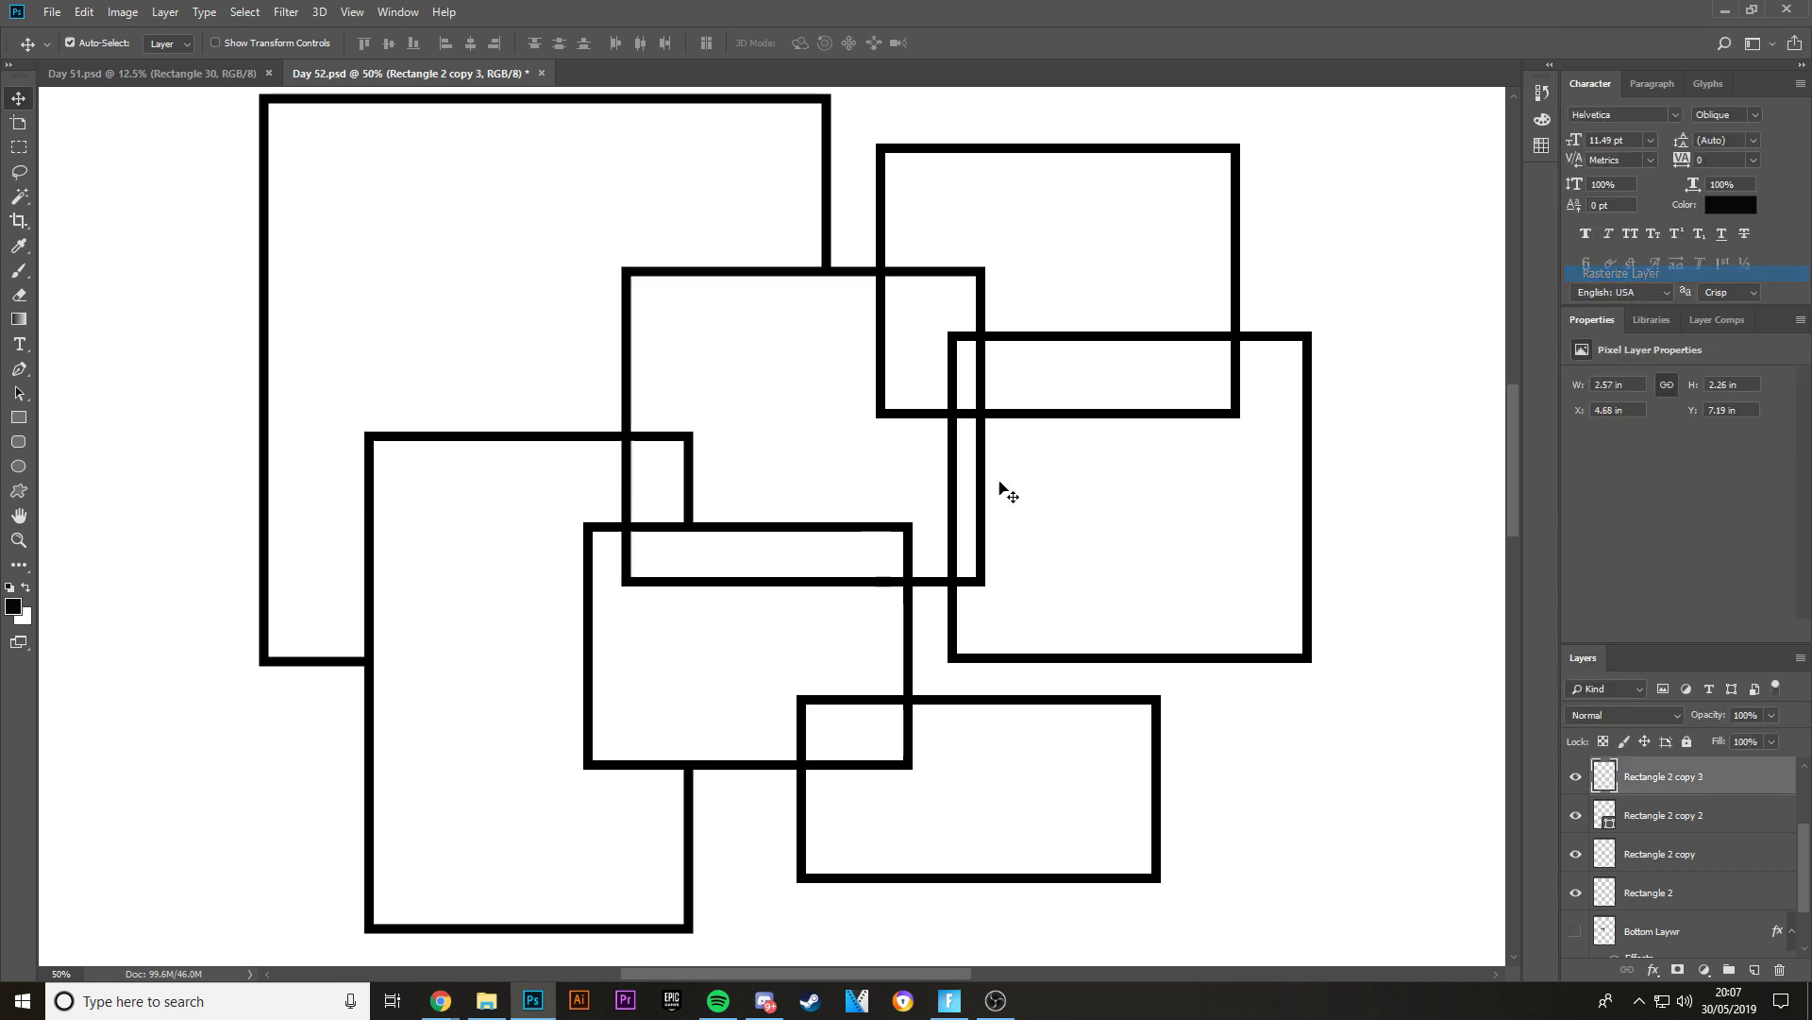
{"action": "key", "text": "e"}
{"action": "mouse_move", "coordinate": [622, 554]}
{"action": "left_mouse_down"}
{"action": "mouse_move", "coordinate": [627, 539]}
{"action": "mouse_move", "coordinate": [627, 570]}
{"action": "mouse_move", "coordinate": [882, 589]}
{"action": "left_mouse_up"}
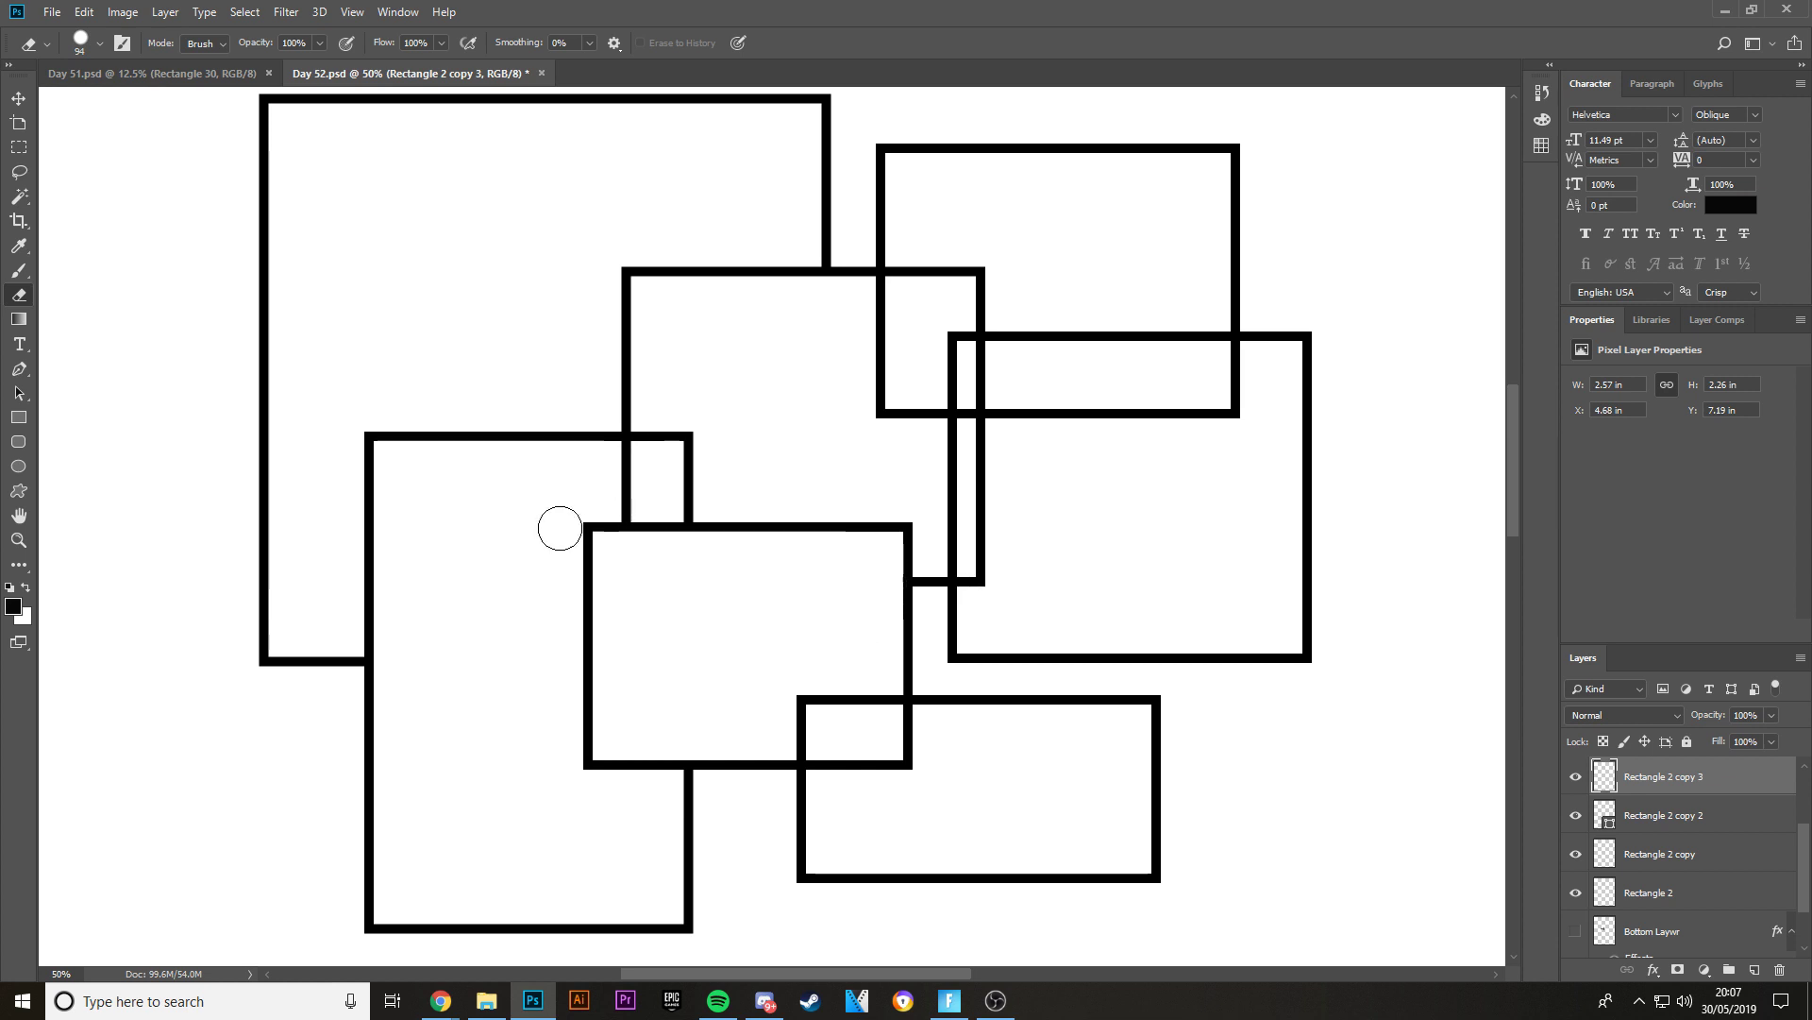
- Rasterize Rectangle 2 copy 2 through the Eraser's rasterize prompt, turning the canvas solid black
{"action": "left_click", "coordinate": [17, 98]}
{"action": "left_click", "coordinate": [921, 766]}
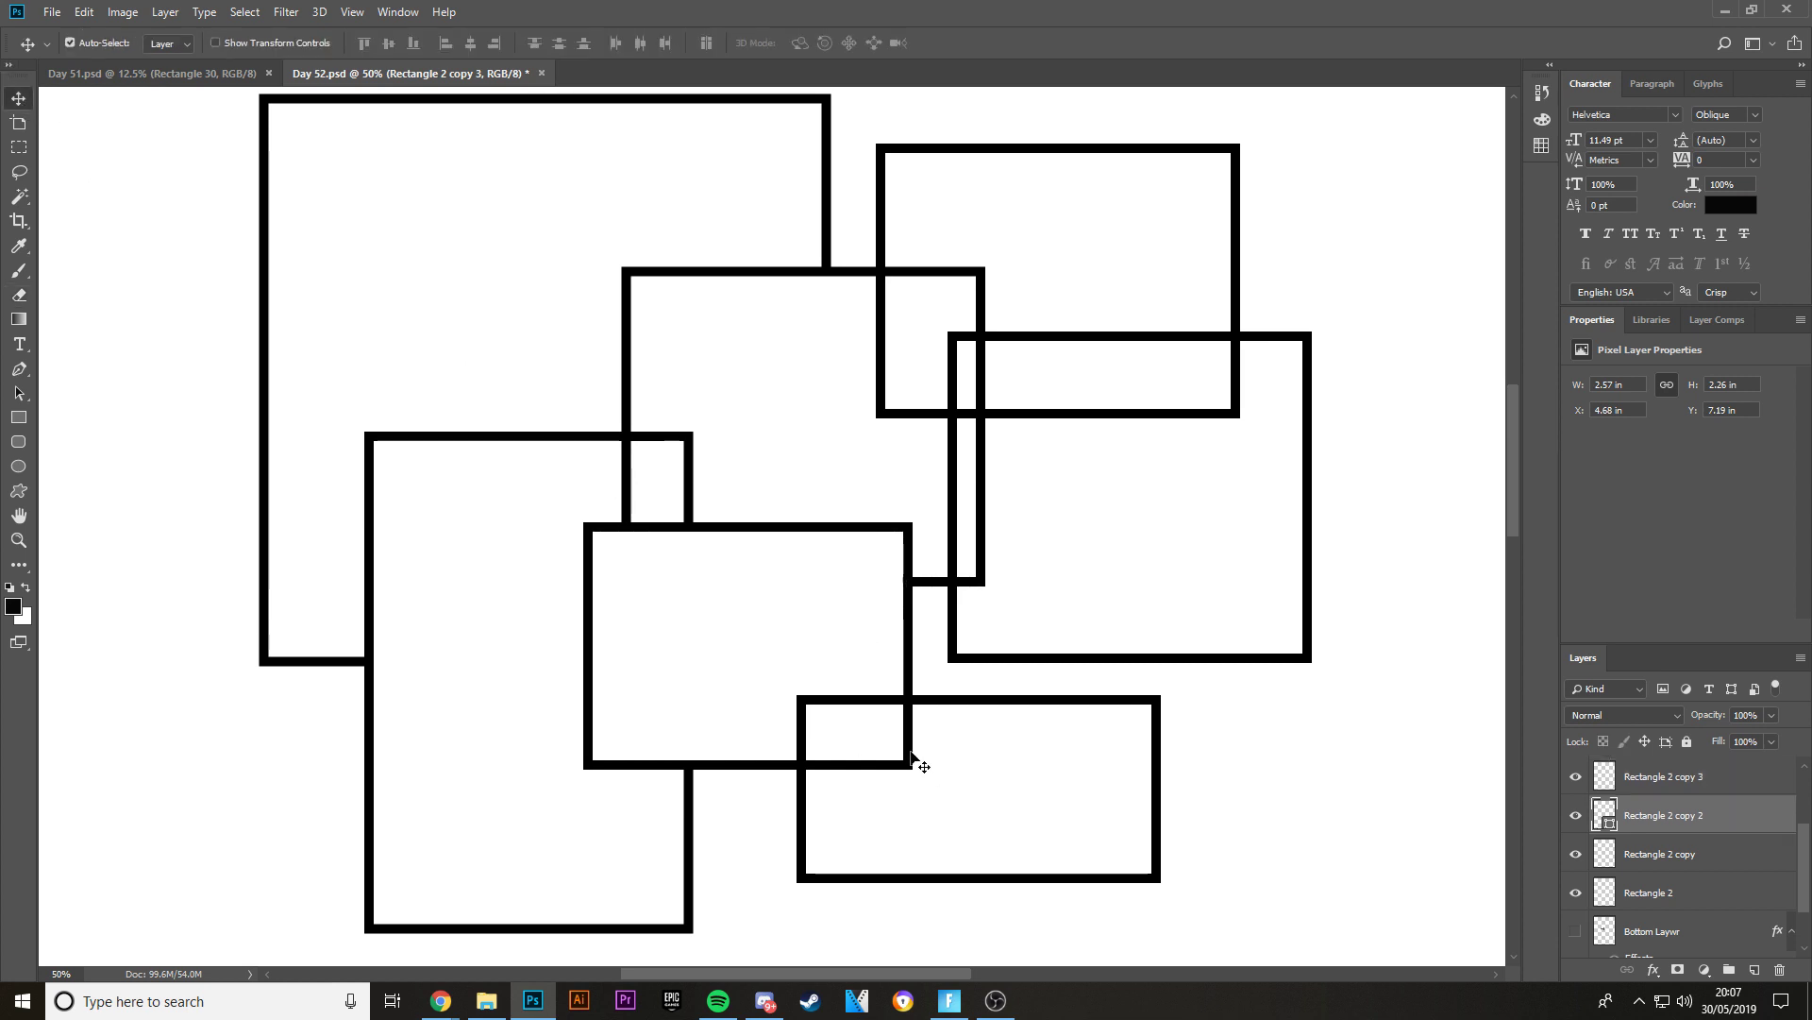
{"action": "left_click", "coordinate": [19, 294]}
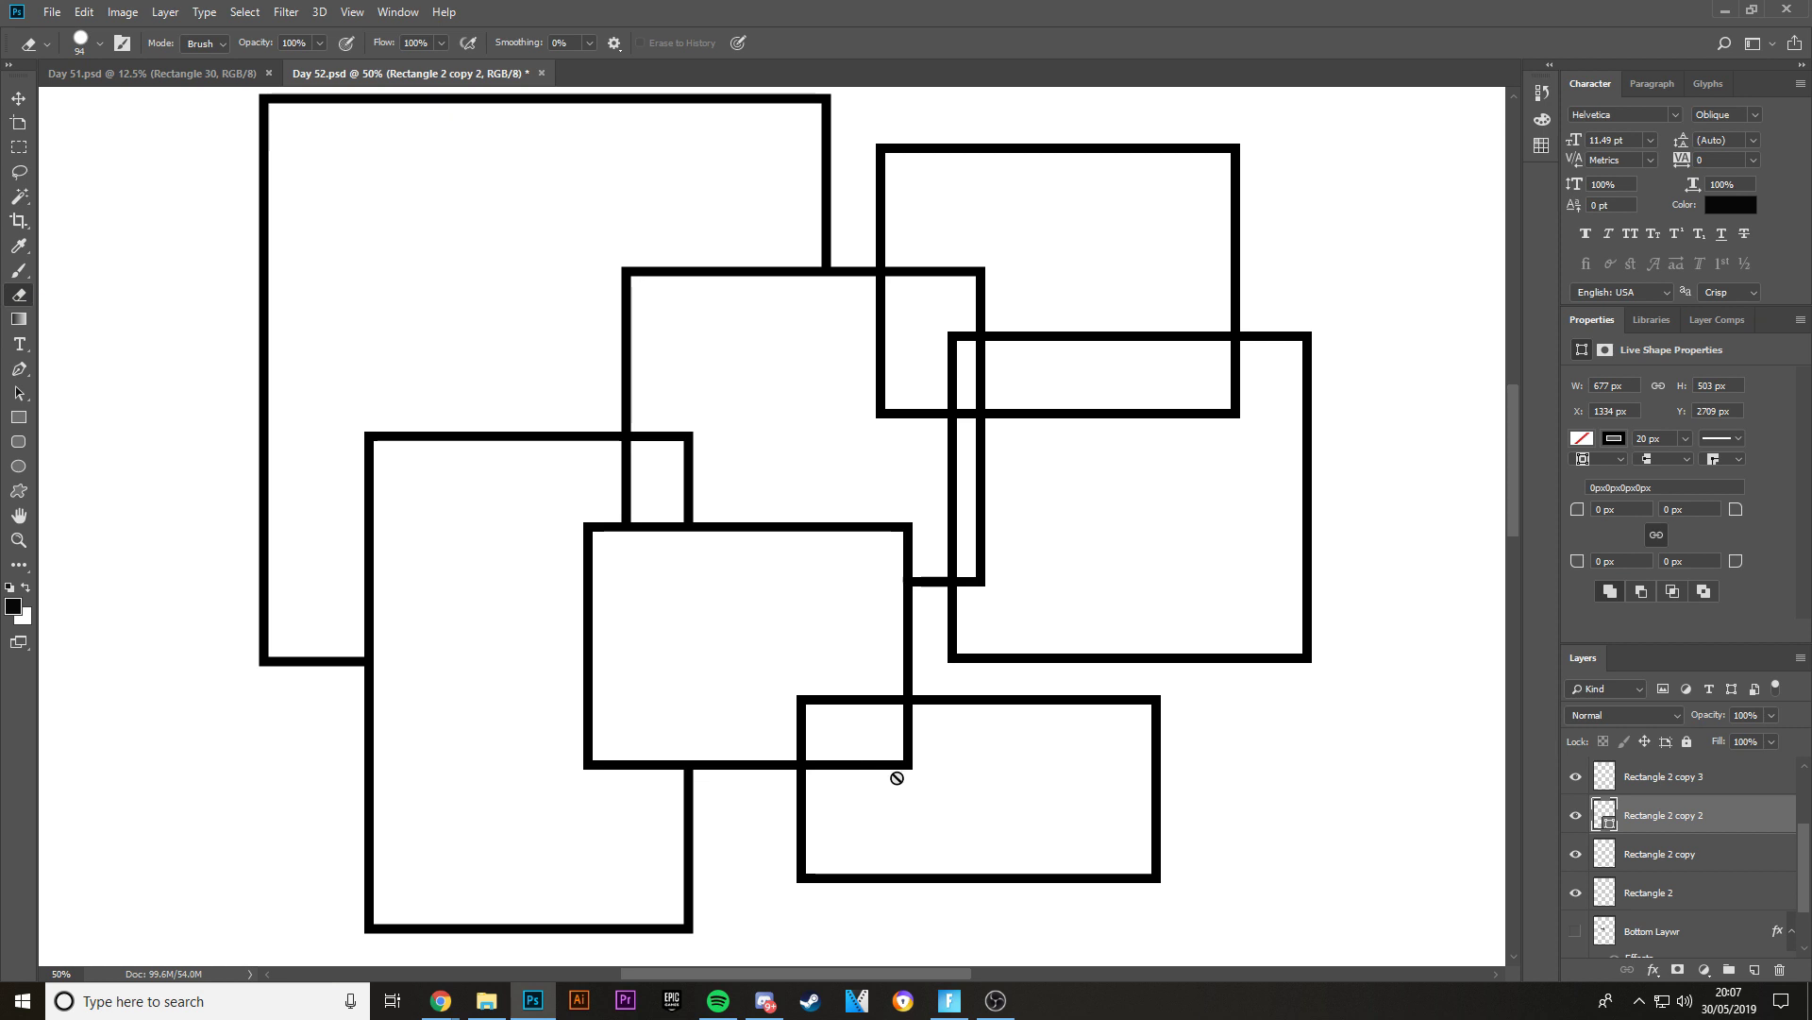
{"action": "left_click", "coordinate": [1003, 729]}
{"action": "left_click", "coordinate": [908, 372]}
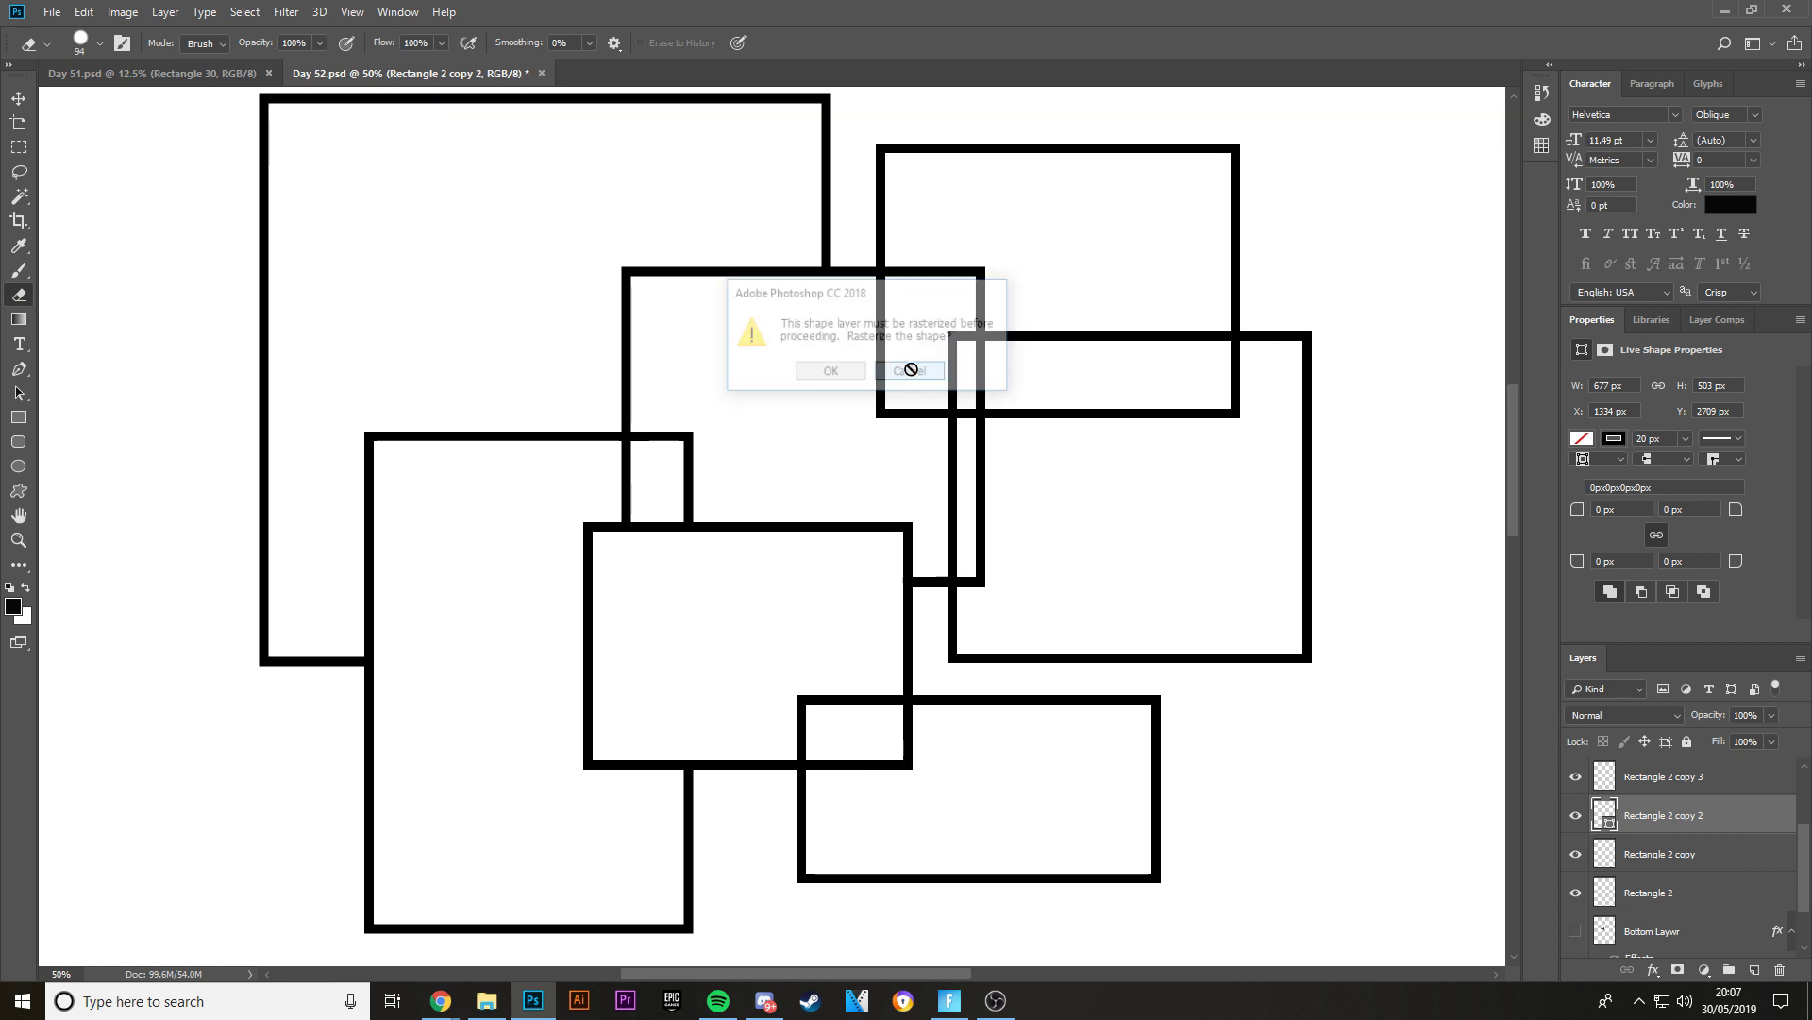
{"action": "left_click", "coordinate": [913, 687]}
{"action": "left_click", "coordinate": [846, 376]}
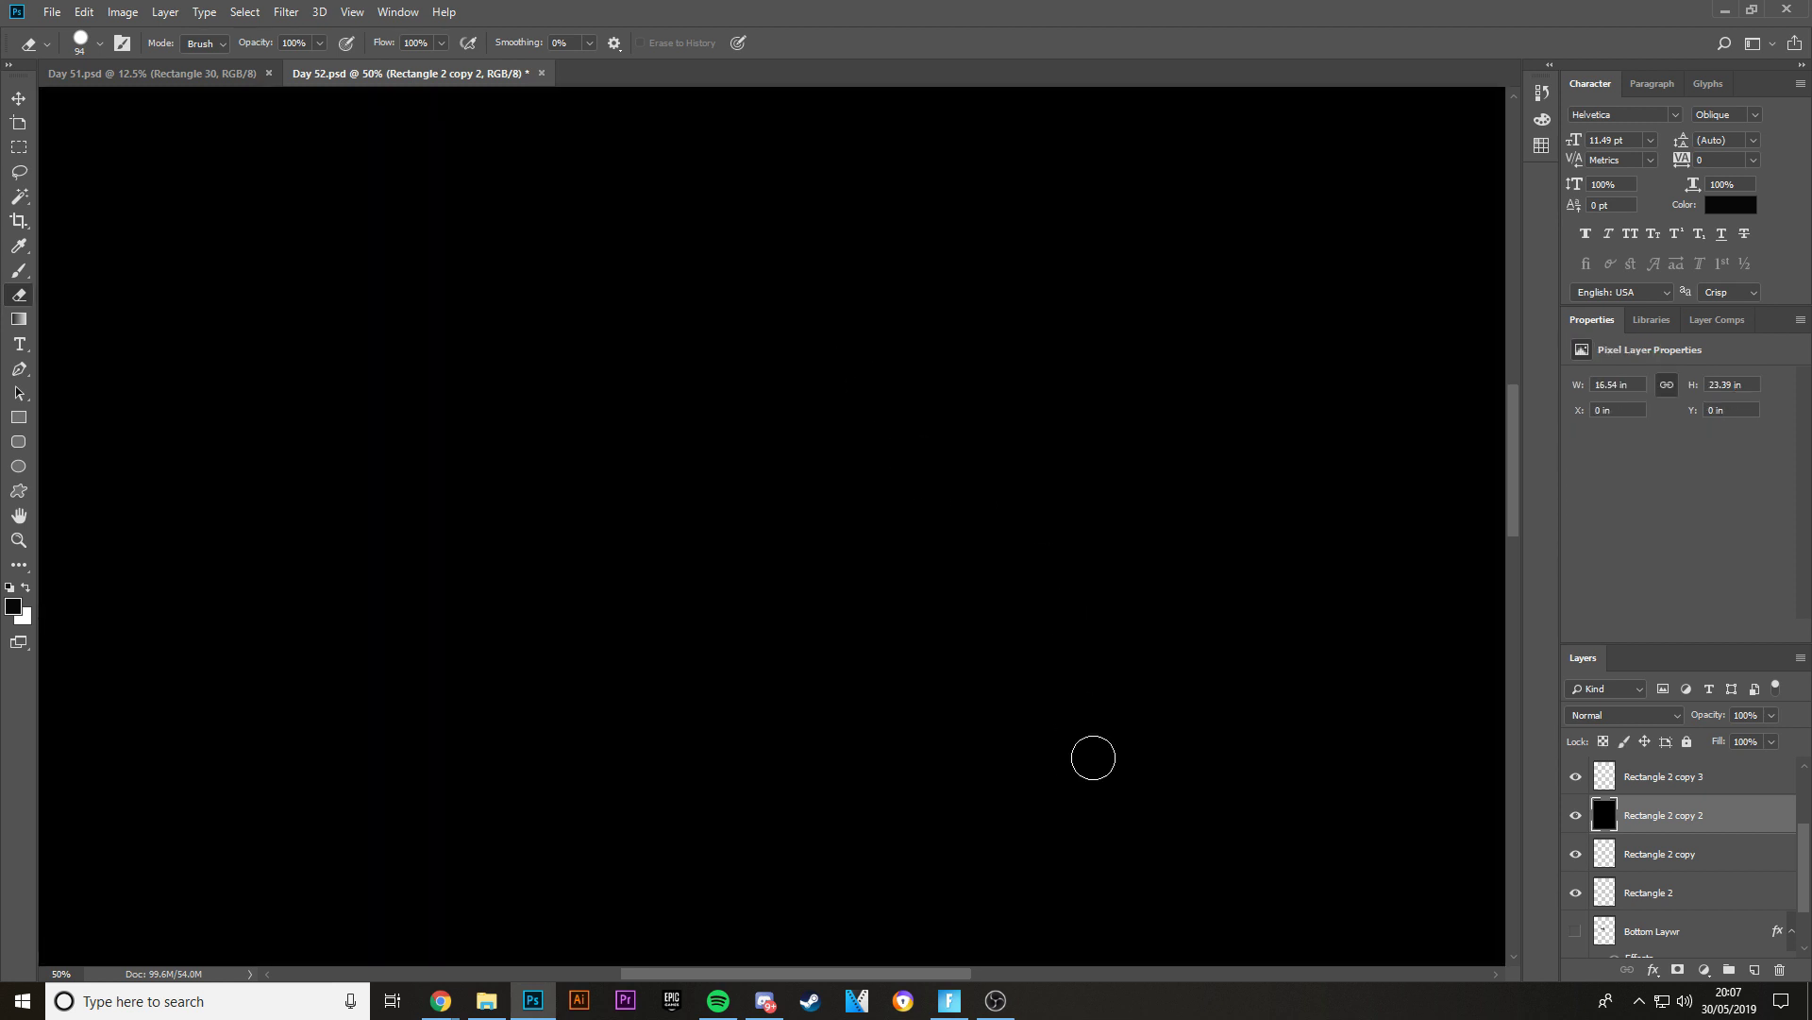
- Undo the black fill, rasterize Rectangle 2 copy 2, and erase its overlapping bottom-right corner
{"action": "key", "text": "ctrl+z"}
{"action": "right_click", "coordinate": [1652, 814]}
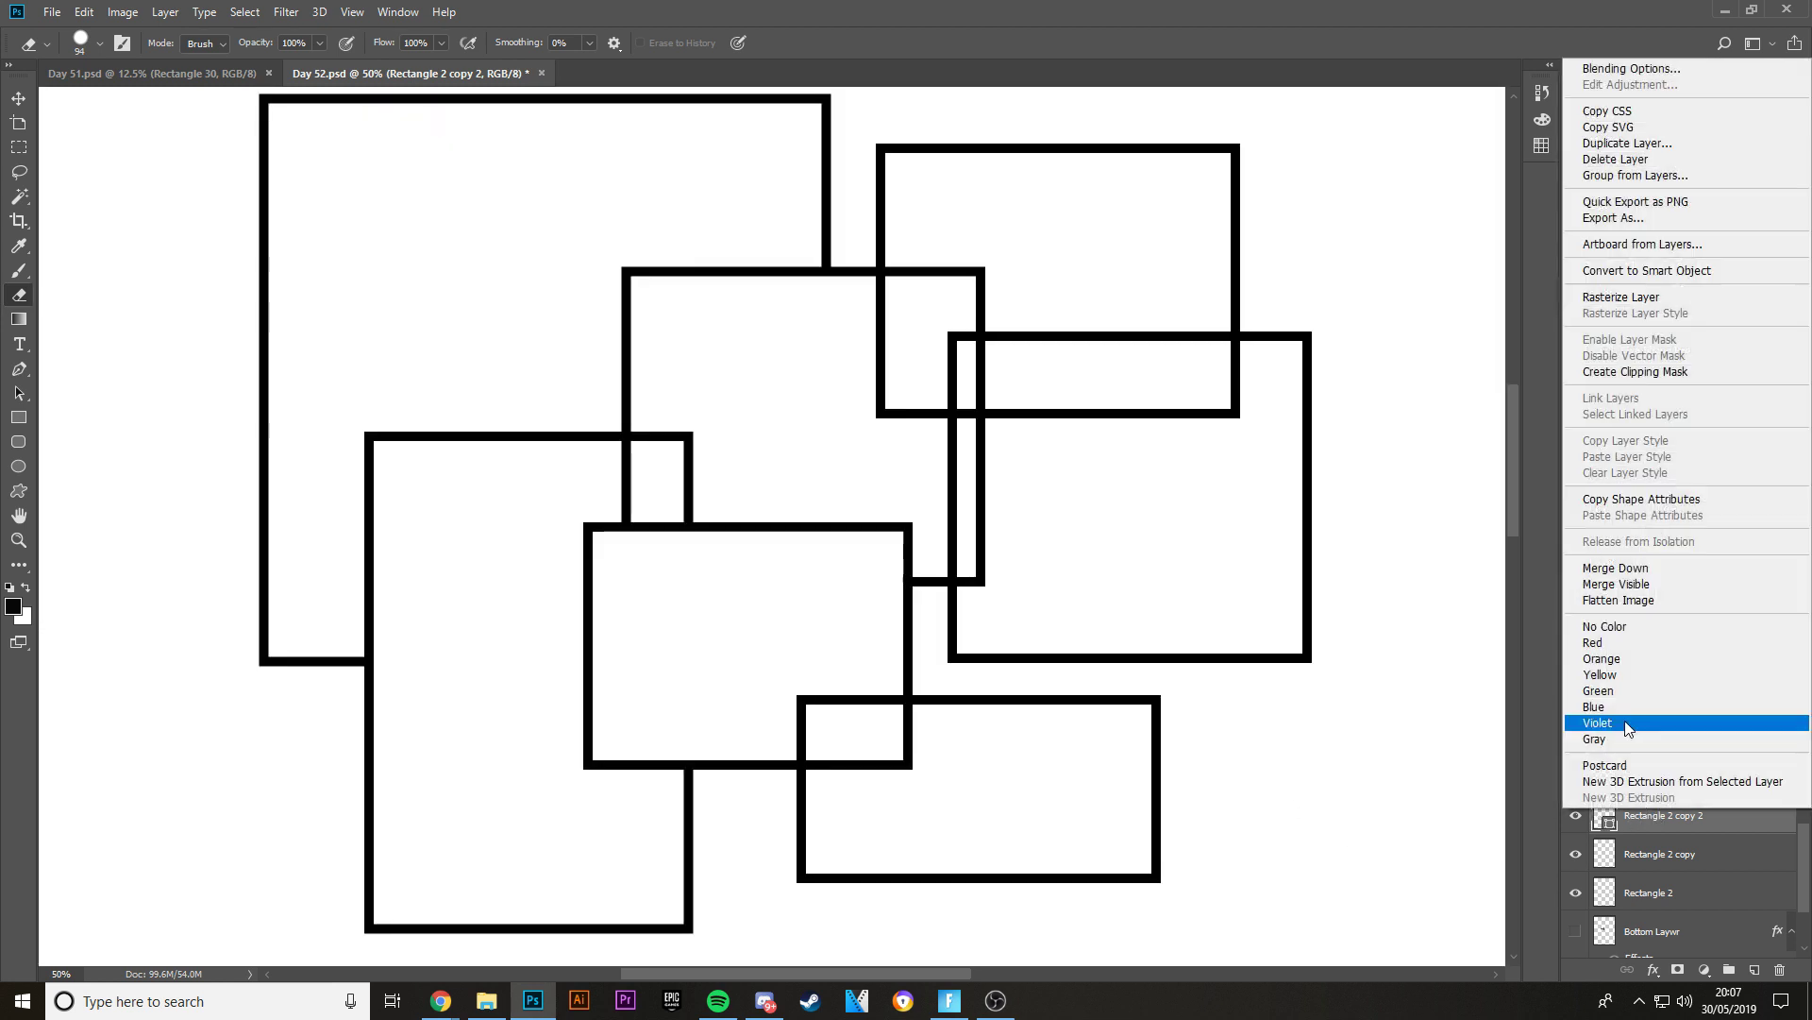
{"action": "left_click", "coordinate": [1620, 298]}
{"action": "mouse_move", "coordinate": [897, 768]}
{"action": "left_mouse_down"}
{"action": "mouse_move", "coordinate": [911, 723]}
{"action": "mouse_move", "coordinate": [827, 762]}
{"action": "left_mouse_up"}
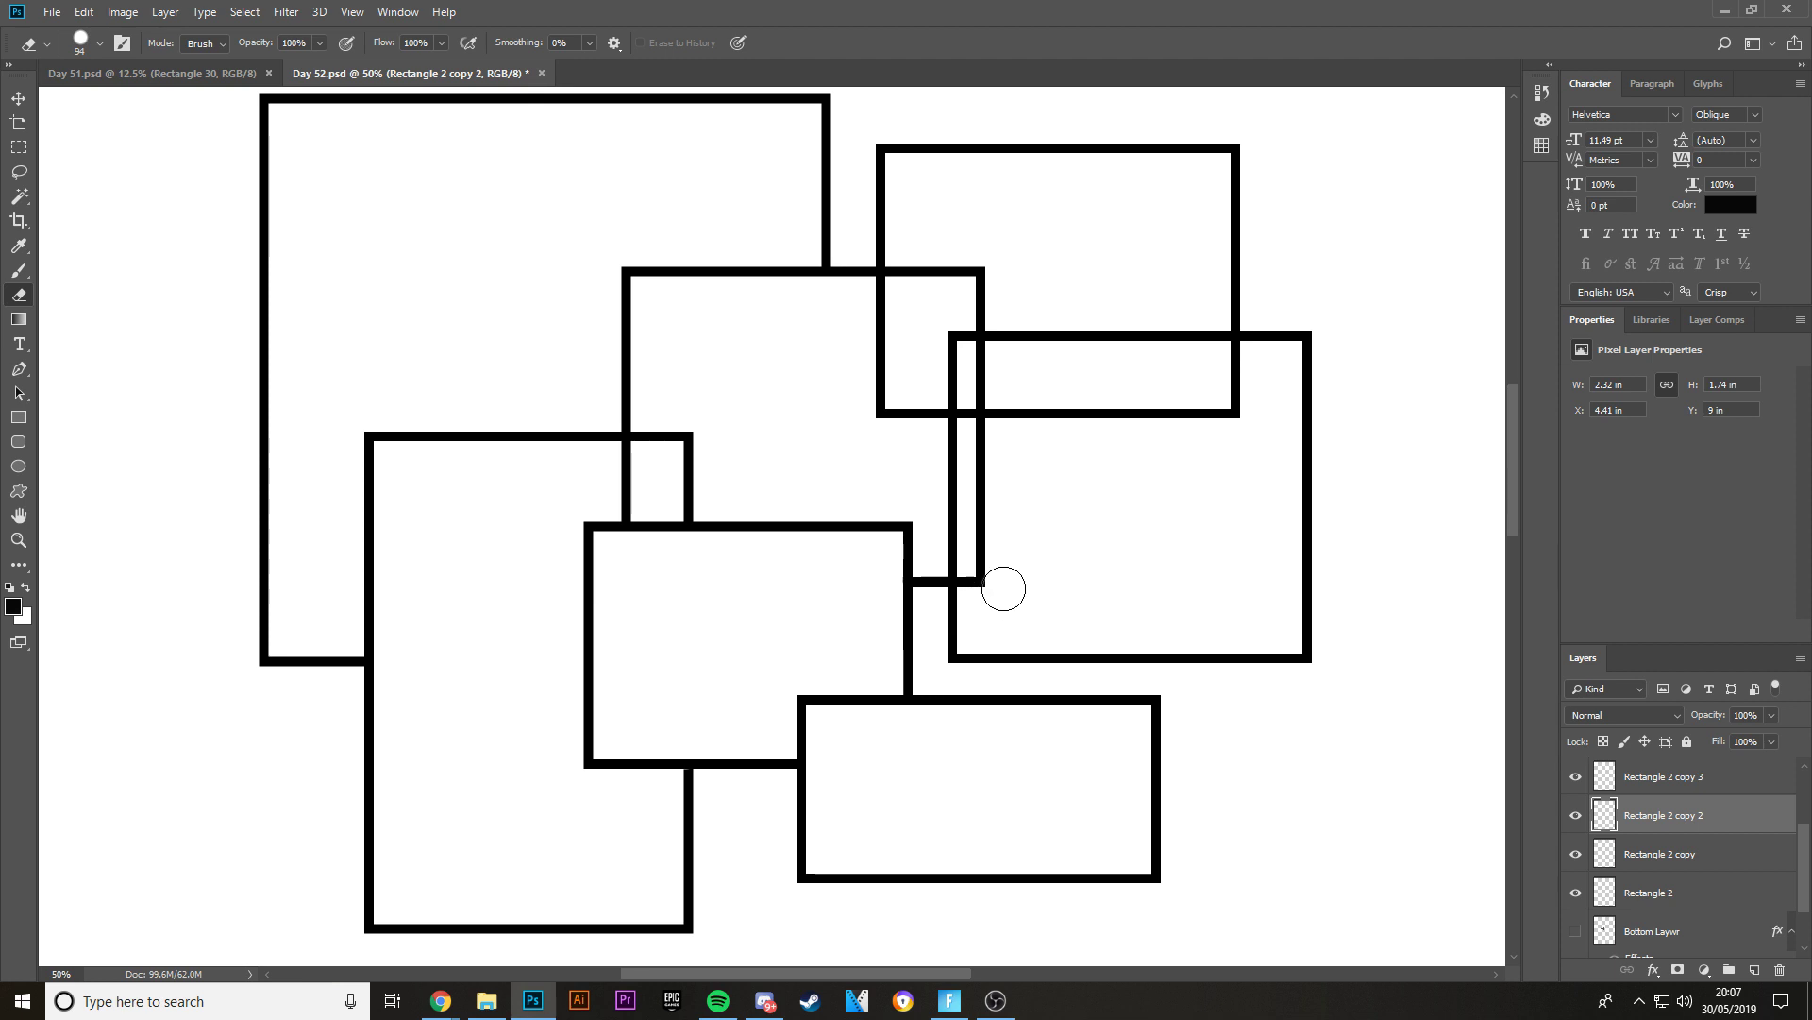
- Erase Rectangle 2 copy 3's line crossing inside the lower-left rectangle
{"action": "left_click", "coordinate": [27, 98]}
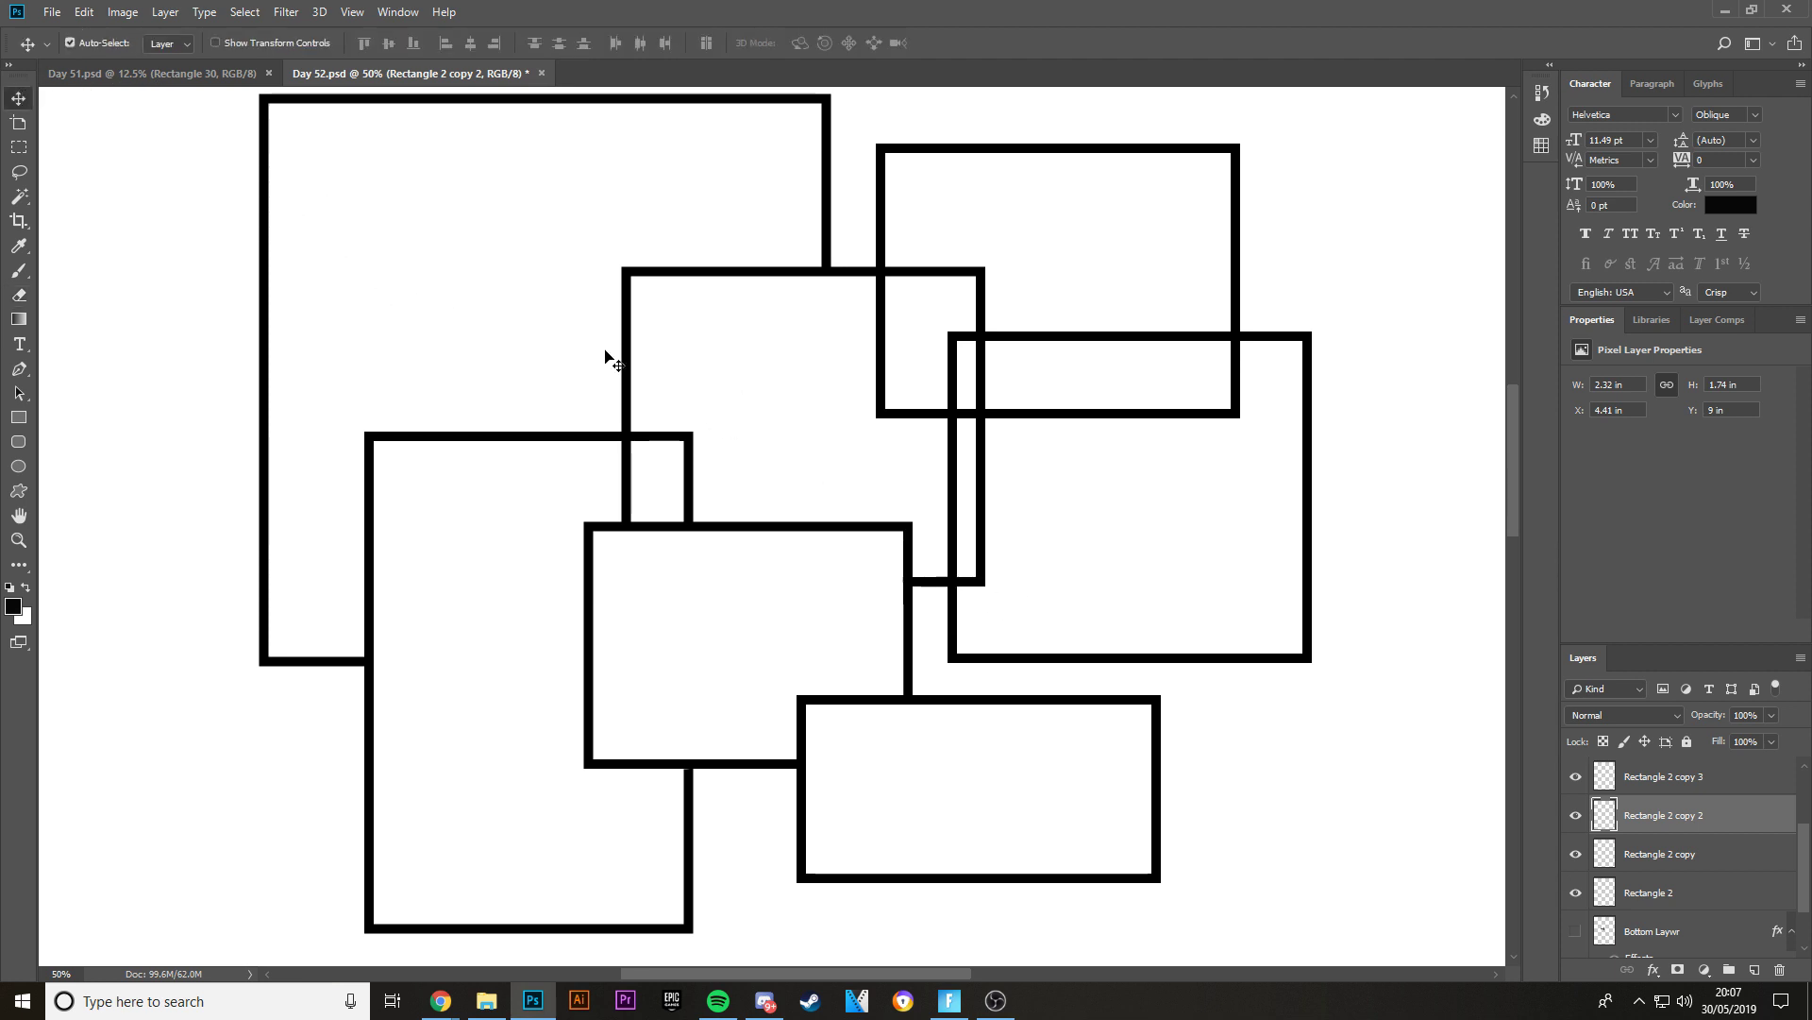
{"action": "left_click", "coordinate": [628, 474]}
{"action": "left_click", "coordinate": [19, 295]}
{"action": "left_click_drag", "start_coordinate": [619, 534], "coordinate": [627, 457]}
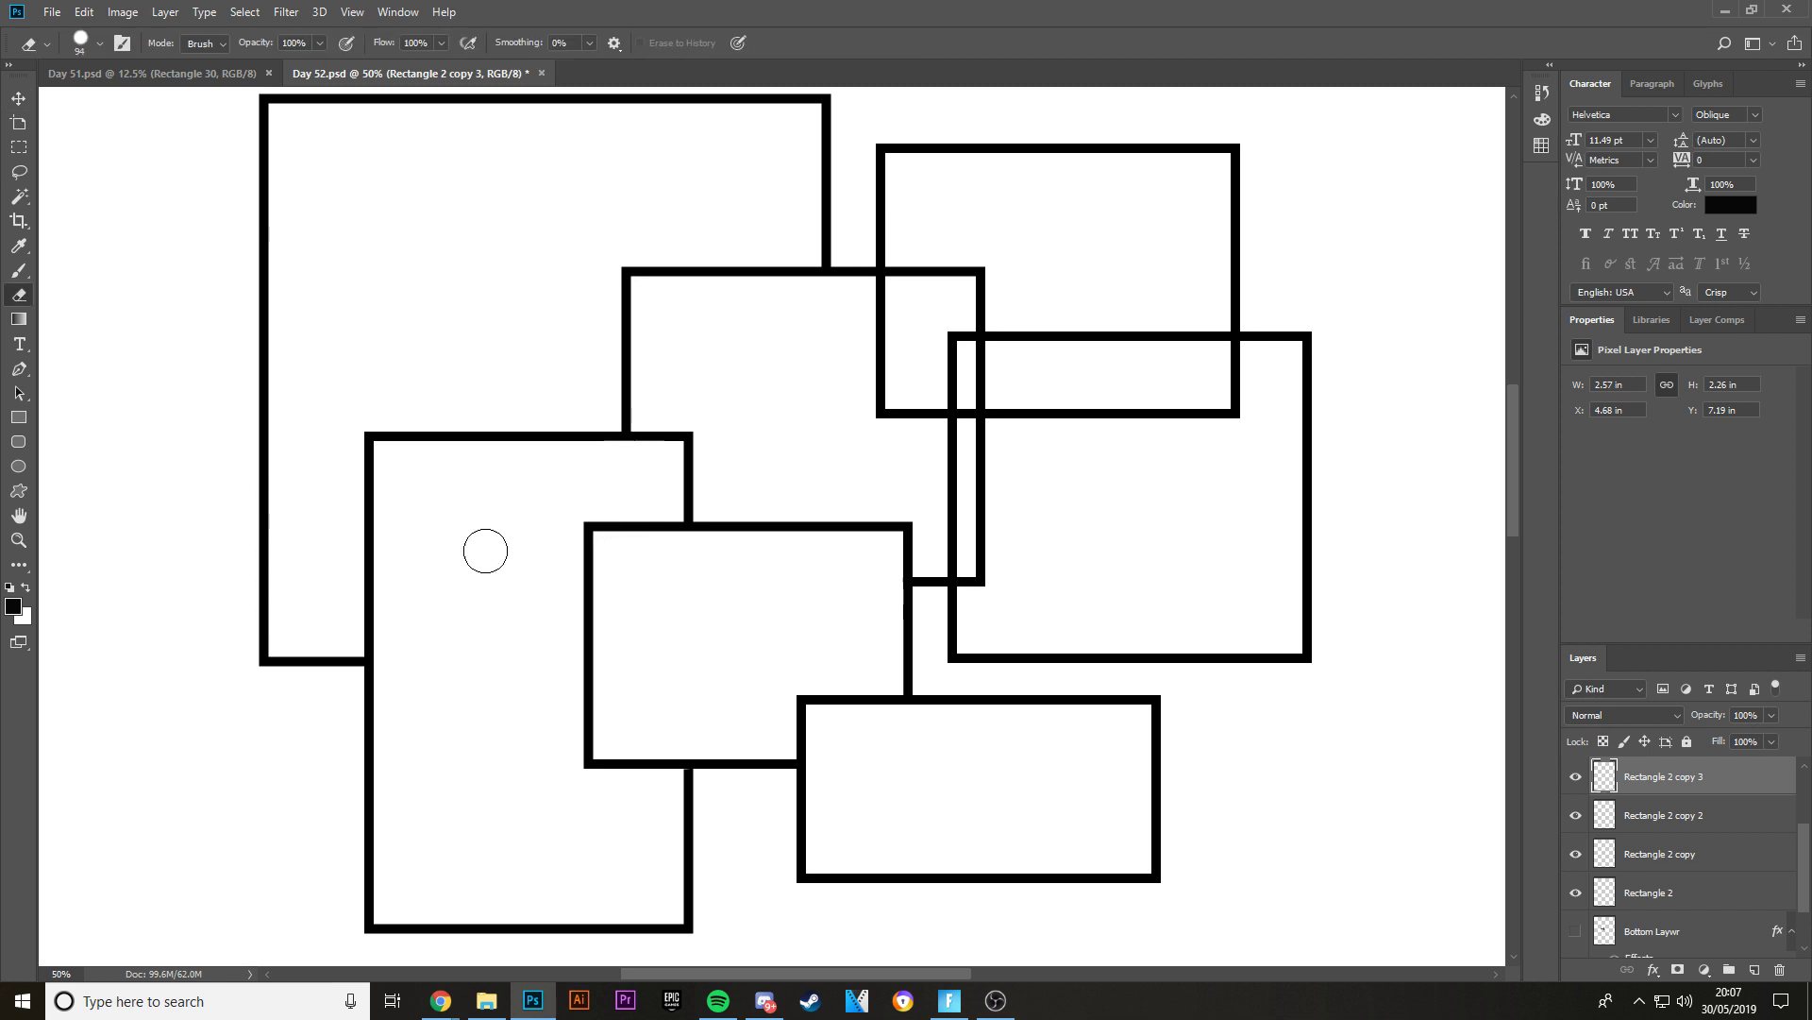
{"action": "left_click", "coordinate": [22, 102]}
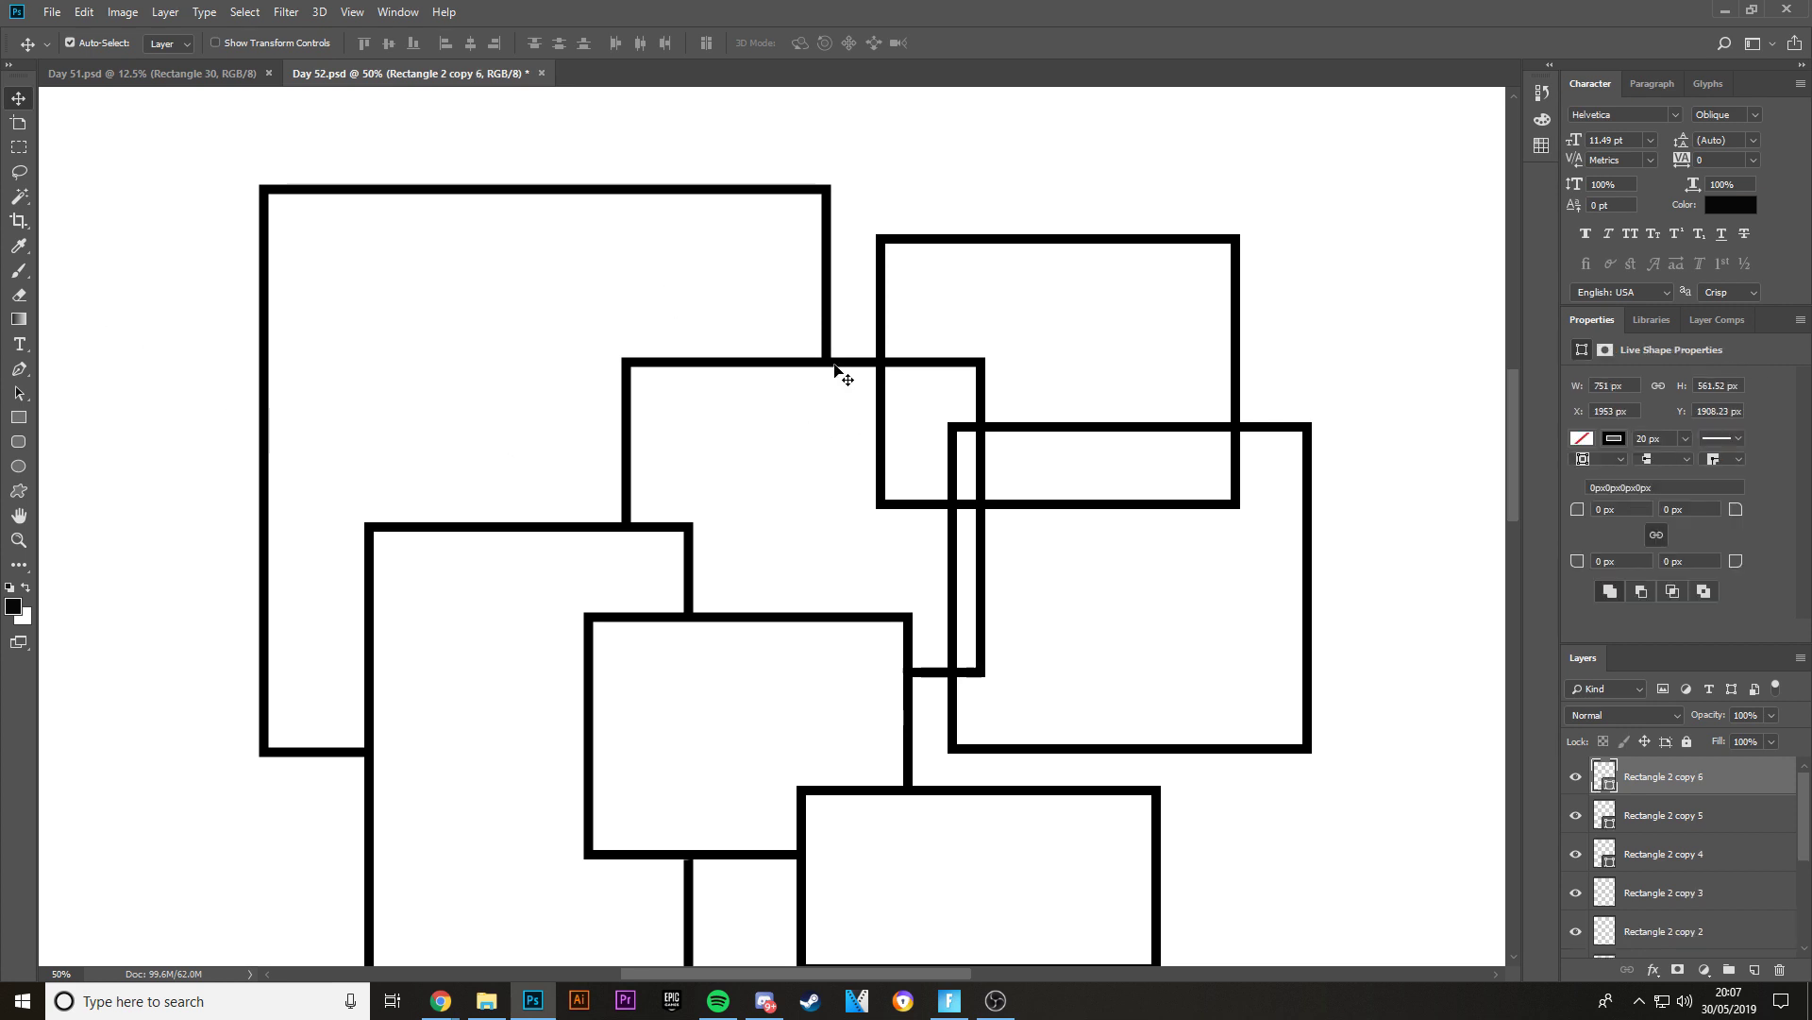
- Erase only the lower part of Rectangle 2 copy 3's vertical line overlapping the right rectangle
{"action": "left_click", "coordinate": [835, 369]}
{"action": "left_click", "coordinate": [19, 294]}
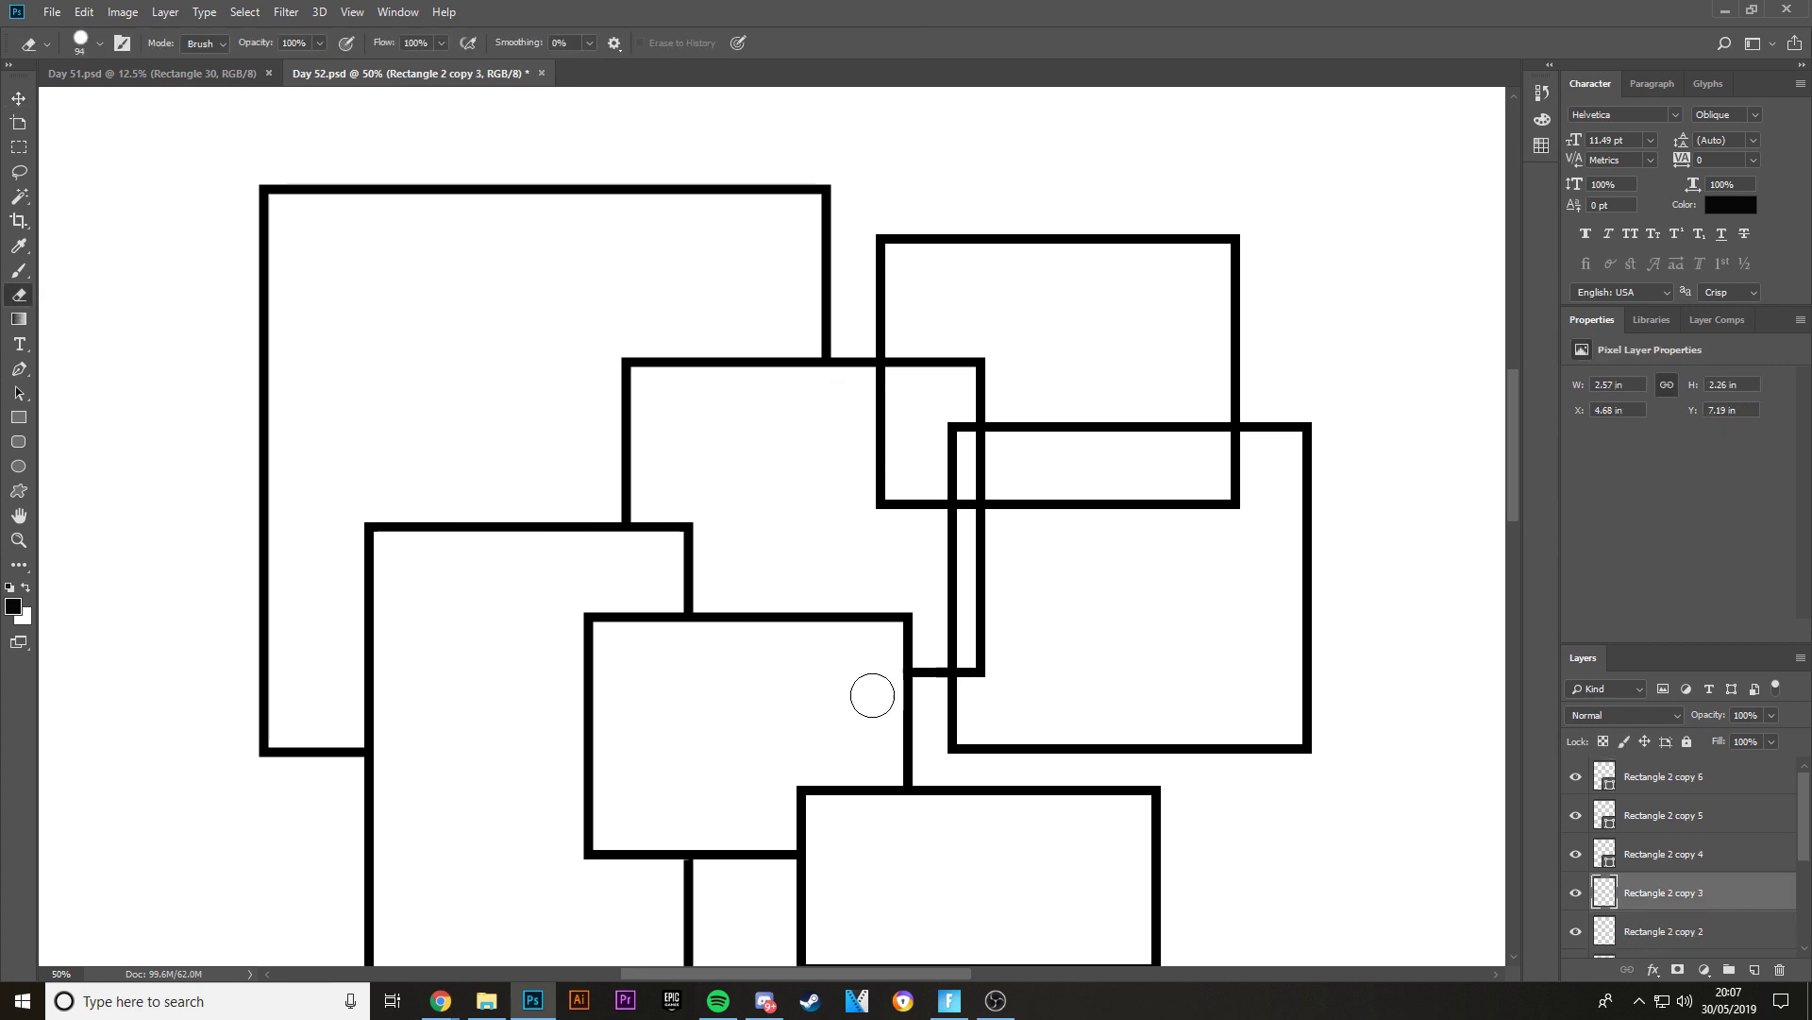
{"action": "mouse_move", "coordinate": [873, 696]}
{"action": "left_mouse_down"}
{"action": "mouse_move", "coordinate": [965, 671]}
{"action": "mouse_move", "coordinate": [943, 669]}
{"action": "mouse_move", "coordinate": [983, 610]}
{"action": "left_mouse_up"}
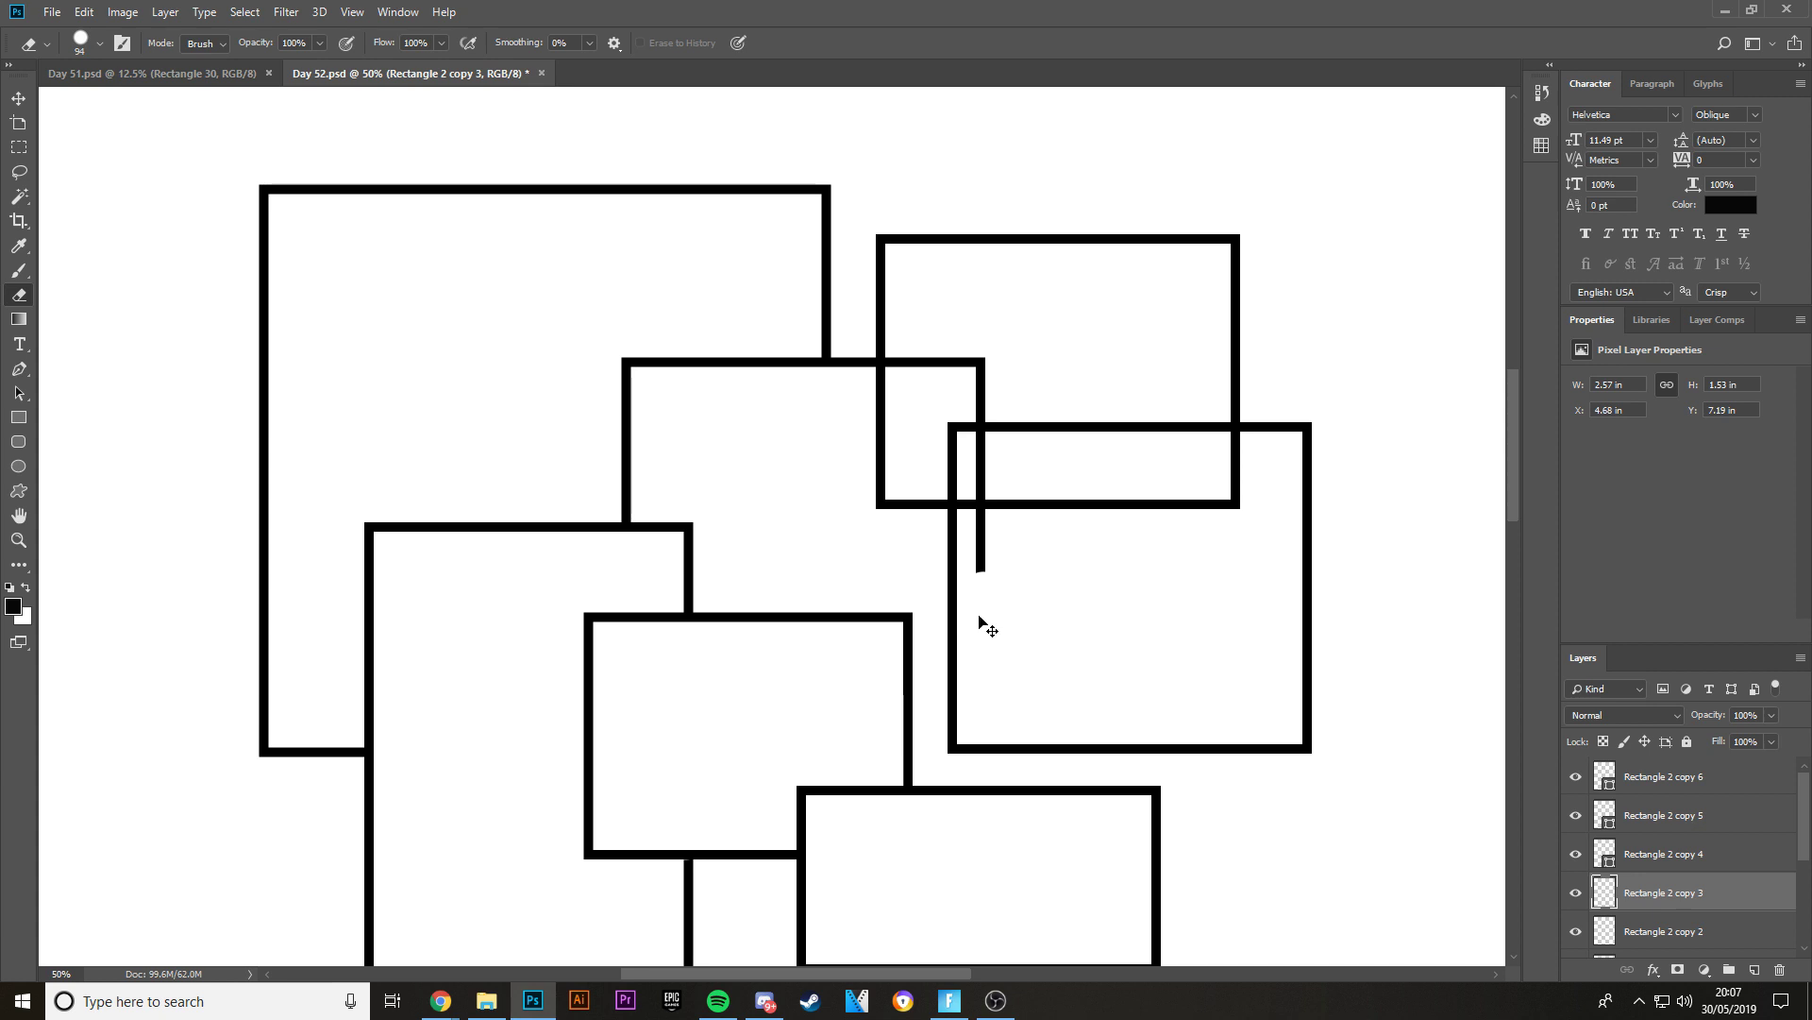
{"action": "key", "text": "ctrl+z"}
{"action": "mouse_move", "coordinate": [976, 680]}
{"action": "left_mouse_down"}
{"action": "mouse_move", "coordinate": [994, 527]}
{"action": "mouse_move", "coordinate": [977, 527]}
{"action": "mouse_move", "coordinate": [982, 450]}
{"action": "left_mouse_up"}
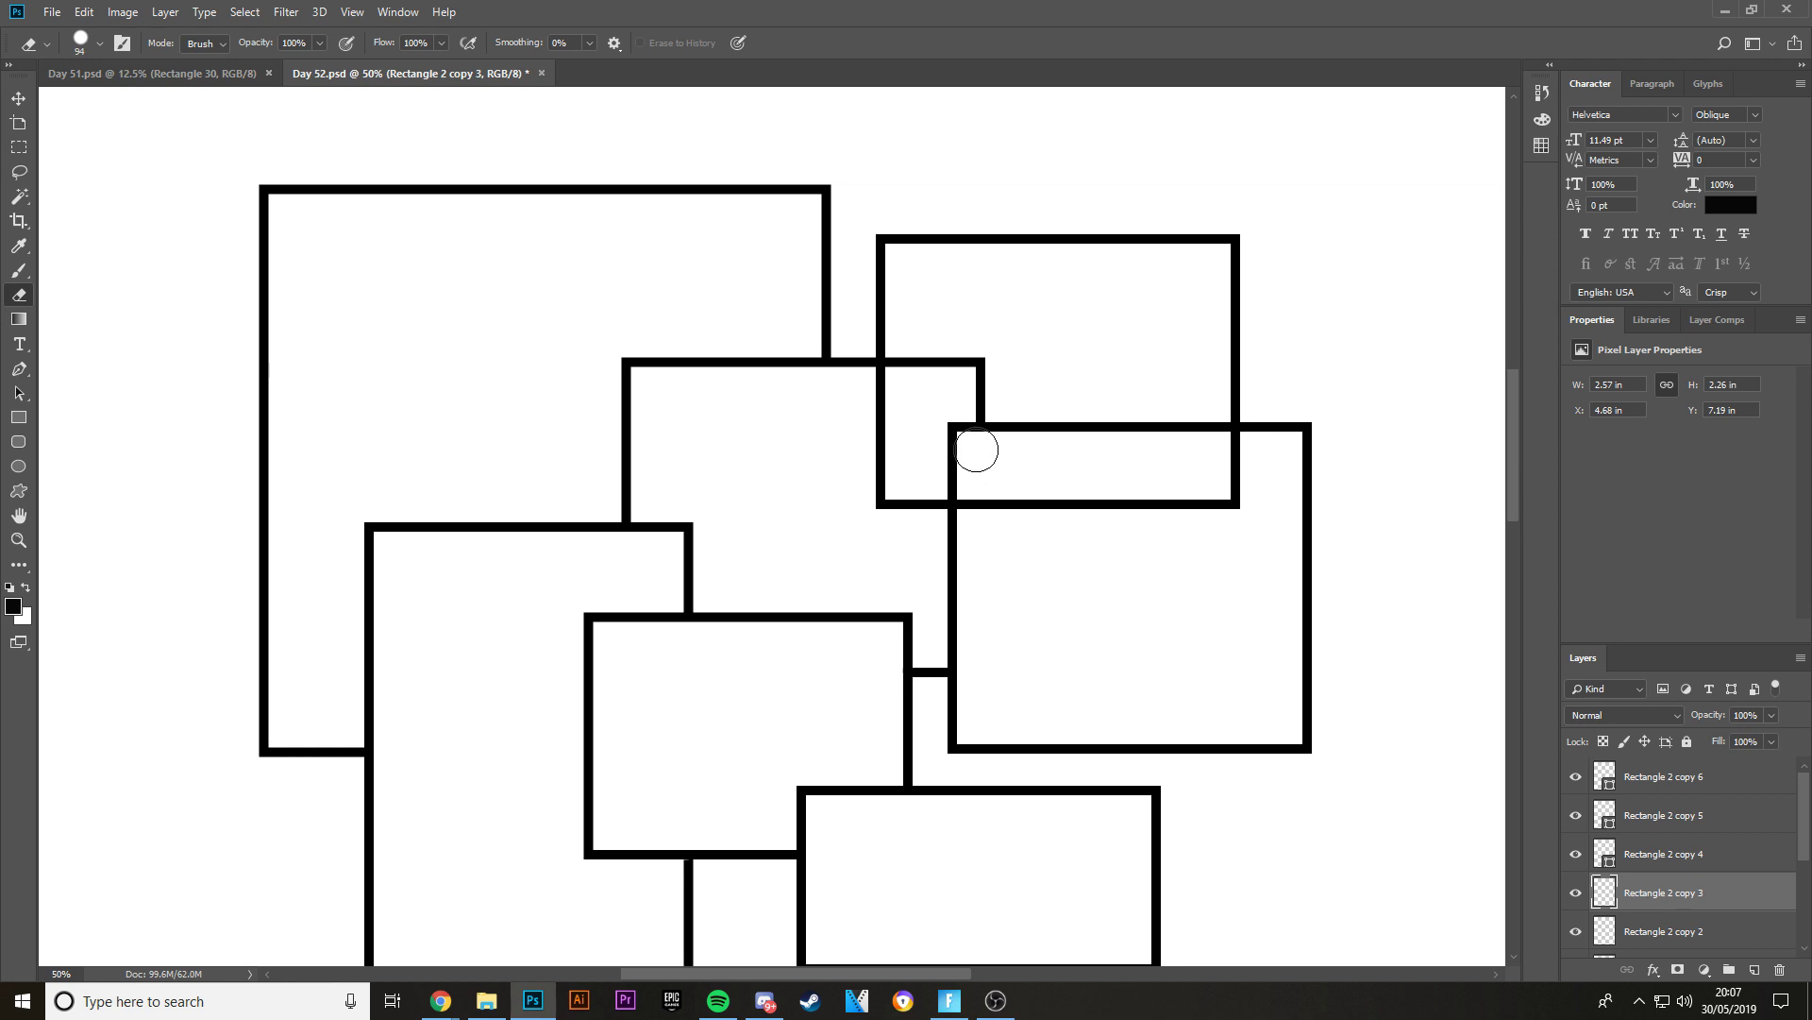
- Rasterize Rectangle 2 copy 6 and erase its edges overlapping the front rectangle
{"action": "left_click", "coordinate": [26, 97]}
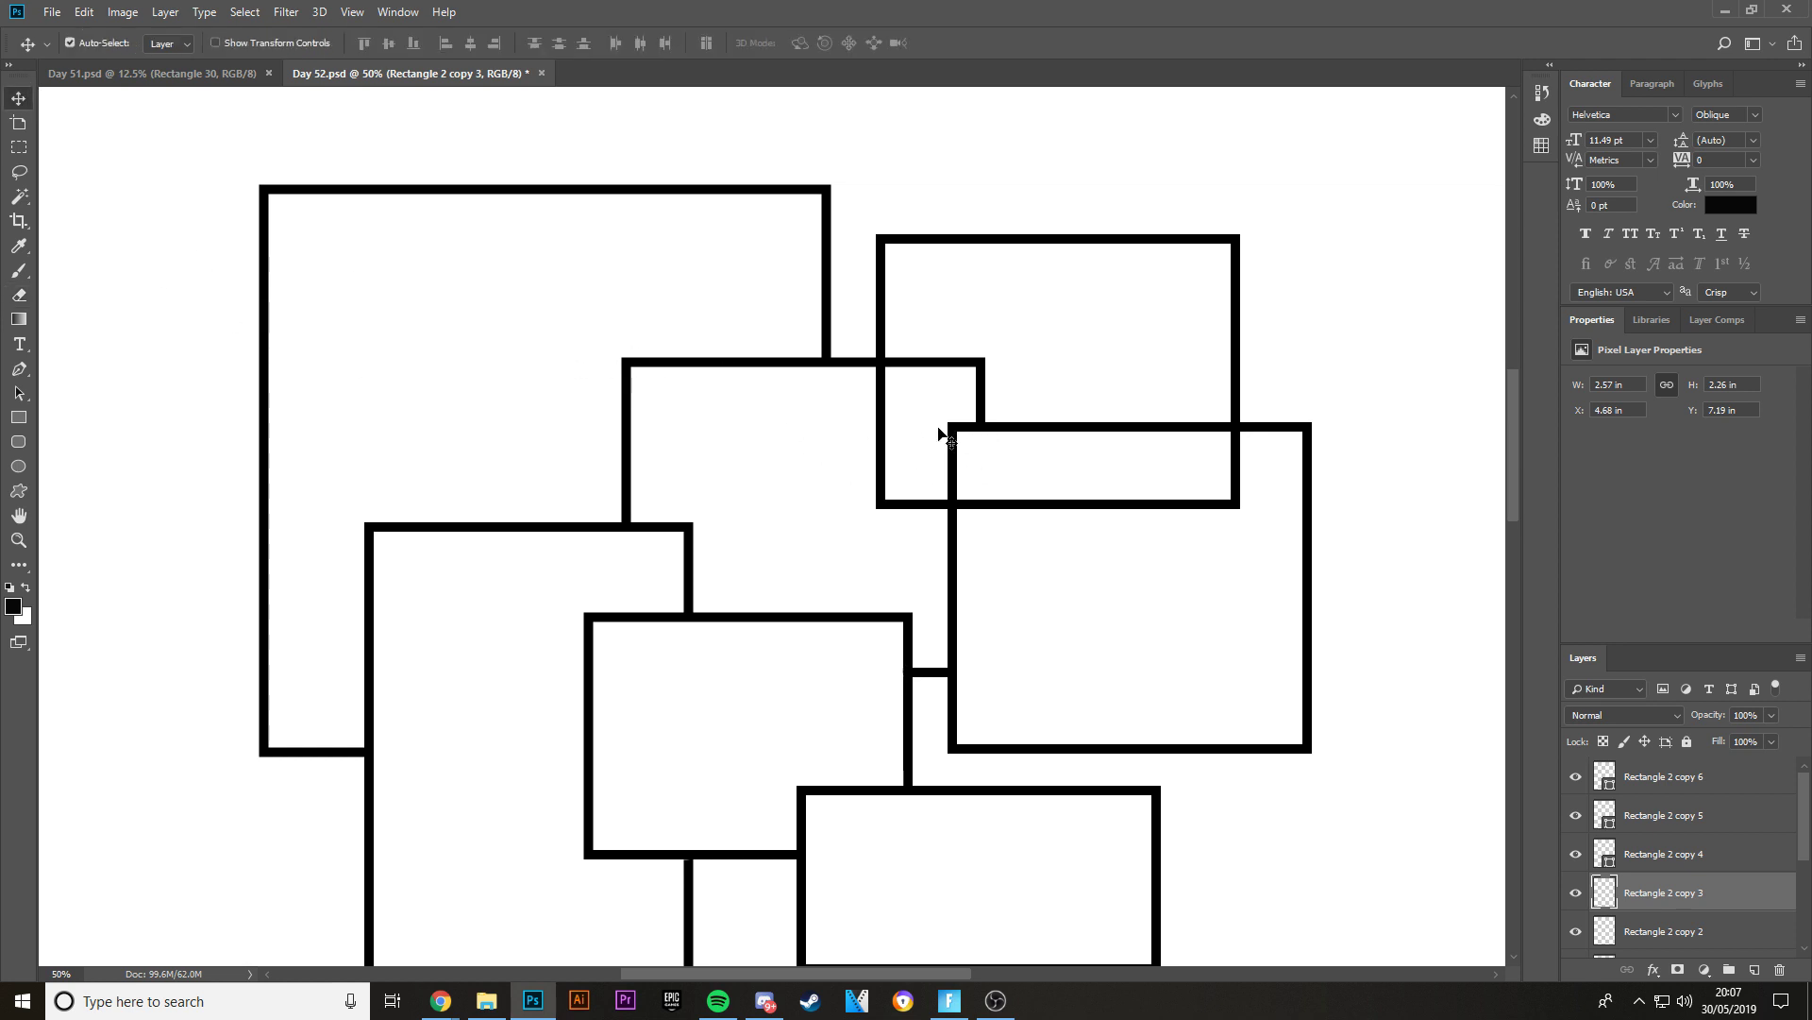
{"action": "left_click", "coordinate": [880, 477]}
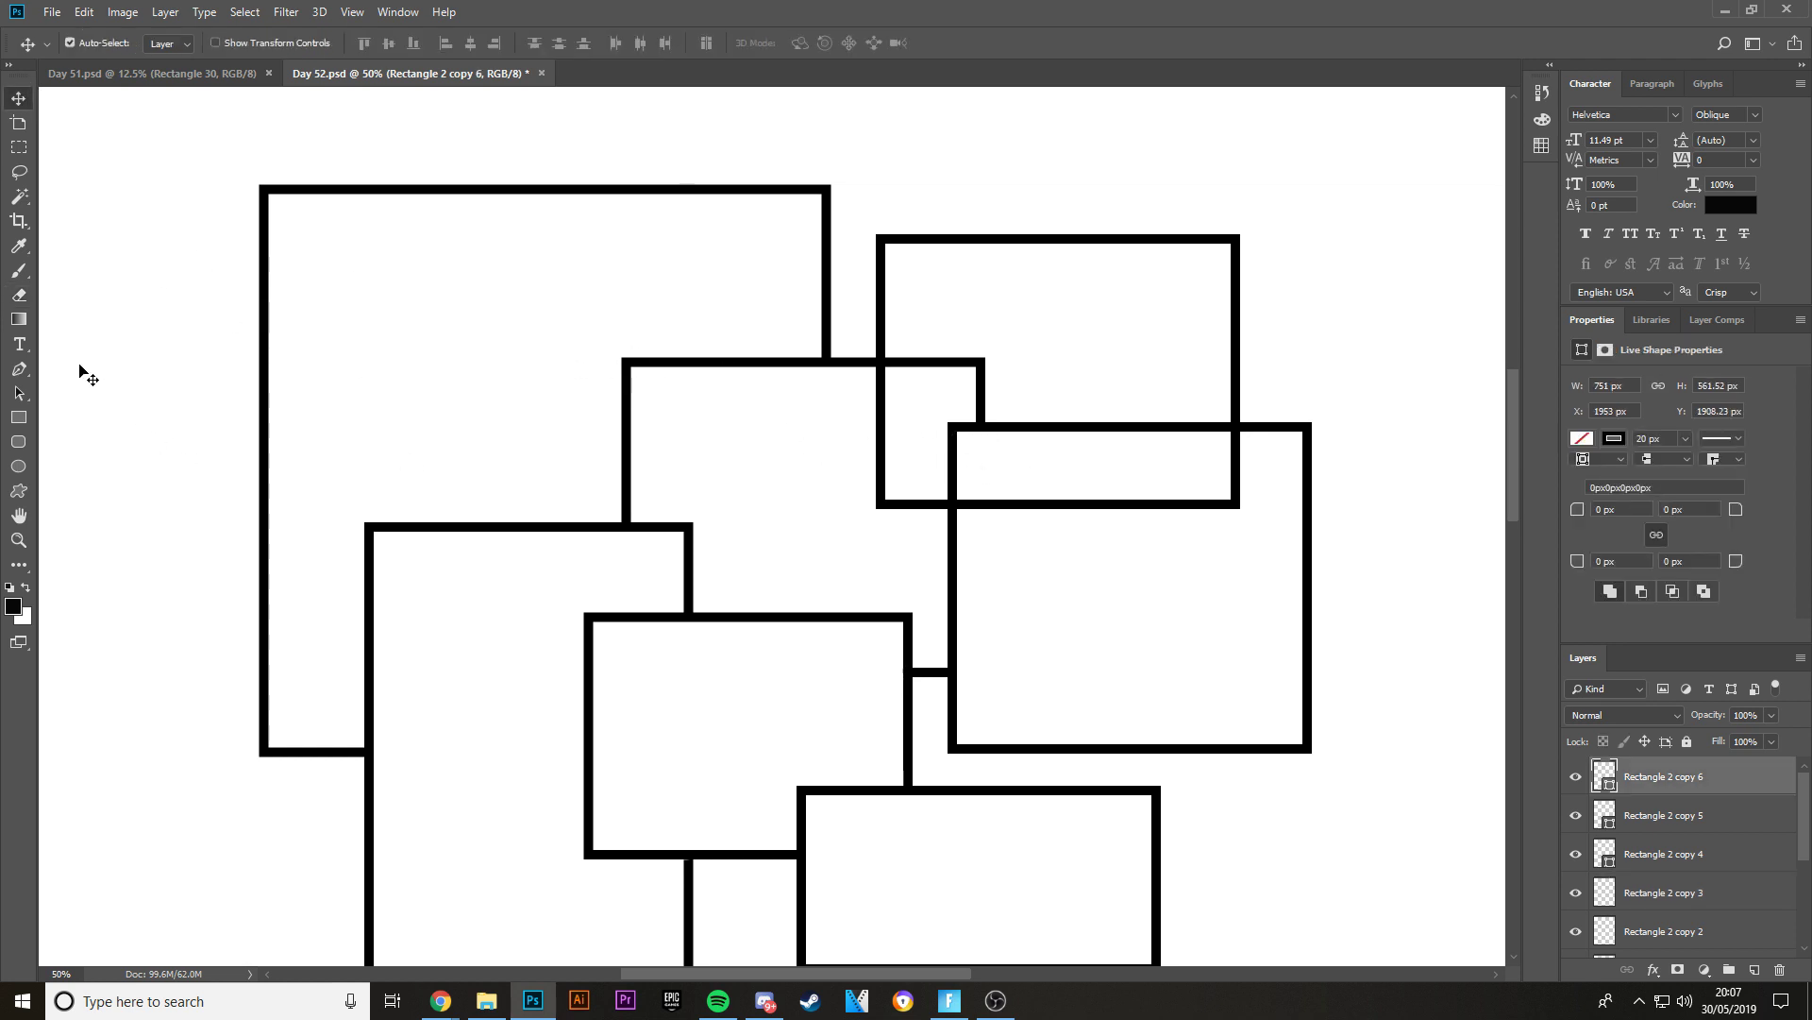
{"action": "left_click", "coordinate": [17, 294]}
{"action": "right_click", "coordinate": [1692, 778]}
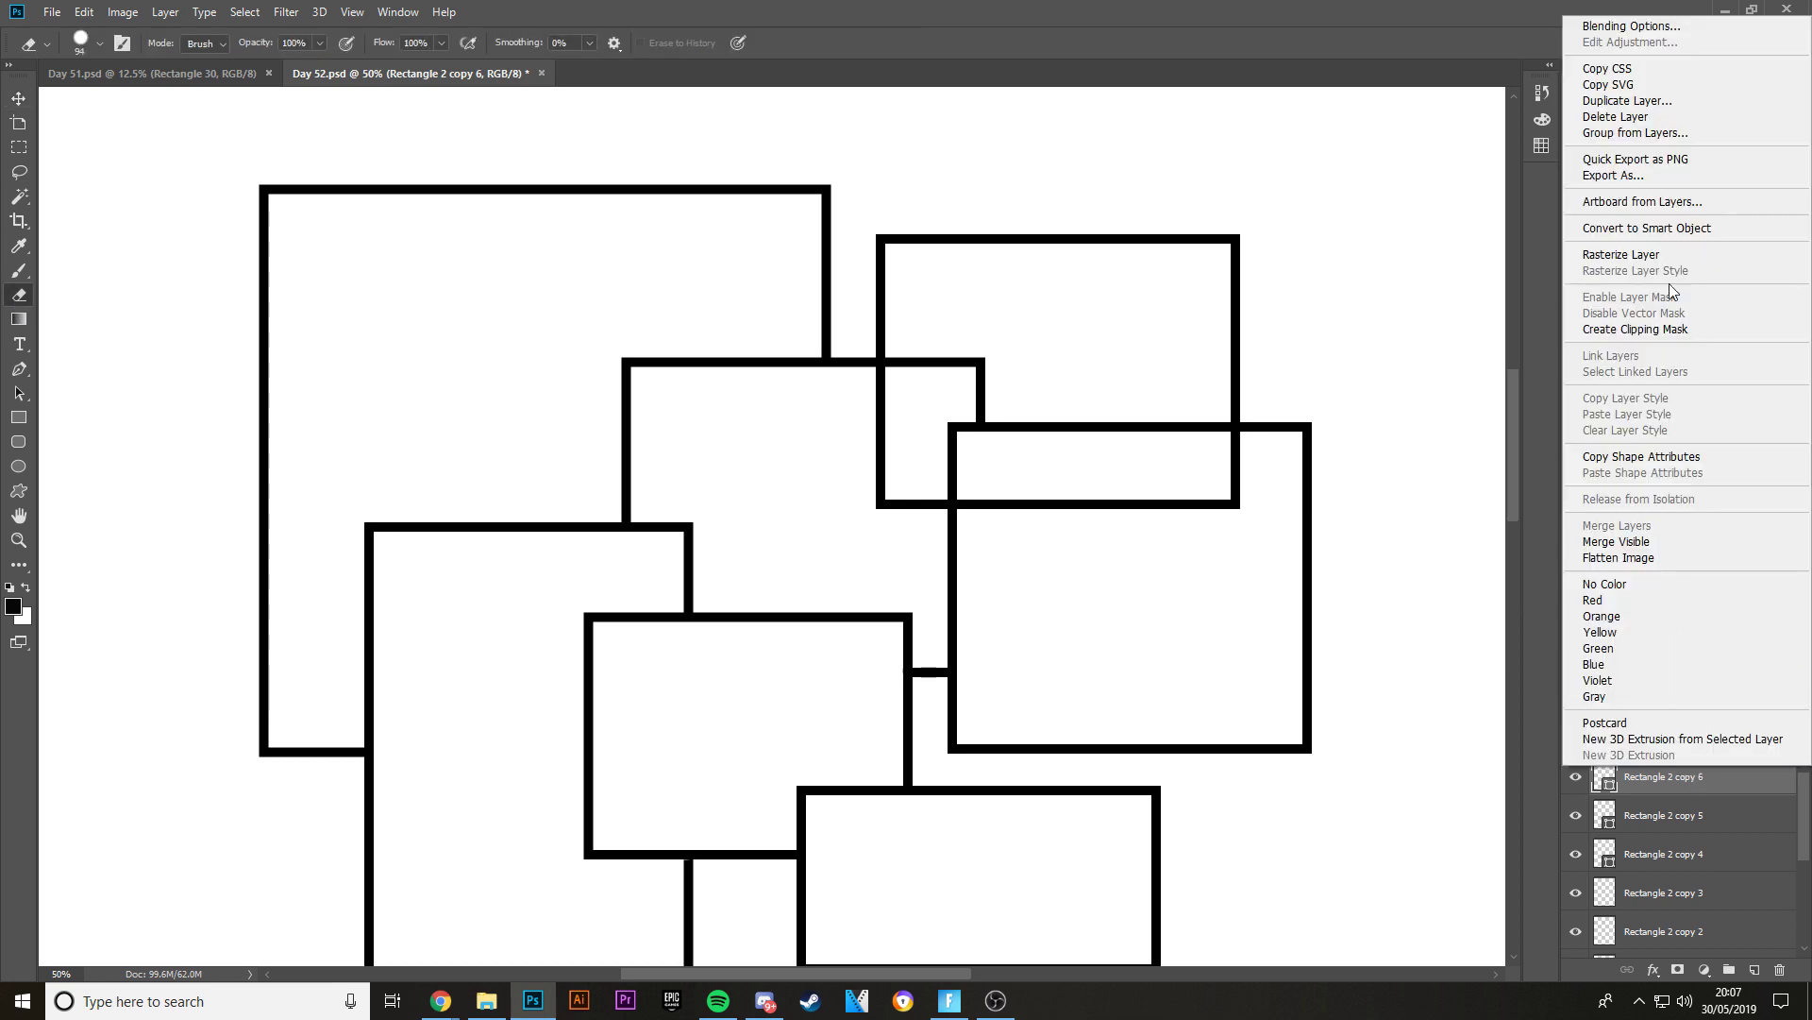
{"action": "left_click", "coordinate": [1645, 253]}
{"action": "mouse_move", "coordinate": [879, 379]}
{"action": "left_mouse_down"}
{"action": "mouse_move", "coordinate": [891, 506]}
{"action": "mouse_move", "coordinate": [929, 516]}
{"action": "left_mouse_up"}
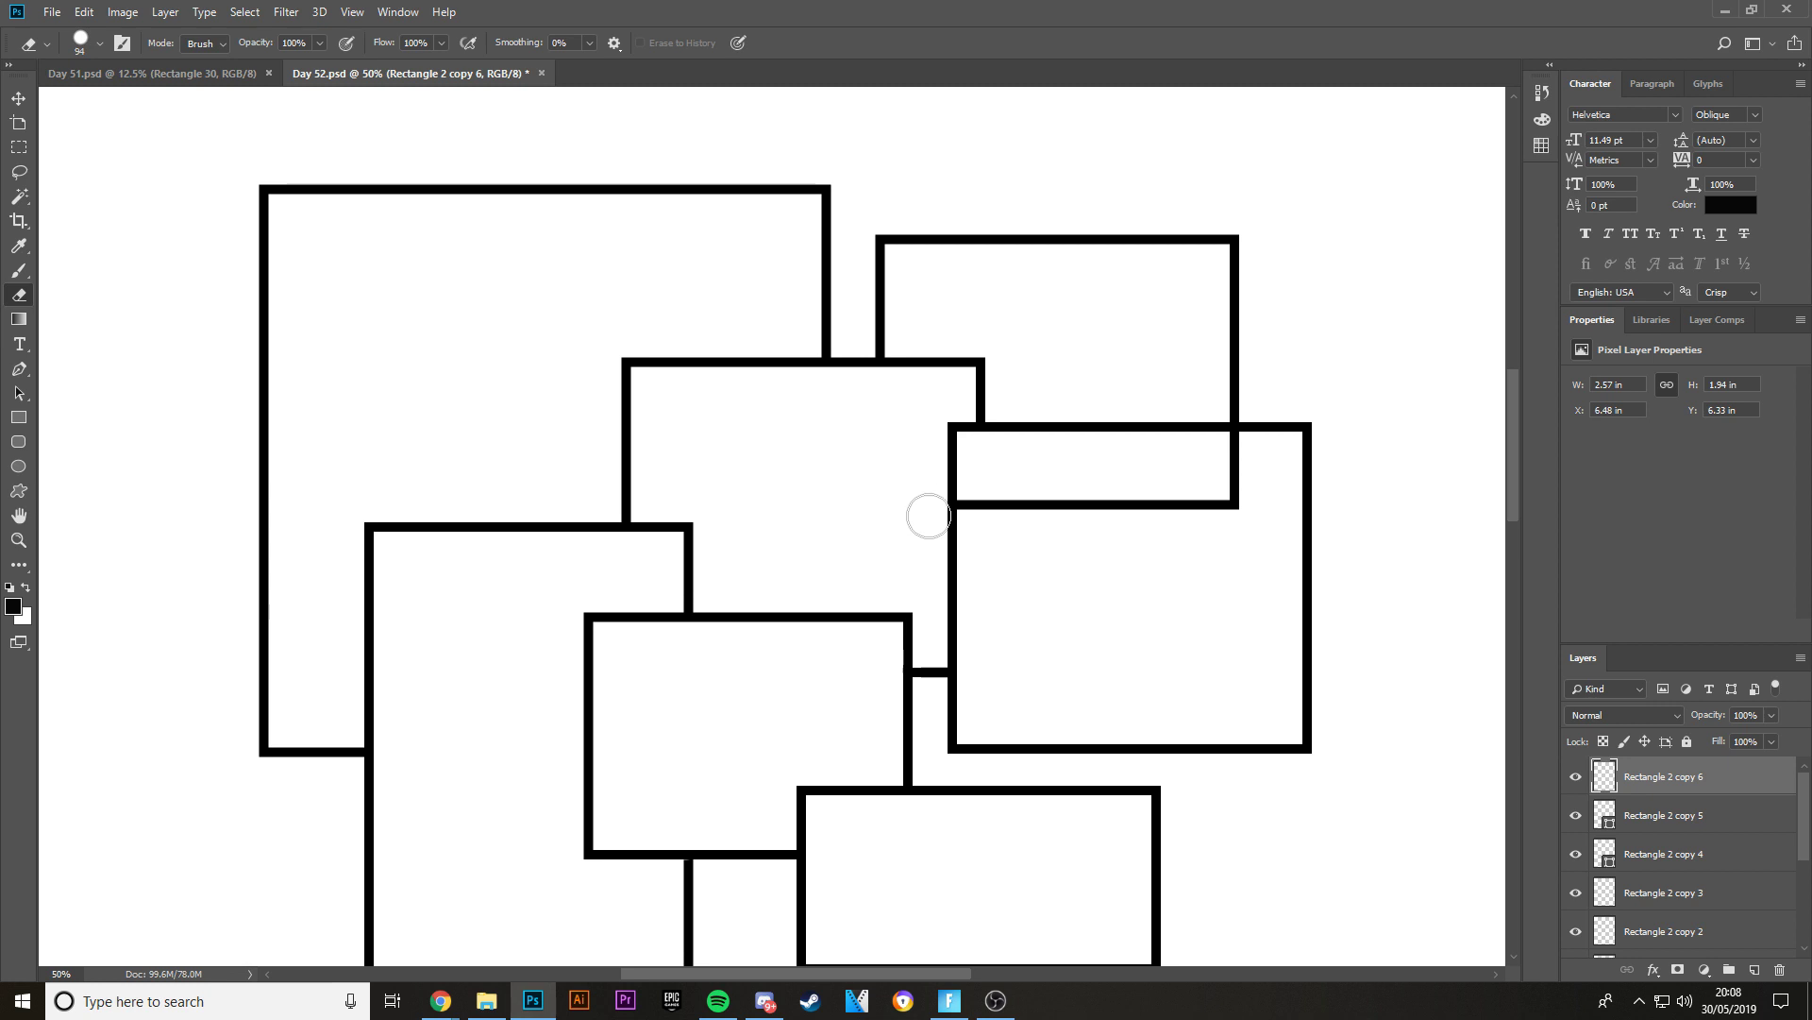
{"action": "left_click", "coordinate": [26, 103]}
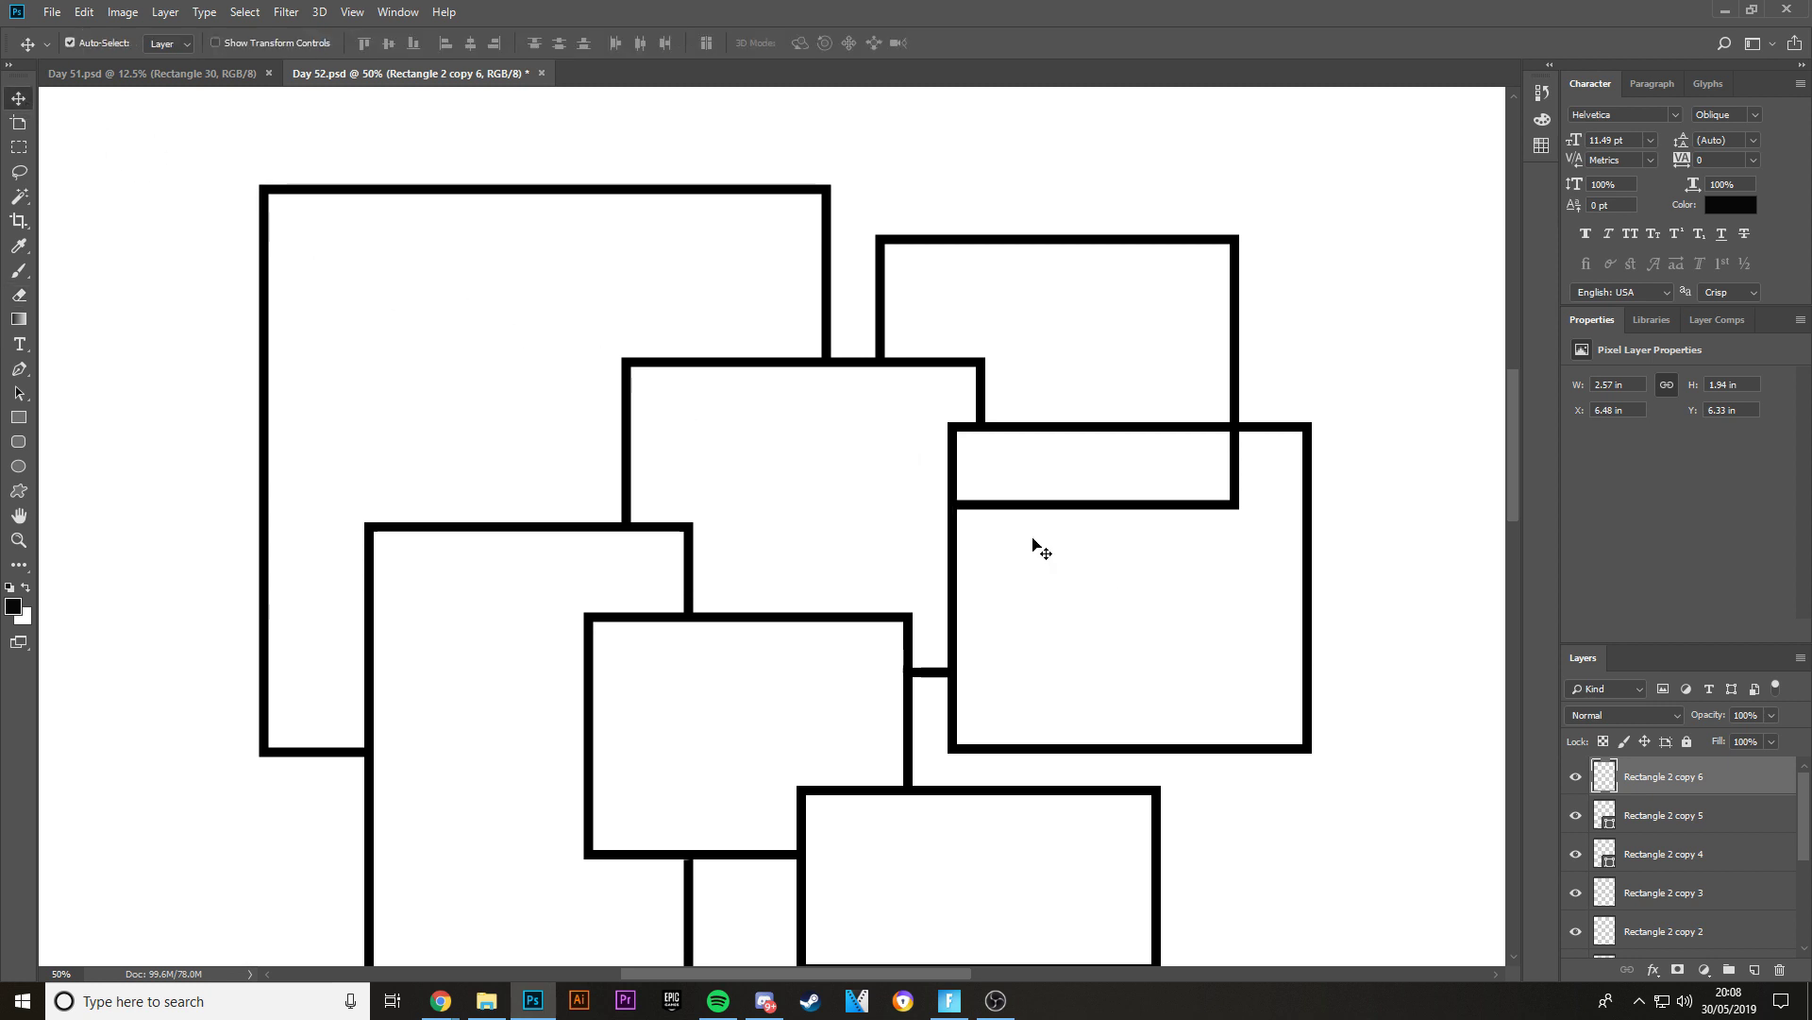
{"action": "left_click", "coordinate": [13, 297]}
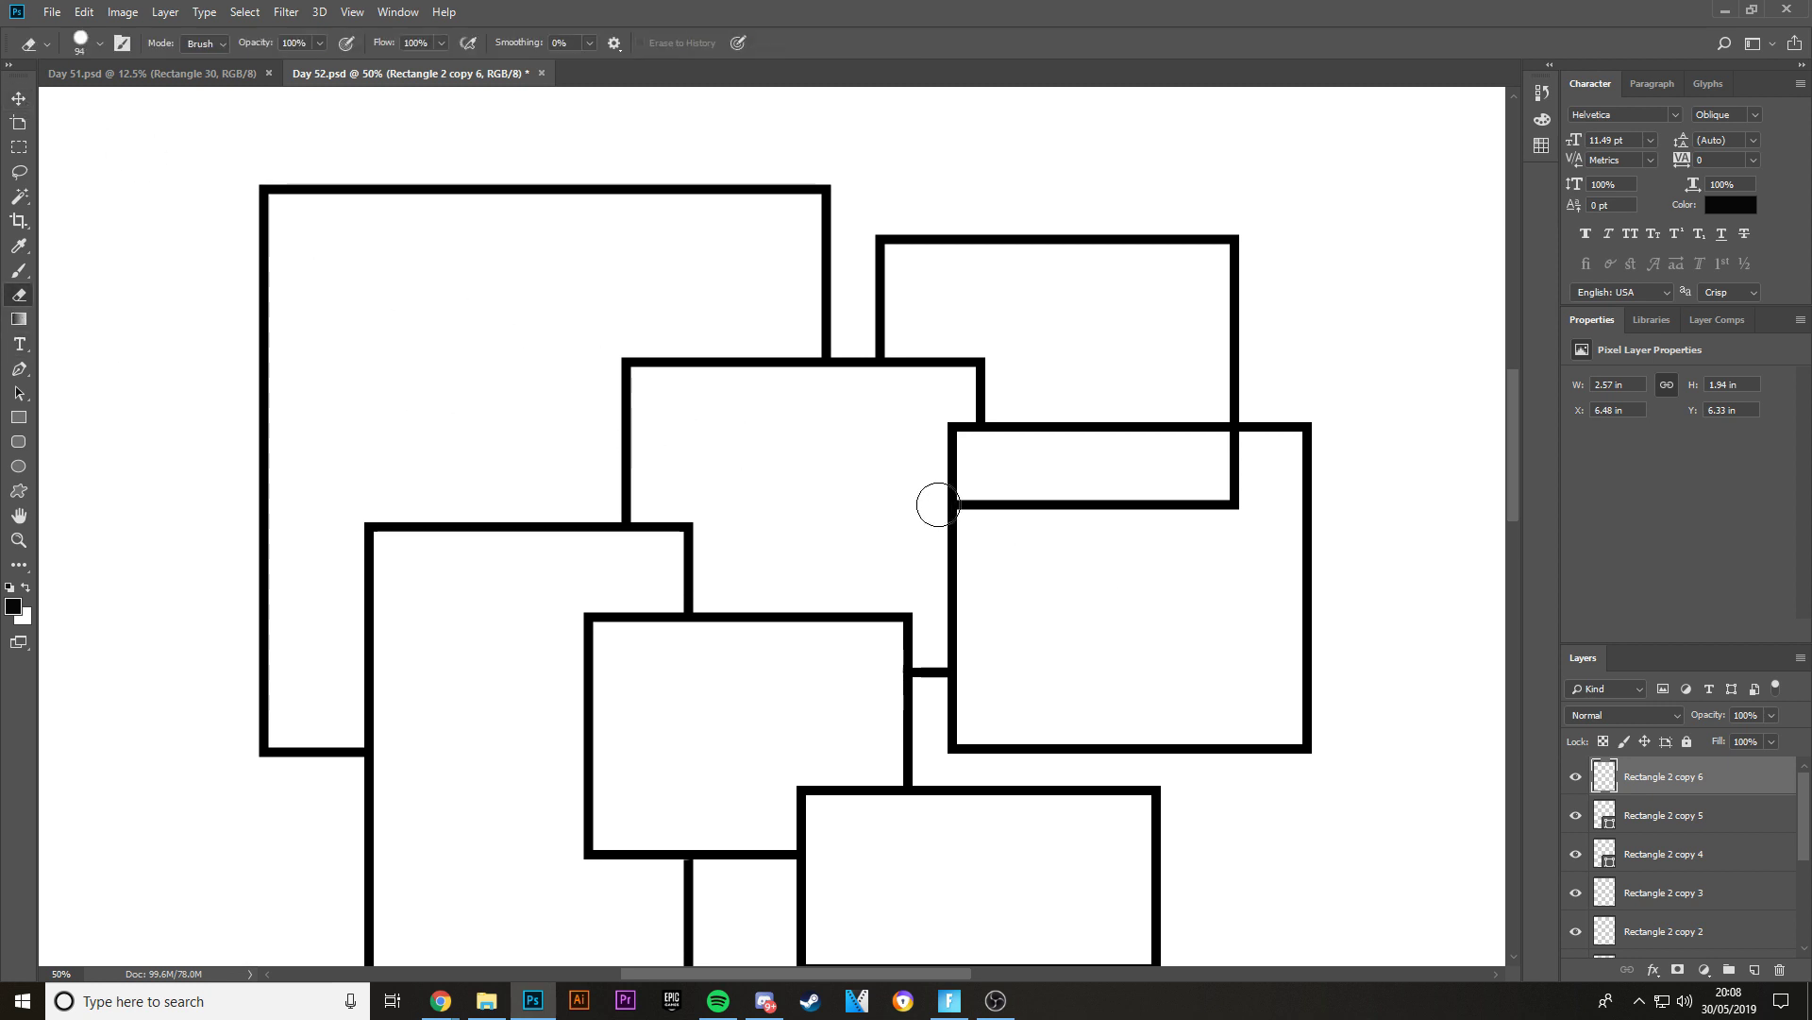
{"action": "mouse_move", "coordinate": [939, 504]}
{"action": "left_mouse_down"}
{"action": "mouse_move", "coordinate": [1248, 511]}
{"action": "mouse_move", "coordinate": [1229, 450]}
{"action": "mouse_move", "coordinate": [1220, 492]}
{"action": "left_mouse_up"}
{"action": "key", "text": "ctrl+minus"}
{"action": "key", "text": "ctrl+minus"}
{"action": "key", "text": "ctrl+minus"}
{"action": "key", "text": "ctrl+minus"}
{"action": "key", "text": "ctrl+minus"}
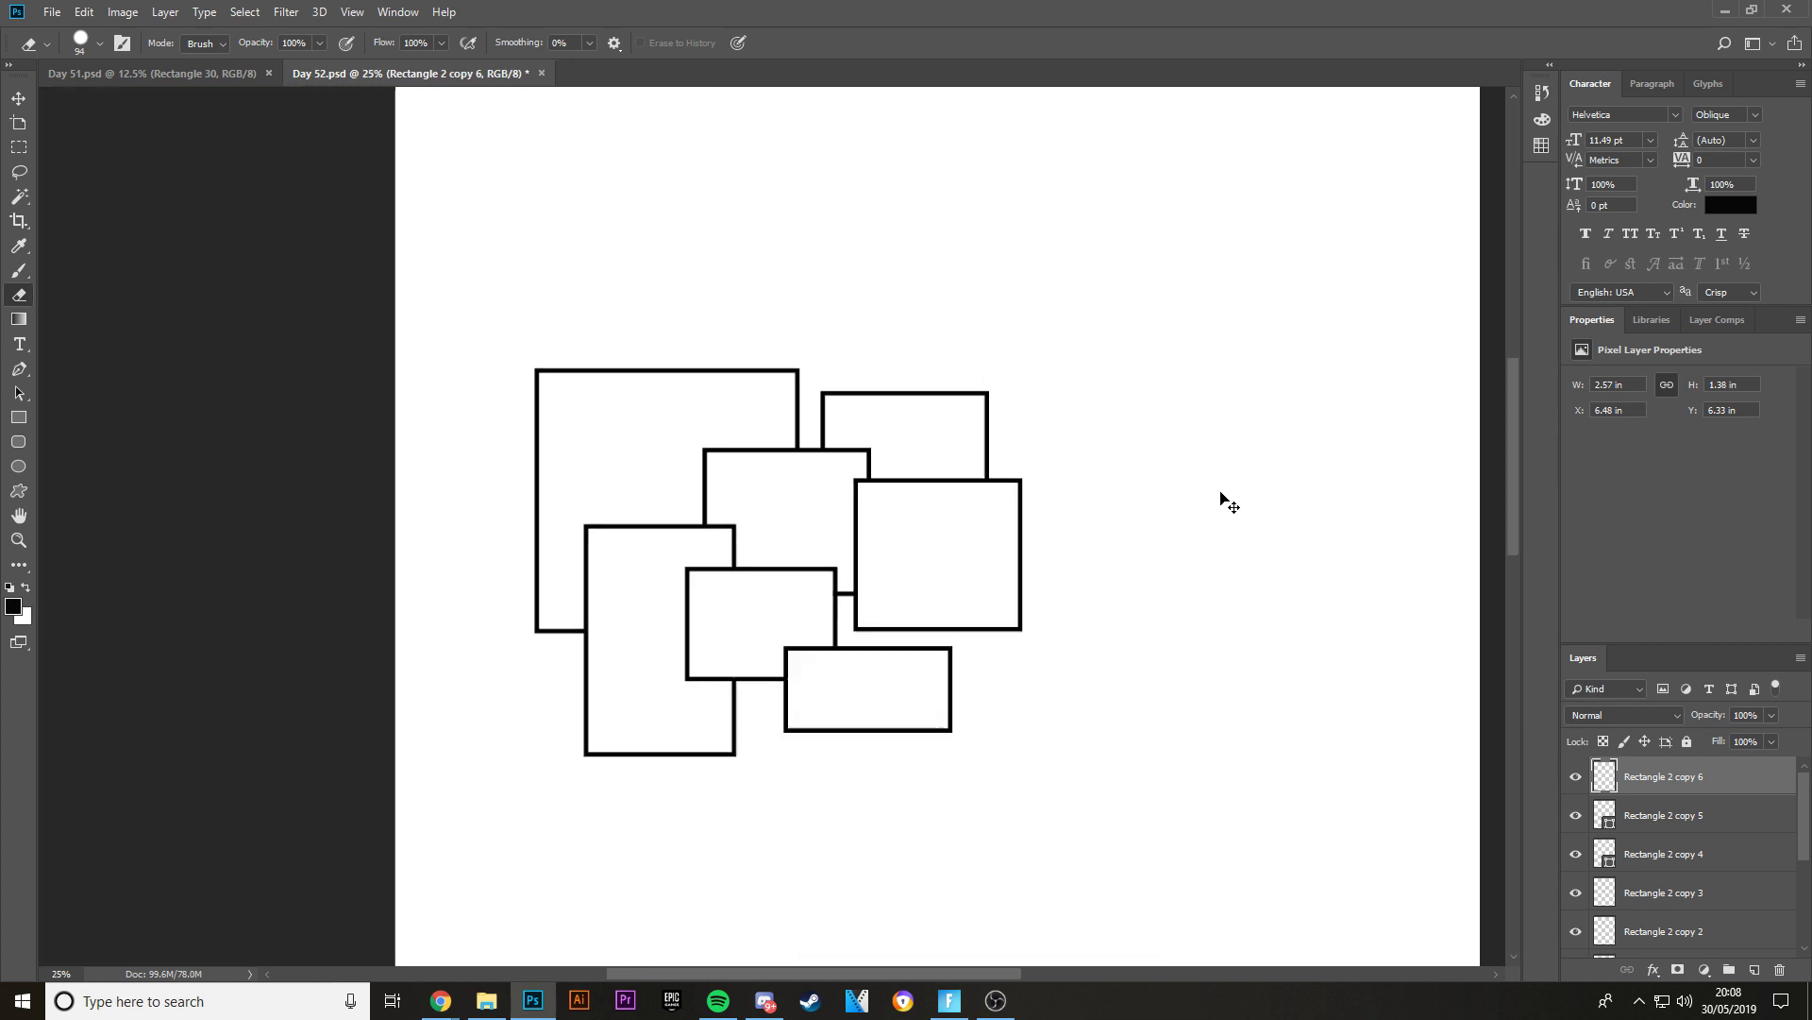
- Make the Bottom Laywr red rectangles visible again and zoom to actual size
{"action": "key", "text": "ctrl+plus"}
{"action": "key", "text": "ctrl+plus"}
{"action": "key", "text": "ctrl+plus"}
{"action": "key", "text": "ctrl+plus"}
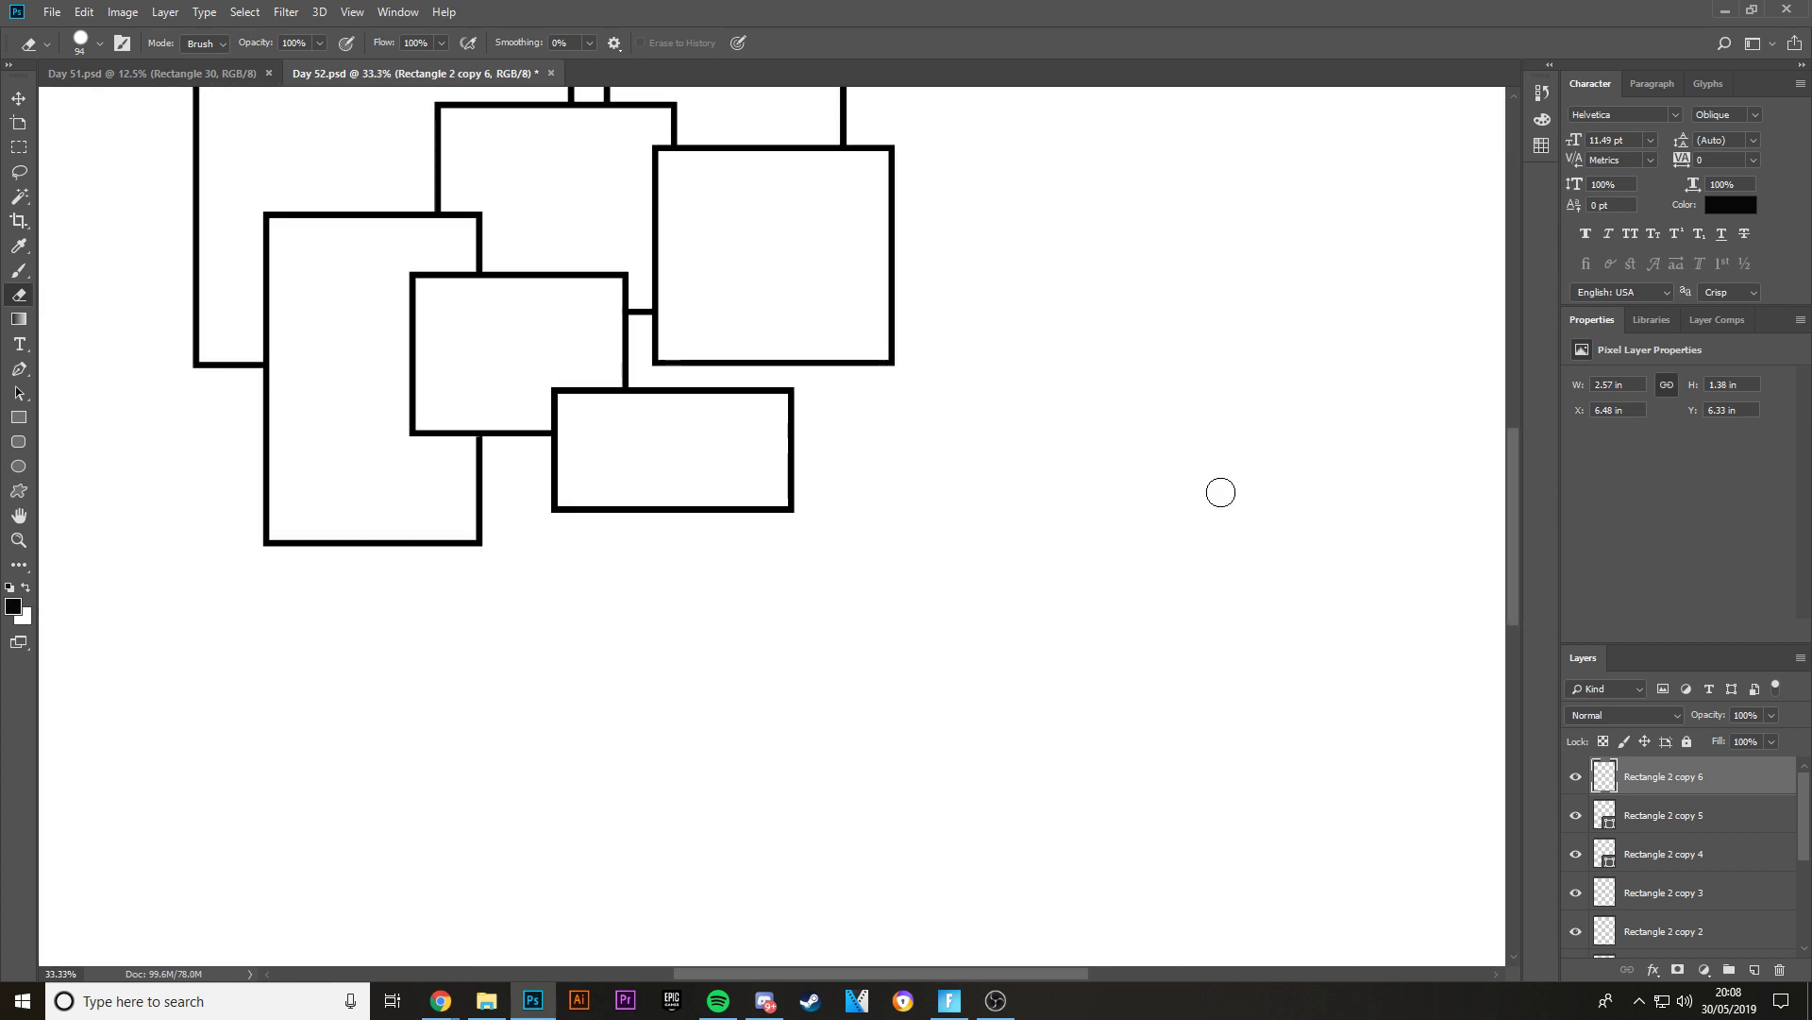
{"action": "scroll", "coordinate": [1218, 490], "scroll_direction": "up", "scroll_amount": 3}
{"action": "scroll", "coordinate": [761, 601], "scroll_direction": "up", "scroll_amount": 2}
{"action": "key", "text": "v"}
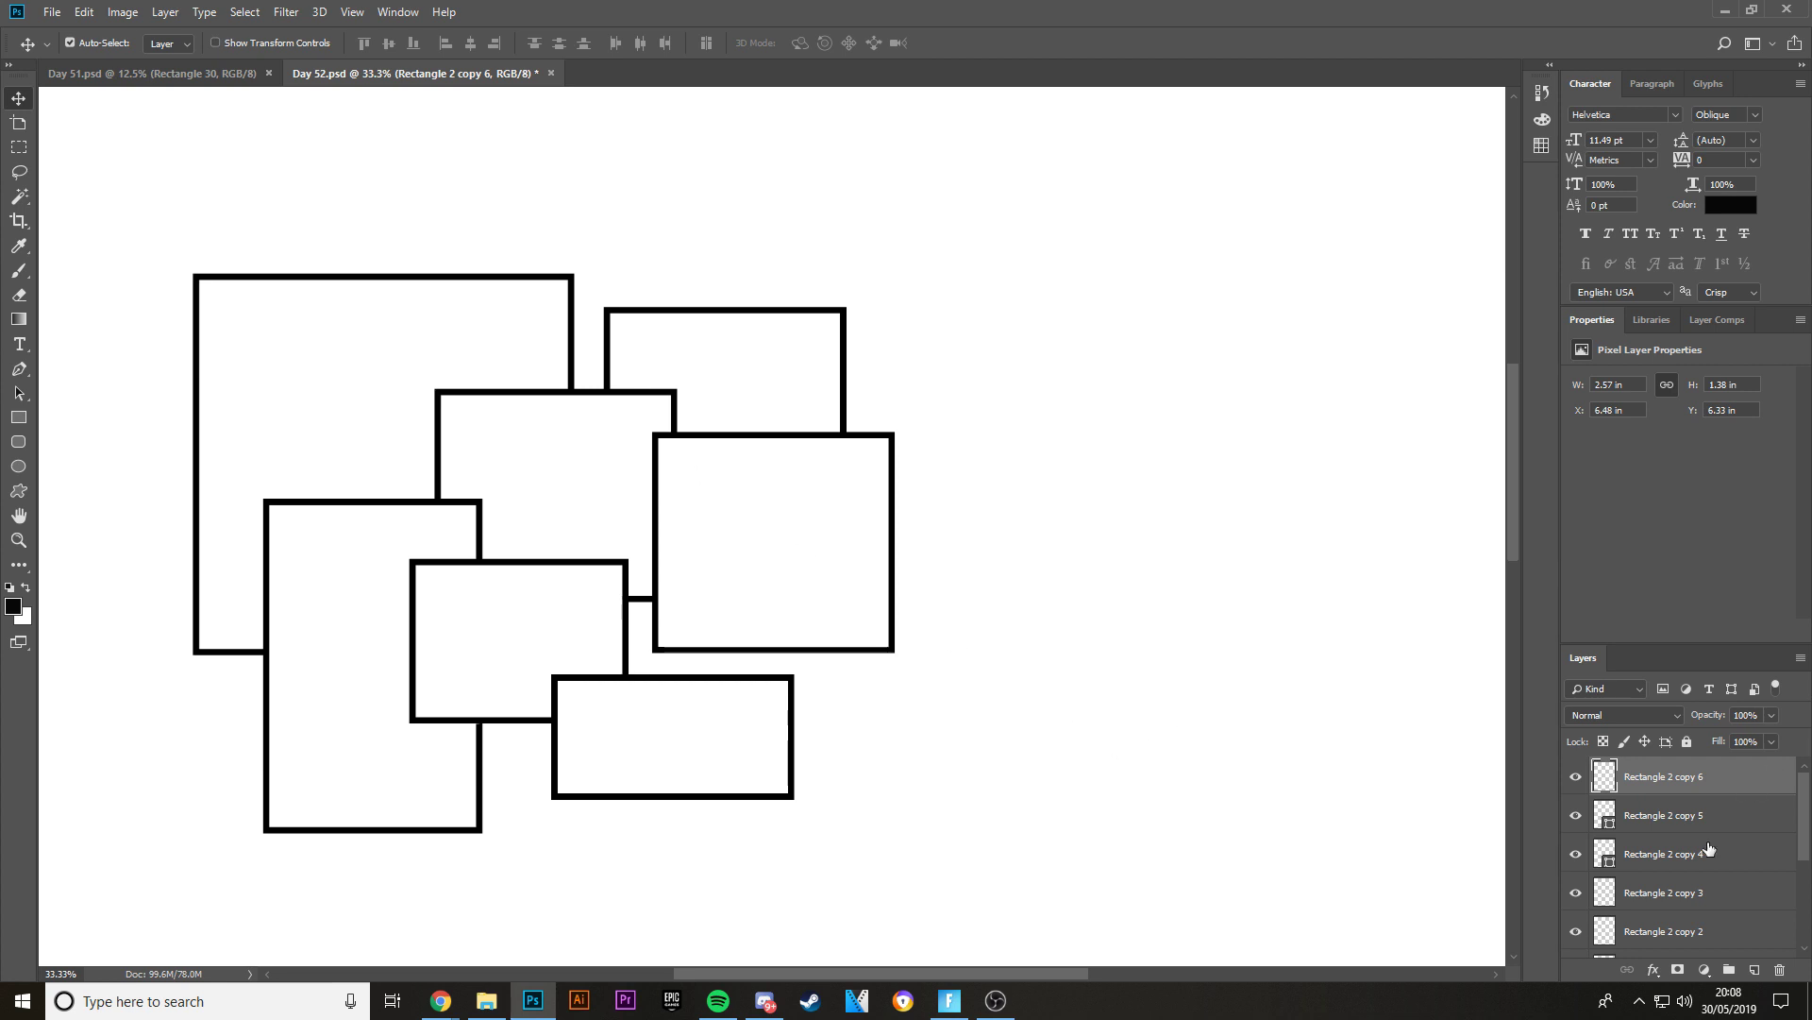
{"action": "scroll", "coordinate": [1699, 878], "scroll_direction": "down", "scroll_amount": 5}
{"action": "left_click", "coordinate": [1717, 870]}
{"action": "left_click", "coordinate": [1575, 864]}
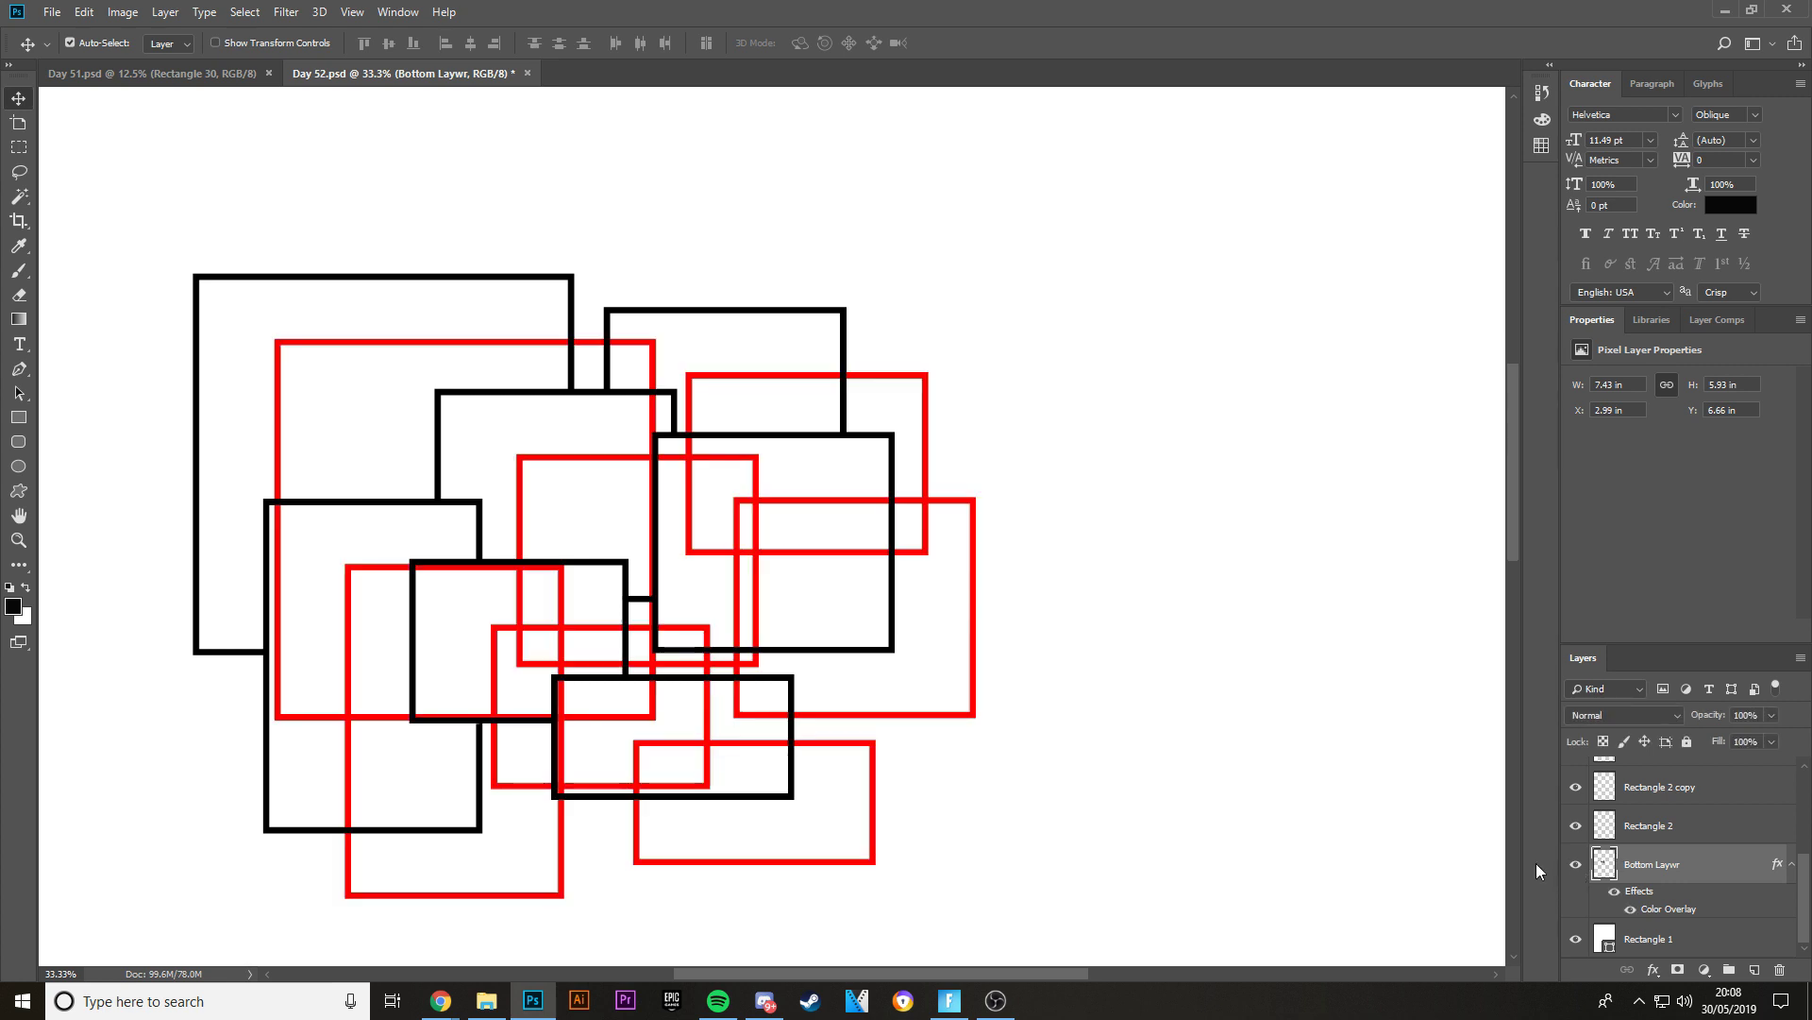
{"action": "key", "text": "ctrl+plus"}
{"action": "key", "text": "ctrl+plus"}
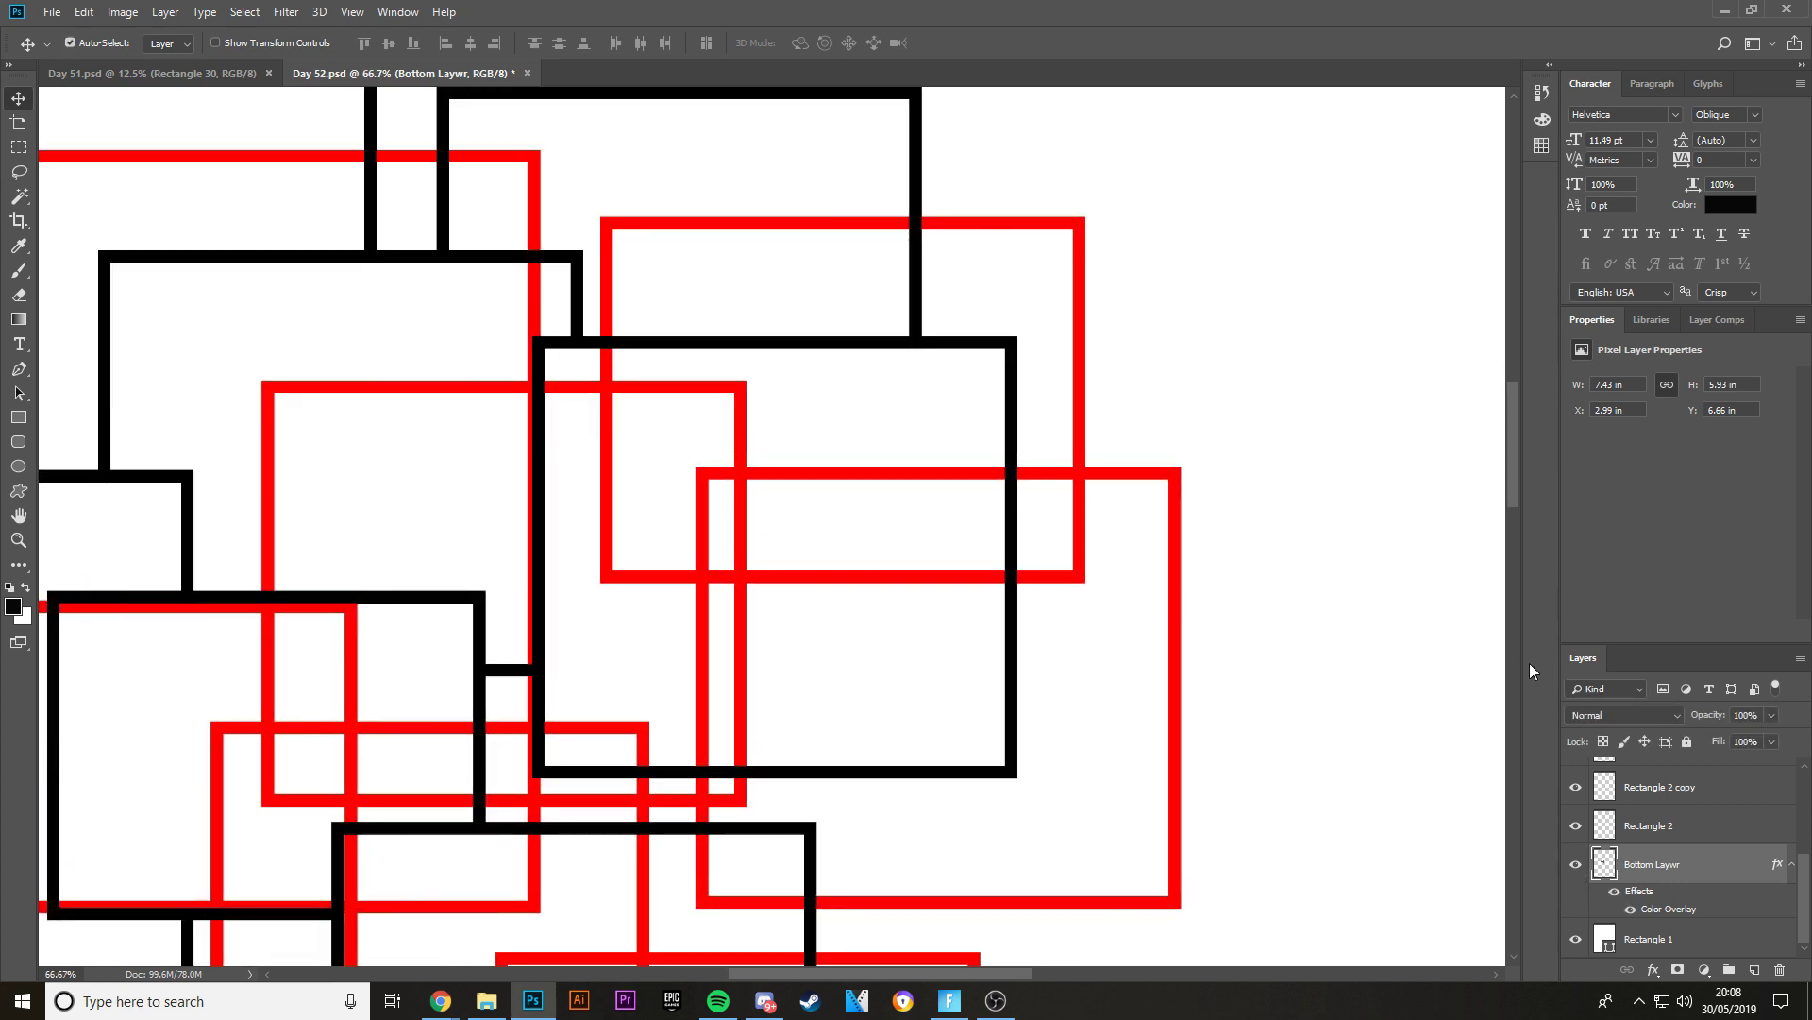
{"action": "key", "text": "ctrl+plus"}
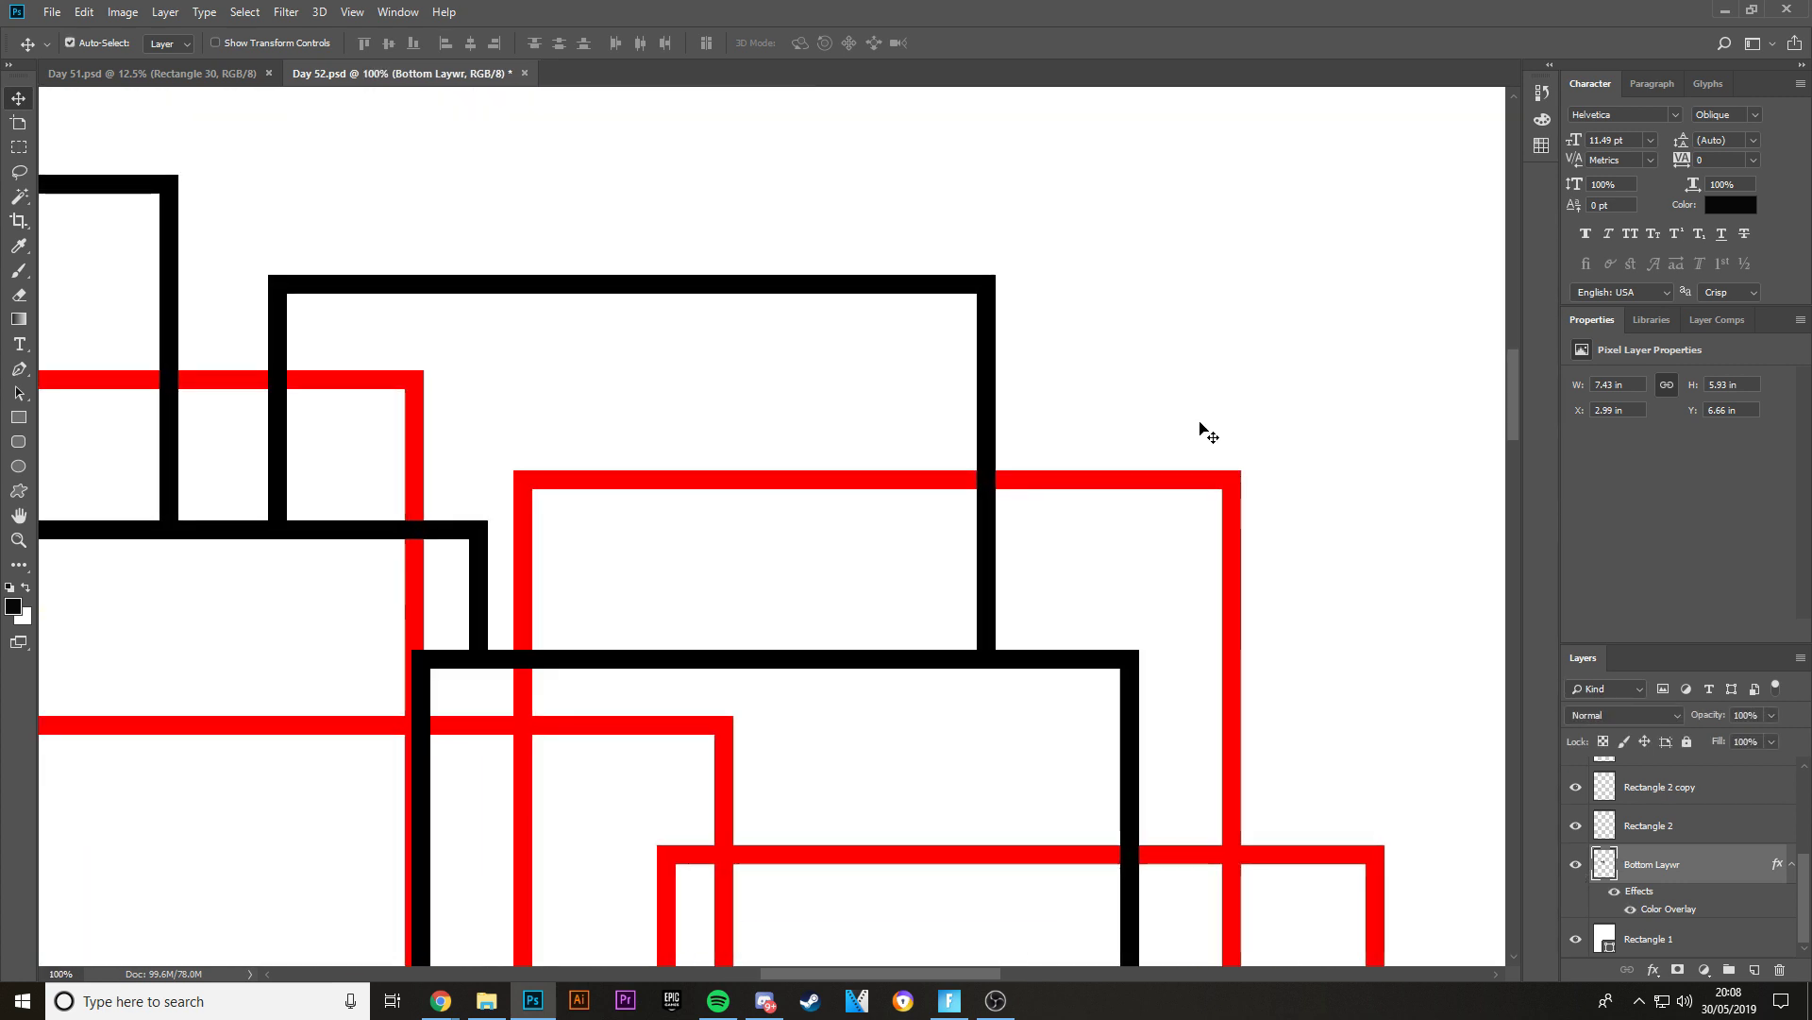
- Draw a 20 px black line from the black rectangle's corner to the red rectangle's corner
{"action": "left_click", "coordinate": [18, 368]}
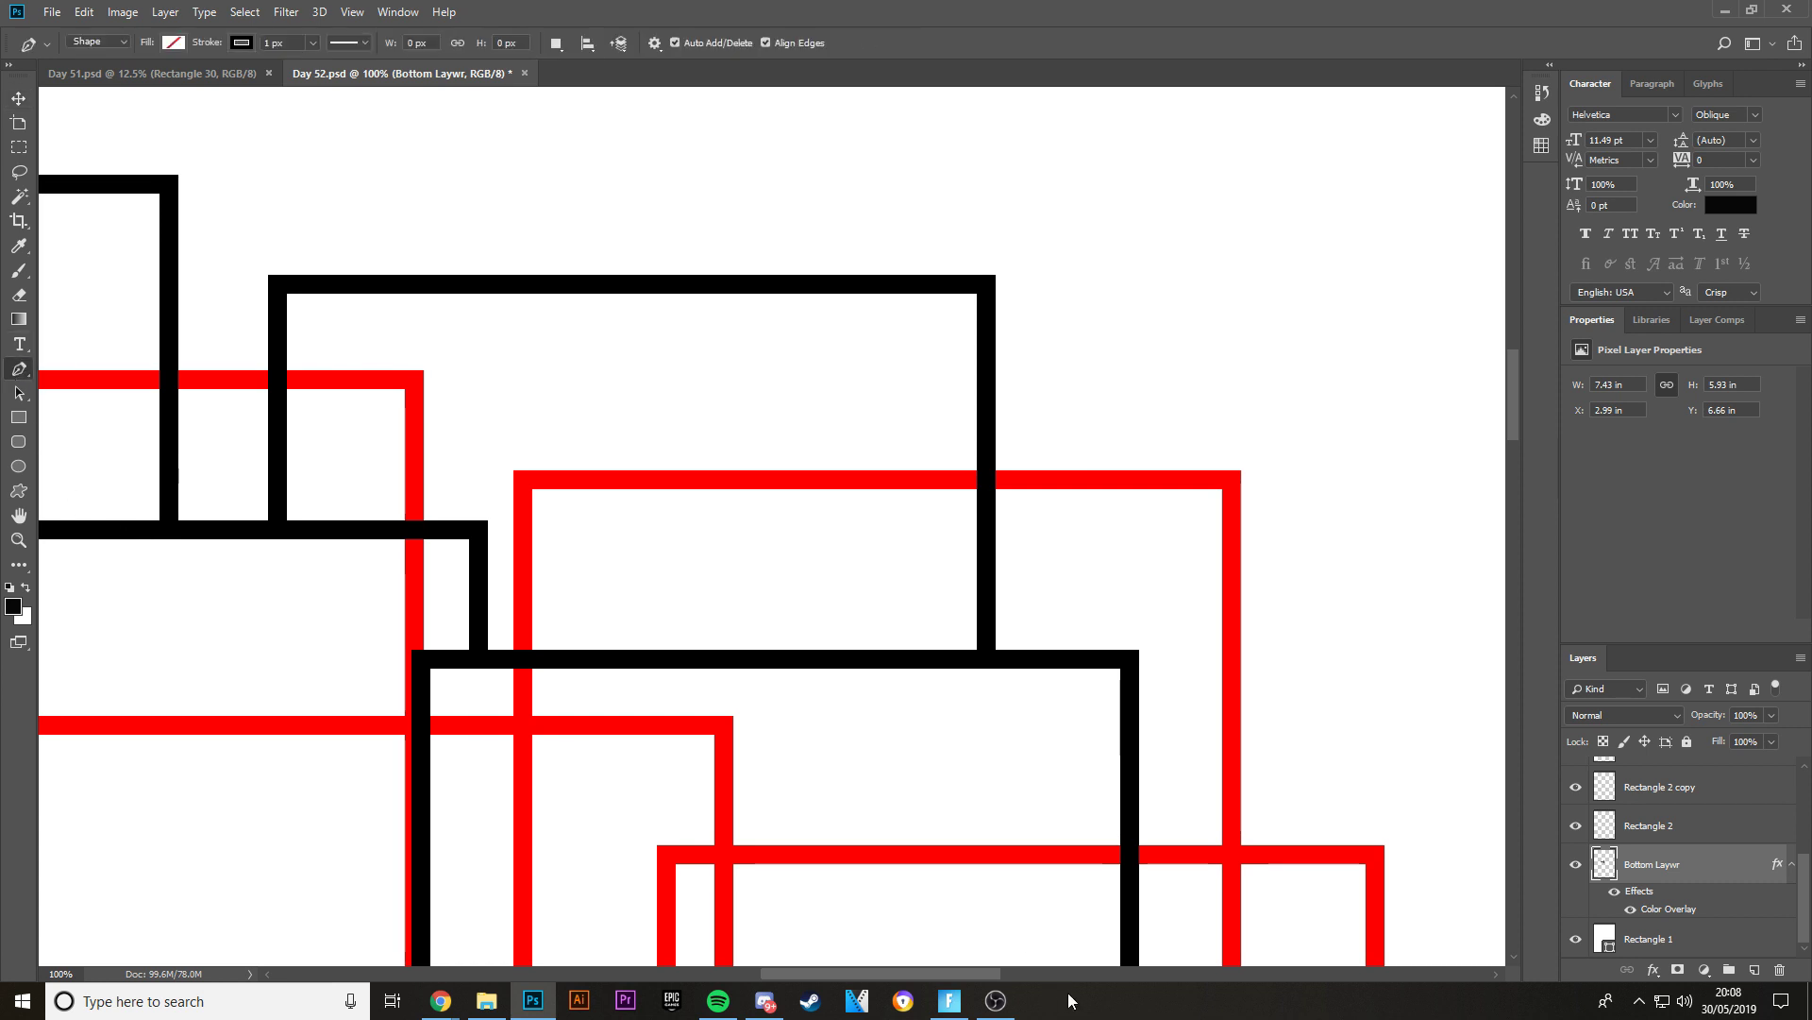
{"action": "left_click_drag", "start_coordinate": [946, 978], "coordinate": [1014, 972]}
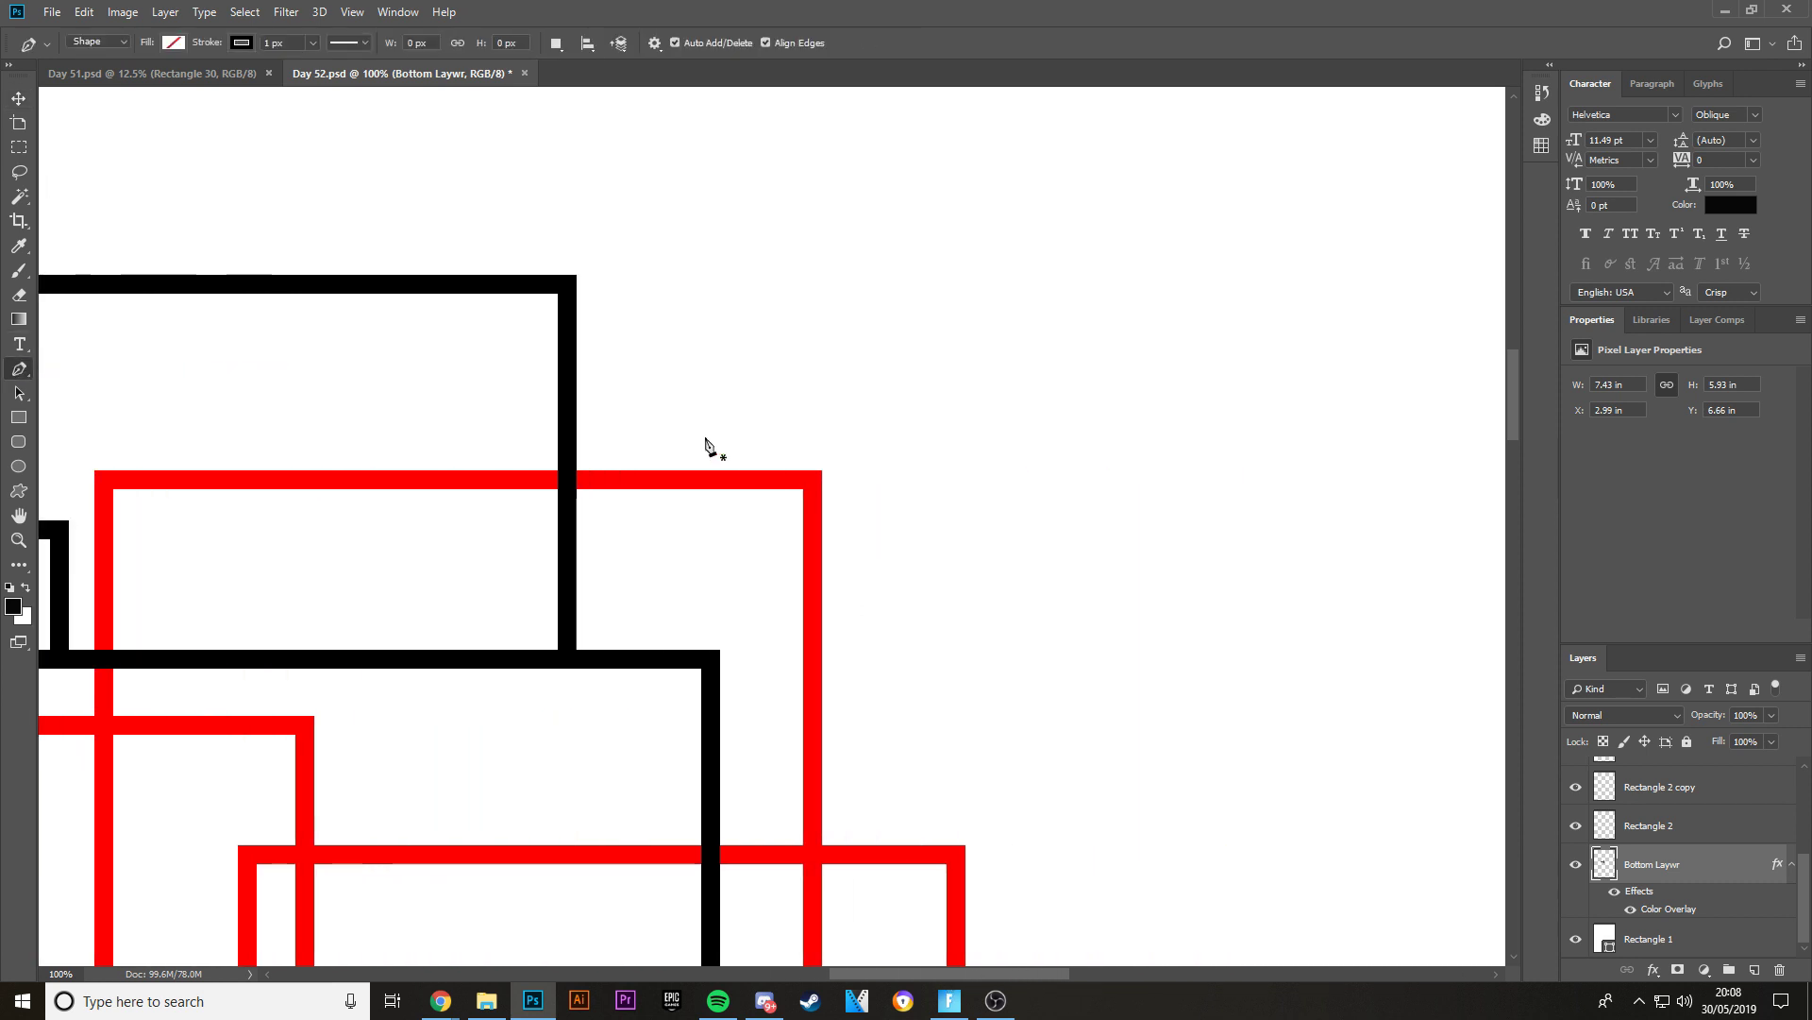
{"action": "left_click", "coordinate": [566, 285]}
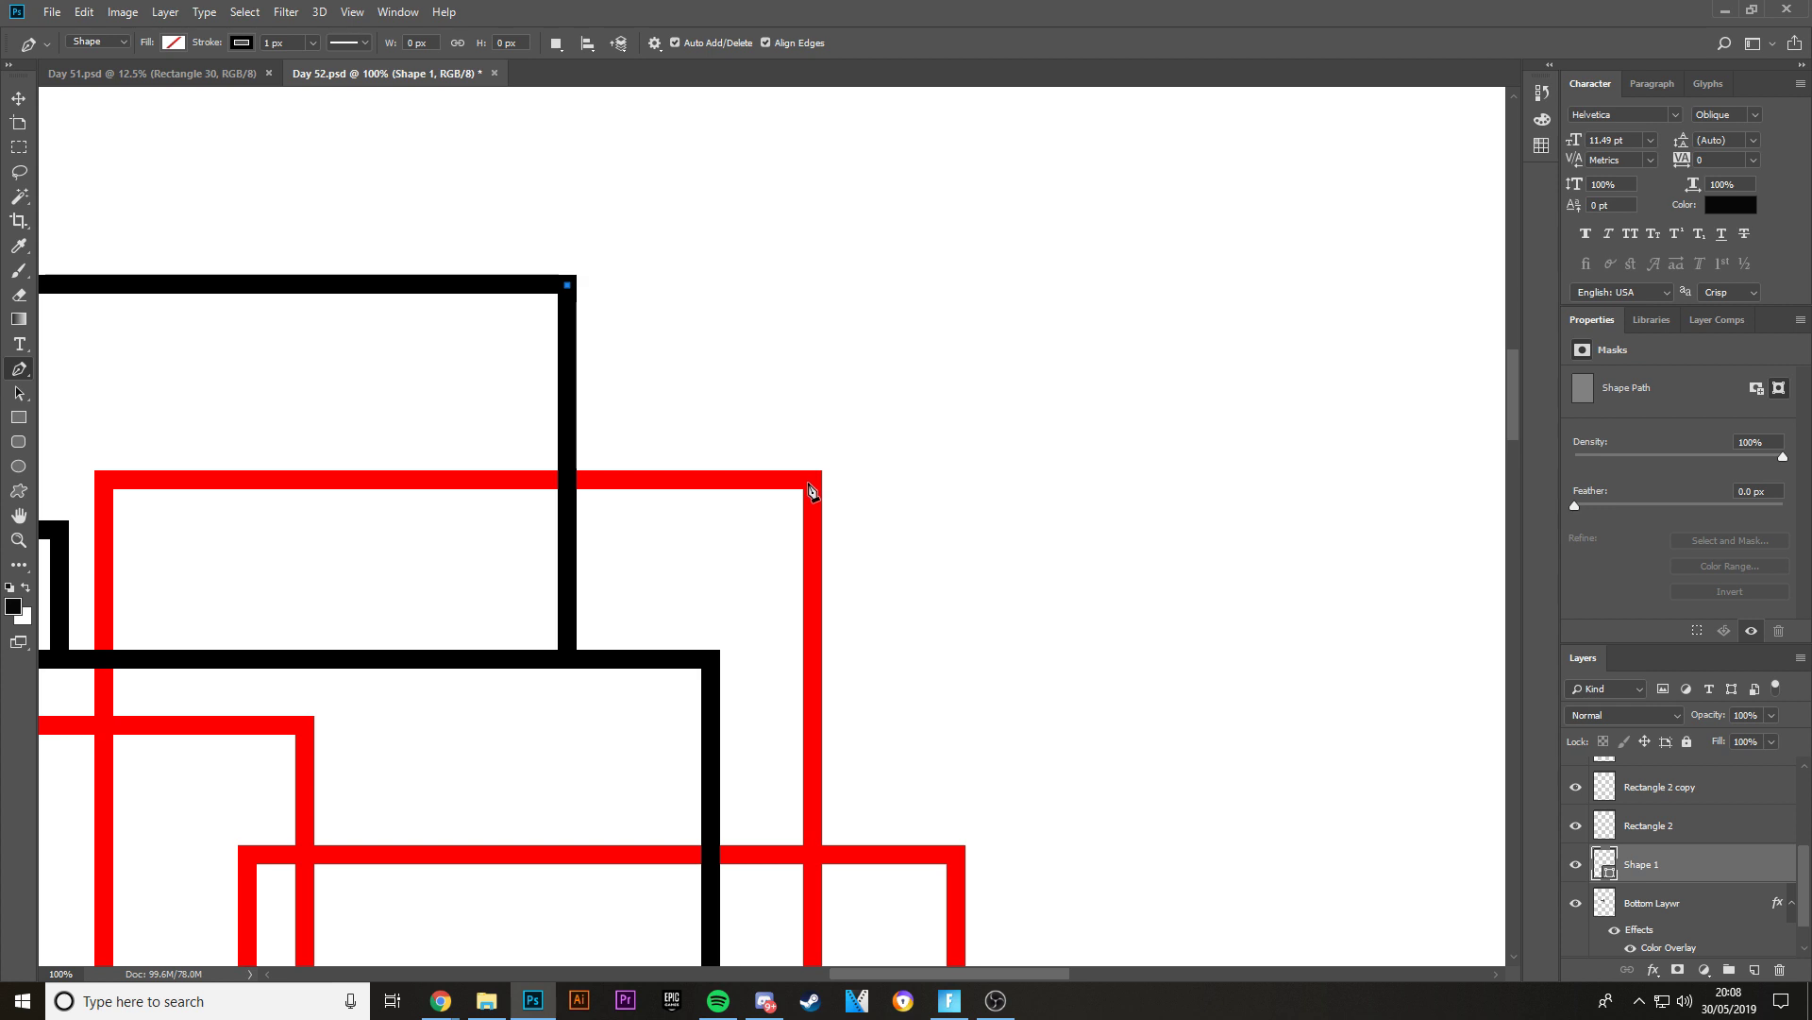
{"action": "left_click", "coordinate": [813, 483]}
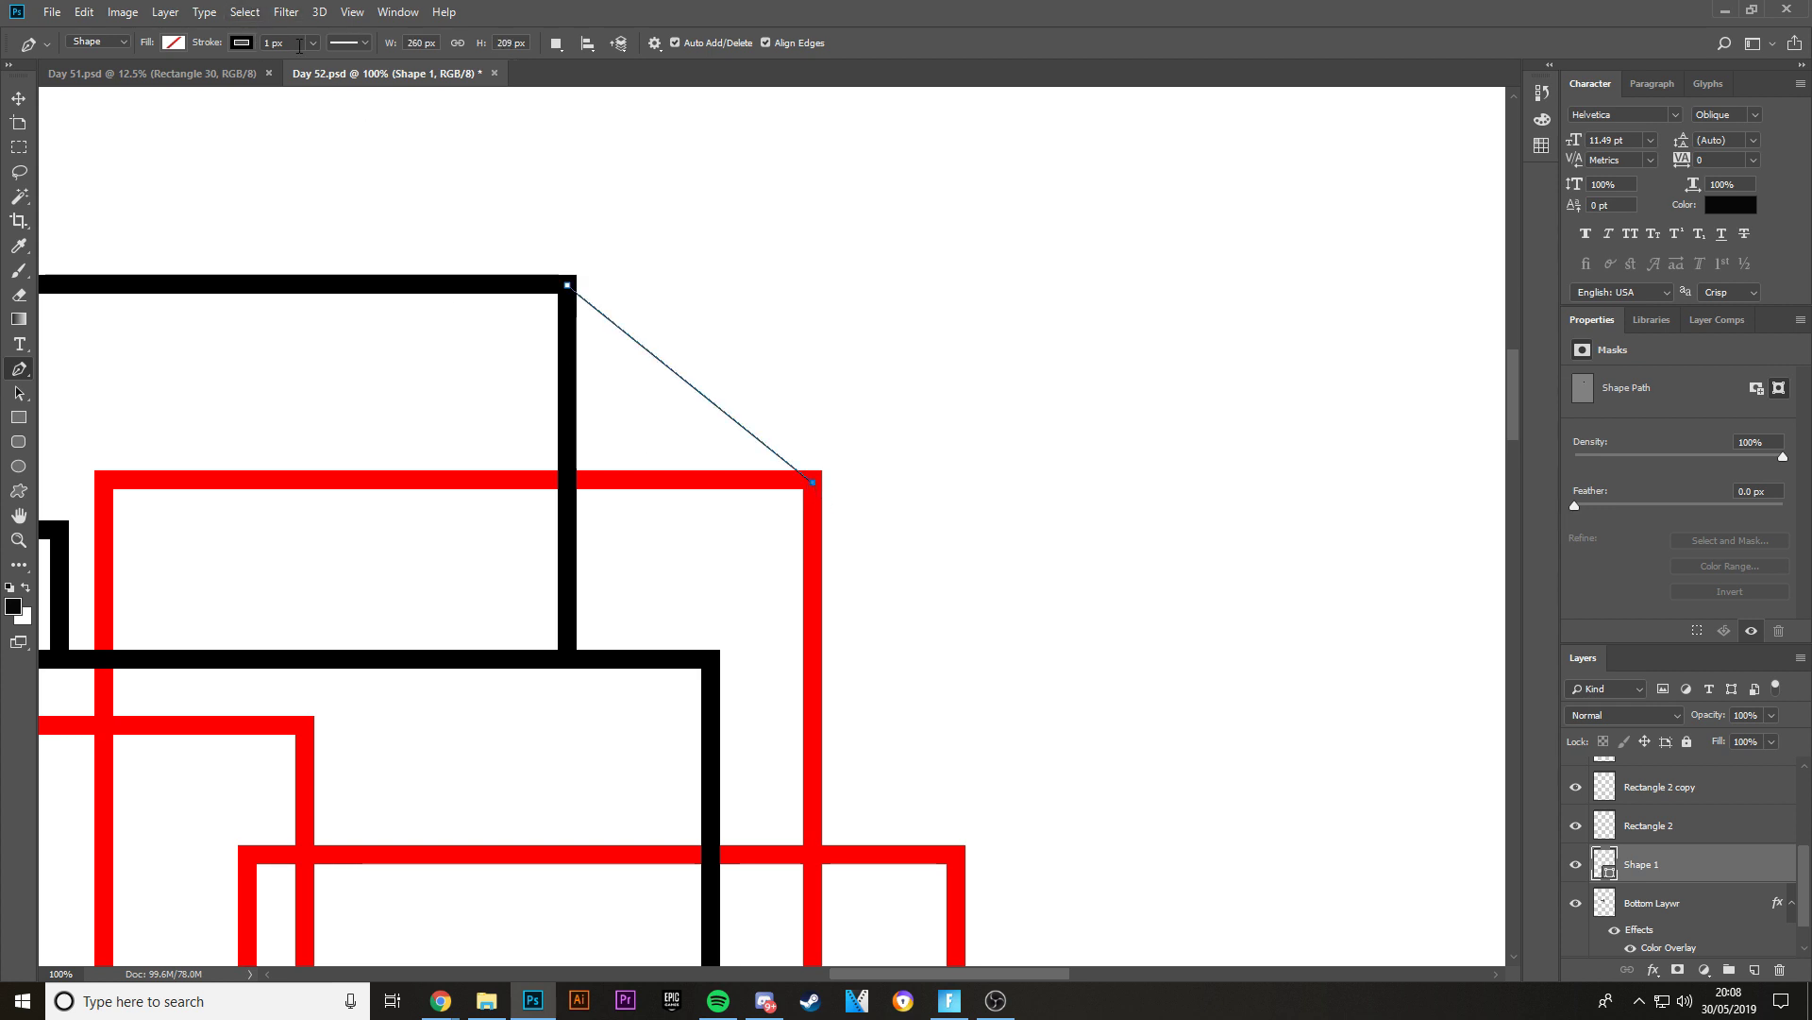
{"action": "type", "text": "20"}
{"action": "key", "text": "Return"}
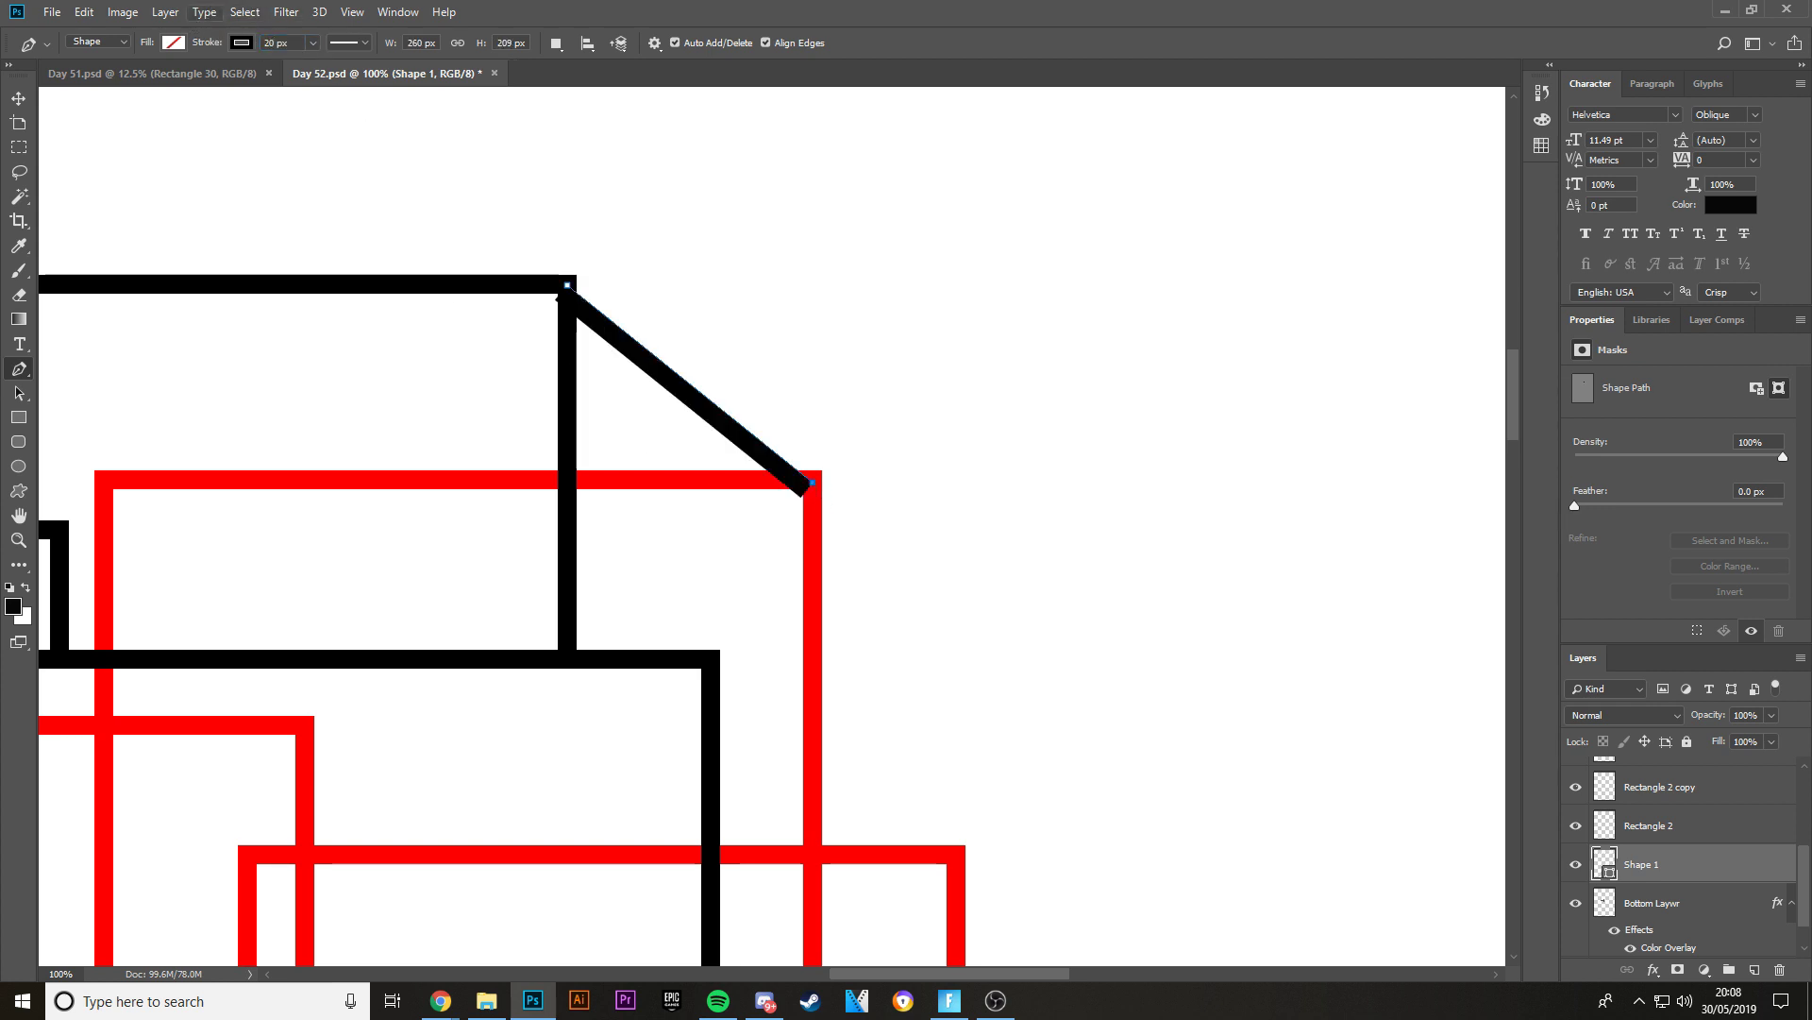
- Change the line's stroke alignment in Stroke Options
{"action": "left_click", "coordinate": [349, 43]}
{"action": "left_click", "coordinate": [293, 244]}
{"action": "left_click", "coordinate": [279, 276]}
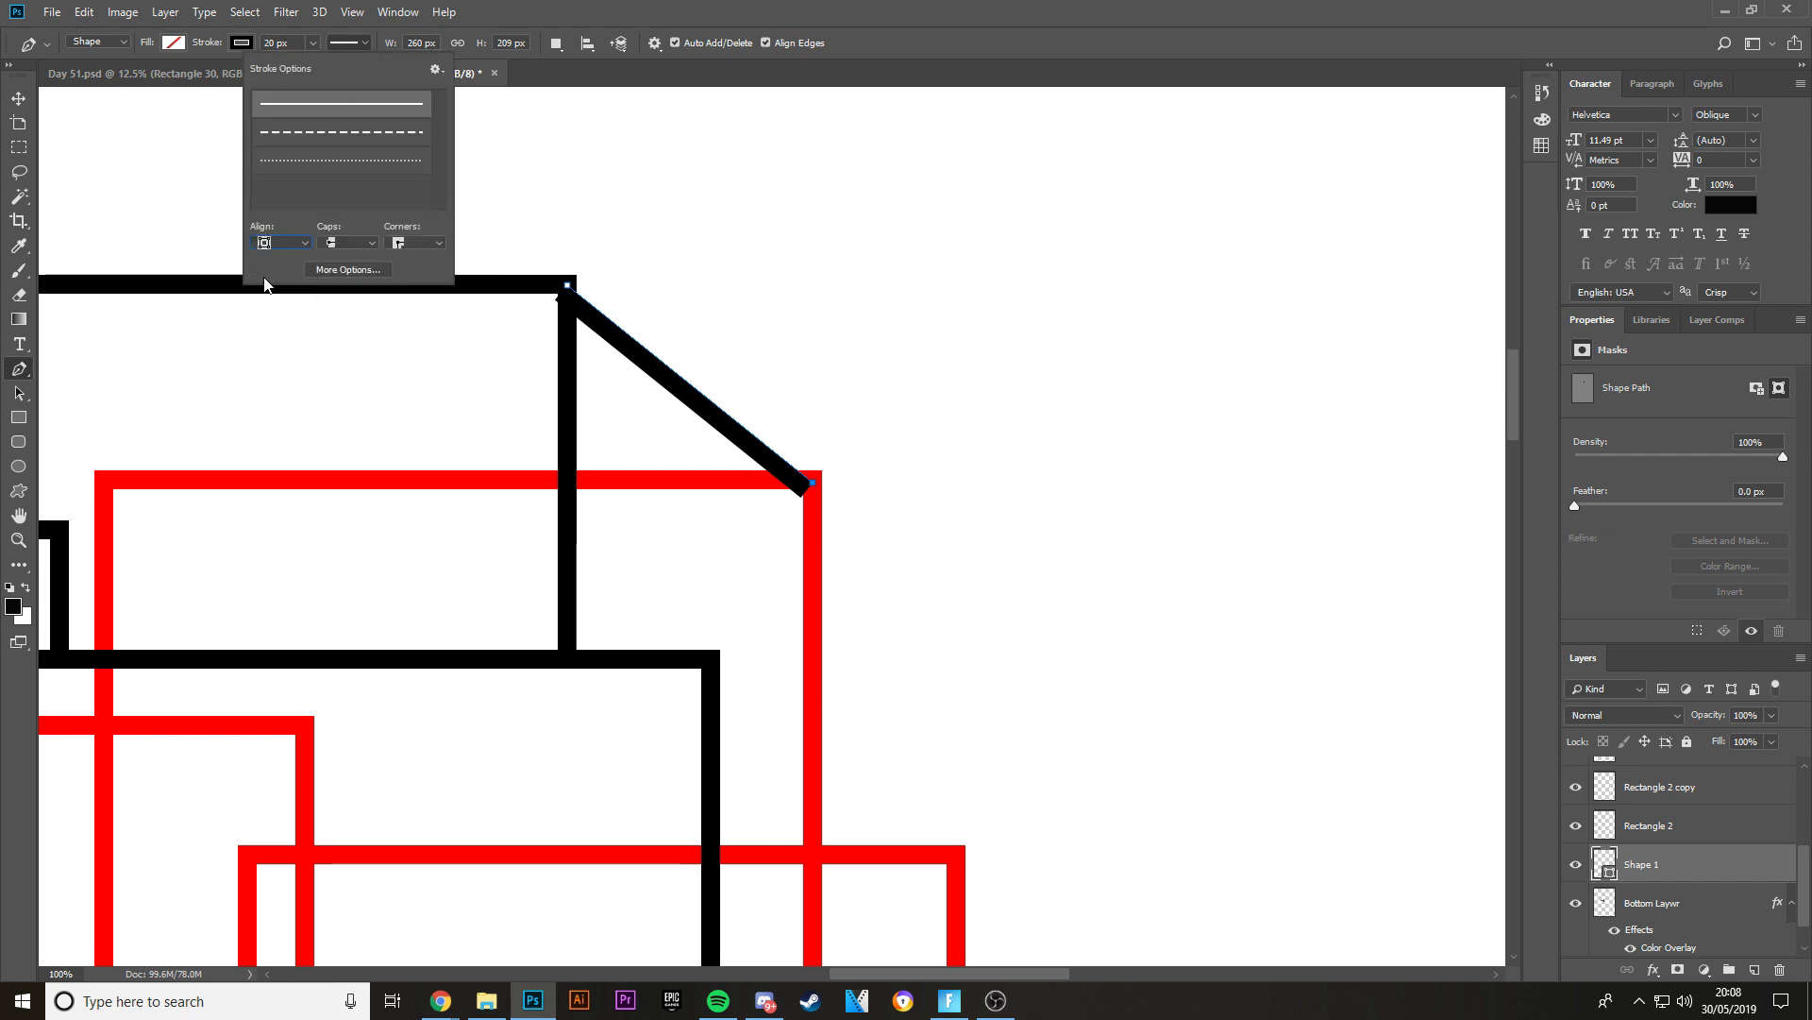
{"action": "left_click", "coordinate": [368, 44]}
{"action": "left_click", "coordinate": [368, 45]}
{"action": "left_click", "coordinate": [369, 45]}
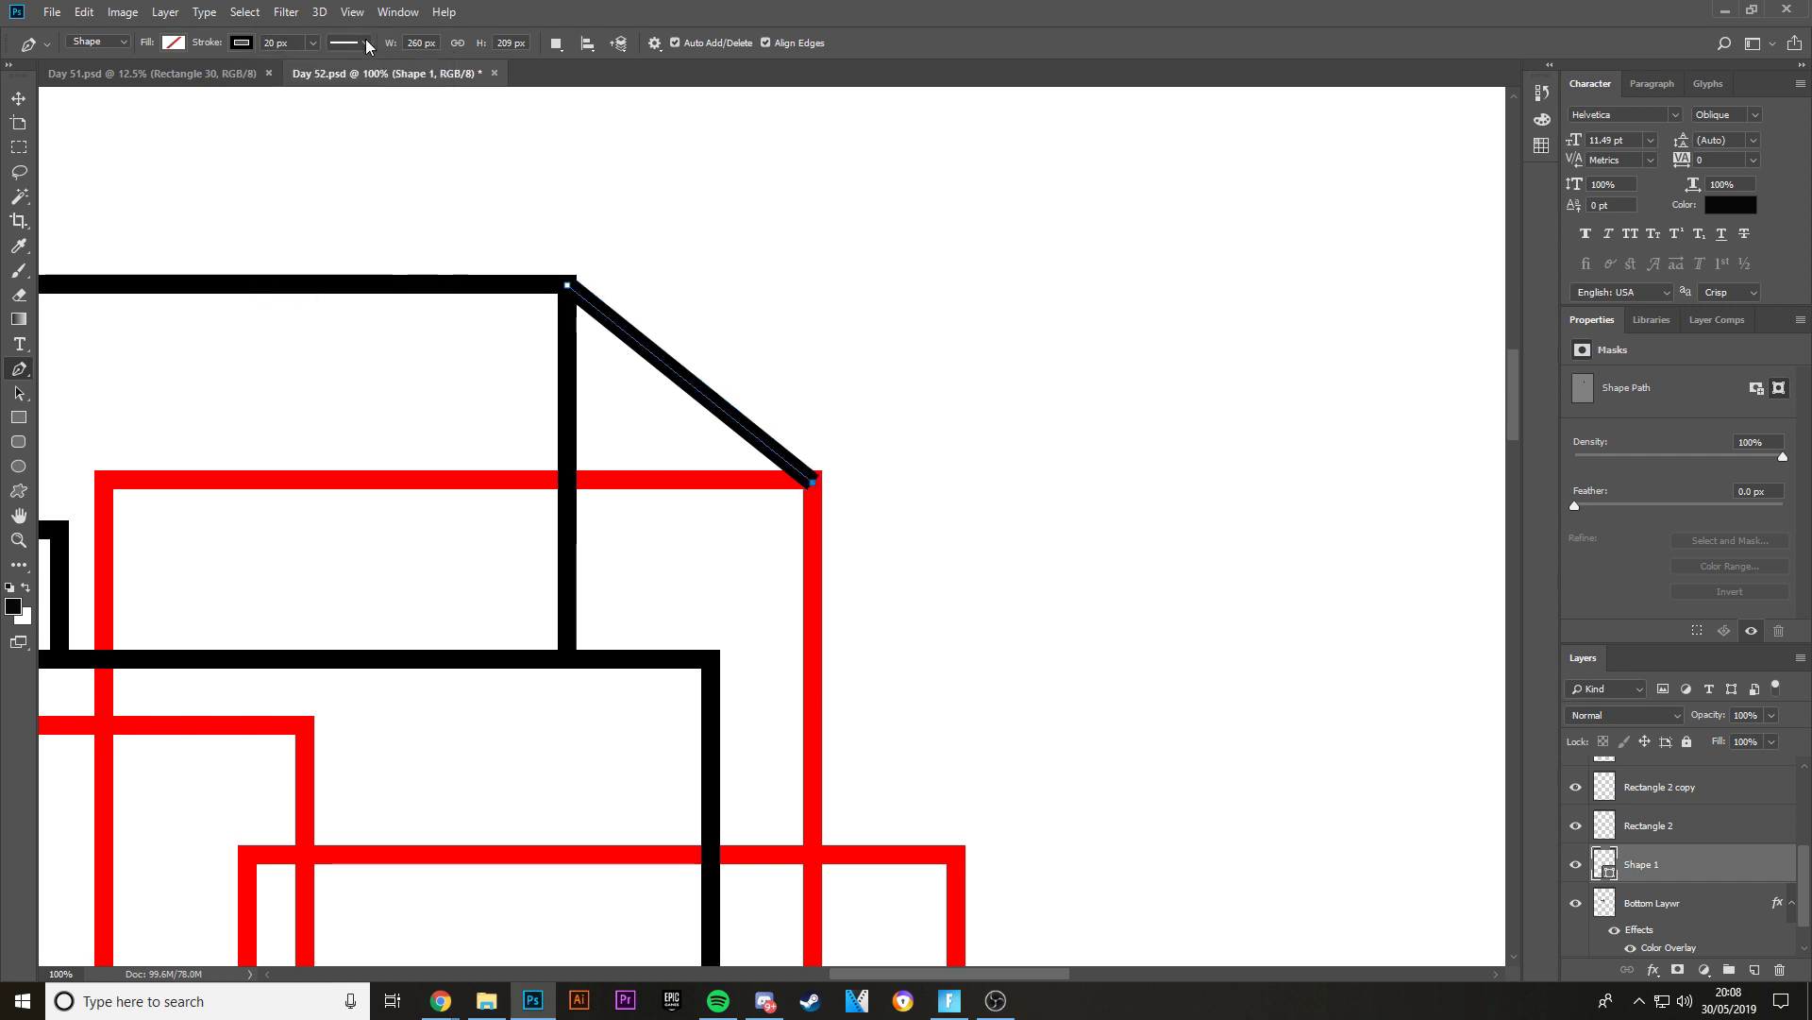
{"action": "left_click", "coordinate": [368, 44]}
{"action": "left_click", "coordinate": [368, 45]}
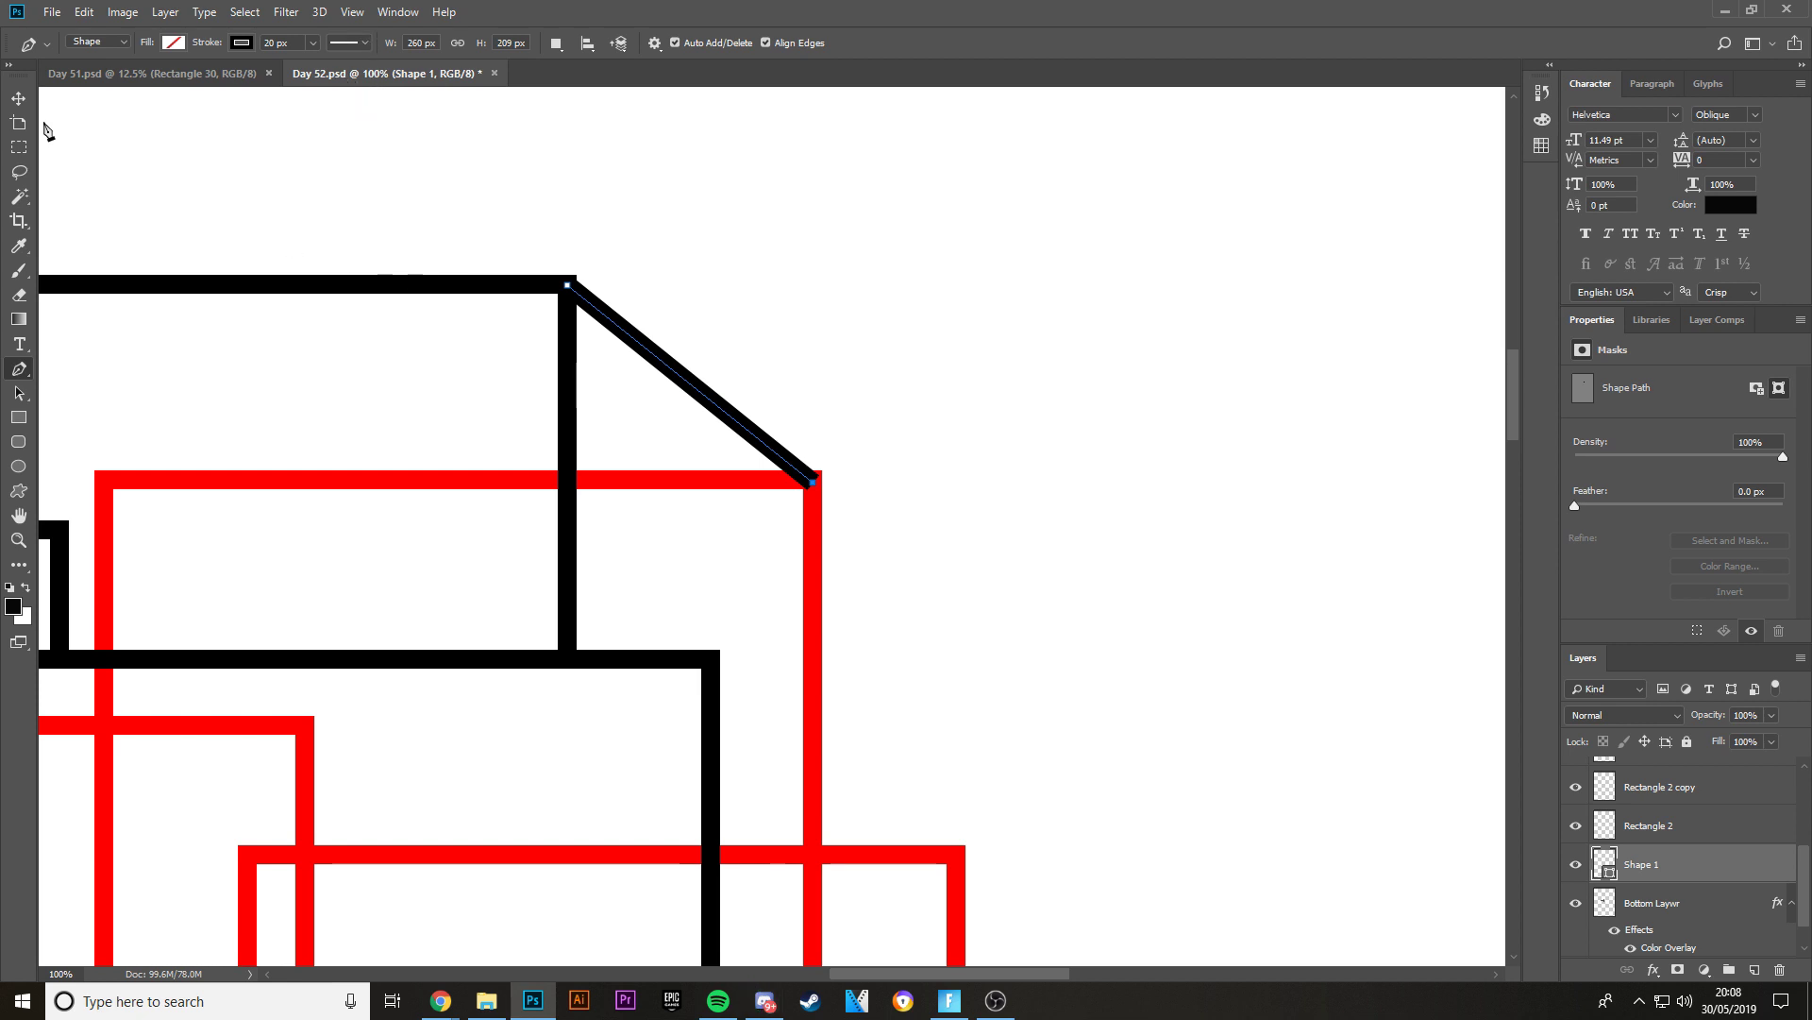
{"action": "key", "text": "ctrl+plus"}
{"action": "key", "text": "ctrl+plus"}
- Nudge the diagonal's top anchor onto the black box's top-right corner
{"action": "scroll", "coordinate": [303, 292], "scroll_direction": "up", "scroll_amount": 5}
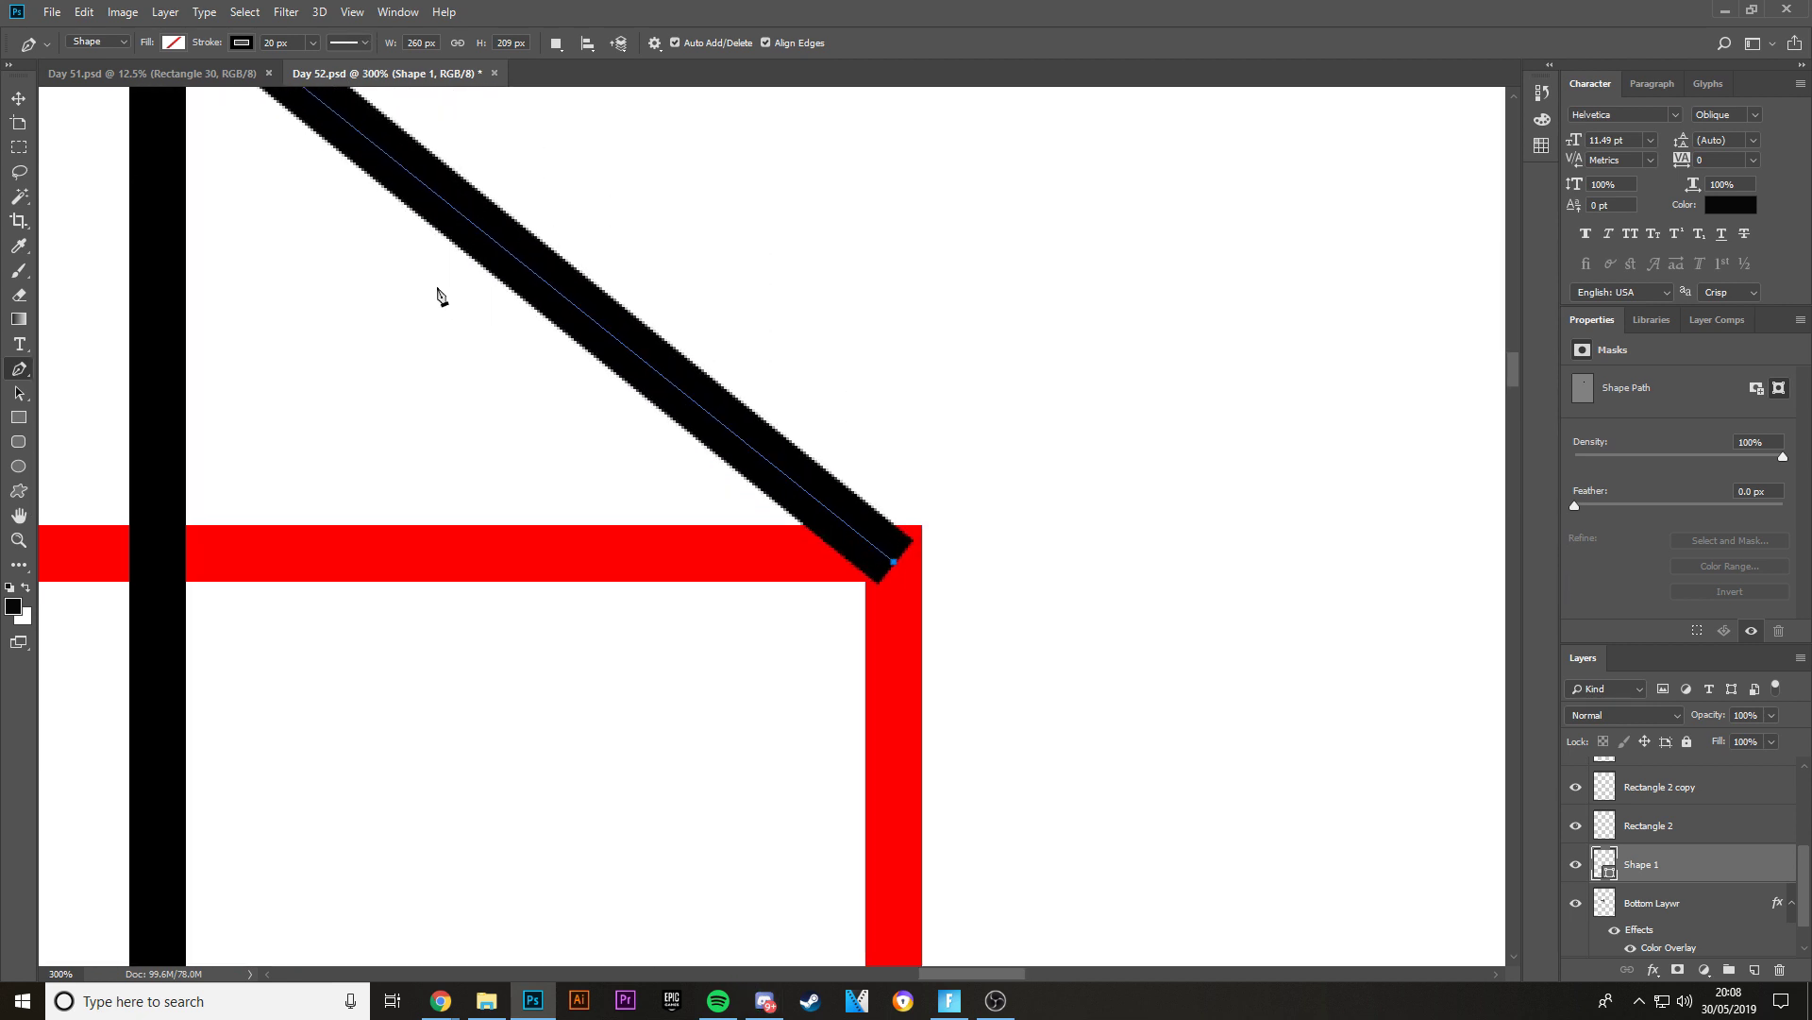
{"action": "scroll", "coordinate": [217, 203], "scroll_direction": "up", "scroll_amount": 3}
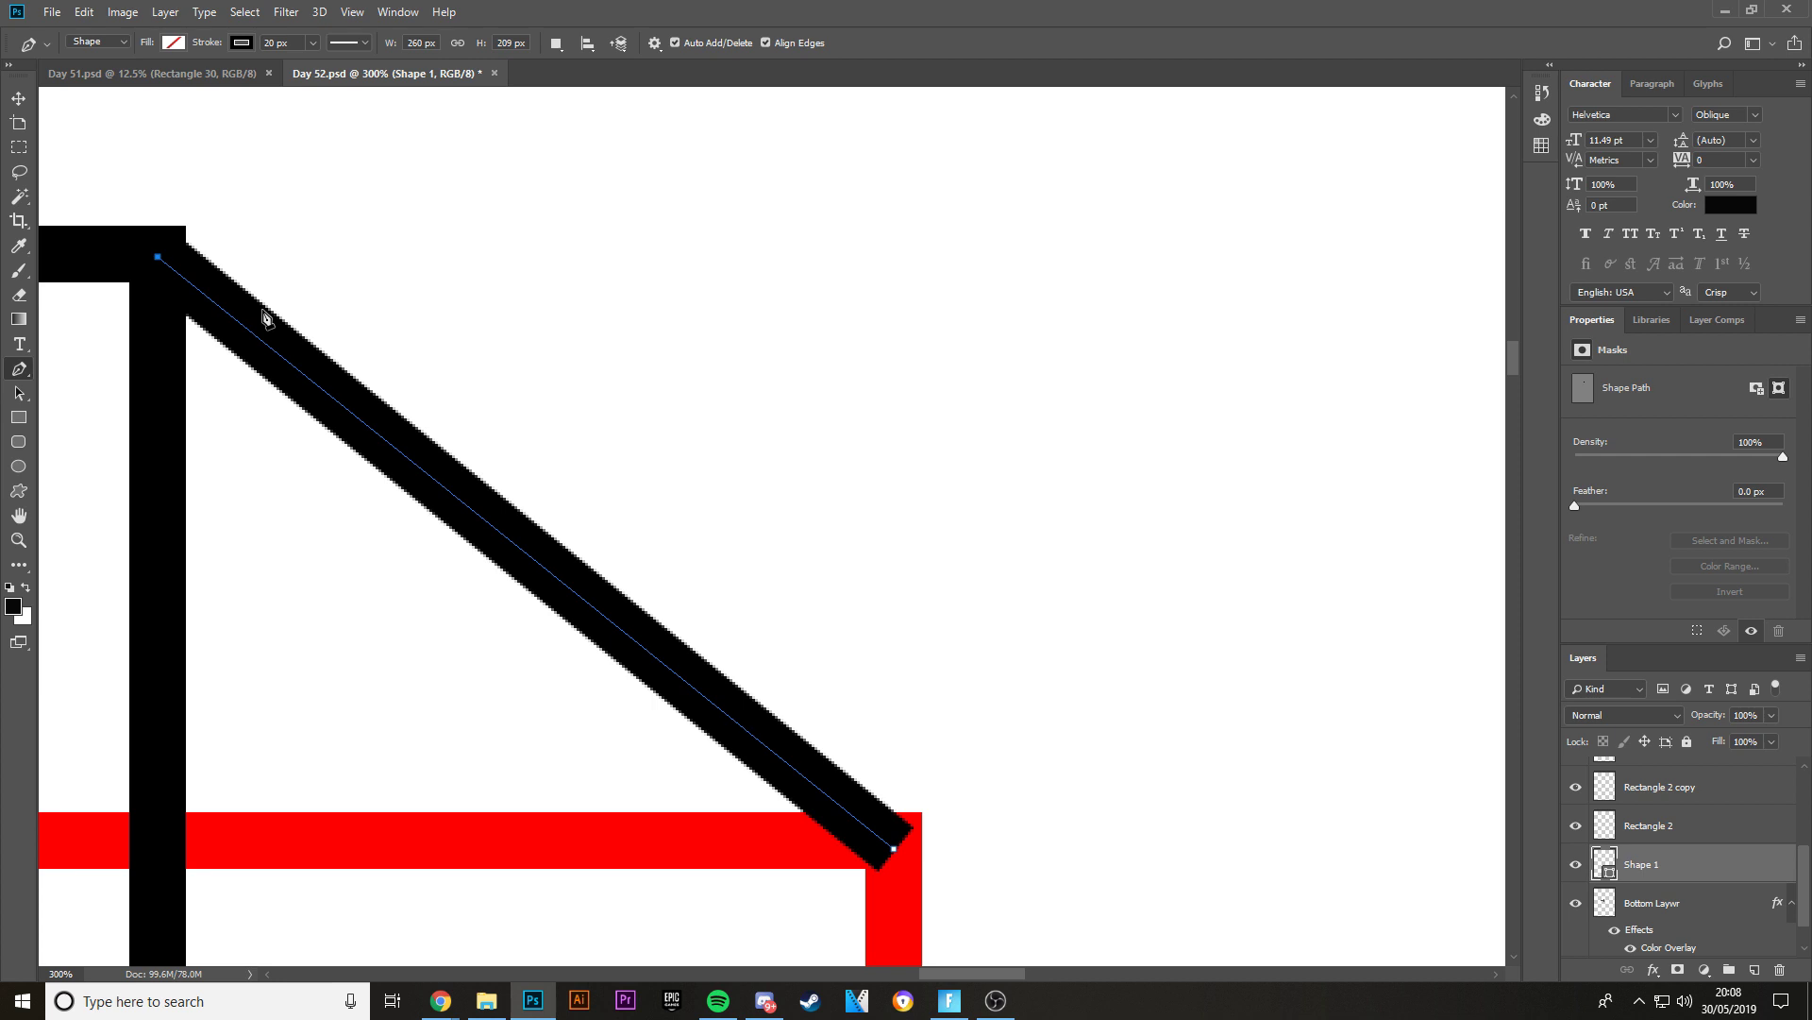
{"action": "key", "text": "Right"}
{"action": "key", "text": "Right"}
{"action": "key", "text": "Right"}
{"action": "key", "text": "Right"}
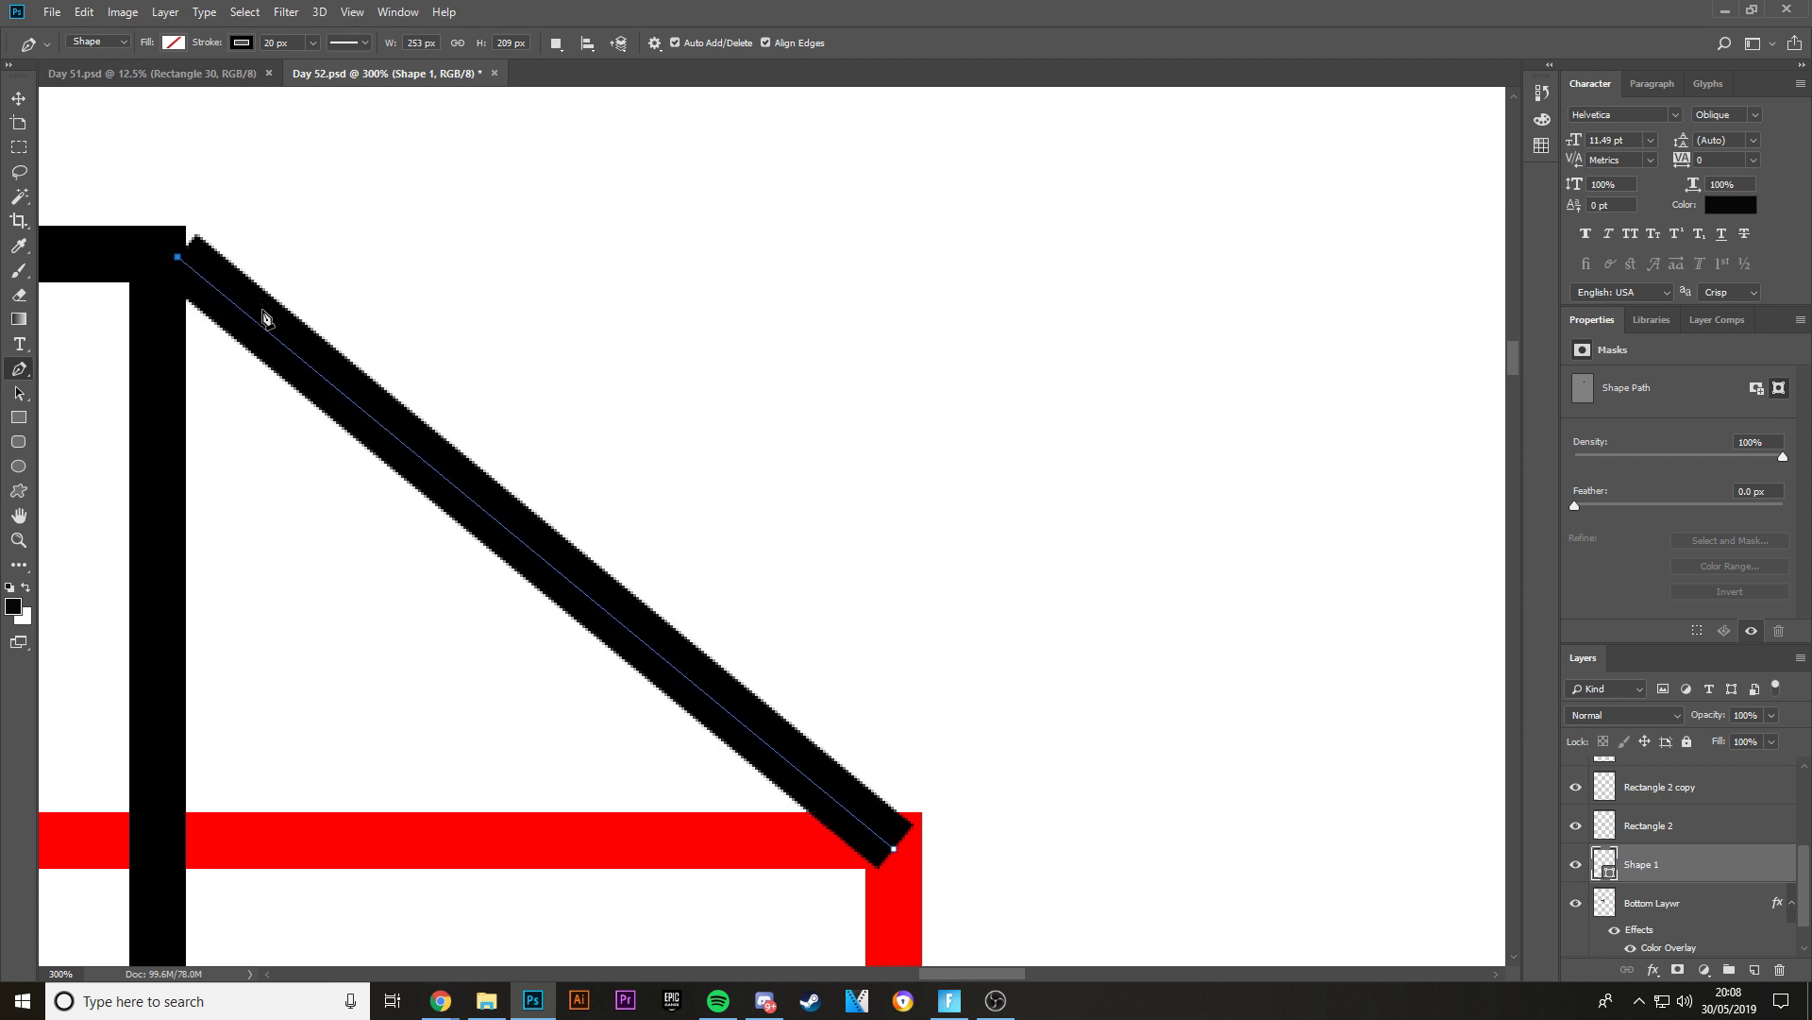
{"action": "key", "text": "Left"}
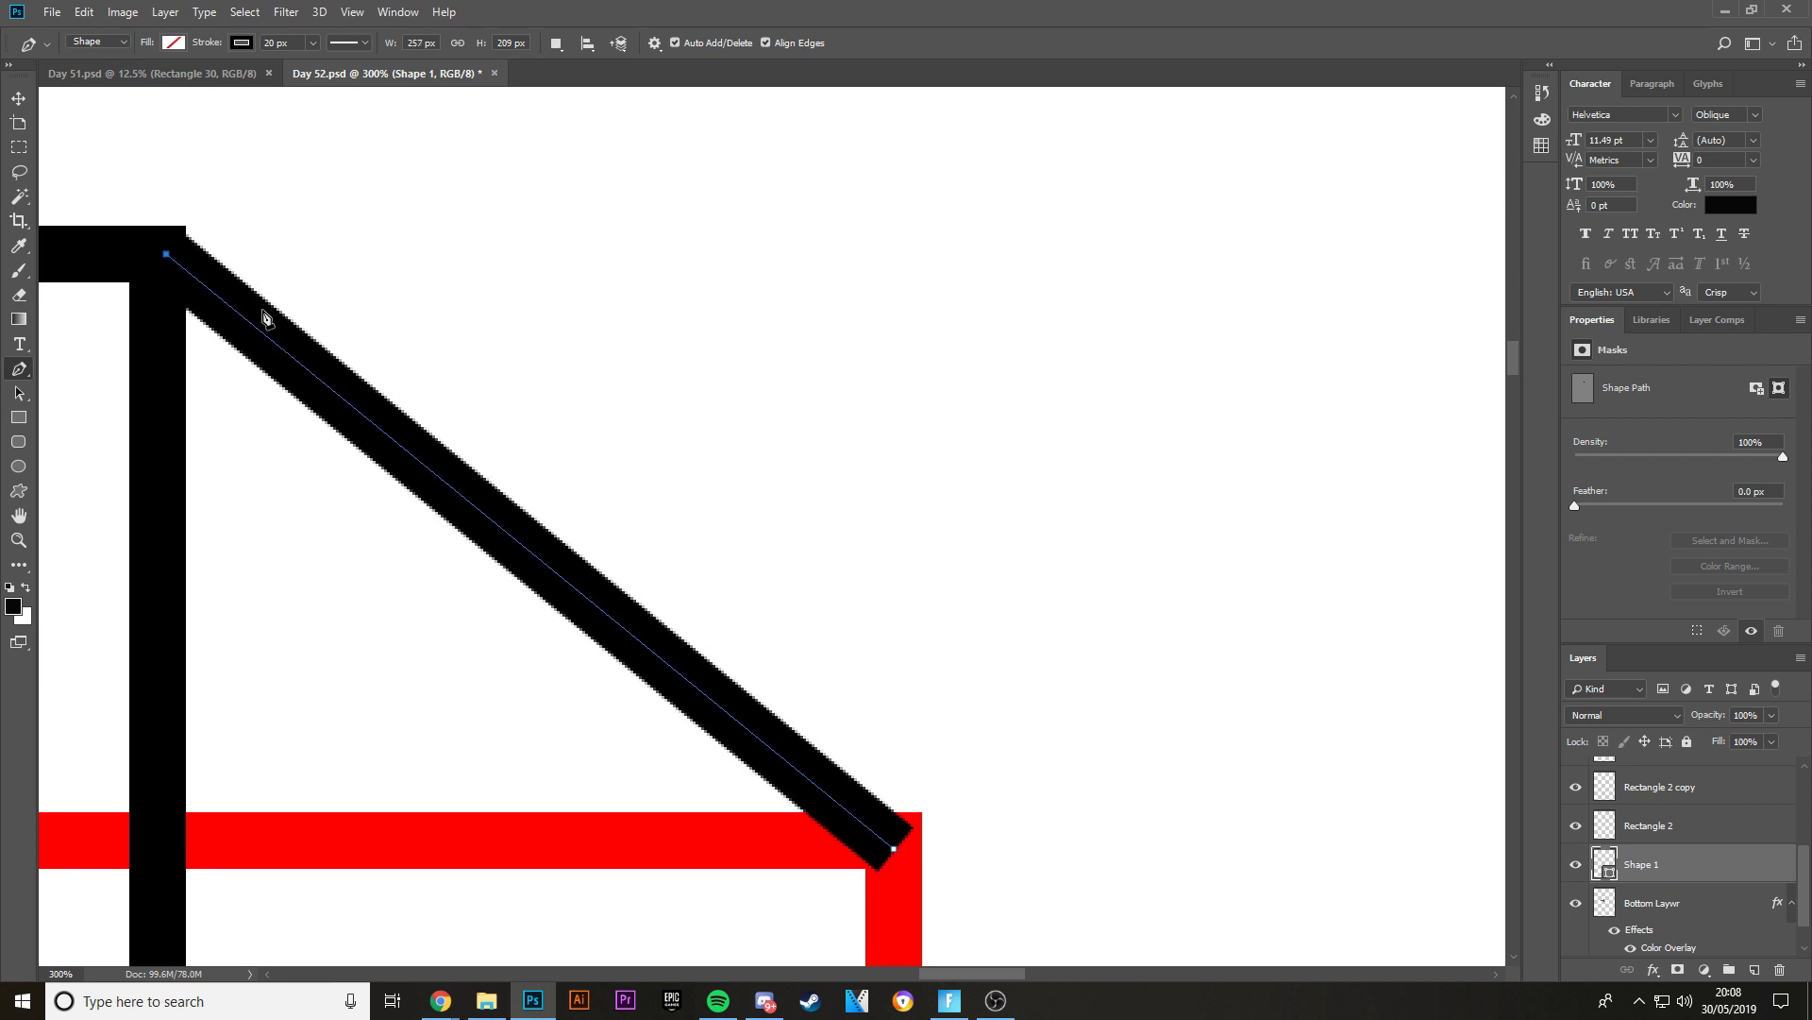
{"action": "key", "text": "Up"}
{"action": "key", "text": "Up"}
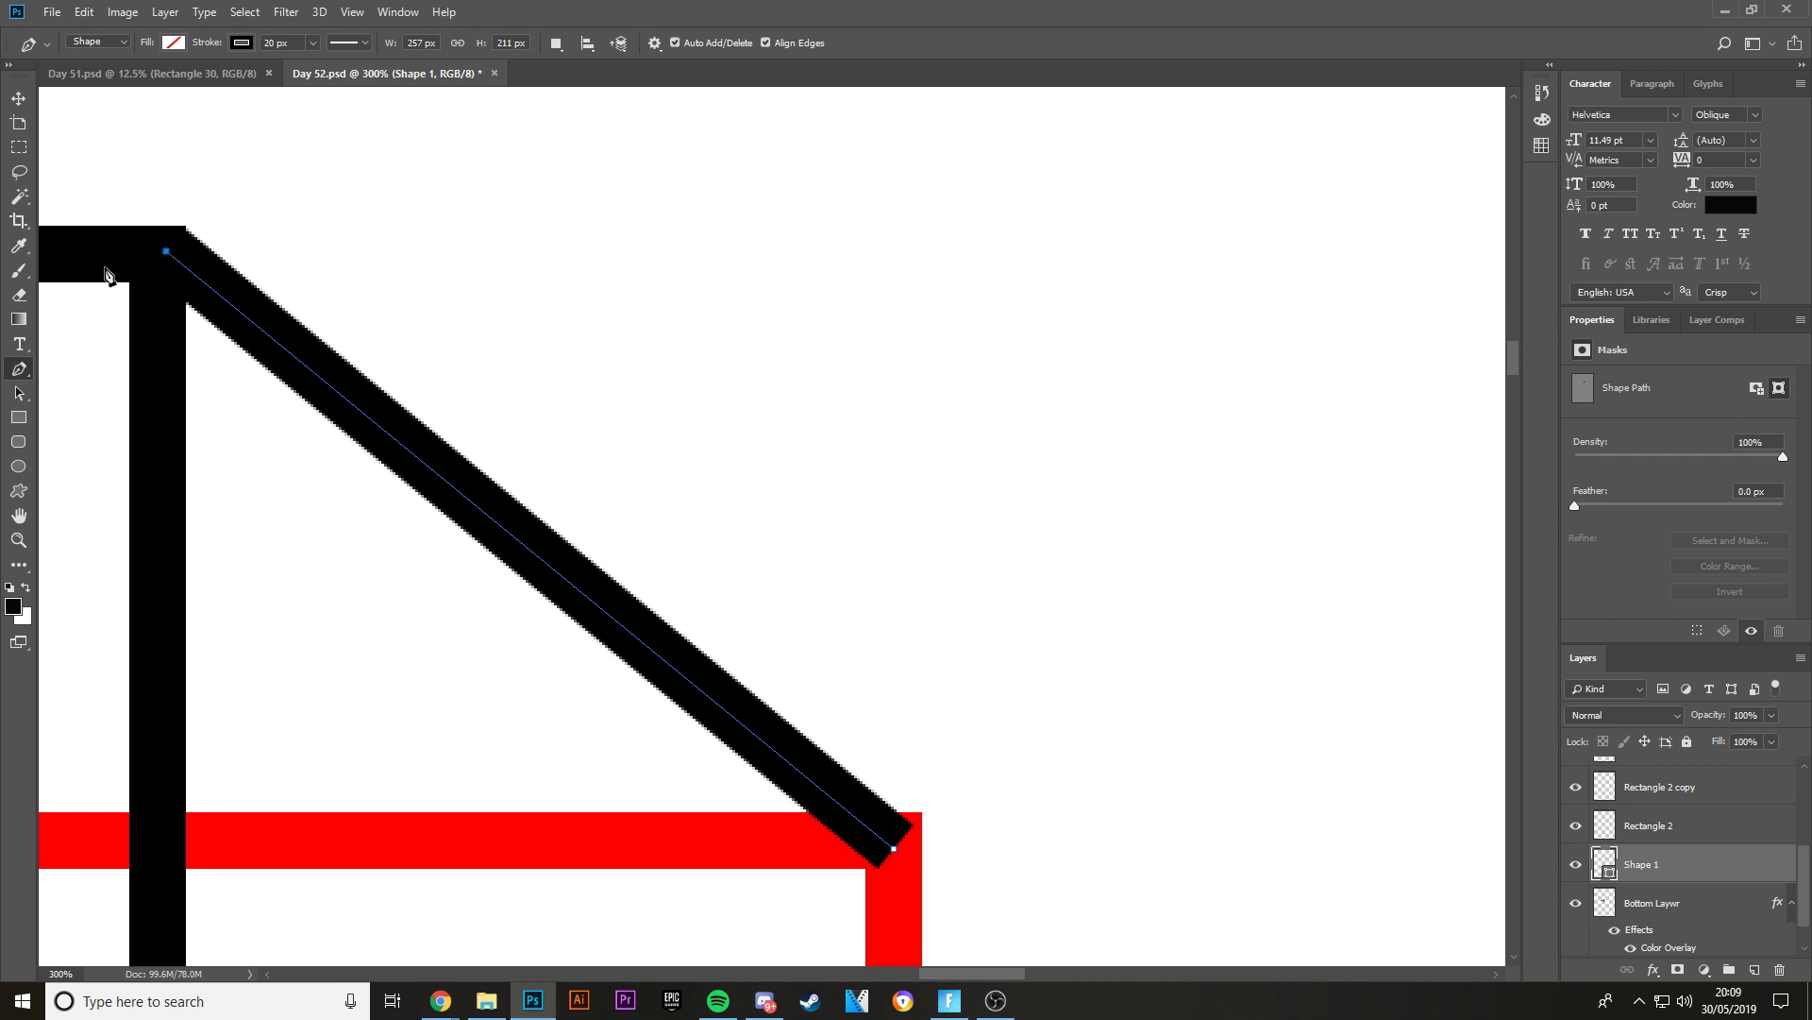
{"action": "key", "text": "Right"}
{"action": "key", "text": "Up"}
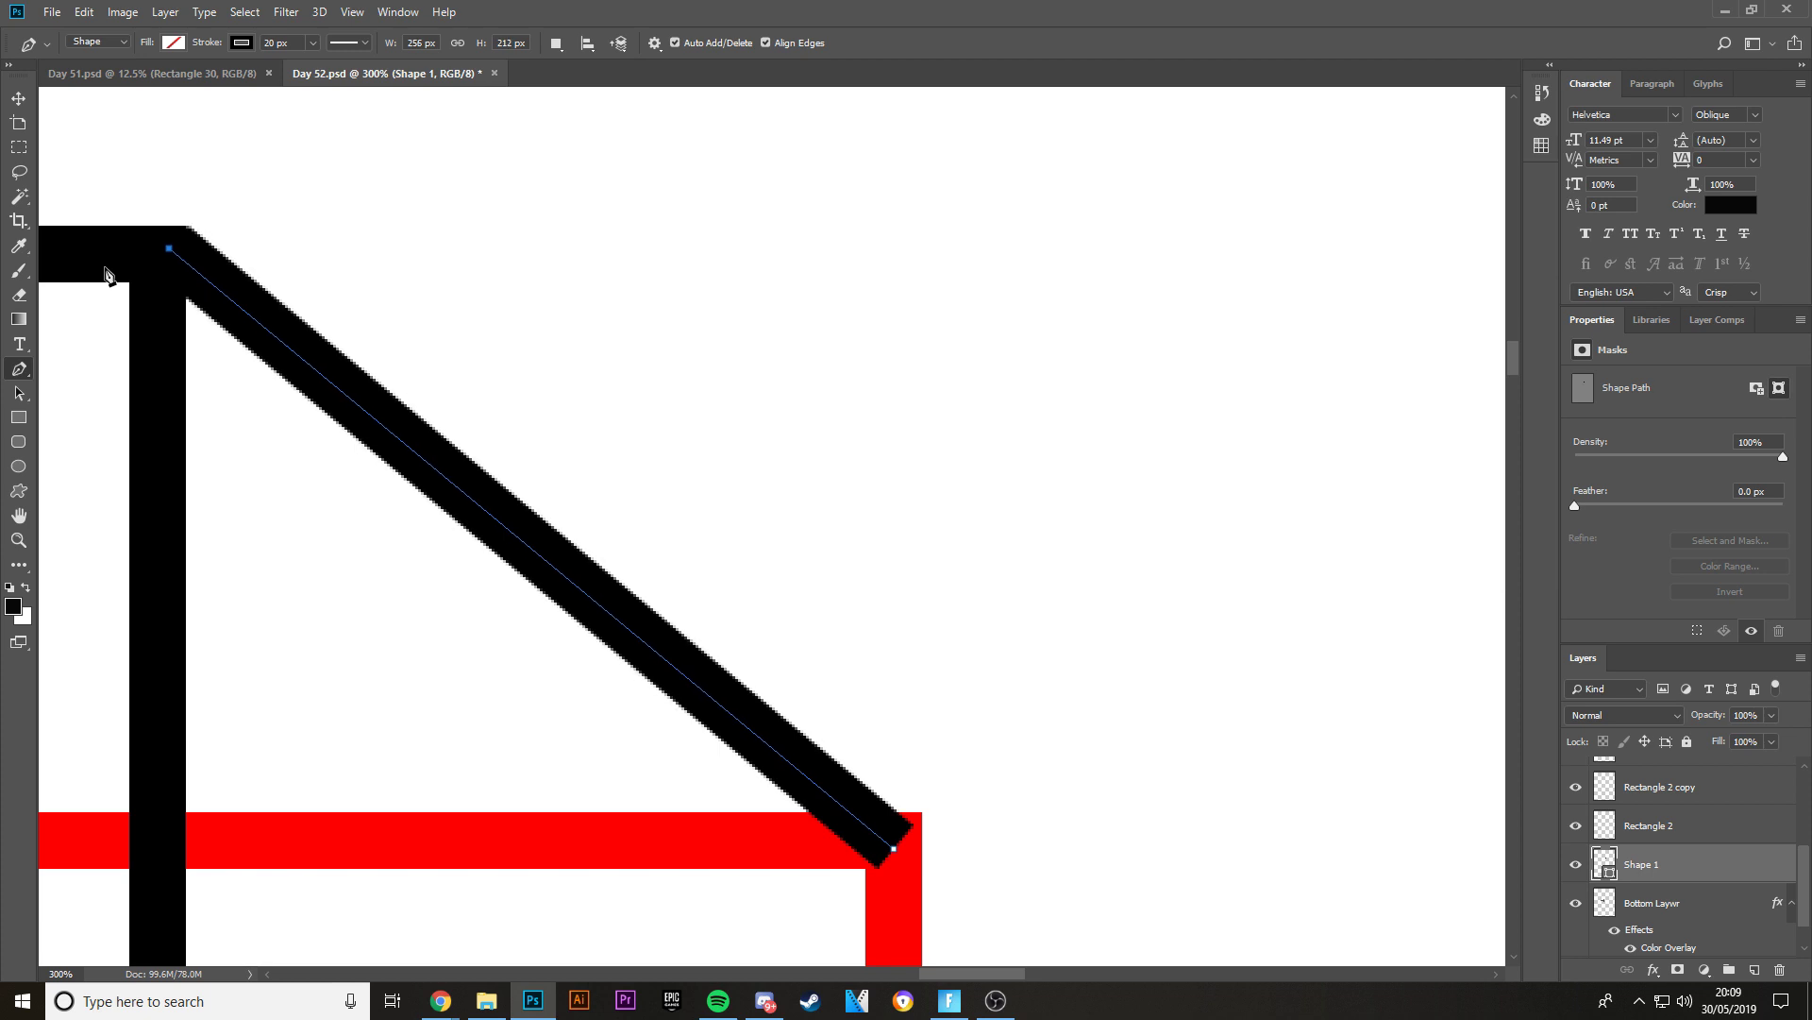
- Nudge the diagonal's bottom anchor onto the red box's top-right corner
{"action": "scroll", "coordinate": [890, 717], "scroll_direction": "down", "scroll_amount": 3}
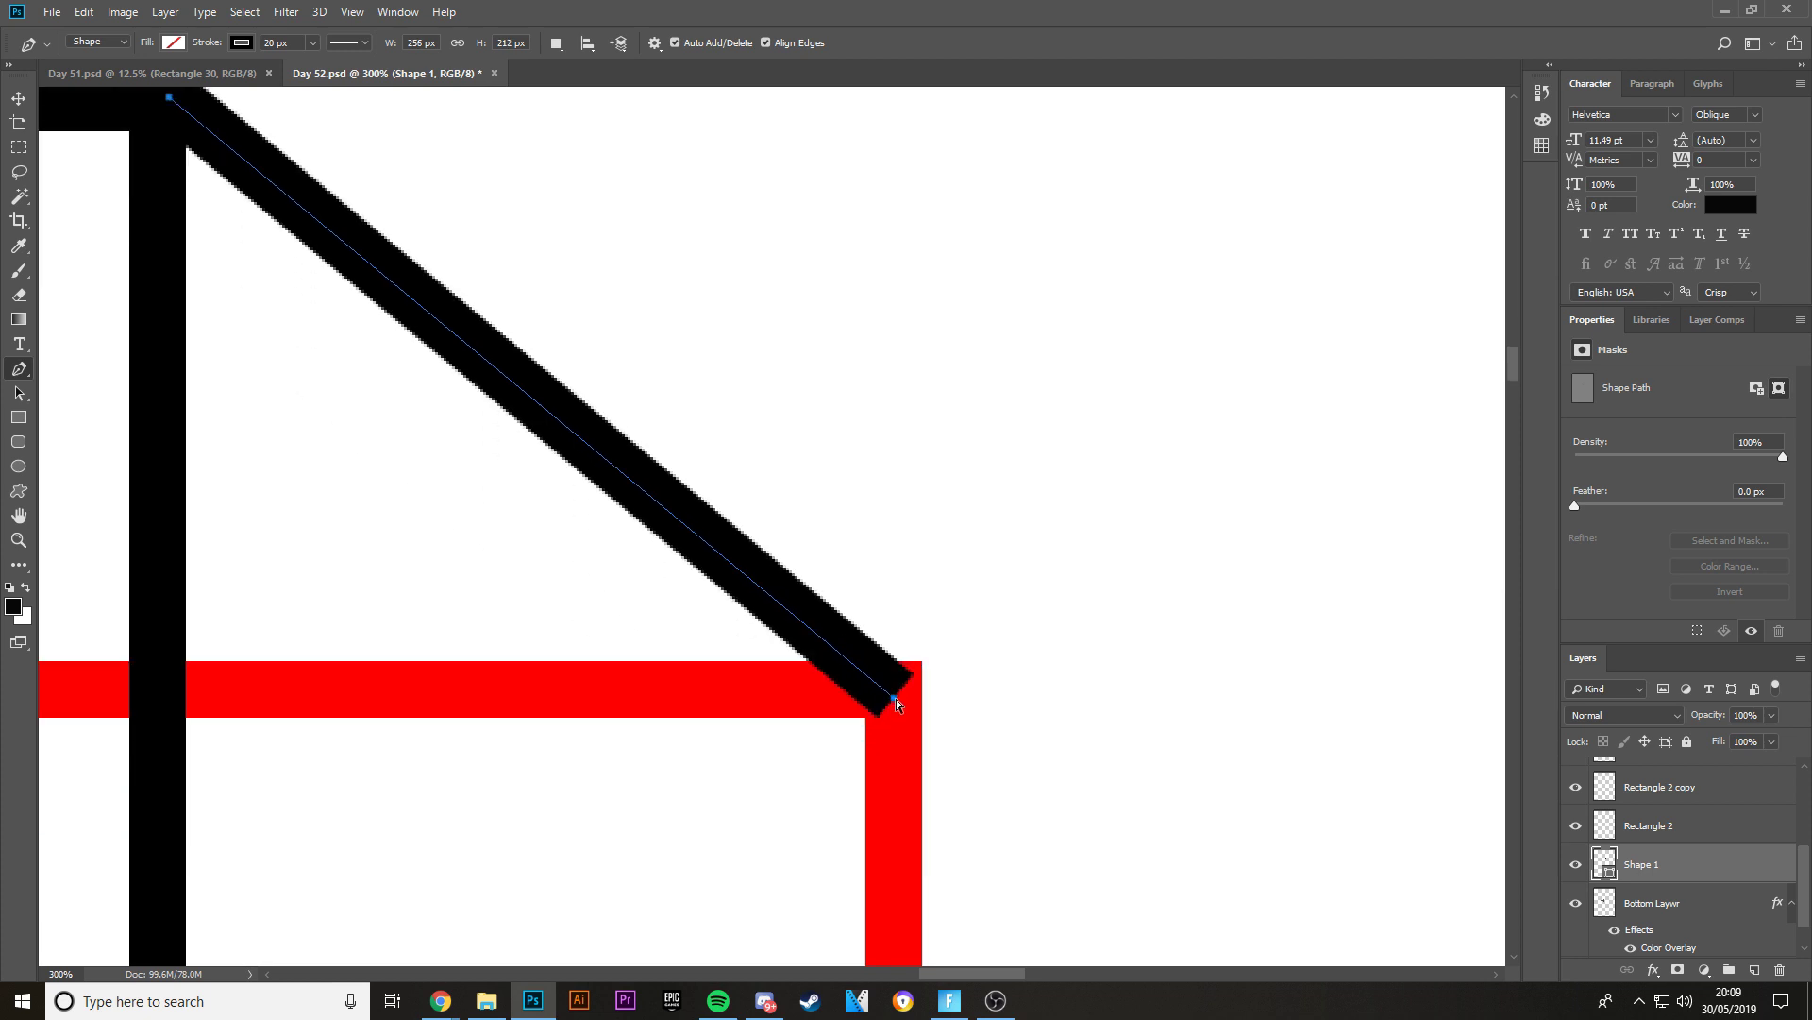
{"action": "left_click", "coordinate": [895, 698], "text": "ctrl"}
{"action": "key", "text": "Right"}
{"action": "key", "text": "Right"}
{"action": "key", "text": "Right"}
{"action": "key", "text": "Up"}
{"action": "key", "text": "Up"}
{"action": "key", "text": "Up"}
{"action": "key", "text": "Up"}
{"action": "key", "text": "Up"}
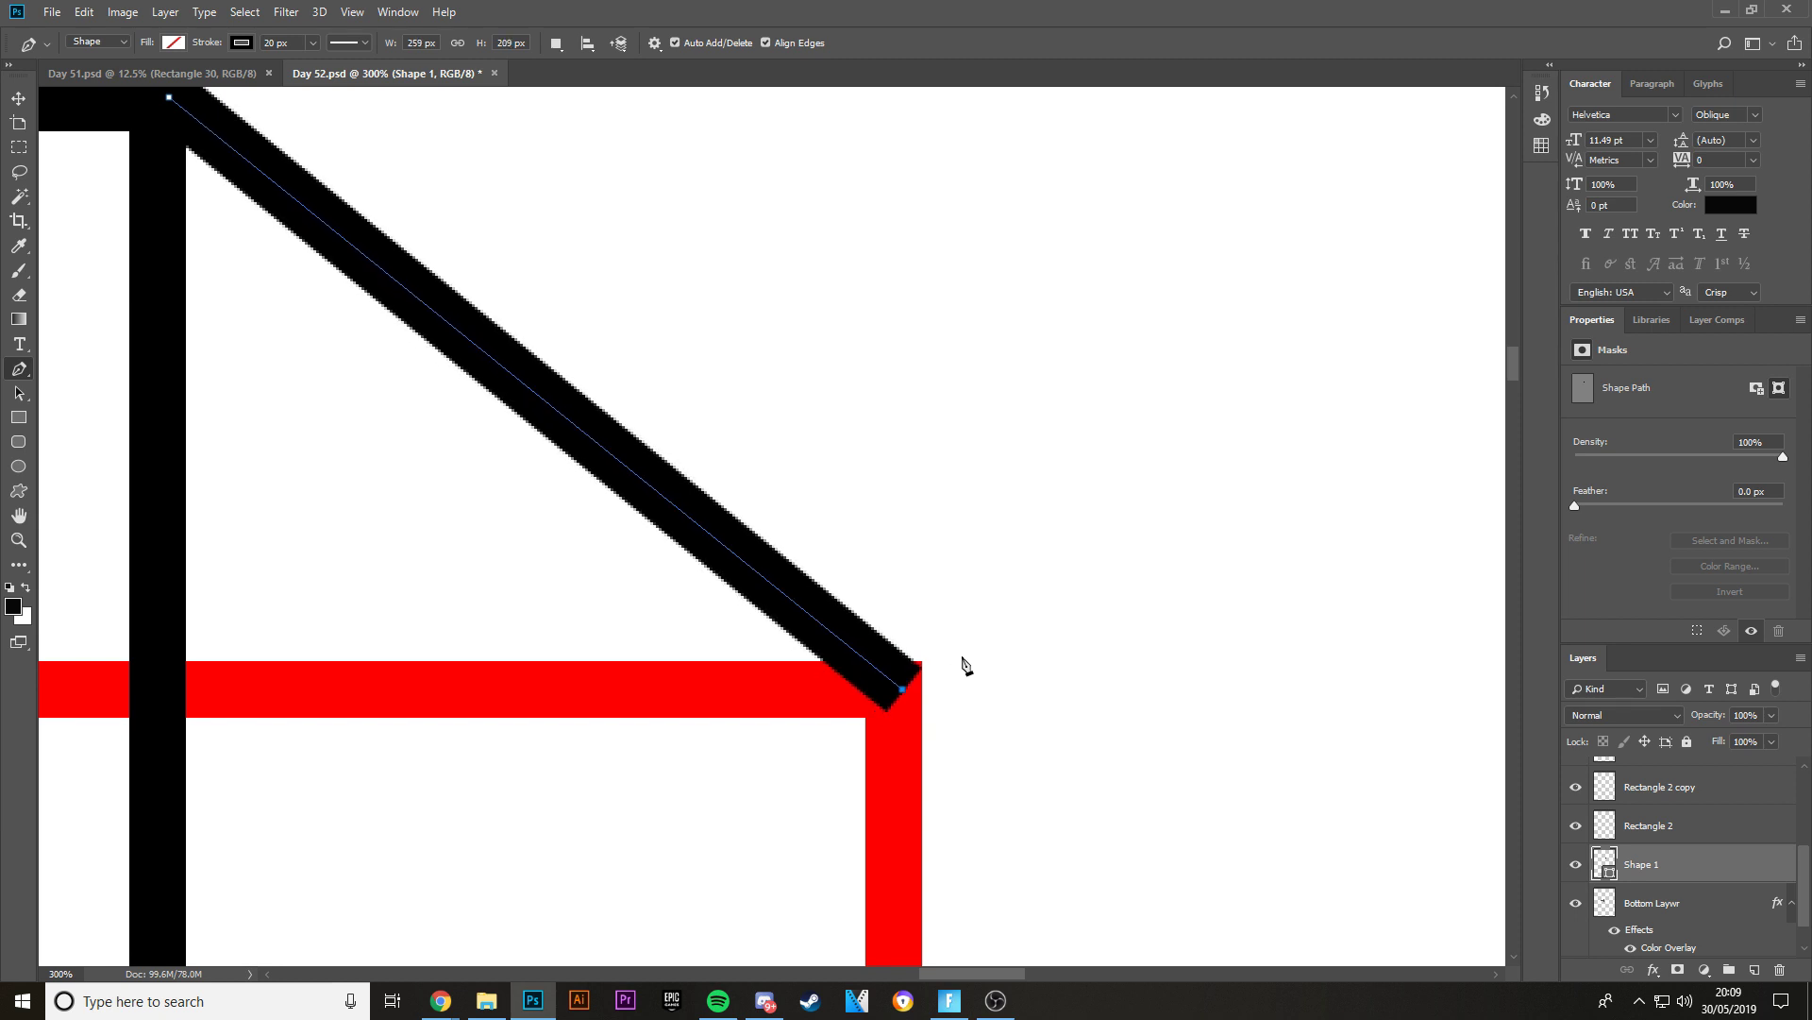
{"action": "key", "text": "ctrl+minus"}
{"action": "key", "text": "ctrl+minus"}
{"action": "key", "text": "ctrl+minus"}
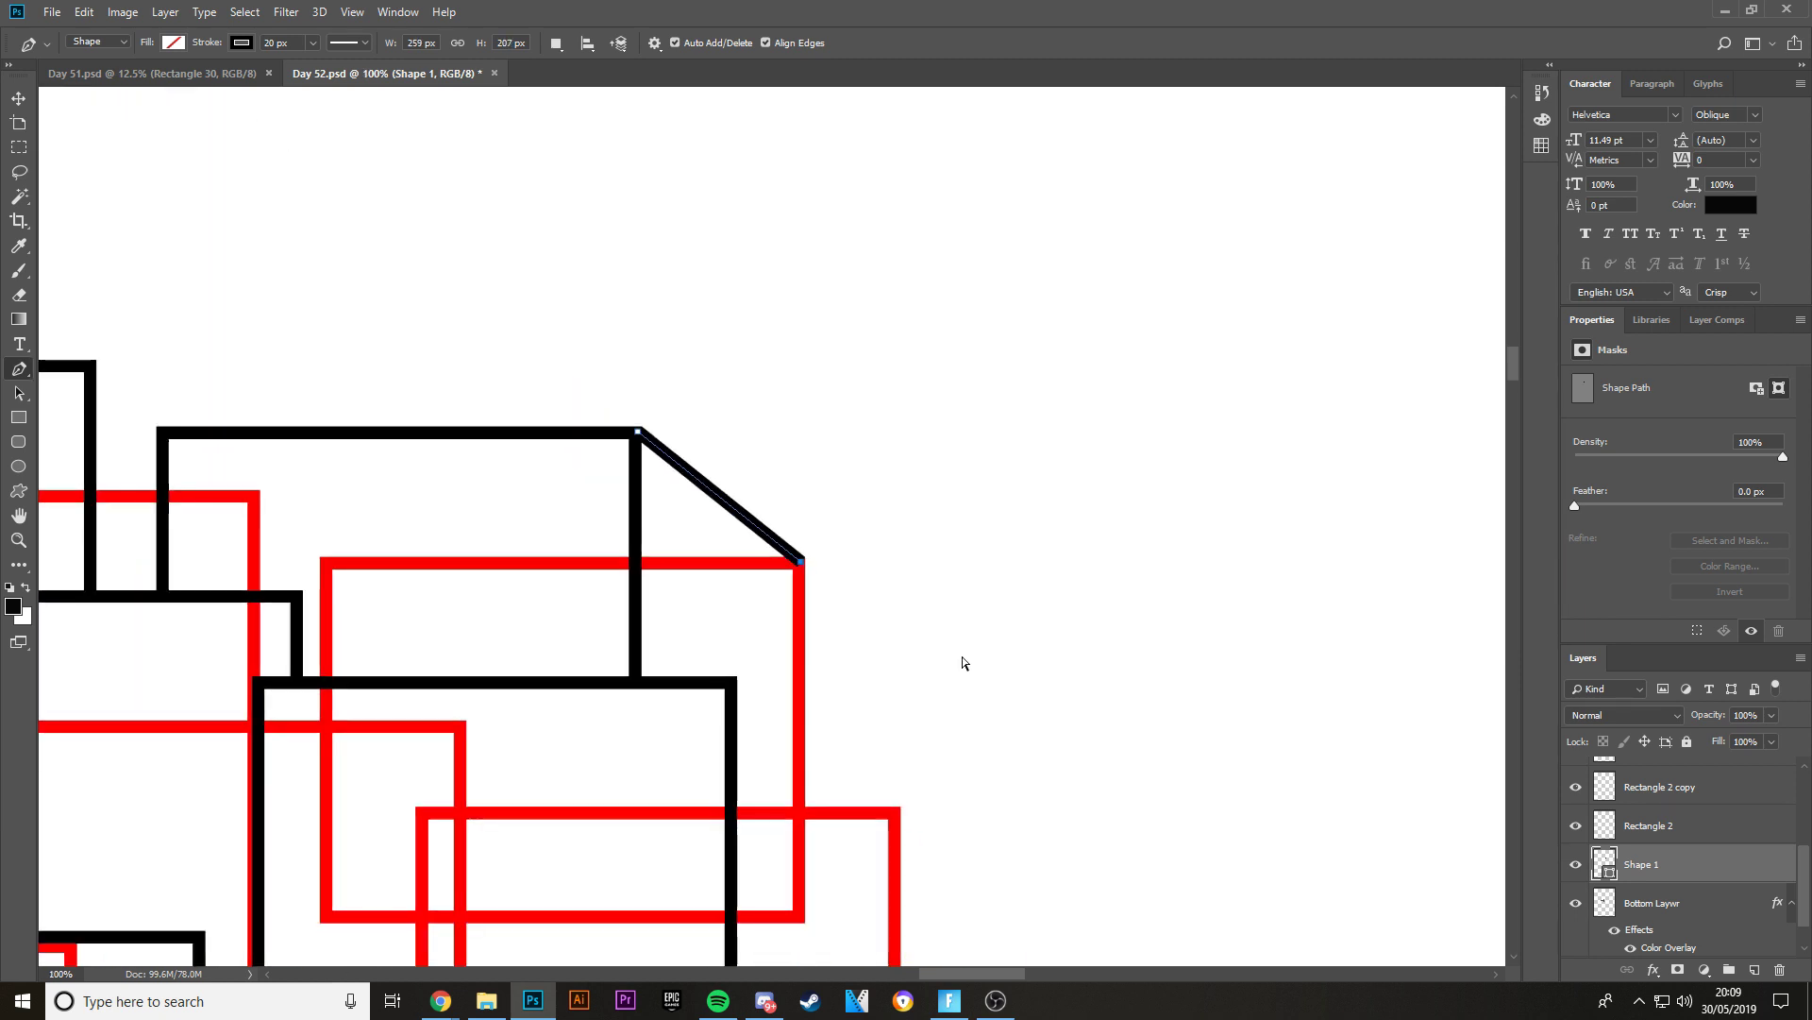
{"action": "key", "text": "ctrl+plus"}
{"action": "key", "text": "ctrl+plus"}
{"action": "key", "text": "ctrl+plus"}
{"action": "key", "text": "ctrl+plus"}
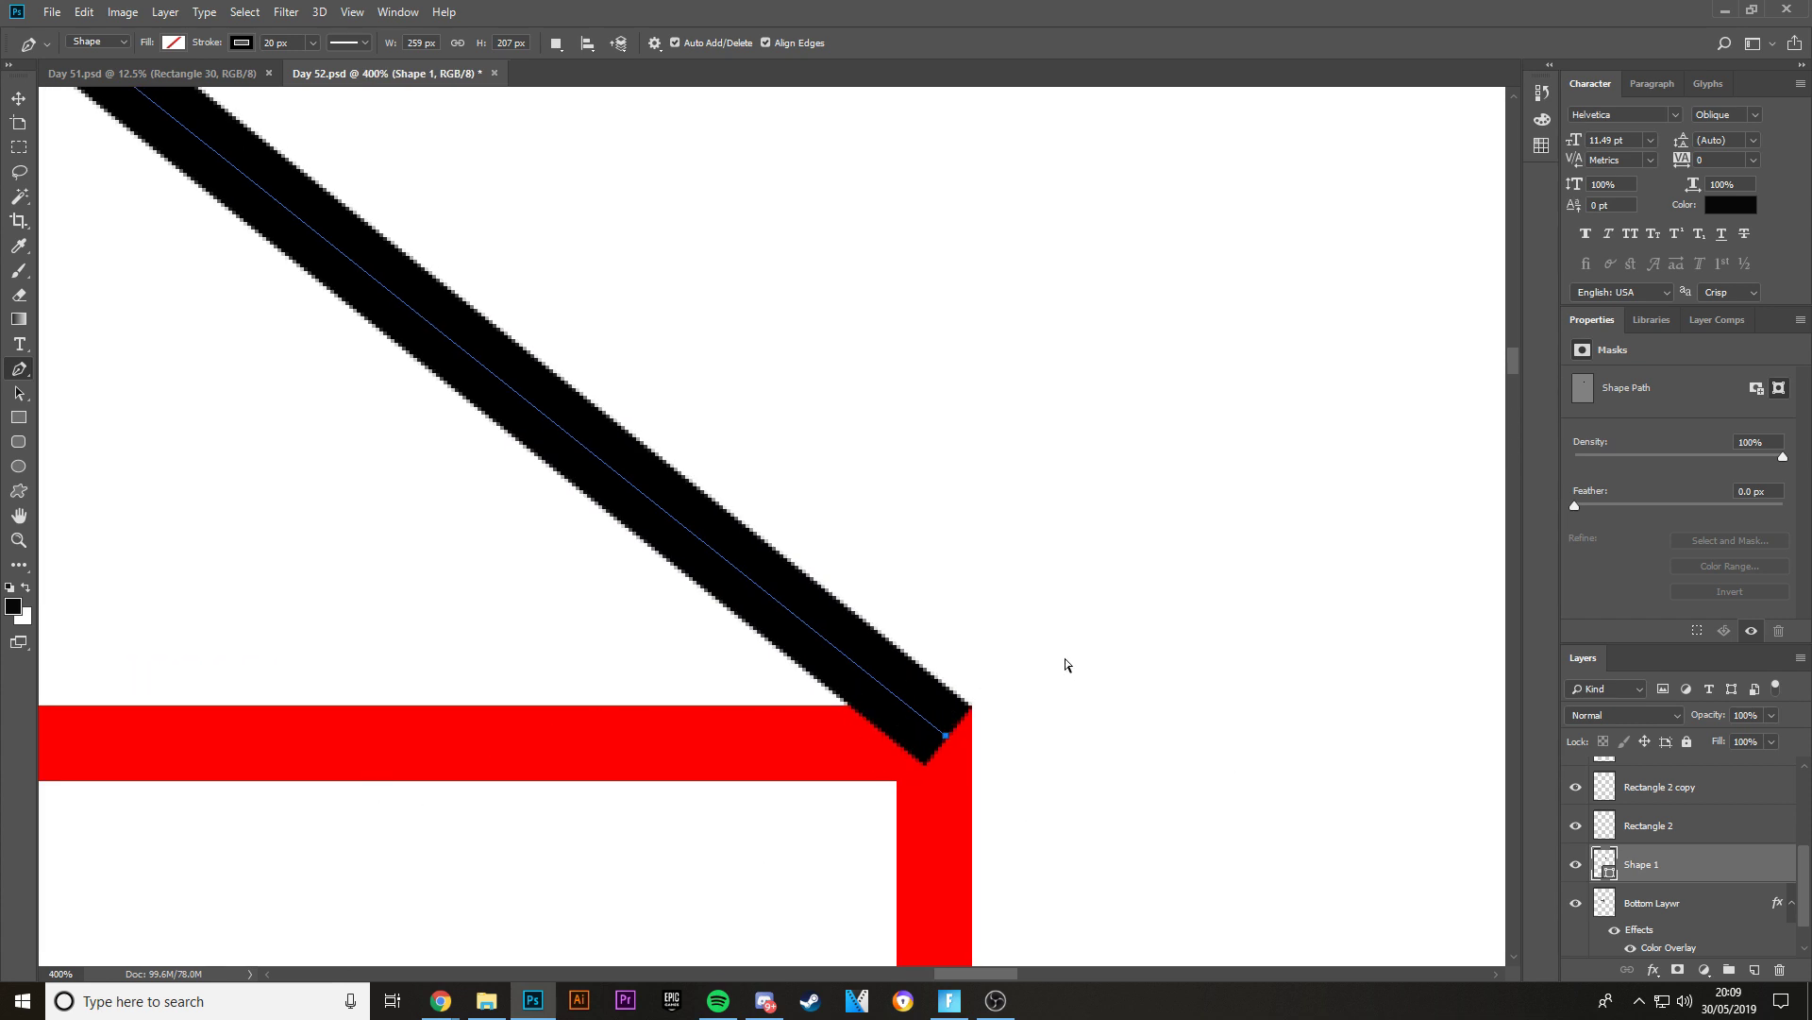
{"action": "key", "text": "ctrl+minus"}
{"action": "key", "text": "ctrl+minus"}
{"action": "left_click", "coordinate": [18, 97]}
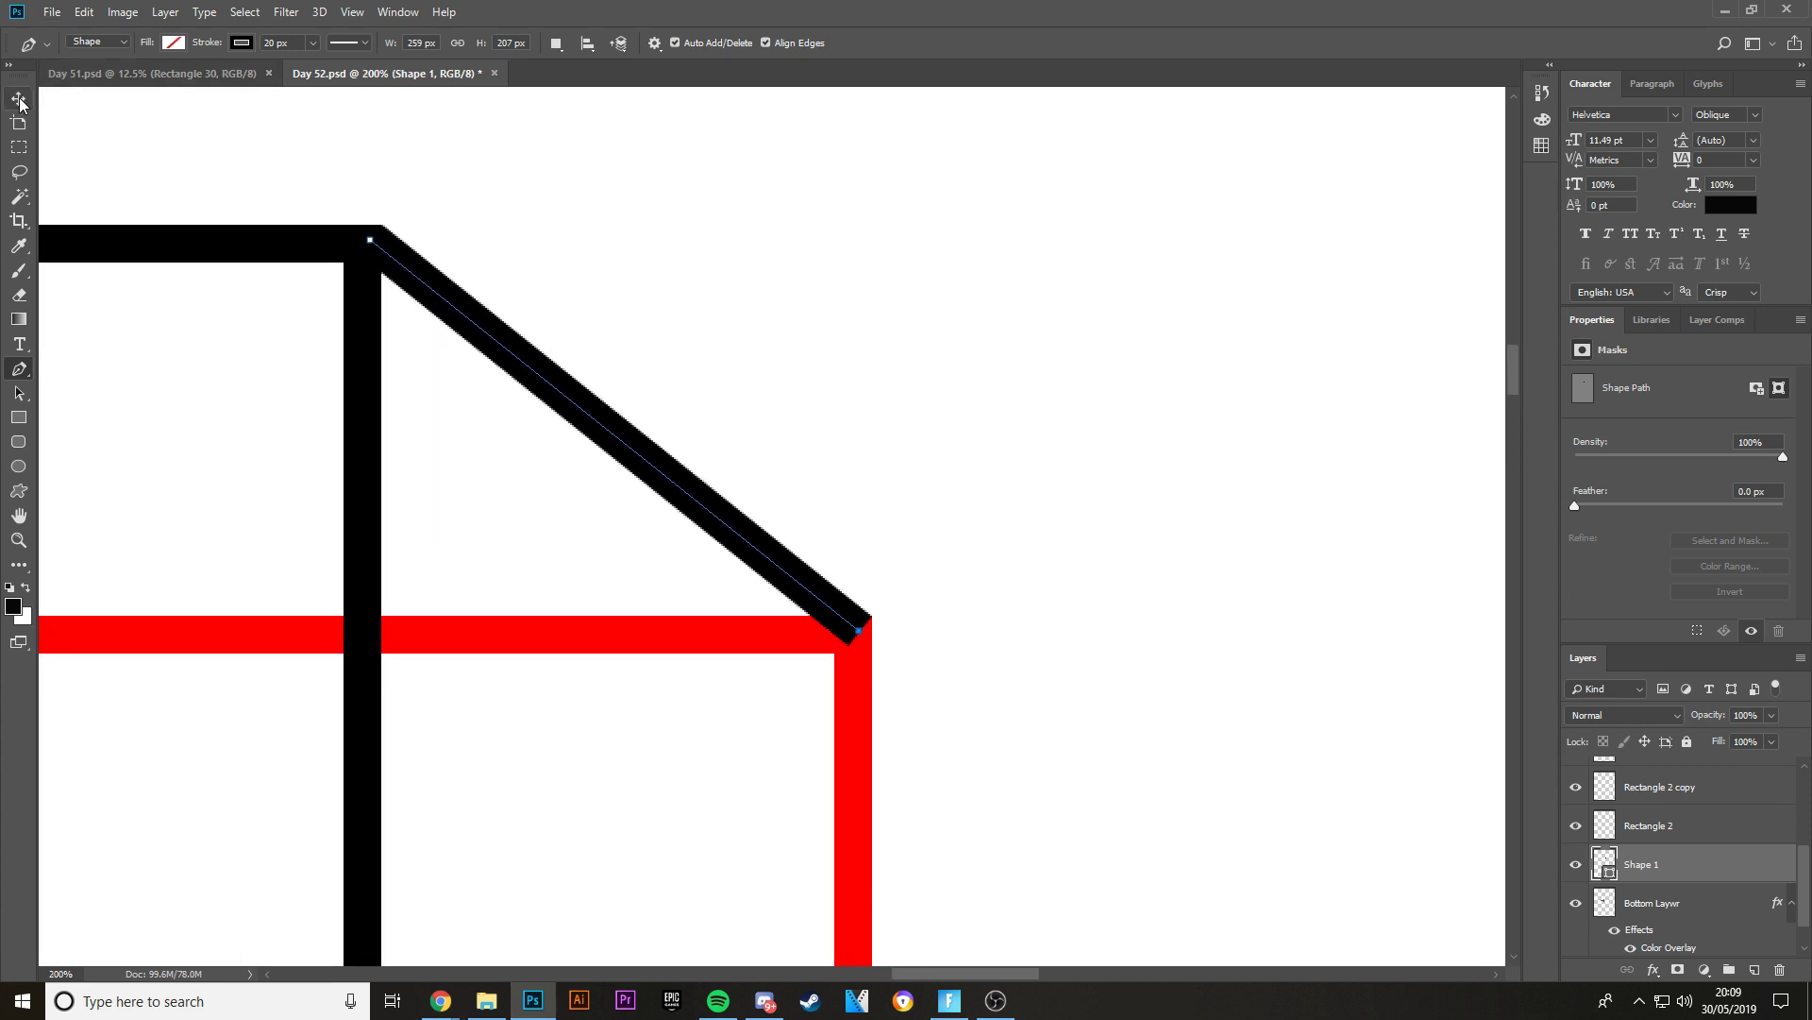
{"action": "key", "text": "ctrl+minus"}
{"action": "key", "text": "ctrl+minus"}
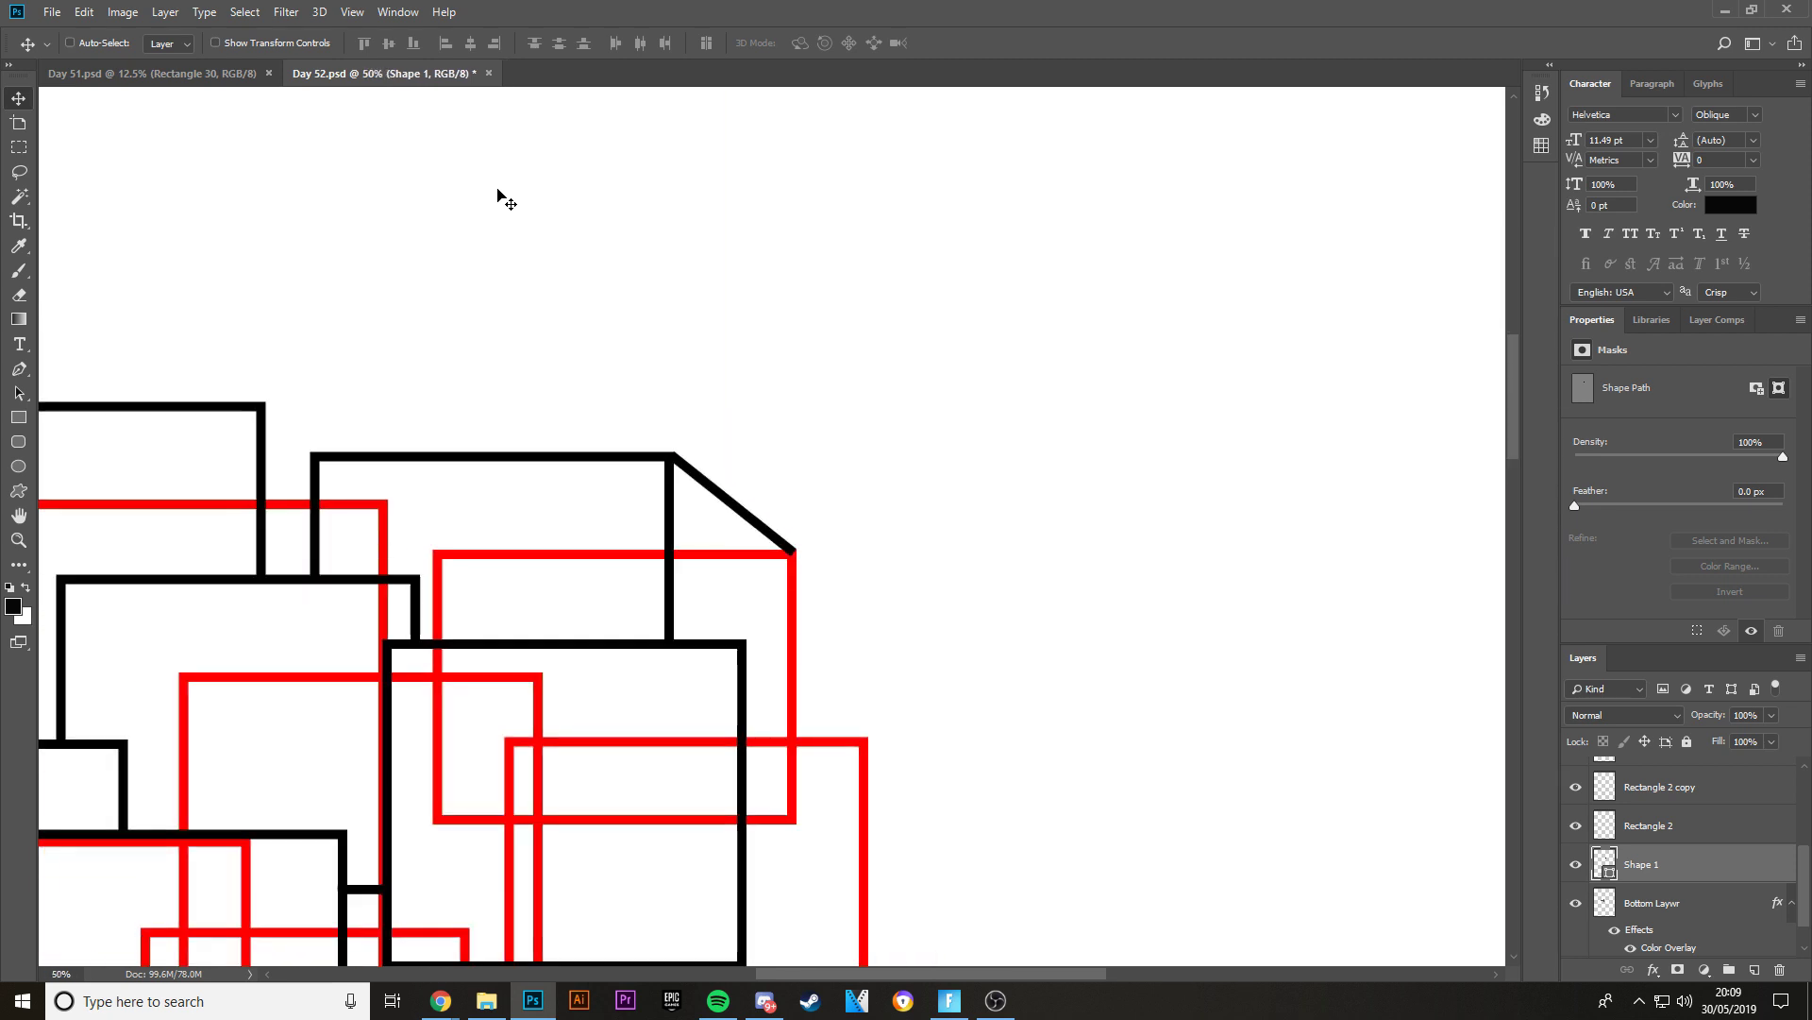
- Duplicate the diagonal connector and move the copy down the drawing
{"action": "scroll", "coordinate": [572, 236], "scroll_direction": "down", "scroll_amount": 2}
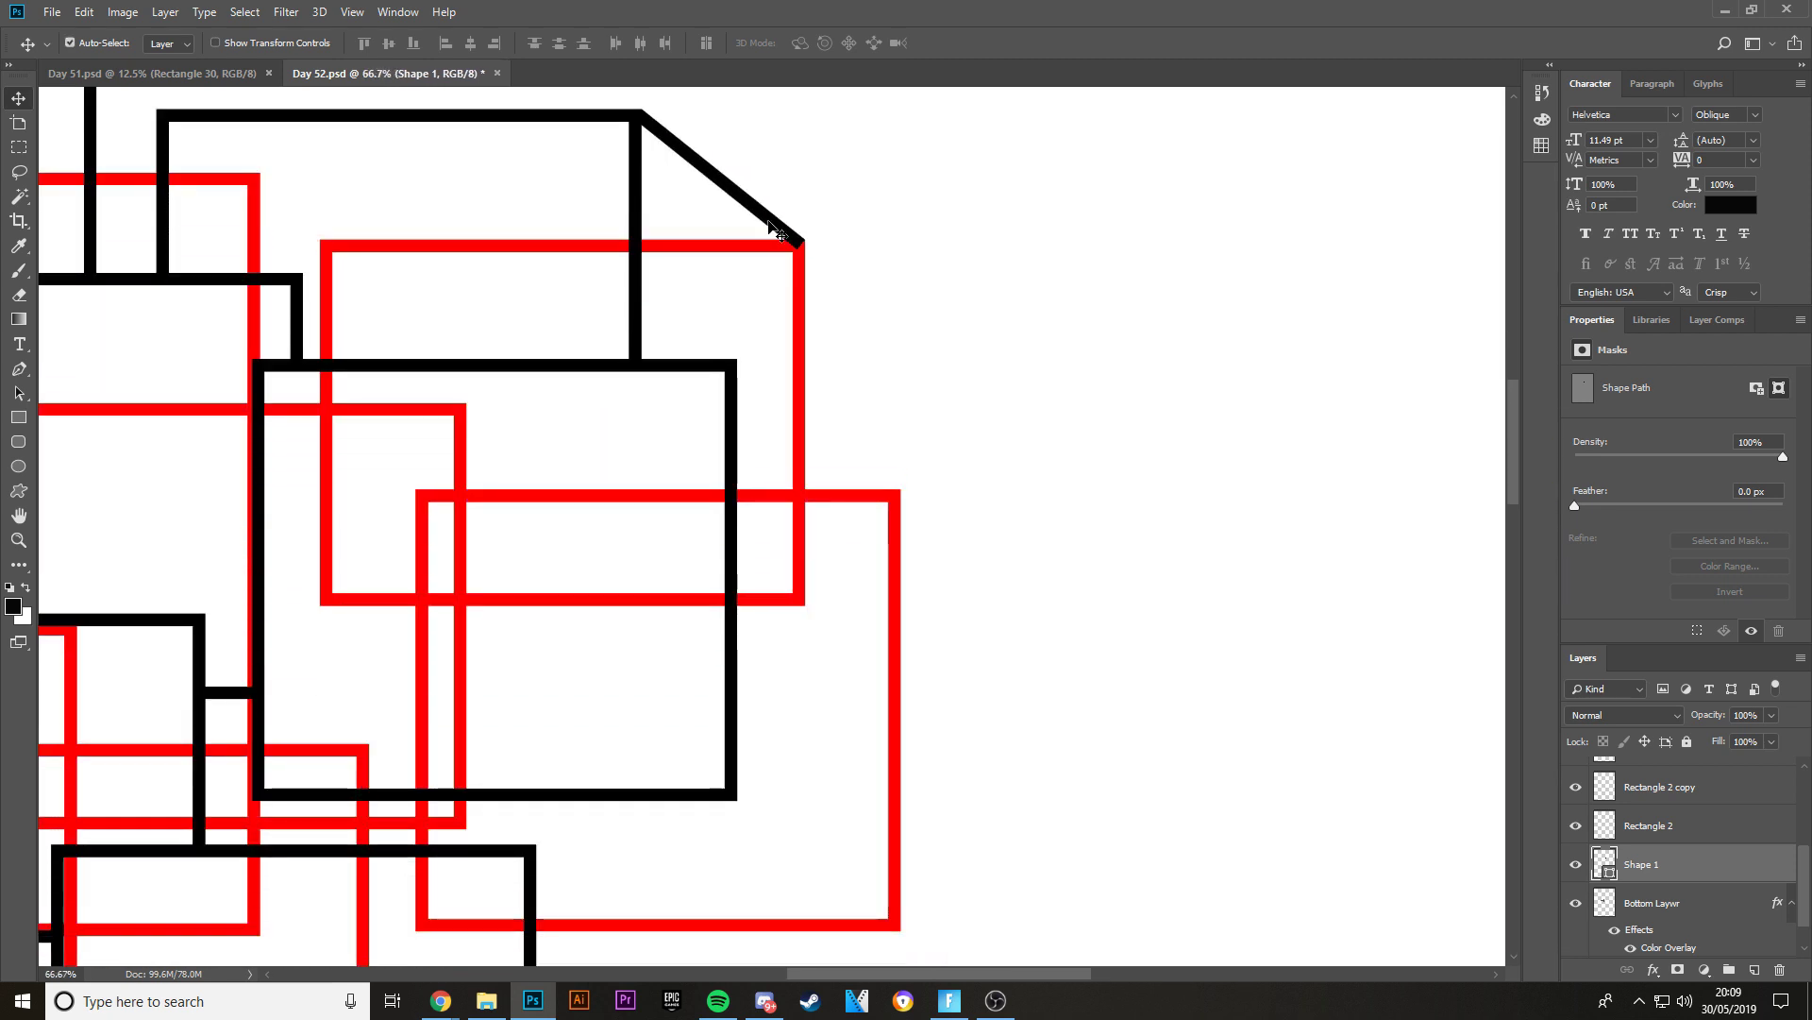
{"action": "key", "text": "ctrl+plus"}
{"action": "scroll", "coordinate": [769, 230], "scroll_direction": "up", "scroll_amount": 1}
{"action": "scroll", "coordinate": [769, 230], "scroll_direction": "up", "scroll_amount": 2}
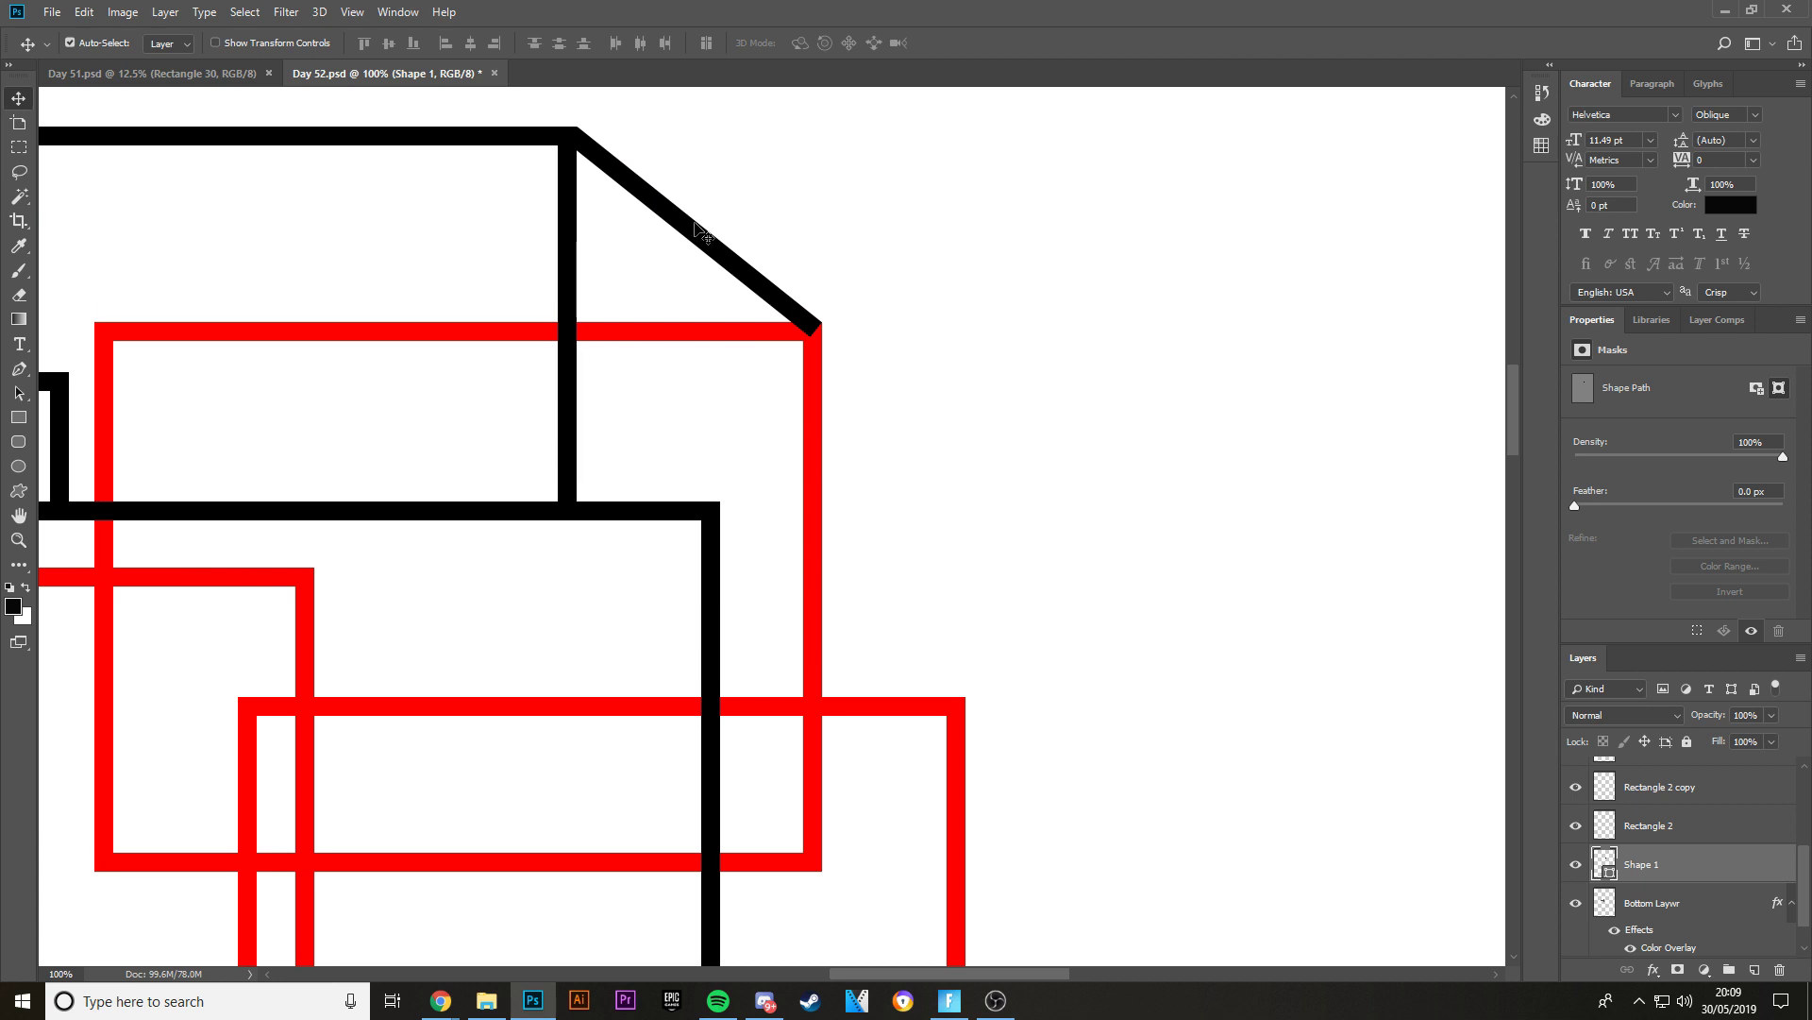
{"action": "key", "text": "ctrl+j"}
{"action": "left_click_drag", "start_coordinate": [744, 279], "coordinate": [744, 812]}
{"action": "scroll", "coordinate": [880, 719], "scroll_direction": "down", "scroll_amount": 1}
{"action": "key", "text": "ctrl+plus"}
{"action": "scroll", "coordinate": [898, 728], "scroll_direction": "down", "scroll_amount": 3}
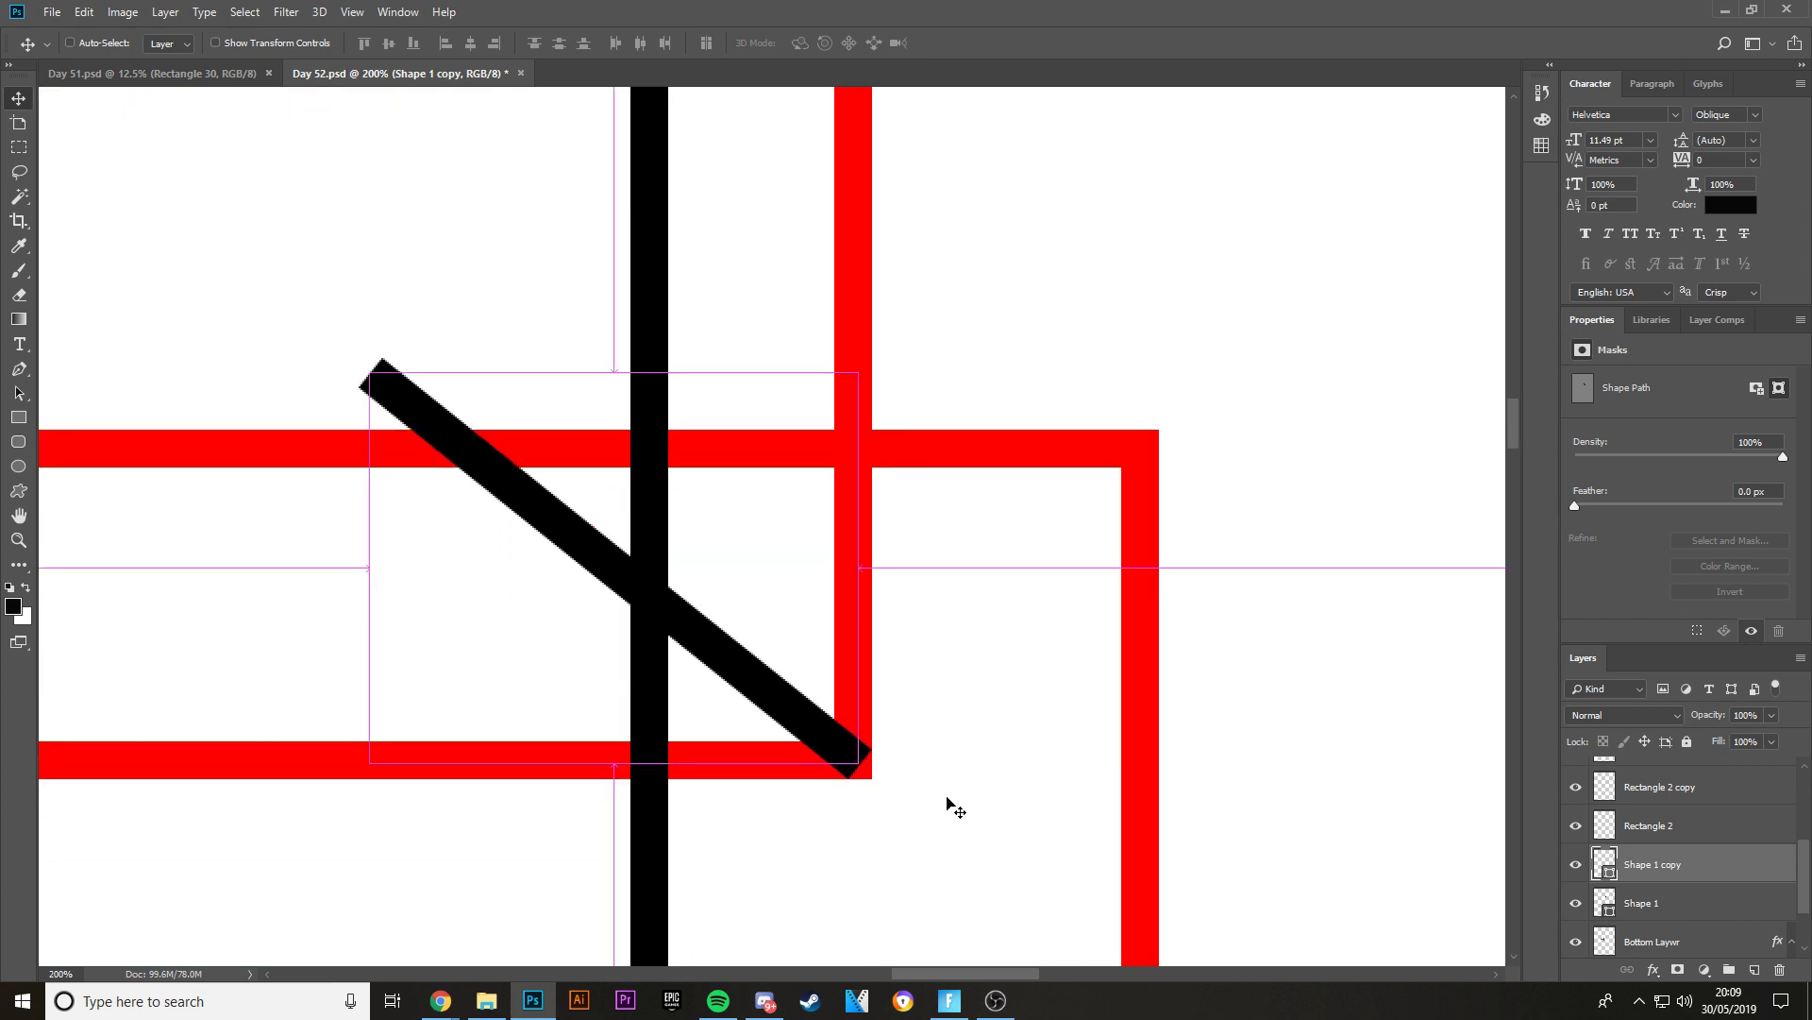
{"action": "key", "text": "ctrl+minus"}
{"action": "key", "text": "ctrl+minus"}
{"action": "scroll", "coordinate": [958, 783], "scroll_direction": "up", "scroll_amount": 1}
{"action": "scroll", "coordinate": [959, 783], "scroll_direction": "up", "scroll_amount": 2}
- Duplicate the diagonal again onto the lower box's corner, nudging it to meet the red bar
{"action": "key", "text": "ctrl+j"}
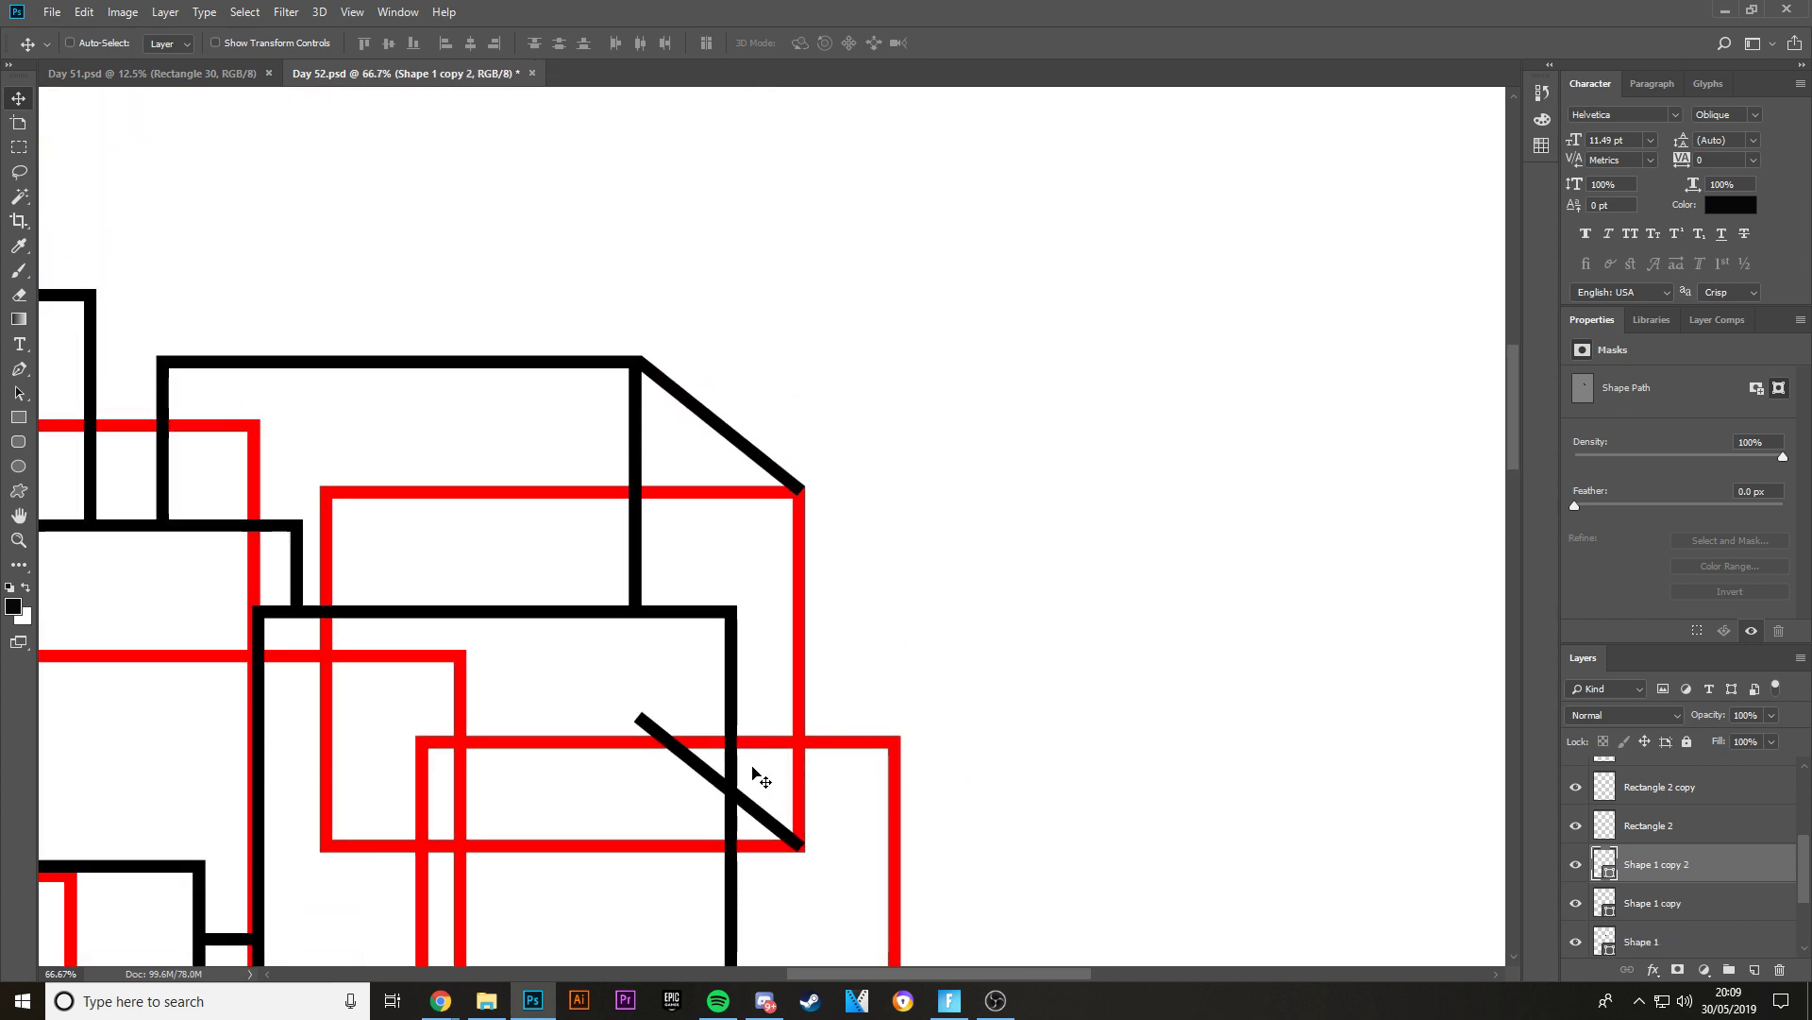
{"action": "left_click_drag", "start_coordinate": [712, 781], "coordinate": [805, 678]}
{"action": "key", "text": "ctrl+plus"}
{"action": "key", "text": "ctrl+plus"}
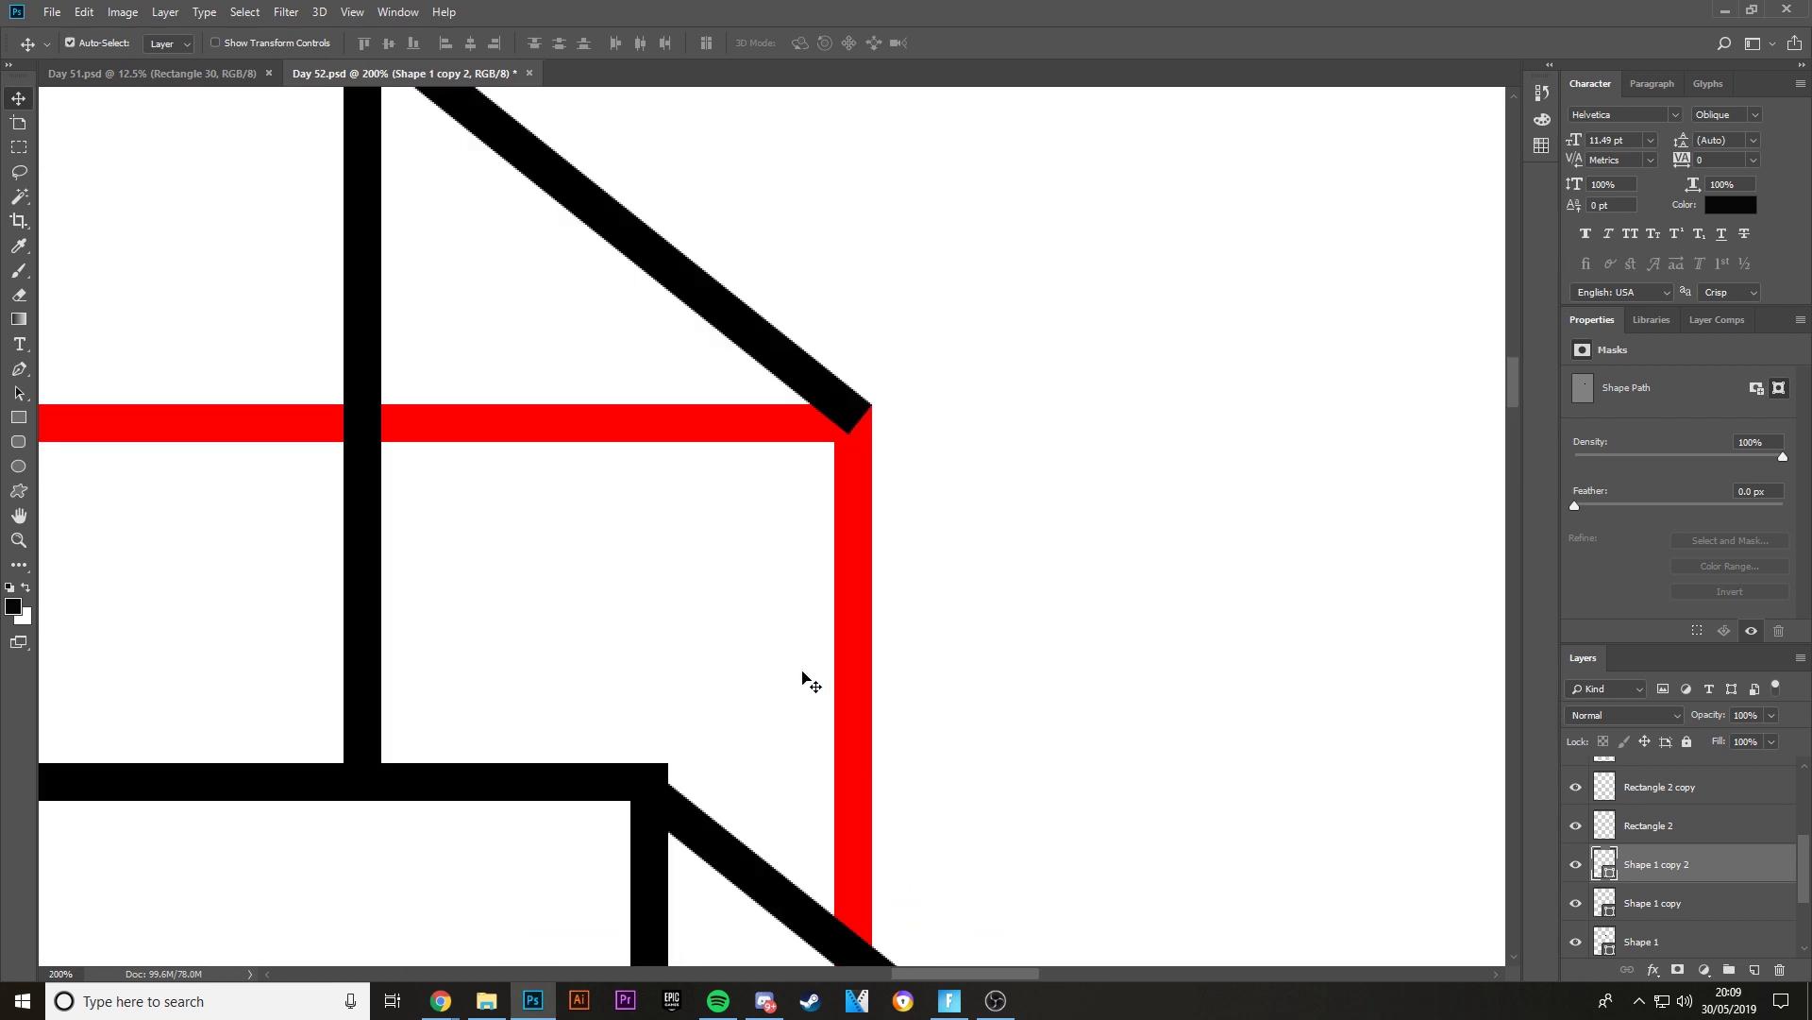
{"action": "key", "text": "Up"}
{"action": "key", "text": "Down"}
{"action": "key", "text": "Up"}
{"action": "key", "text": "Up"}
{"action": "key", "text": "Up"}
{"action": "key", "text": "Up"}
{"action": "key", "text": "Up"}
{"action": "key", "text": "Up"}
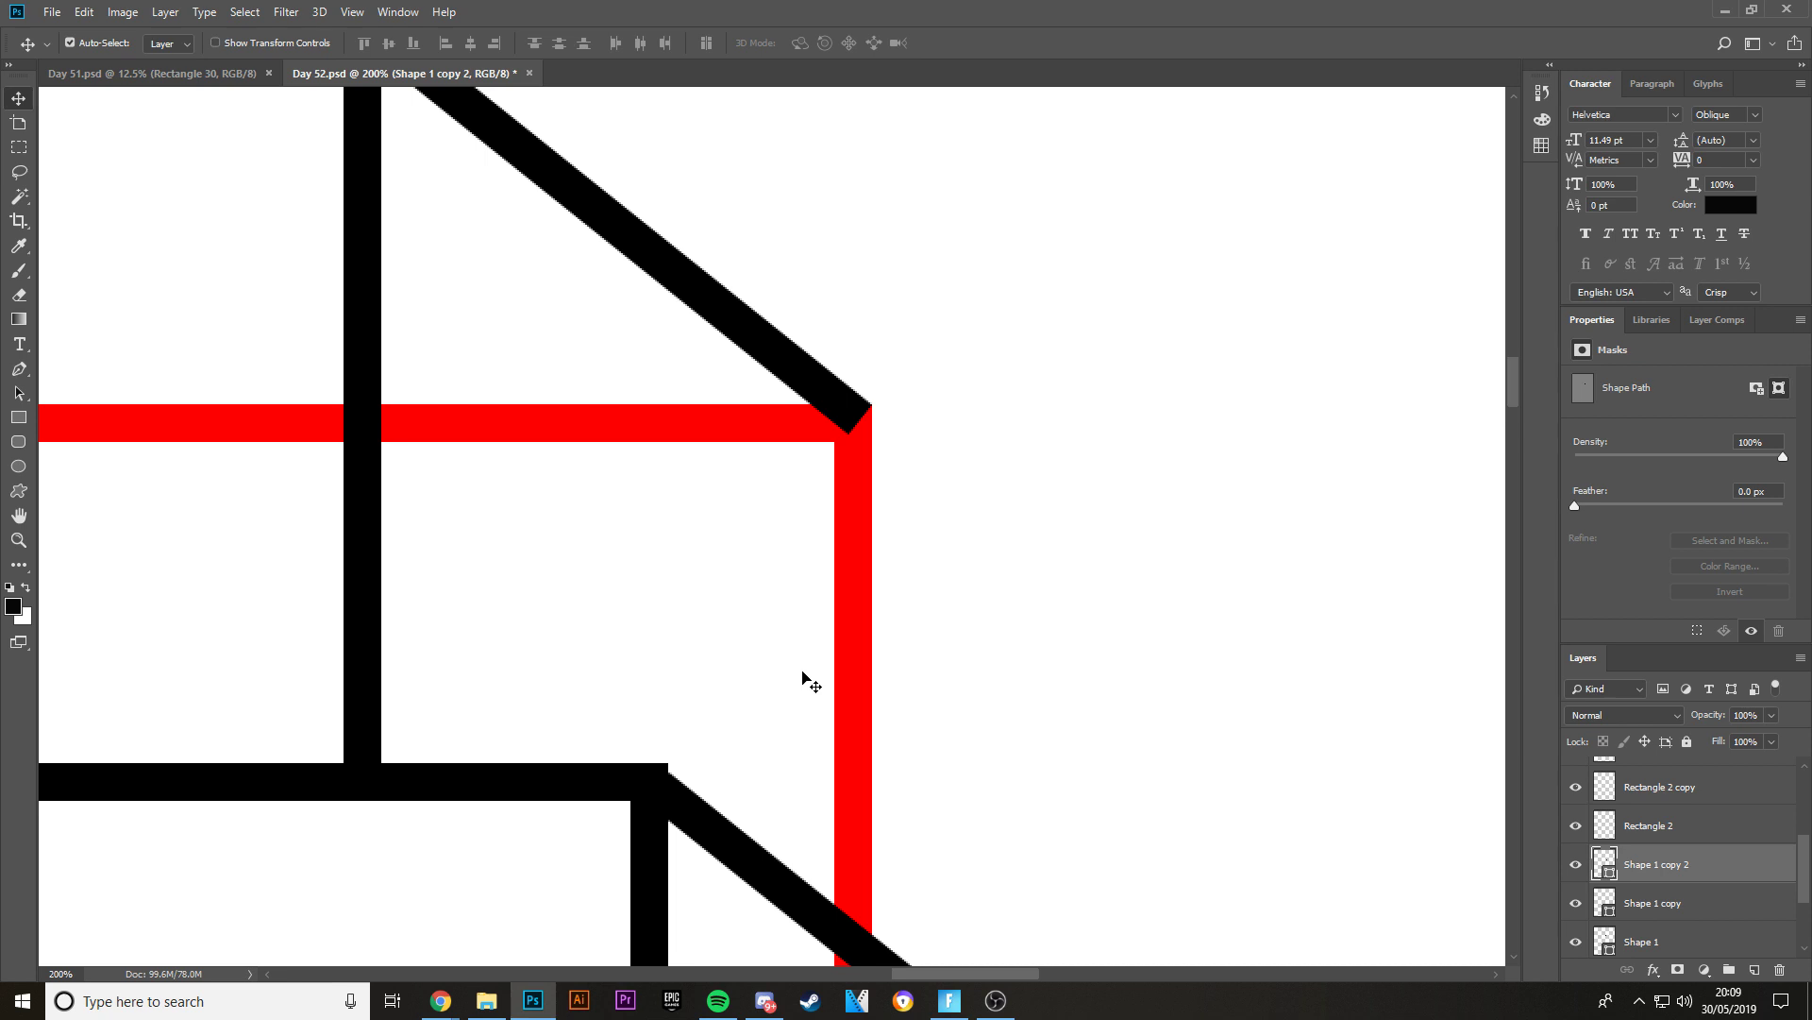
{"action": "key", "text": "ctrl+minus"}
{"action": "key", "text": "ctrl+minus"}
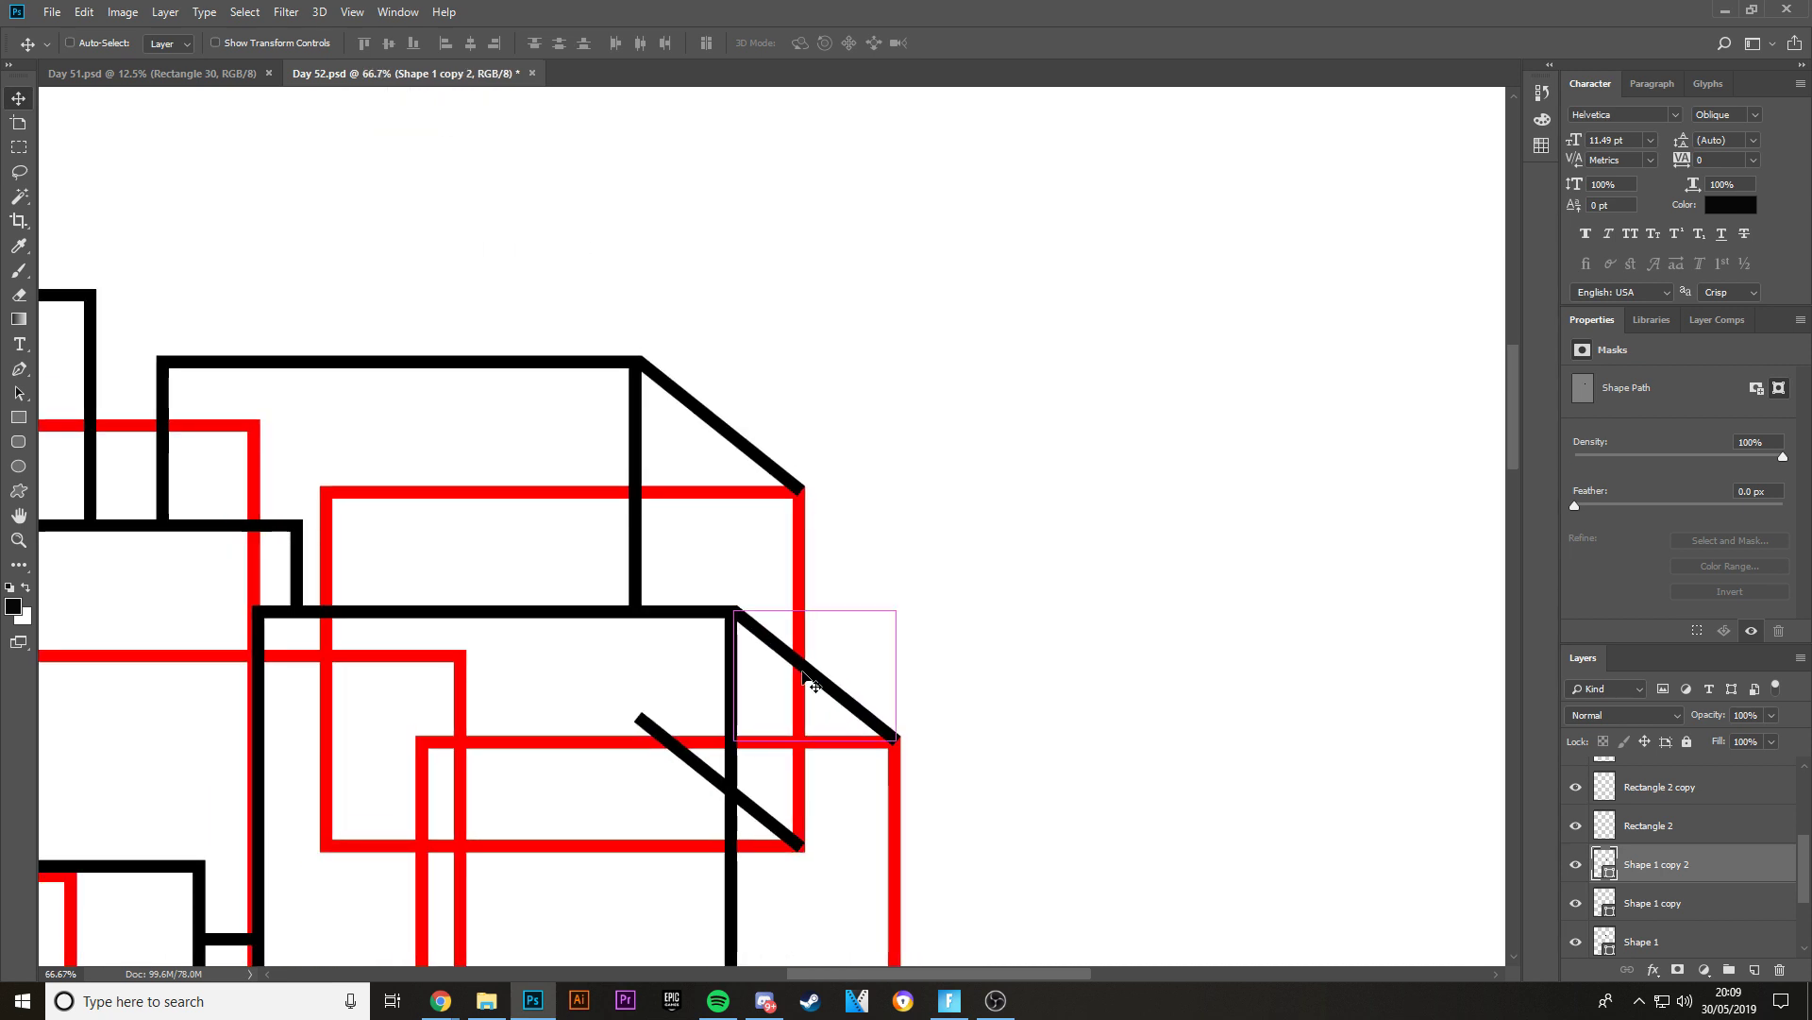
{"action": "key", "text": "ctrl+minus"}
{"action": "scroll", "coordinate": [925, 743], "scroll_direction": "down", "scroll_amount": 3}
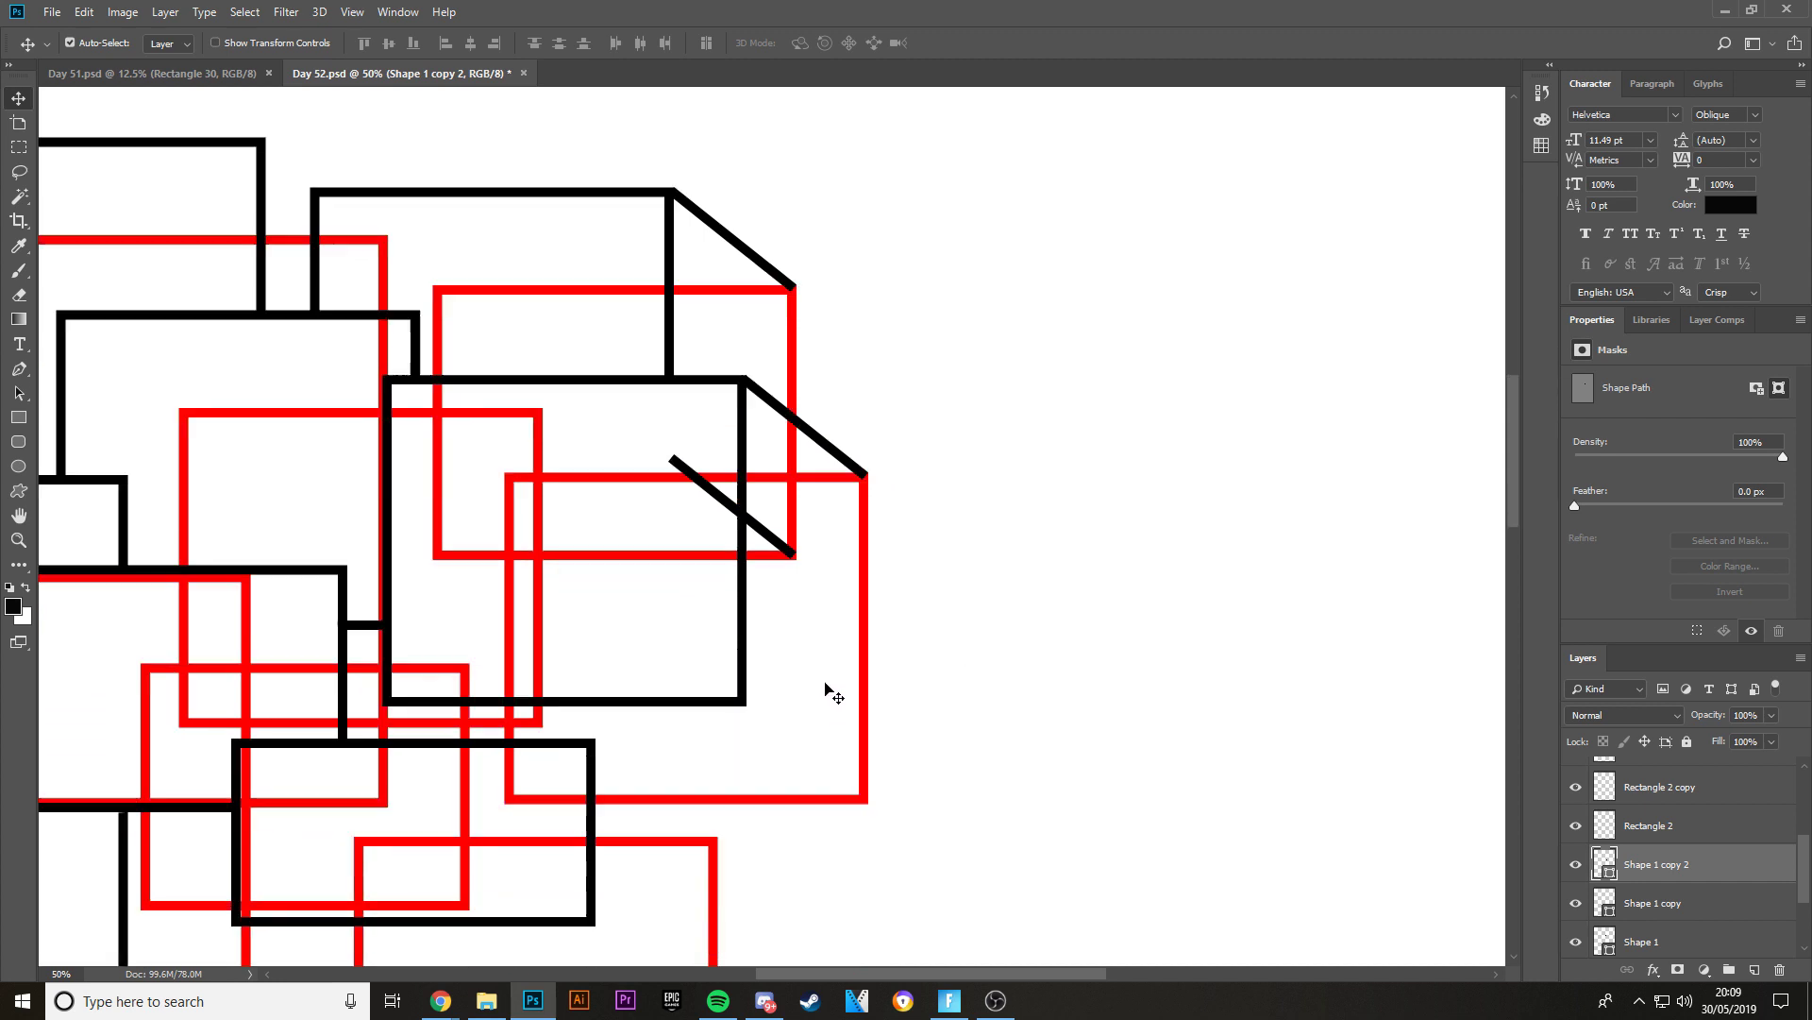
- Place another diagonal copy on the next box corner, up to Shape 1 copy 4
{"action": "left_click_drag", "start_coordinate": [739, 472], "coordinate": [822, 684]}
{"action": "key", "text": "ctrl+plus"}
{"action": "key", "text": "ctrl+plus"}
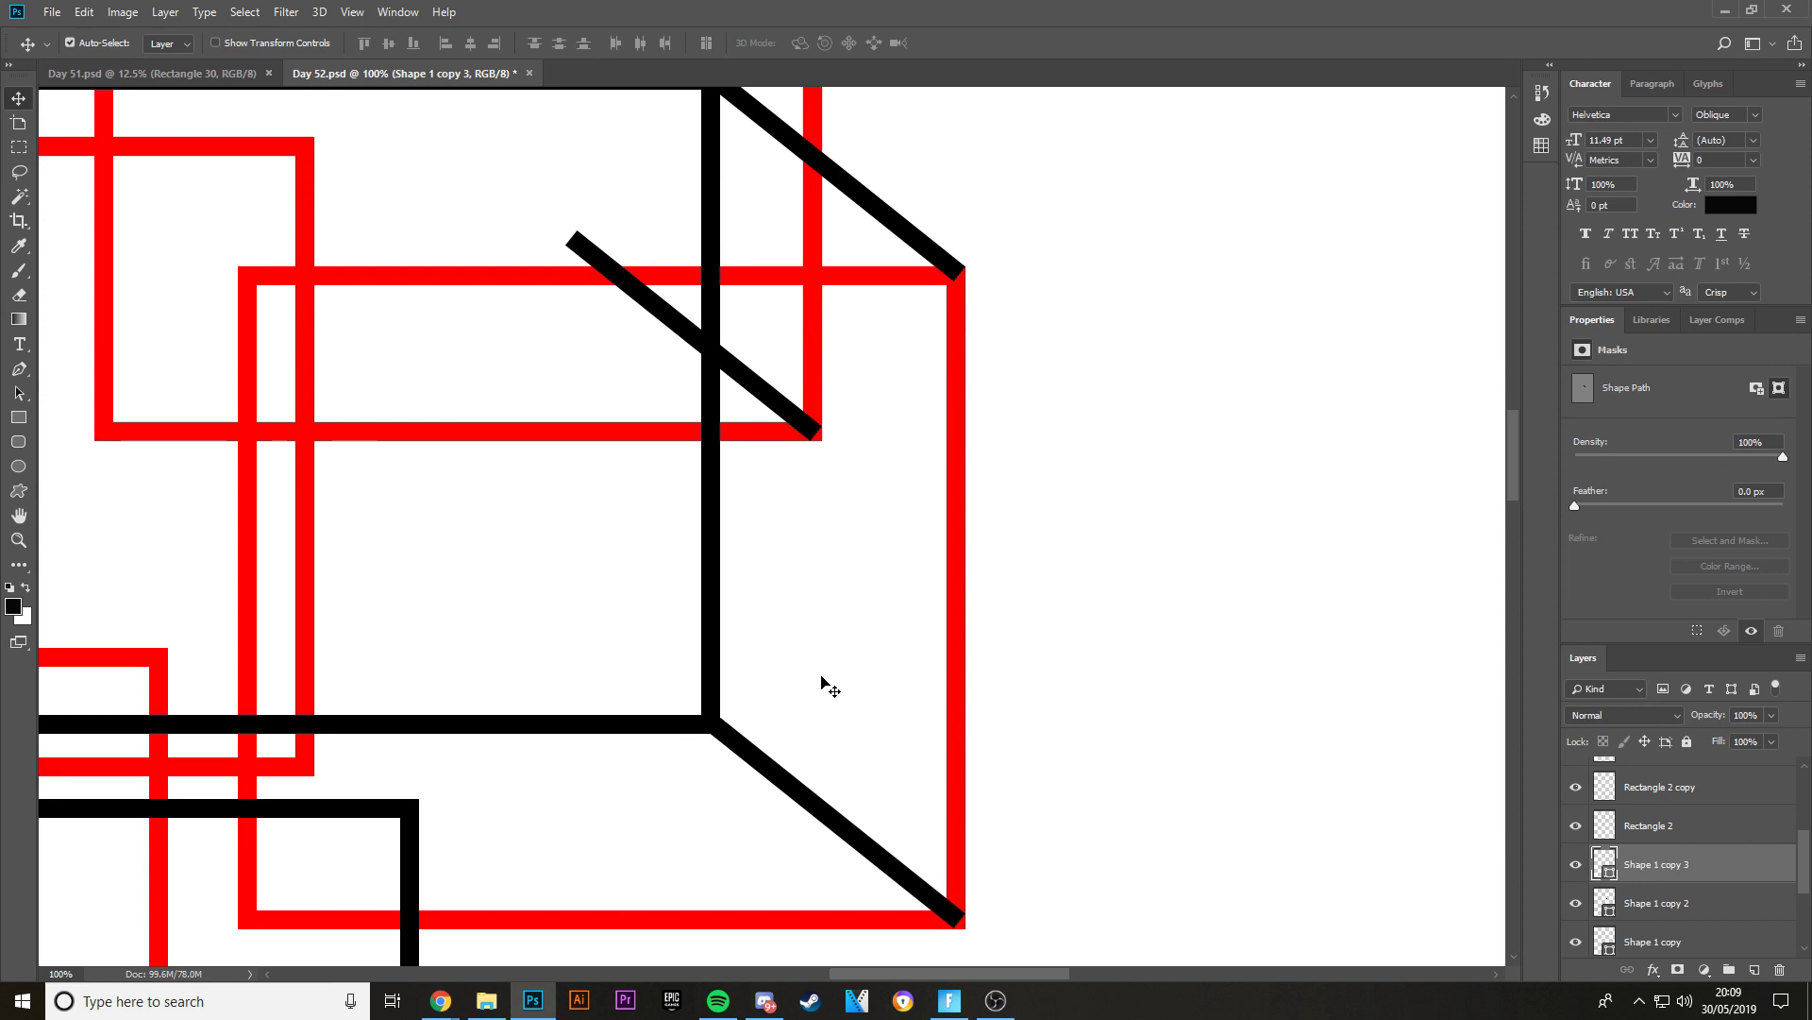
{"action": "scroll", "coordinate": [768, 760], "scroll_direction": "down", "scroll_amount": 3}
{"action": "left_click_drag", "start_coordinate": [1037, 980], "coordinate": [1004, 980]}
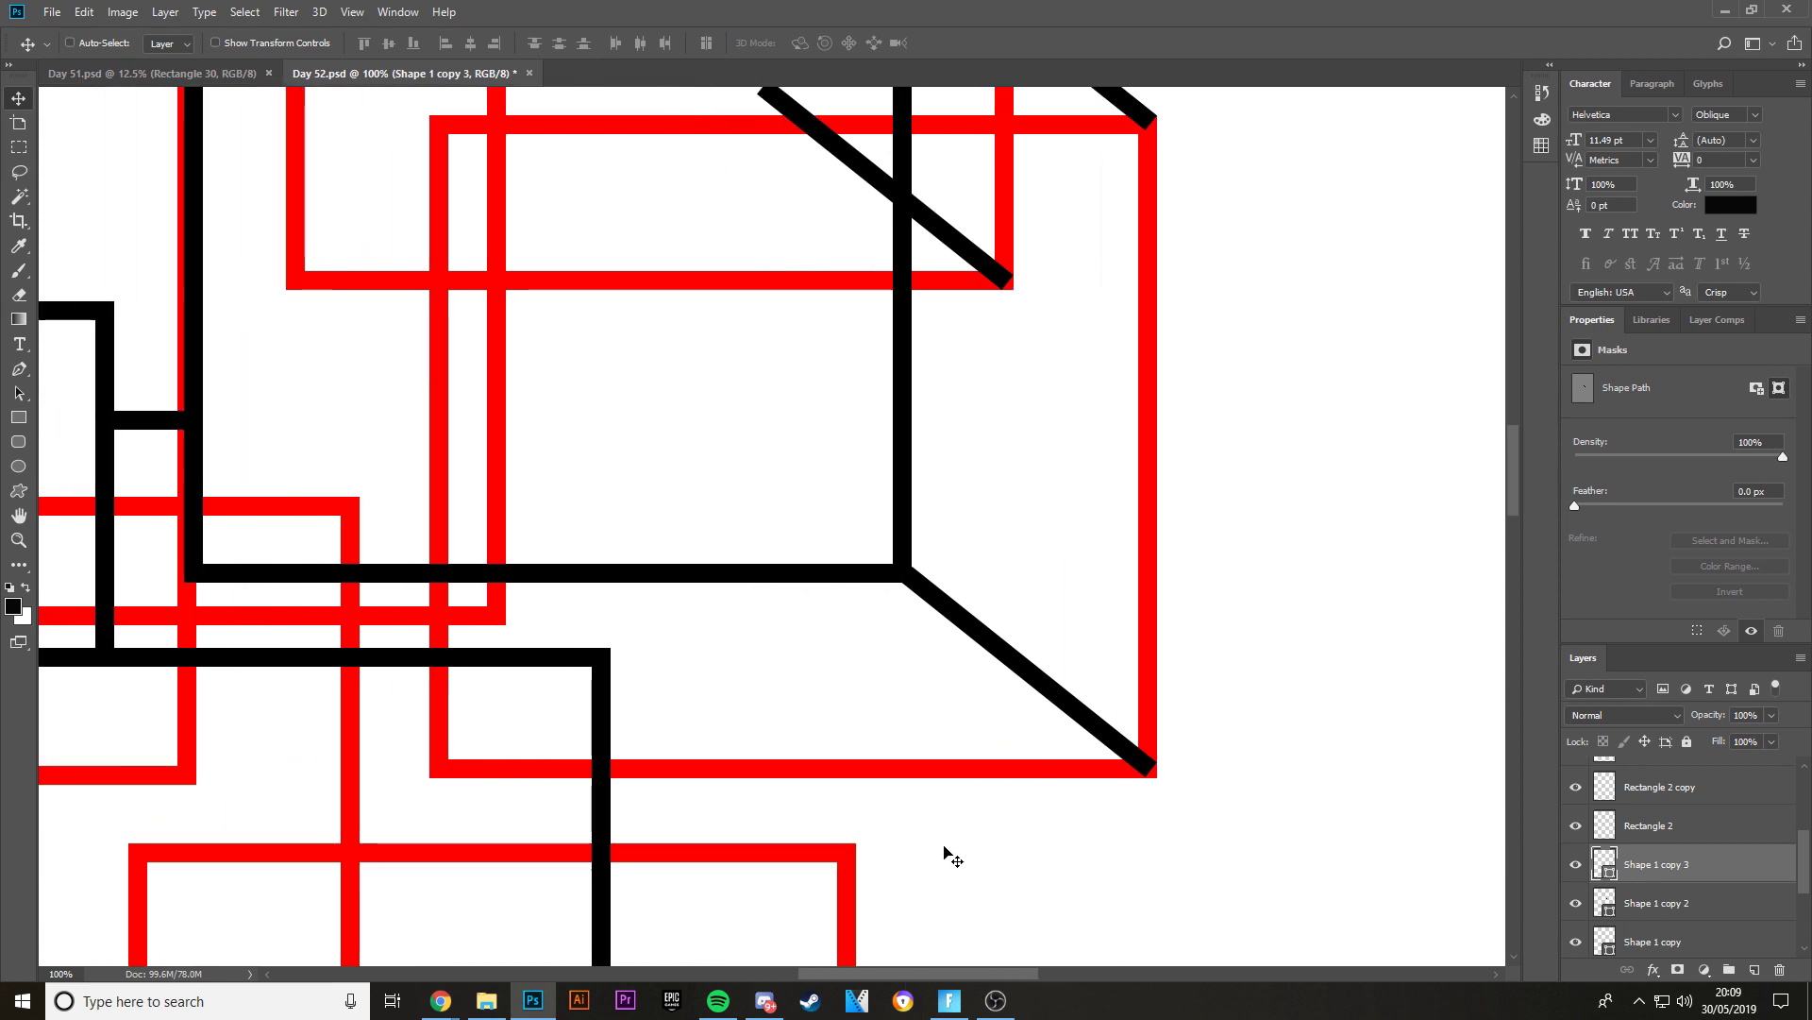
{"action": "left_click_drag", "start_coordinate": [1020, 668], "coordinate": [715, 752]}
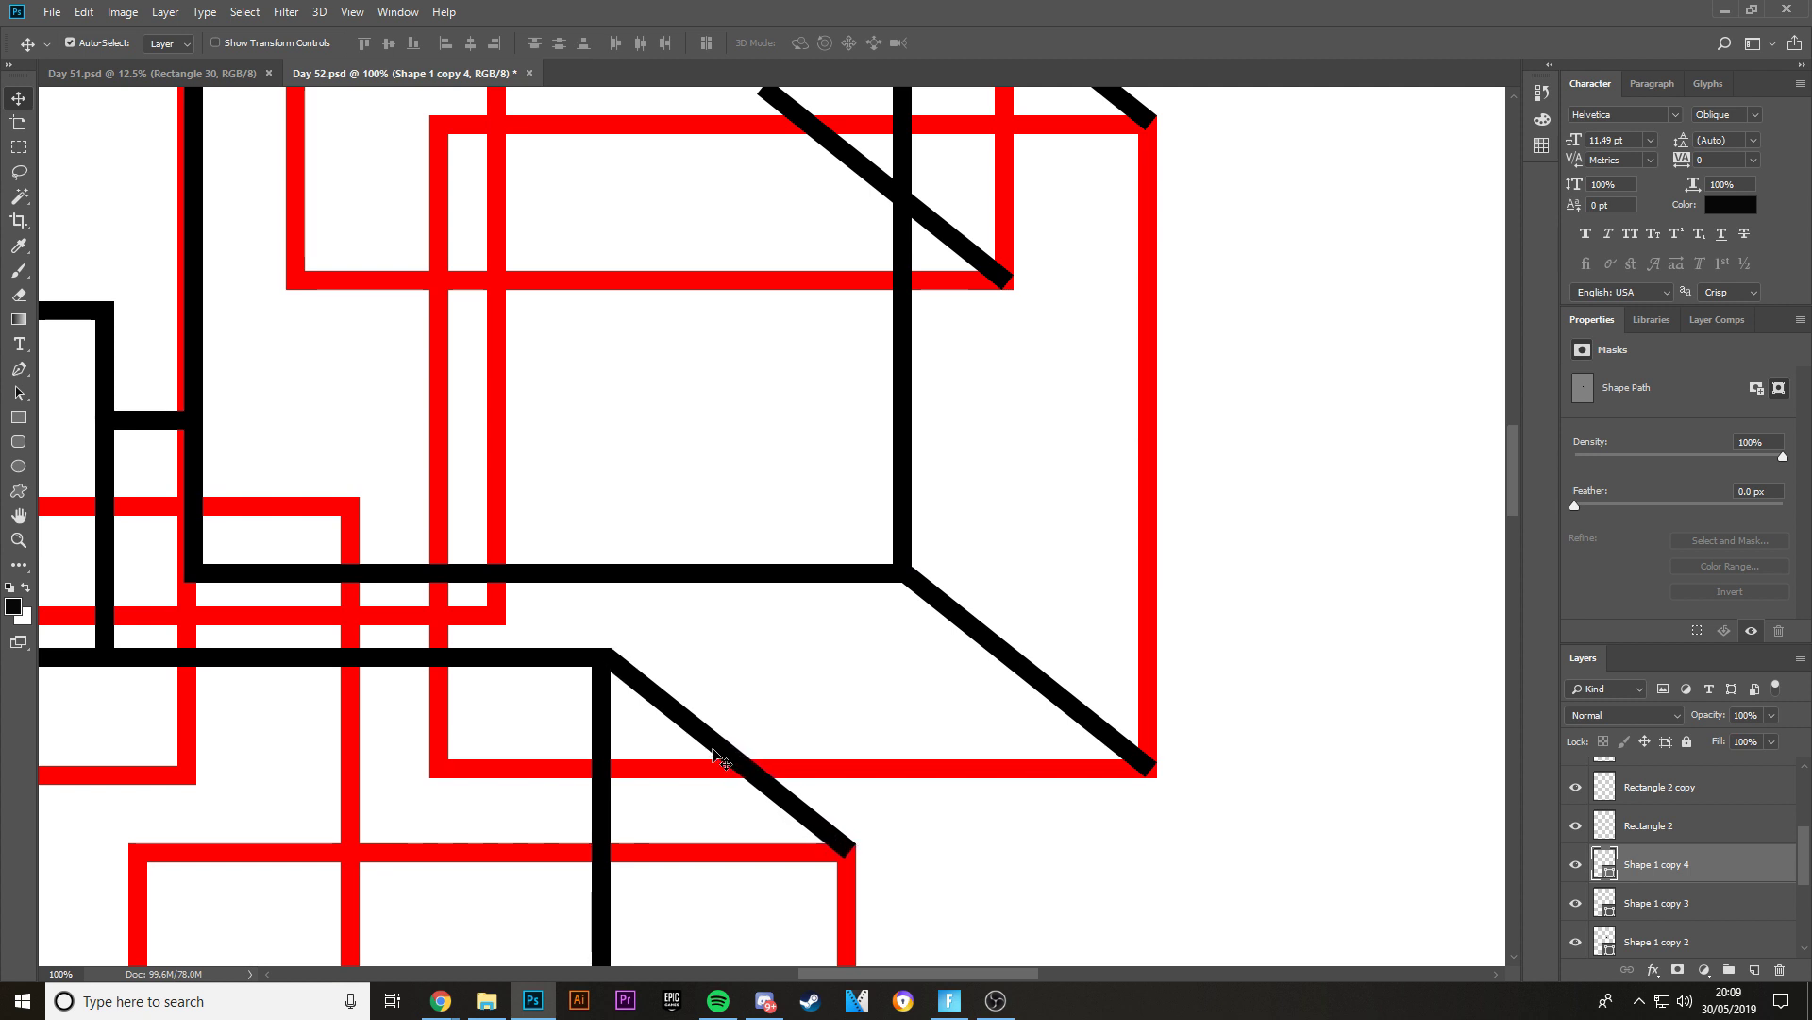
{"action": "key", "text": "ctrl+plus"}
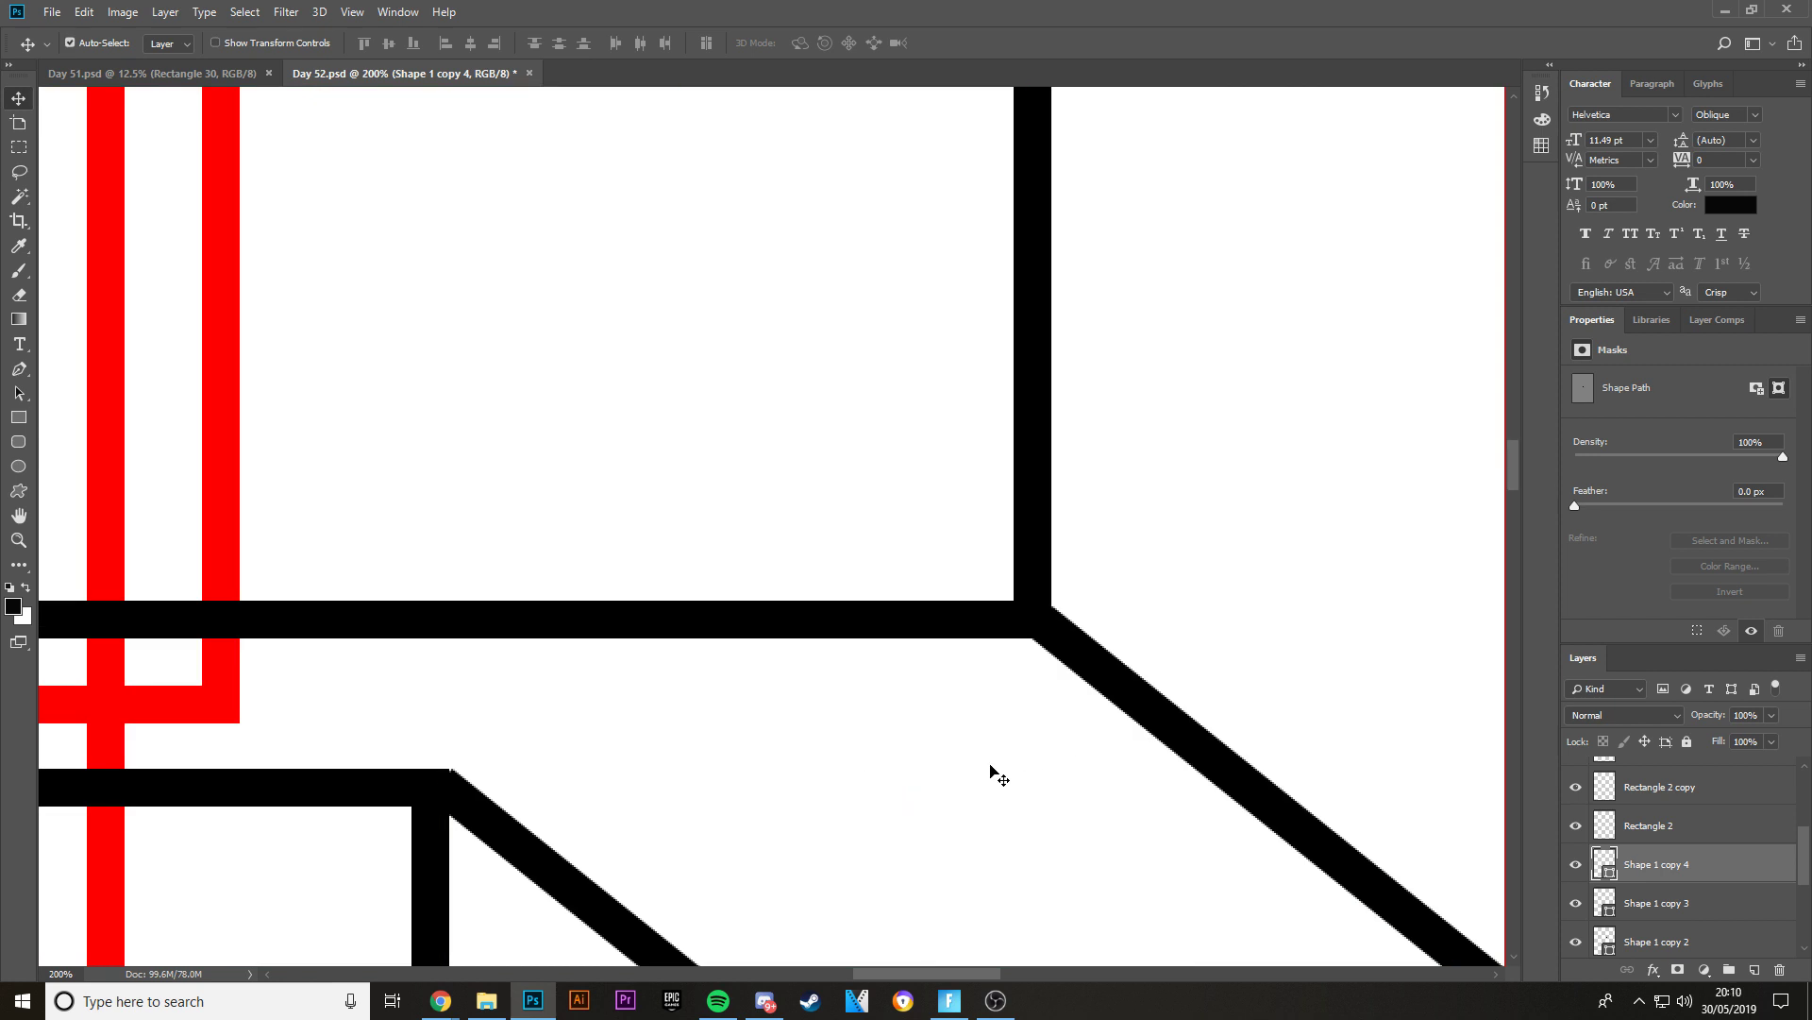
{"action": "scroll", "coordinate": [991, 769], "scroll_direction": "down", "scroll_amount": 5}
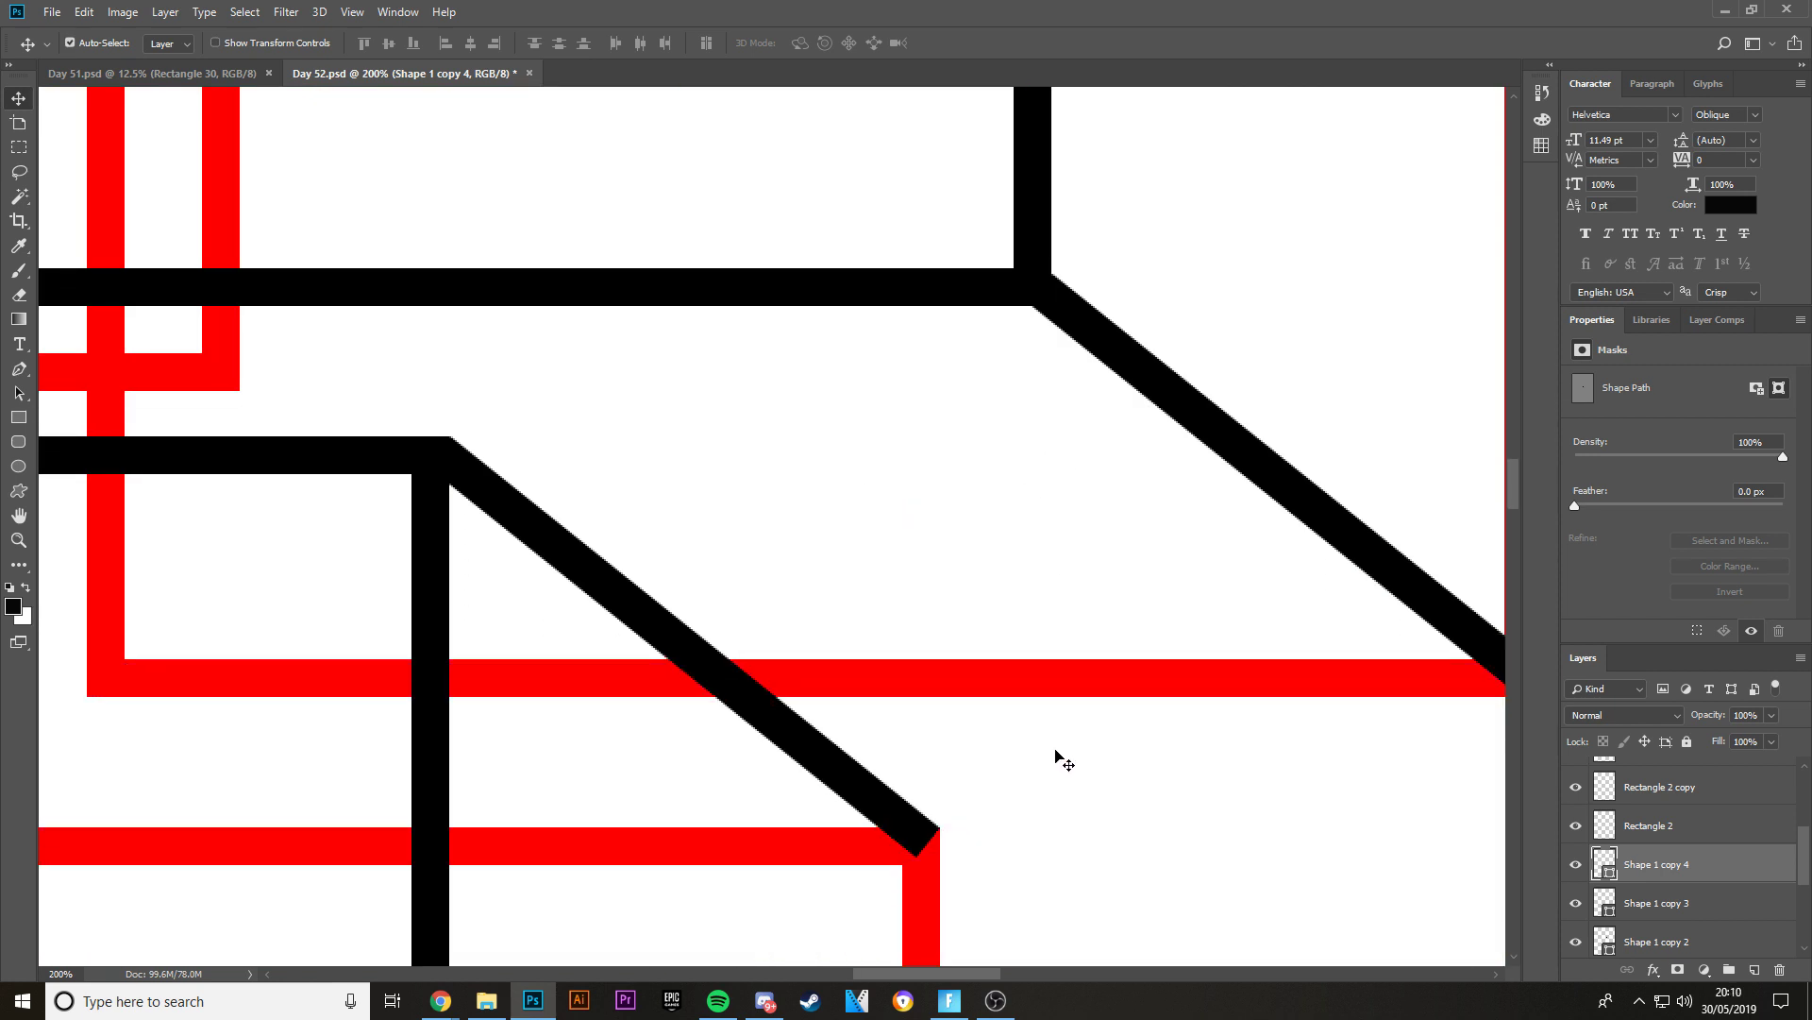
- Place a diagonal copy on a right-hand box corner
{"action": "key", "text": "ctrl+minus"}
{"action": "key", "text": "ctrl+minus"}
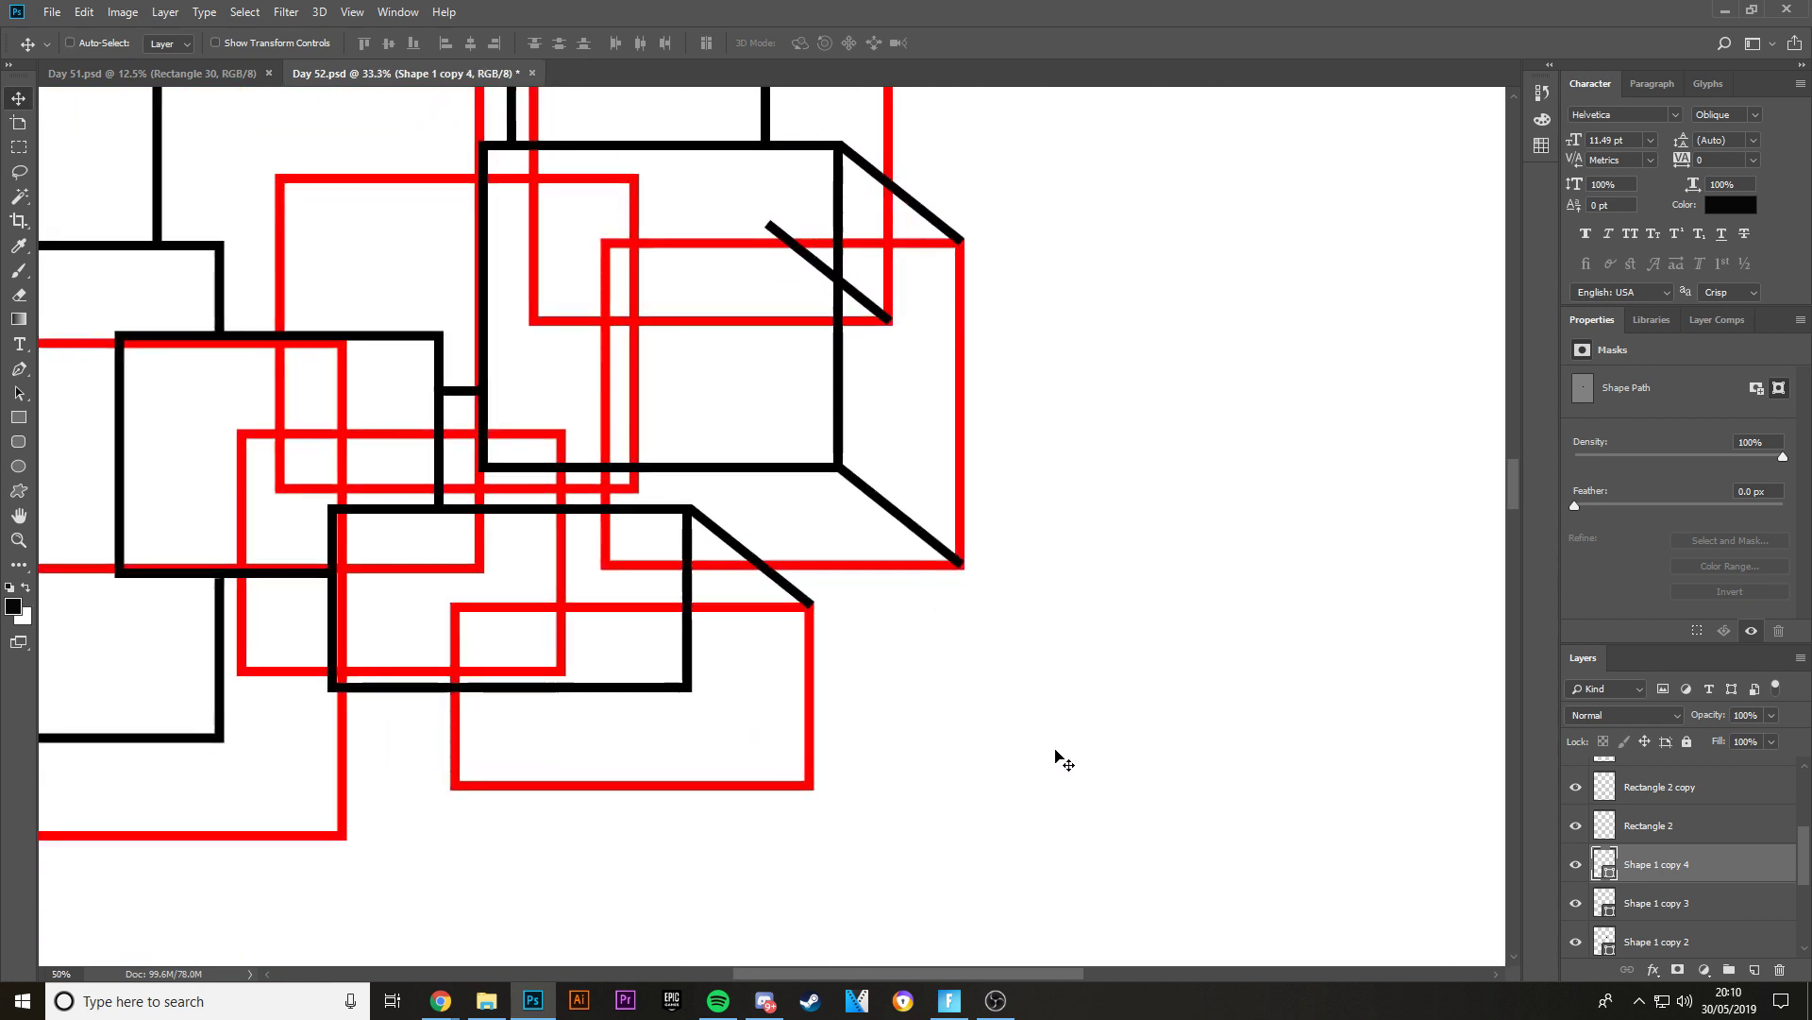
{"action": "left_click_drag", "start_coordinate": [968, 974], "coordinate": [869, 974]}
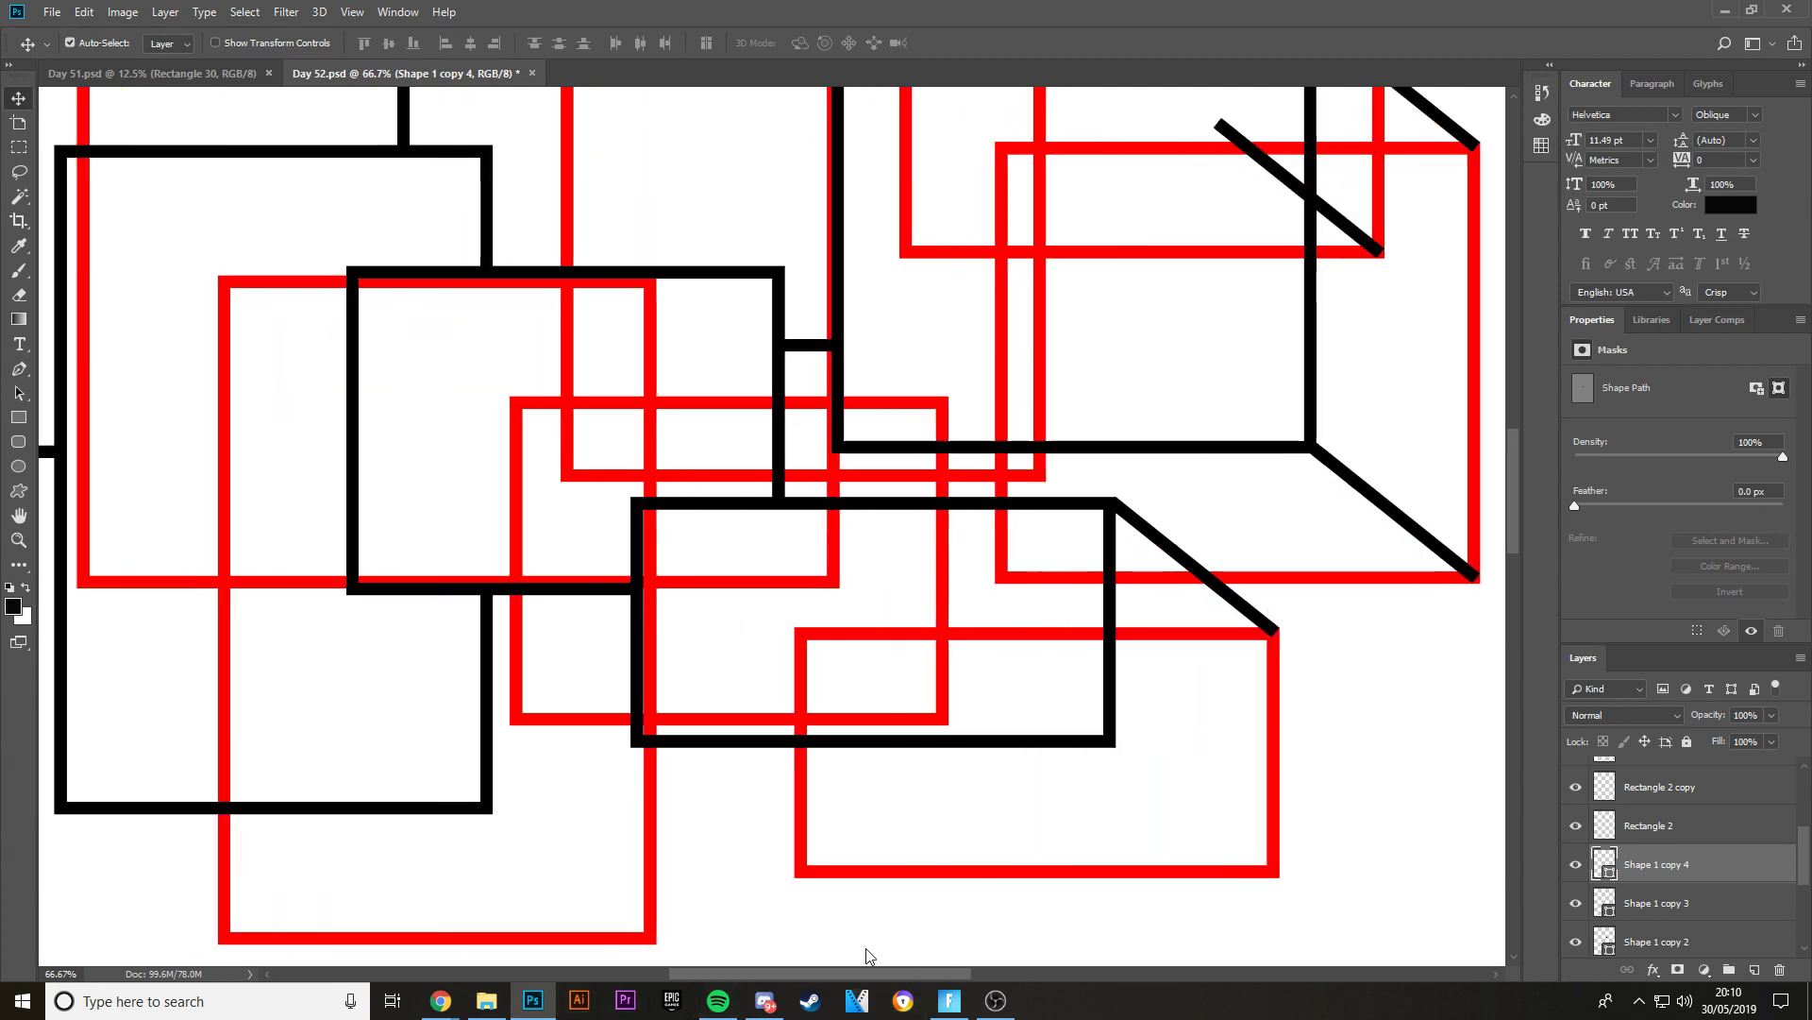
{"action": "scroll", "coordinate": [910, 782], "scroll_direction": "down", "scroll_amount": 2}
{"action": "scroll", "coordinate": [916, 792], "scroll_direction": "down", "scroll_amount": 1}
{"action": "left_click_drag", "start_coordinate": [1227, 374], "coordinate": [1232, 609]}
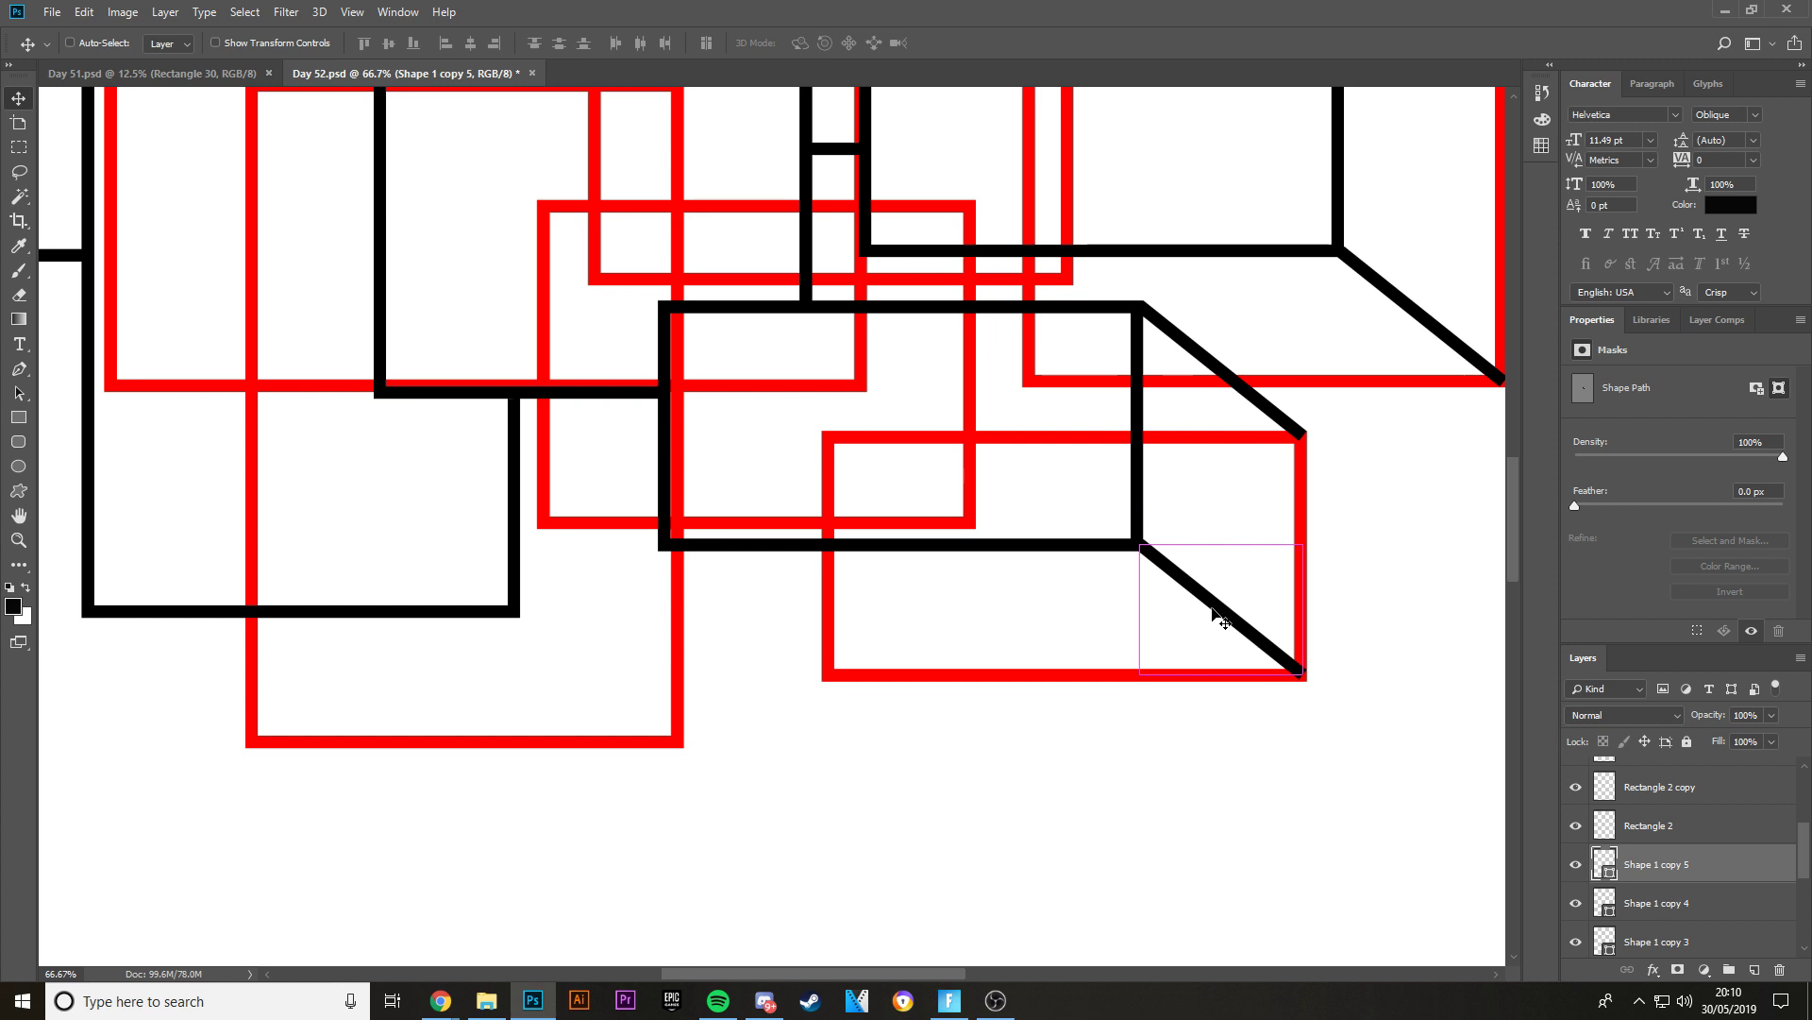
{"action": "key", "text": "ctrl+plus"}
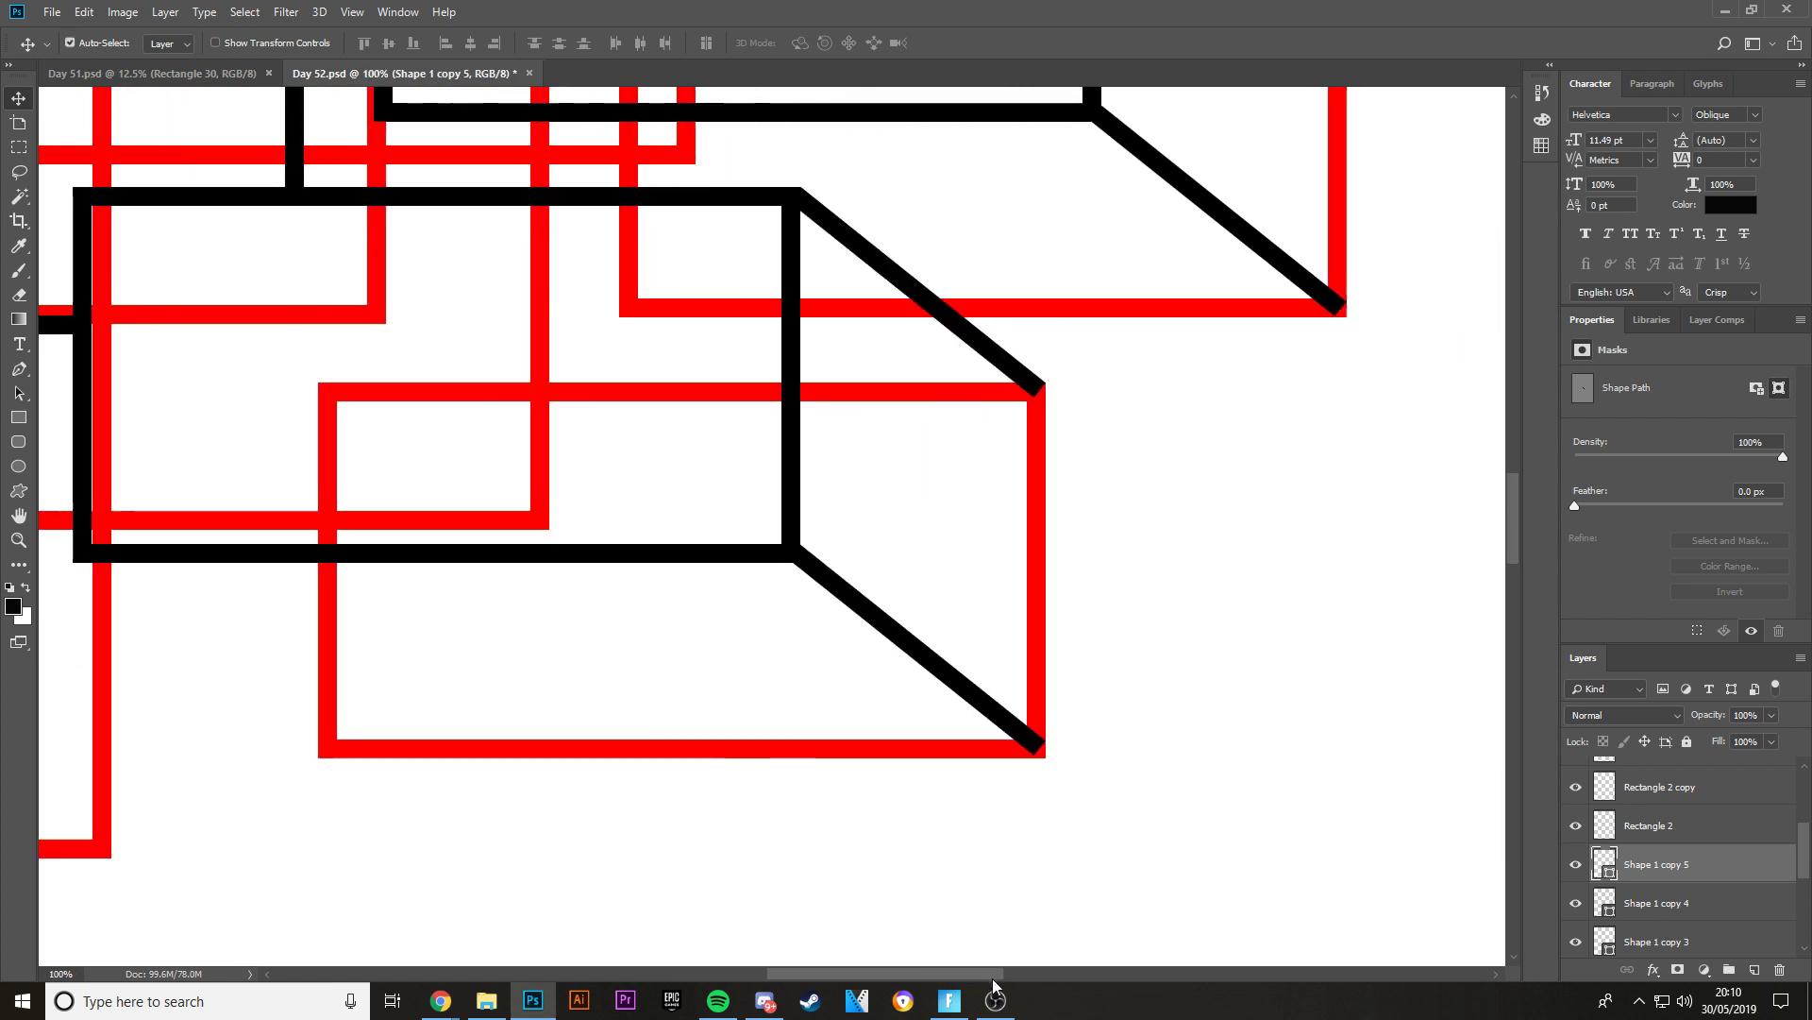
{"action": "left_click_drag", "start_coordinate": [994, 984], "coordinate": [1023, 979]}
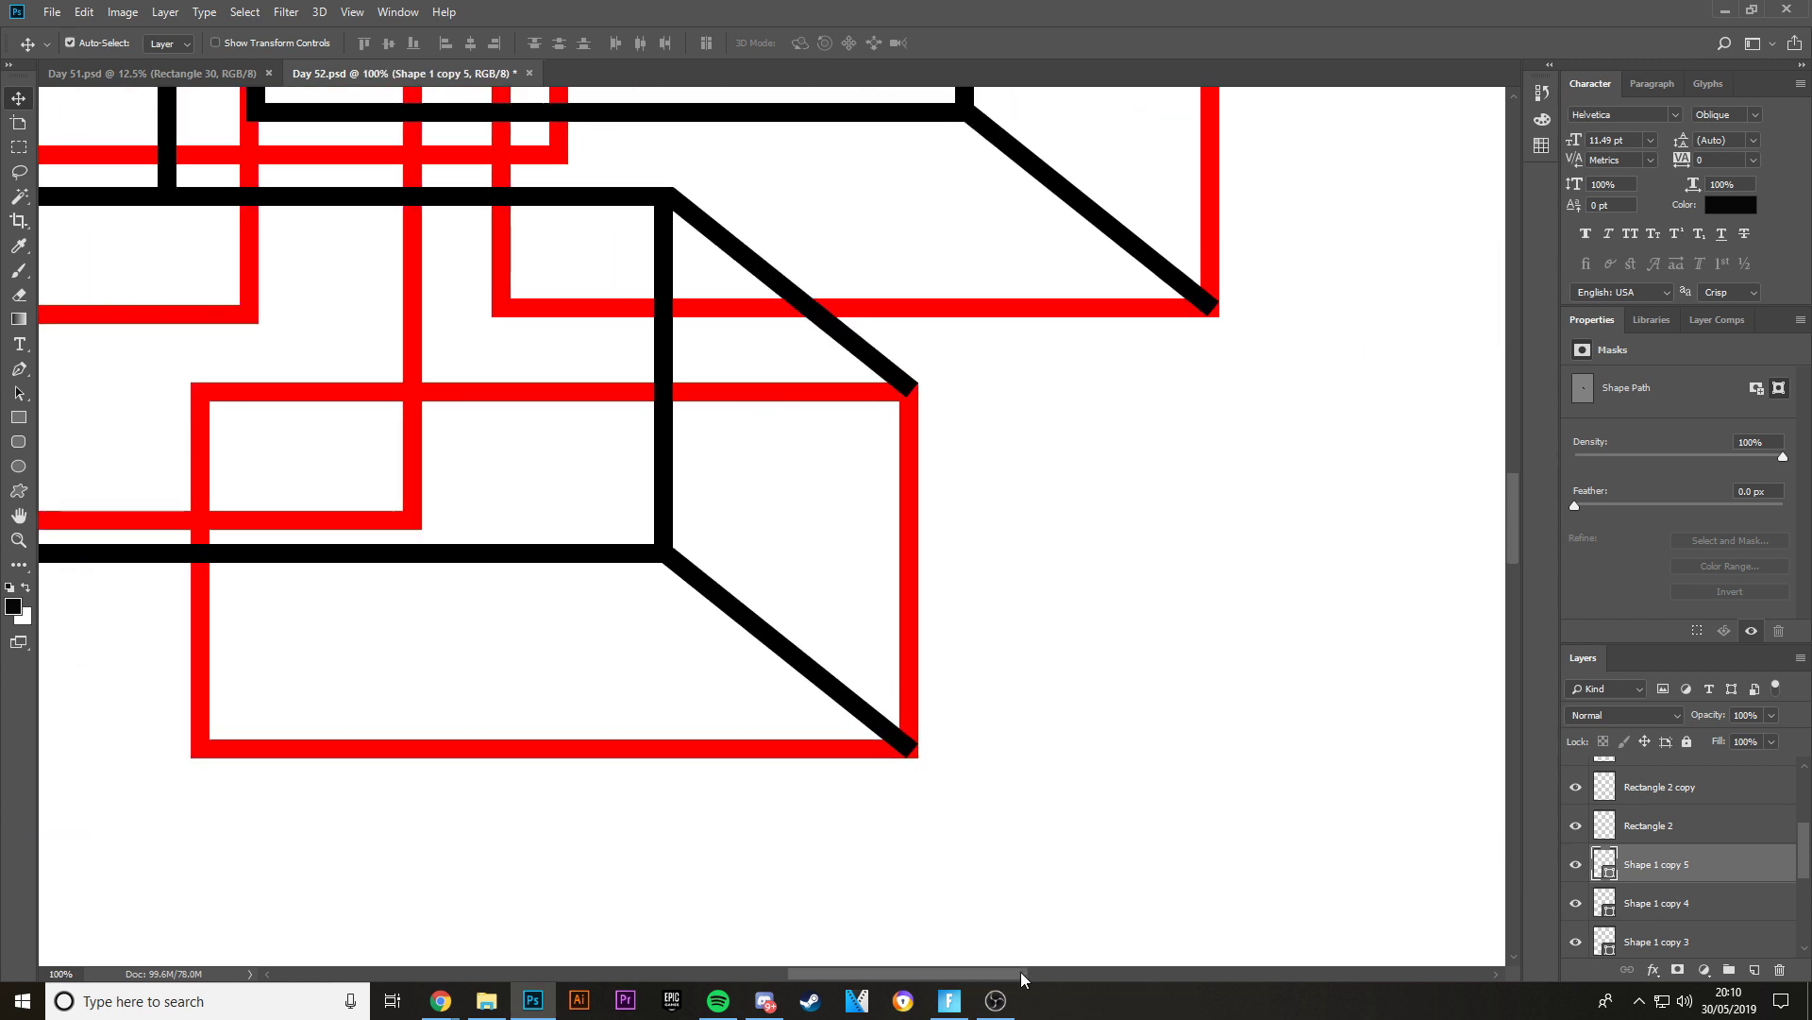
{"action": "scroll", "coordinate": [1029, 921], "scroll_direction": "left", "scroll_amount": 5}
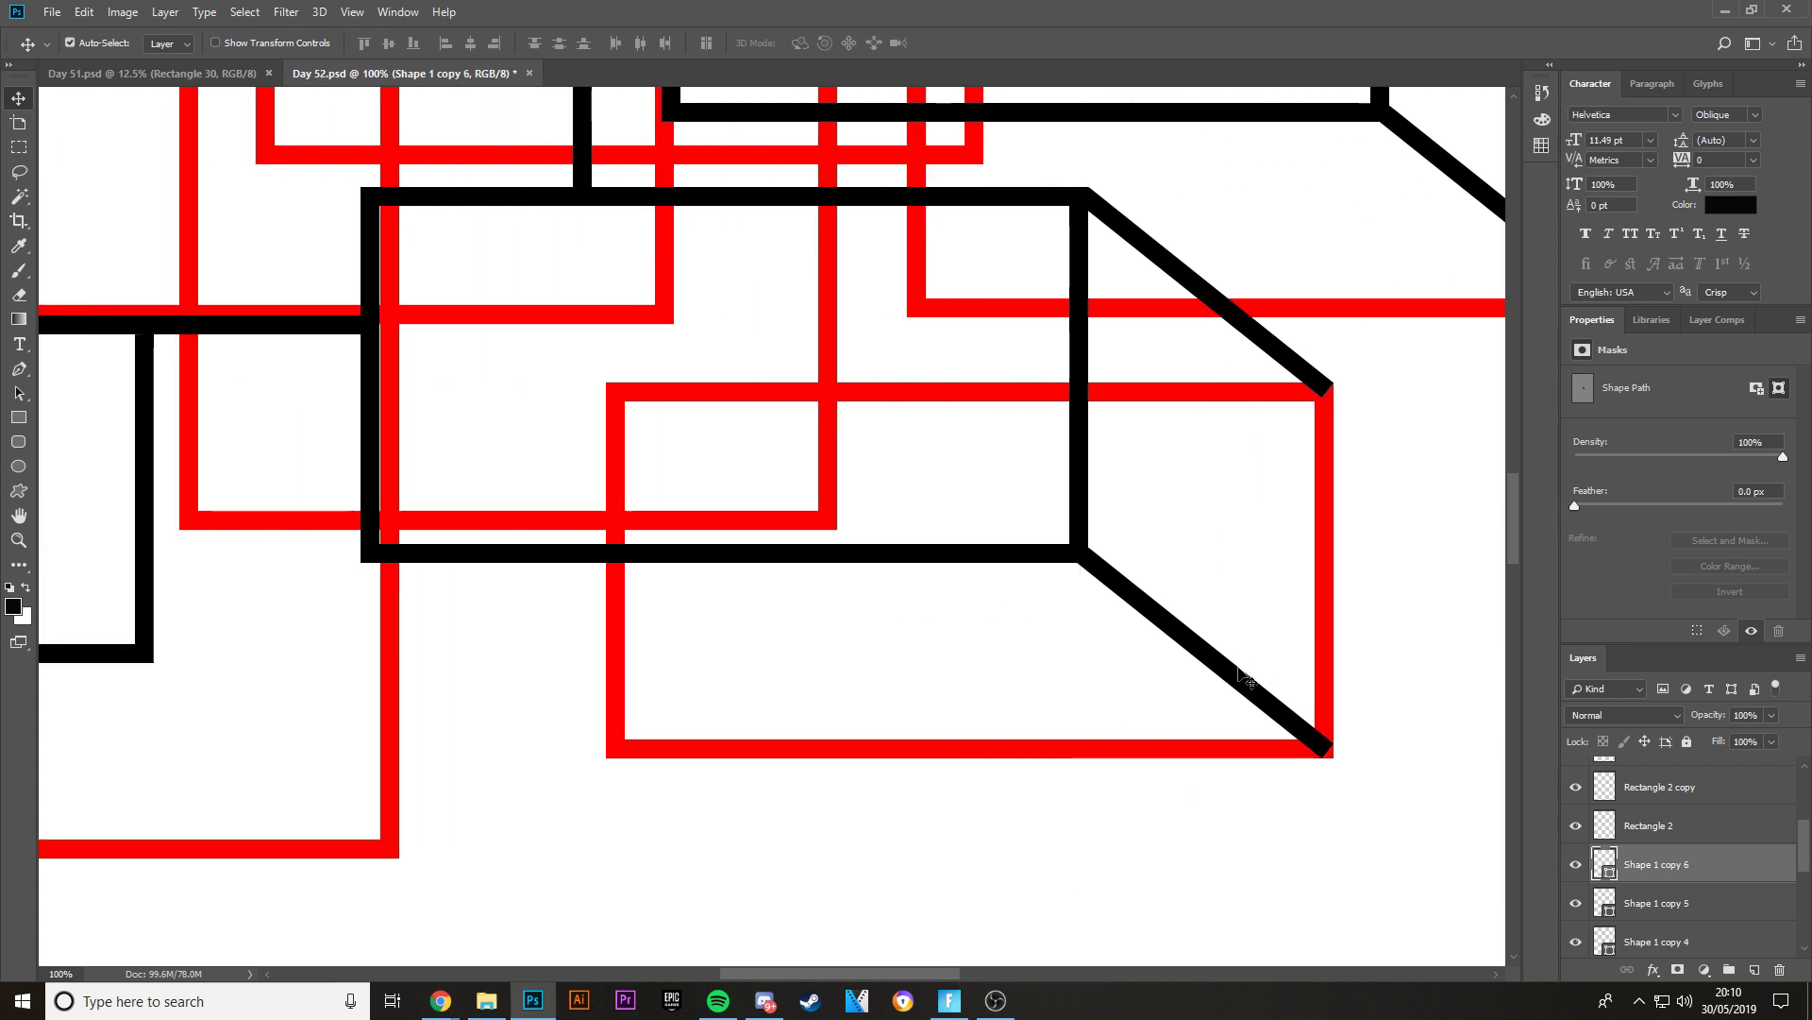
- Duplicate the diagonal onto the lower-left box corner and nudge it right into alignment
{"action": "left_click_drag", "start_coordinate": [1222, 661], "coordinate": [509, 658]}
{"action": "key", "text": "ctrl+plus"}
{"action": "key", "text": "ctrl+plus"}
{"action": "key", "text": "ctrl+plus"}
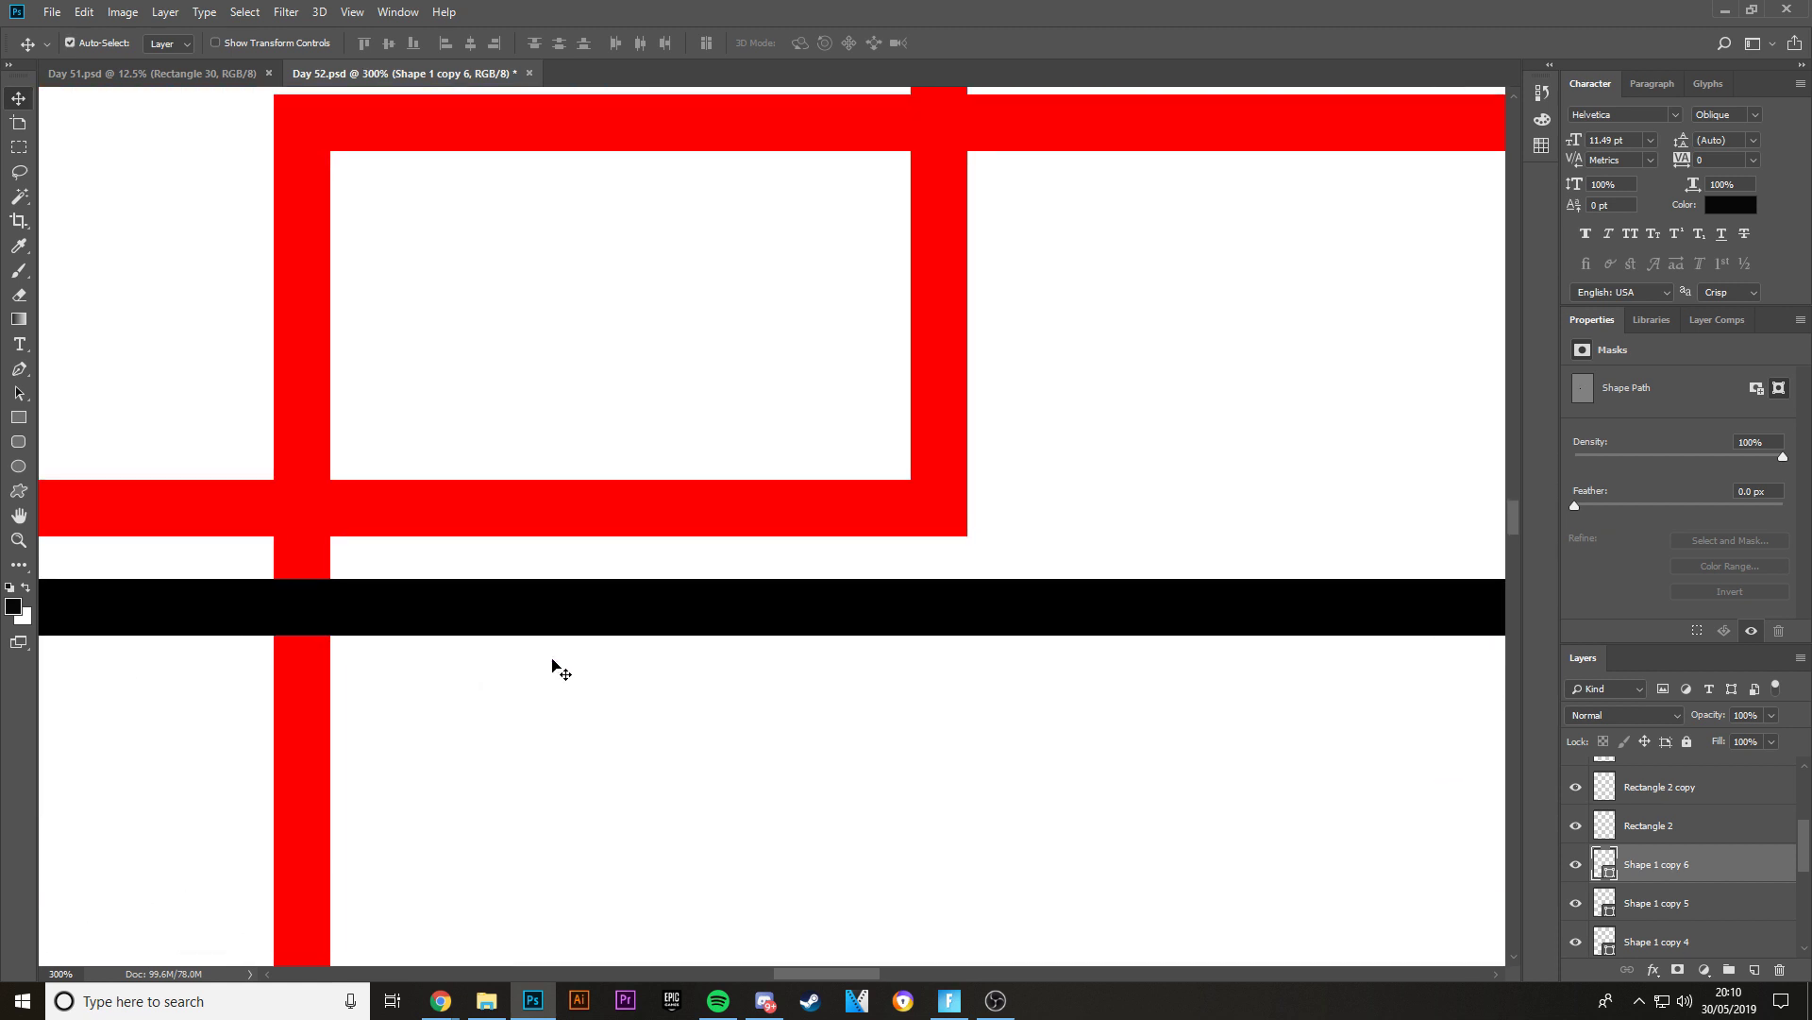
{"action": "left_click_drag", "start_coordinate": [844, 976], "coordinate": [747, 841]}
{"action": "scroll", "coordinate": [841, 821], "scroll_direction": "down", "scroll_amount": 3}
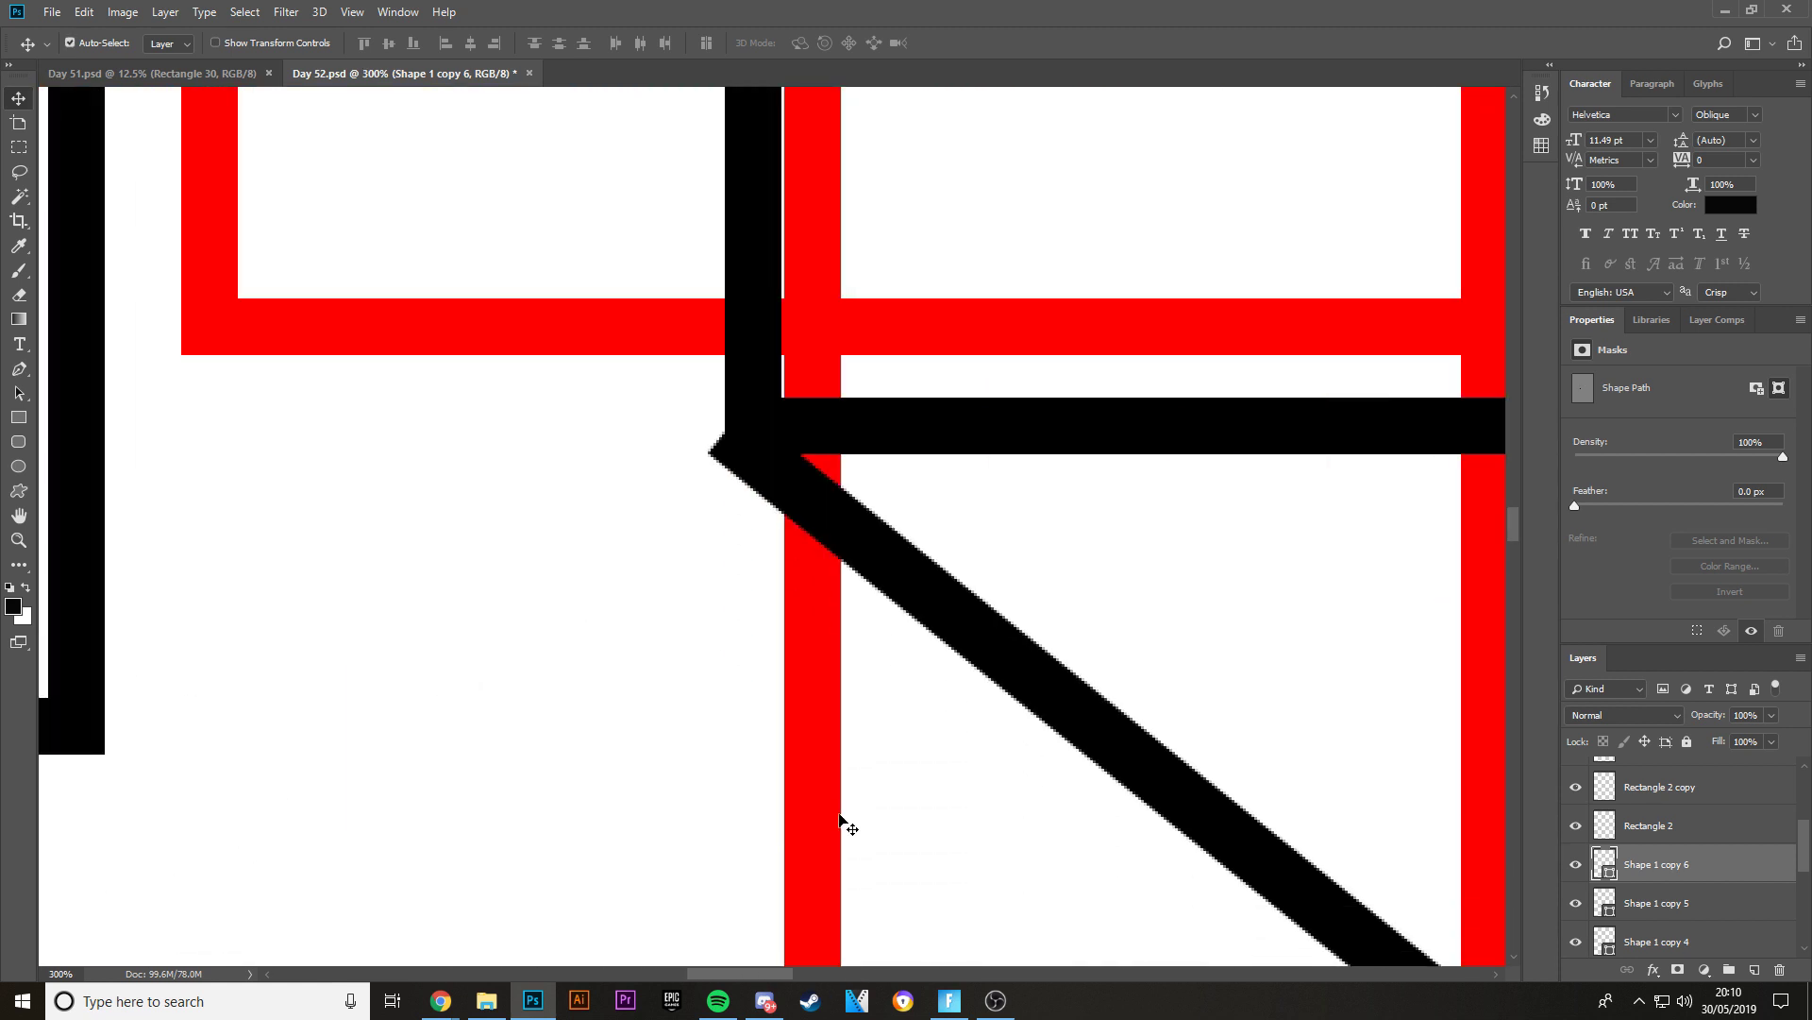
{"action": "key", "text": "Right"}
{"action": "key", "text": "Right"}
{"action": "key", "text": "Right"}
{"action": "key", "text": "Right"}
{"action": "key", "text": "Right"}
{"action": "key", "text": "Right"}
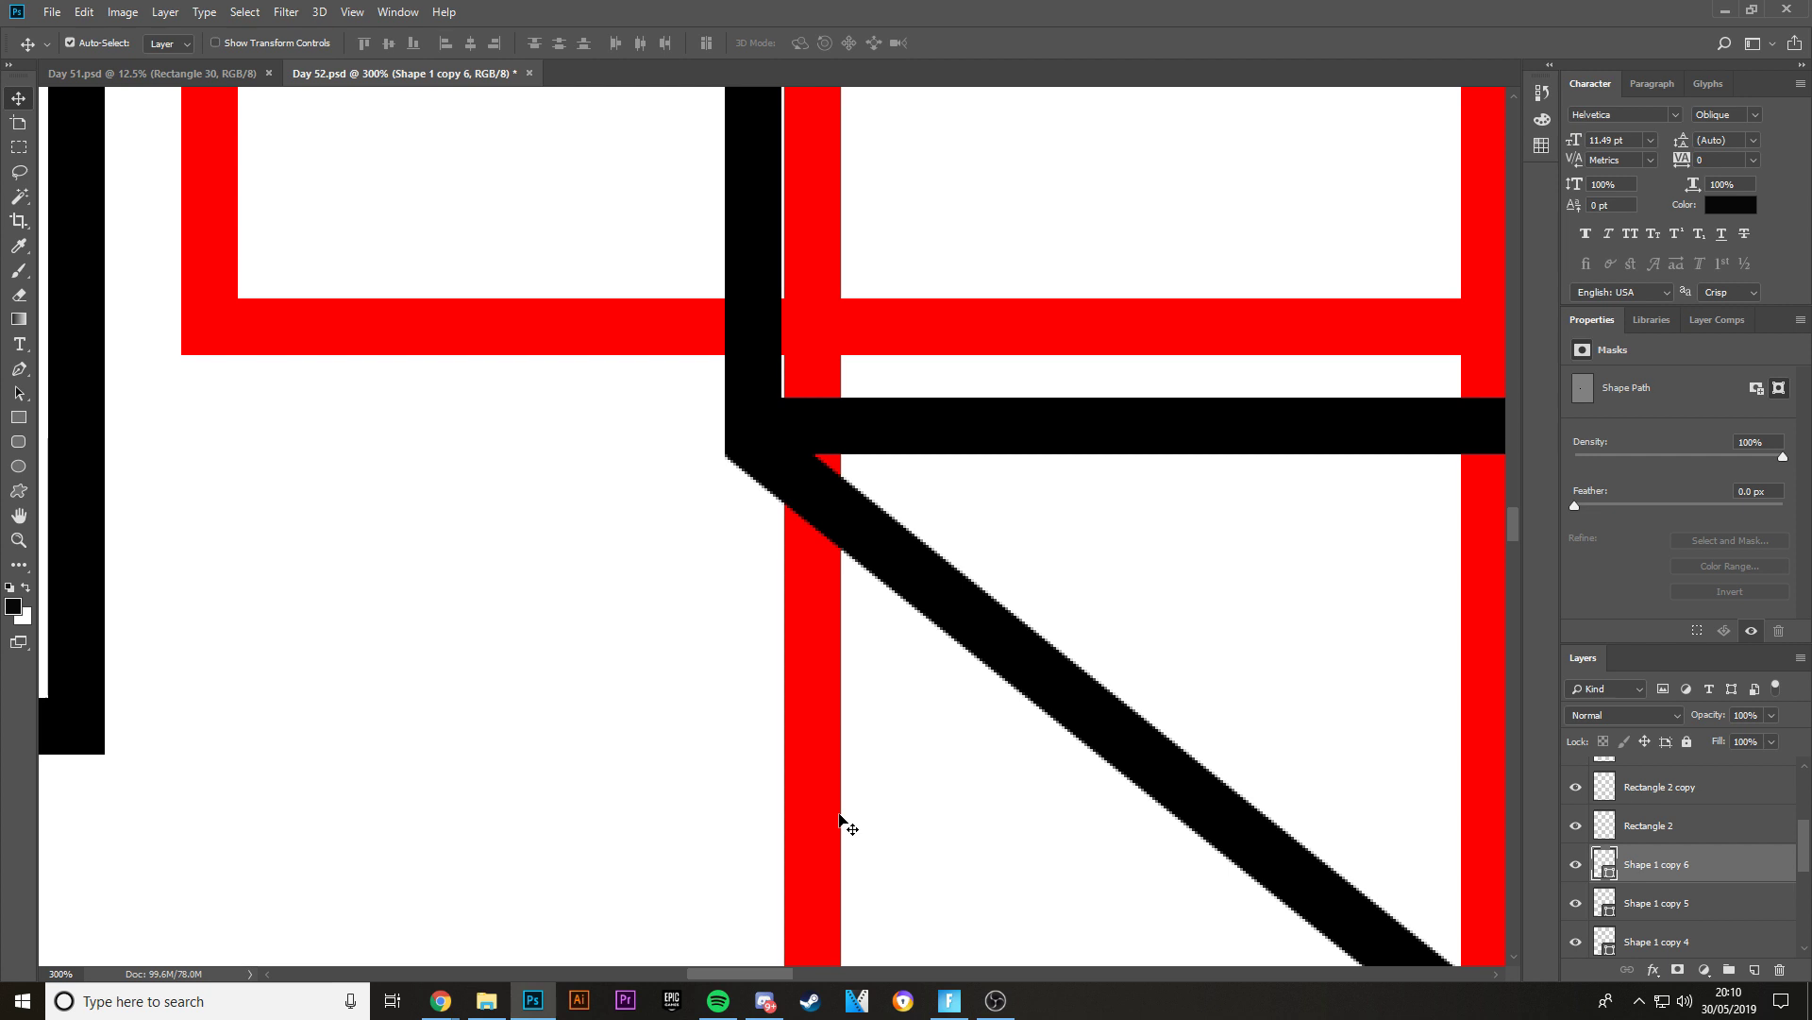
{"action": "key", "text": "Right"}
{"action": "scroll", "coordinate": [1168, 478], "scroll_direction": "down", "scroll_amount": 4}
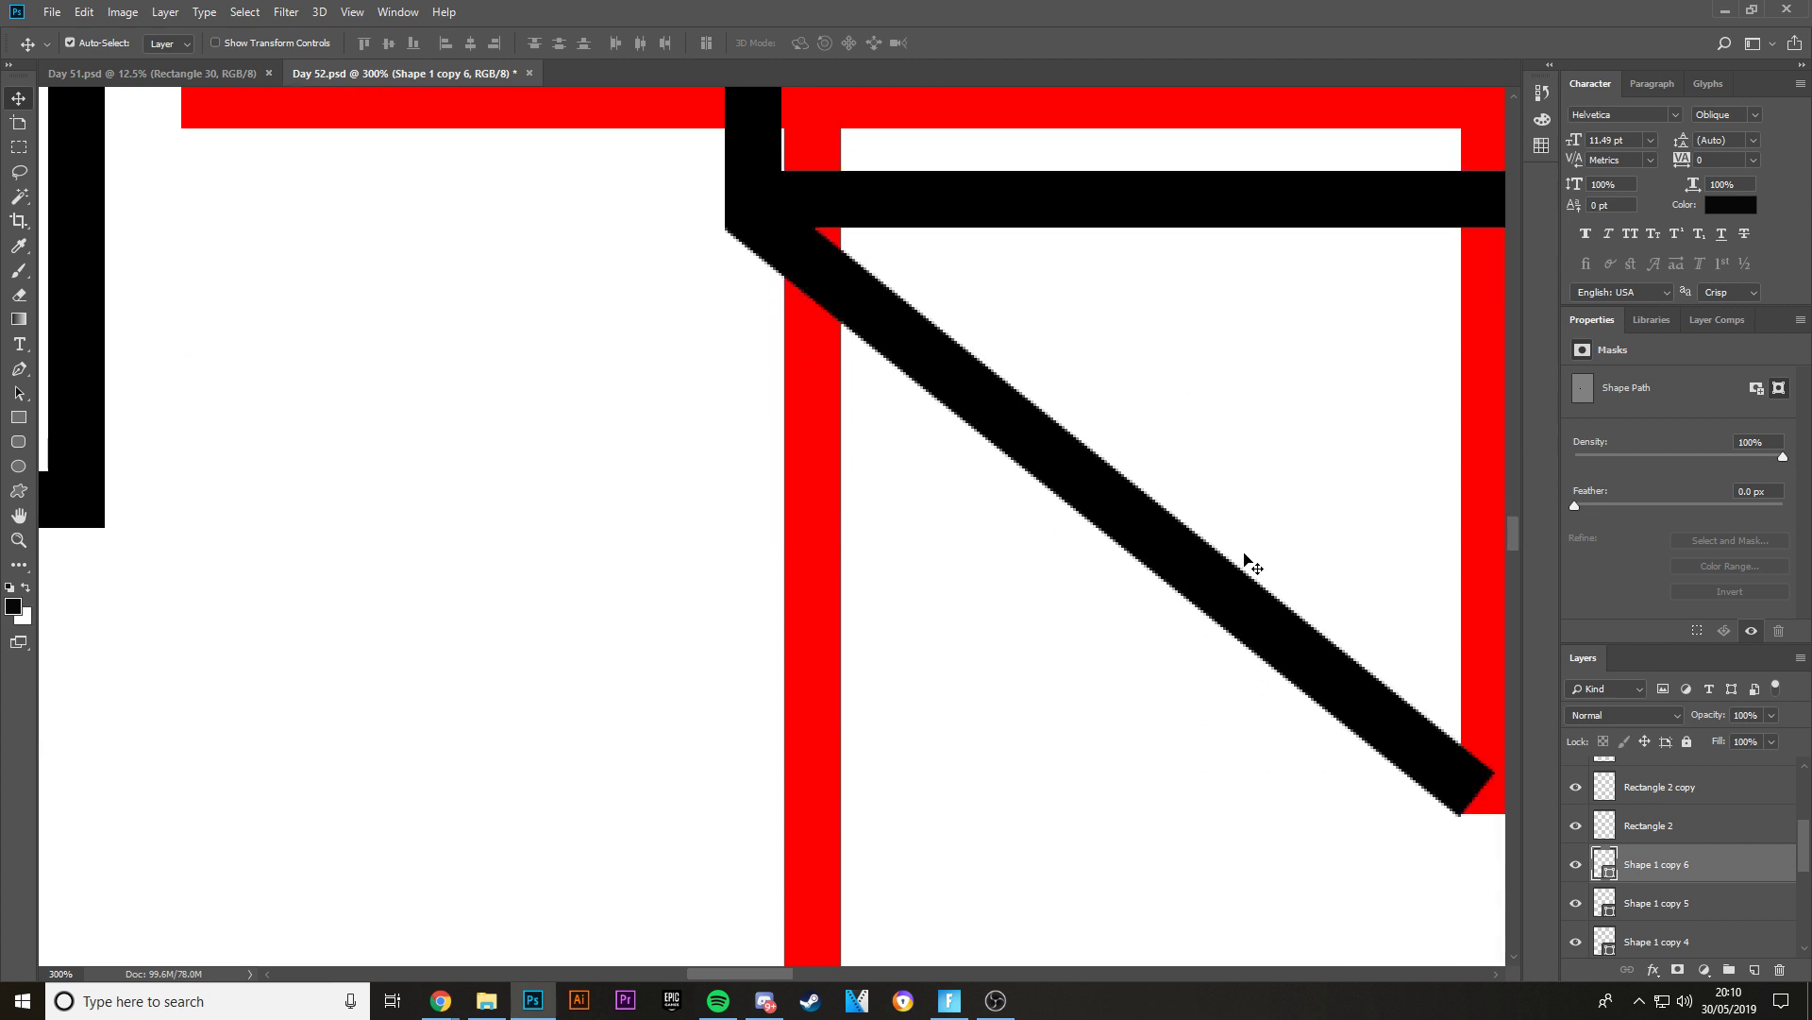
{"action": "key", "text": "Right"}
{"action": "key", "text": "Right"}
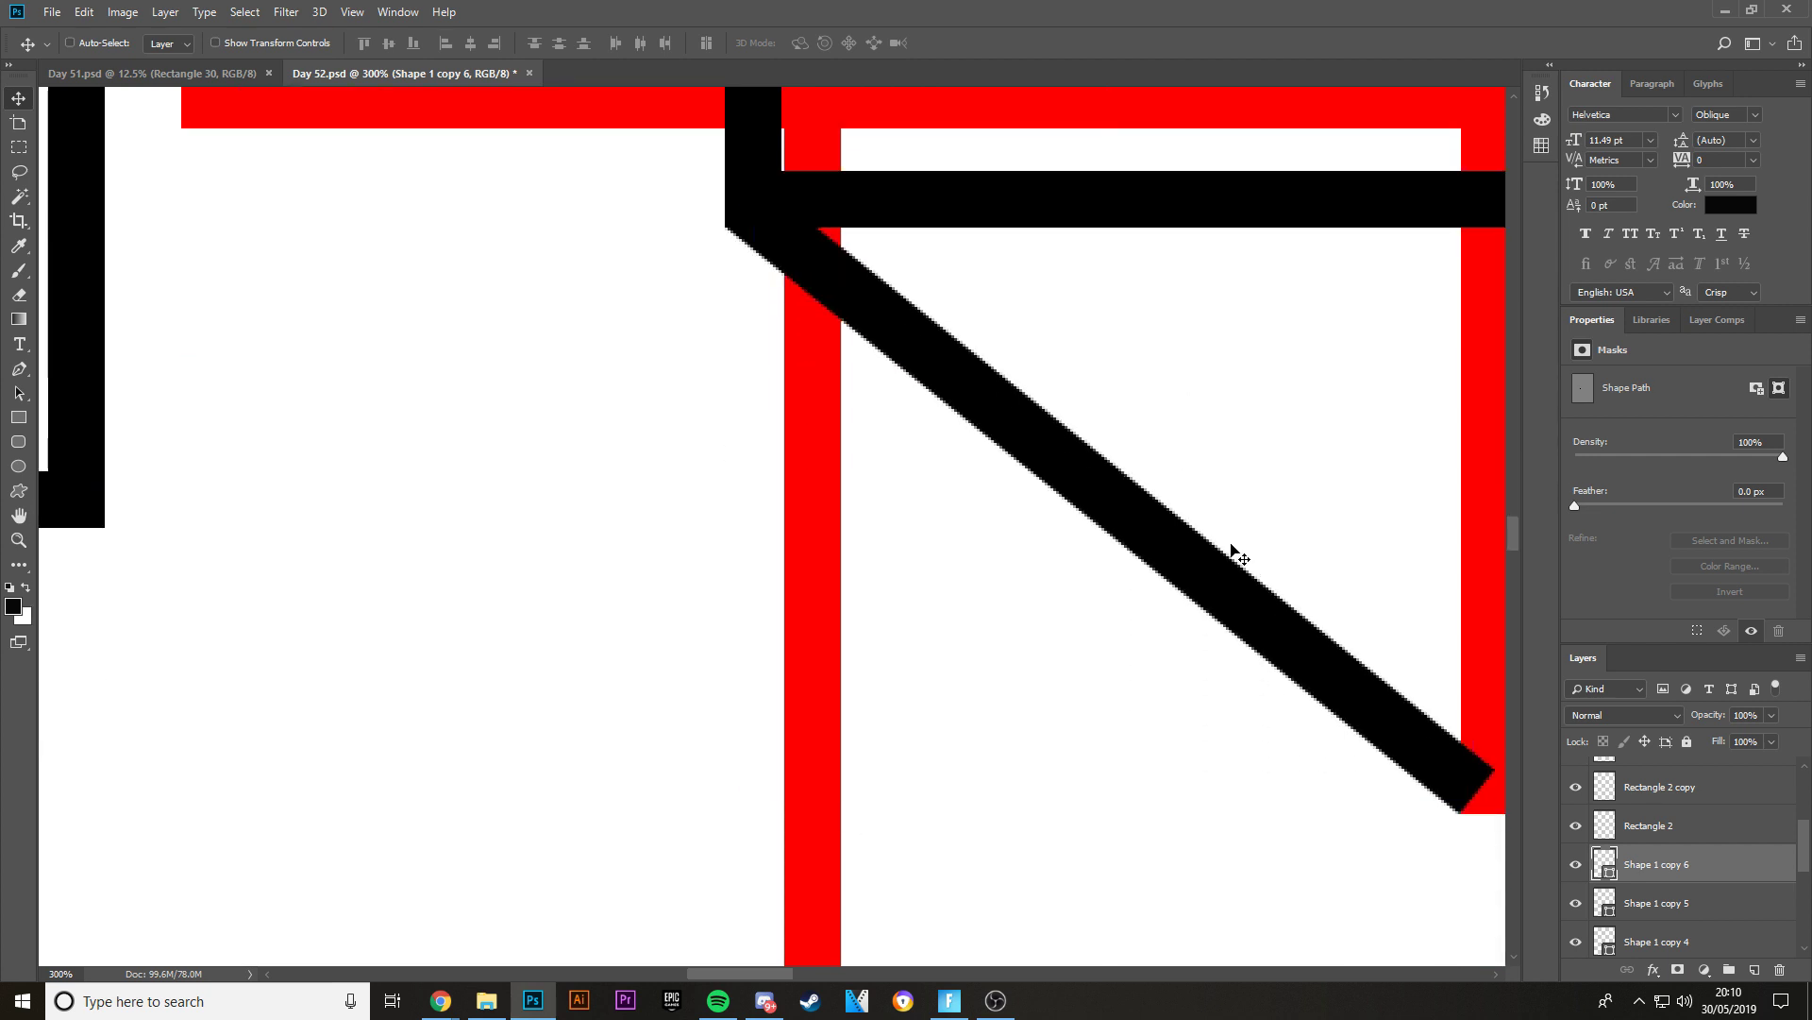
{"action": "key", "text": "ctrl+minus"}
{"action": "key", "text": "ctrl+minus"}
- Duplicate the diagonal down-left onto another box corner and nudge it down into place
{"action": "left_click_drag", "start_coordinate": [912, 560], "coordinate": [753, 674]}
{"action": "key", "text": "ctrl+plus"}
{"action": "scroll", "coordinate": [749, 676], "scroll_direction": "down", "scroll_amount": 2}
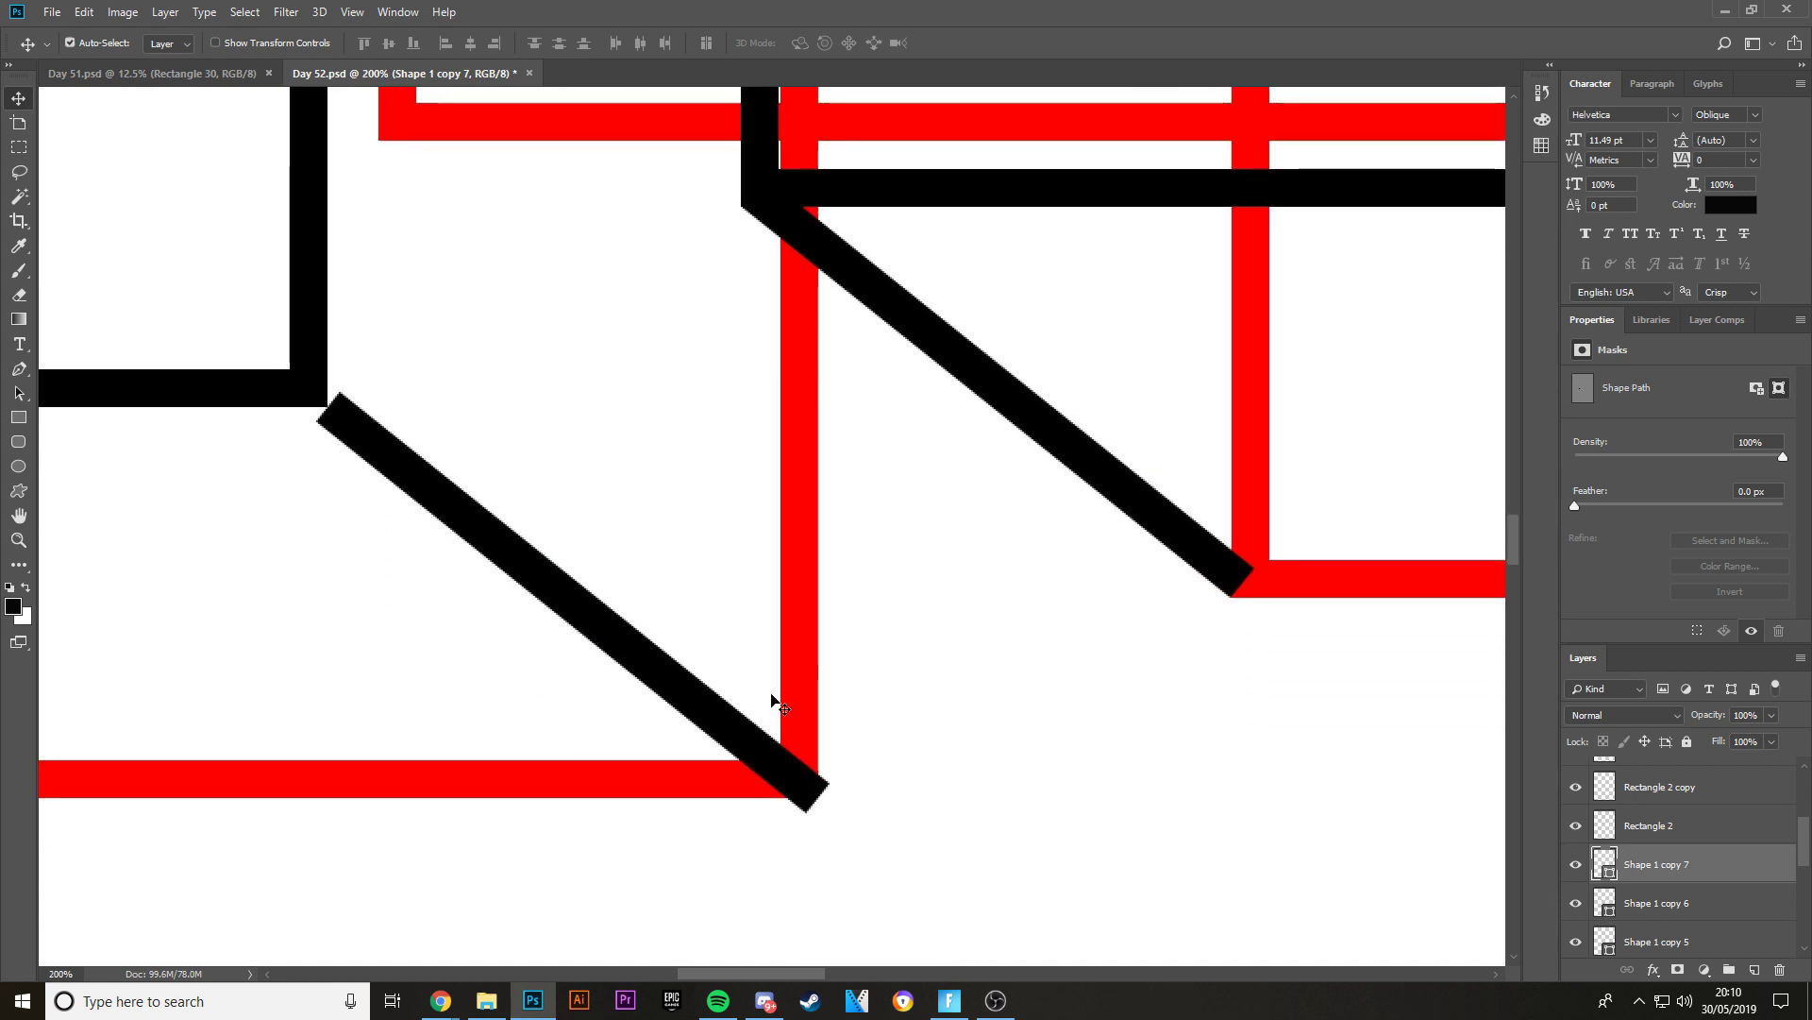
{"action": "mouse_move", "coordinate": [679, 708]}
{"action": "left_mouse_down"}
{"action": "mouse_move", "coordinate": [650, 672]}
{"action": "mouse_move", "coordinate": [676, 679]}
{"action": "left_mouse_up"}
{"action": "key", "text": "Down"}
{"action": "key", "text": "Down"}
{"action": "key", "text": "Down"}
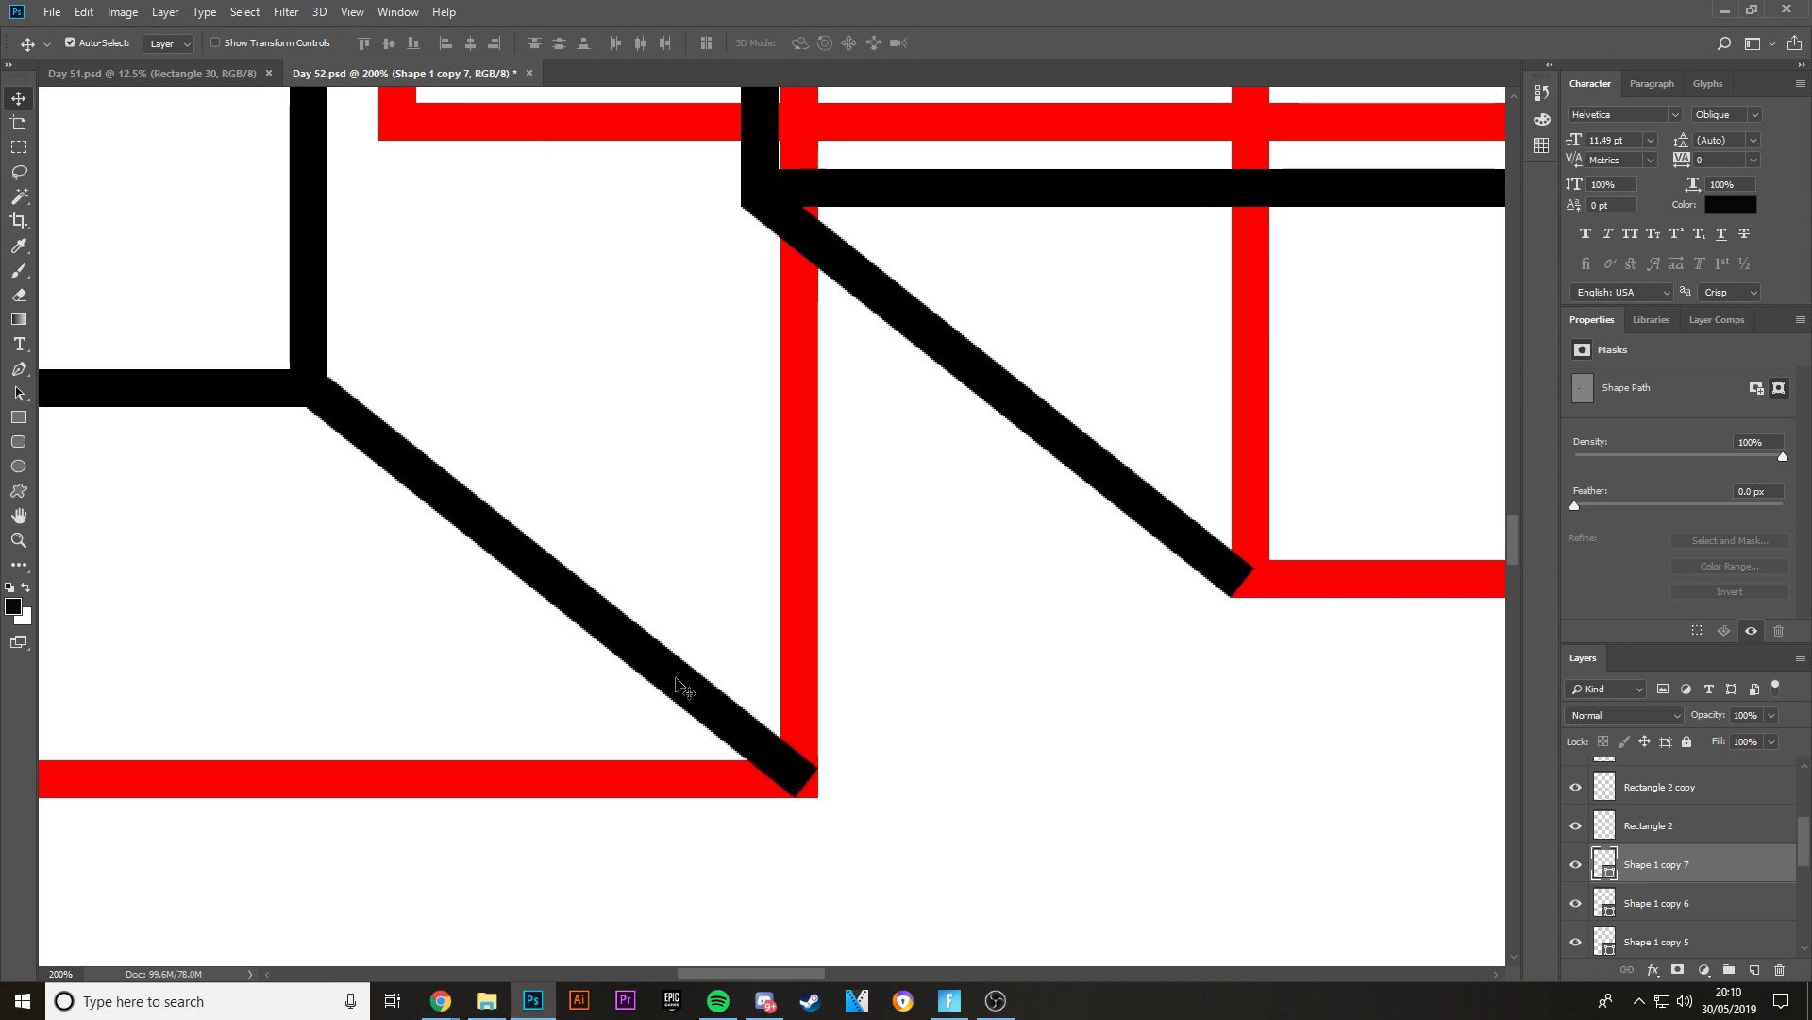
{"action": "left_click_drag", "start_coordinate": [791, 978], "coordinate": [720, 973]}
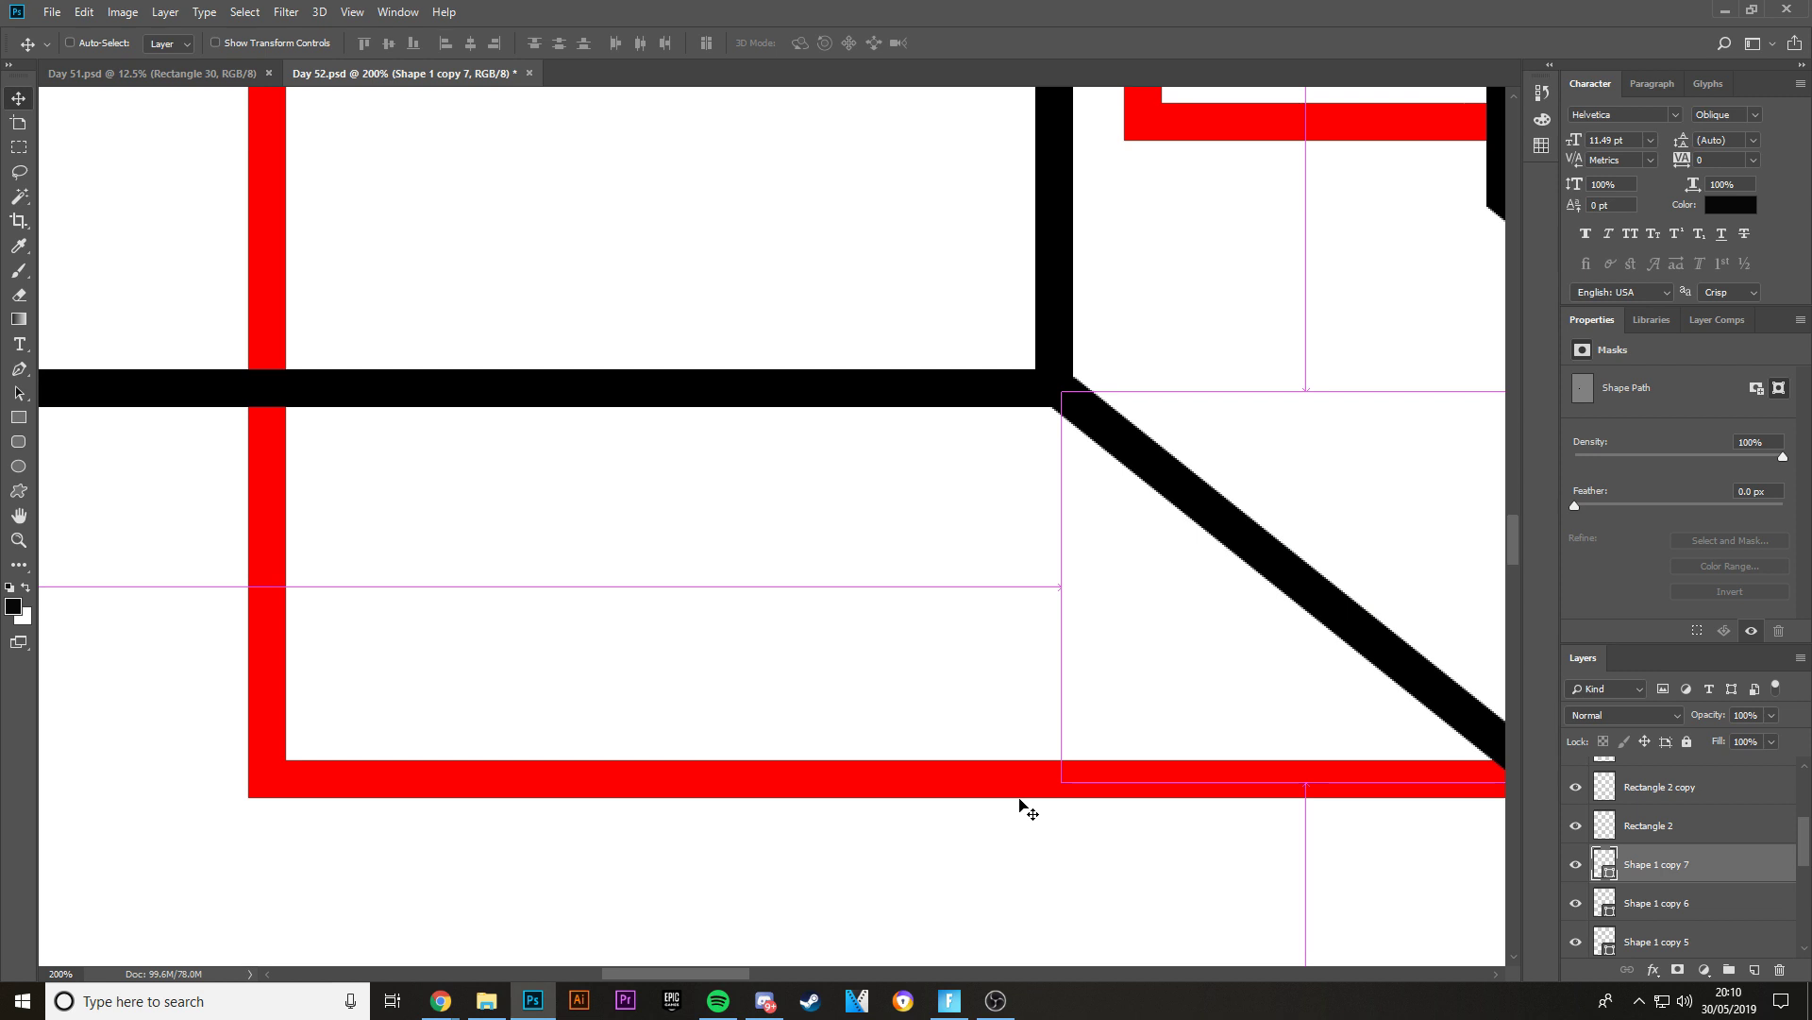
- Undo the misplaced diagonal copy and duplicate the diagonal onto the lower-left box corner instead
{"action": "left_click_drag", "start_coordinate": [1234, 506], "coordinate": [97, 506]}
{"action": "key", "text": "ctrl+z"}
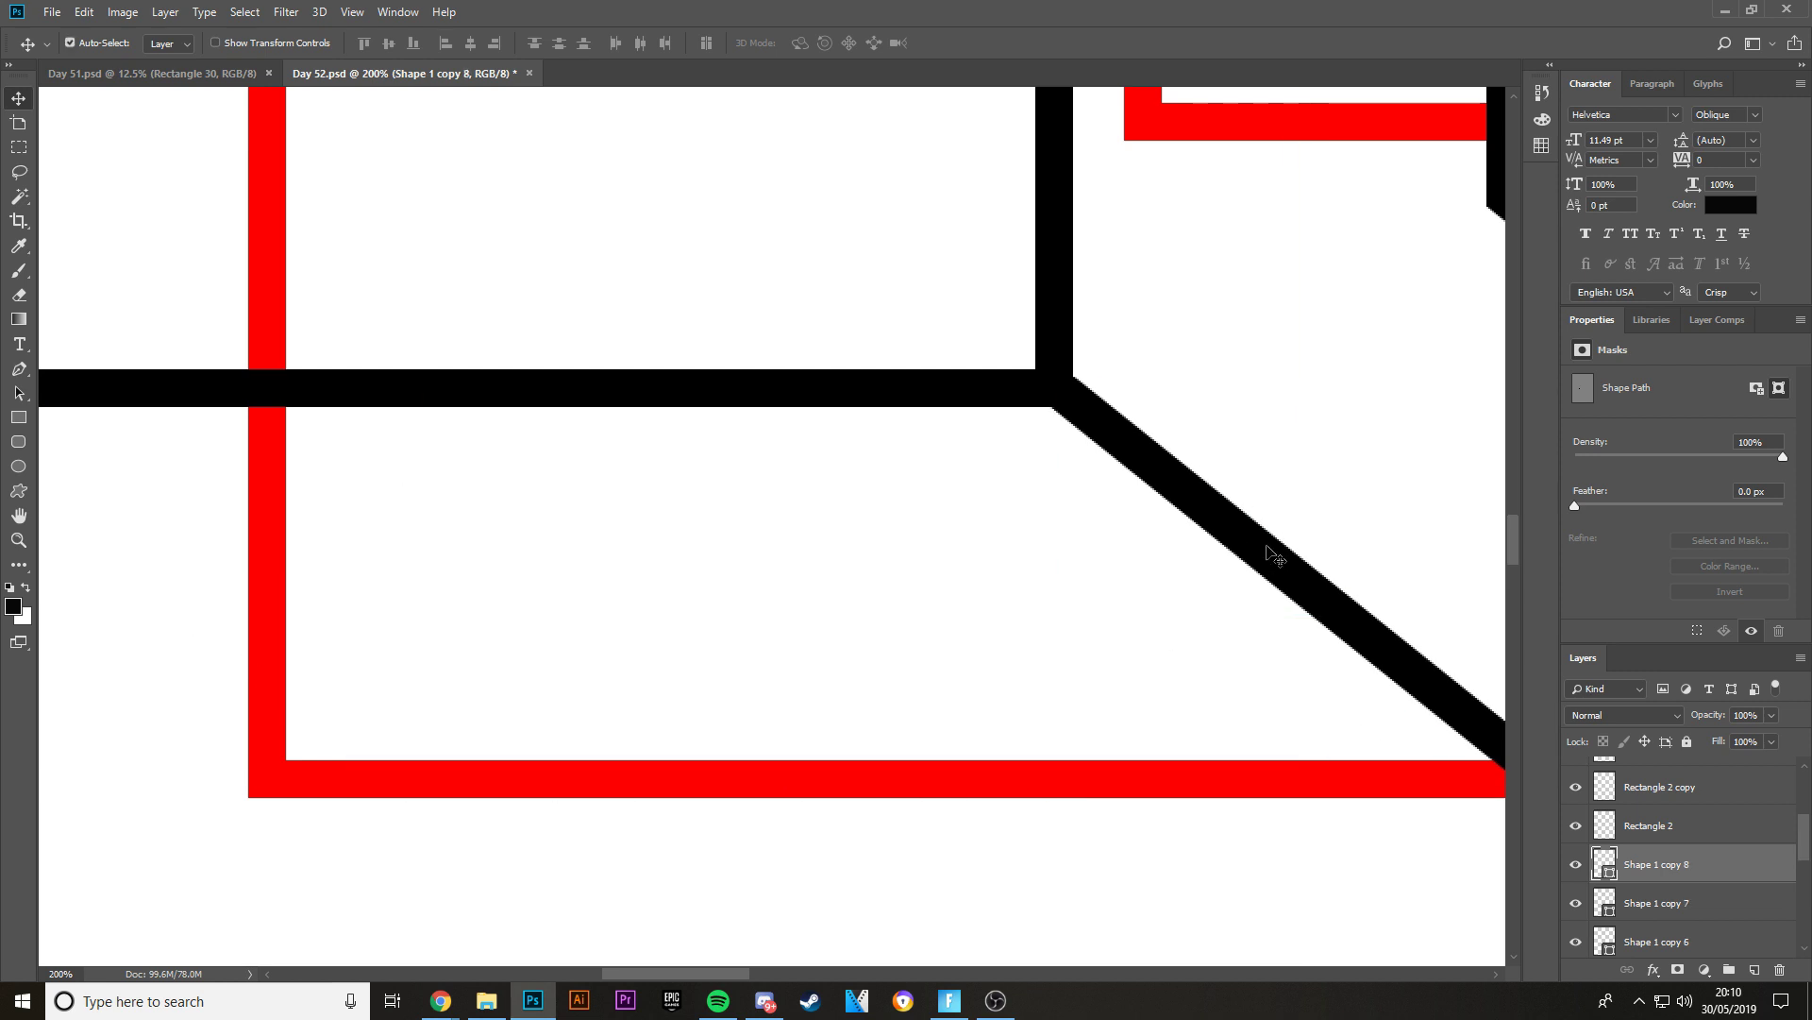
{"action": "left_click_drag", "start_coordinate": [1275, 557], "coordinate": [170, 681]}
{"action": "key", "text": "ctrl+minus"}
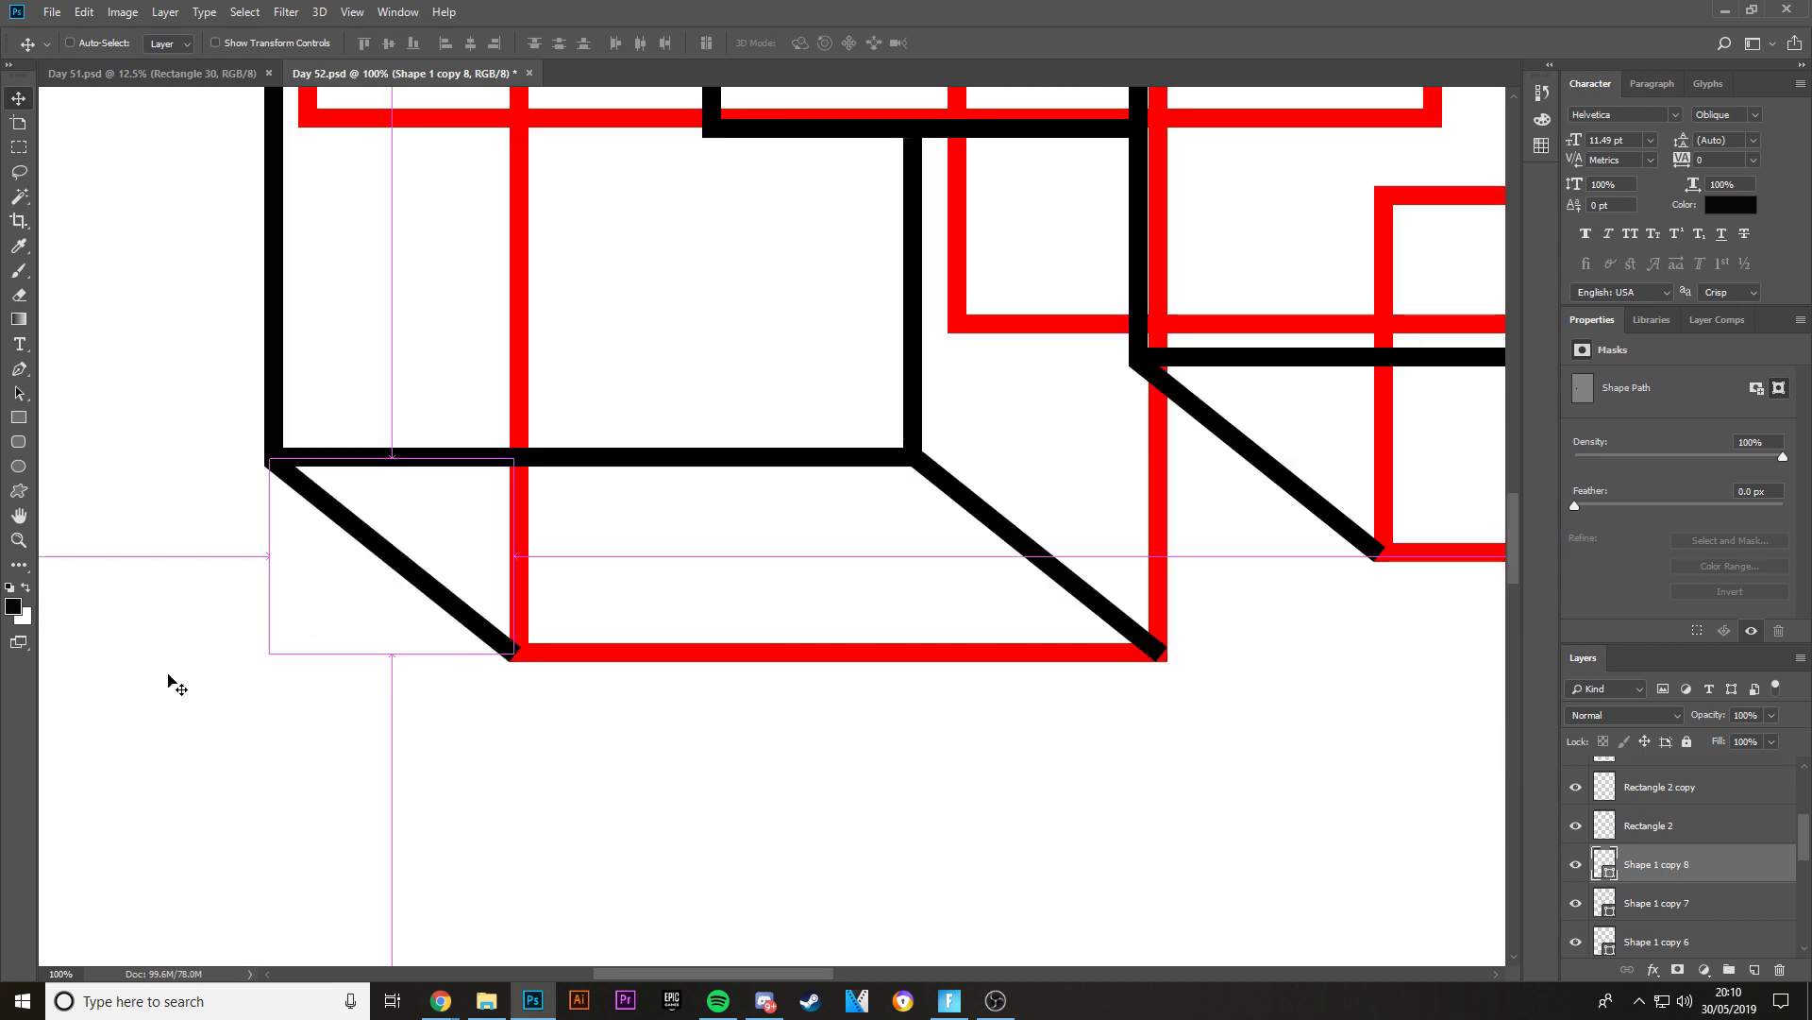
{"action": "key", "text": "ctrl+plus"}
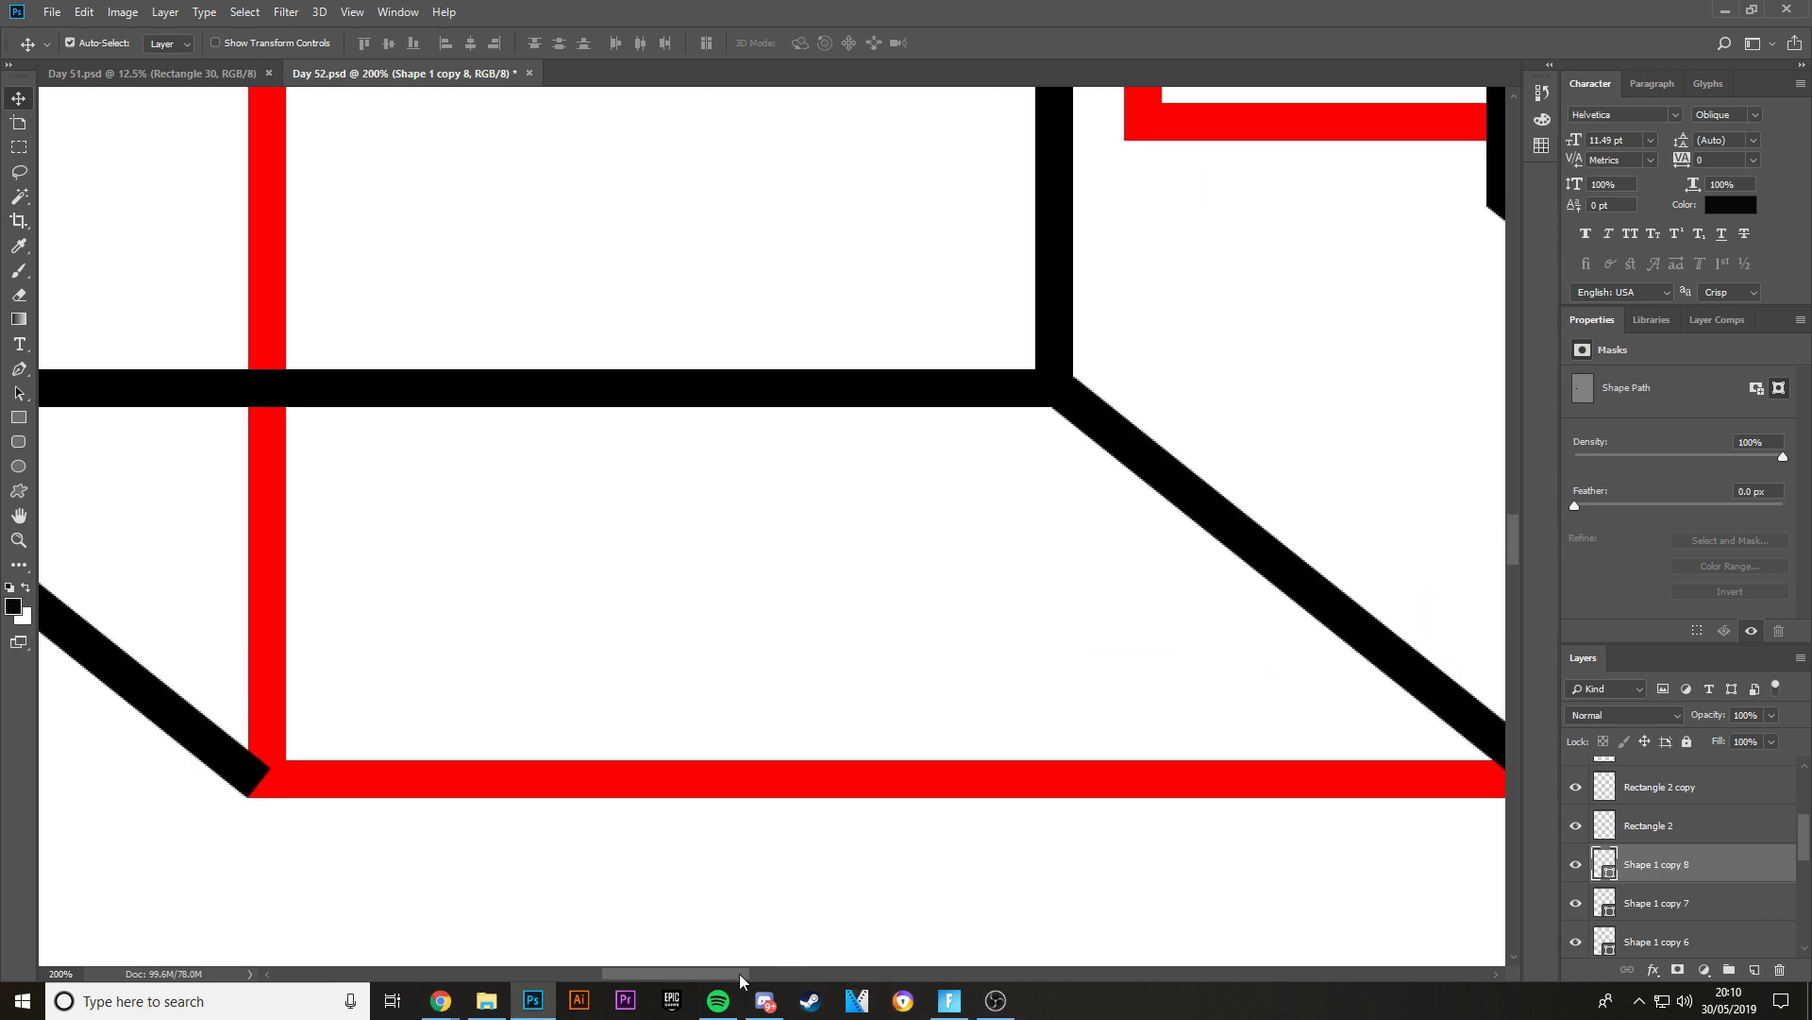
{"action": "left_click_drag", "start_coordinate": [740, 980], "coordinate": [674, 974]}
{"action": "key", "text": "ctrl+minus"}
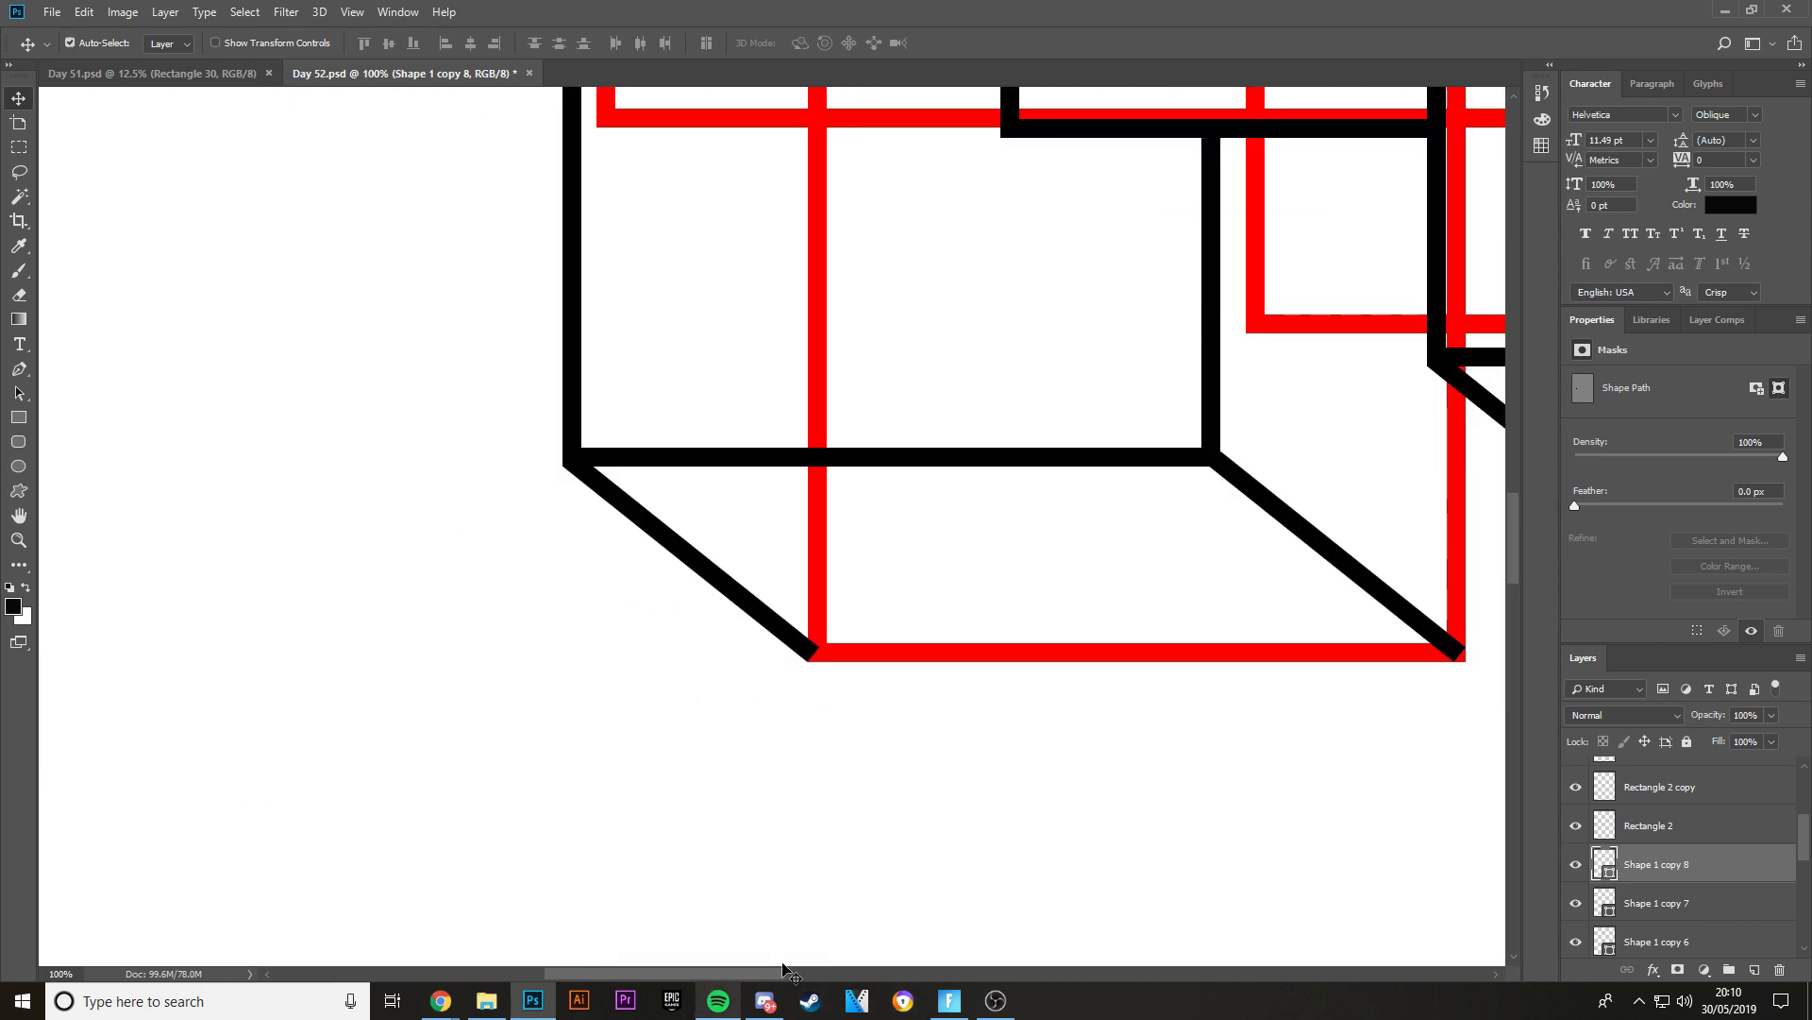
{"action": "scroll", "coordinate": [921, 526], "scroll_direction": "up", "scroll_amount": 5}
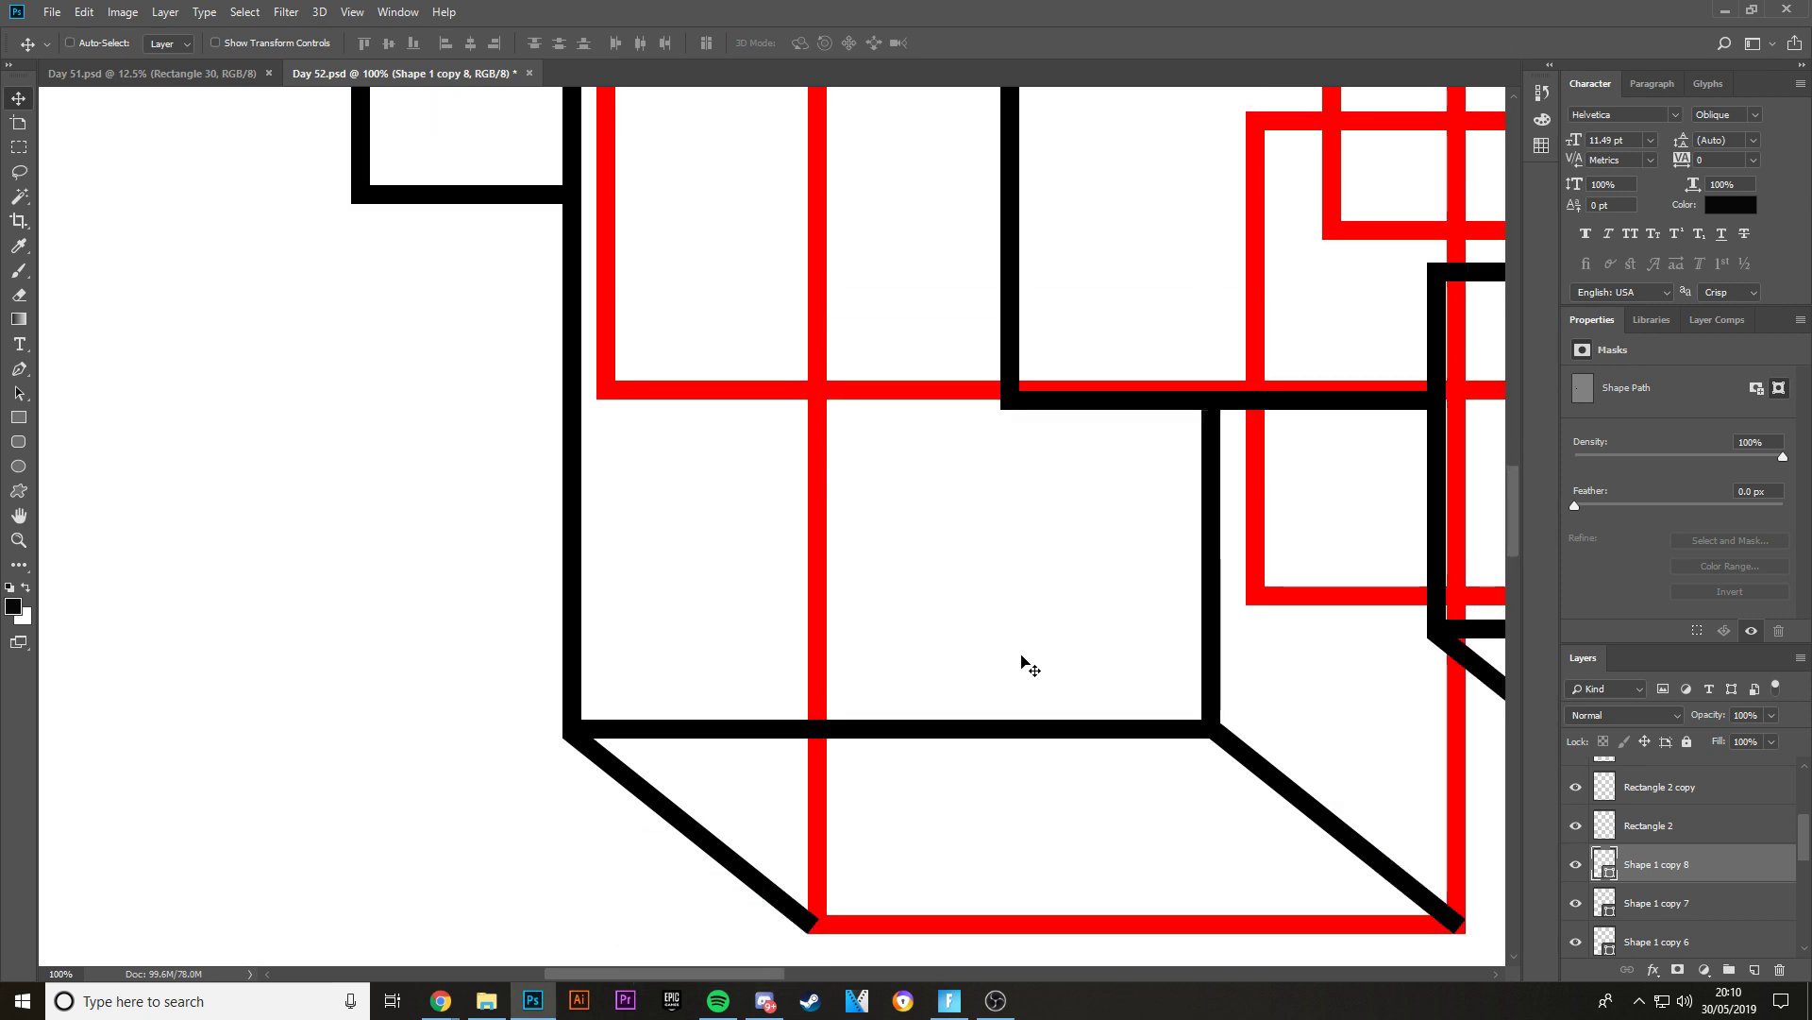
- Duplicate the diagonal line onto a new layer and position it at the upper box corner
{"action": "key", "text": "ctrl+j"}
{"action": "left_click_drag", "start_coordinate": [693, 802], "coordinate": [477, 288]}
{"action": "key", "text": "ctrl+plus"}
{"action": "scroll", "coordinate": [478, 291], "scroll_direction": "up", "scroll_amount": 5}
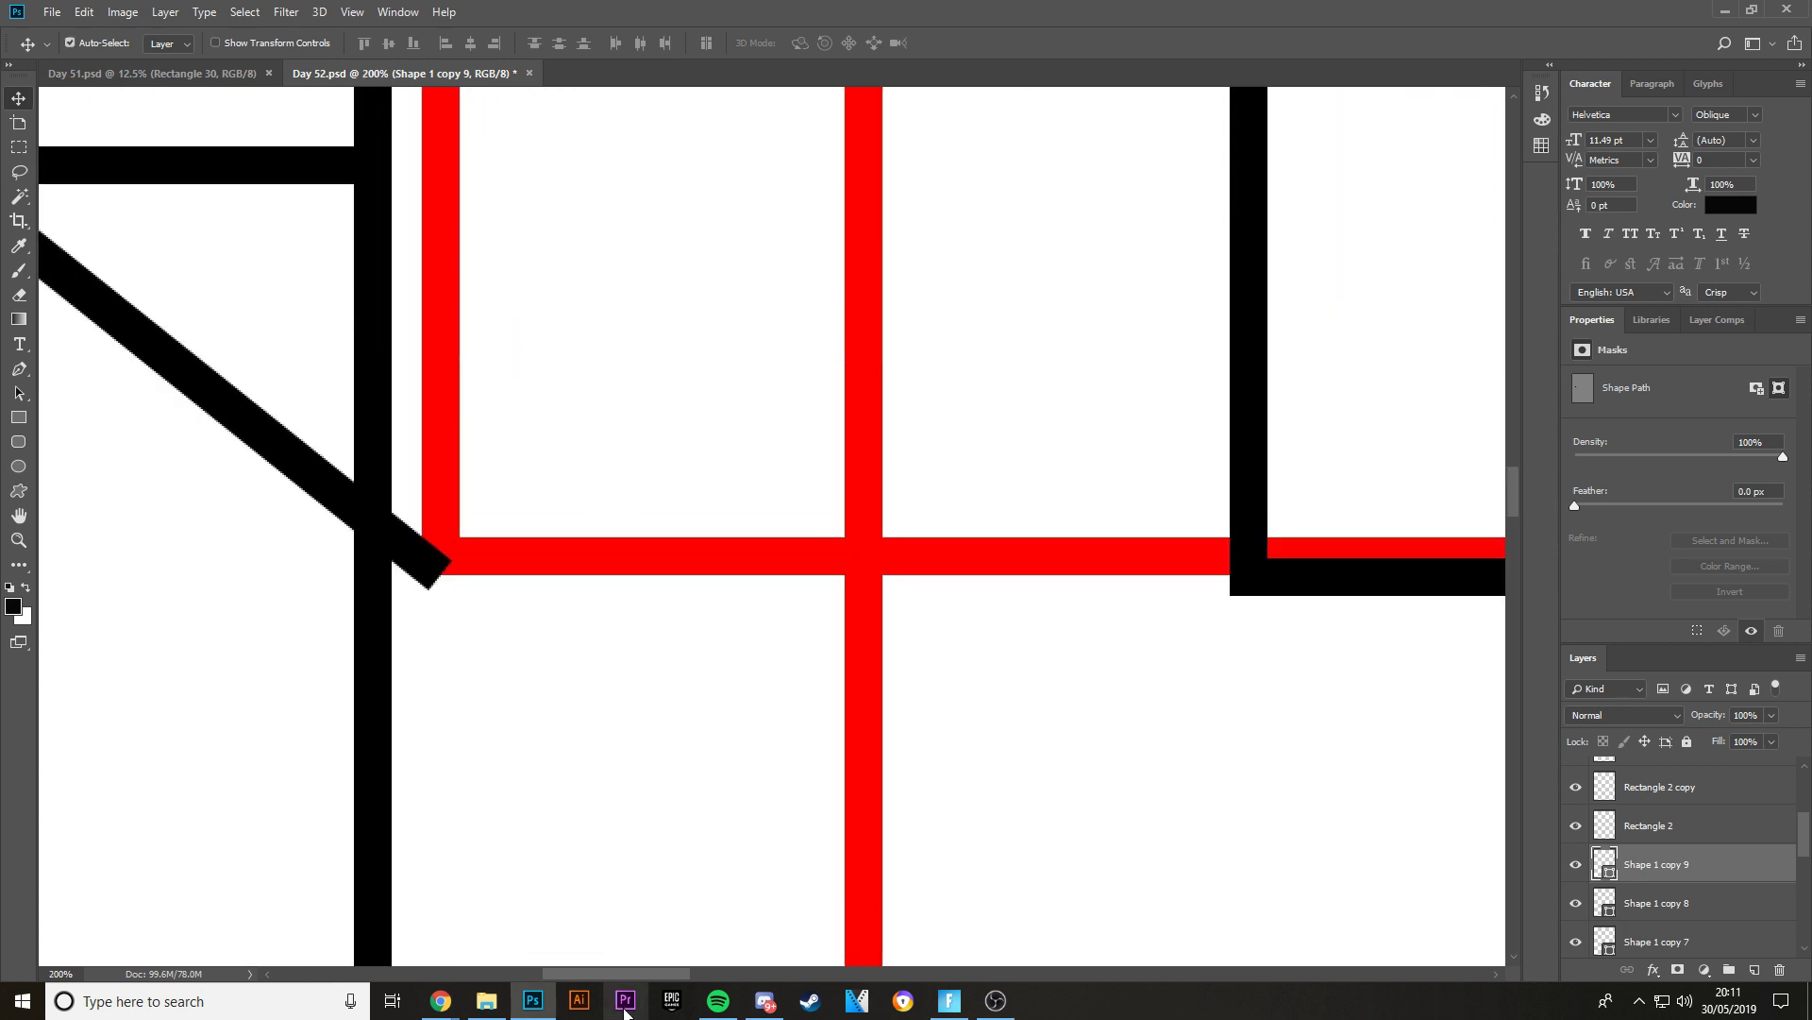
{"action": "left_click_drag", "start_coordinate": [621, 981], "coordinate": [566, 981]}
{"action": "scroll", "coordinate": [627, 485], "scroll_direction": "up", "scroll_amount": 1}
{"action": "left_click_drag", "start_coordinate": [611, 440], "coordinate": [583, 425]}
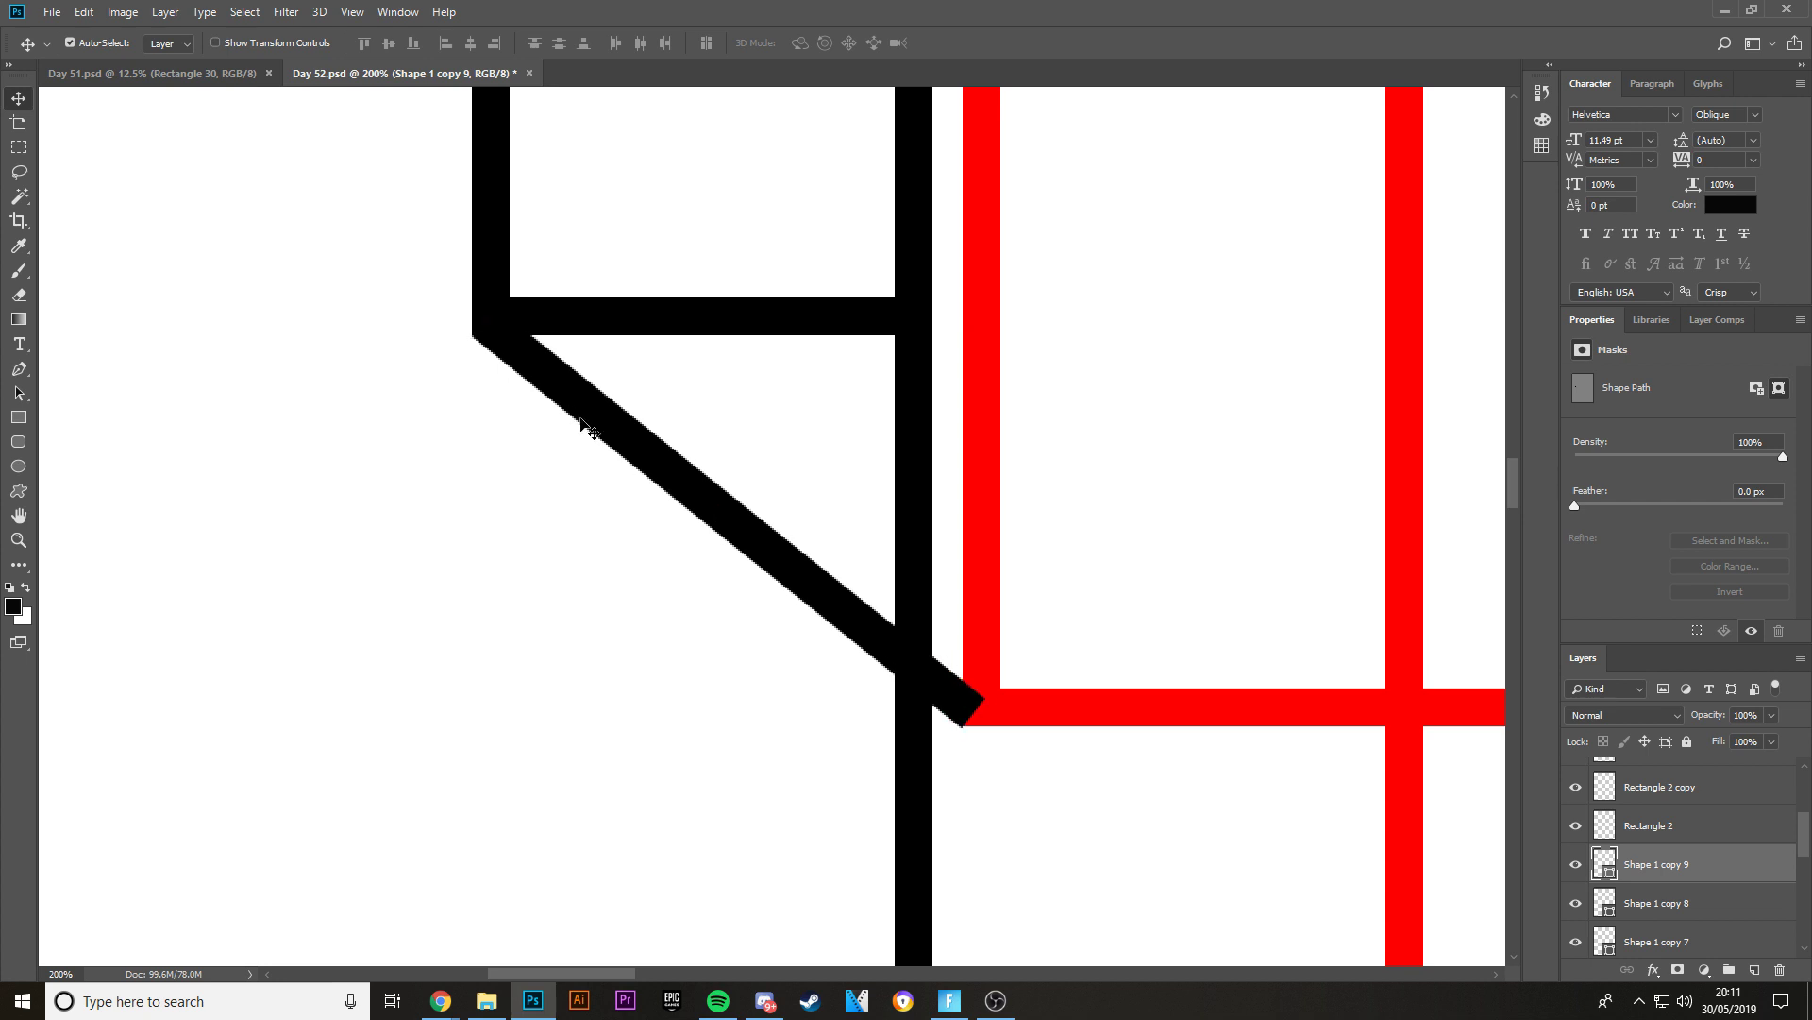
{"action": "key", "text": "ctrl+minus"}
{"action": "key", "text": "ctrl+minus"}
{"action": "key", "text": "ctrl+minus"}
{"action": "key", "text": "ctrl+minus"}
{"action": "key", "text": "ctrl+minus"}
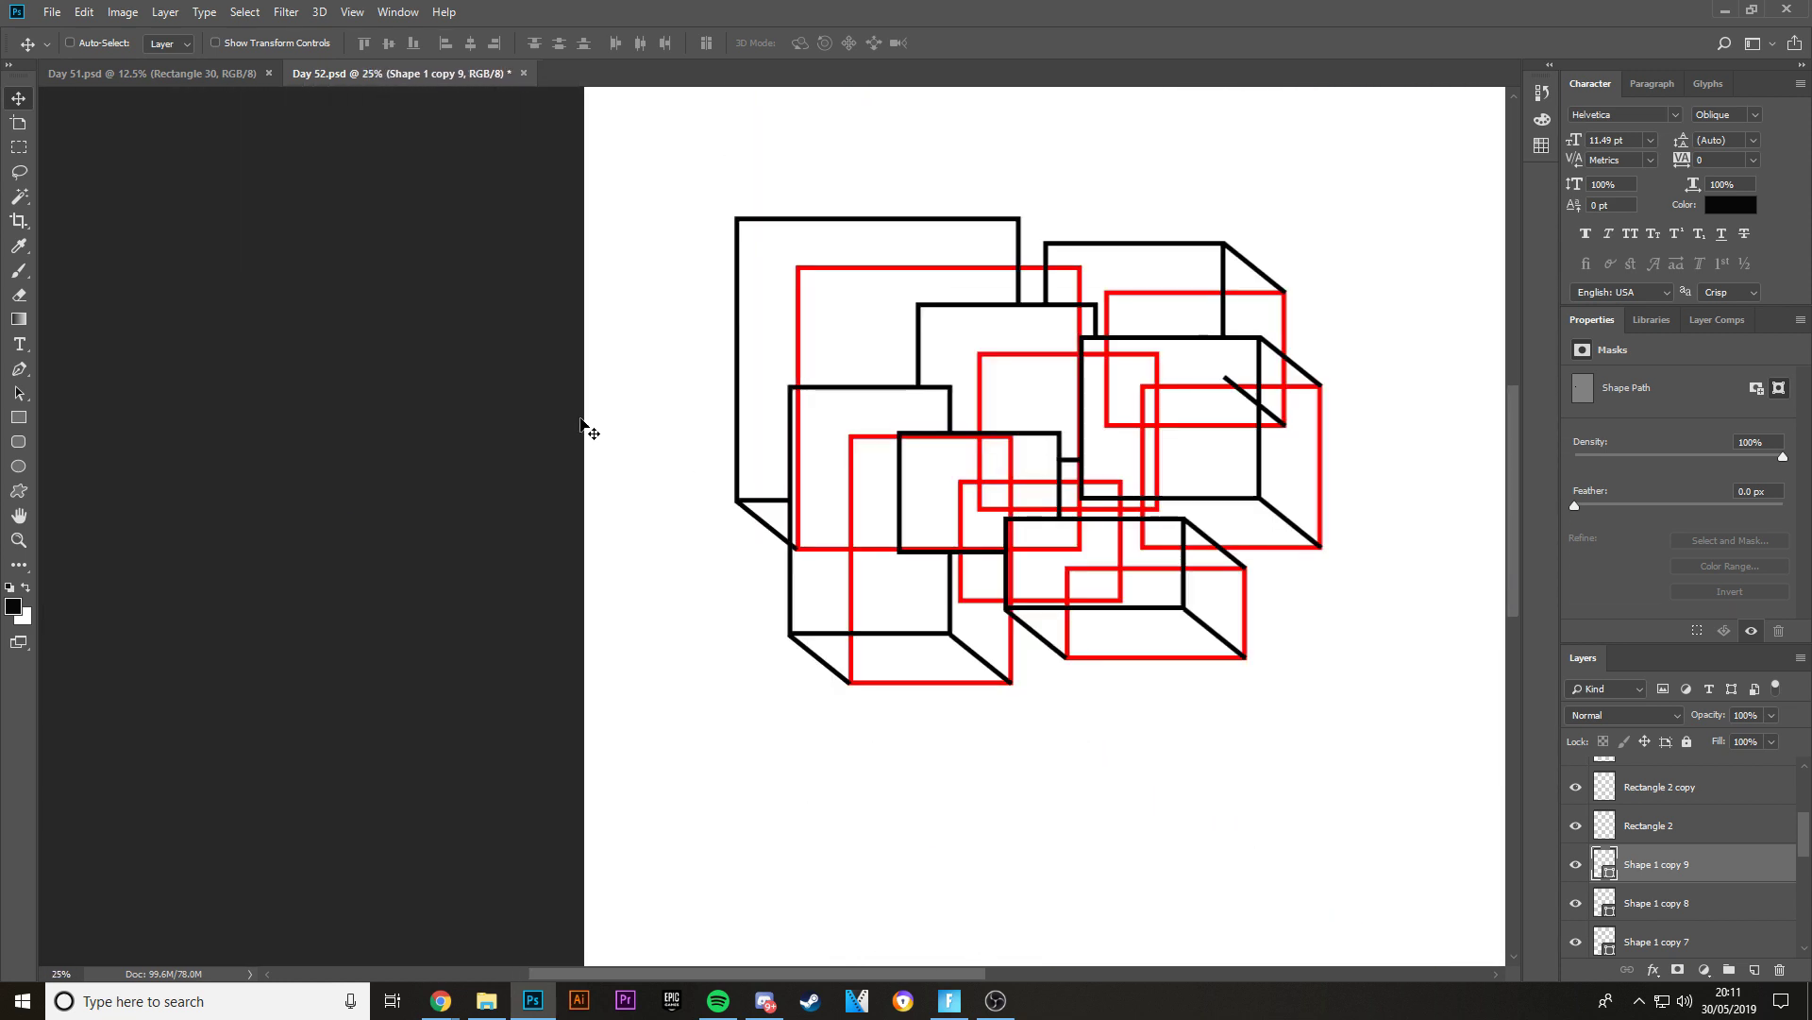
{"action": "key", "text": "ctrl+plus"}
{"action": "scroll", "coordinate": [1076, 364], "scroll_direction": "up", "scroll_amount": 3}
{"action": "scroll", "coordinate": [1076, 363], "scroll_direction": "up", "scroll_amount": 2}
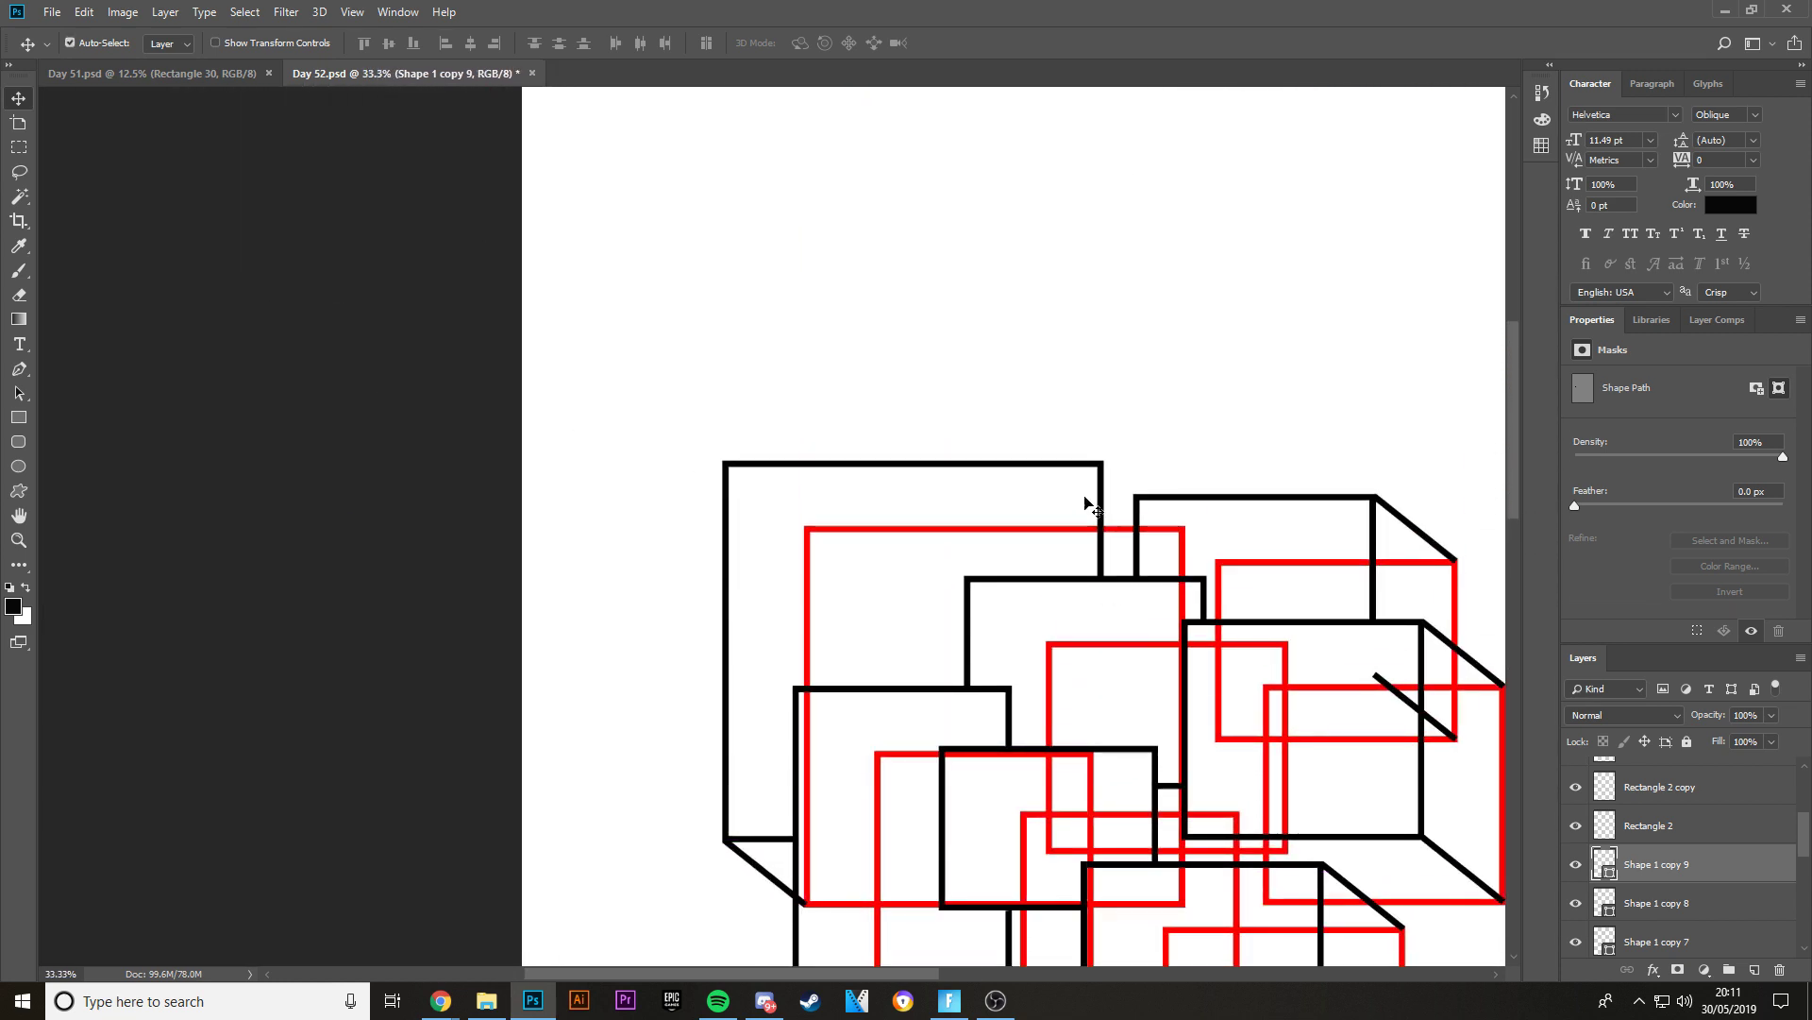
- Move another diagonal copy so its top end meets the bar's corner
{"action": "left_click_drag", "start_coordinate": [831, 835], "coordinate": [1080, 706], "text": "alt"}
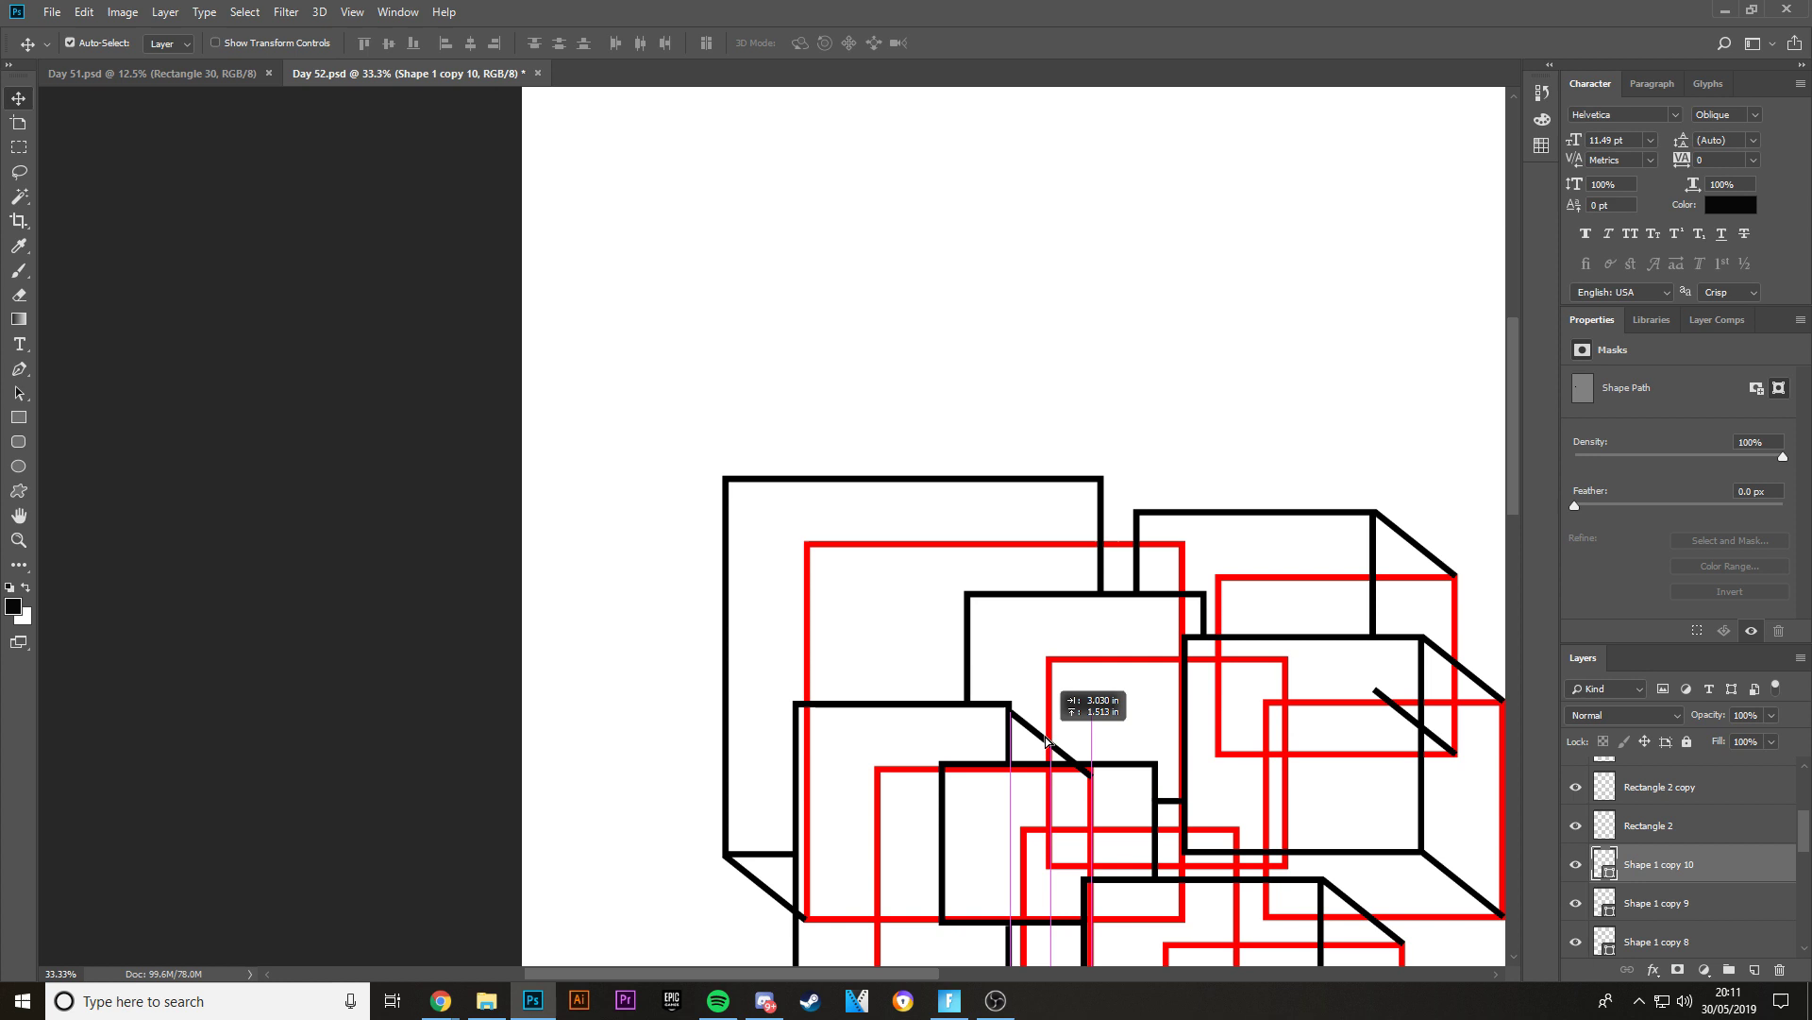
{"action": "key", "text": "ctrl+plus"}
{"action": "key", "text": "ctrl+plus"}
{"action": "scroll", "coordinate": [1081, 856], "scroll_direction": "down", "scroll_amount": 2}
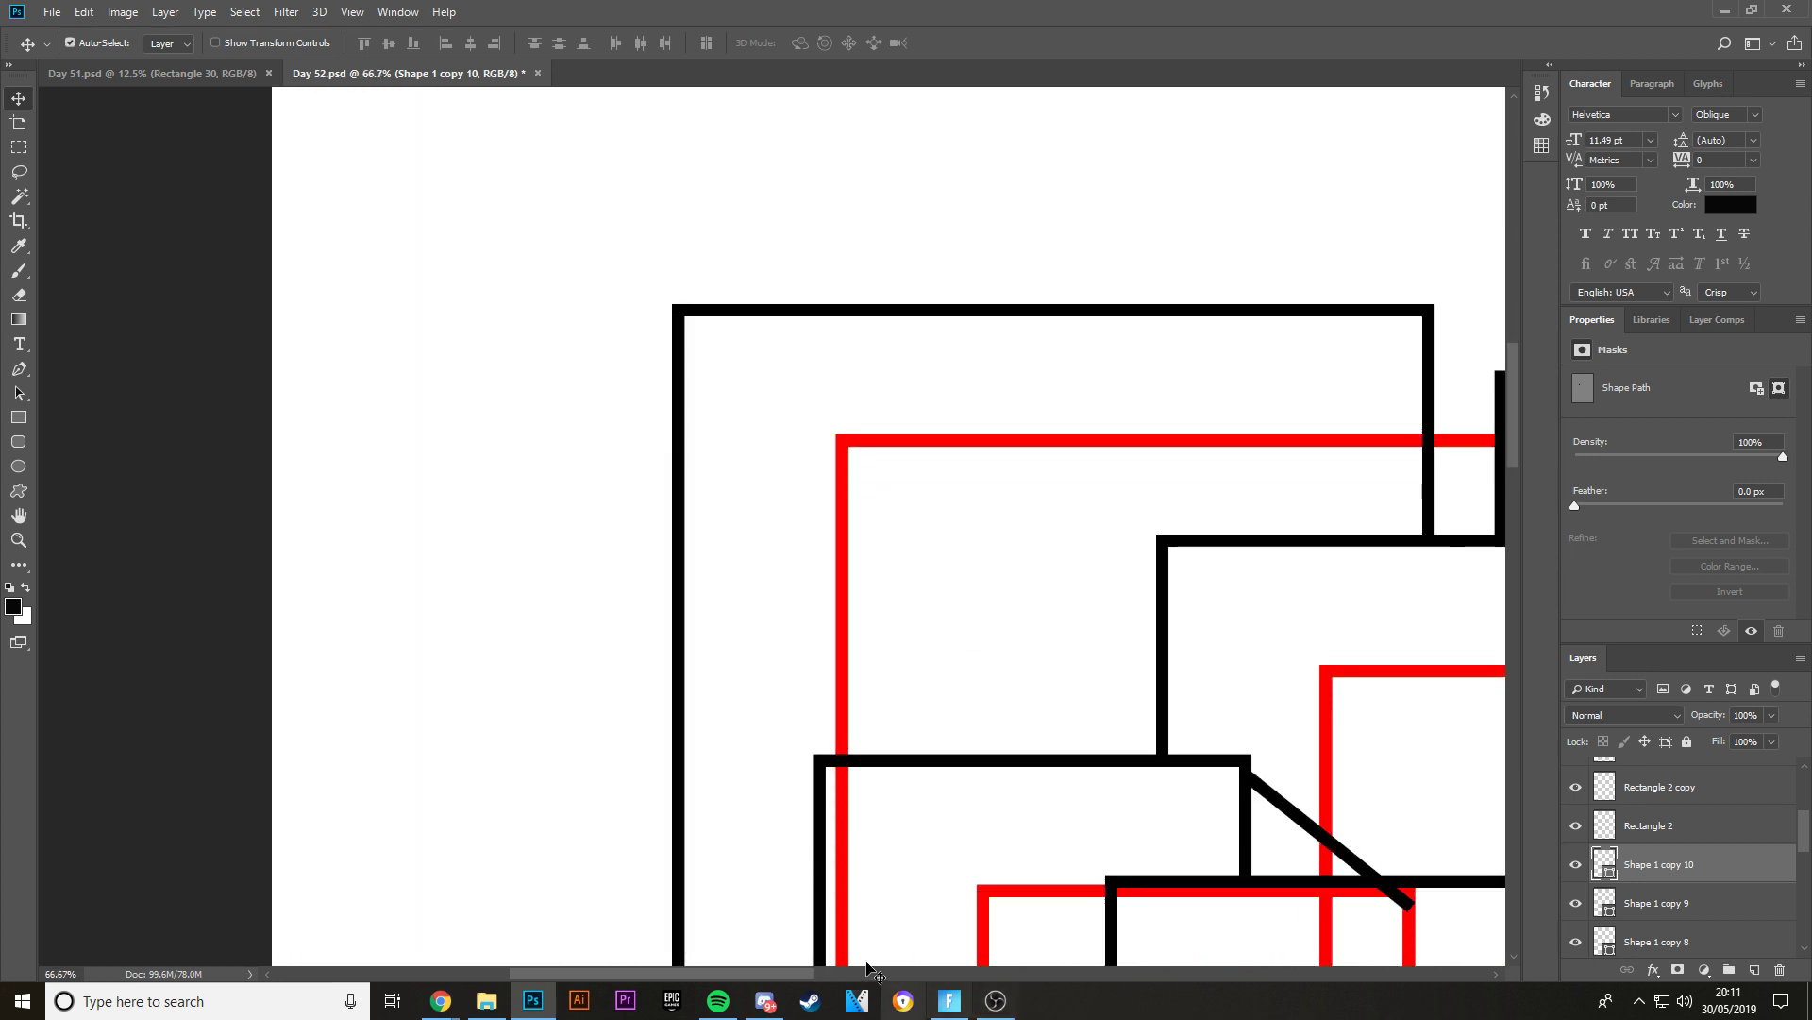
{"action": "scroll", "coordinate": [991, 878], "scroll_direction": "right", "scroll_amount": 4}
{"action": "scroll", "coordinate": [1034, 830], "scroll_direction": "up", "scroll_amount": 3}
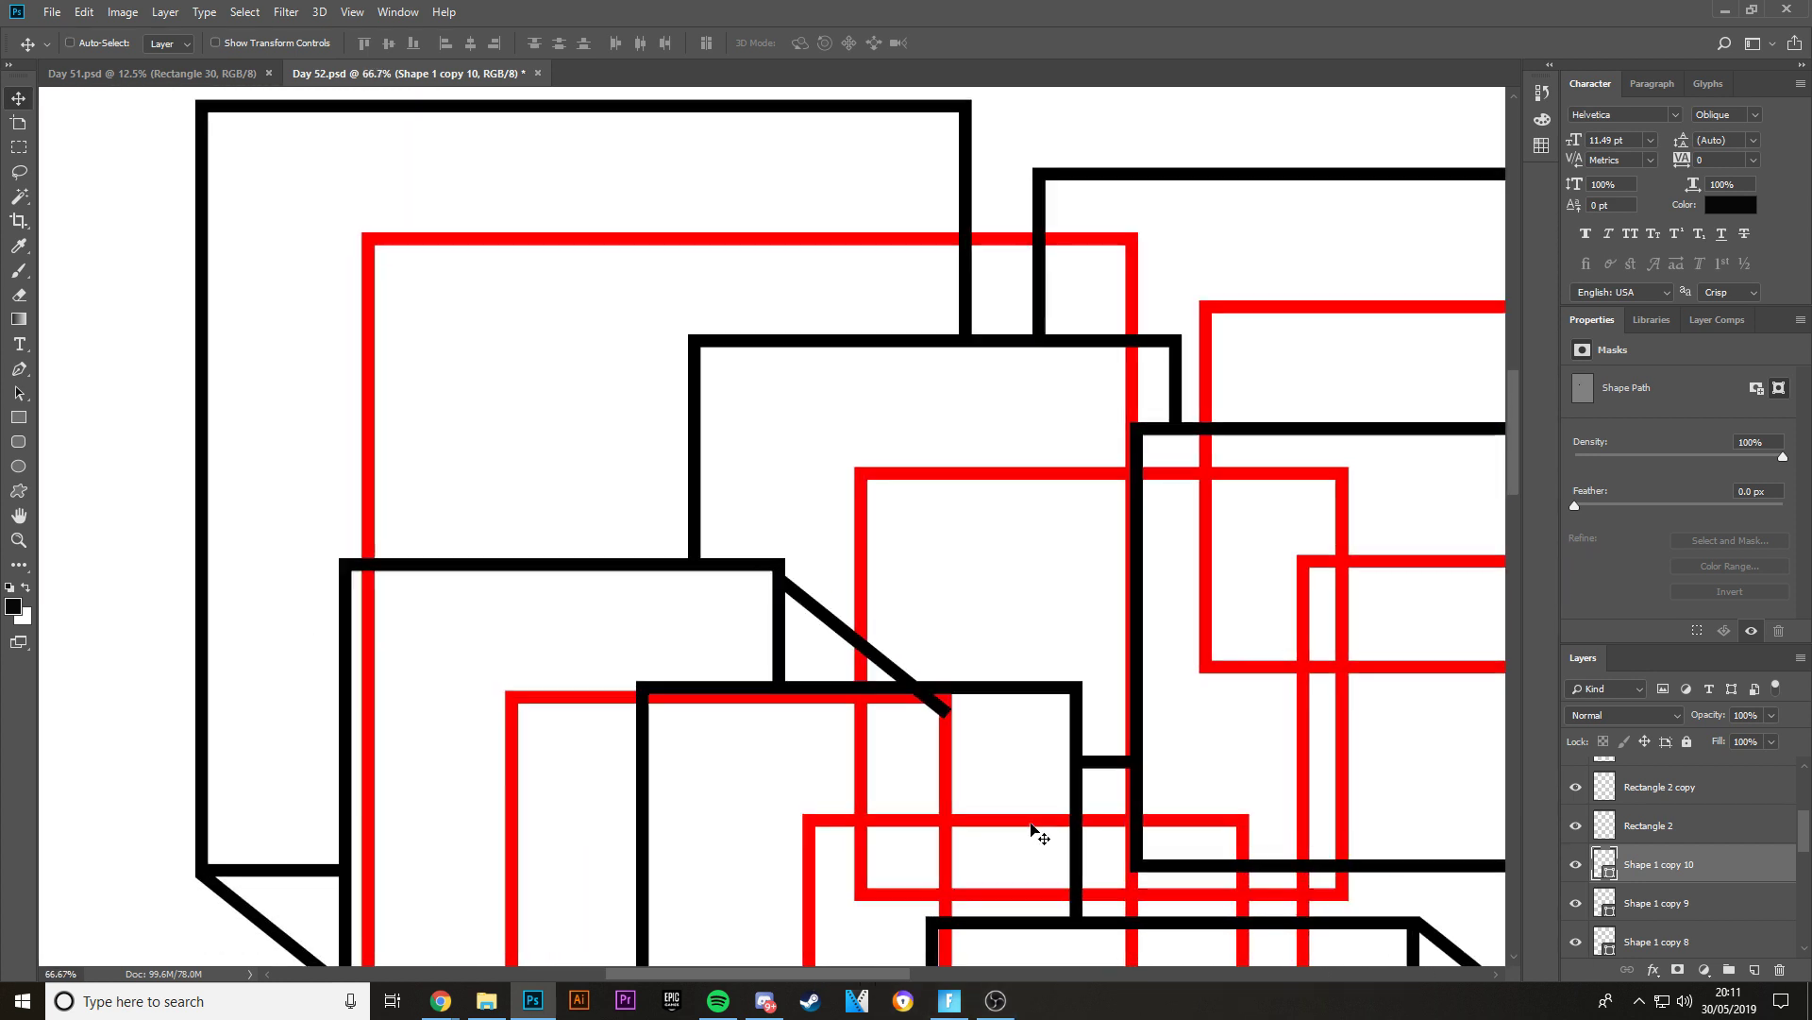
{"action": "key", "text": "ctrl+plus"}
{"action": "key", "text": "ctrl+plus"}
{"action": "scroll", "coordinate": [1227, 718], "scroll_direction": "down", "scroll_amount": 3}
{"action": "mouse_move", "coordinate": [982, 631]}
{"action": "left_mouse_down"}
{"action": "mouse_move", "coordinate": [963, 672]}
{"action": "mouse_move", "coordinate": [954, 627]}
{"action": "left_mouse_up"}
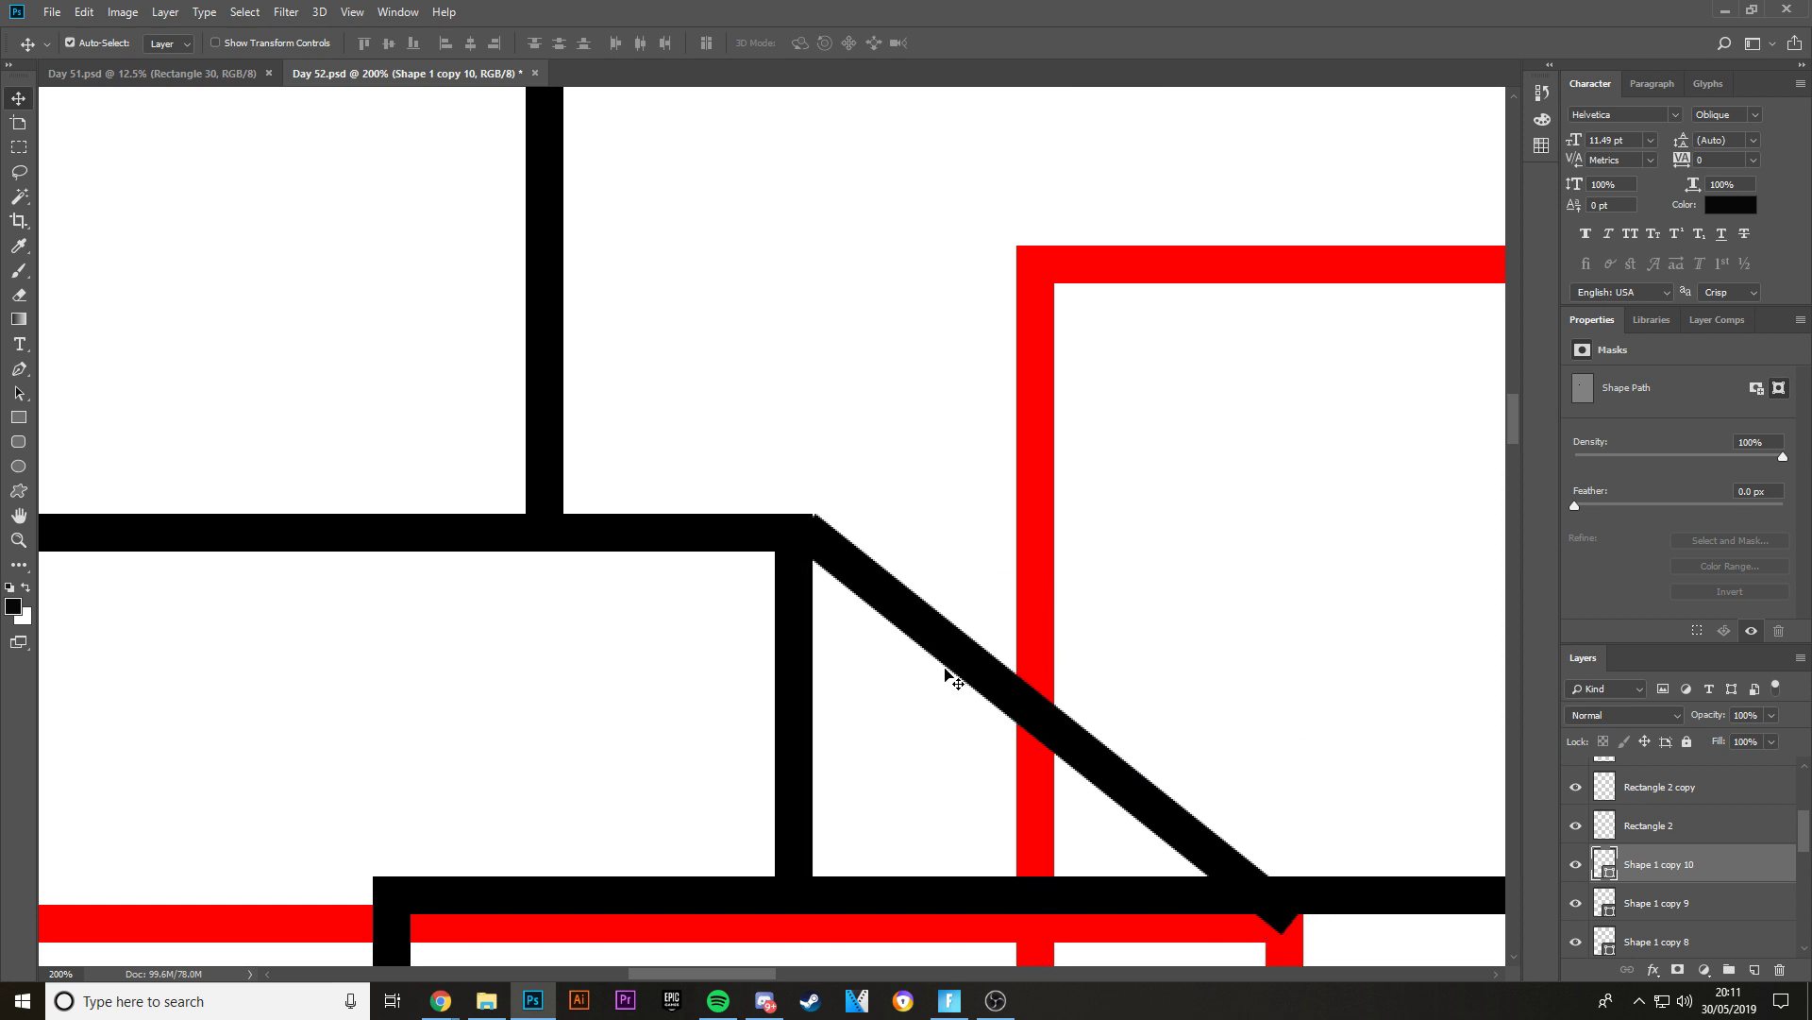
{"action": "key", "text": "ctrl+minus"}
- Duplicate the diagonal again and snap its top end to the black rectangle's corner
{"action": "key", "text": "ctrl+j"}
{"action": "scroll", "coordinate": [1129, 618], "scroll_direction": "up", "scroll_amount": 3}
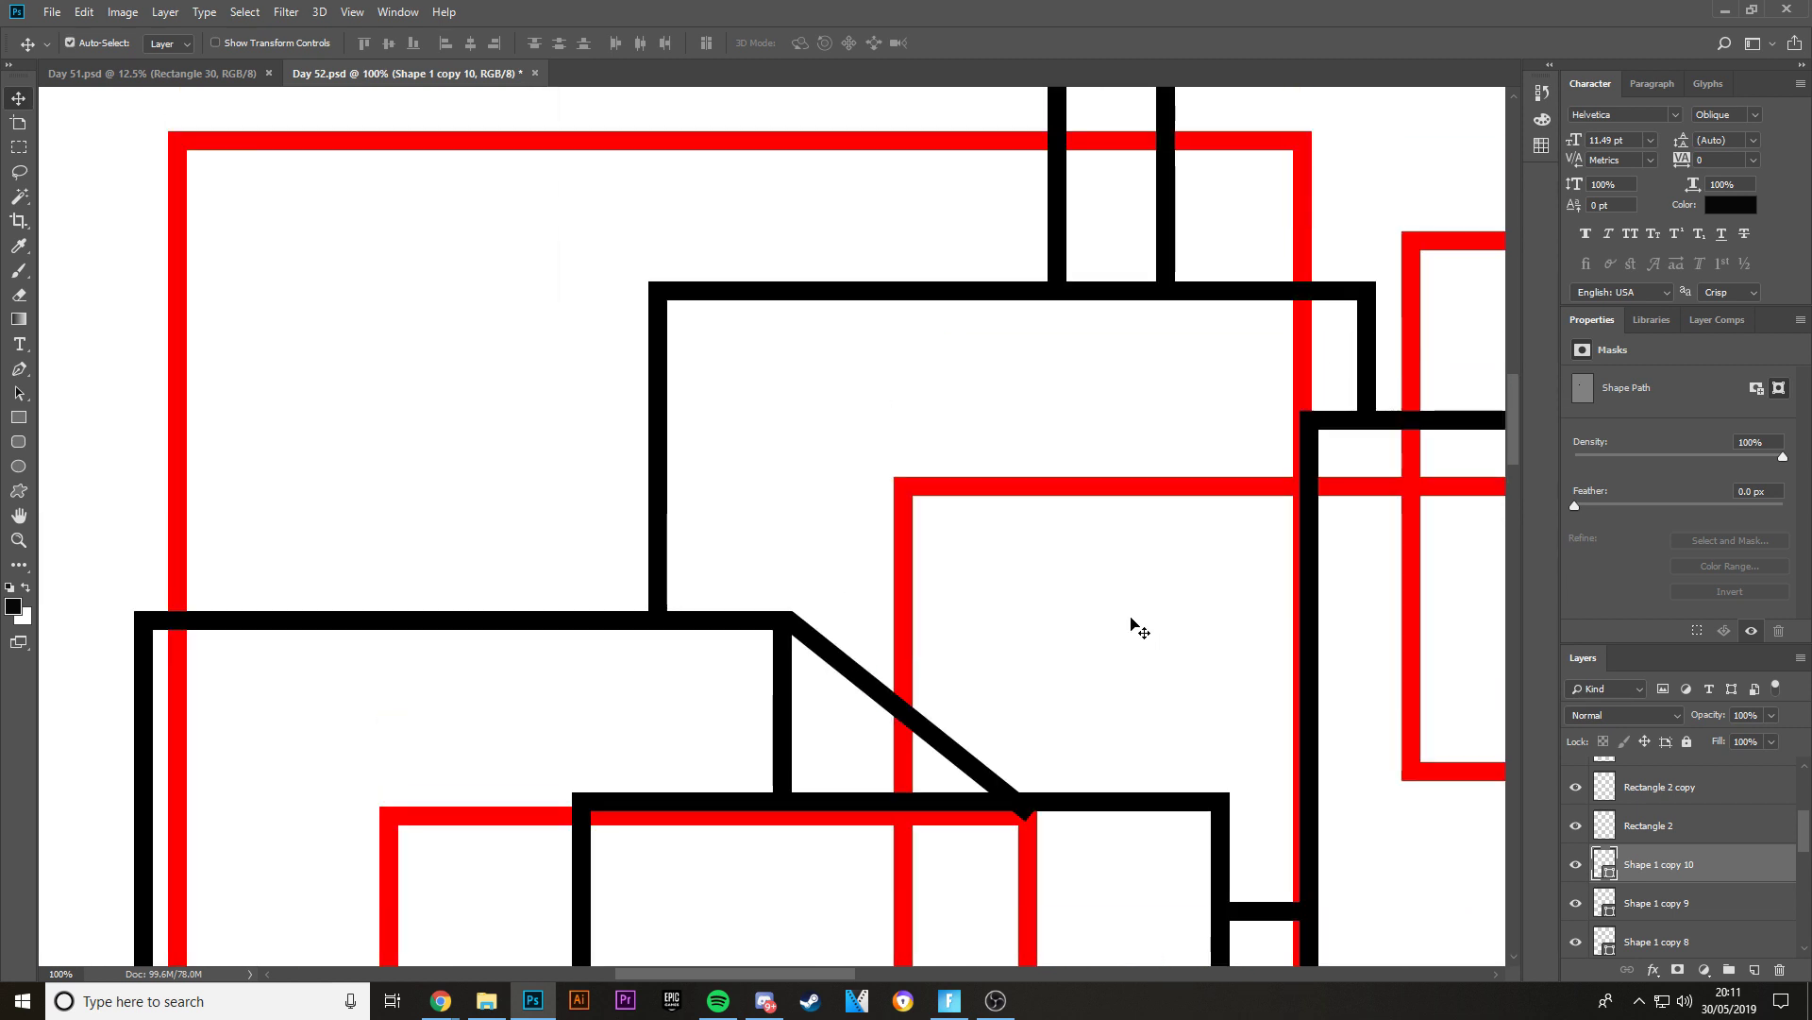
{"action": "left_click_drag", "start_coordinate": [871, 873], "coordinate": [1255, 200]}
{"action": "scroll", "coordinate": [1239, 236], "scroll_direction": "up", "scroll_amount": 2}
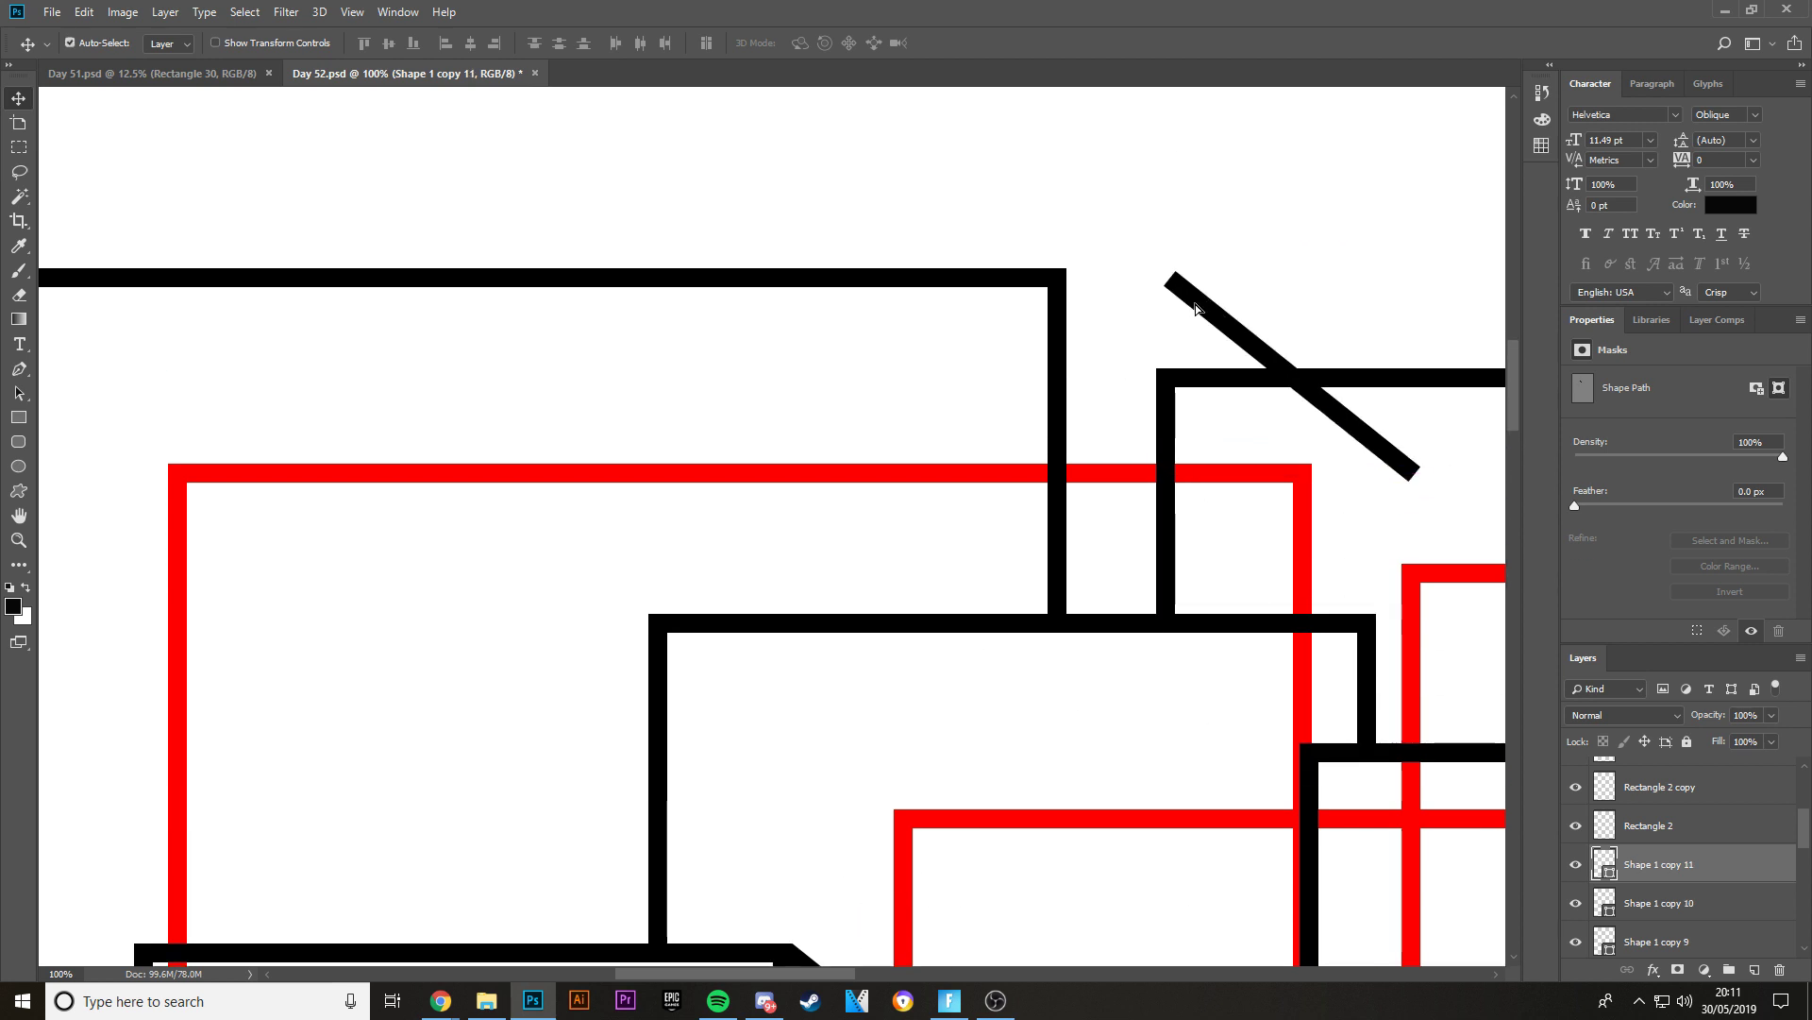
{"action": "left_click_drag", "start_coordinate": [1195, 307], "coordinate": [1102, 303]}
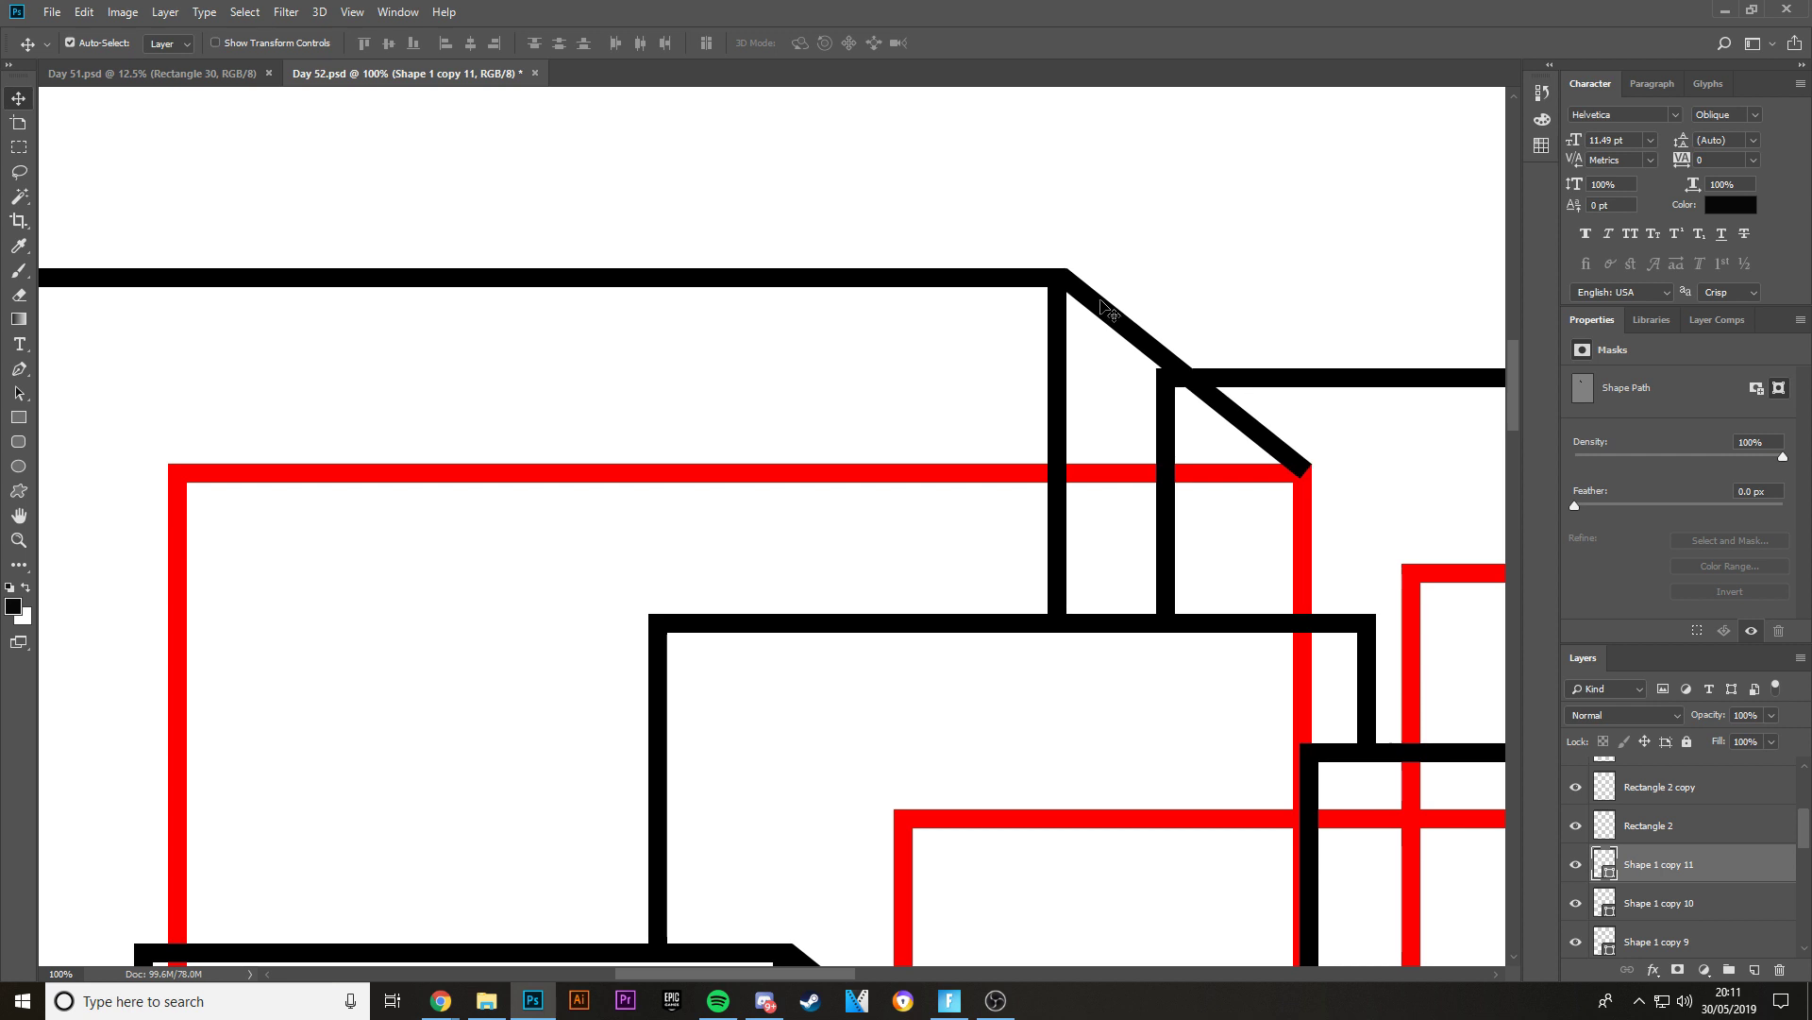
{"action": "scroll", "coordinate": [1112, 613], "scroll_direction": "down", "scroll_amount": 1}
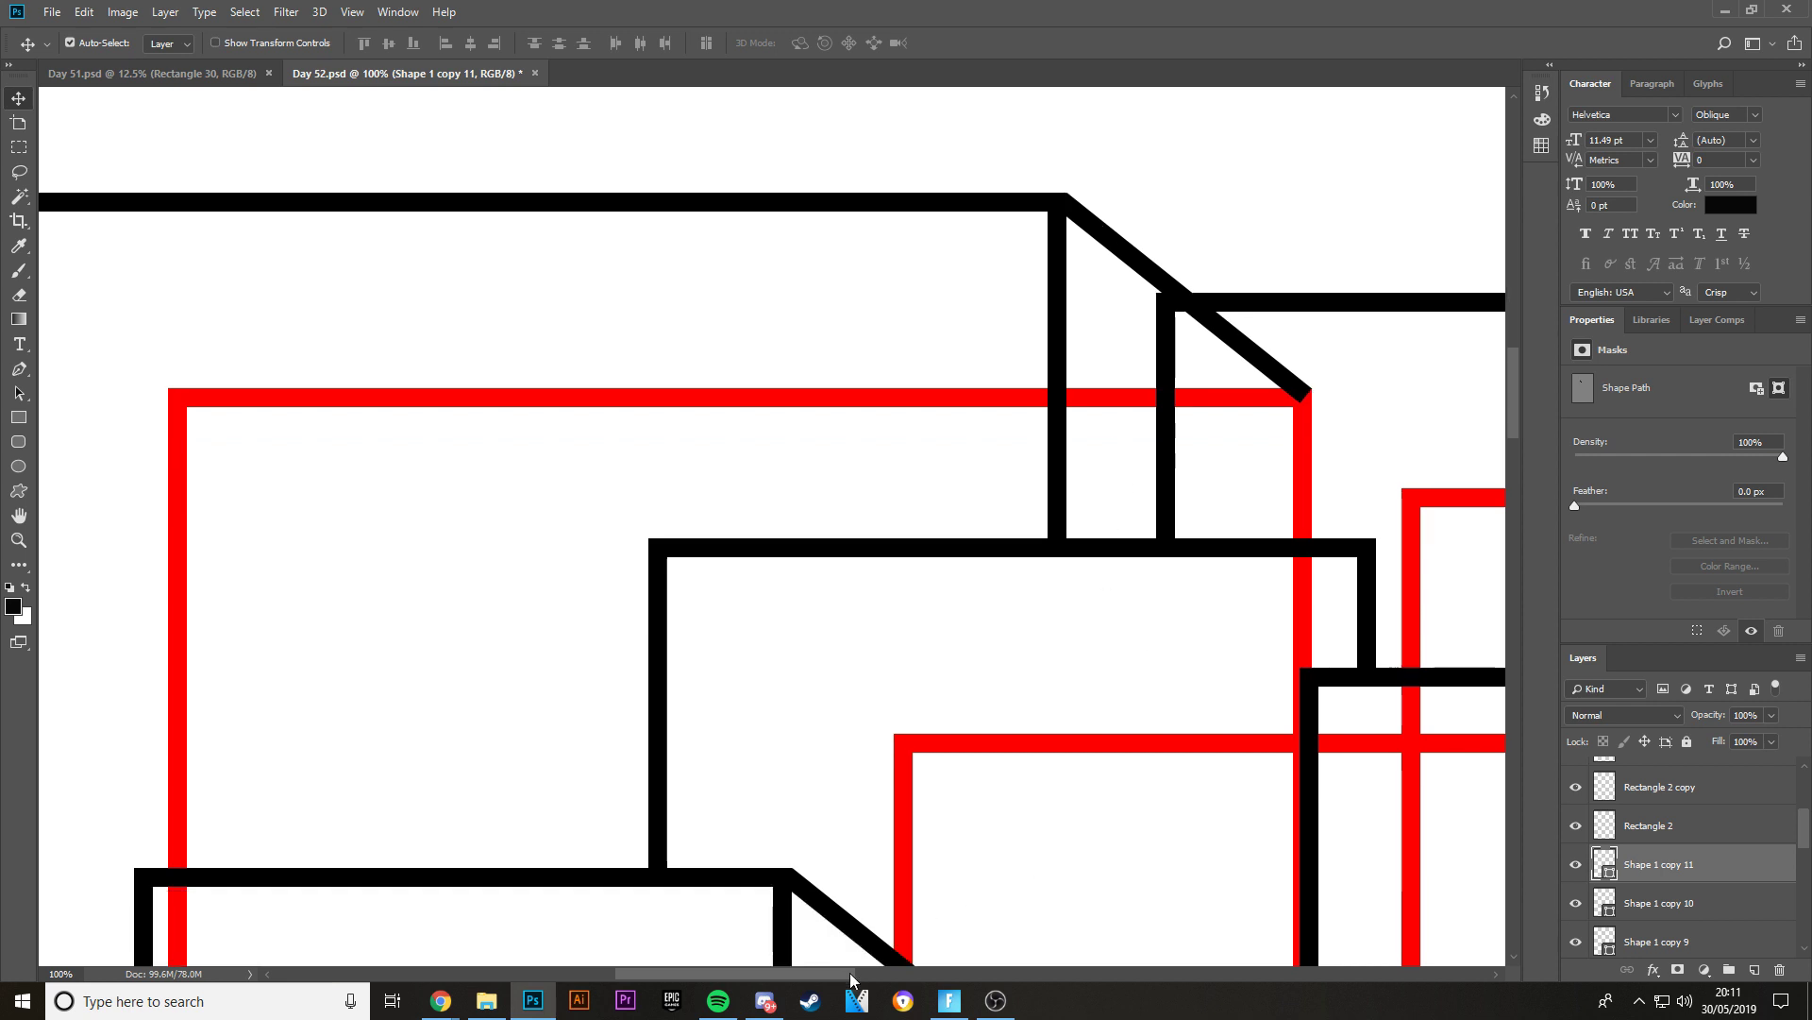
{"action": "left_click_drag", "start_coordinate": [851, 979], "coordinate": [955, 910]}
- Duplicate the diagonal onto the next box corner and nudge it up two pixels into place
{"action": "key", "text": "ctrl"}
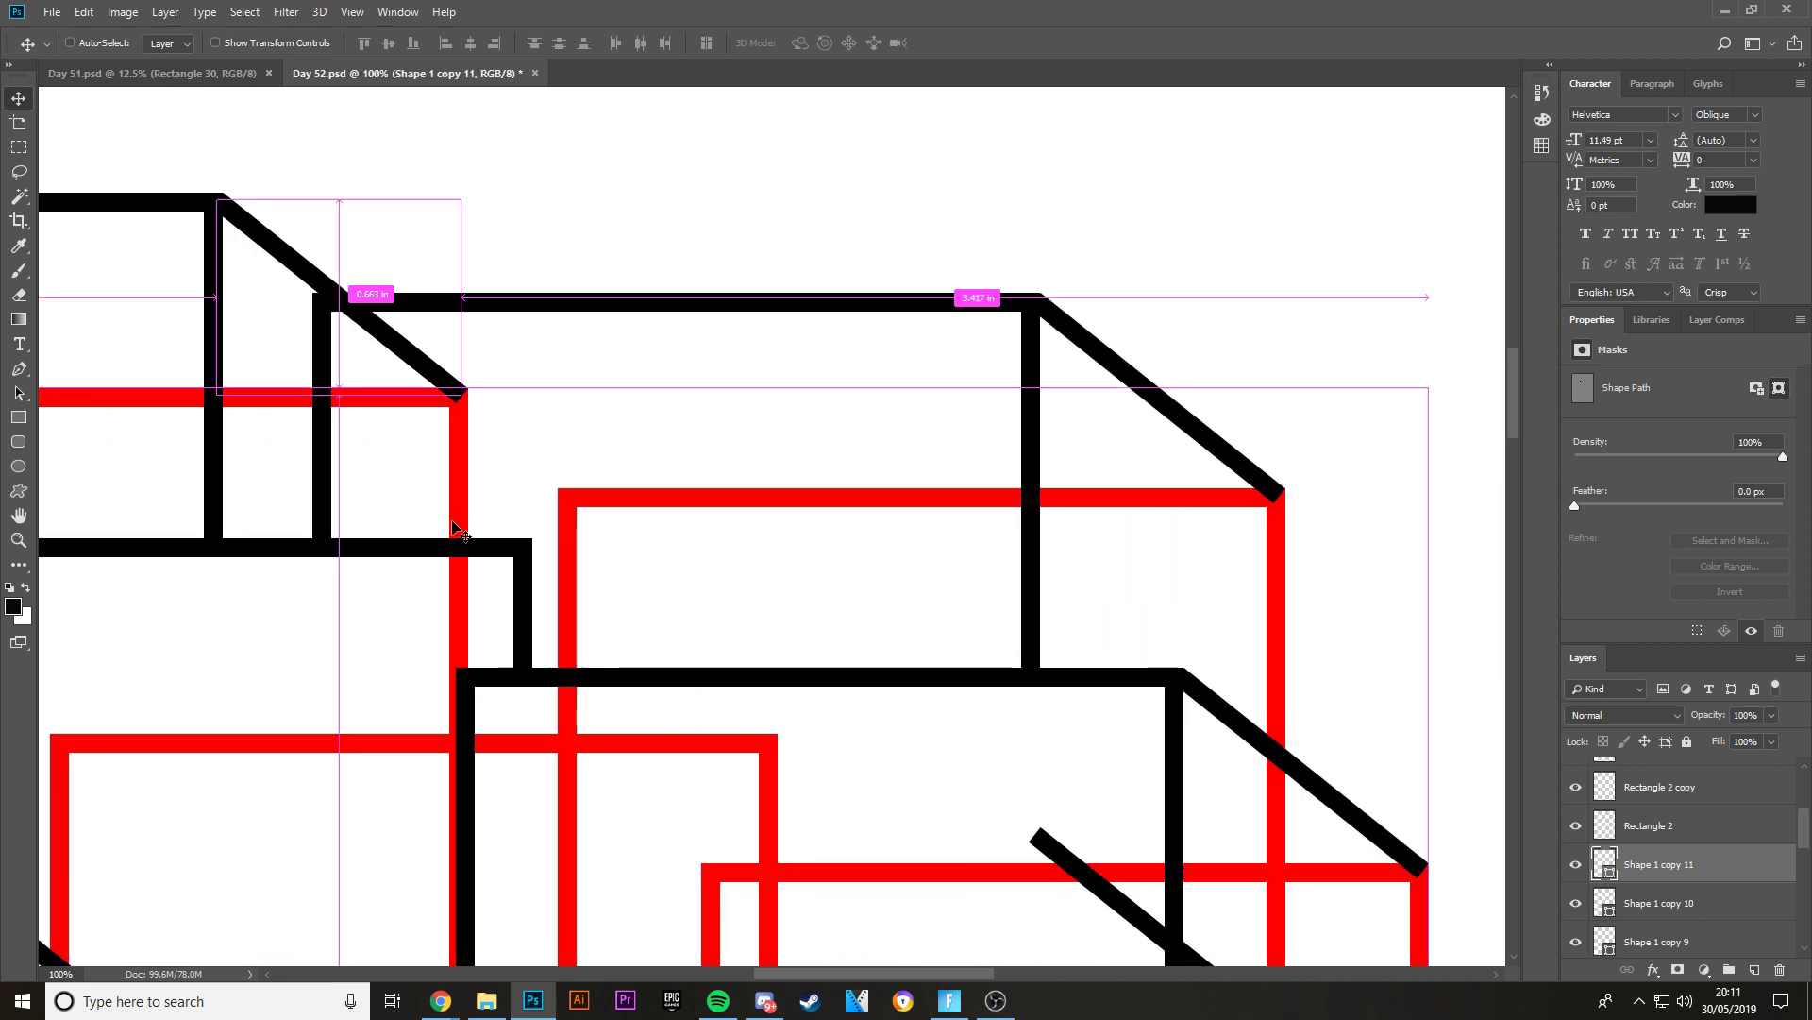
{"action": "left_click_drag", "start_coordinate": [290, 261], "coordinate": [590, 606]}
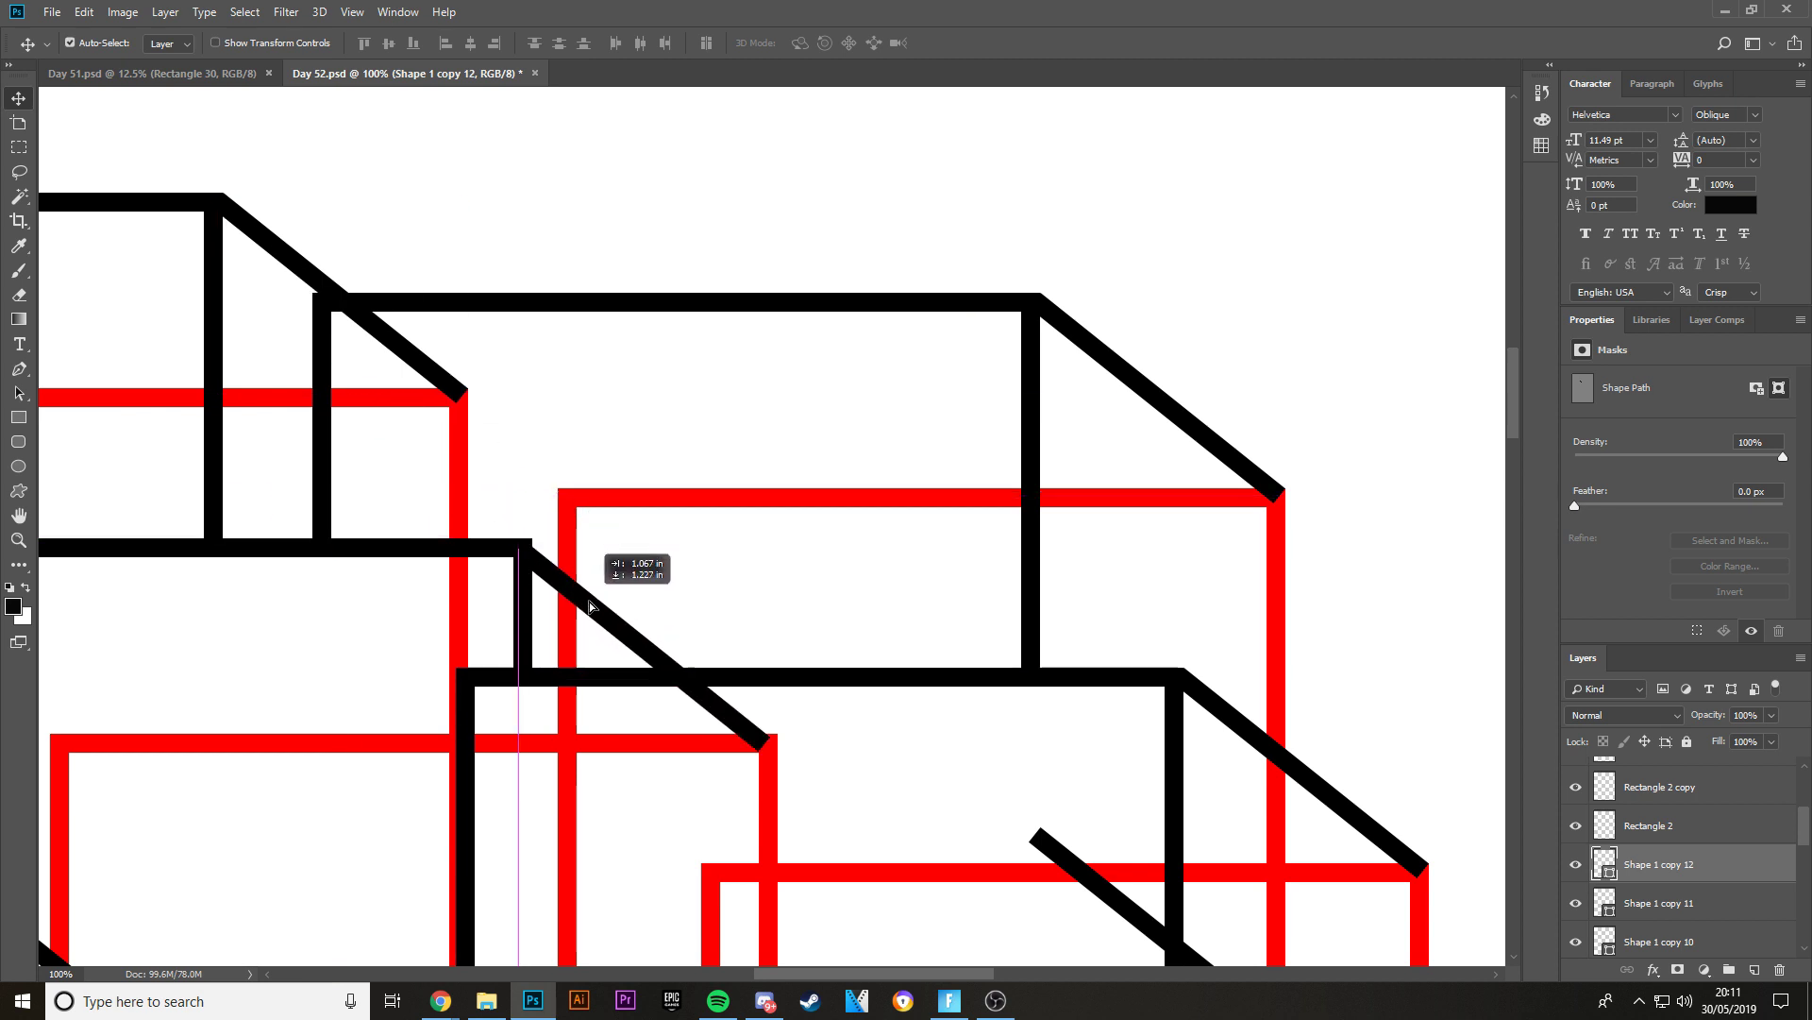
{"action": "key", "text": "ctrl+plus"}
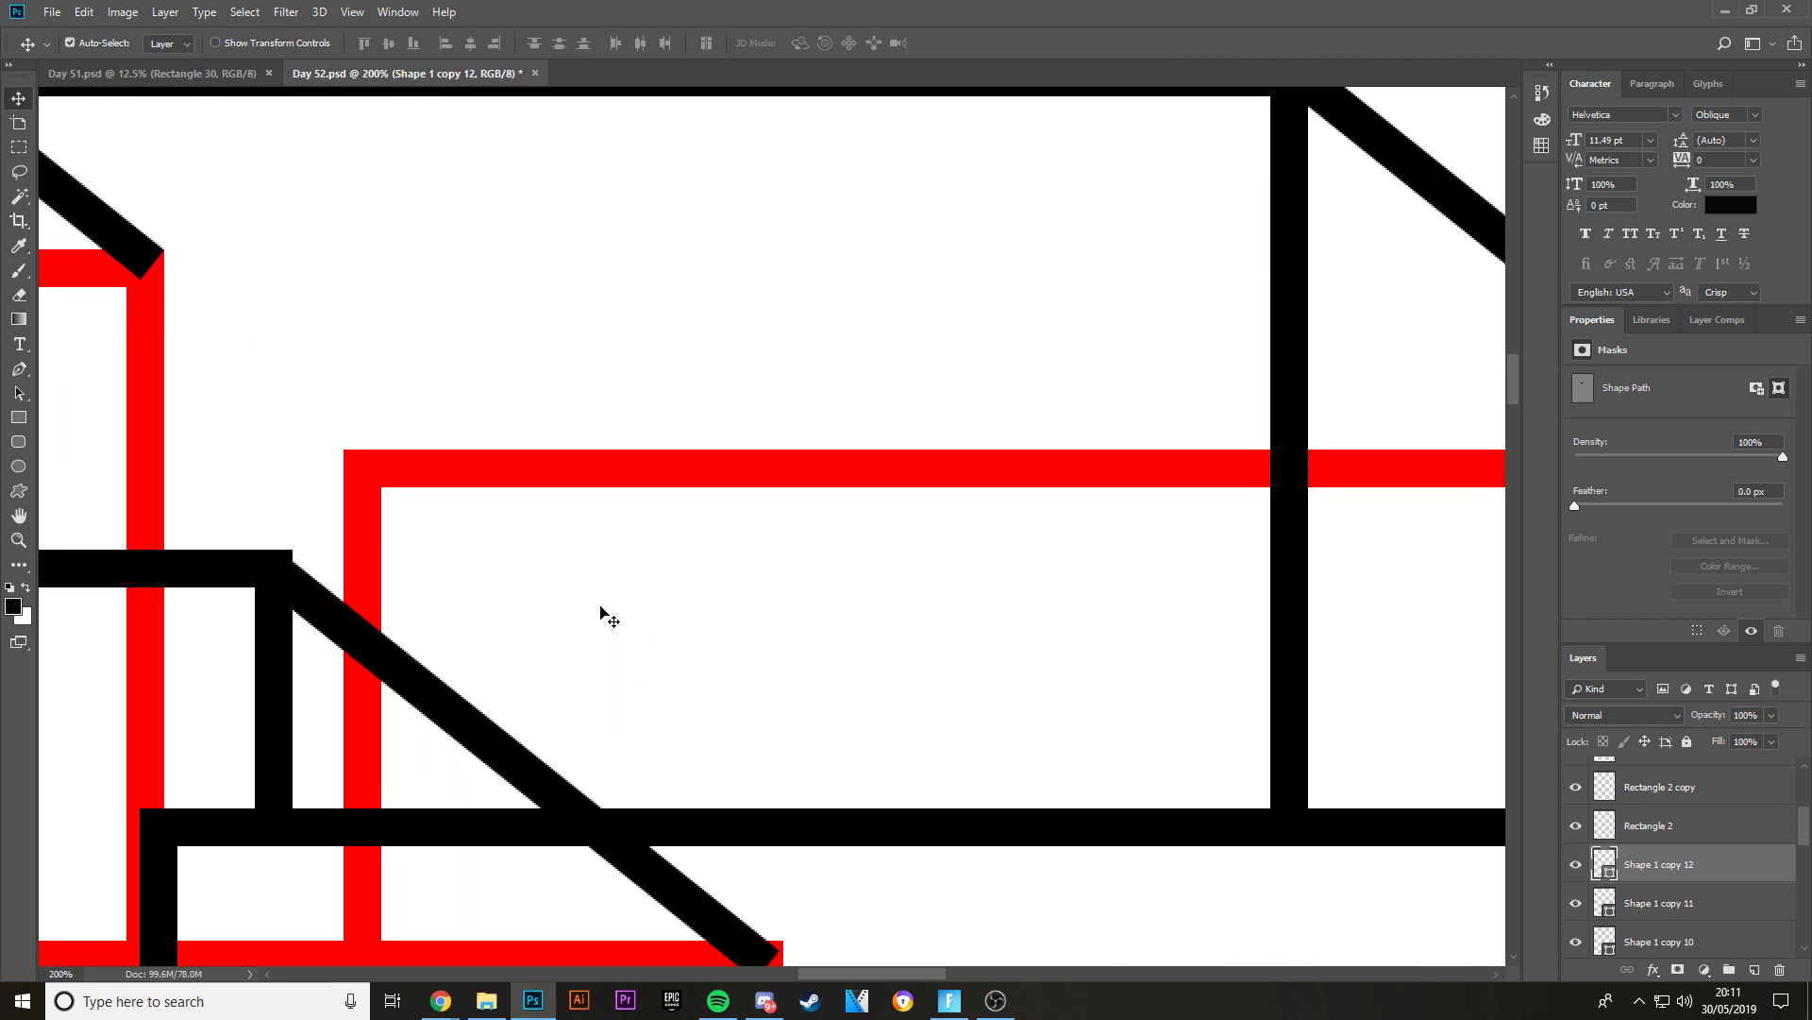
{"action": "key", "text": "Up"}
{"action": "key", "text": "Up"}
{"action": "key", "text": "Up"}
{"action": "key", "text": "Up"}
{"action": "key", "text": "Up"}
{"action": "key", "text": "Up"}
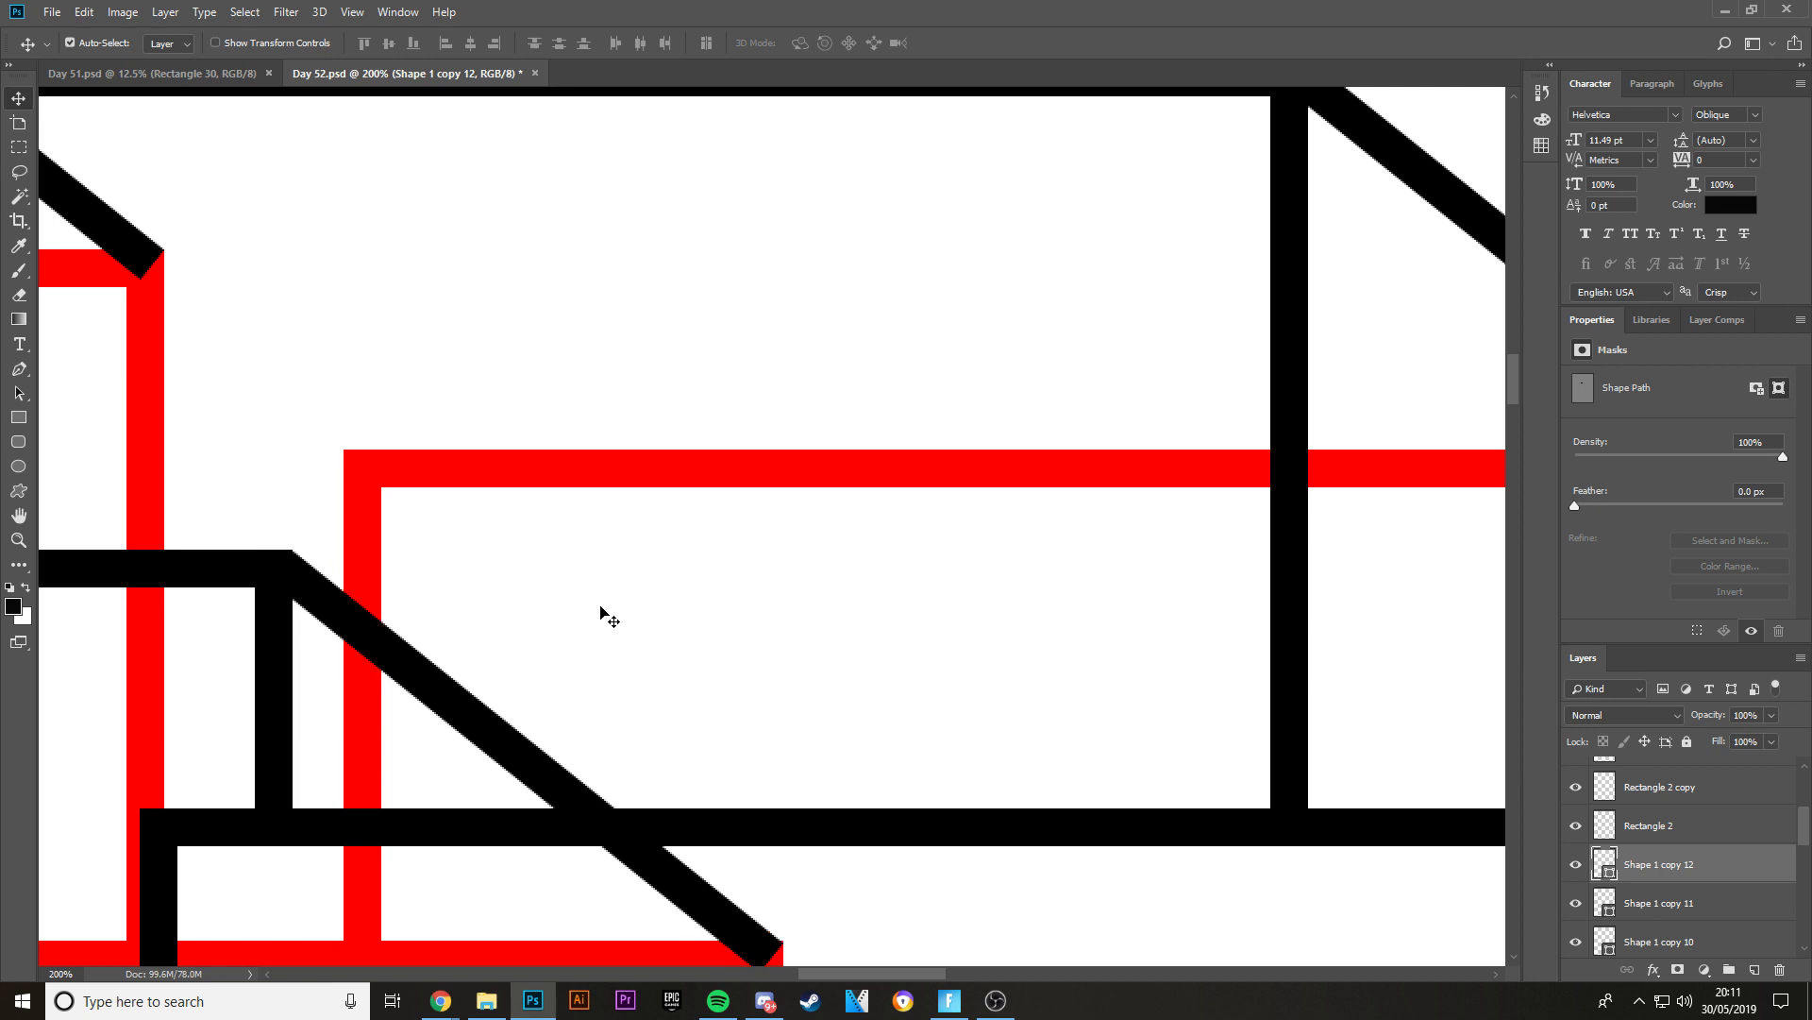
{"action": "key", "text": "Up"}
{"action": "key", "text": "ctrl+minus"}
{"action": "key", "text": "ctrl+minus"}
{"action": "key", "text": "ctrl+minus"}
{"action": "key", "text": "ctrl+minus"}
{"action": "key", "text": "ctrl+minus"}
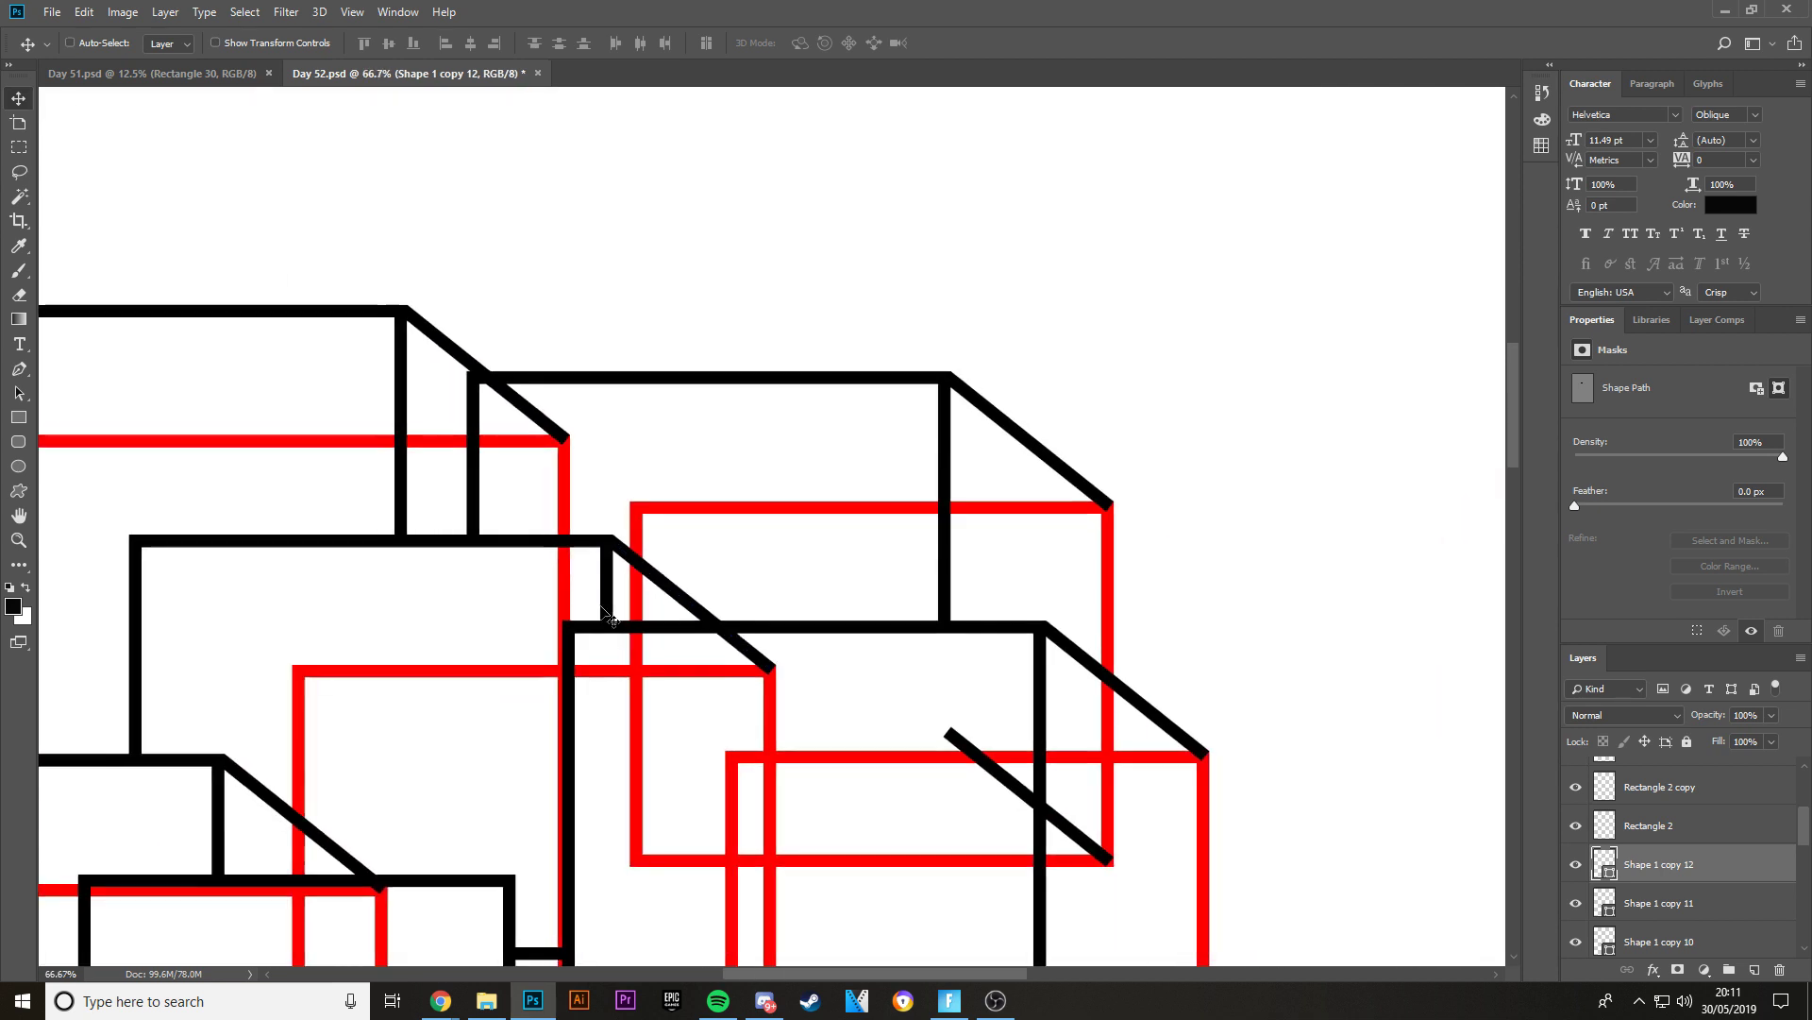
{"action": "key", "text": "ctrl+plus"}
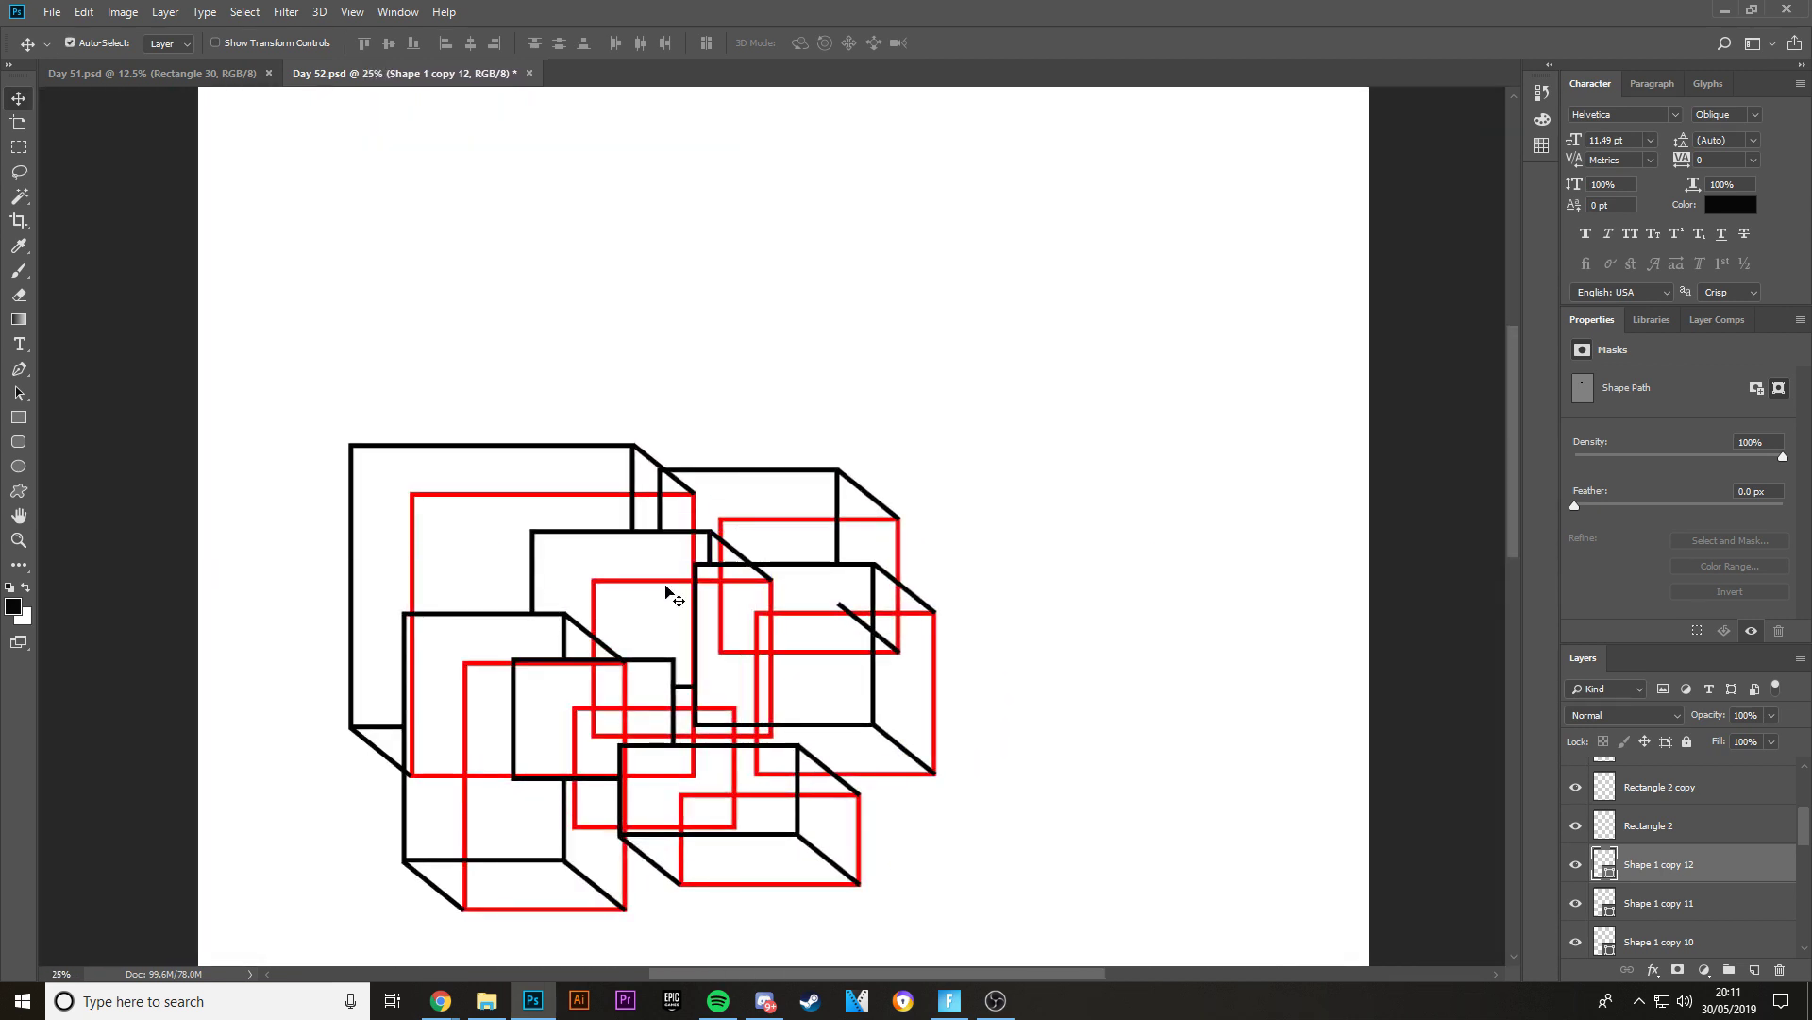
- Duplicate the diagonal as Shape 1 copy 13, move it onto another box corner, and nudge it down
{"action": "scroll", "coordinate": [755, 613], "scroll_direction": "down", "scroll_amount": 2}
{"action": "key", "text": "ctrl+plus"}
{"action": "key", "text": "ctrl+j"}
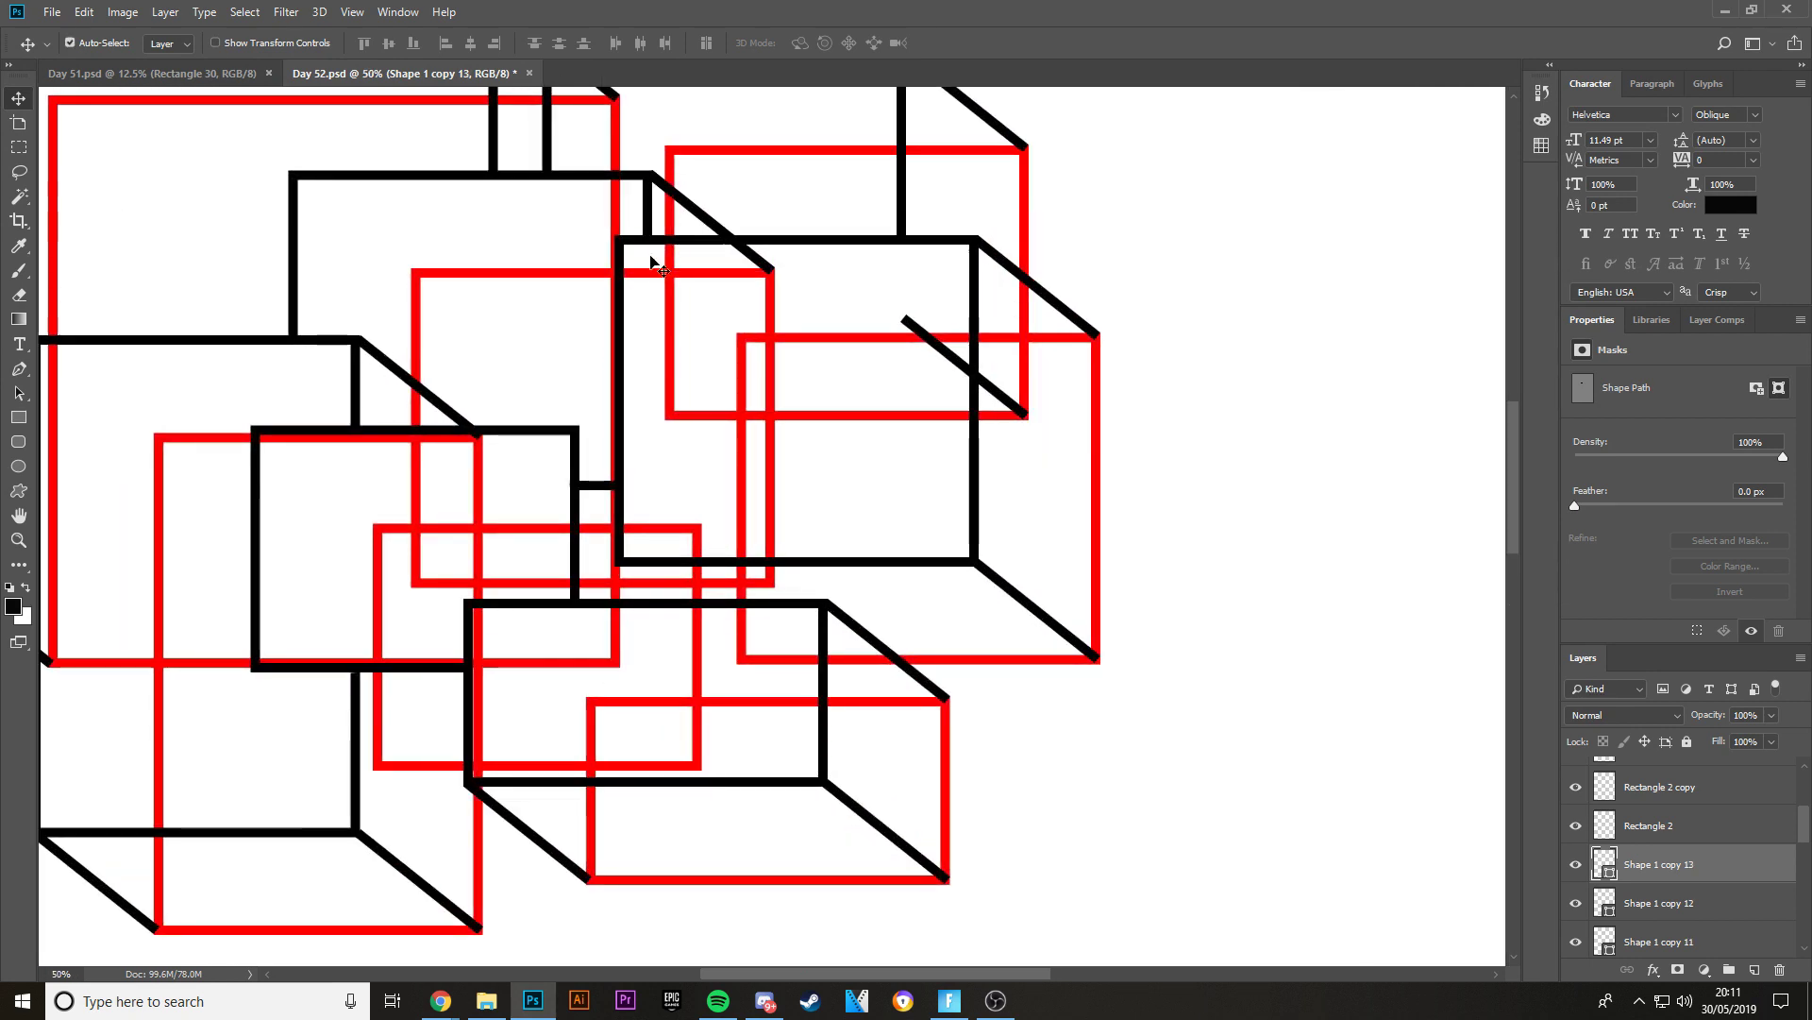
{"action": "left_click_drag", "start_coordinate": [708, 219], "coordinate": [660, 472]}
{"action": "key", "text": "ctrl+plus"}
{"action": "key", "text": "ctrl+plus"}
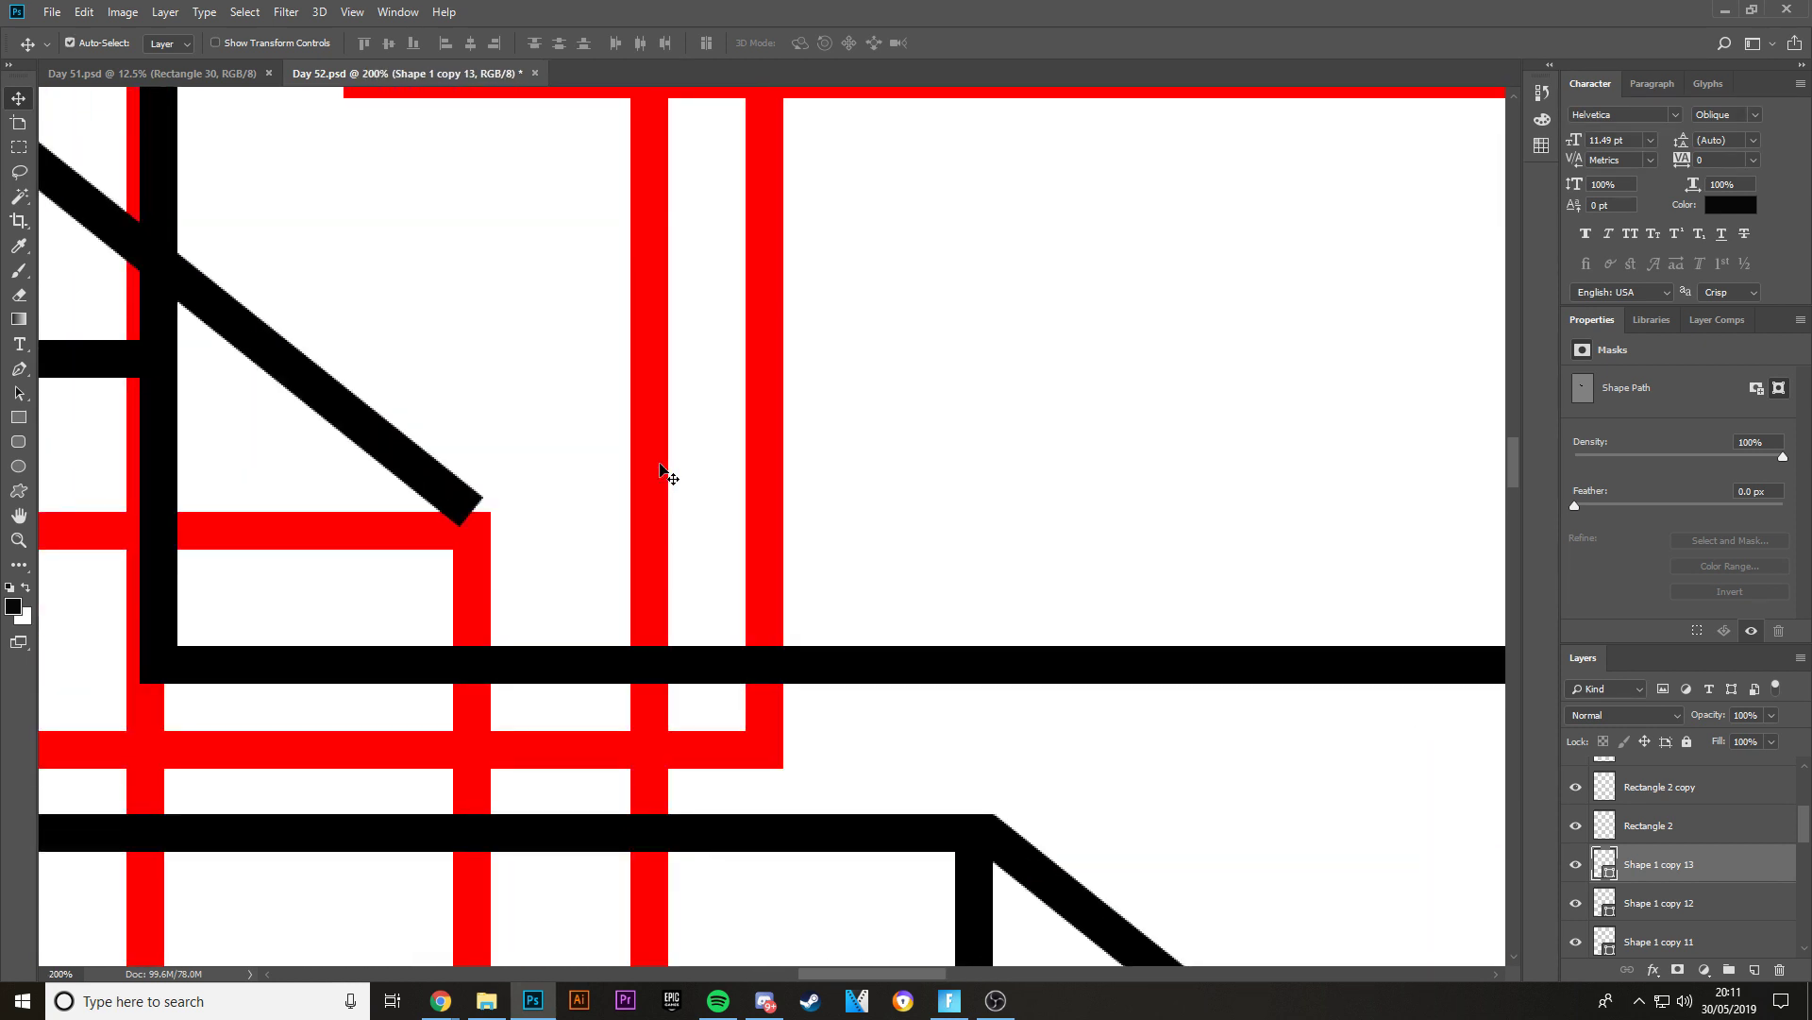
{"action": "scroll", "coordinate": [781, 858], "scroll_direction": "left", "scroll_amount": 5}
{"action": "scroll", "coordinate": [749, 835], "scroll_direction": "up", "scroll_amount": 2}
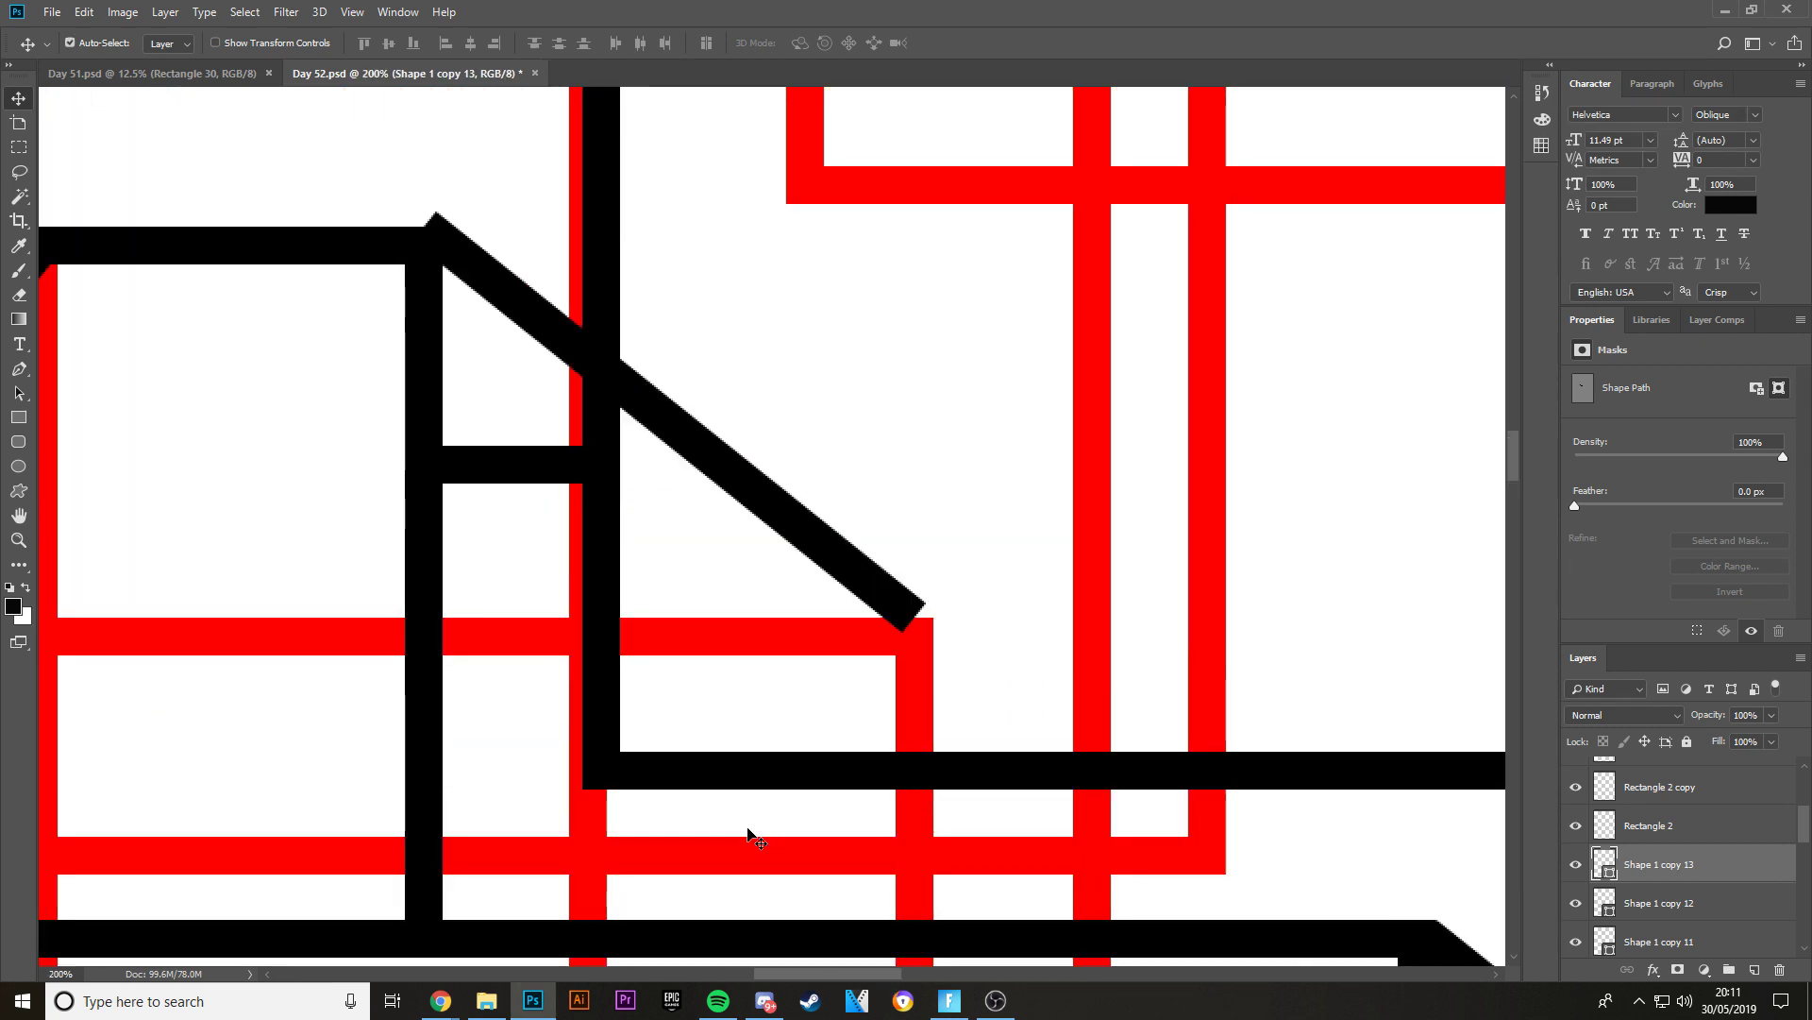
{"action": "key", "text": "Down"}
{"action": "key", "text": "Down"}
{"action": "key", "text": "Down"}
{"action": "key", "text": "Down"}
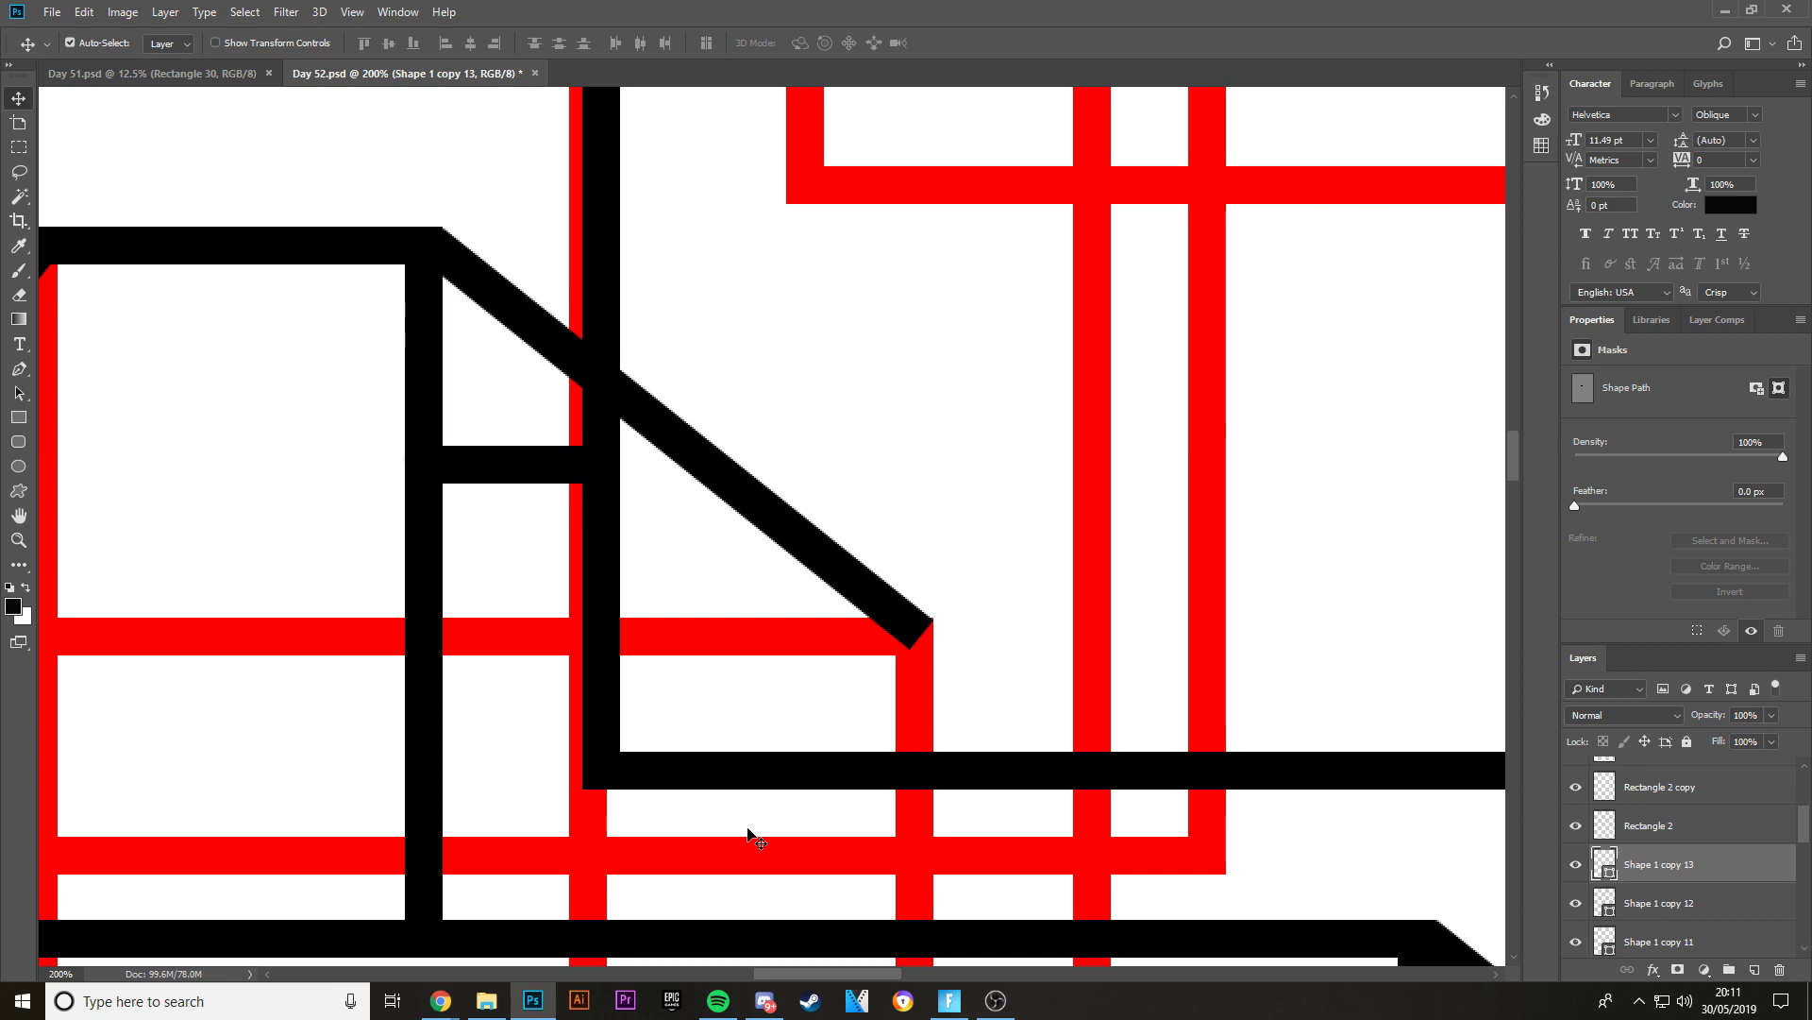
{"action": "key", "text": "ctrl+minus"}
{"action": "key", "text": "ctrl+minus"}
{"action": "key", "text": "ctrl+minus"}
{"action": "key", "text": "ctrl+minus"}
{"action": "key", "text": "ctrl+minus"}
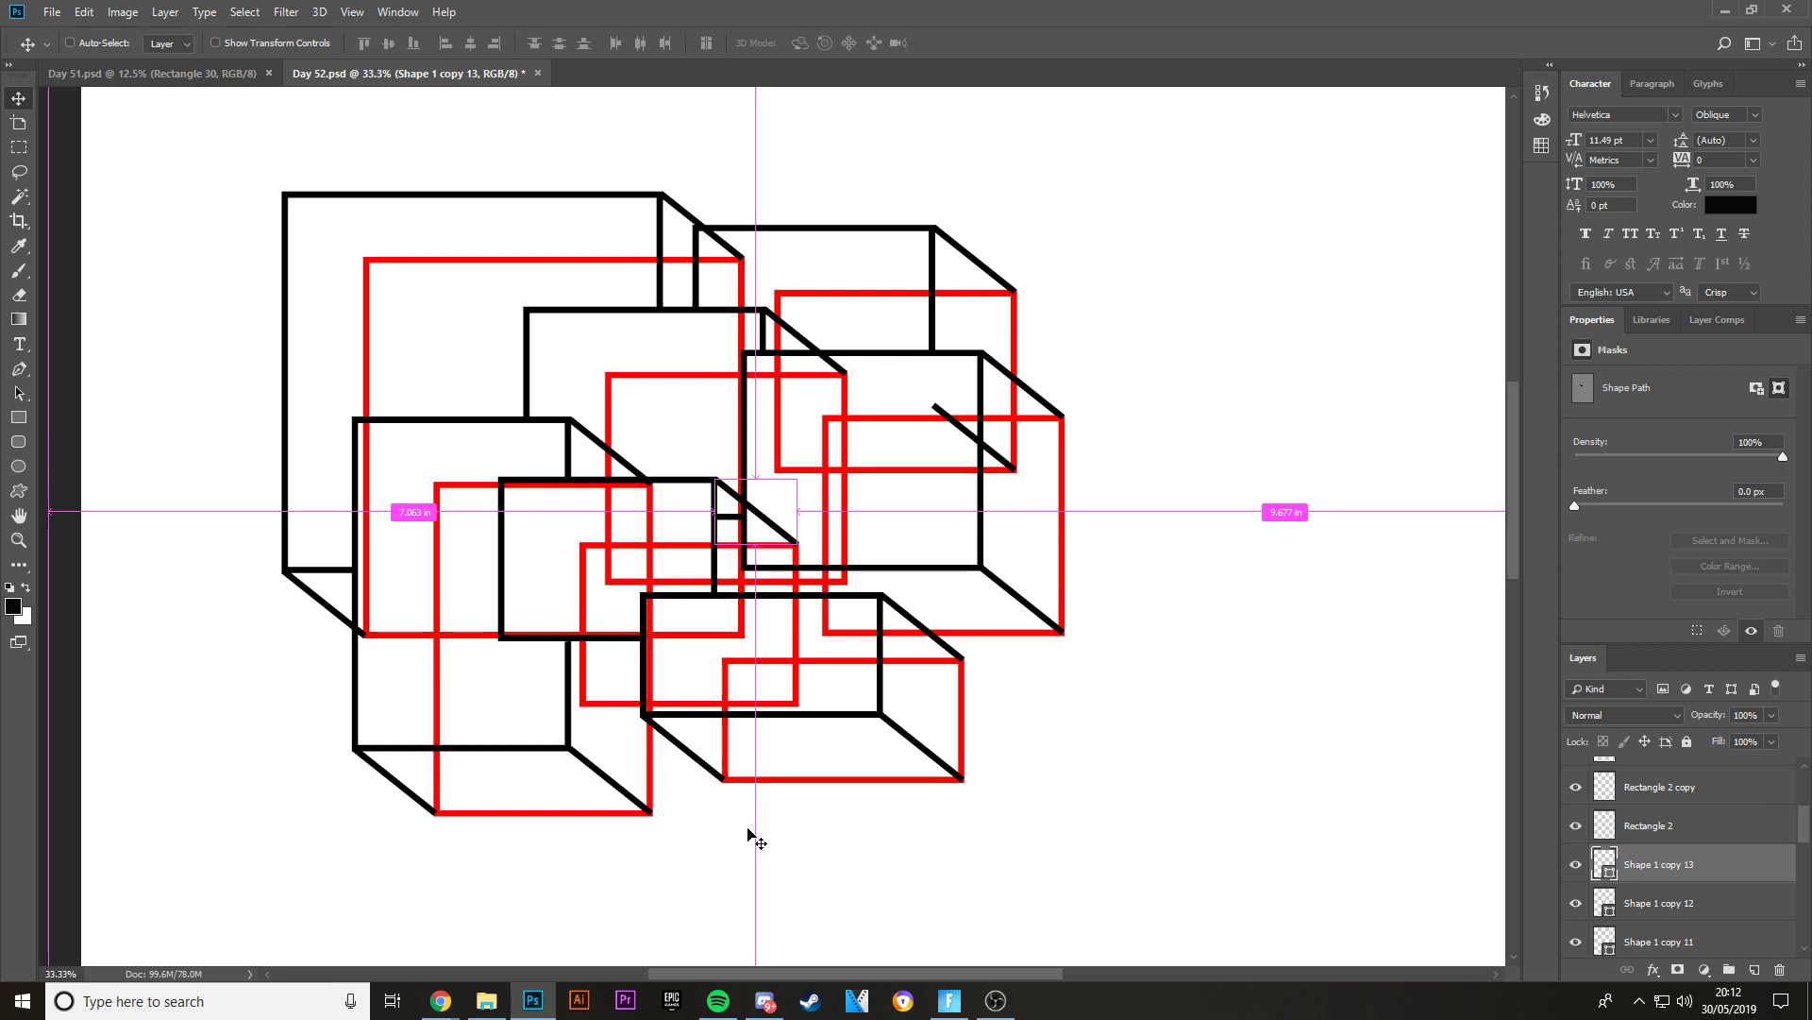
{"action": "key", "text": "ctrl+minus"}
{"action": "key", "text": "ctrl+plus"}
{"action": "key", "text": "ctrl+plus"}
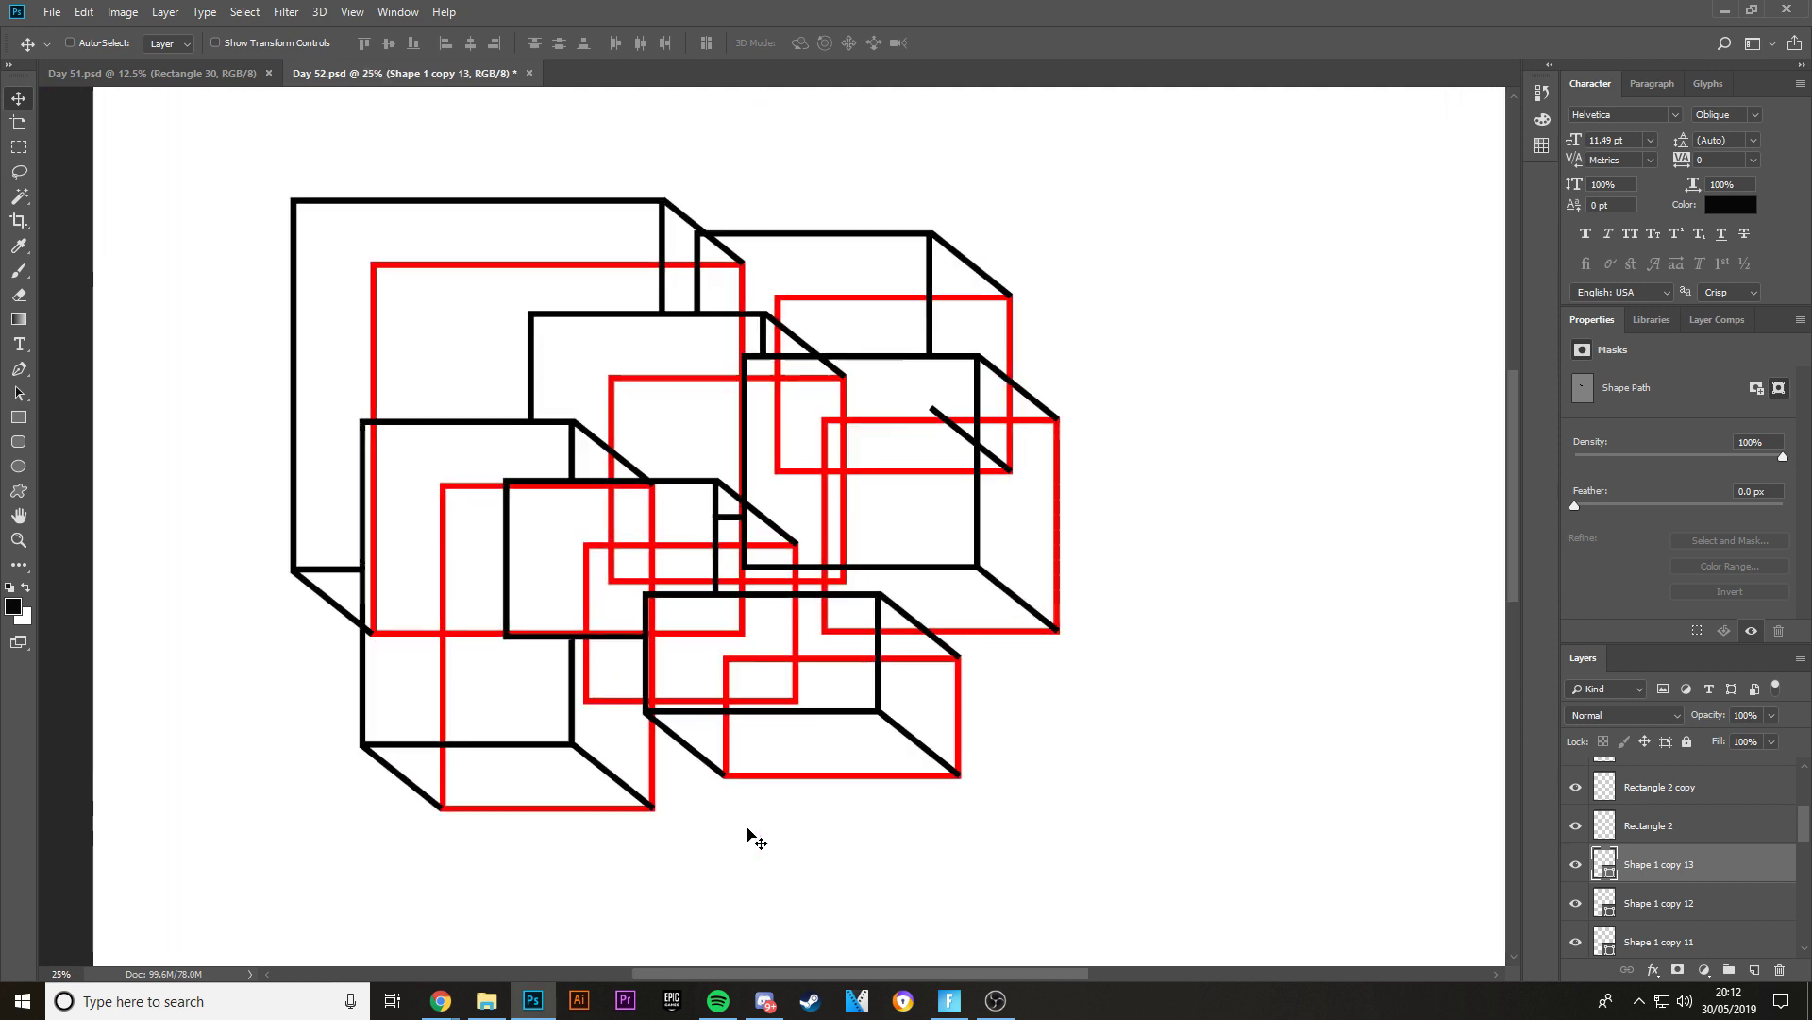
- Rasterize the layer style of Bottom Laywr so its red overlay is baked into the pixels
{"action": "left_click", "coordinate": [782, 413]}
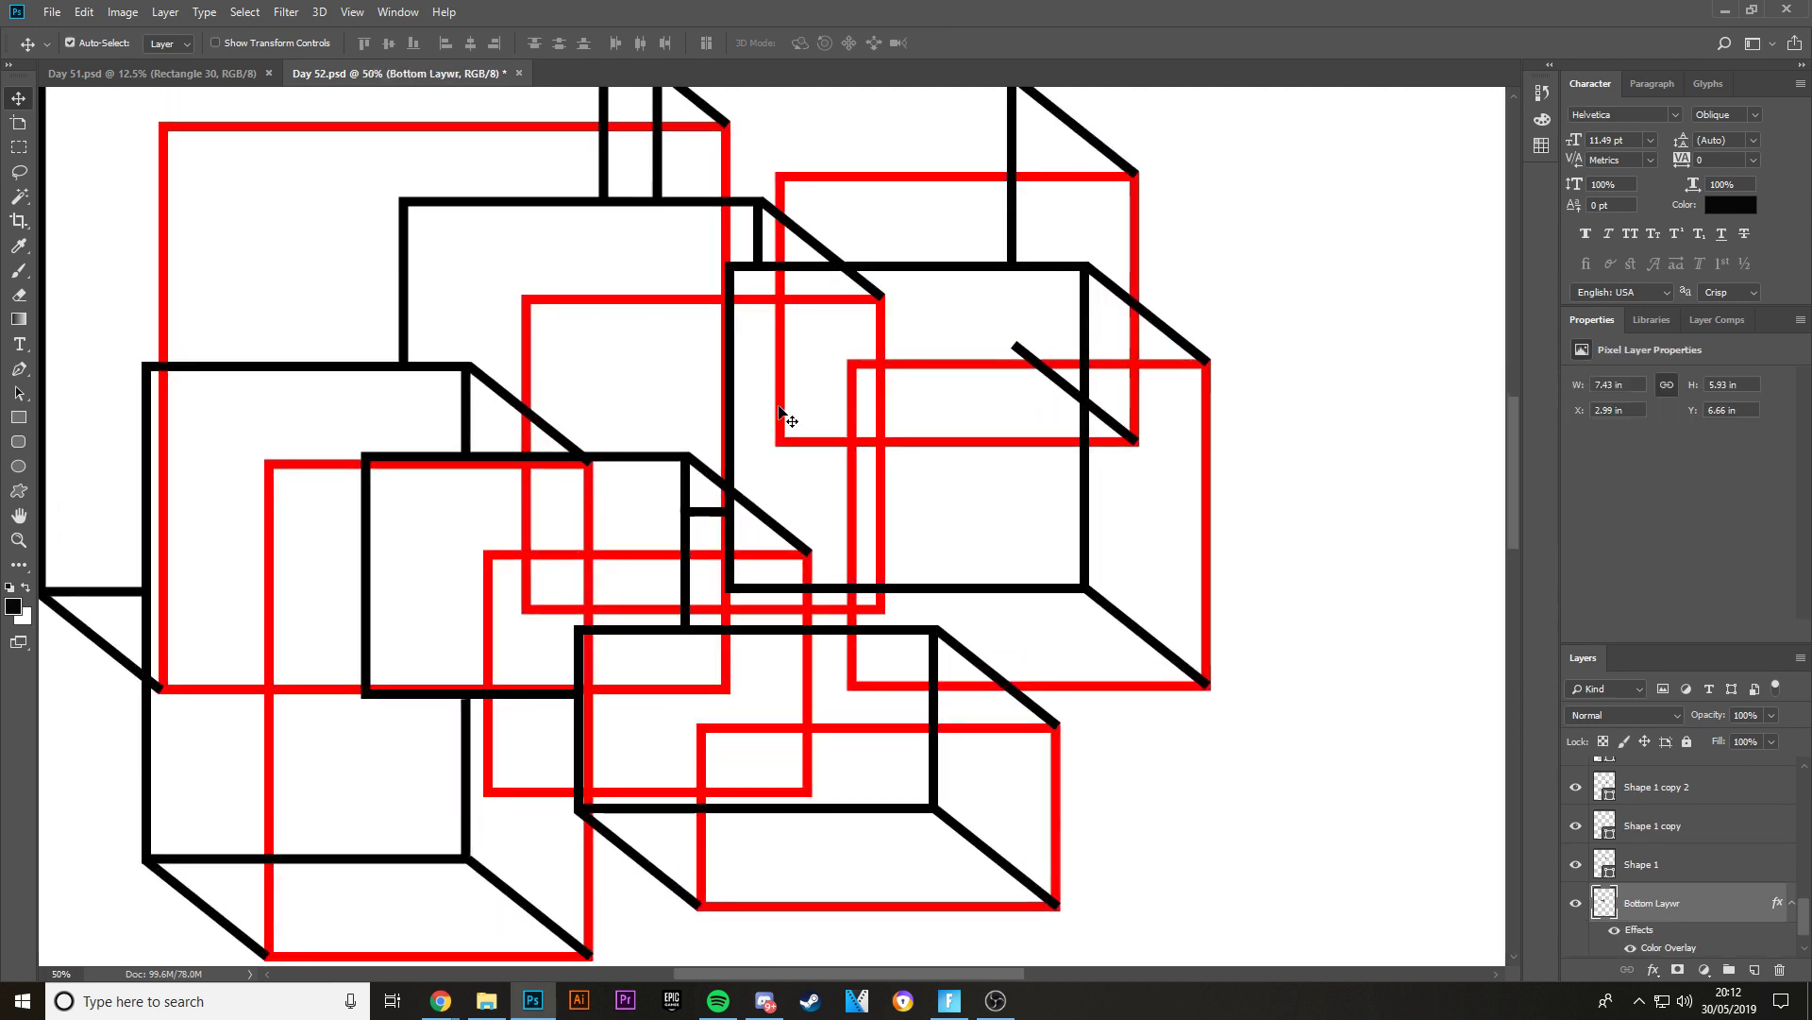
{"action": "left_click", "coordinate": [19, 295]}
{"action": "right_click", "coordinate": [1691, 919]}
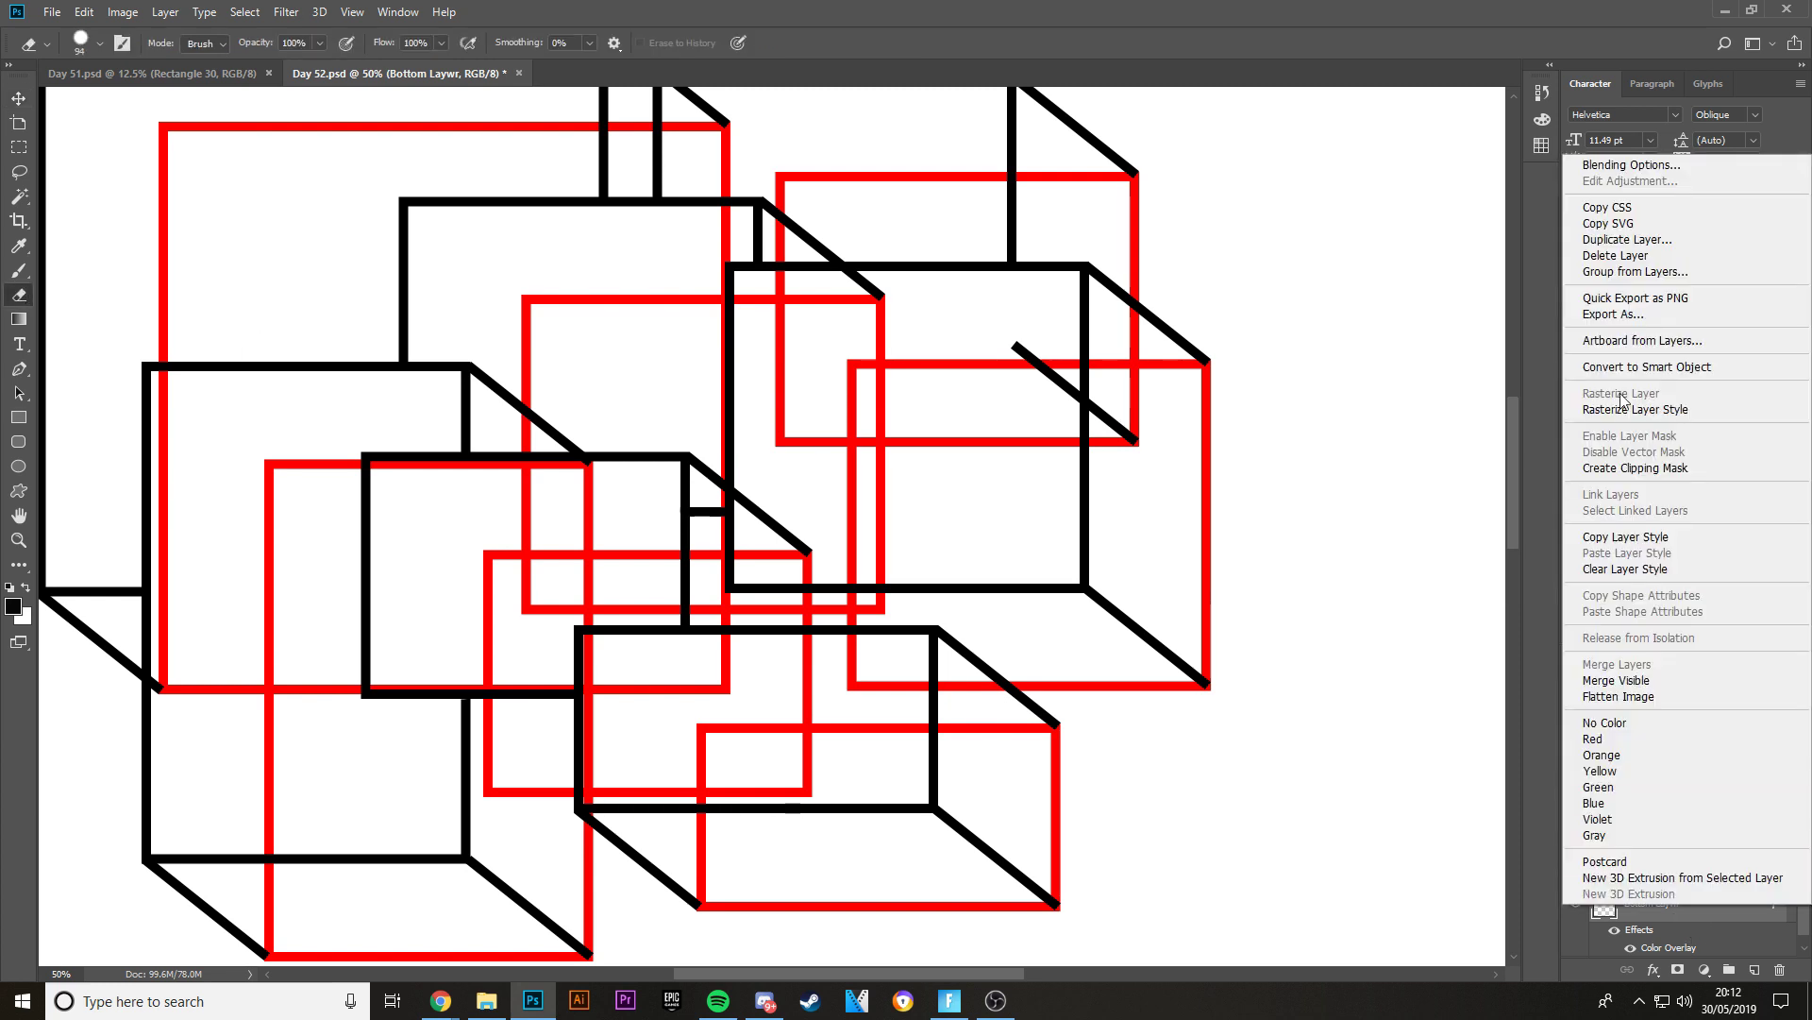
{"action": "left_click", "coordinate": [1635, 408]}
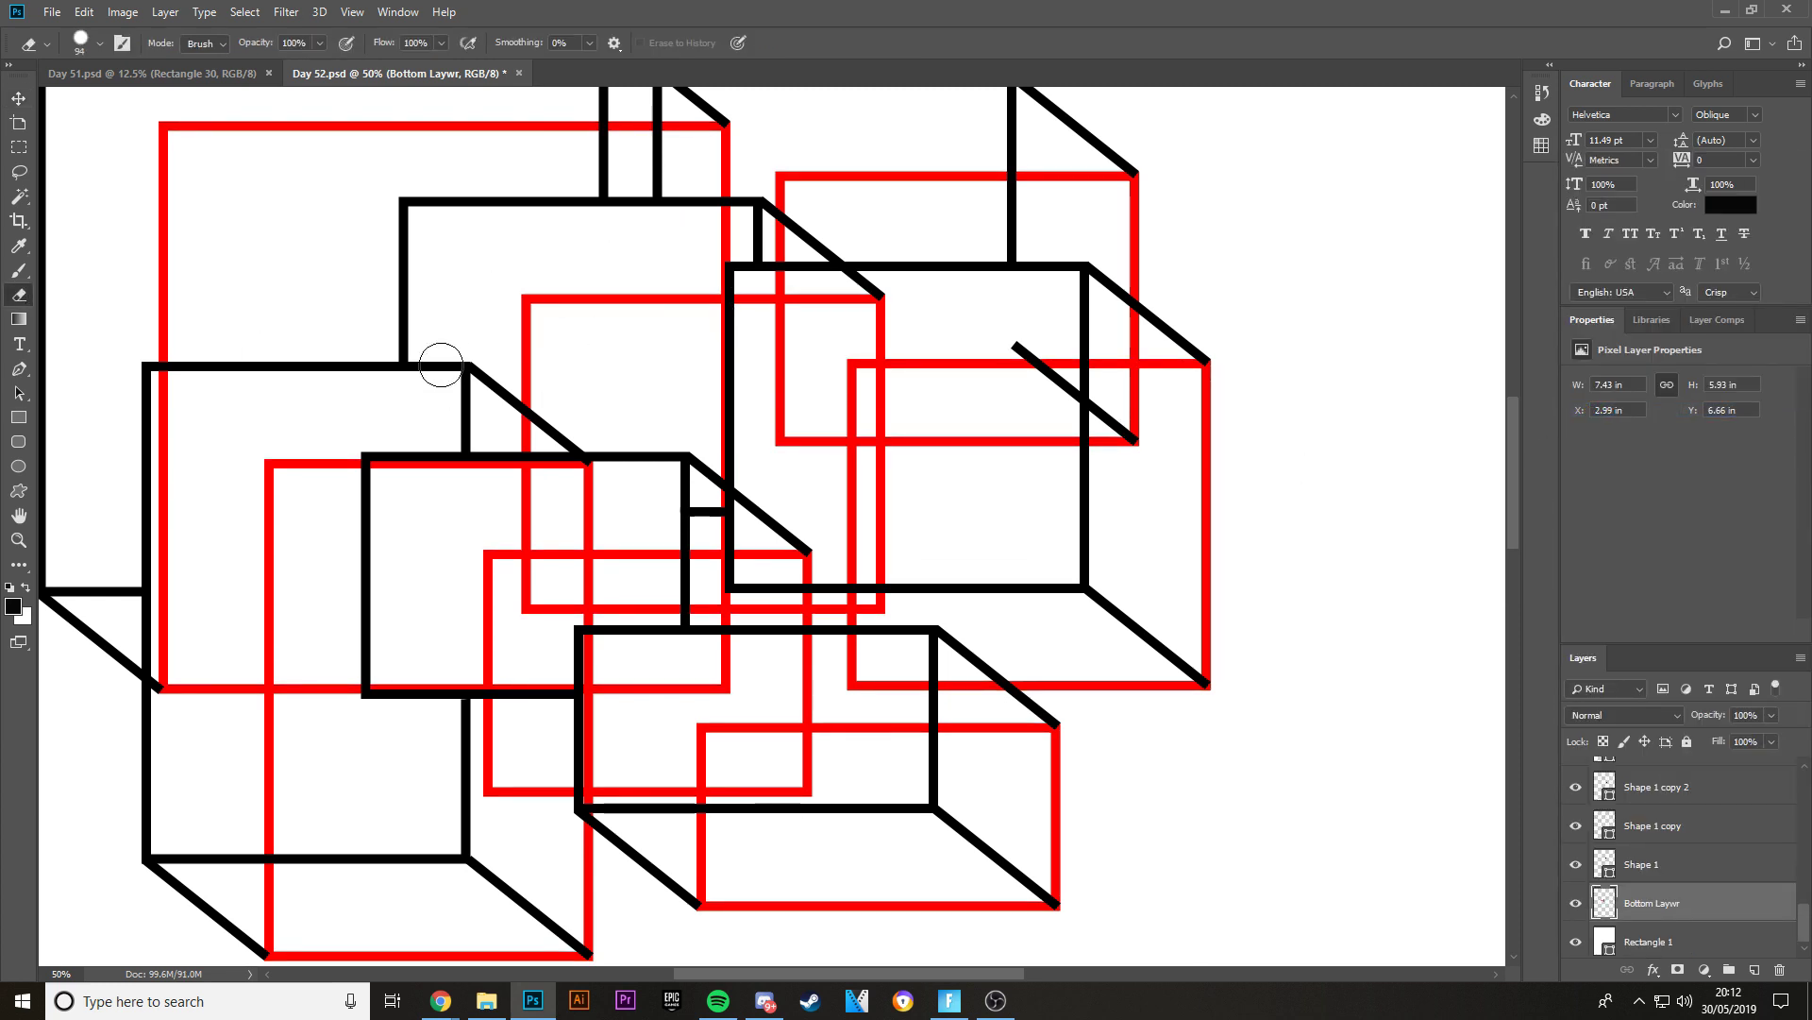
{"action": "scroll", "coordinate": [378, 340], "scroll_direction": "up", "scroll_amount": 3}
- Erase the red rectangle's top-left corner, left edge and top line hidden behind the big box
{"action": "left_click_drag", "start_coordinate": [950, 971], "coordinate": [914, 978]}
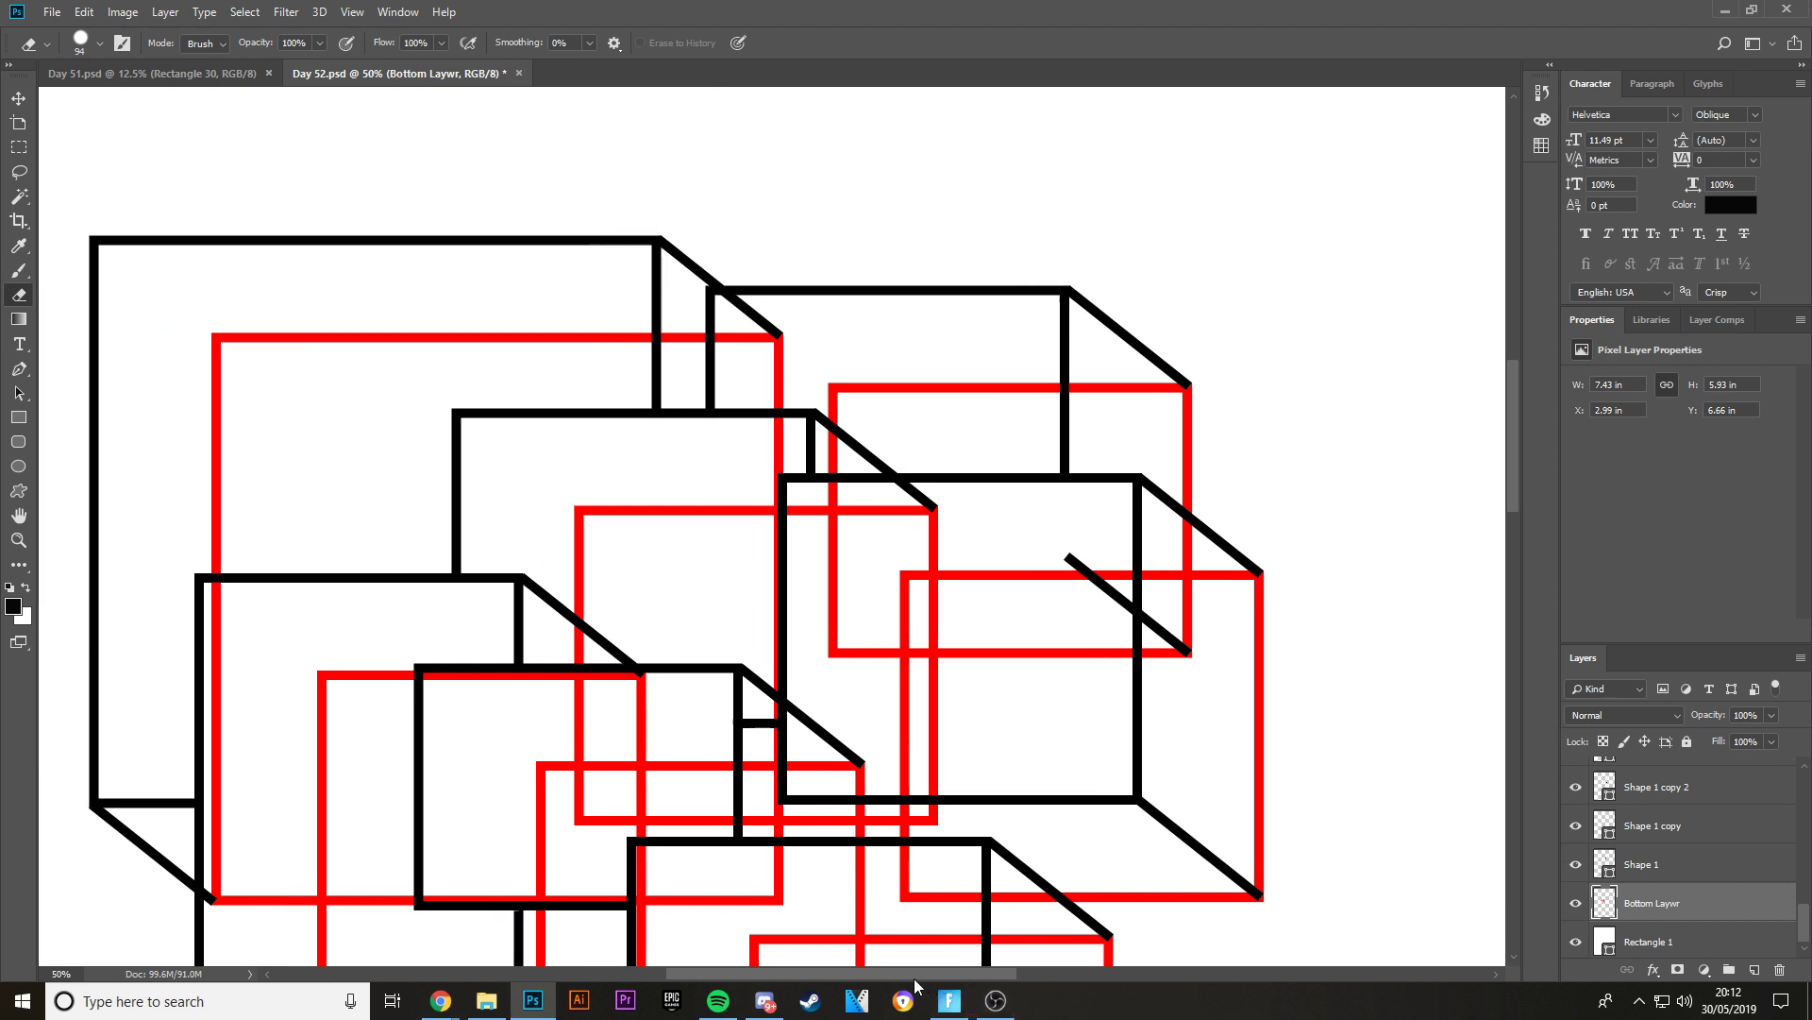
{"action": "scroll", "coordinate": [405, 356], "scroll_direction": "down", "scroll_amount": 1}
{"action": "left_click_drag", "start_coordinate": [357, 230], "coordinate": [356, 742]}
{"action": "left_click_drag", "start_coordinate": [382, 227], "coordinate": [859, 241]}
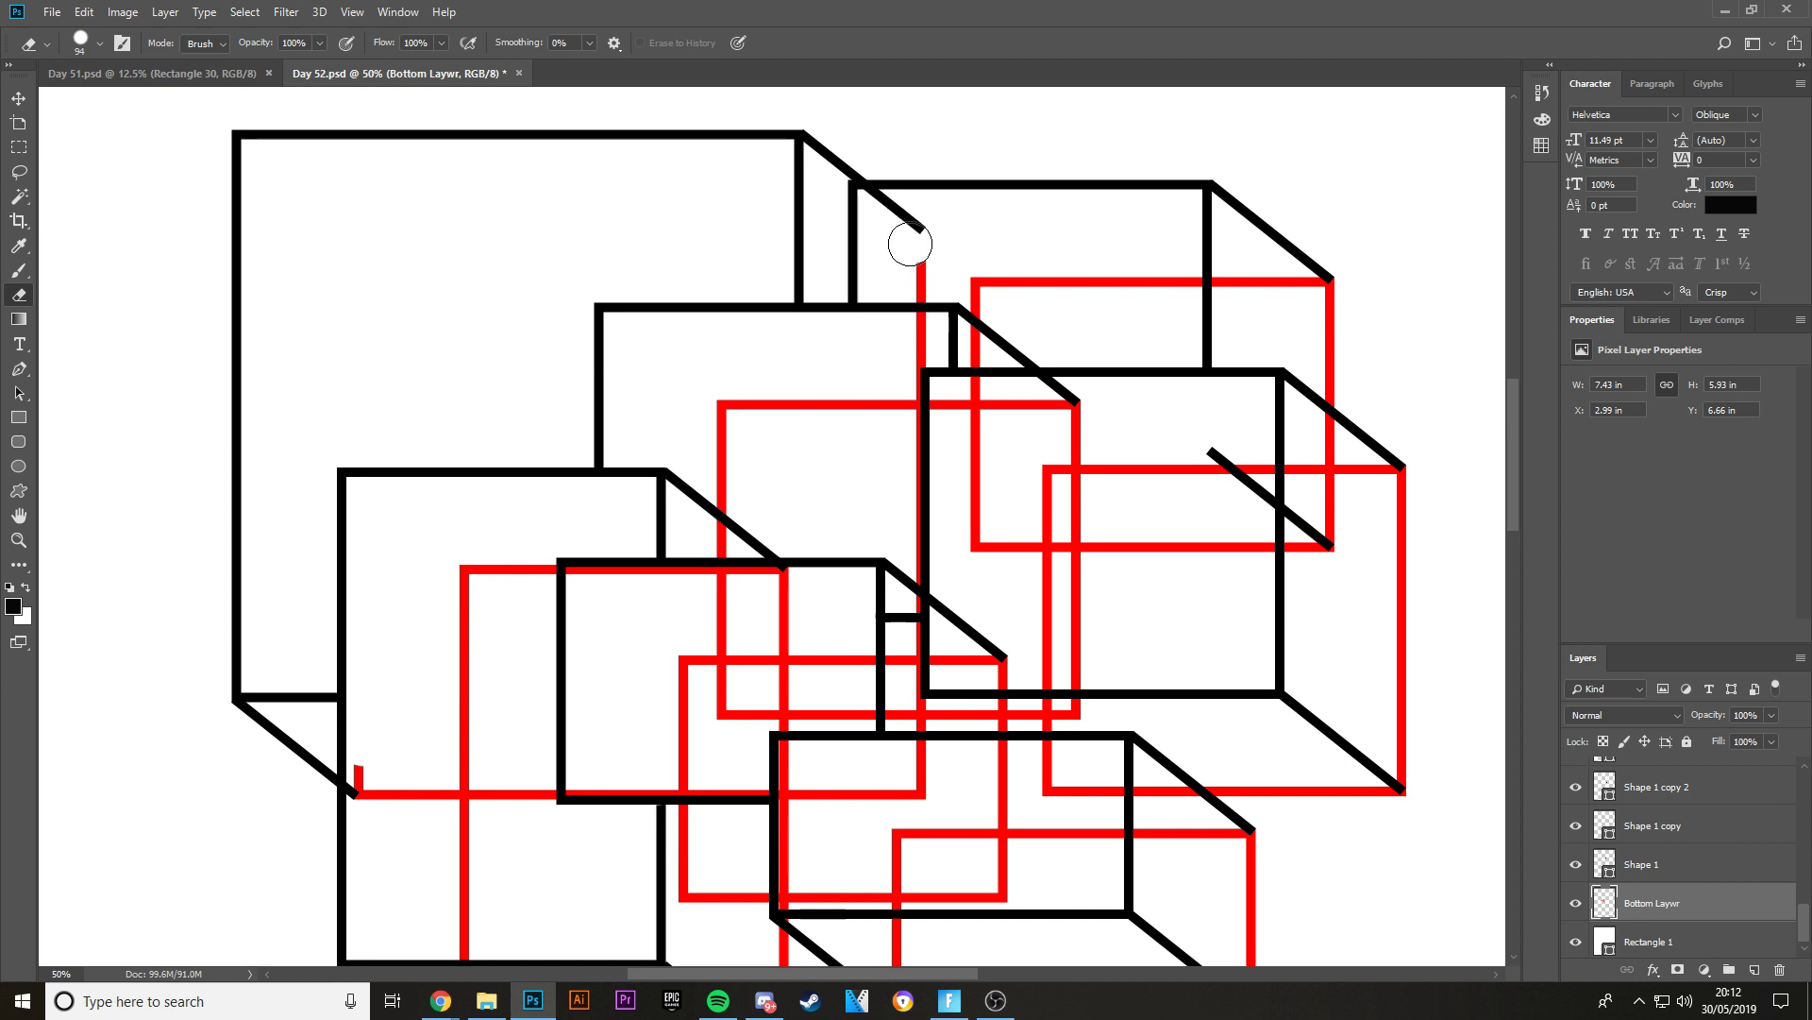
{"action": "left_click_drag", "start_coordinate": [913, 248], "coordinate": [920, 288]}
{"action": "scroll", "coordinate": [920, 289], "scroll_direction": "down", "scroll_amount": 4}
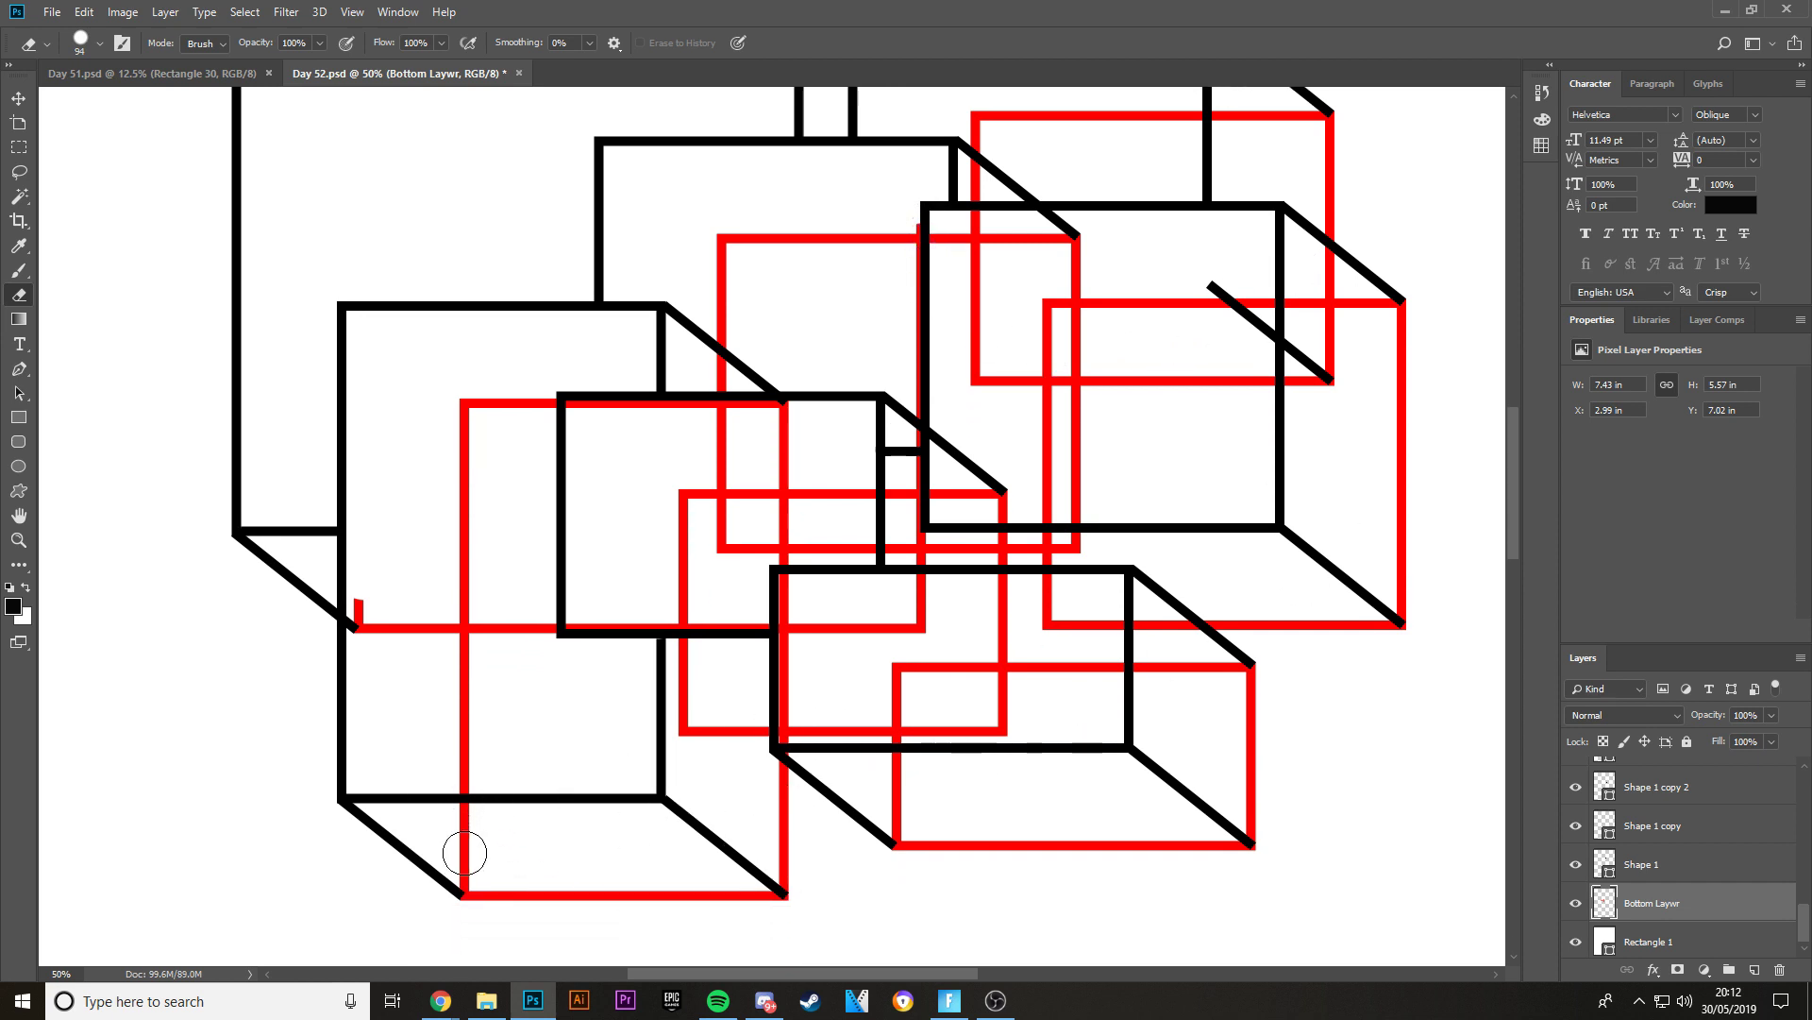
- Erase the red vertical line and the red segments inside the lower front box
{"action": "mouse_move", "coordinate": [466, 866]}
{"action": "left_mouse_down"}
{"action": "mouse_move", "coordinate": [464, 579]}
{"action": "mouse_move", "coordinate": [404, 624]}
{"action": "left_mouse_up"}
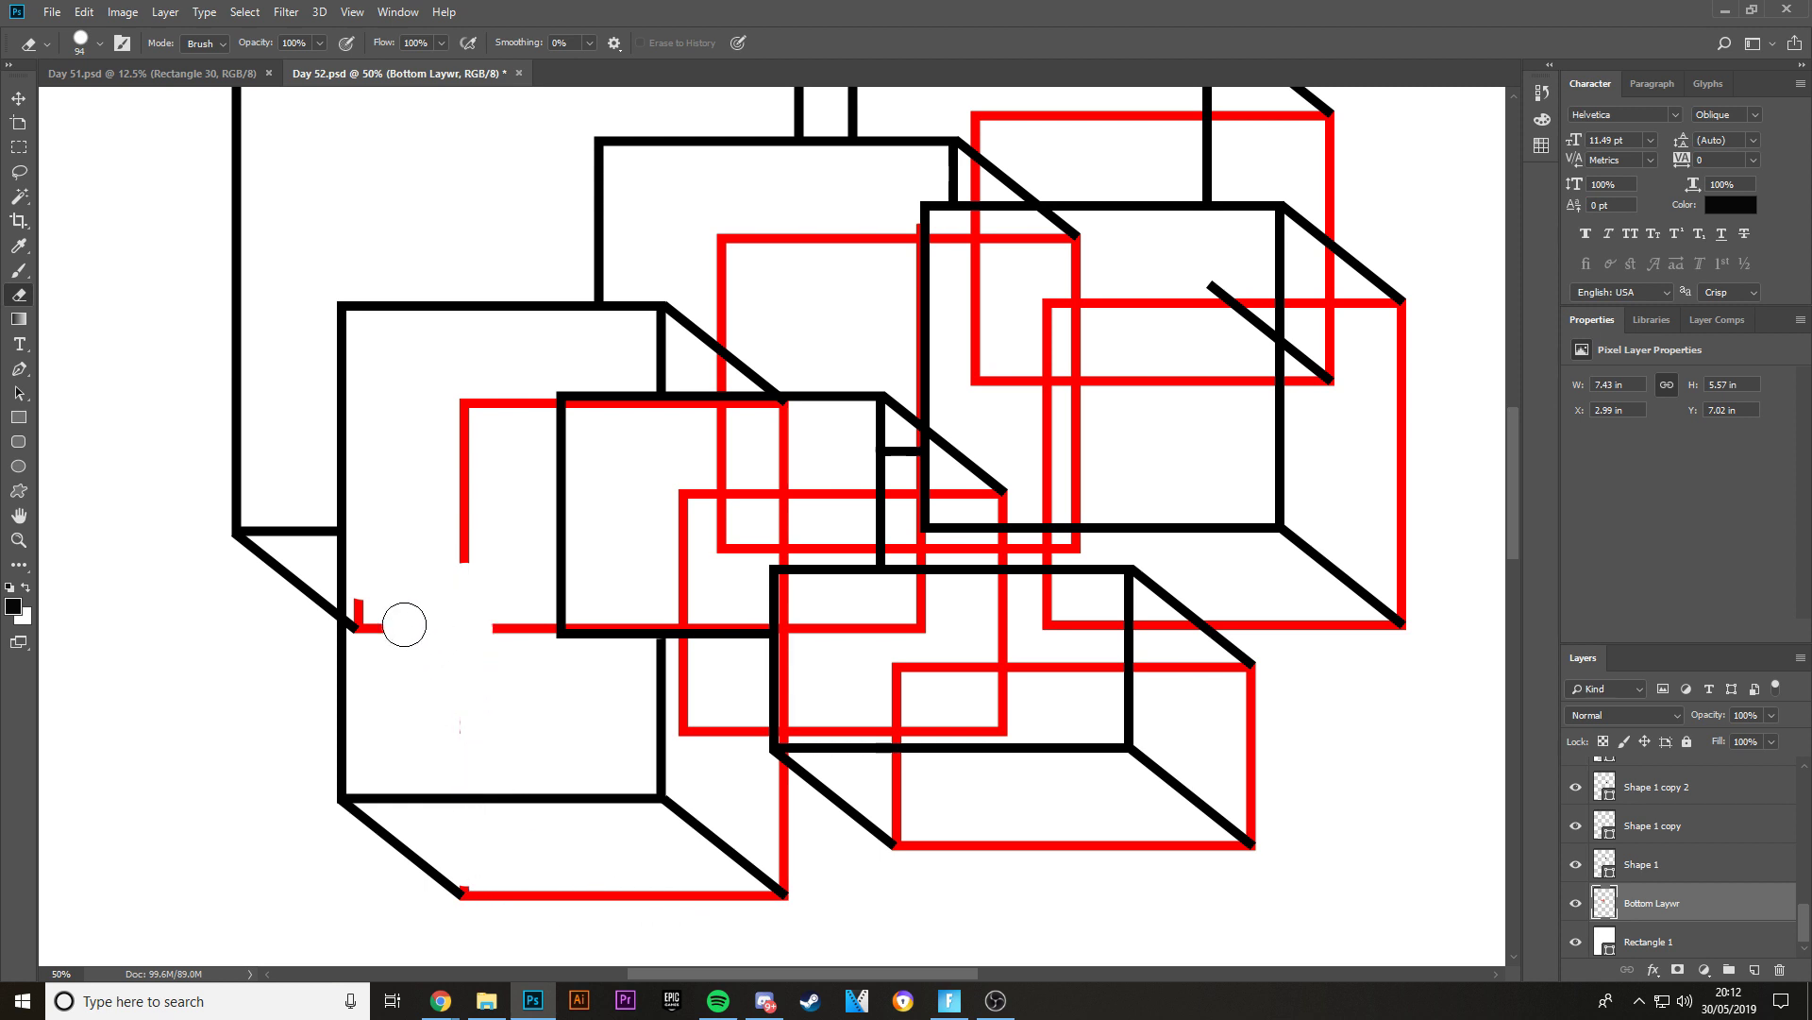
{"action": "mouse_move", "coordinate": [463, 532]}
{"action": "left_mouse_down"}
{"action": "mouse_move", "coordinate": [519, 419]}
{"action": "mouse_move", "coordinate": [662, 407]}
{"action": "left_mouse_up"}
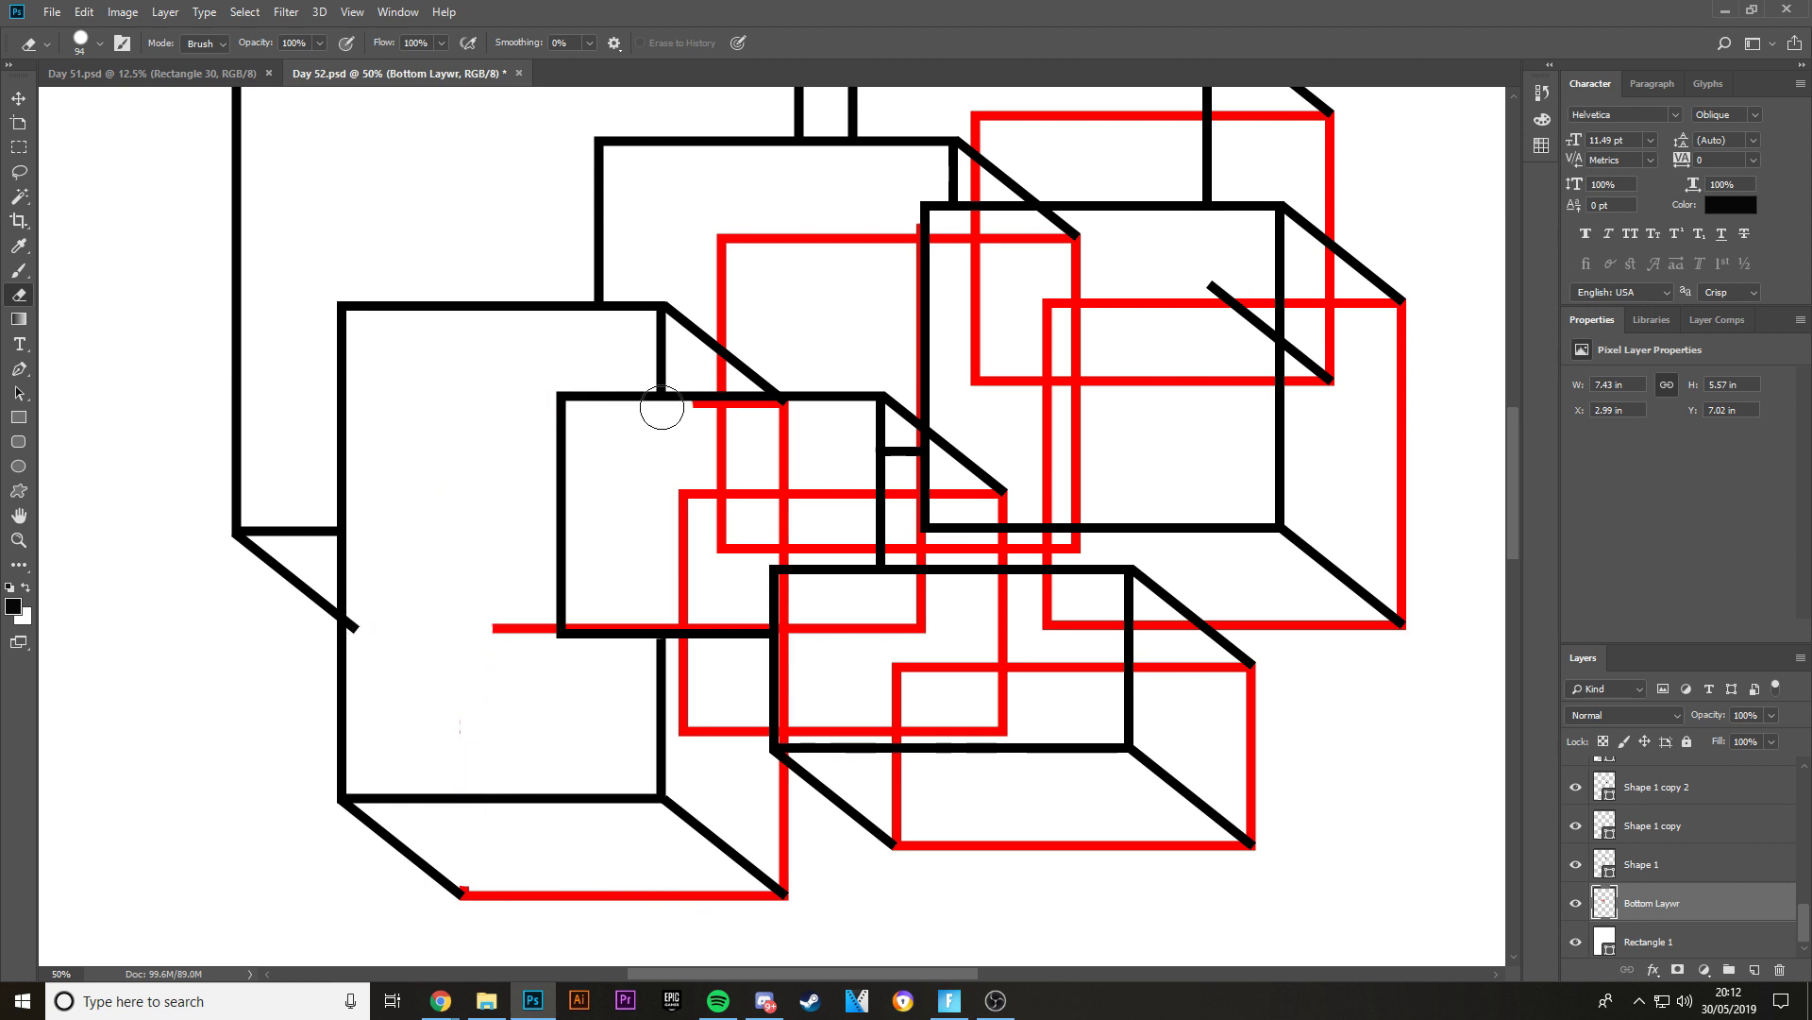
{"action": "scroll", "coordinate": [680, 422], "scroll_direction": "up", "scroll_amount": 1}
{"action": "scroll", "coordinate": [703, 434], "scroll_direction": "down", "scroll_amount": 5}
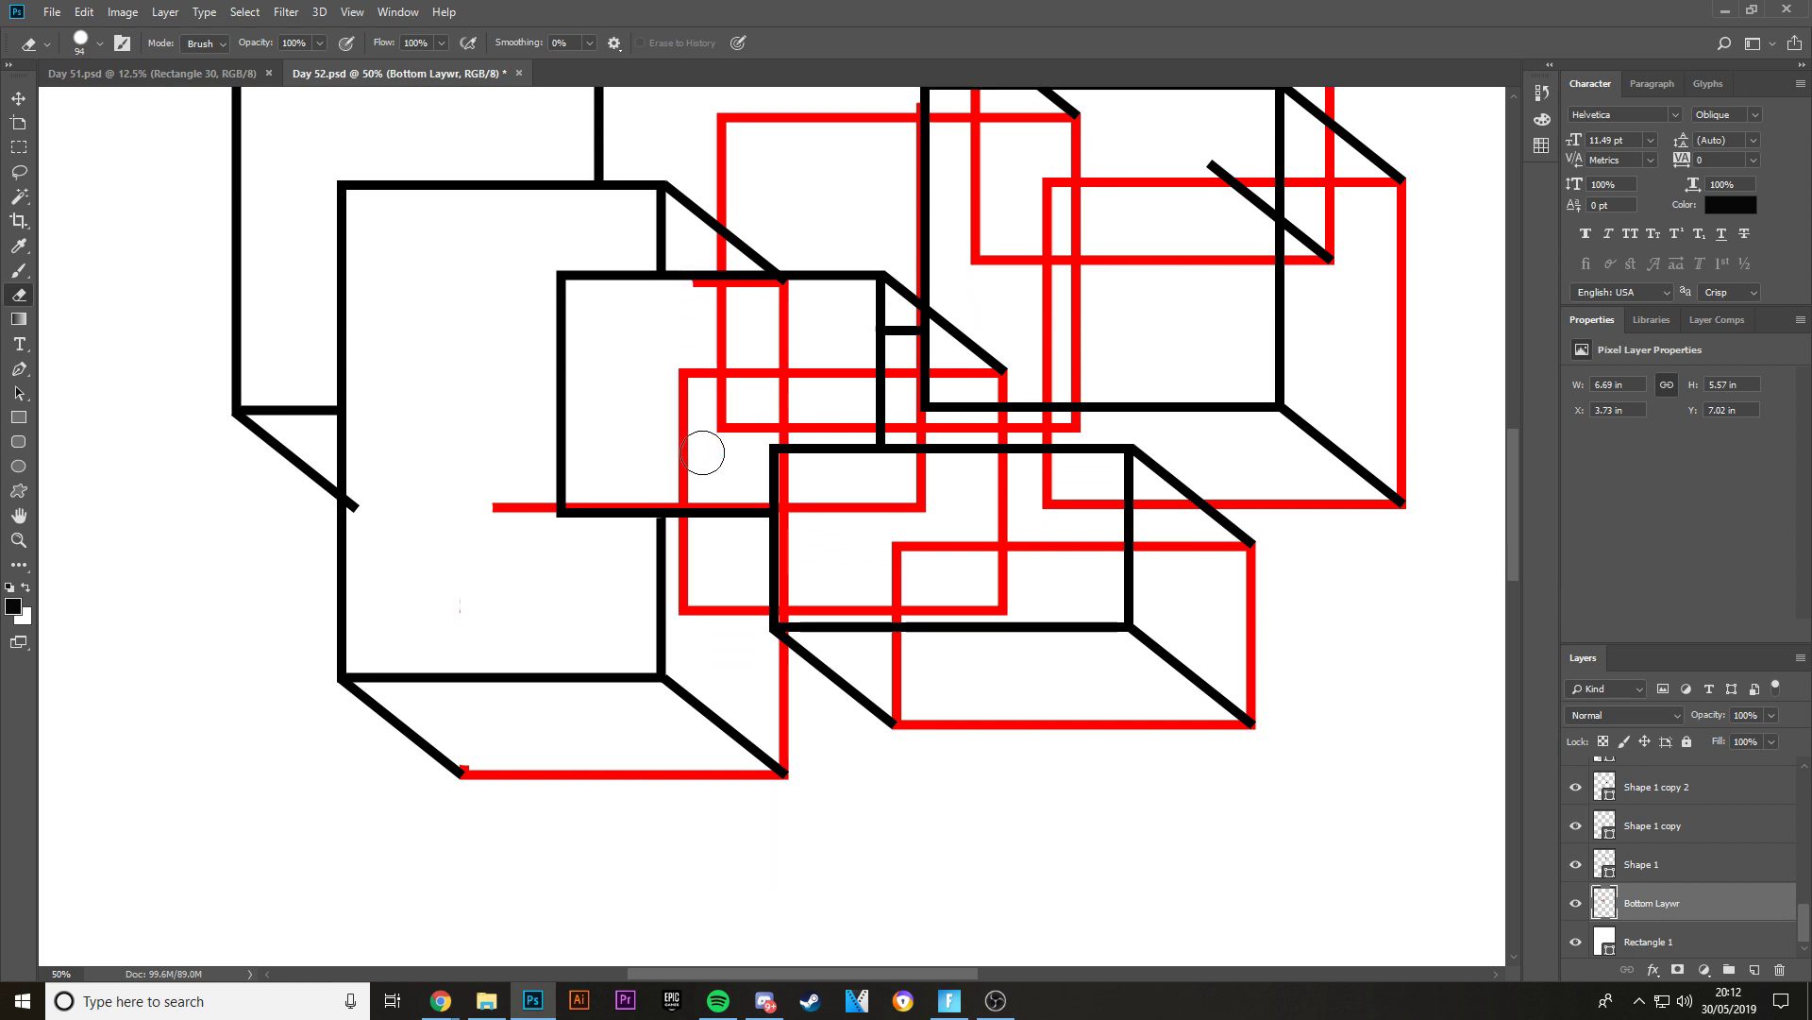
{"action": "mouse_move", "coordinate": [889, 604]}
{"action": "left_mouse_down"}
{"action": "mouse_move", "coordinate": [894, 635]}
{"action": "mouse_move", "coordinate": [895, 577]}
{"action": "left_mouse_up"}
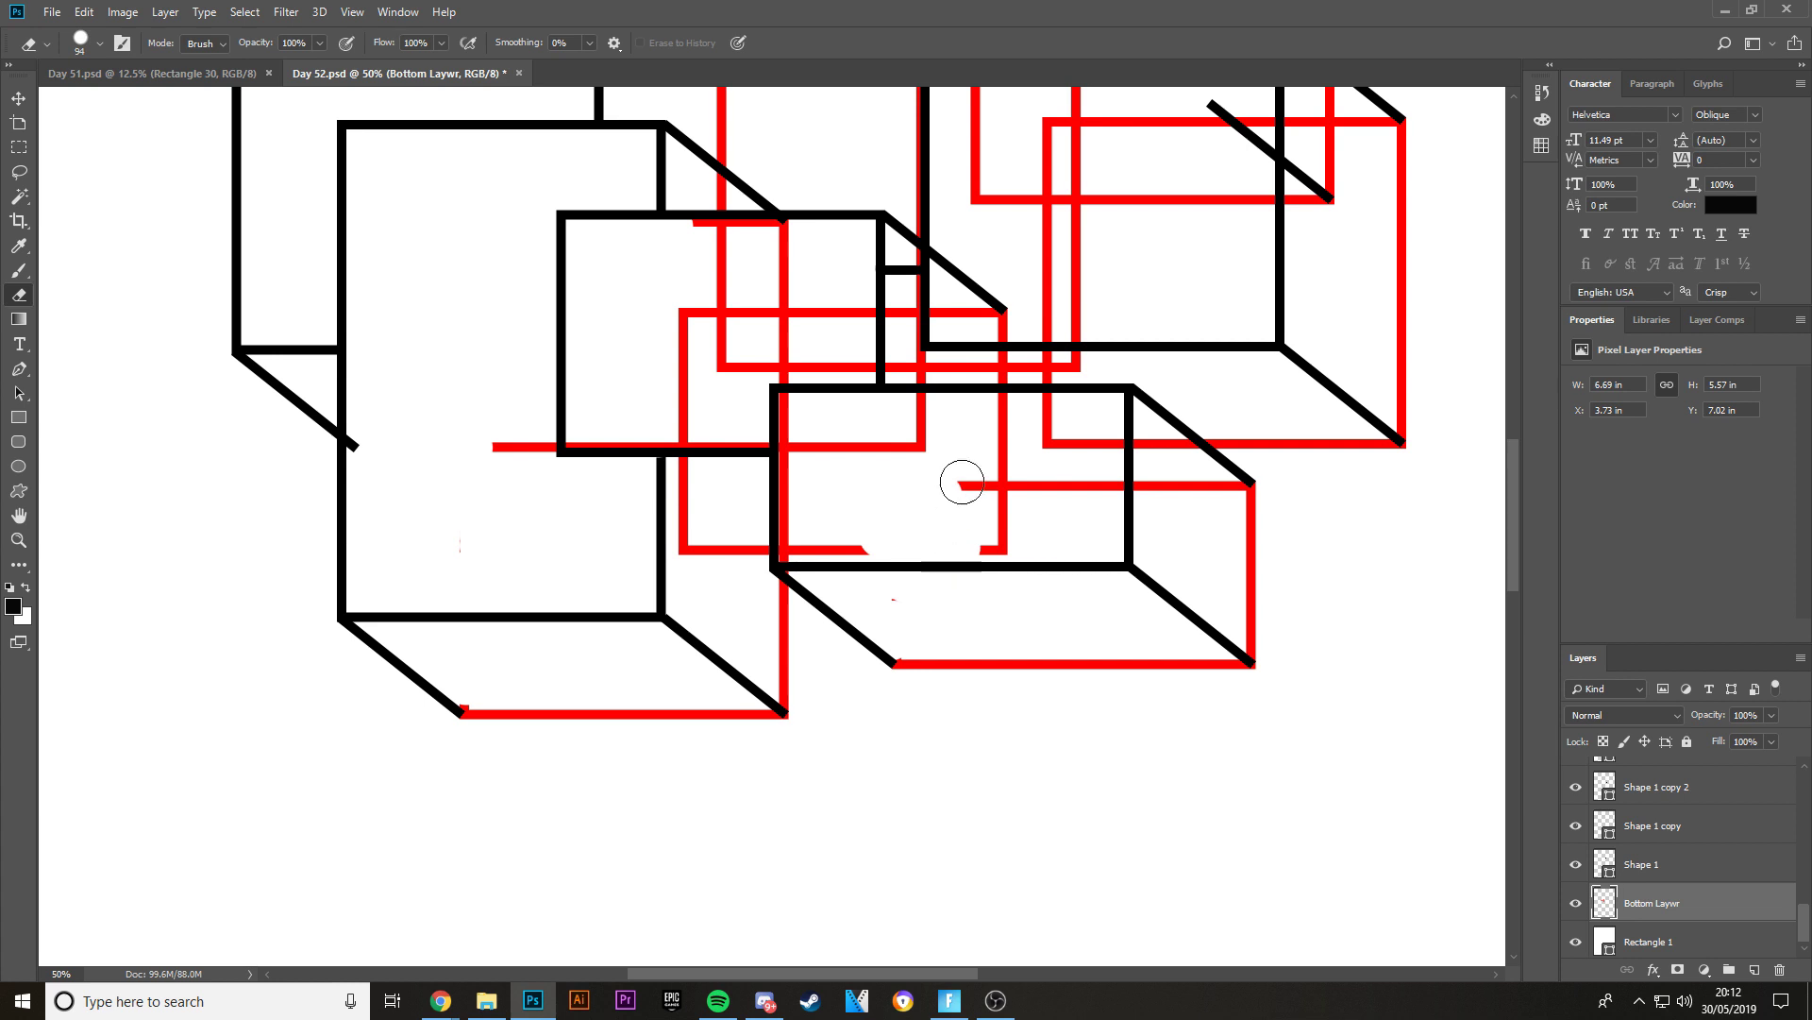
{"action": "mouse_move", "coordinate": [962, 482]}
{"action": "left_mouse_down"}
{"action": "mouse_move", "coordinate": [1006, 554]}
{"action": "mouse_move", "coordinate": [1016, 505]}
{"action": "mouse_move", "coordinate": [1073, 482]}
{"action": "mouse_move", "coordinate": [1174, 492]}
{"action": "left_mouse_up"}
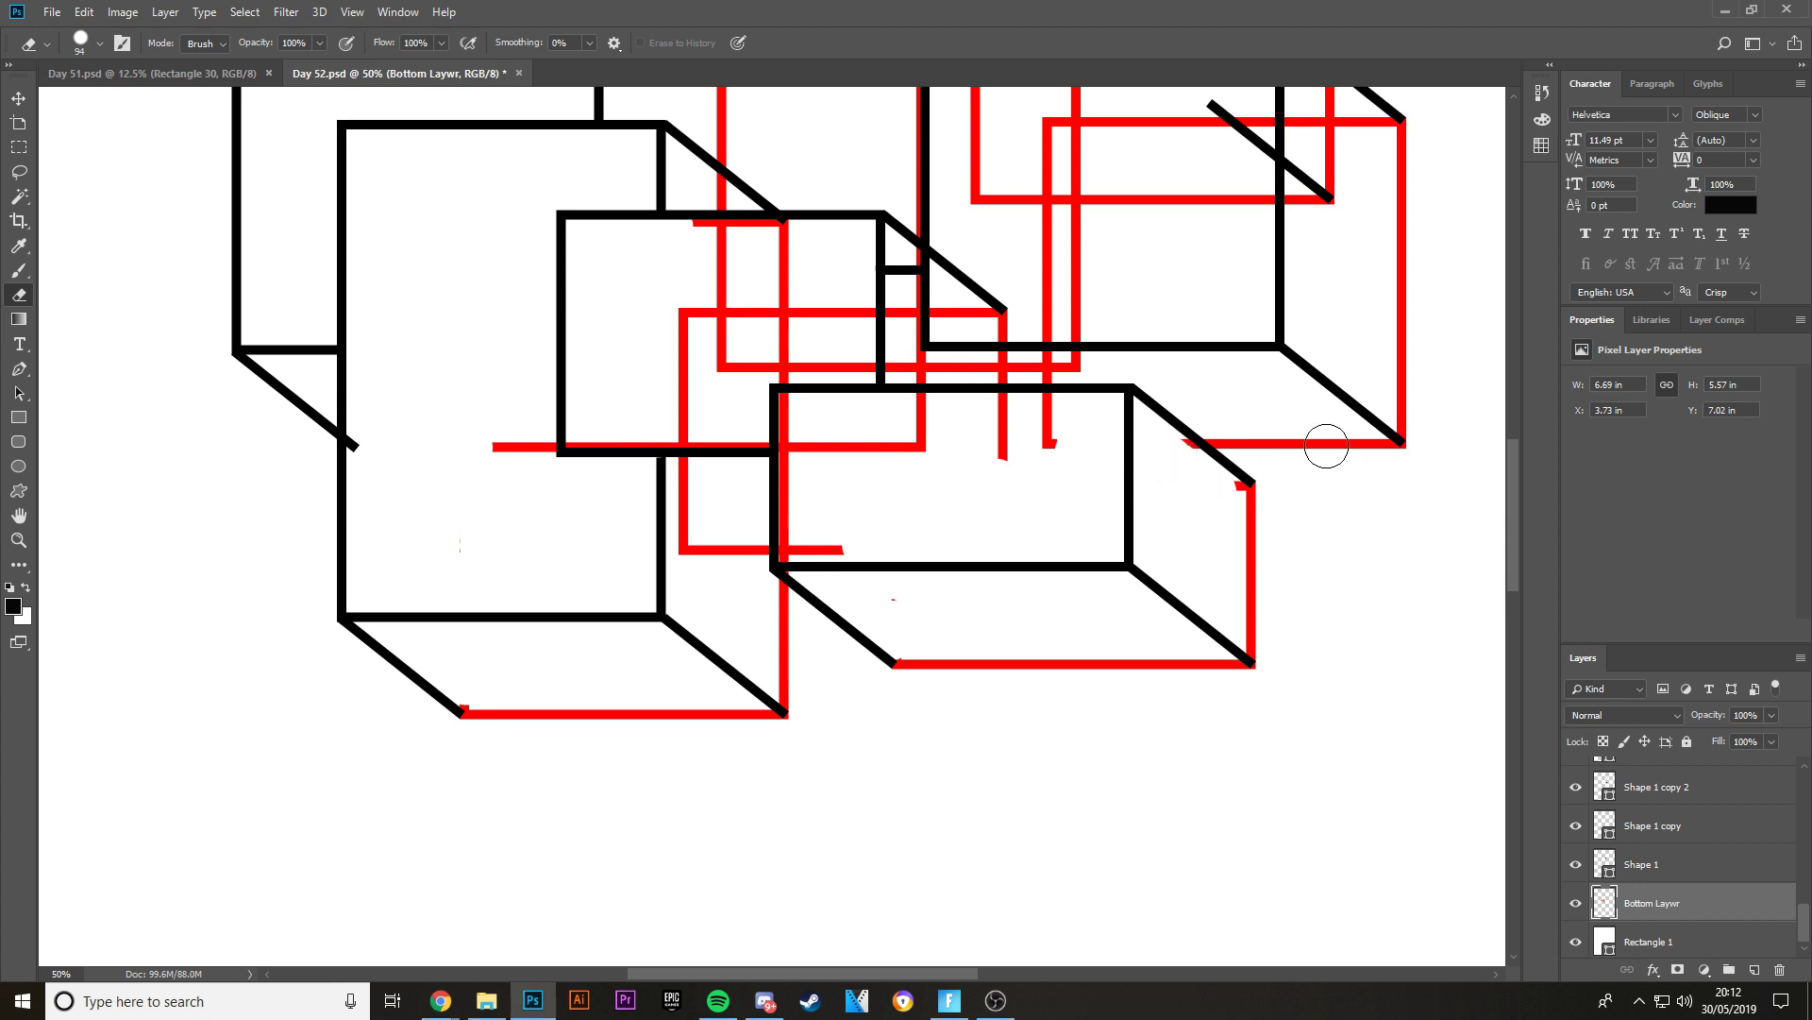
{"action": "scroll", "coordinate": [1327, 446], "scroll_direction": "up", "scroll_amount": 5}
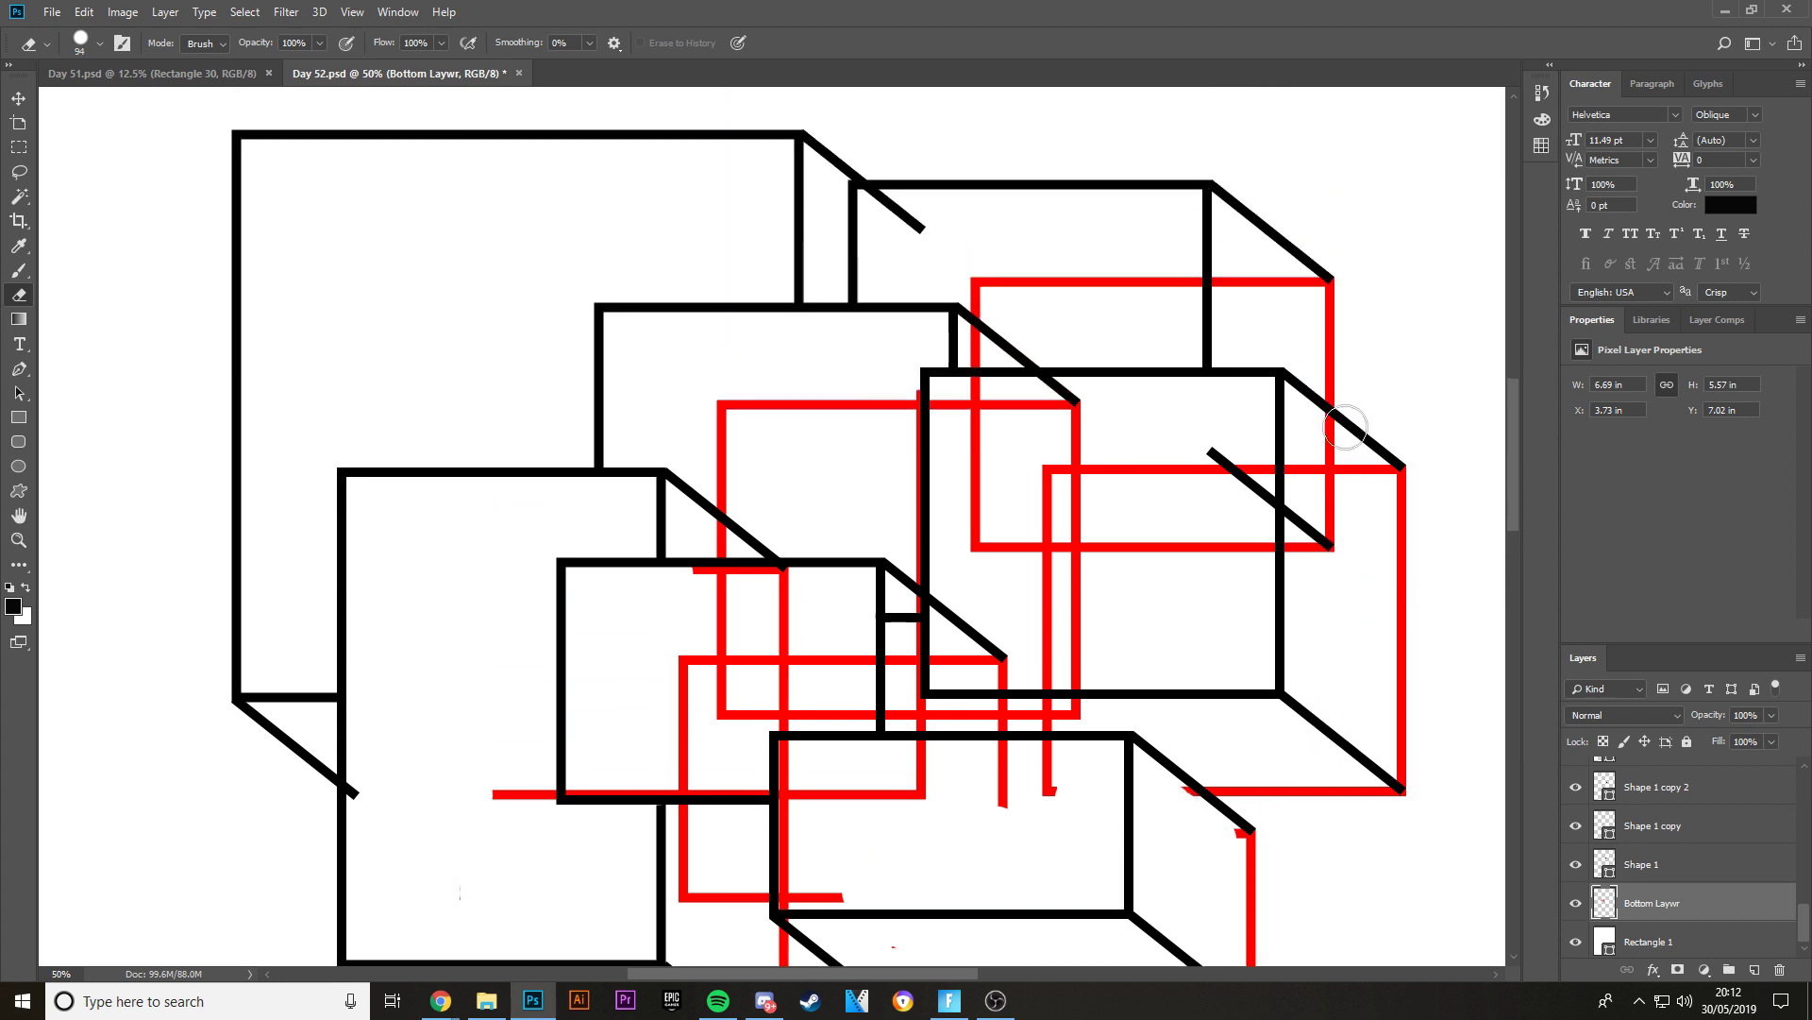
- Erase the red segments inside the upper-right, front right and upper boxes
{"action": "left_click_drag", "start_coordinate": [1332, 436], "coordinate": [1367, 474]}
{"action": "mouse_move", "coordinate": [1317, 530]}
{"action": "left_mouse_down"}
{"action": "mouse_move", "coordinate": [1260, 558]}
{"action": "mouse_move", "coordinate": [1207, 559]}
{"action": "mouse_move", "coordinate": [960, 518]}
{"action": "mouse_move", "coordinate": [994, 387]}
{"action": "mouse_move", "coordinate": [1086, 476]}
{"action": "mouse_move", "coordinate": [1055, 533]}
{"action": "mouse_move", "coordinate": [1088, 571]}
{"action": "mouse_move", "coordinate": [1058, 616]}
{"action": "mouse_move", "coordinate": [1083, 677]}
{"action": "mouse_move", "coordinate": [1053, 714]}
{"action": "mouse_move", "coordinate": [1048, 771]}
{"action": "mouse_move", "coordinate": [1010, 795]}
{"action": "mouse_move", "coordinate": [1001, 676]}
{"action": "mouse_move", "coordinate": [983, 708]}
{"action": "mouse_move", "coordinate": [912, 645]}
{"action": "mouse_move", "coordinate": [912, 687]}
{"action": "mouse_move", "coordinate": [928, 631]}
{"action": "mouse_move", "coordinate": [908, 426]}
{"action": "left_mouse_up"}
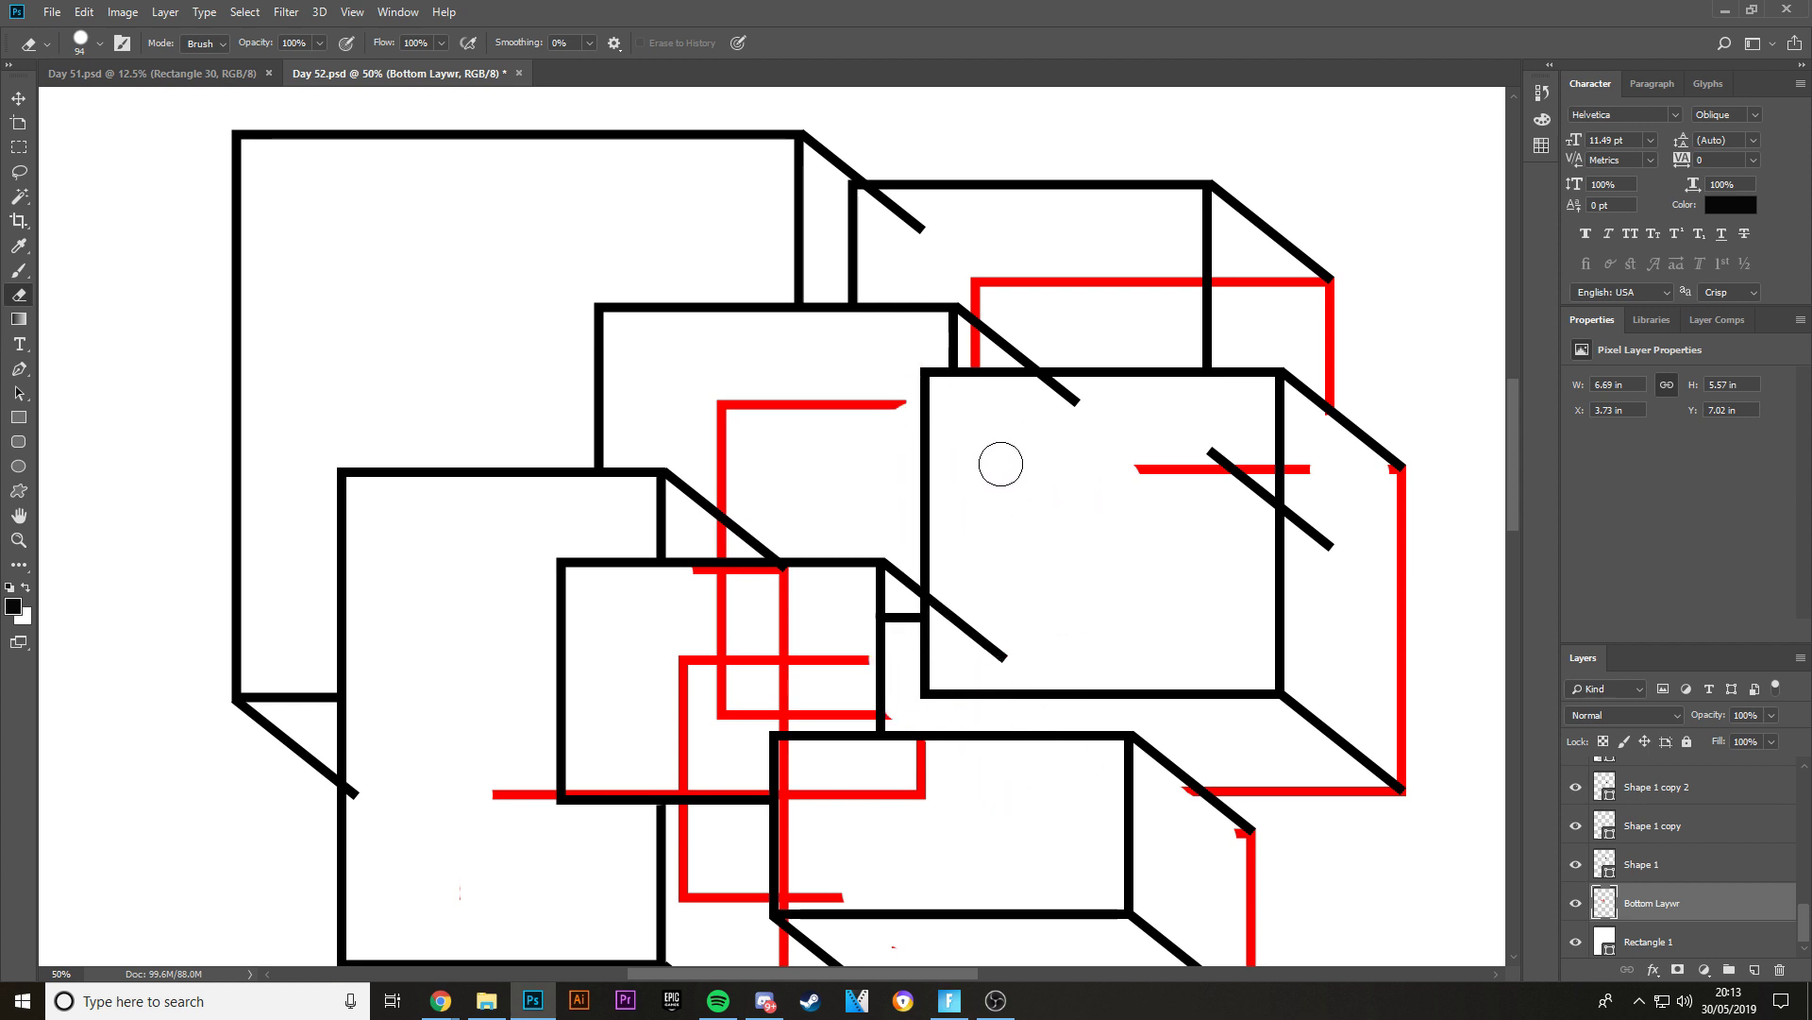
{"action": "mouse_move", "coordinate": [1000, 464]}
{"action": "left_mouse_down"}
{"action": "mouse_move", "coordinate": [1317, 472]}
{"action": "mouse_move", "coordinate": [1233, 436]}
{"action": "mouse_move", "coordinate": [1296, 269]}
{"action": "mouse_move", "coordinate": [1296, 301]}
{"action": "mouse_move", "coordinate": [1248, 271]}
{"action": "mouse_move", "coordinate": [1217, 305]}
{"action": "mouse_move", "coordinate": [1042, 264]}
{"action": "mouse_move", "coordinate": [982, 377]}
{"action": "left_mouse_up"}
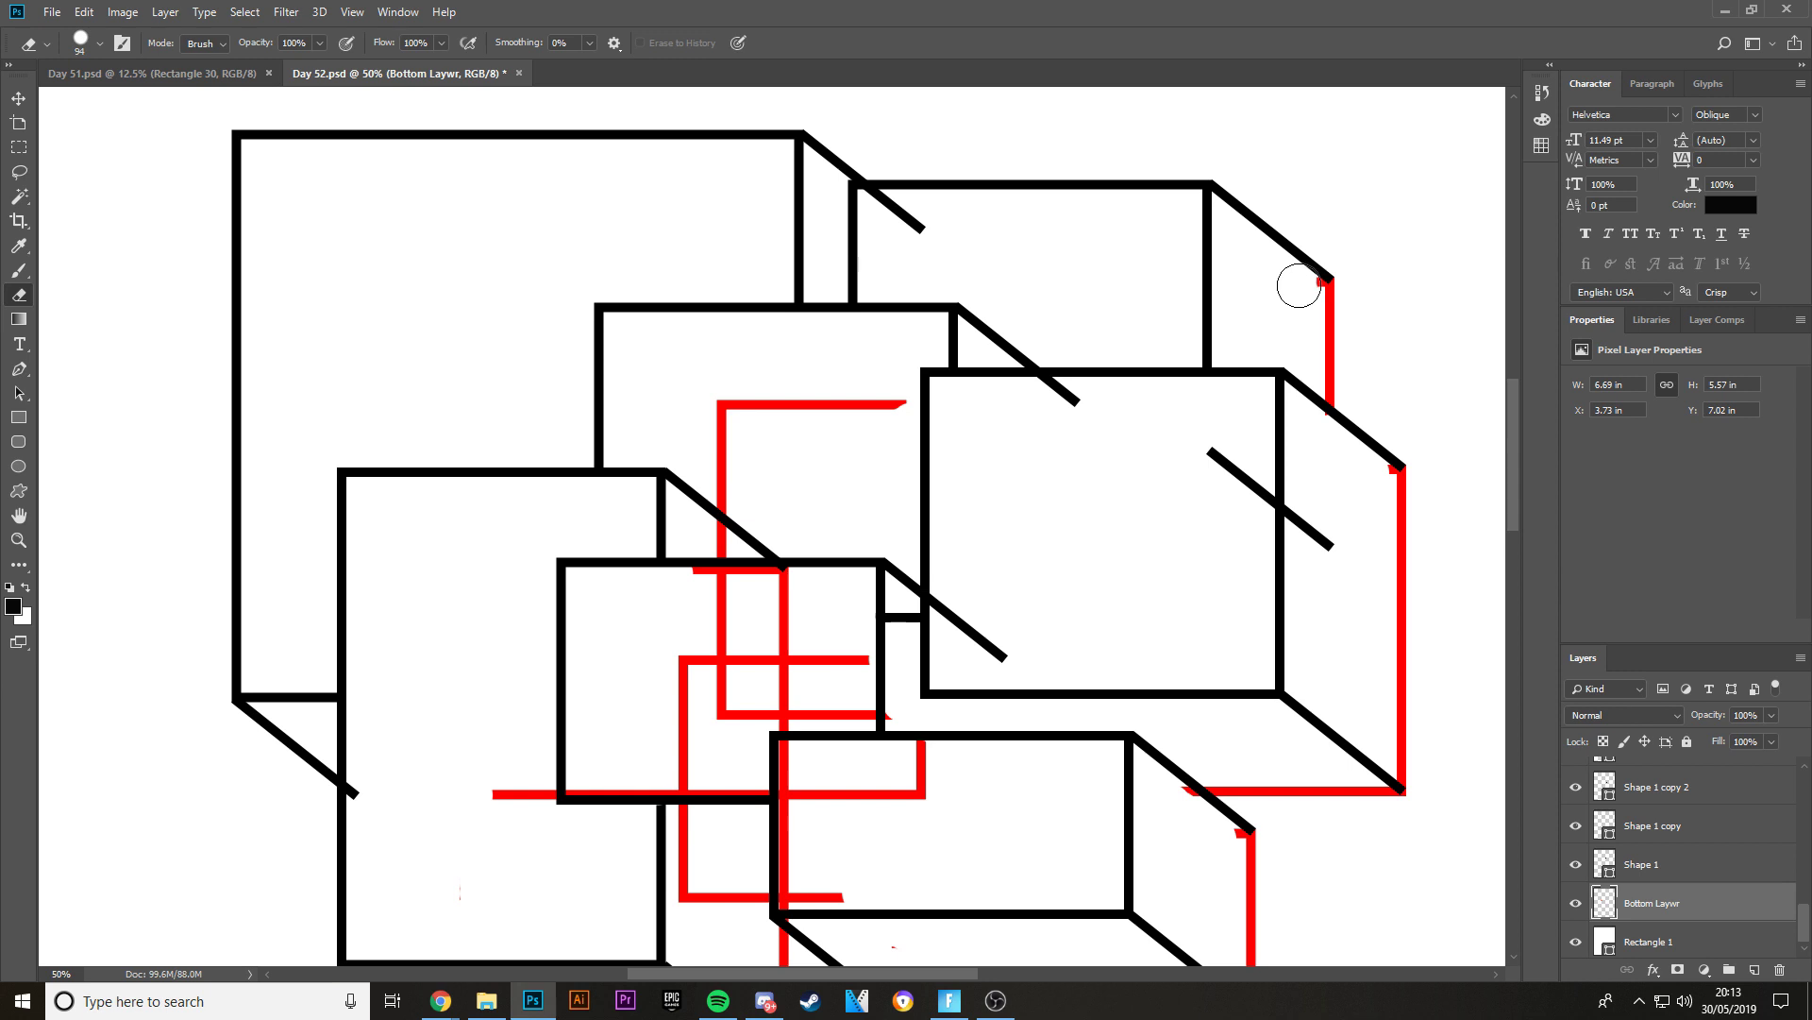
{"action": "mouse_move", "coordinate": [911, 396]}
{"action": "left_mouse_down"}
{"action": "mouse_move", "coordinate": [851, 431]}
{"action": "mouse_move", "coordinate": [783, 429]}
{"action": "mouse_move", "coordinate": [753, 407]}
{"action": "mouse_move", "coordinate": [854, 400]}
{"action": "mouse_move", "coordinate": [706, 395]}
{"action": "mouse_move", "coordinate": [729, 443]}
{"action": "mouse_move", "coordinate": [738, 572]}
{"action": "left_mouse_up"}
- Erase the remaining red strokes in the central box and view the drawing at 33.3%
{"action": "scroll", "coordinate": [773, 569], "scroll_direction": "down", "scroll_amount": 3}
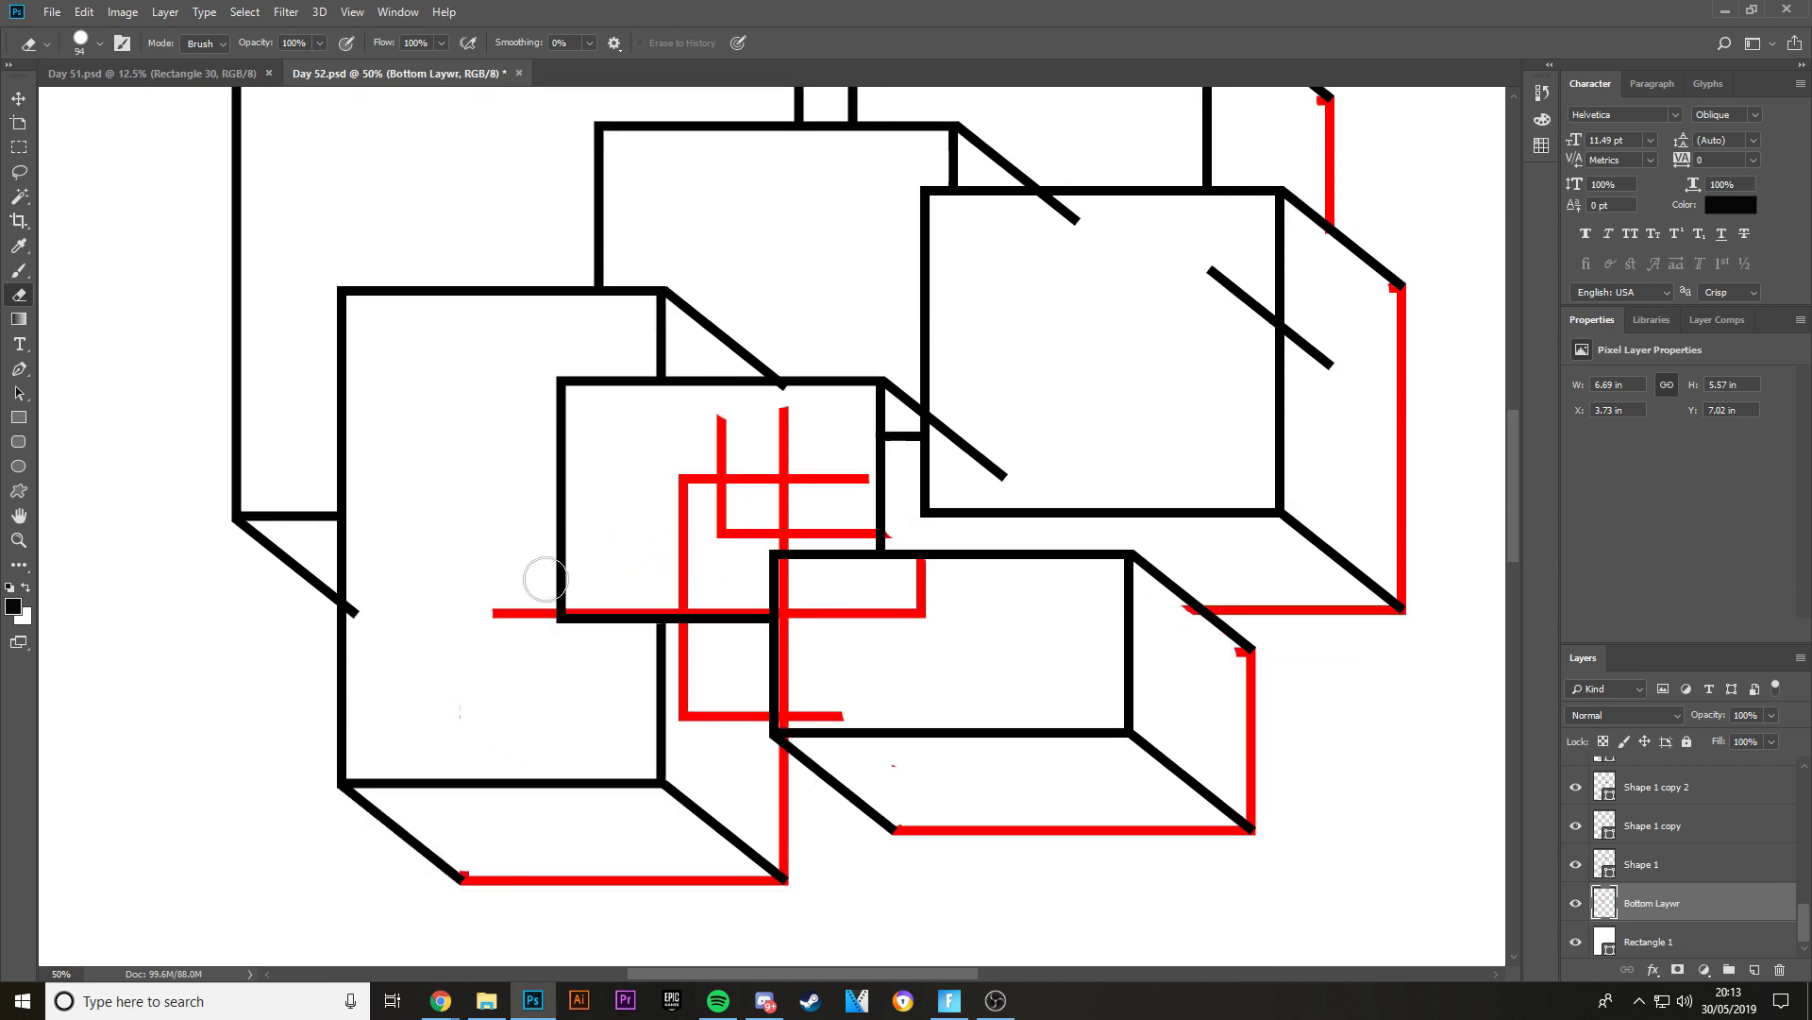
{"action": "mouse_move", "coordinate": [538, 604]}
{"action": "left_mouse_down"}
{"action": "mouse_move", "coordinate": [794, 608]}
{"action": "mouse_move", "coordinate": [631, 612]}
{"action": "mouse_move", "coordinate": [754, 626]}
{"action": "mouse_move", "coordinate": [689, 671]}
{"action": "mouse_move", "coordinate": [716, 682]}
{"action": "mouse_move", "coordinate": [679, 718]}
{"action": "mouse_move", "coordinate": [787, 704]}
{"action": "left_mouse_up"}
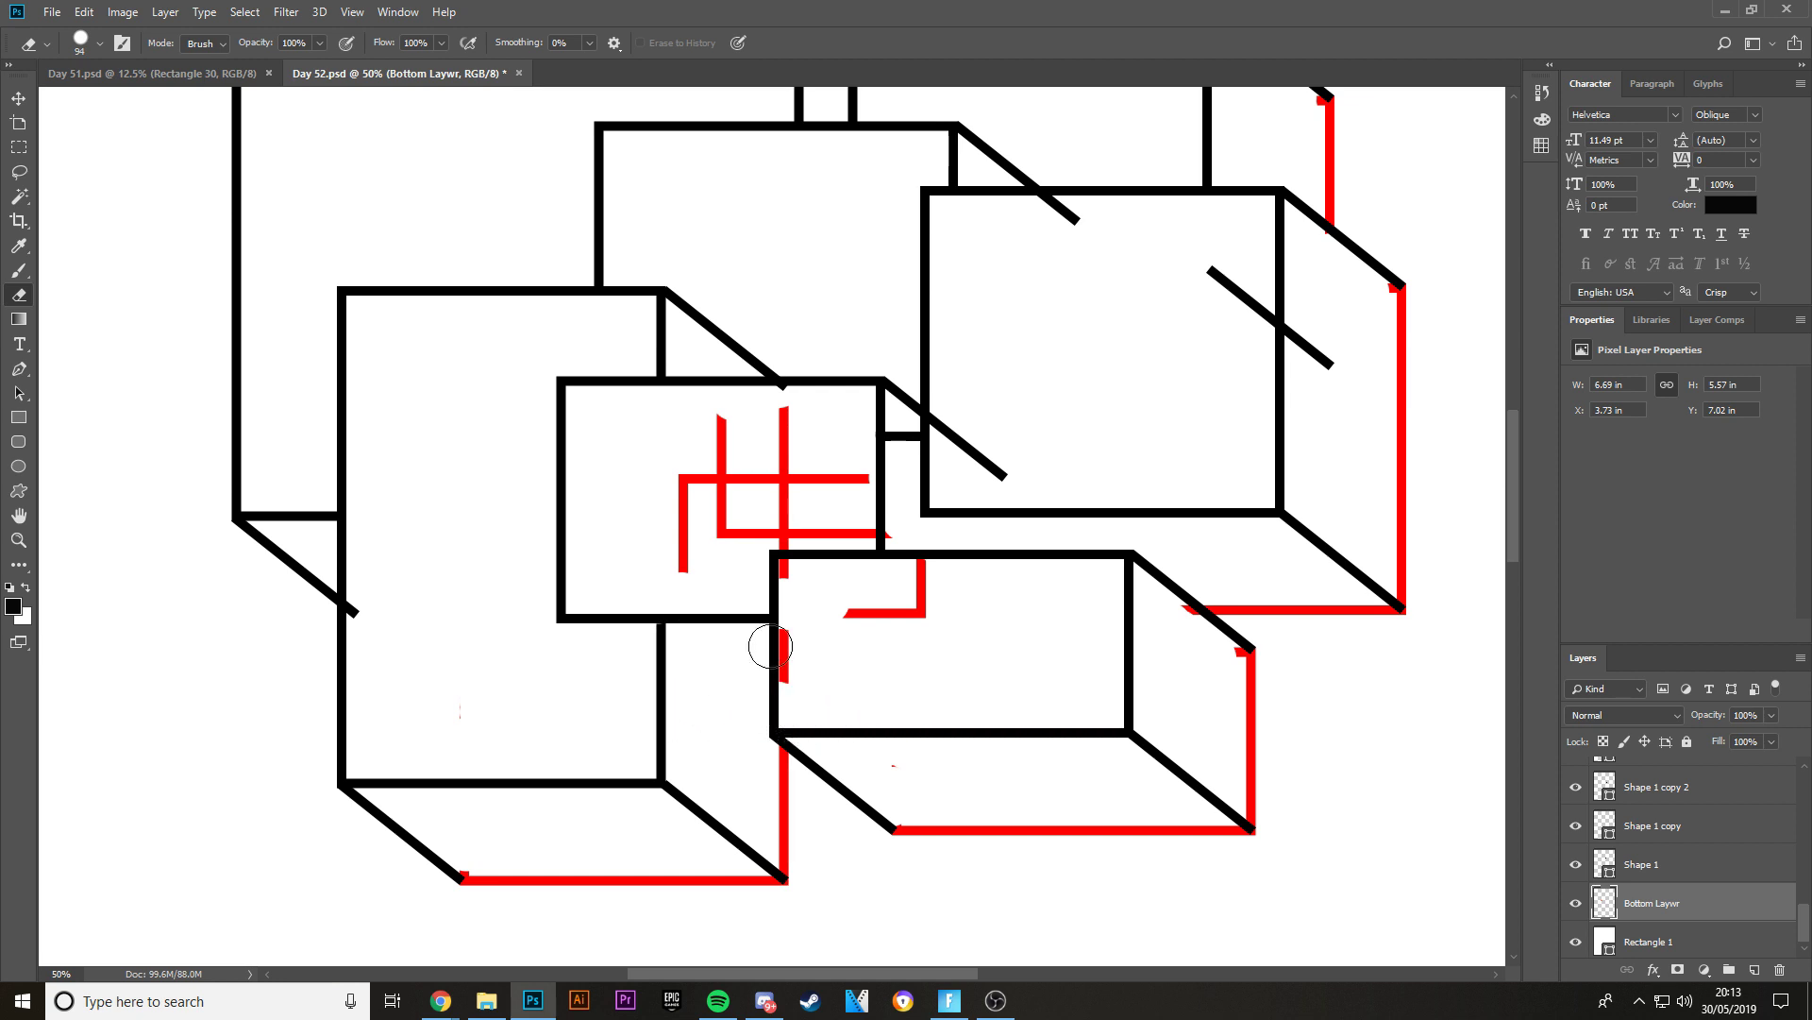
{"action": "mouse_move", "coordinate": [770, 647]}
{"action": "left_mouse_down"}
{"action": "mouse_move", "coordinate": [928, 589]}
{"action": "mouse_move", "coordinate": [828, 591]}
{"action": "left_mouse_up"}
{"action": "mouse_move", "coordinate": [888, 529]}
{"action": "left_mouse_down"}
{"action": "mouse_move", "coordinate": [790, 576]}
{"action": "mouse_move", "coordinate": [870, 470]}
{"action": "left_mouse_up"}
{"action": "mouse_move", "coordinate": [730, 476]}
{"action": "left_mouse_down"}
{"action": "mouse_move", "coordinate": [688, 472]}
{"action": "mouse_move", "coordinate": [704, 477]}
{"action": "mouse_move", "coordinate": [706, 545]}
{"action": "left_mouse_up"}
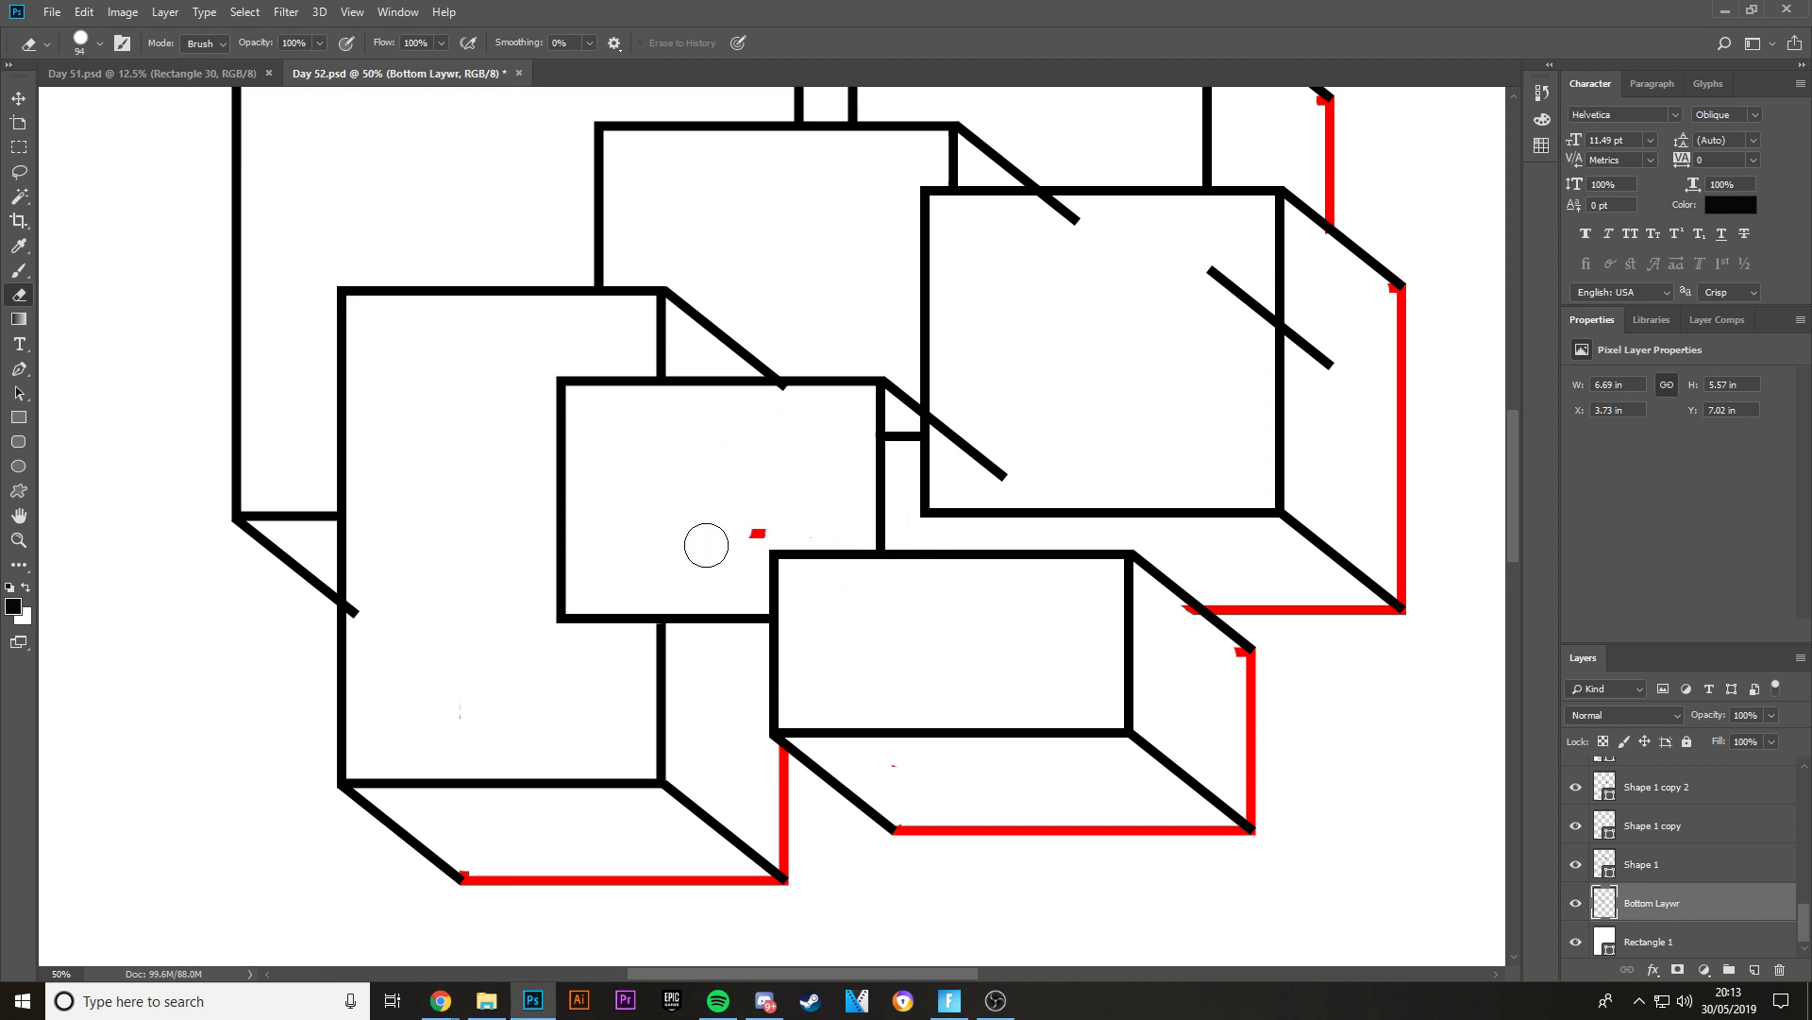
{"action": "key", "text": "ctrl+minus"}
{"action": "key", "text": "ctrl+minus"}
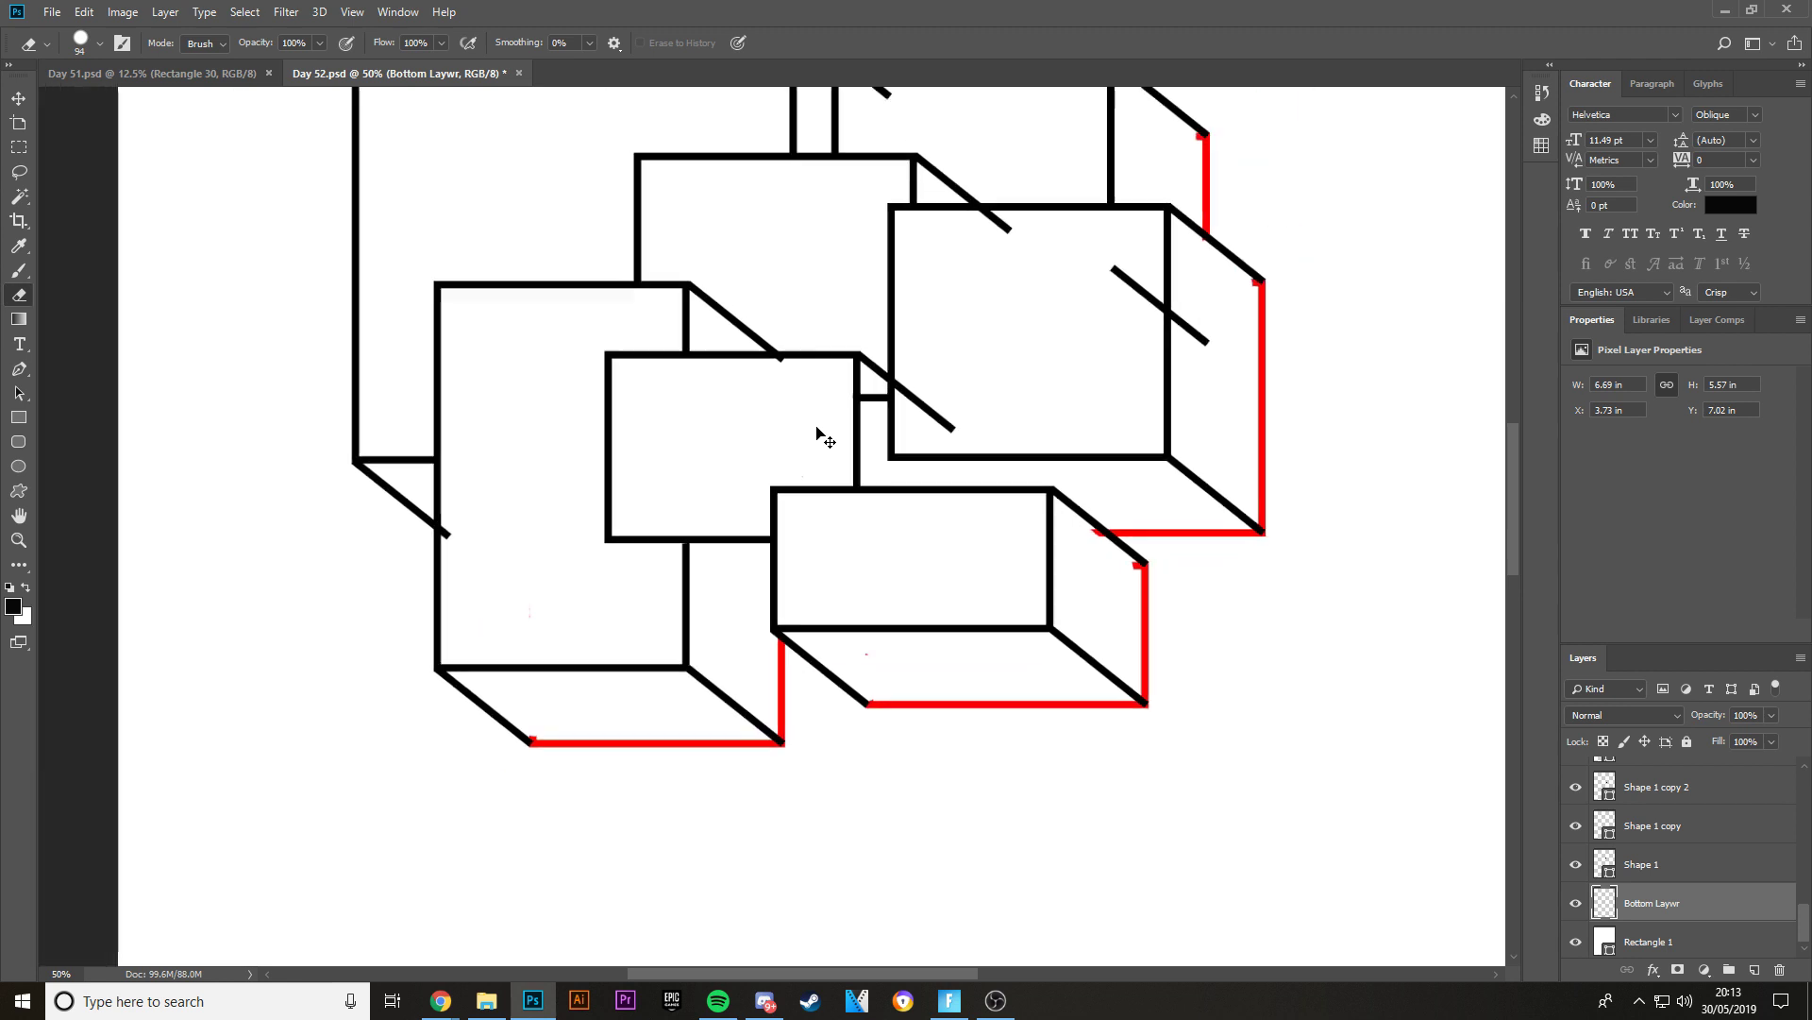
{"action": "key", "text": "ctrl+plus"}
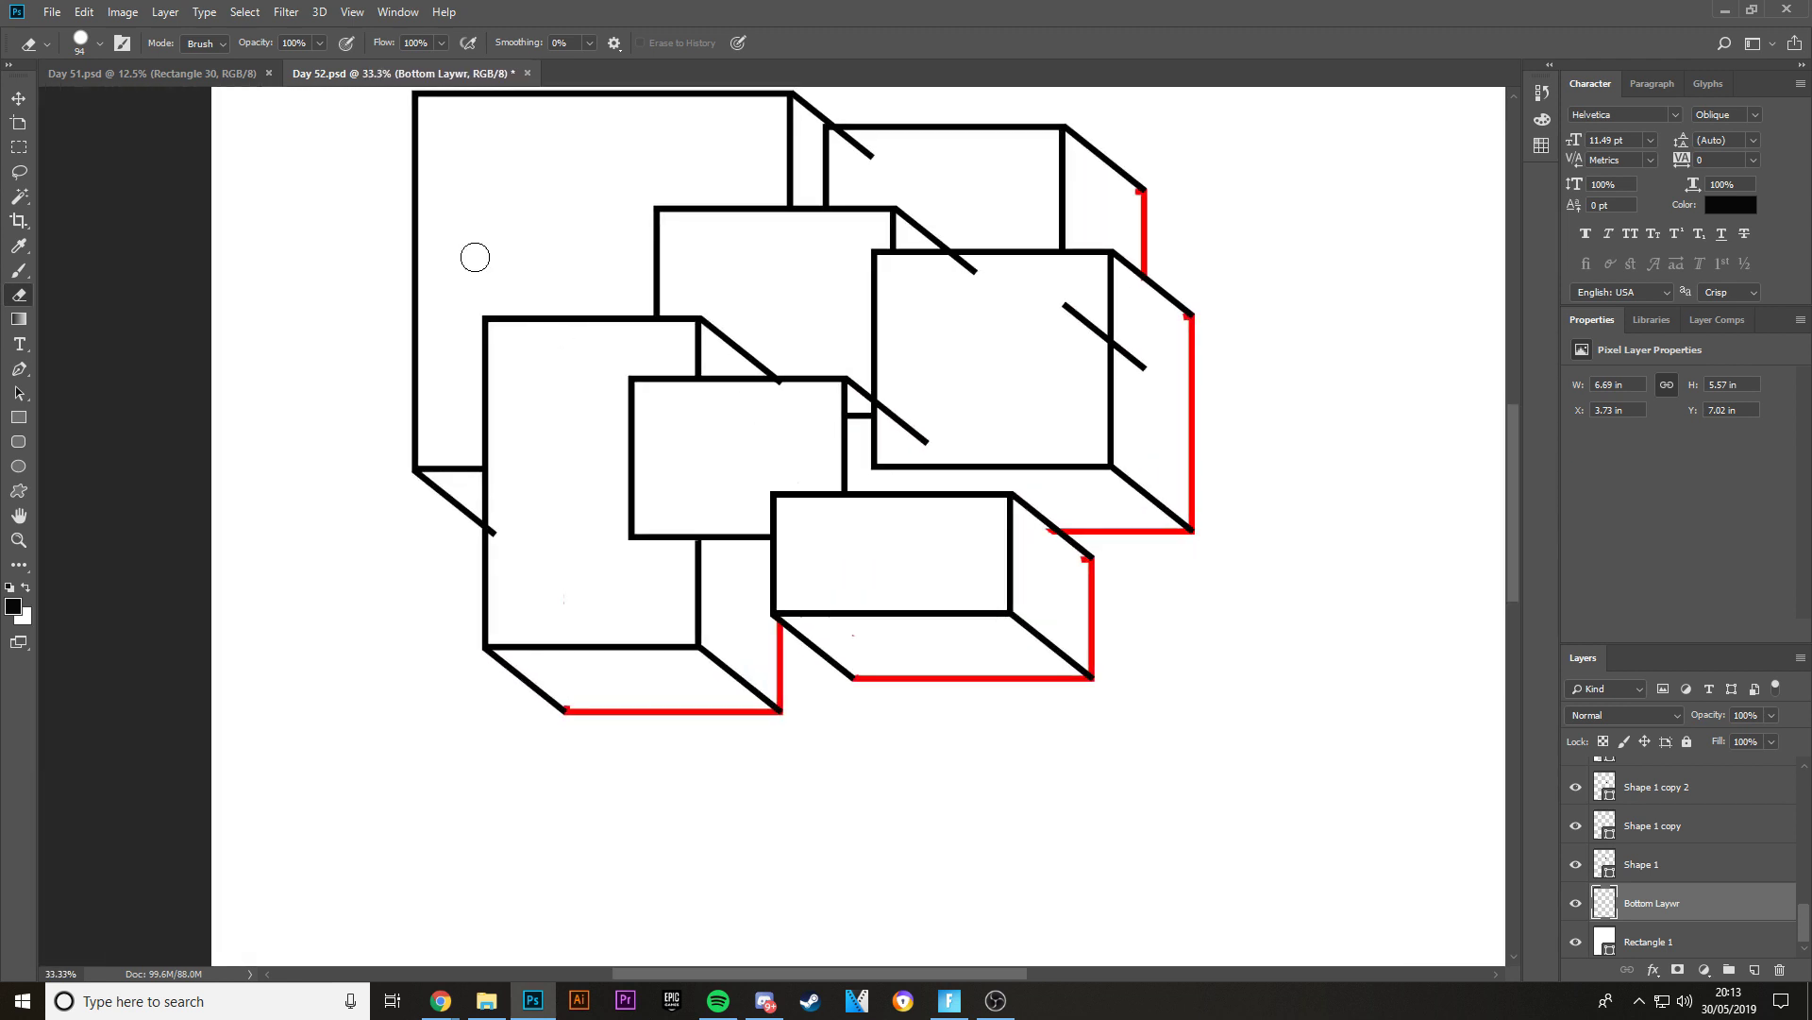
- Move the stray diagonal onto the middle box's corner
{"action": "left_click", "coordinate": [18, 99]}
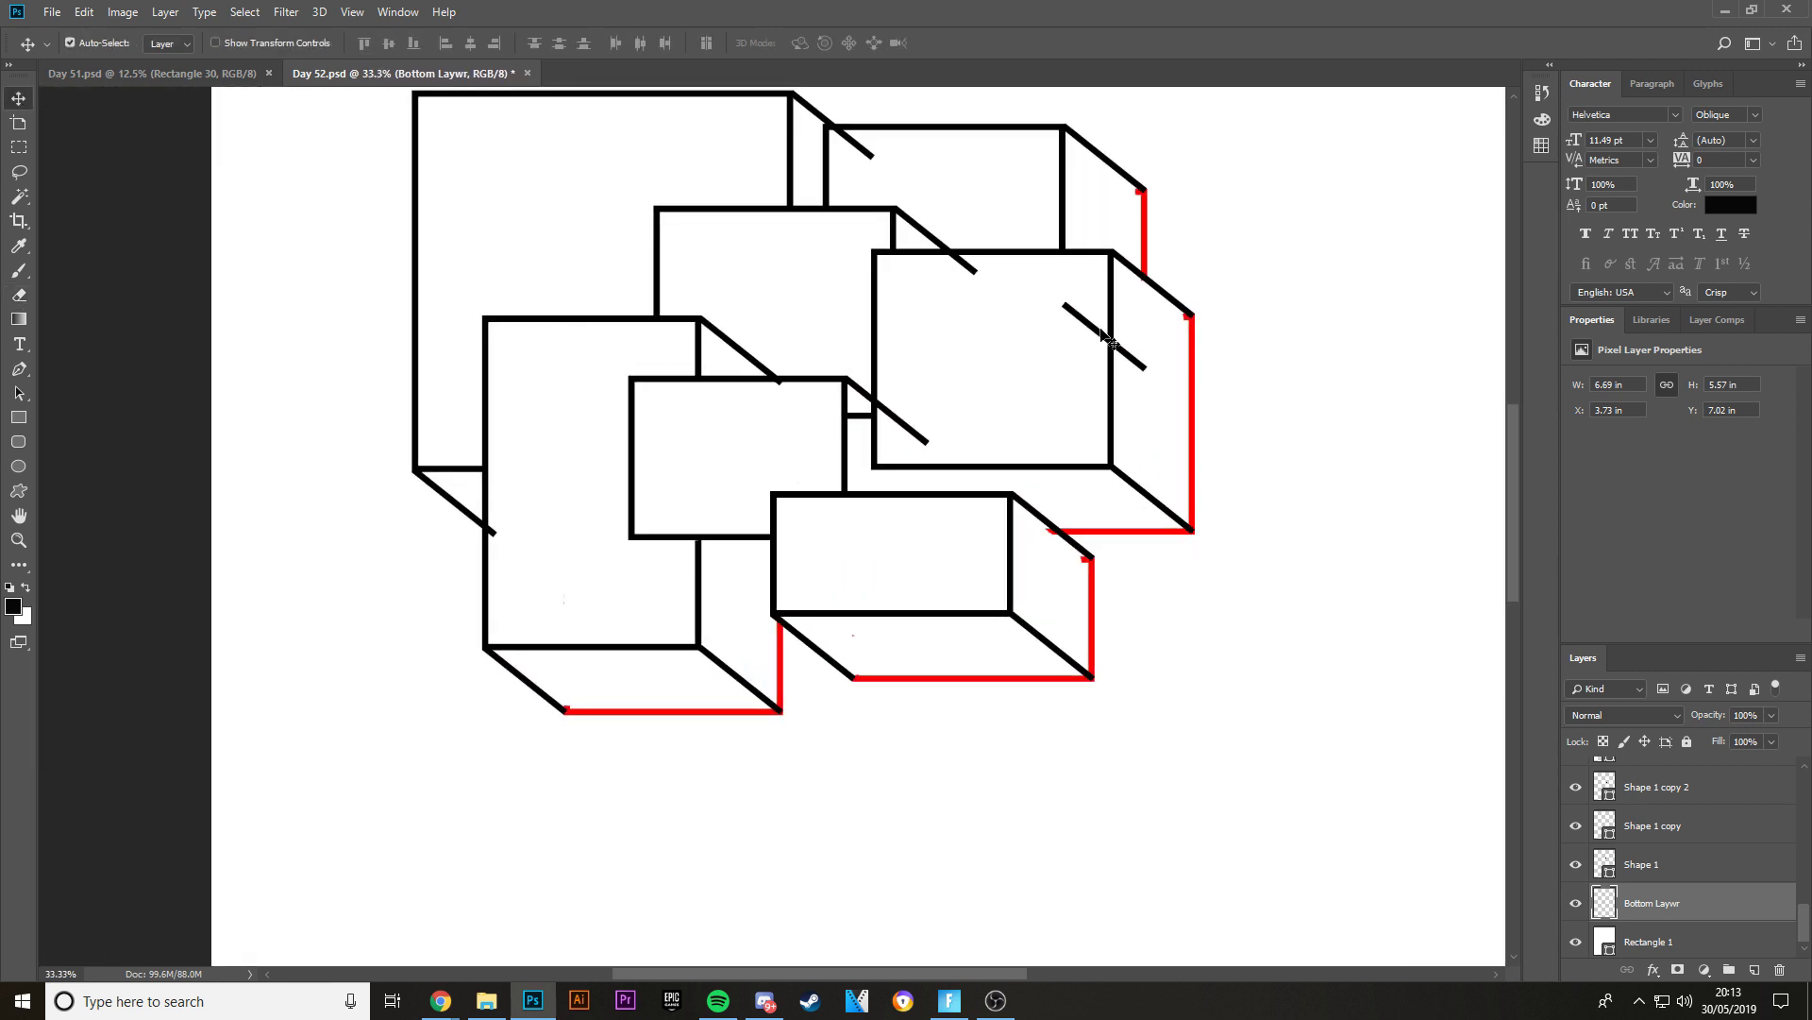
{"action": "left_click_drag", "start_coordinate": [1106, 340], "coordinate": [870, 422]}
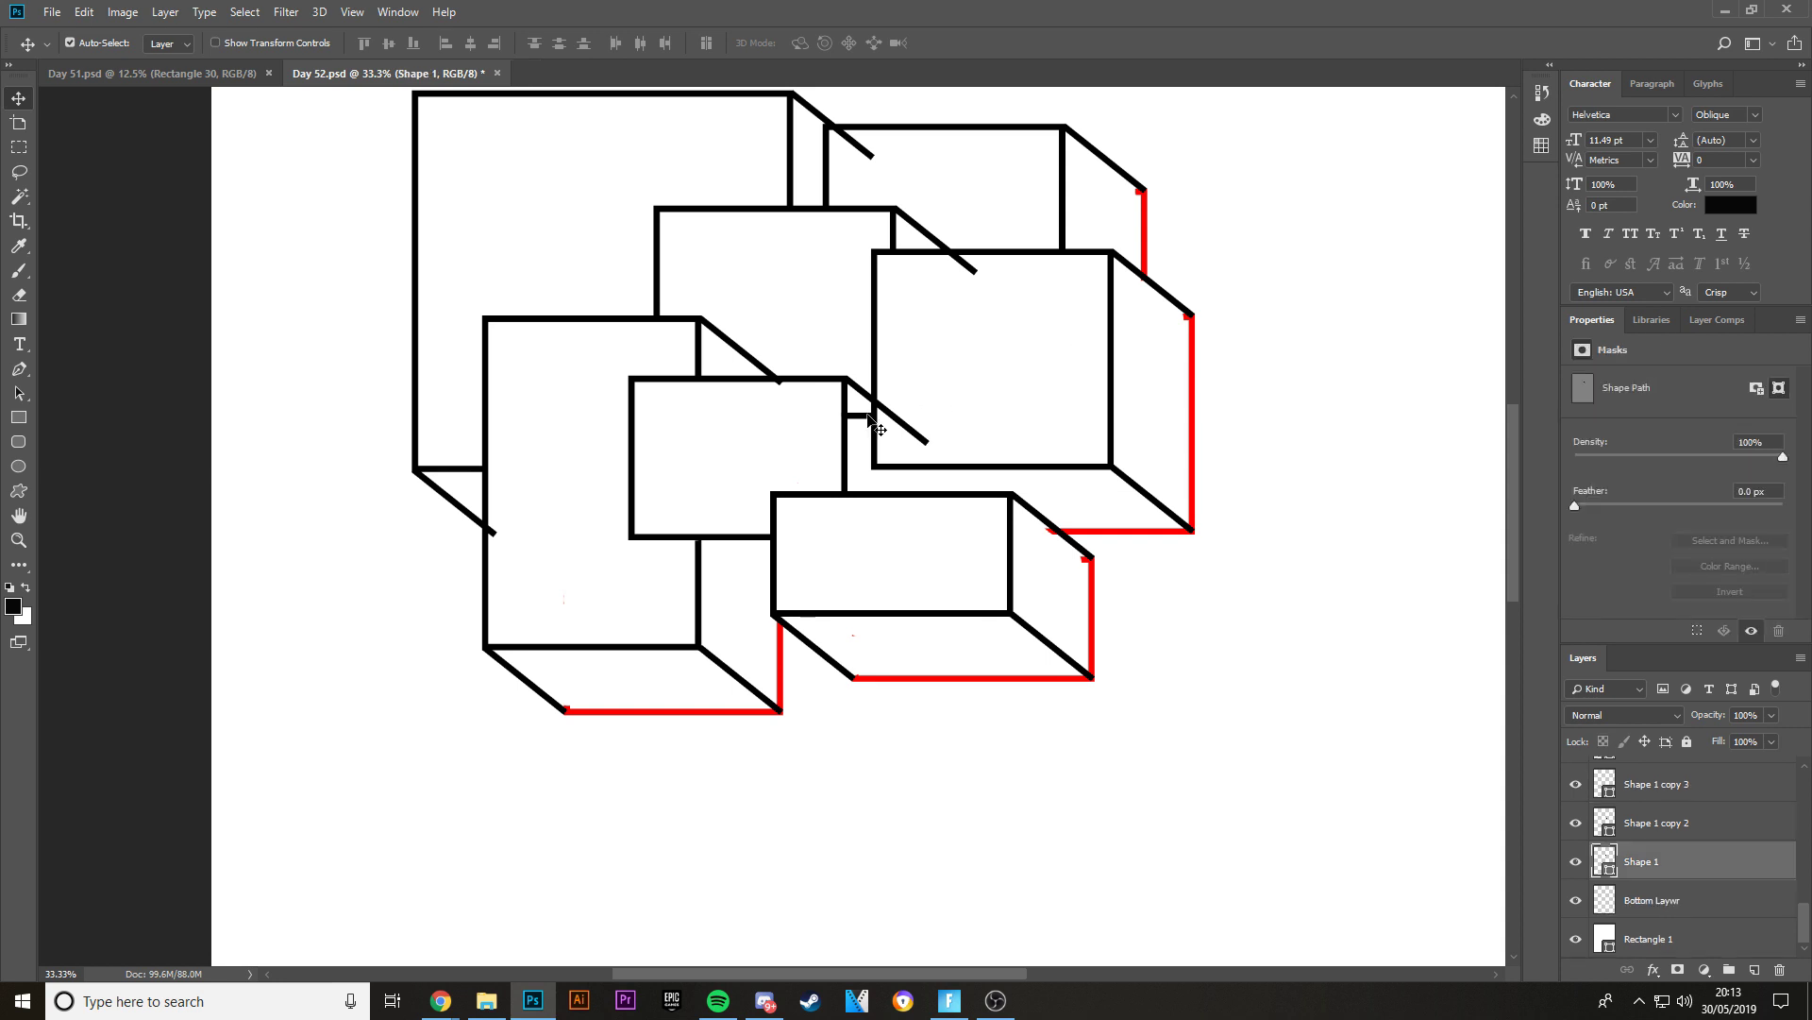
{"action": "scroll", "coordinate": [935, 458], "scroll_direction": "down", "scroll_amount": 3}
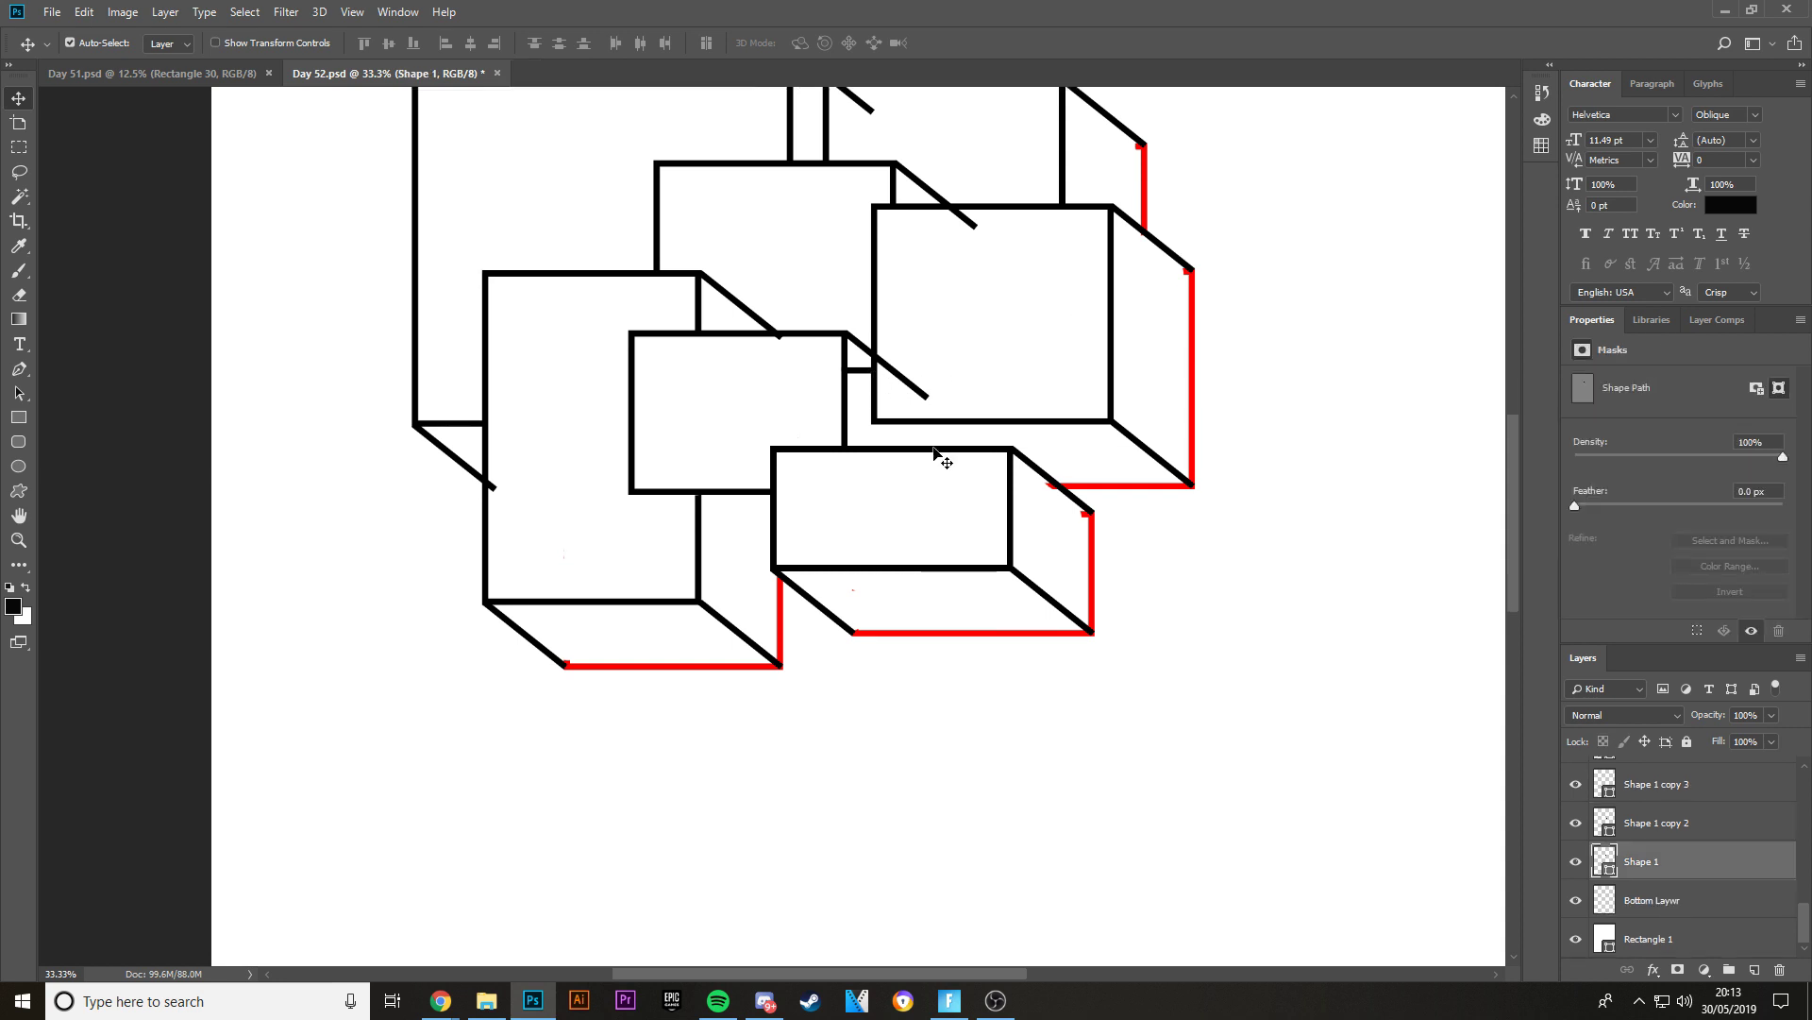
{"action": "scroll", "coordinate": [930, 458], "scroll_direction": "up", "scroll_amount": 4}
{"action": "key", "text": "ctrl+plus"}
{"action": "key", "text": "ctrl+plus"}
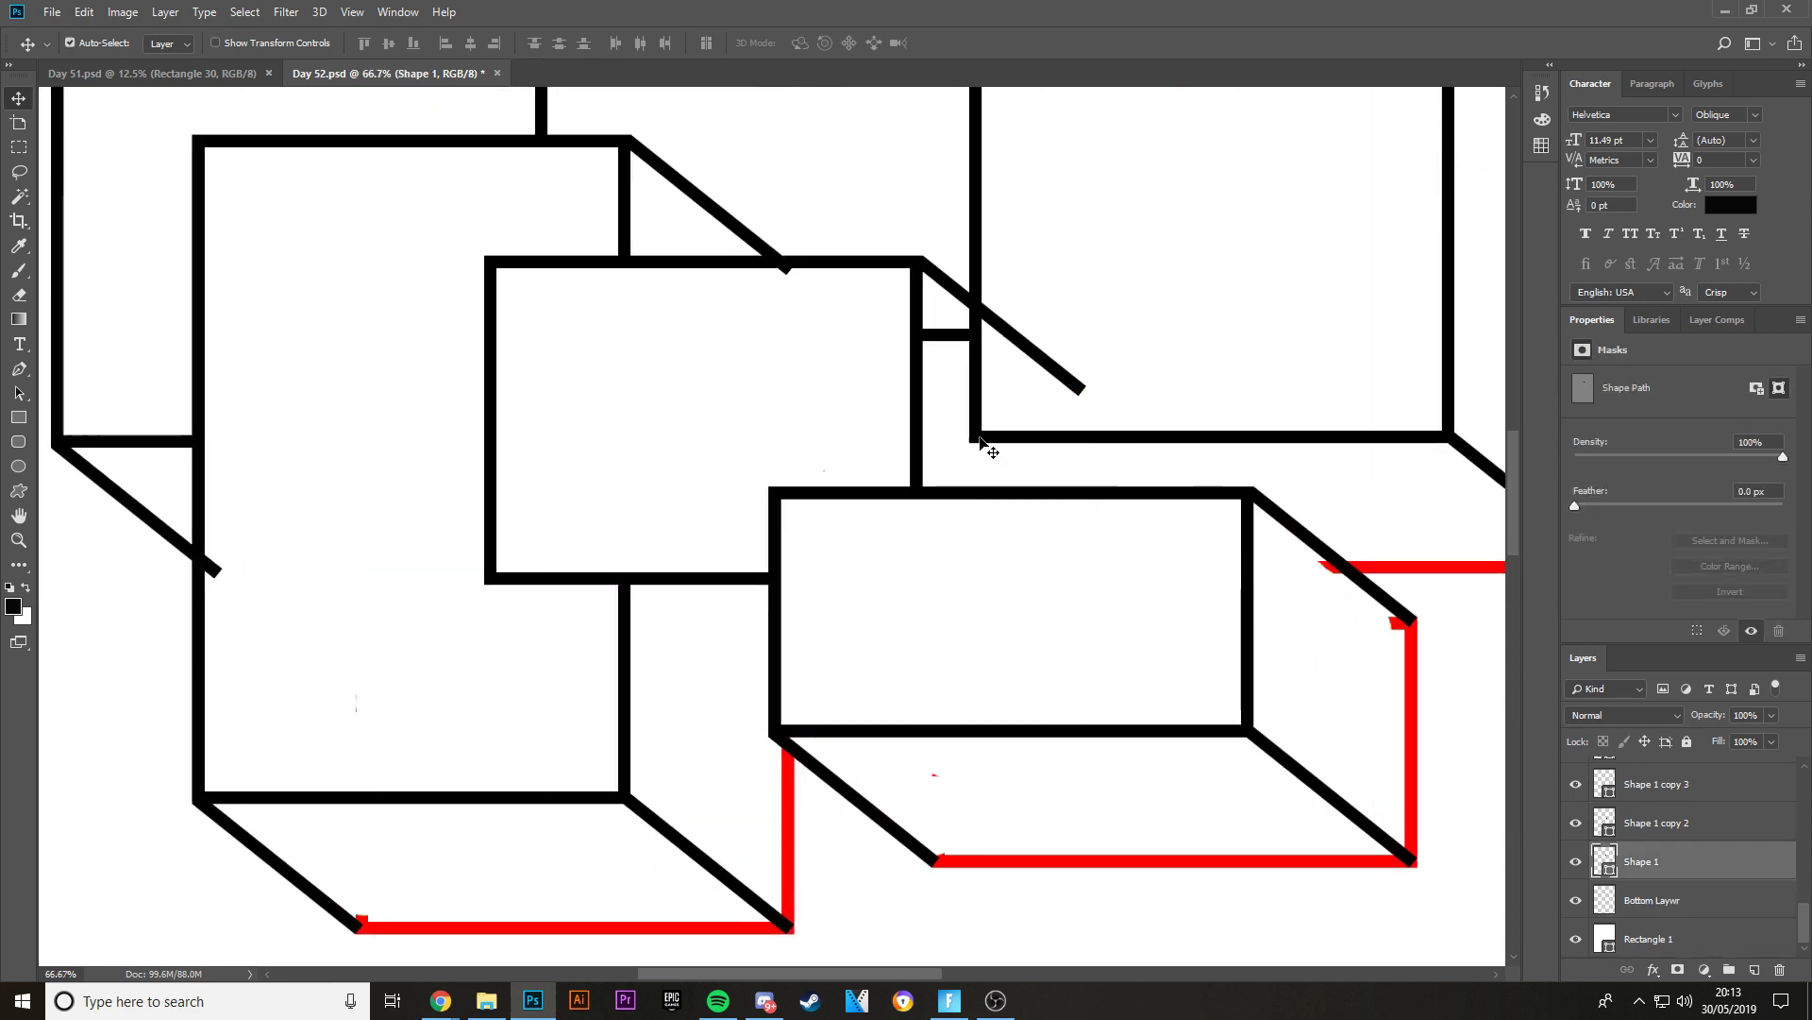
- Select the stray black bar's layer and erase the bar, viewing the result at 33.3%
{"action": "left_click", "coordinate": [940, 334]}
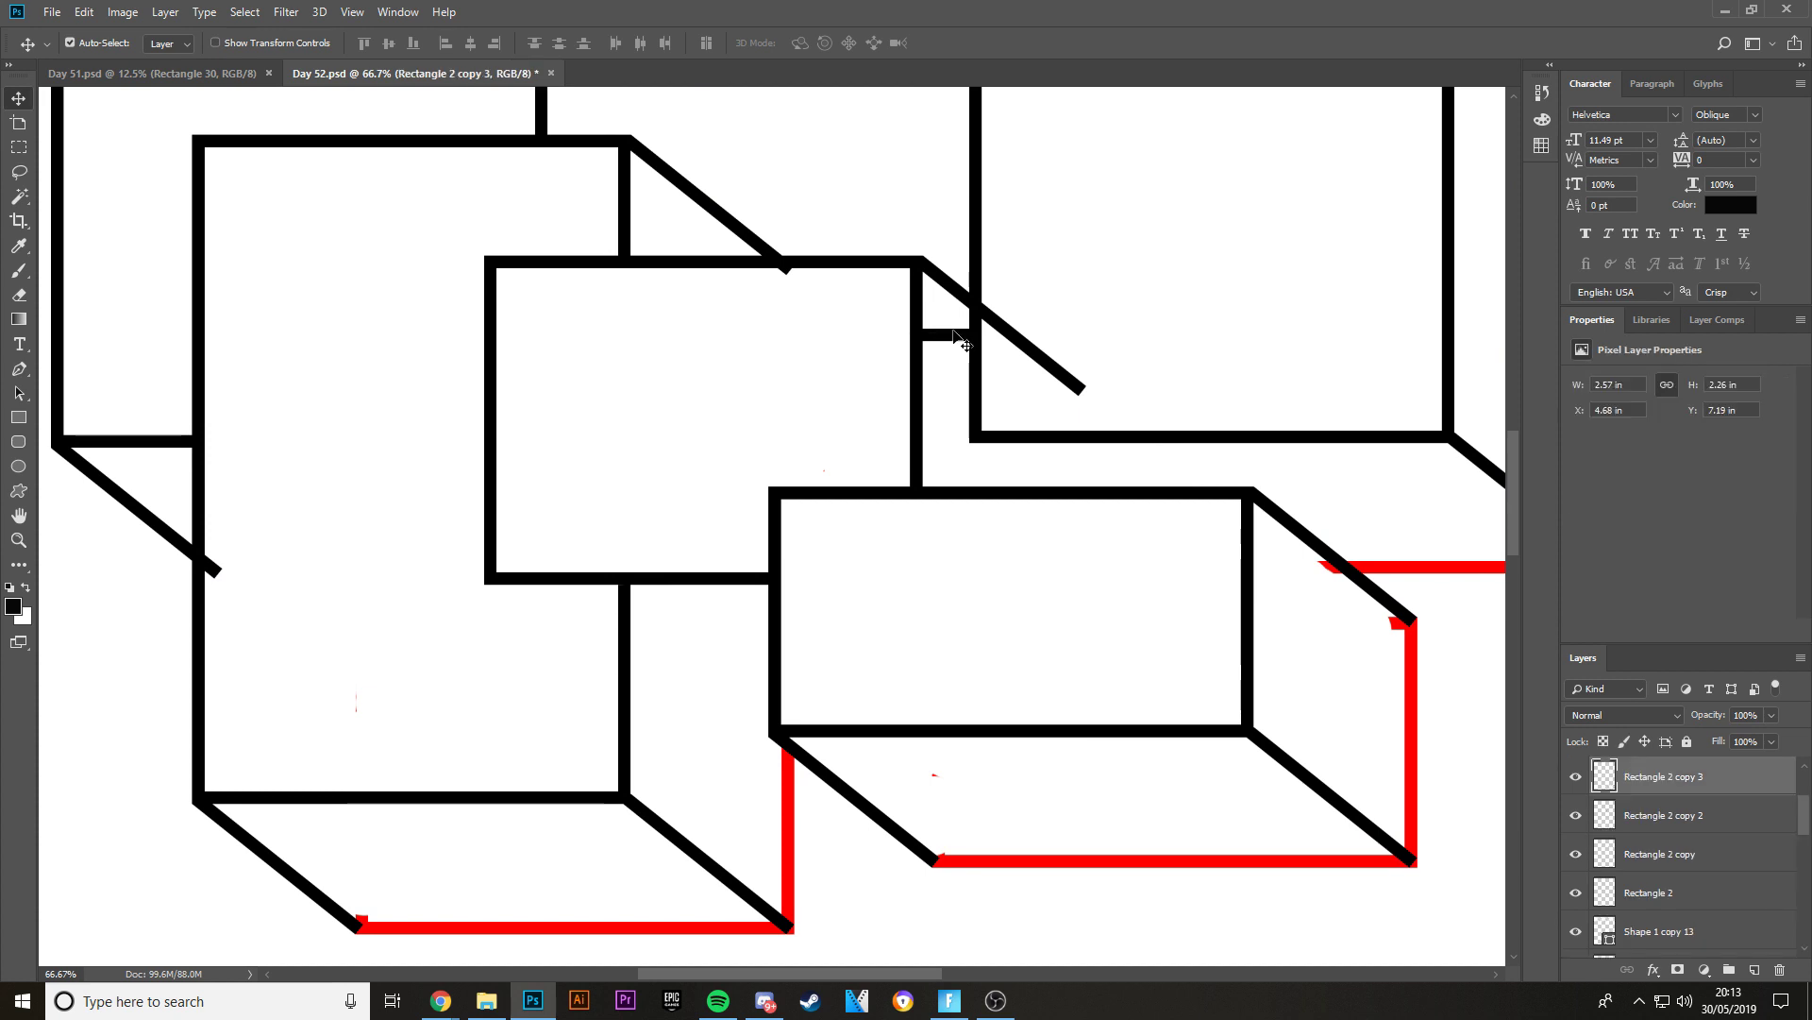
{"action": "left_click", "coordinate": [19, 294]}
{"action": "mouse_move", "coordinate": [878, 340]}
{"action": "left_mouse_down"}
{"action": "mouse_move", "coordinate": [910, 356]}
{"action": "mouse_move", "coordinate": [983, 344]}
{"action": "left_mouse_up"}
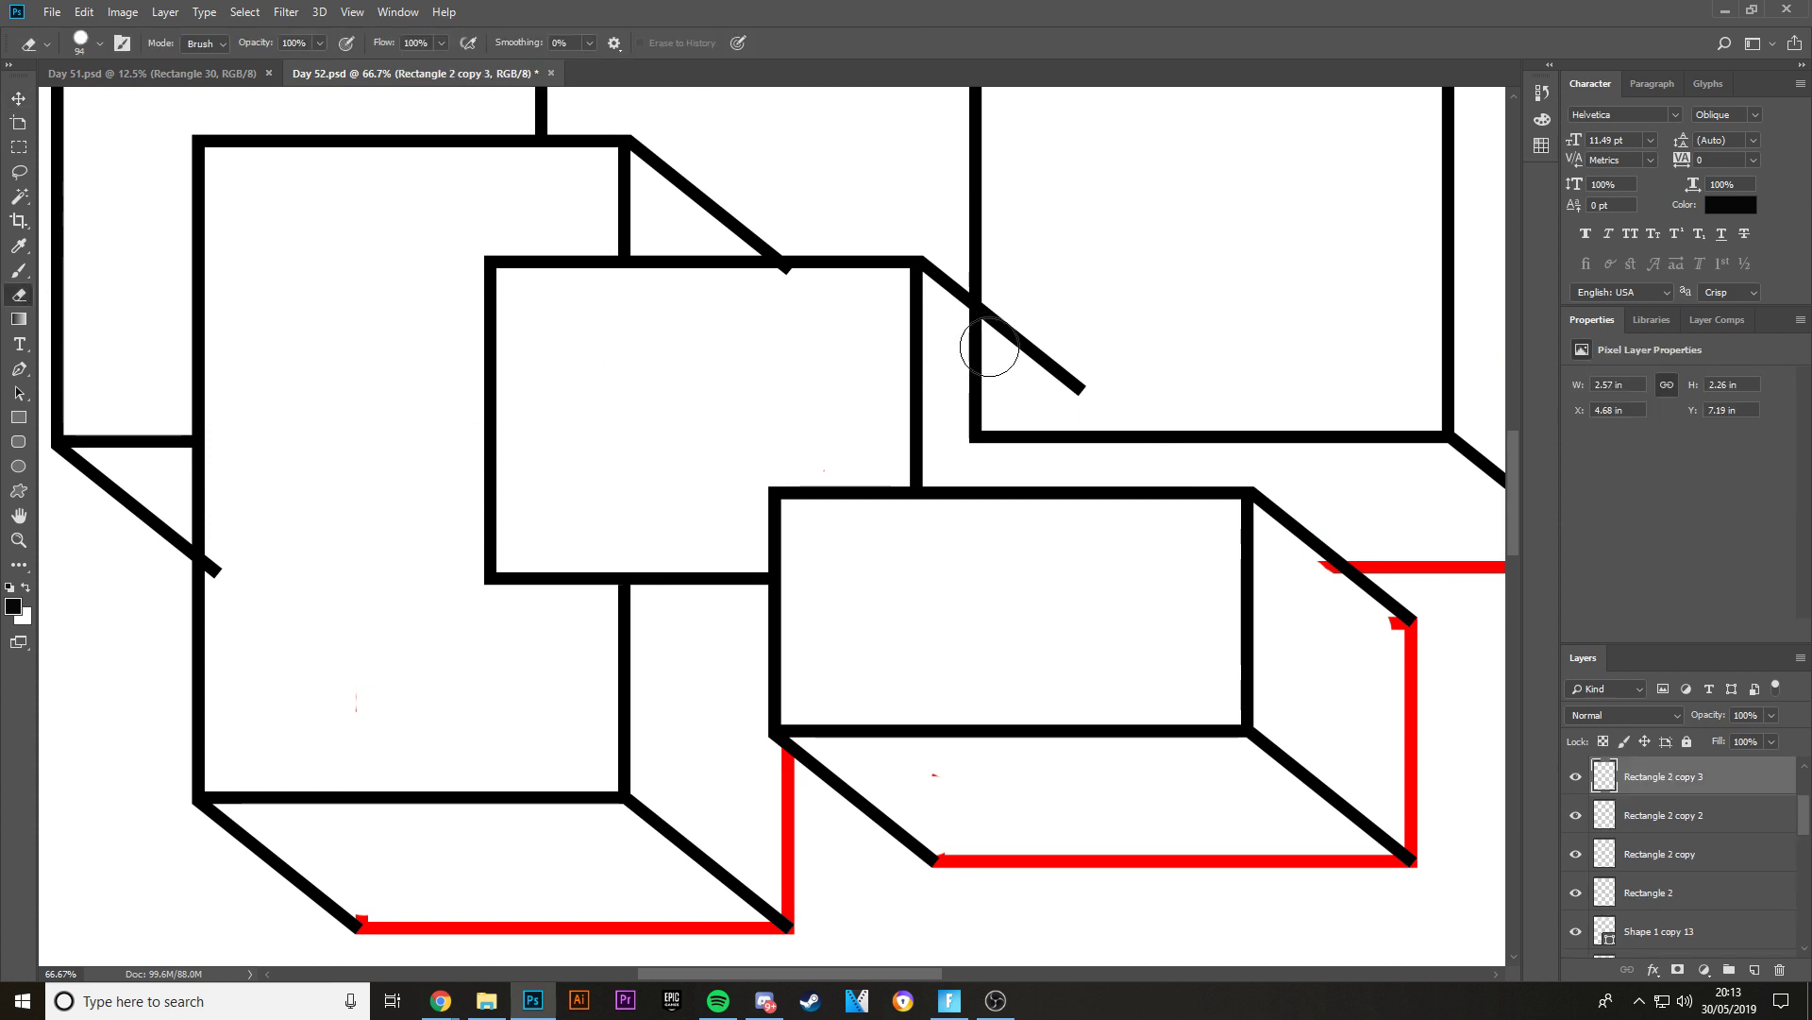
{"action": "key", "text": "ctrl+minus"}
{"action": "key", "text": "ctrl+minus"}
{"action": "key", "text": "ctrl+minus"}
{"action": "key", "text": "ctrl+minus"}
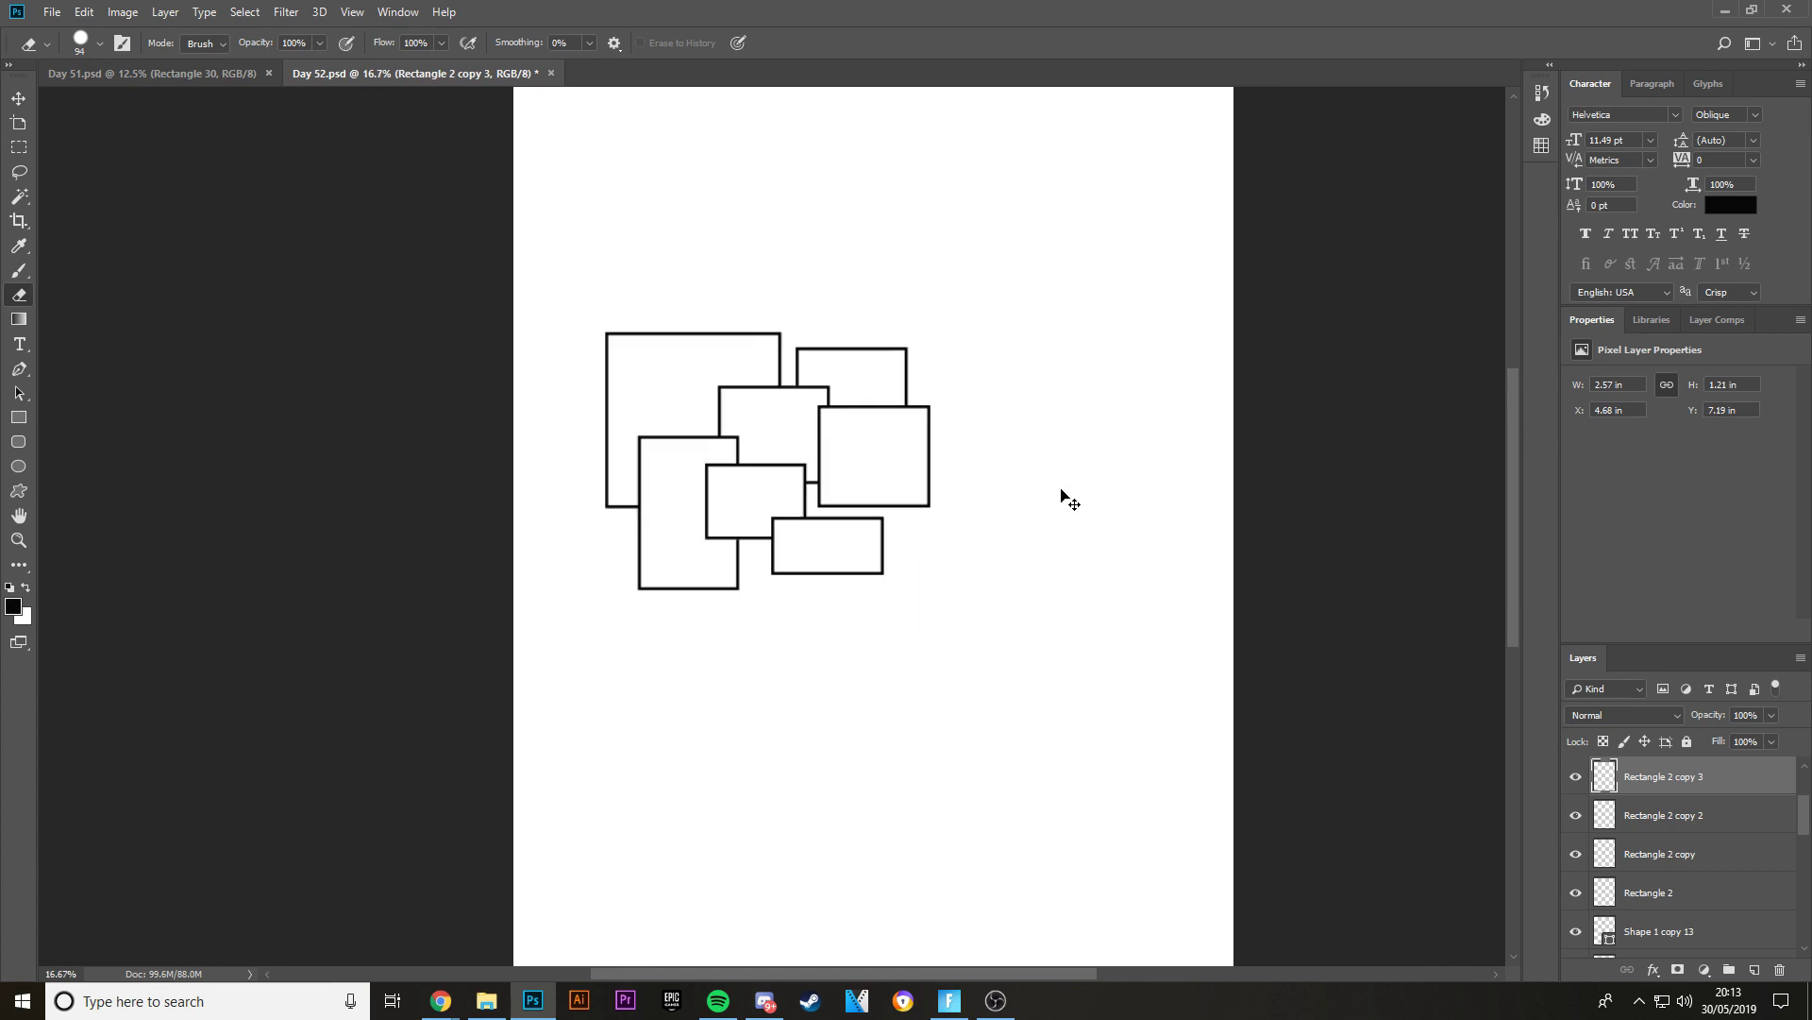
{"action": "key", "text": "ctrl+plus"}
{"action": "key", "text": "ctrl+plus"}
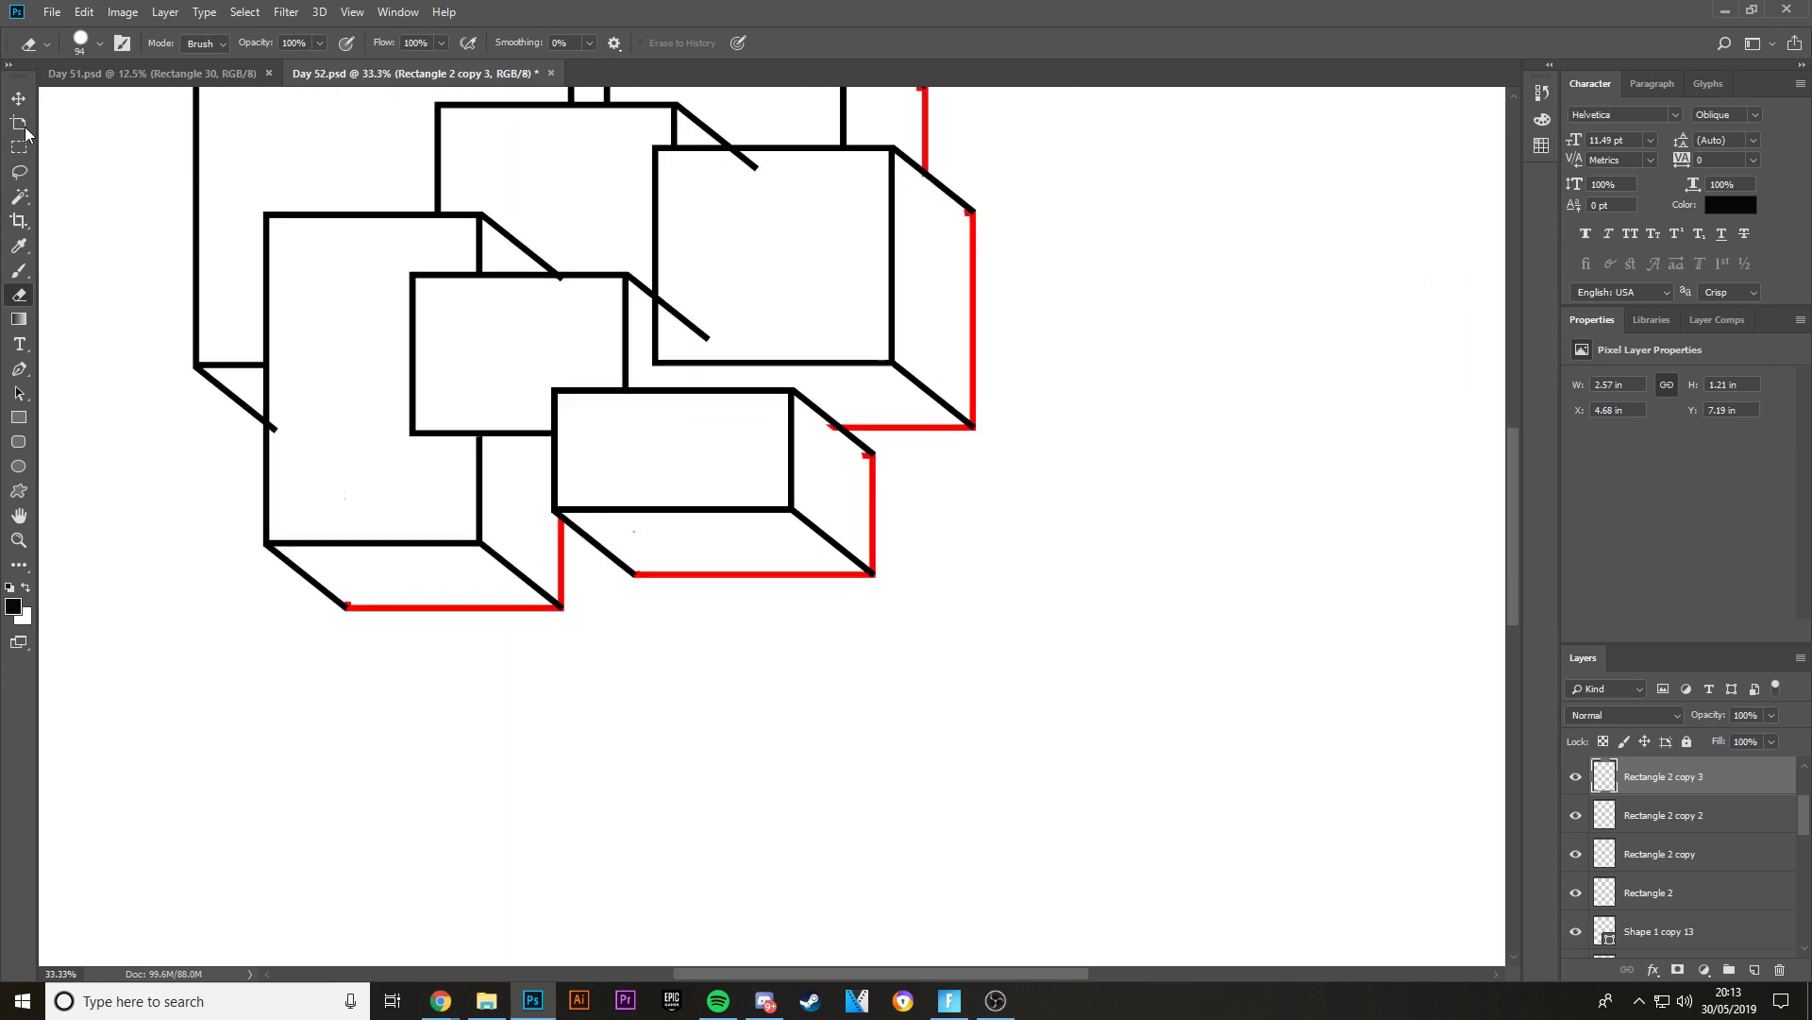
{"action": "left_click", "coordinate": [19, 99]}
- Give Bottom Laywr a Color Overlay in black sampled from the artwork
{"action": "left_click", "coordinate": [944, 300]}
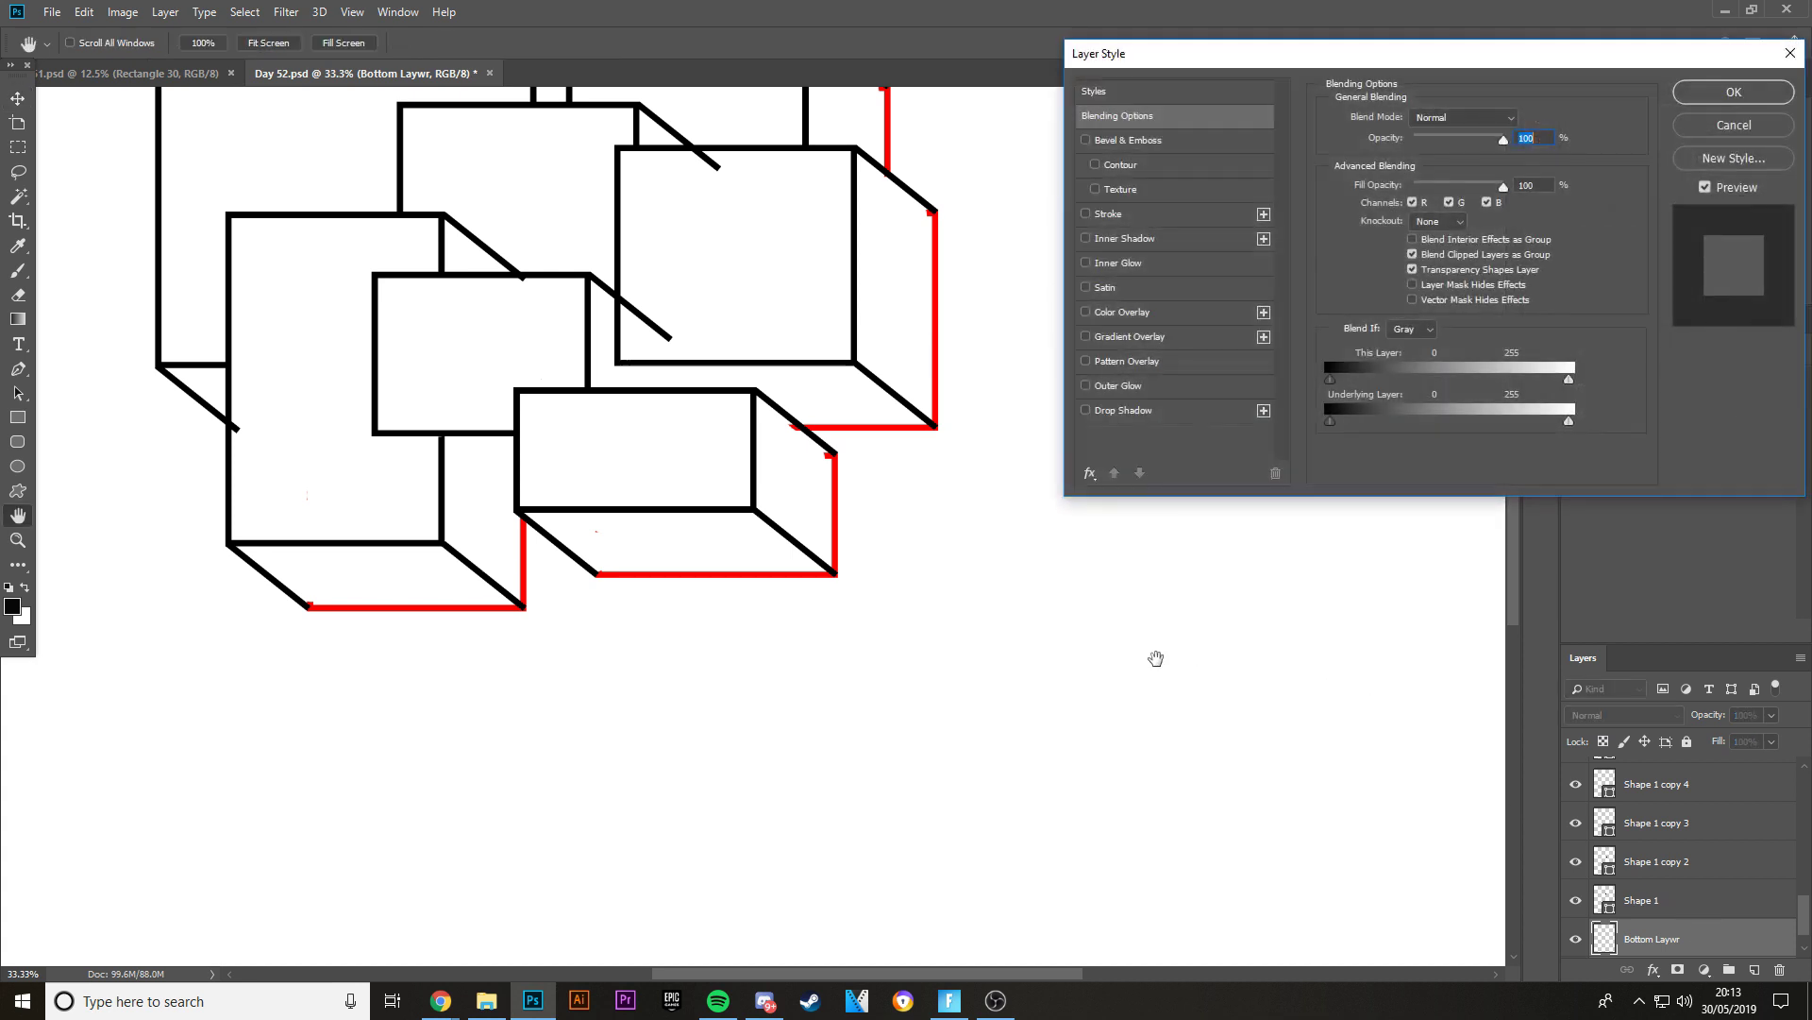
{"action": "left_click", "coordinate": [1115, 314]}
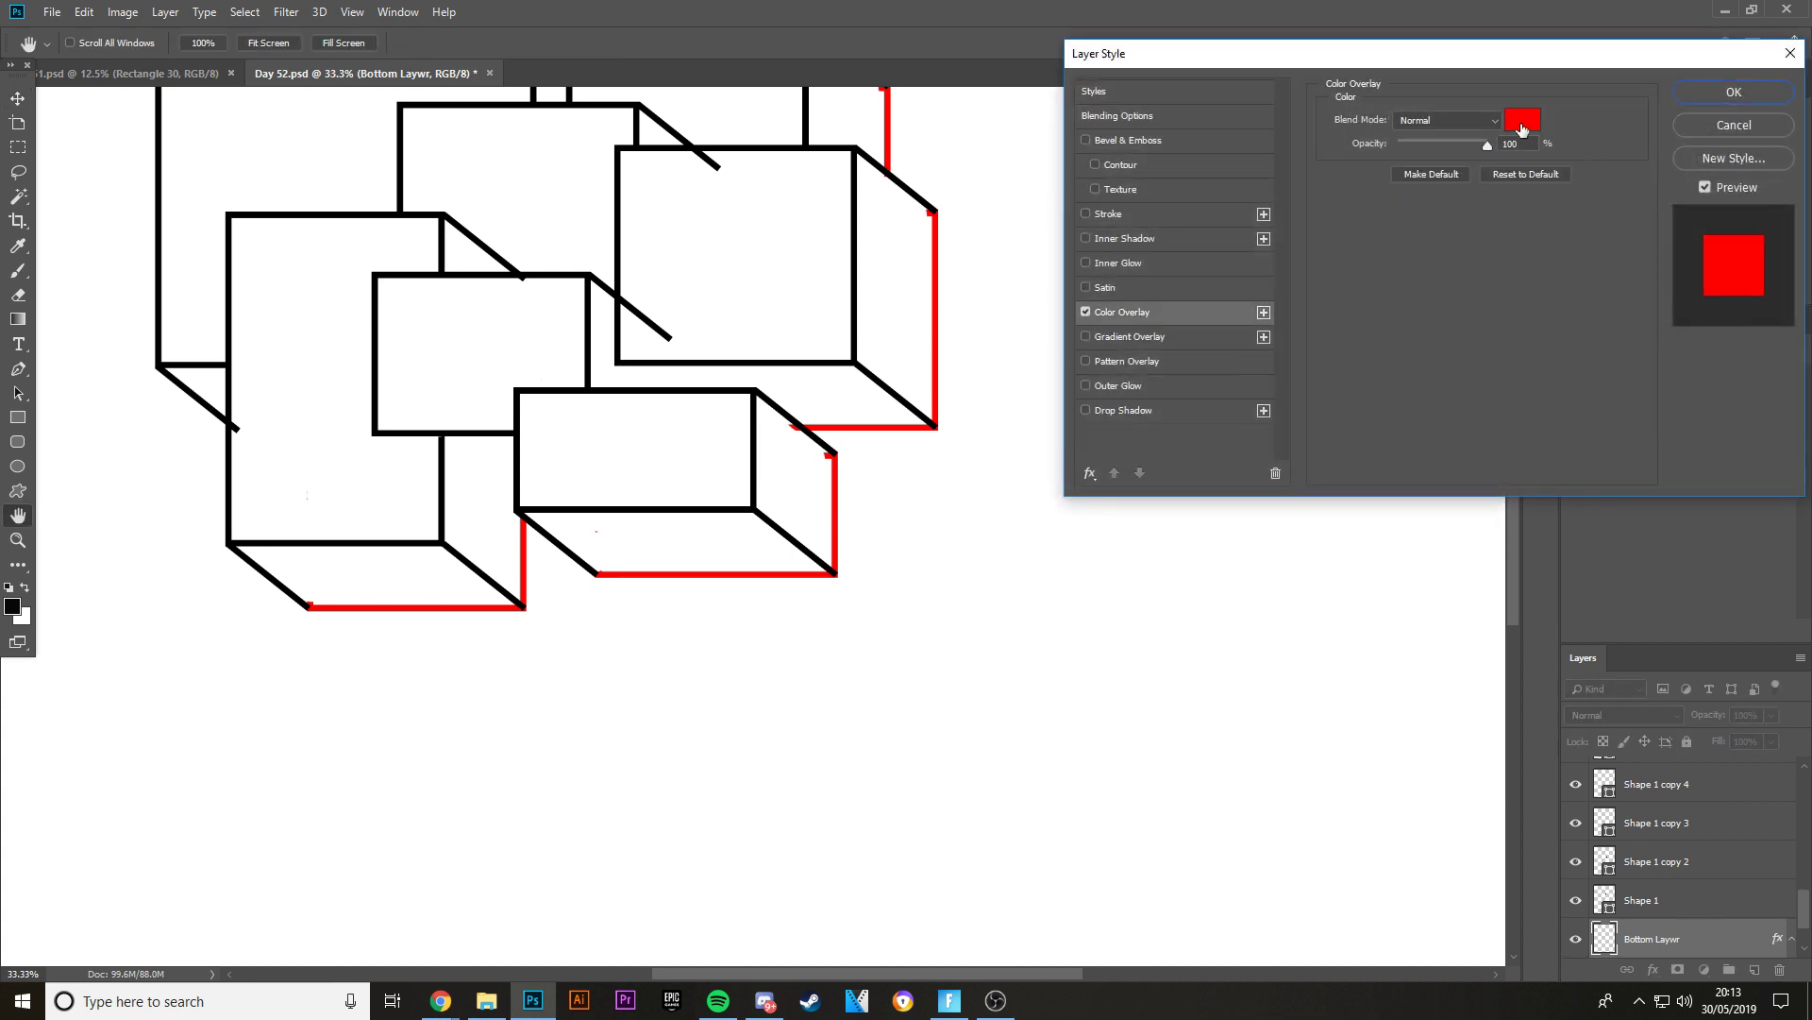
{"action": "left_click", "coordinate": [1522, 119]}
{"action": "left_click", "coordinate": [856, 253]}
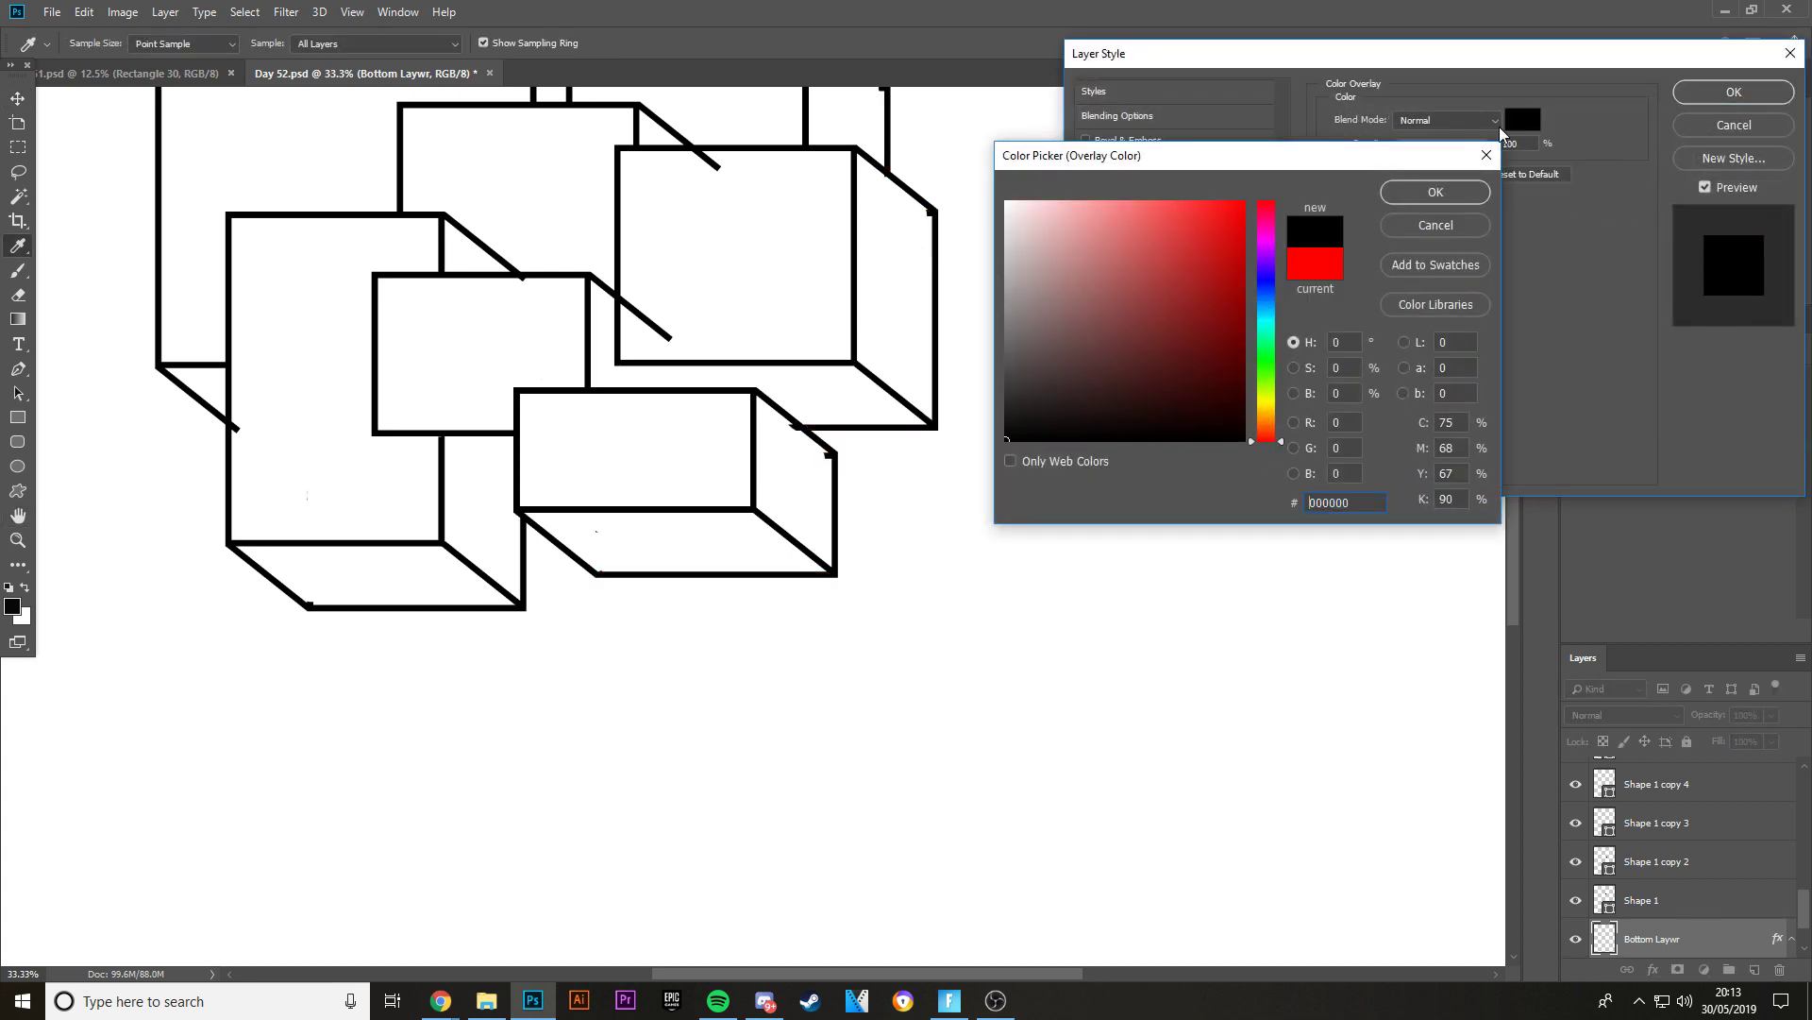
{"action": "left_click", "coordinate": [1435, 191]}
{"action": "left_click", "coordinate": [1735, 93]}
- At 200% zoom, marquee-select the area around a black notch and delete it
{"action": "key", "text": "ctrl+plus"}
{"action": "key", "text": "ctrl+plus"}
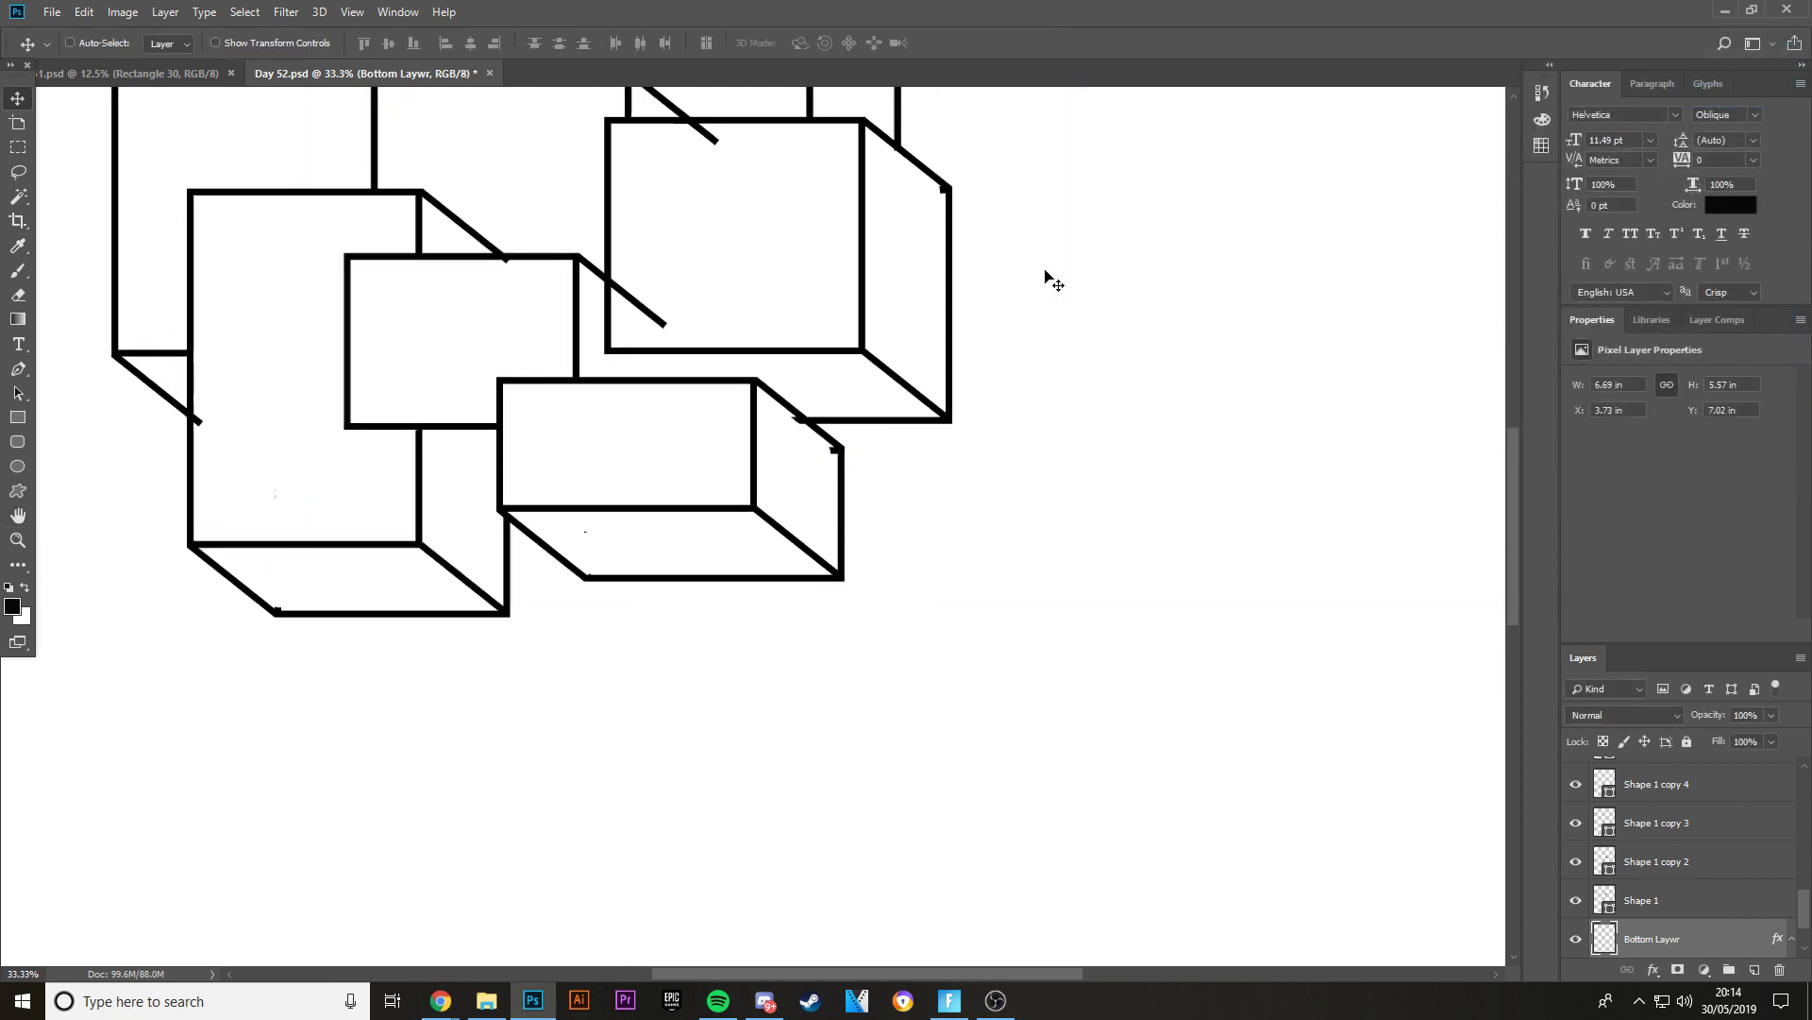
{"action": "key", "text": "ctrl+plus"}
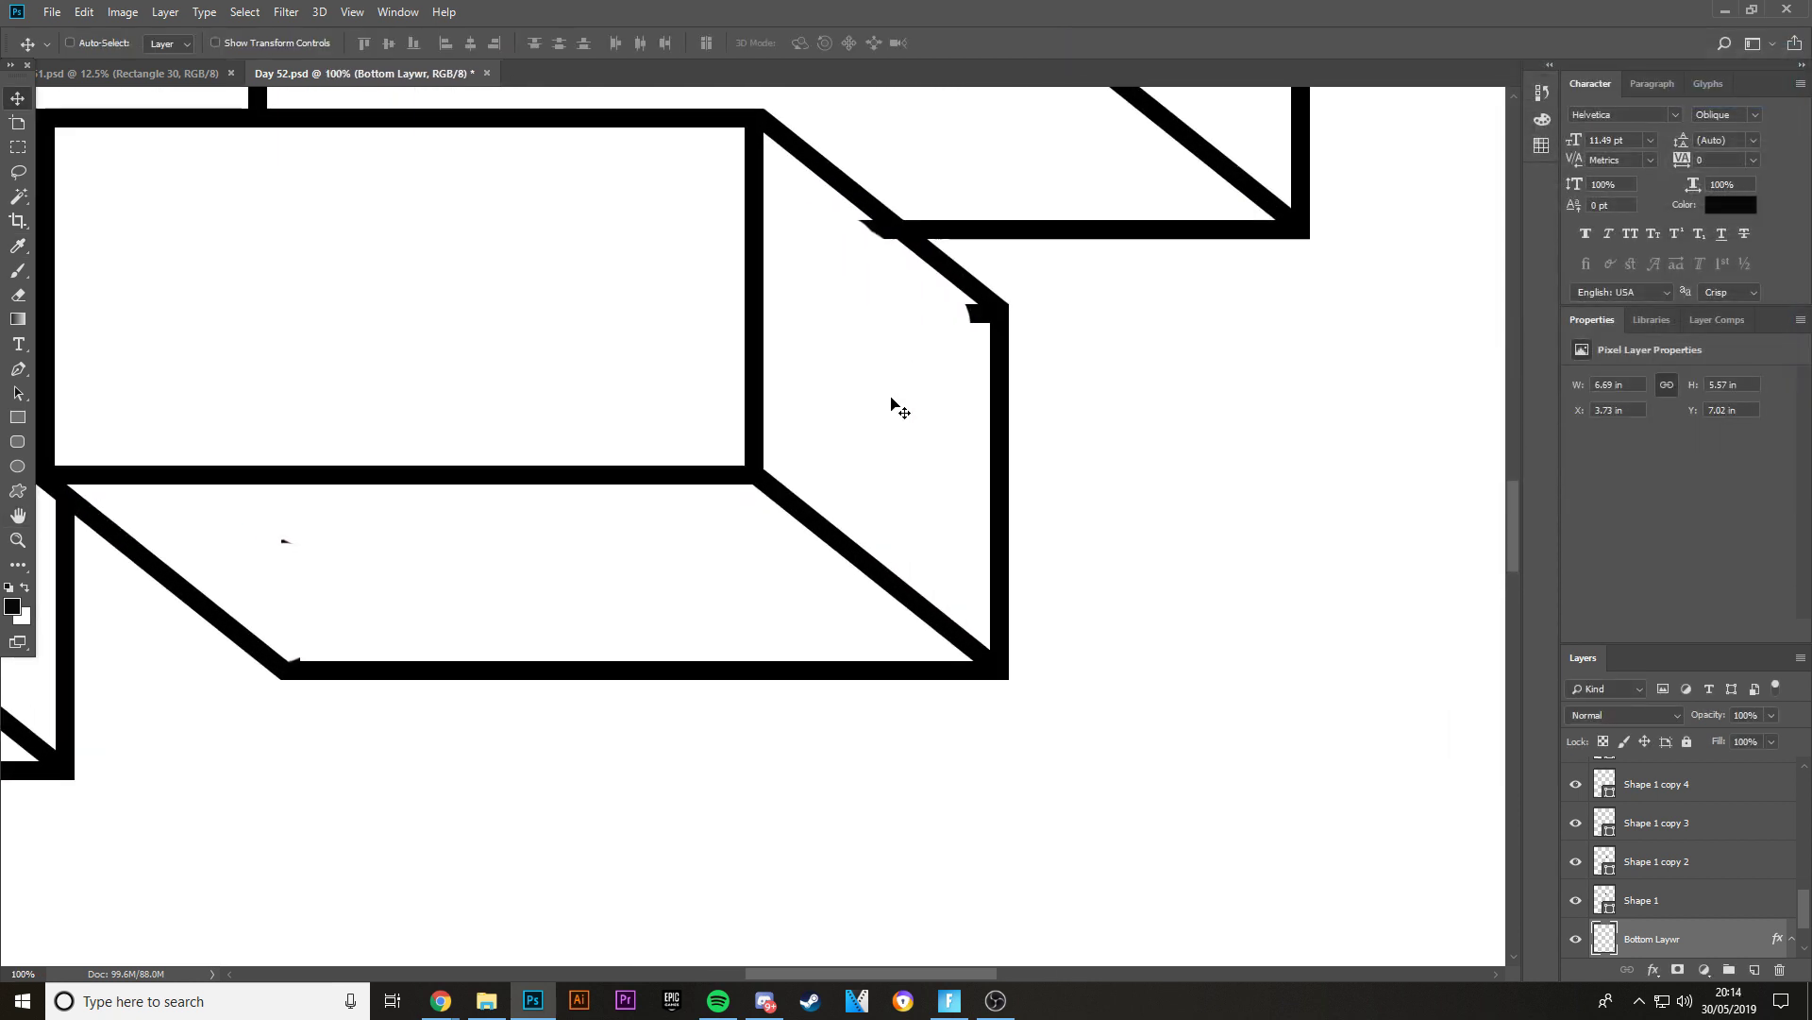
{"action": "left_click", "coordinate": [16, 145]}
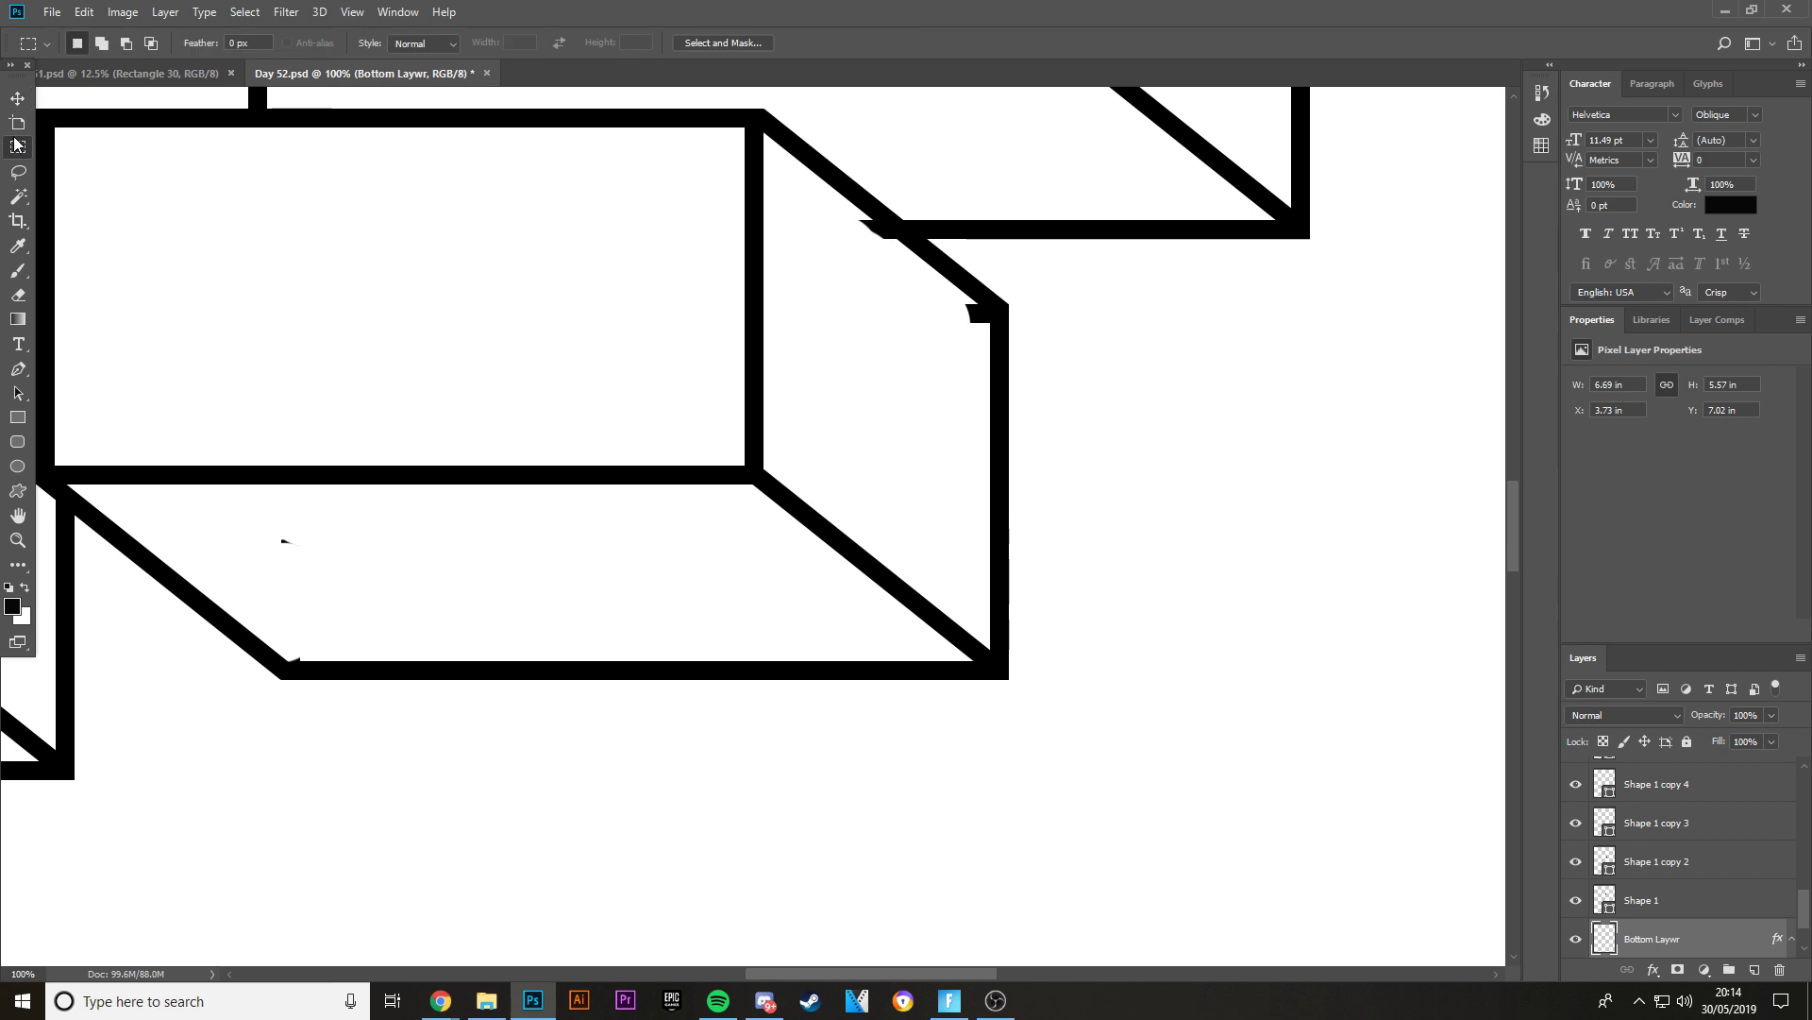
{"action": "left_click_drag", "start_coordinate": [148, 490], "coordinate": [347, 659]}
{"action": "key", "text": "ctrl+plus"}
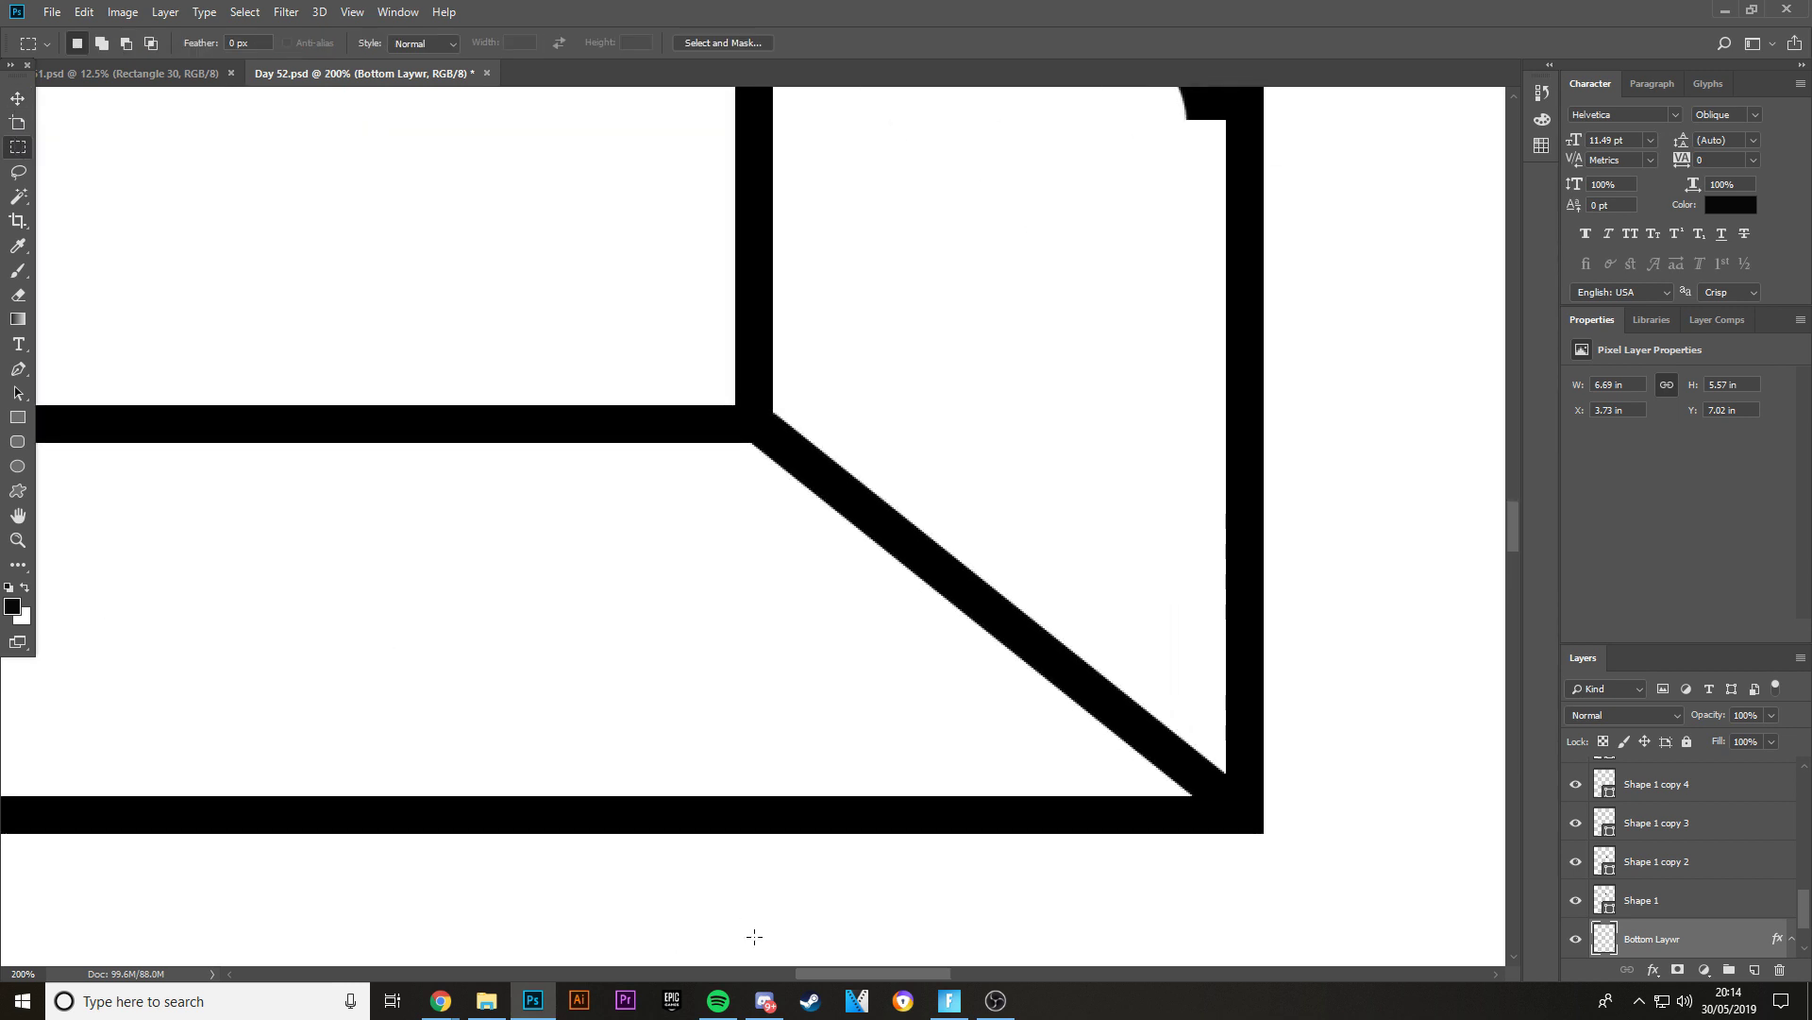
{"action": "left_click_drag", "start_coordinate": [798, 971], "coordinate": [752, 970]}
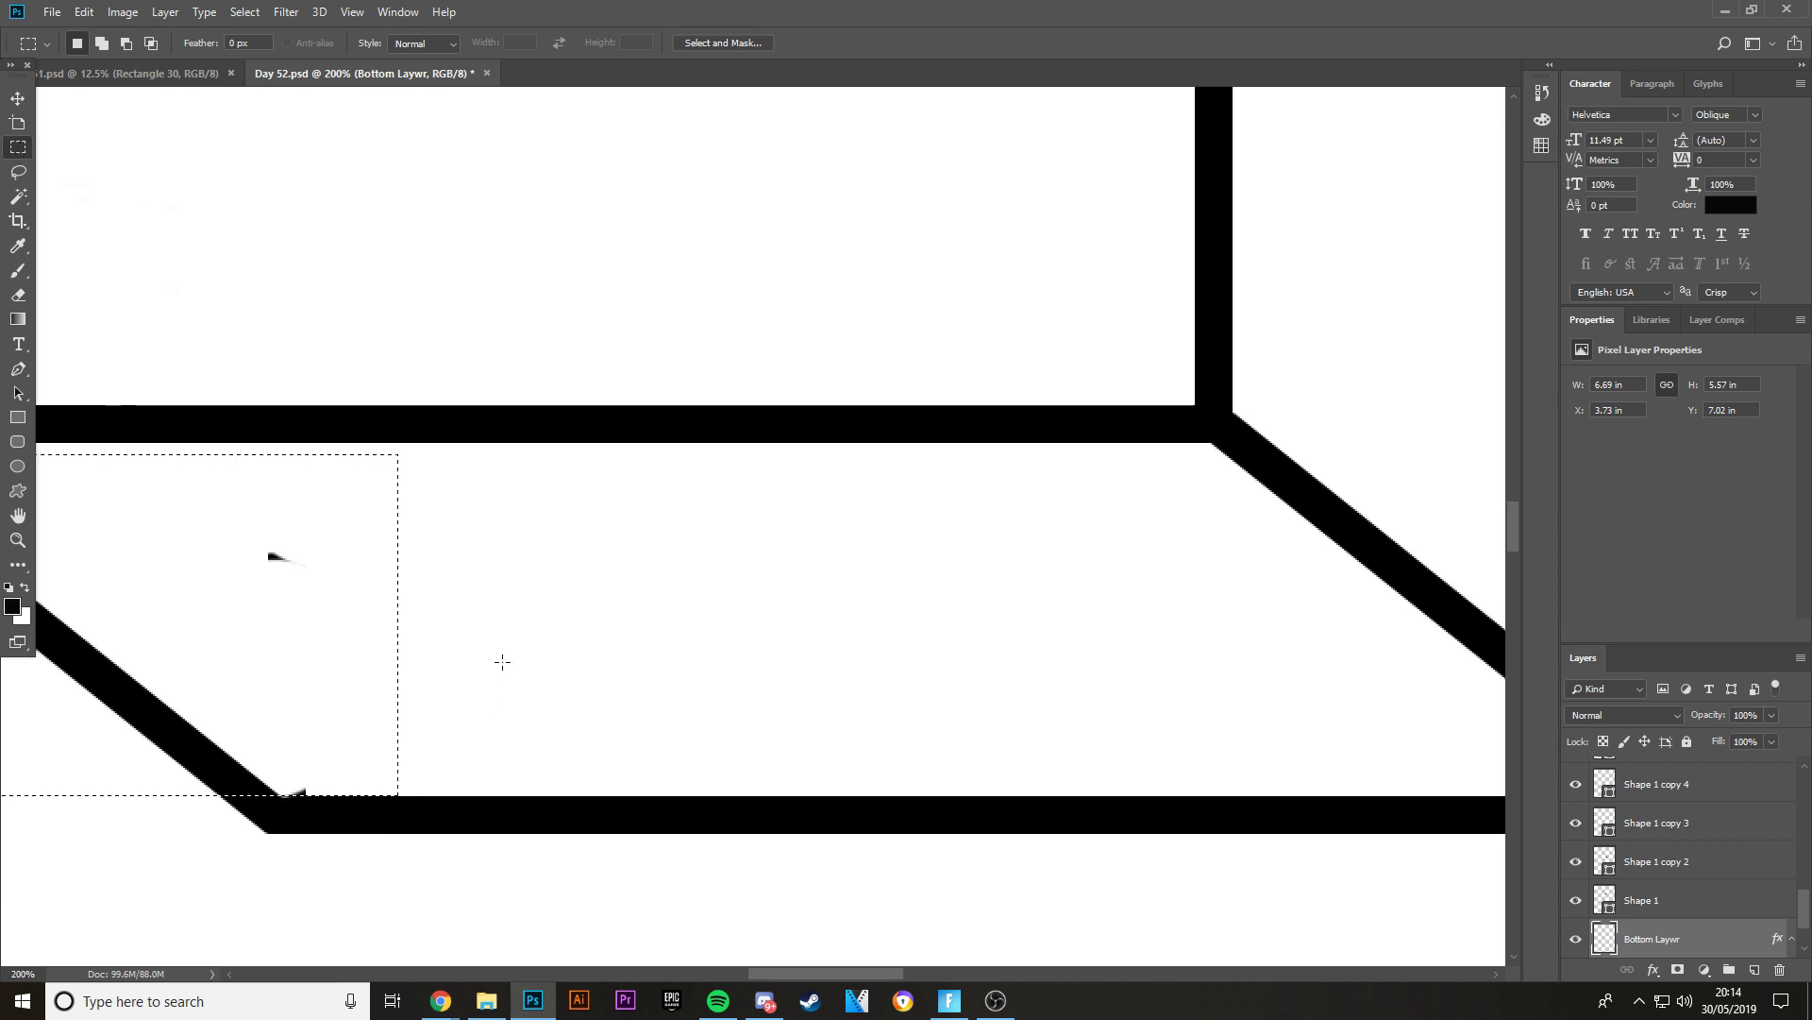
{"action": "scroll", "coordinate": [866, 668], "scroll_direction": "up", "scroll_amount": 3}
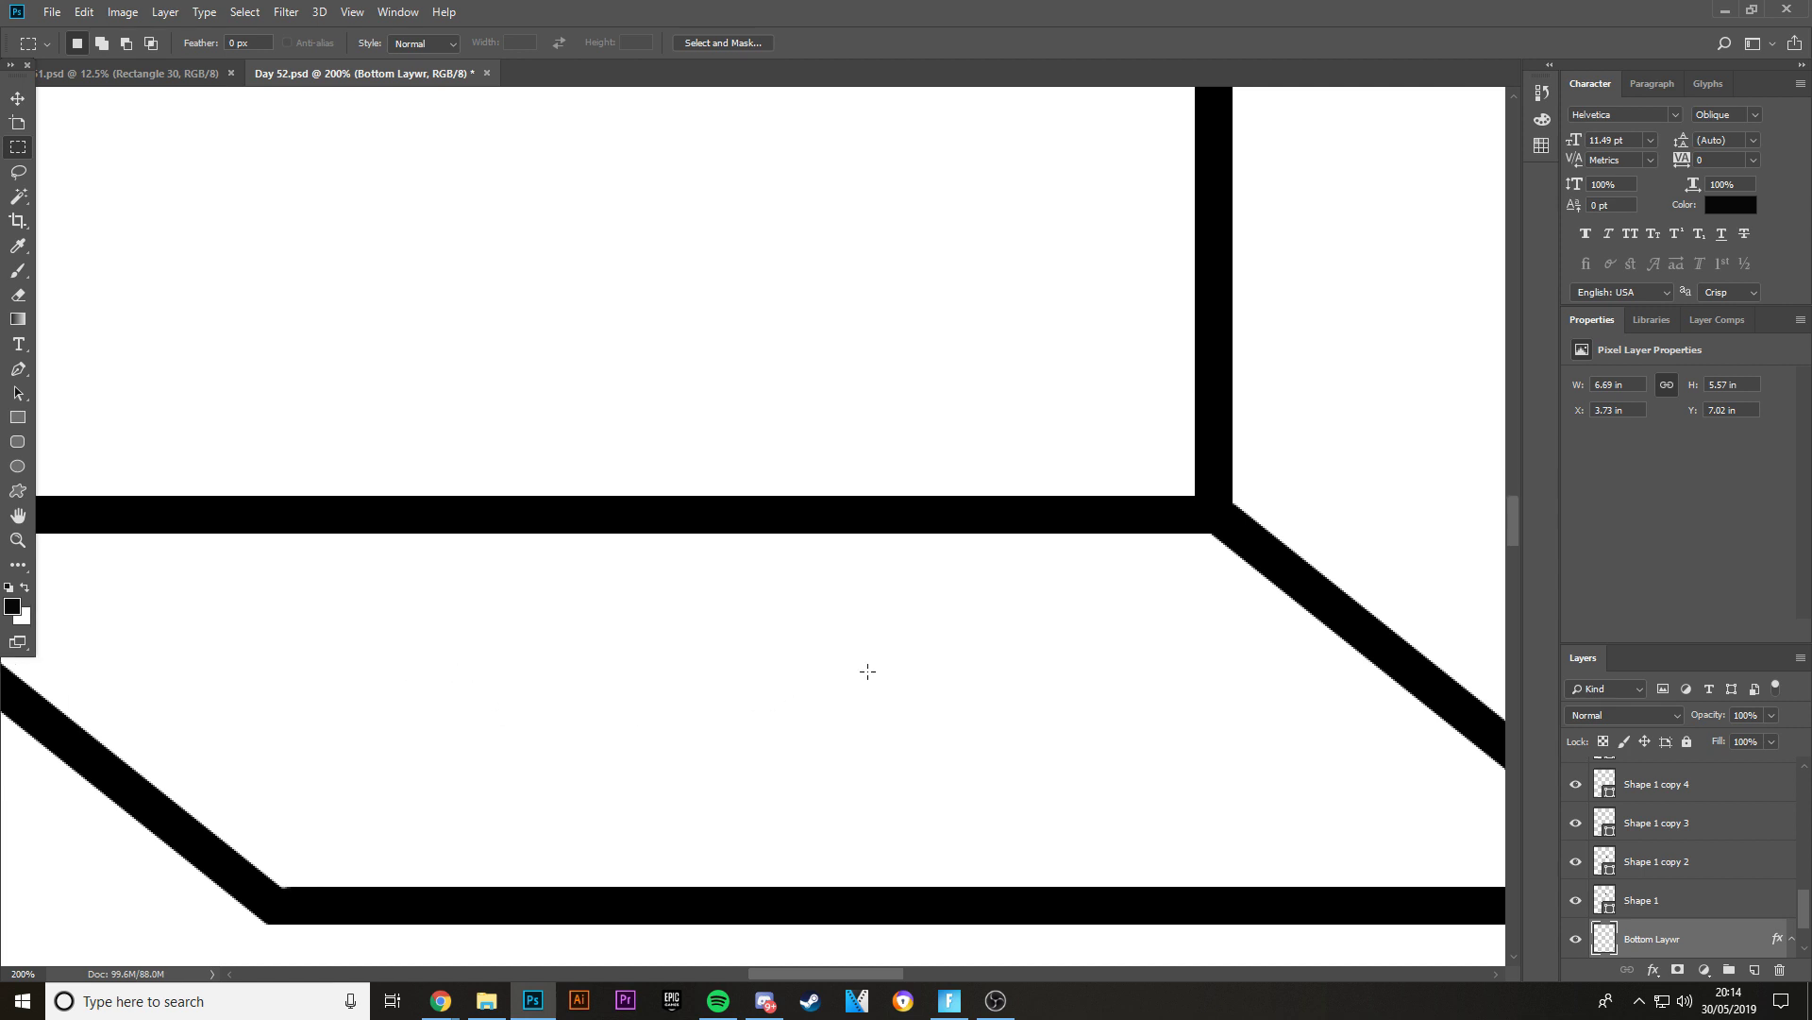
{"action": "scroll", "coordinate": [925, 846], "scroll_direction": "right", "scroll_amount": 8}
{"action": "scroll", "coordinate": [925, 846], "scroll_direction": "up", "scroll_amount": 3}
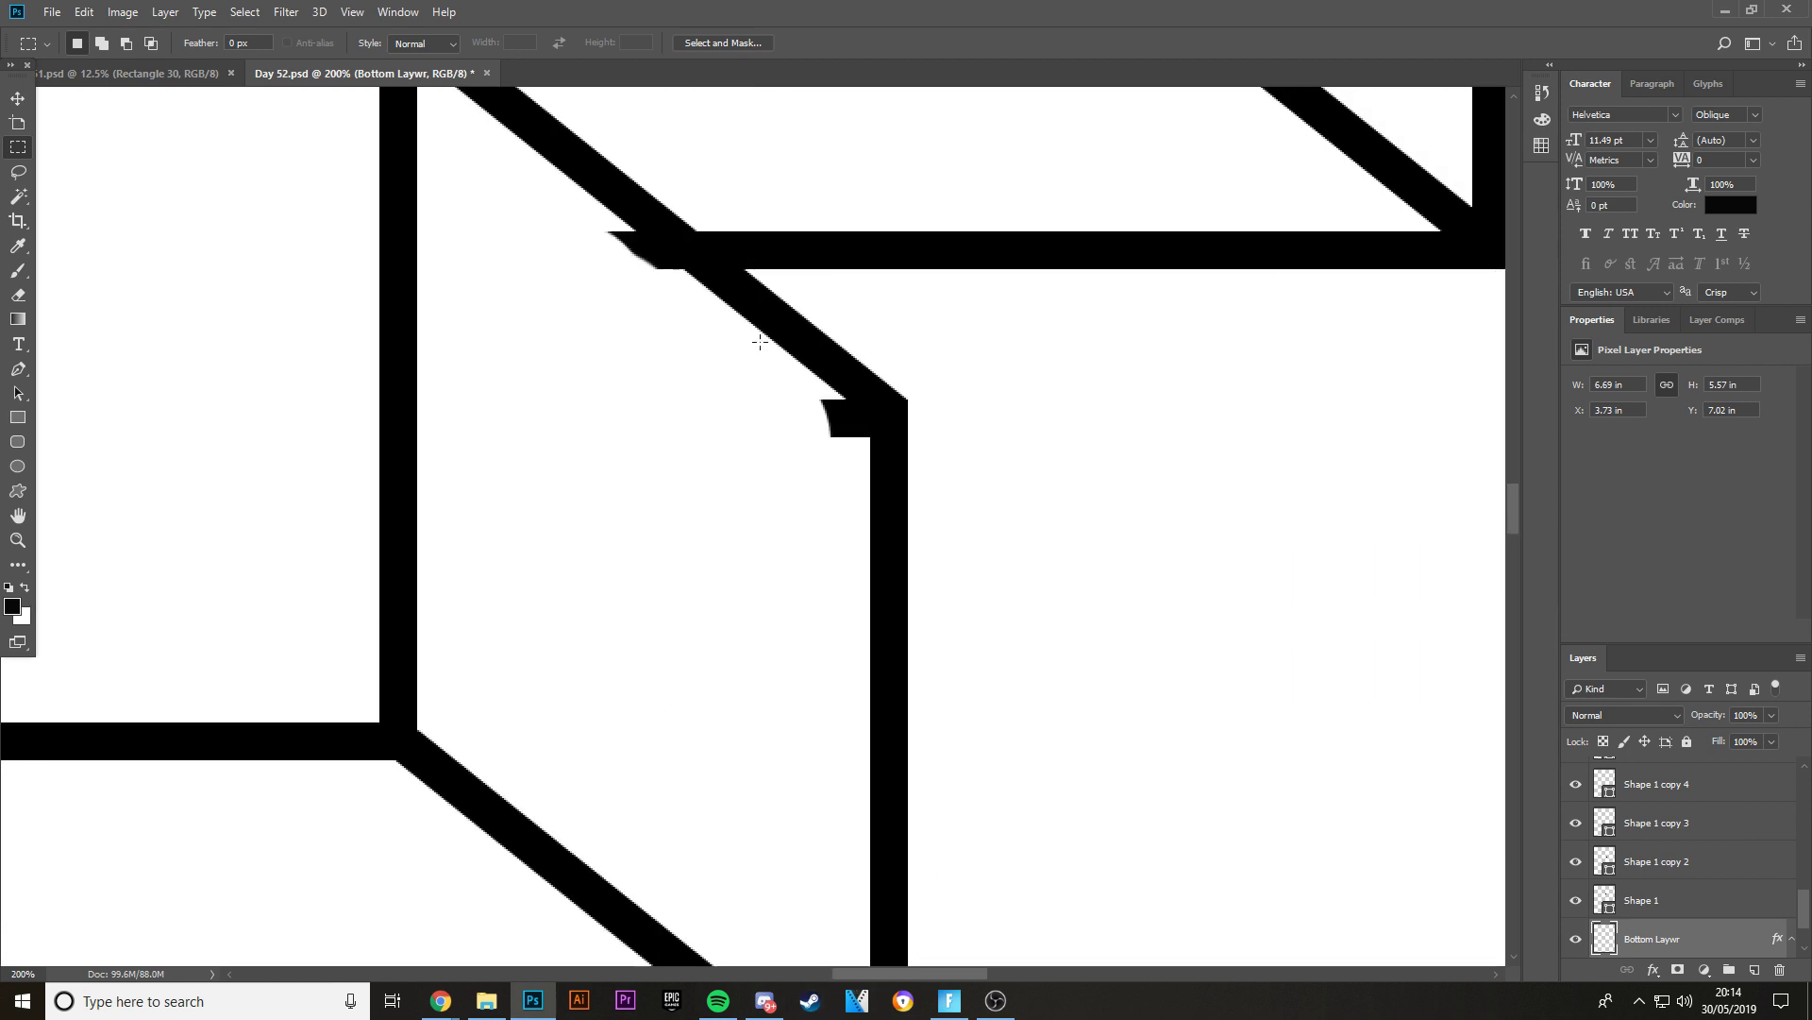
{"action": "left_click_drag", "start_coordinate": [759, 315], "coordinate": [872, 530]}
{"action": "left_click", "coordinate": [872, 530]}
{"action": "key", "text": "Delete"}
{"action": "key", "text": "ctrl+d"}
- Erase the jagged black notches under the diagonal edges
{"action": "left_click", "coordinate": [18, 294]}
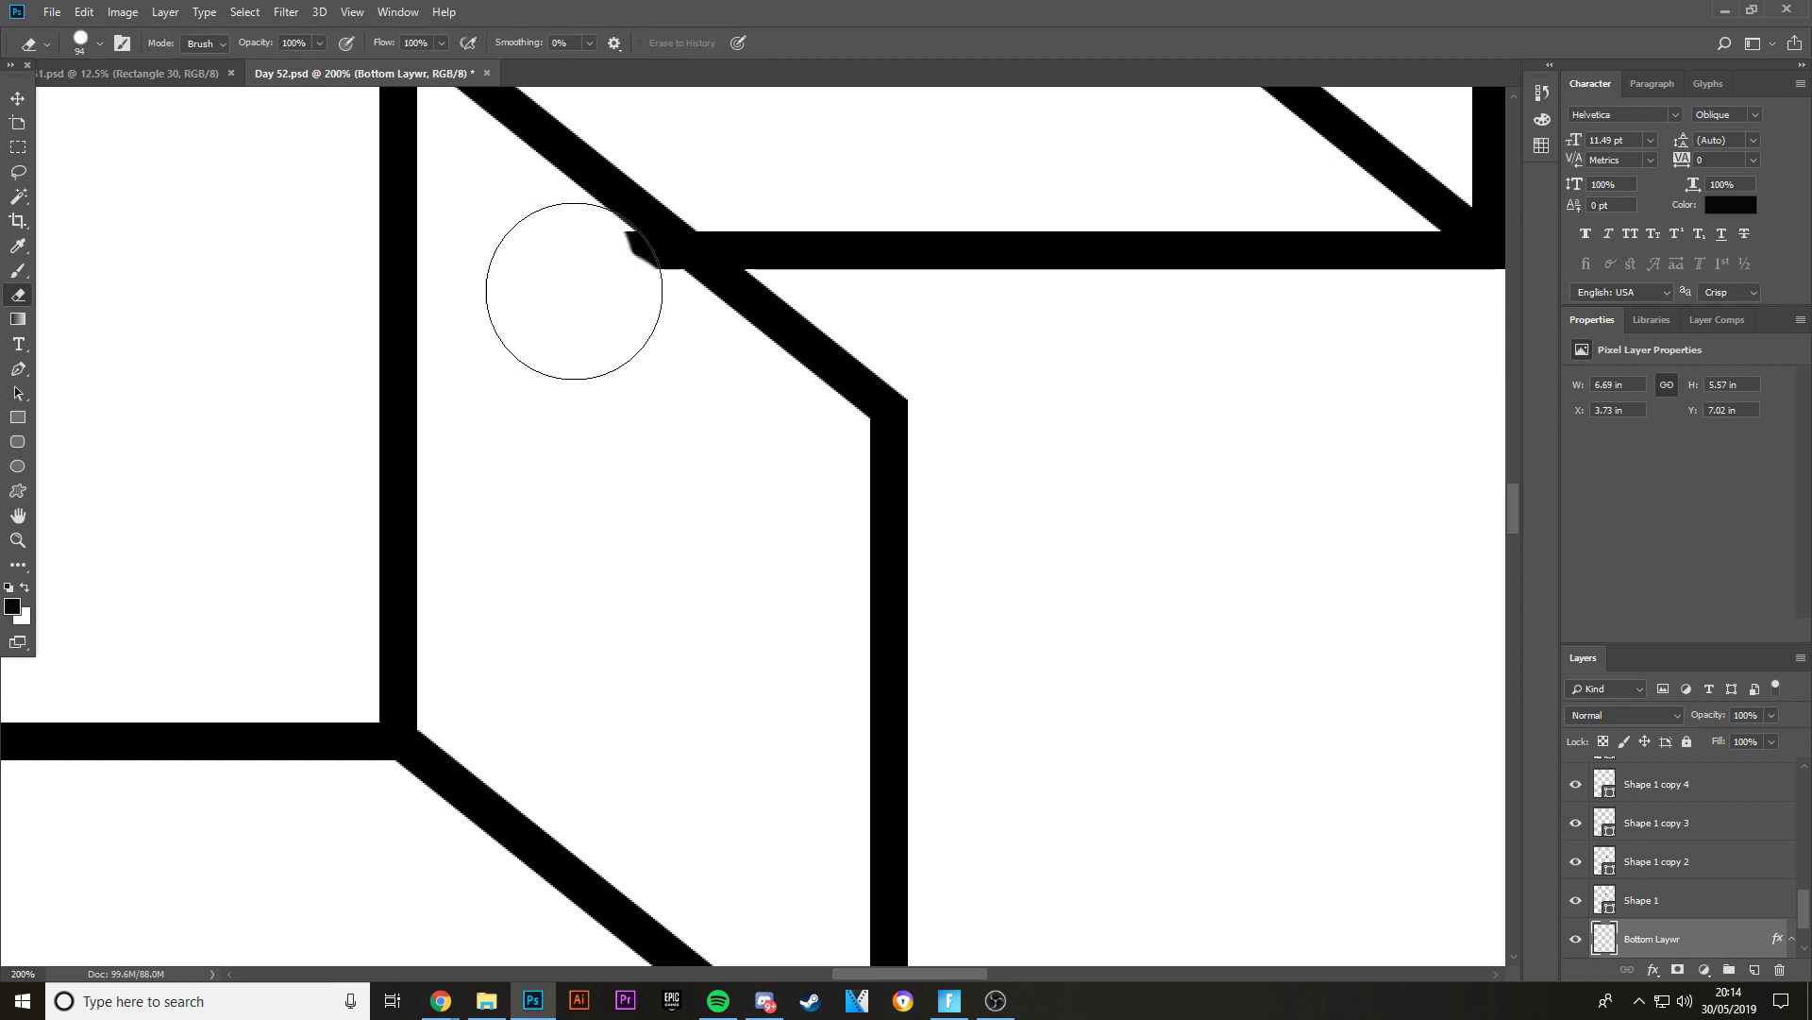
{"action": "mouse_move", "coordinate": [570, 290]}
{"action": "left_mouse_down"}
{"action": "mouse_move", "coordinate": [615, 339]}
{"action": "mouse_move", "coordinate": [583, 290]}
{"action": "left_mouse_up"}
{"action": "scroll", "coordinate": [755, 472], "scroll_direction": "up", "scroll_amount": 3}
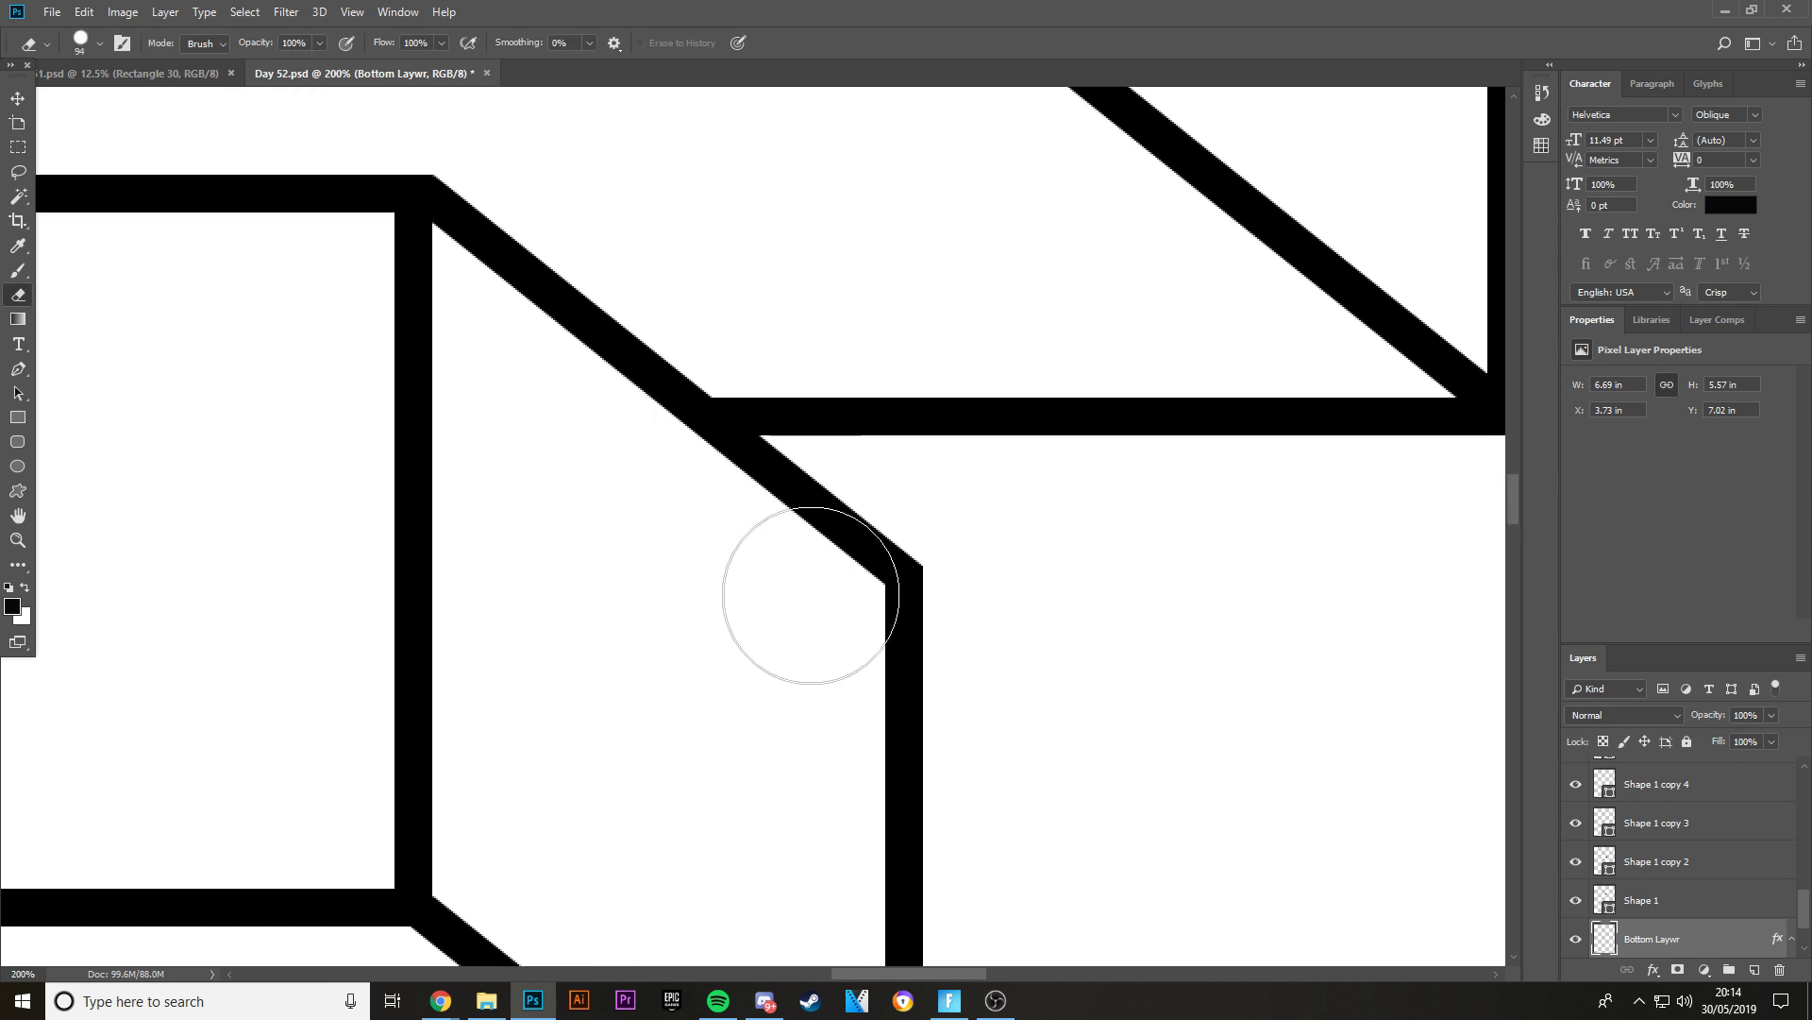
{"action": "left_click_drag", "start_coordinate": [891, 967], "coordinate": [933, 970]}
{"action": "scroll", "coordinate": [944, 604], "scroll_direction": "up", "scroll_amount": 8}
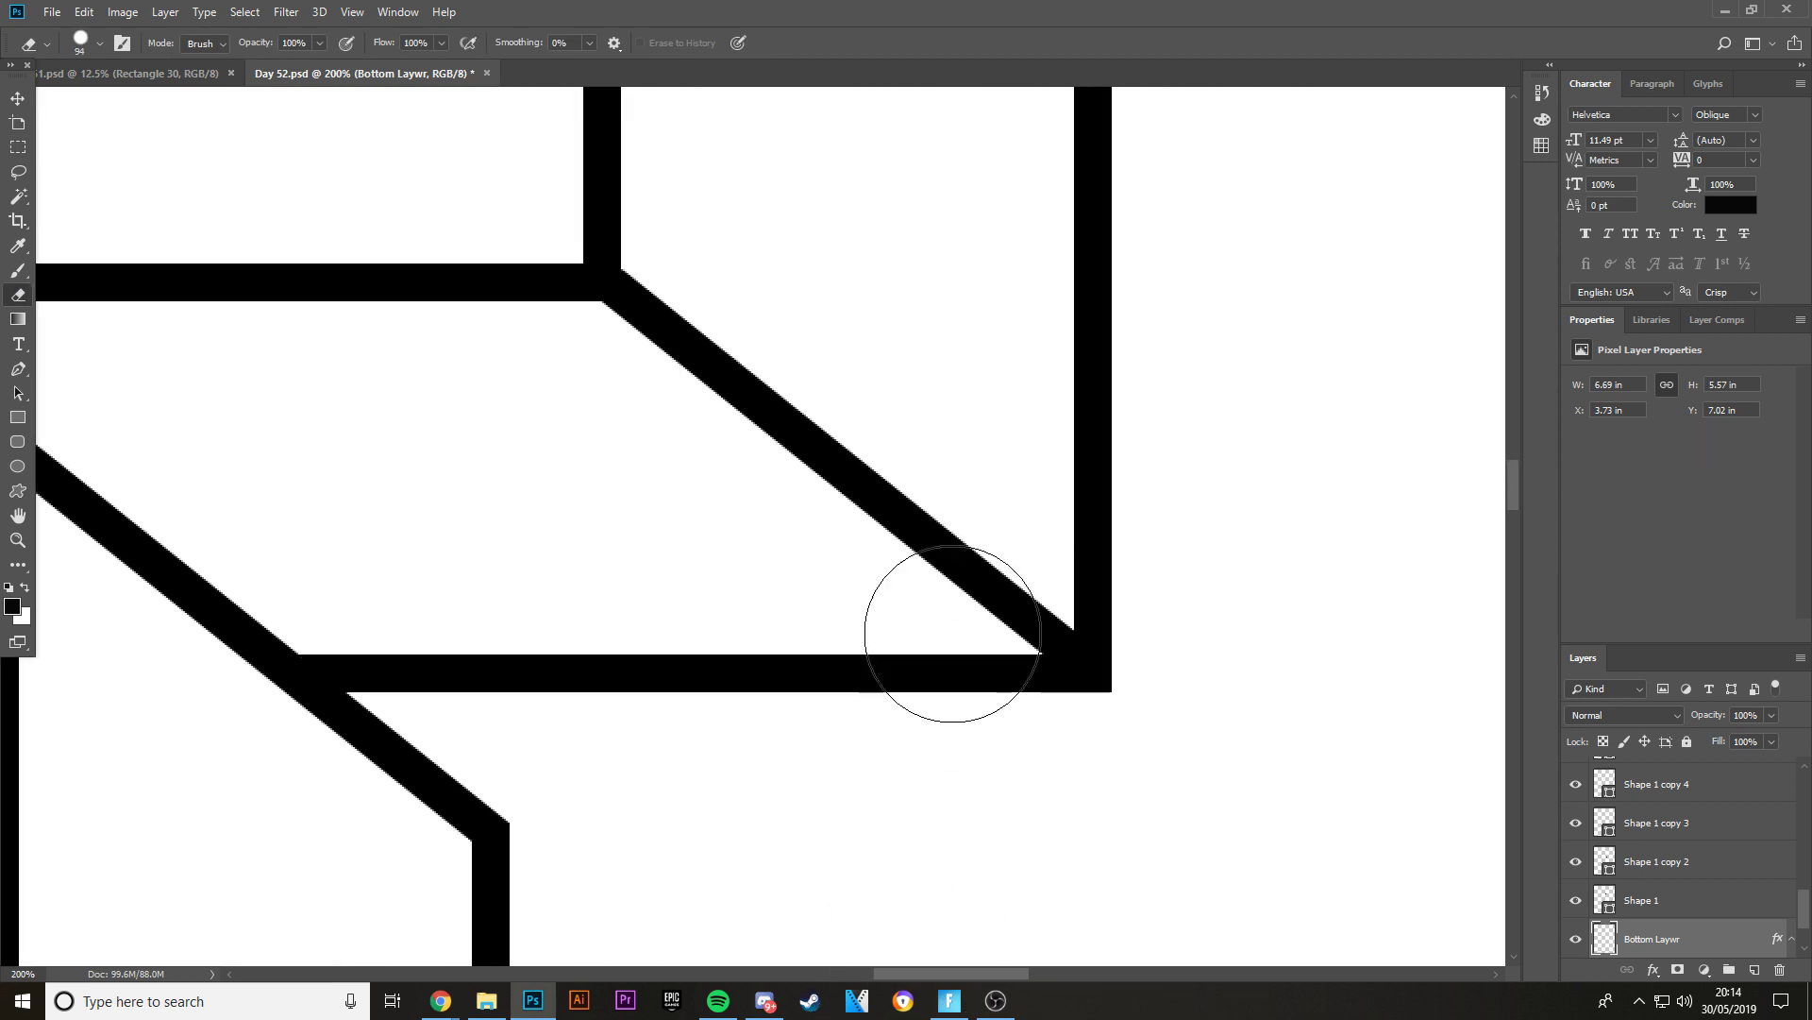
{"action": "scroll", "coordinate": [906, 528], "scroll_direction": "up", "scroll_amount": 8}
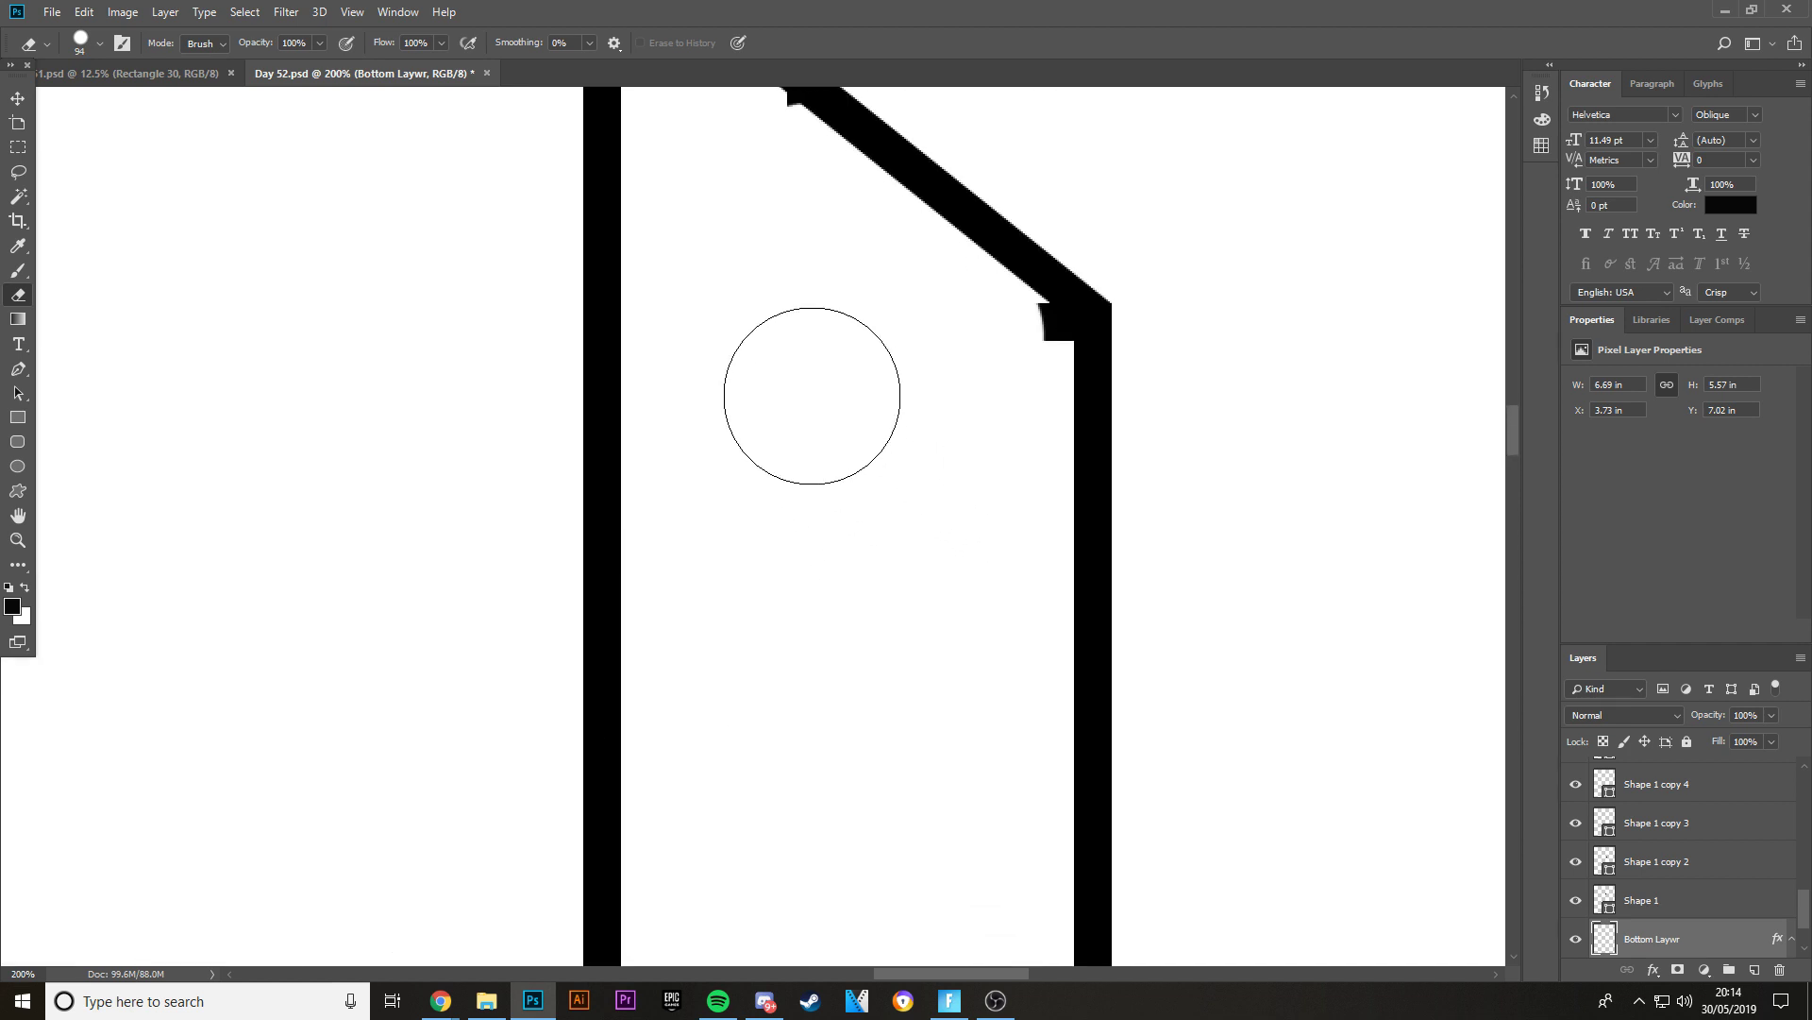
{"action": "left_click", "coordinate": [18, 147]}
{"action": "mouse_move", "coordinate": [924, 235]}
{"action": "left_mouse_down"}
{"action": "mouse_move", "coordinate": [1087, 389]}
{"action": "mouse_move", "coordinate": [1072, 400]}
{"action": "left_mouse_up"}
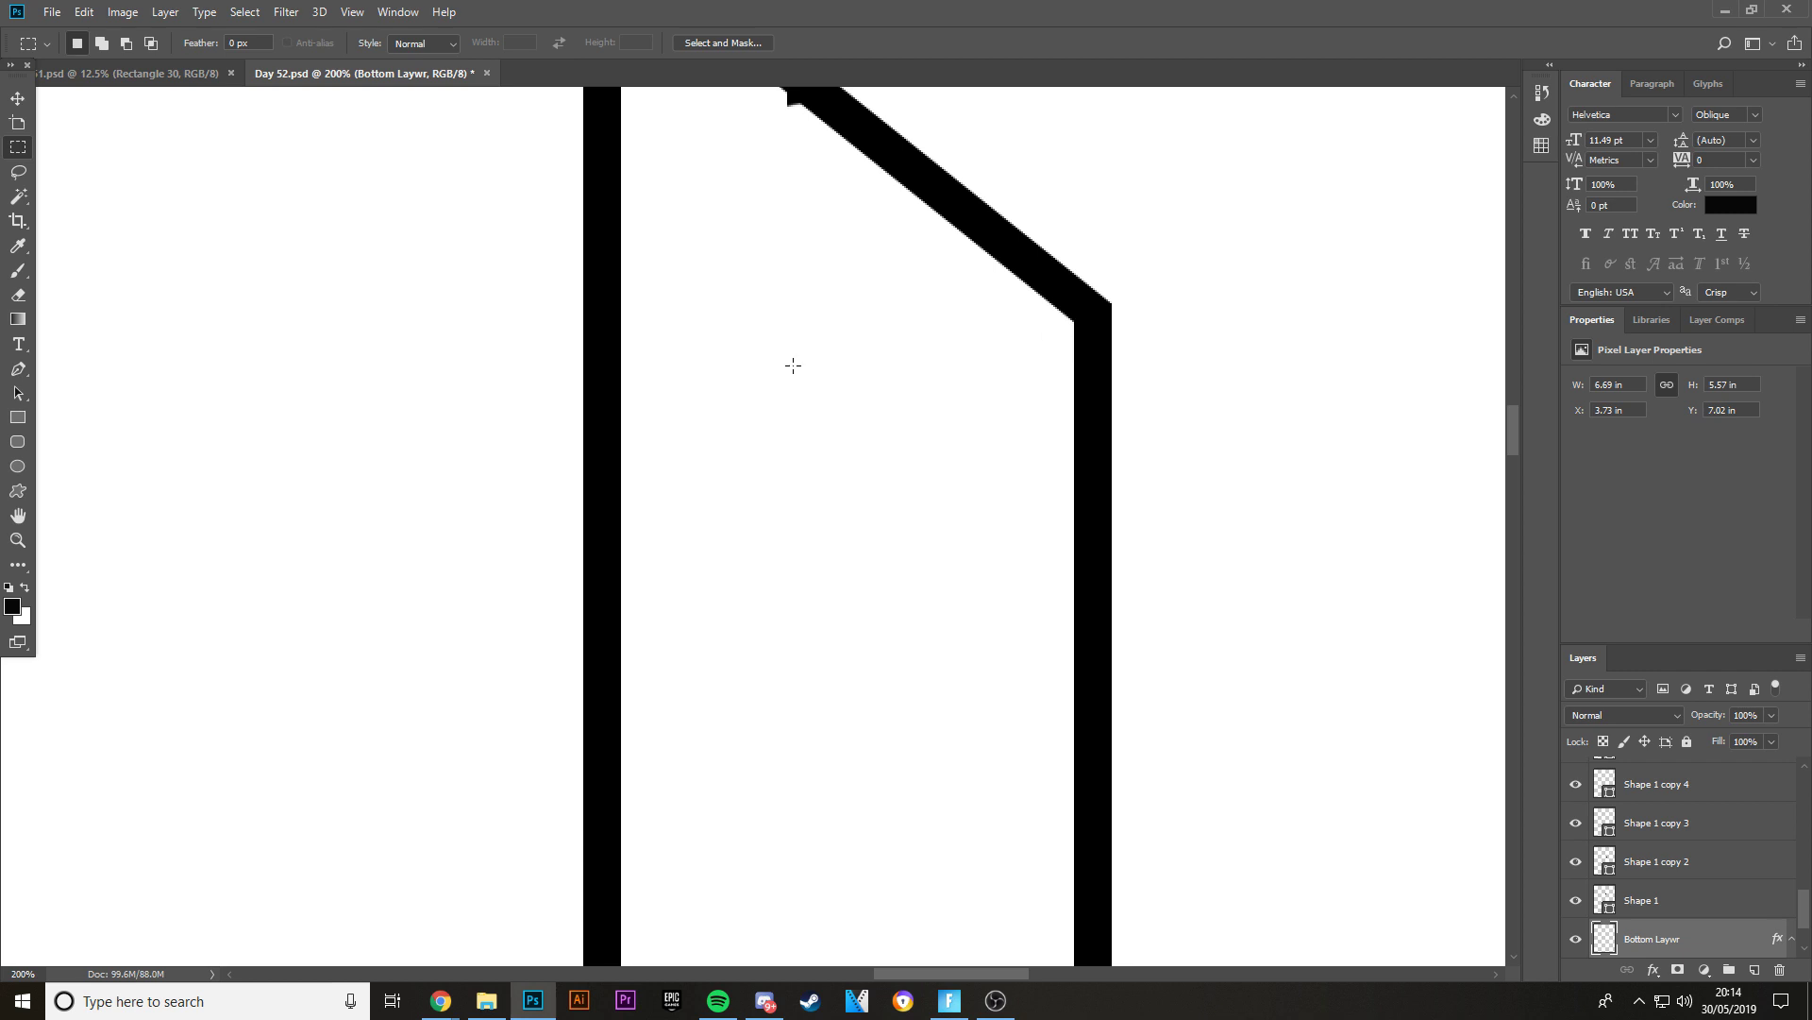
{"action": "scroll", "coordinate": [793, 365], "scroll_direction": "up", "scroll_amount": 5}
{"action": "left_click", "coordinate": [18, 295]}
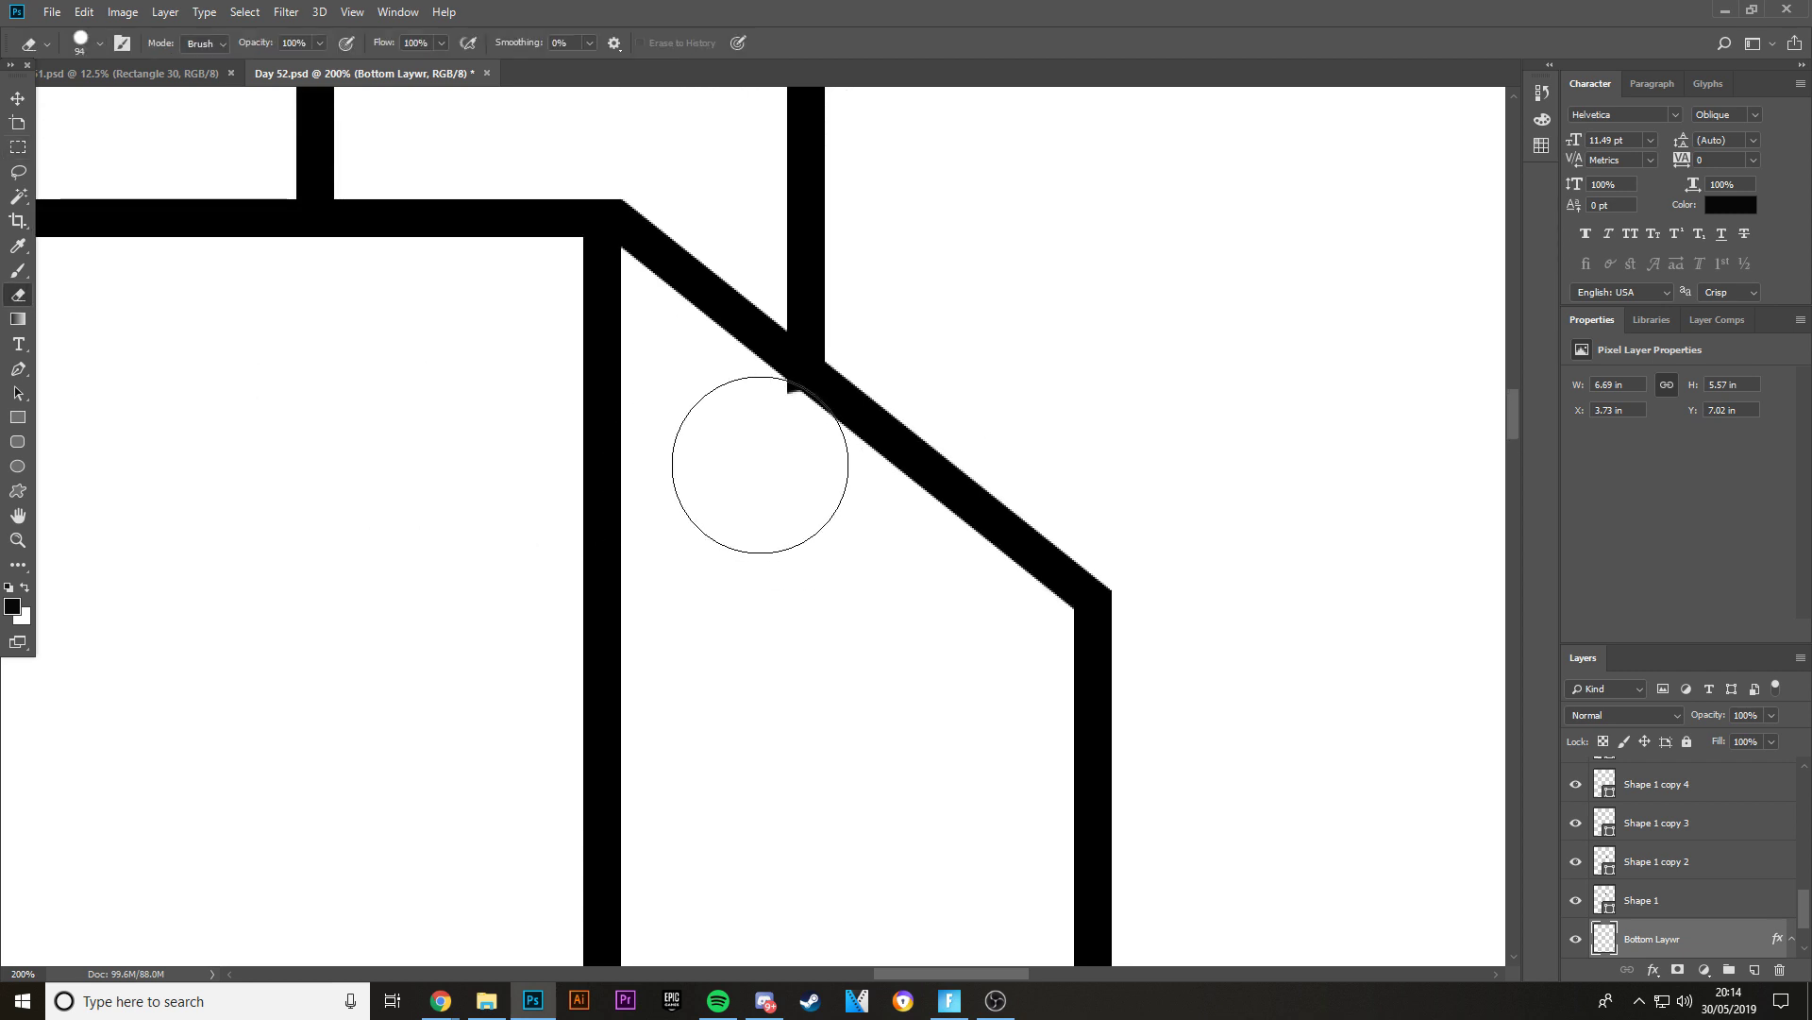
{"action": "left_click", "coordinate": [756, 466]}
{"action": "scroll", "coordinate": [717, 467], "scroll_direction": "up", "scroll_amount": 5}
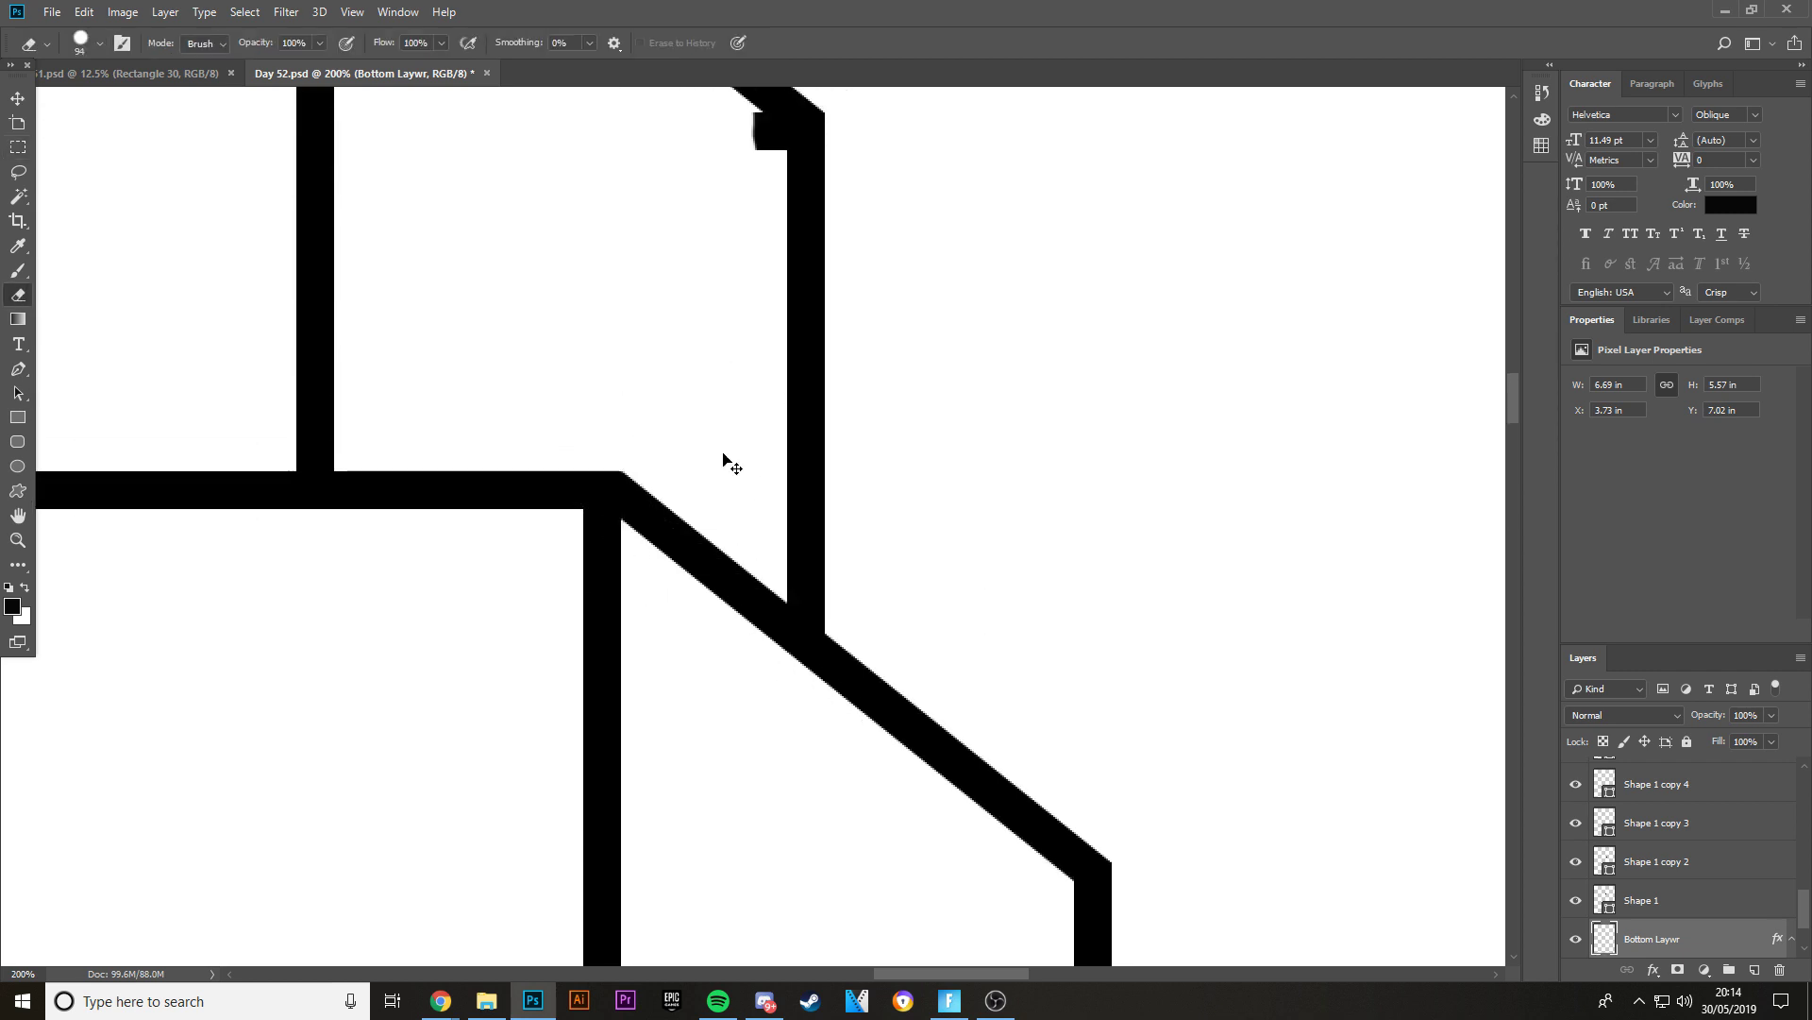
{"action": "scroll", "coordinate": [724, 461], "scroll_direction": "up", "scroll_amount": 3}
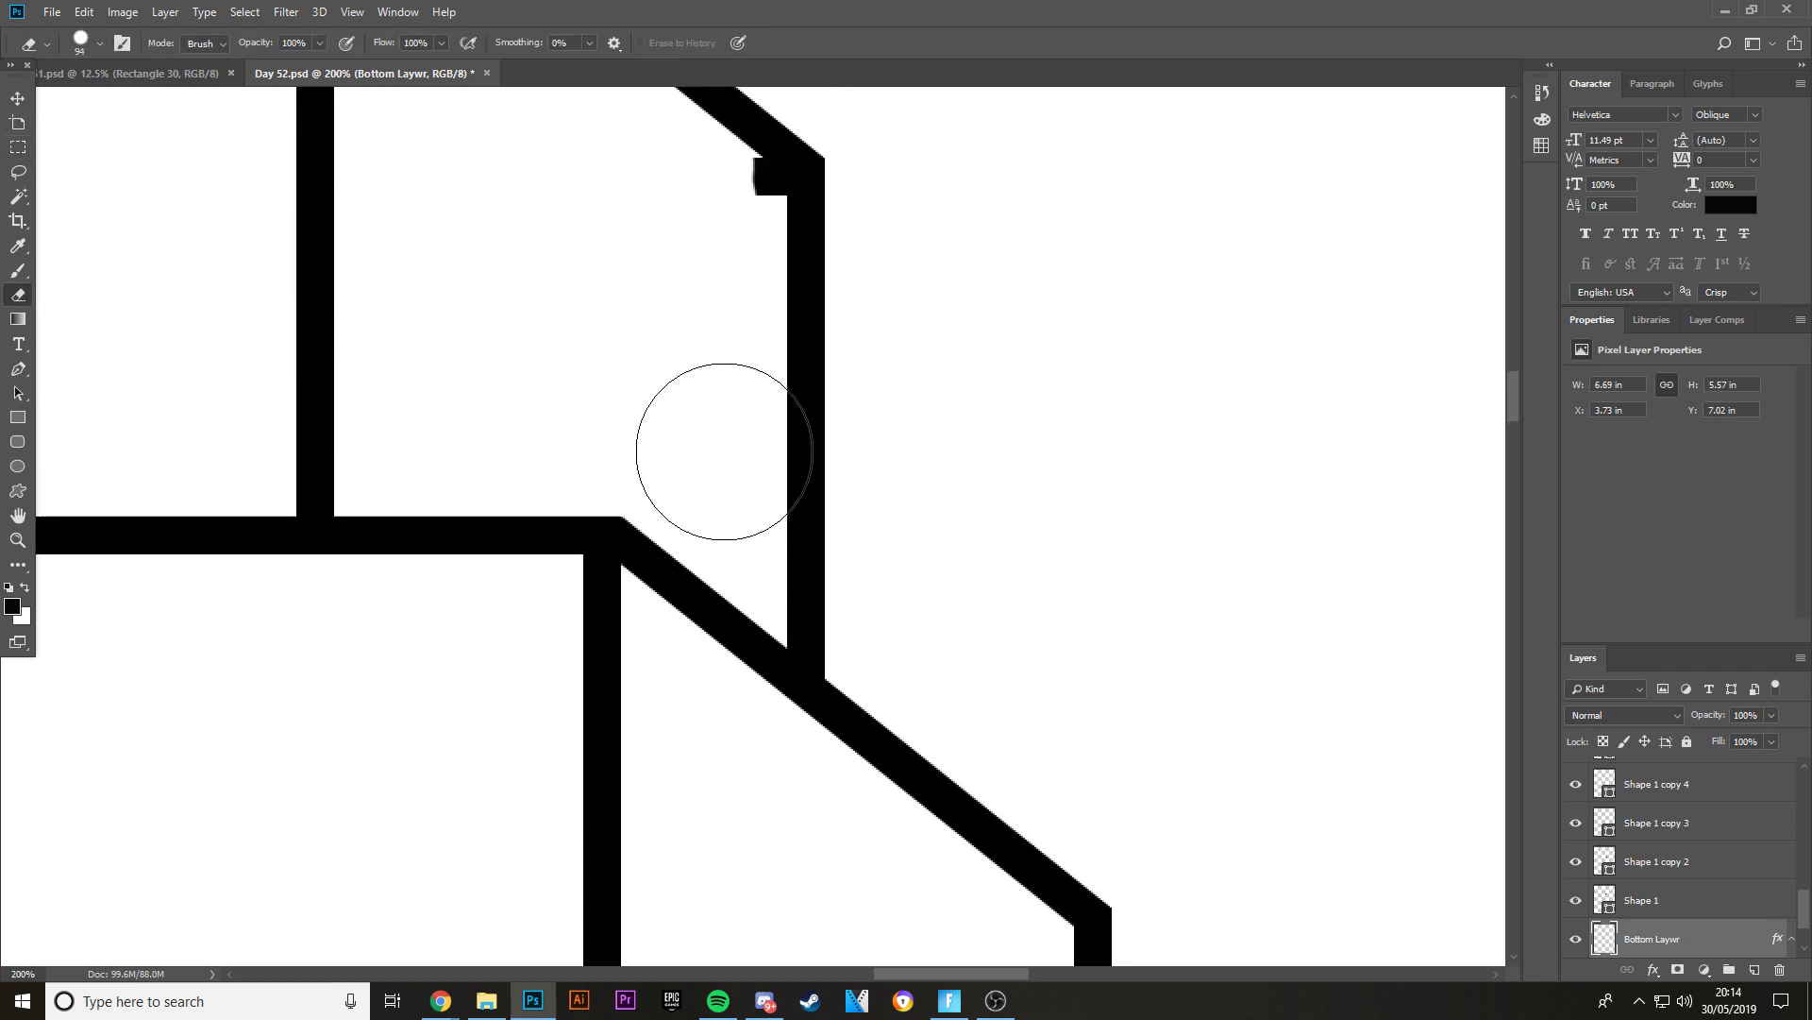
{"action": "left_click", "coordinate": [13, 152]}
{"action": "left_click_drag", "start_coordinate": [559, 221], "coordinate": [786, 367]}
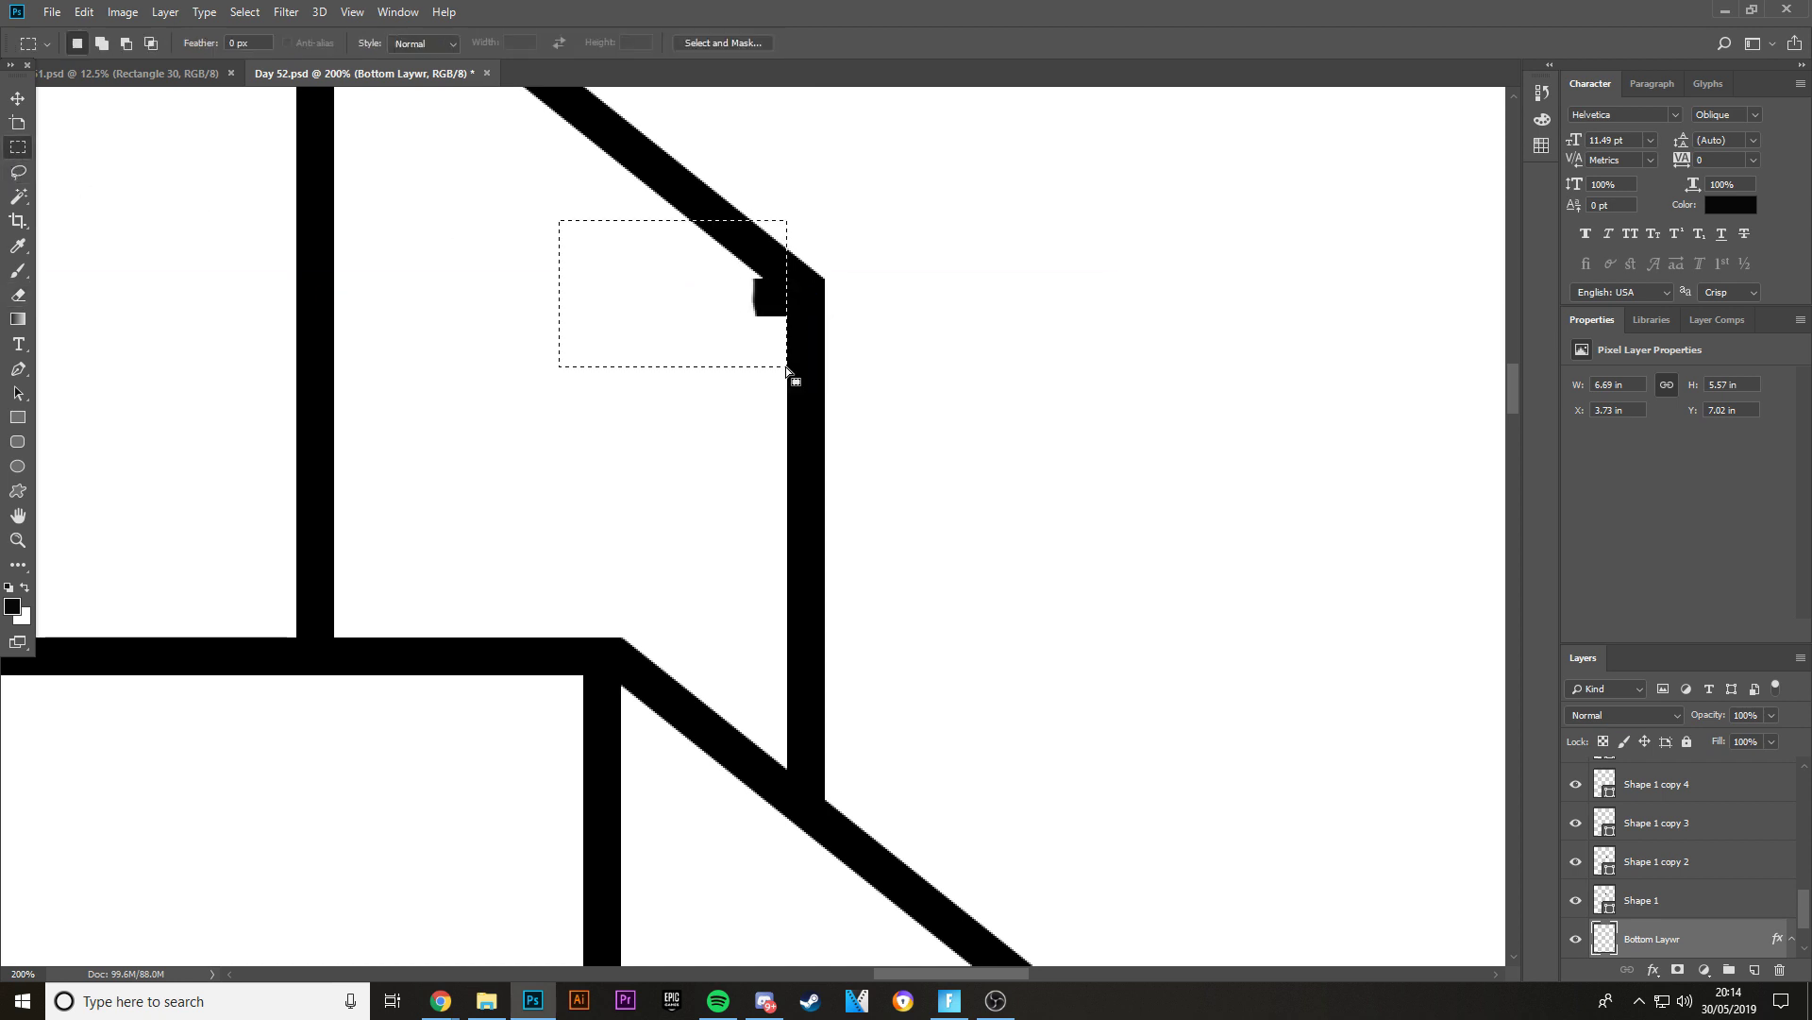
{"action": "key", "text": "Delete"}
{"action": "key", "text": "ctrl+d"}
{"action": "scroll", "coordinate": [732, 368], "scroll_direction": "down", "scroll_amount": 3}
{"action": "scroll", "coordinate": [728, 391], "scroll_direction": "down", "scroll_amount": 3}
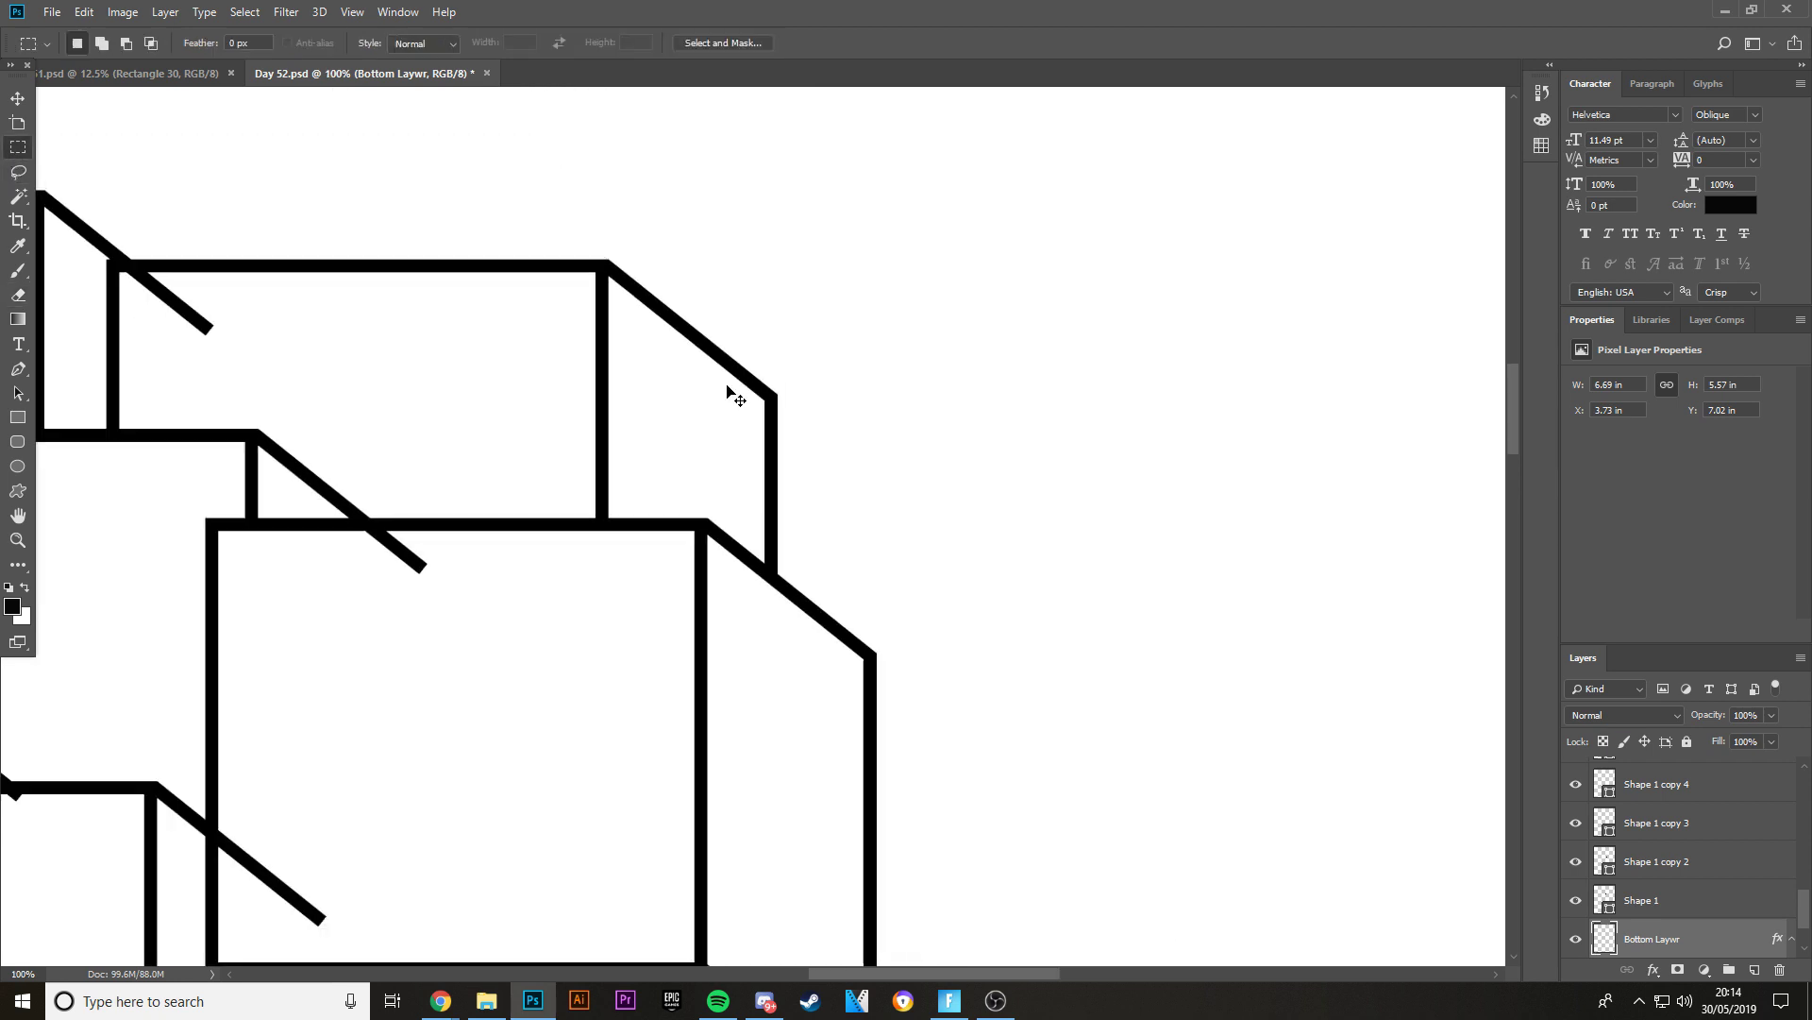
{"action": "scroll", "coordinate": [648, 785], "scroll_direction": "down", "scroll_amount": 5}
{"action": "scroll", "coordinate": [648, 786], "scroll_direction": "down", "scroll_amount": 2}
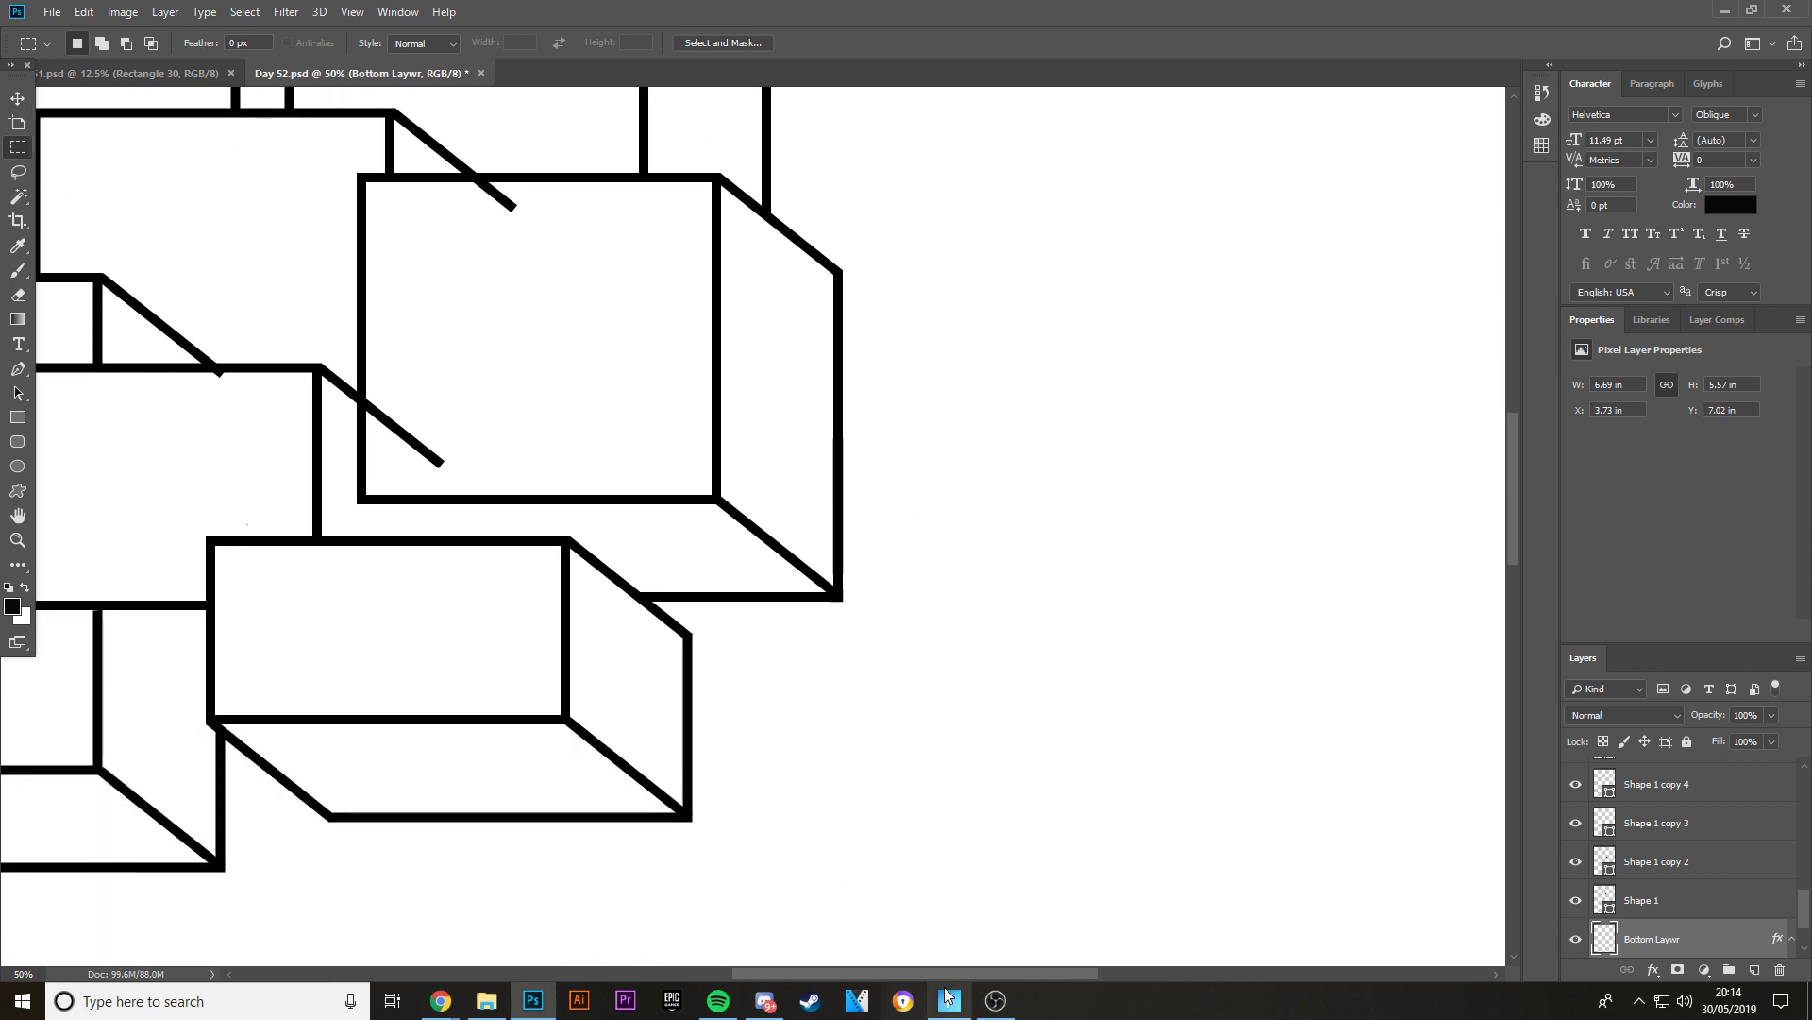
{"action": "scroll", "coordinate": [818, 880], "scroll_direction": "left", "scroll_amount": 8}
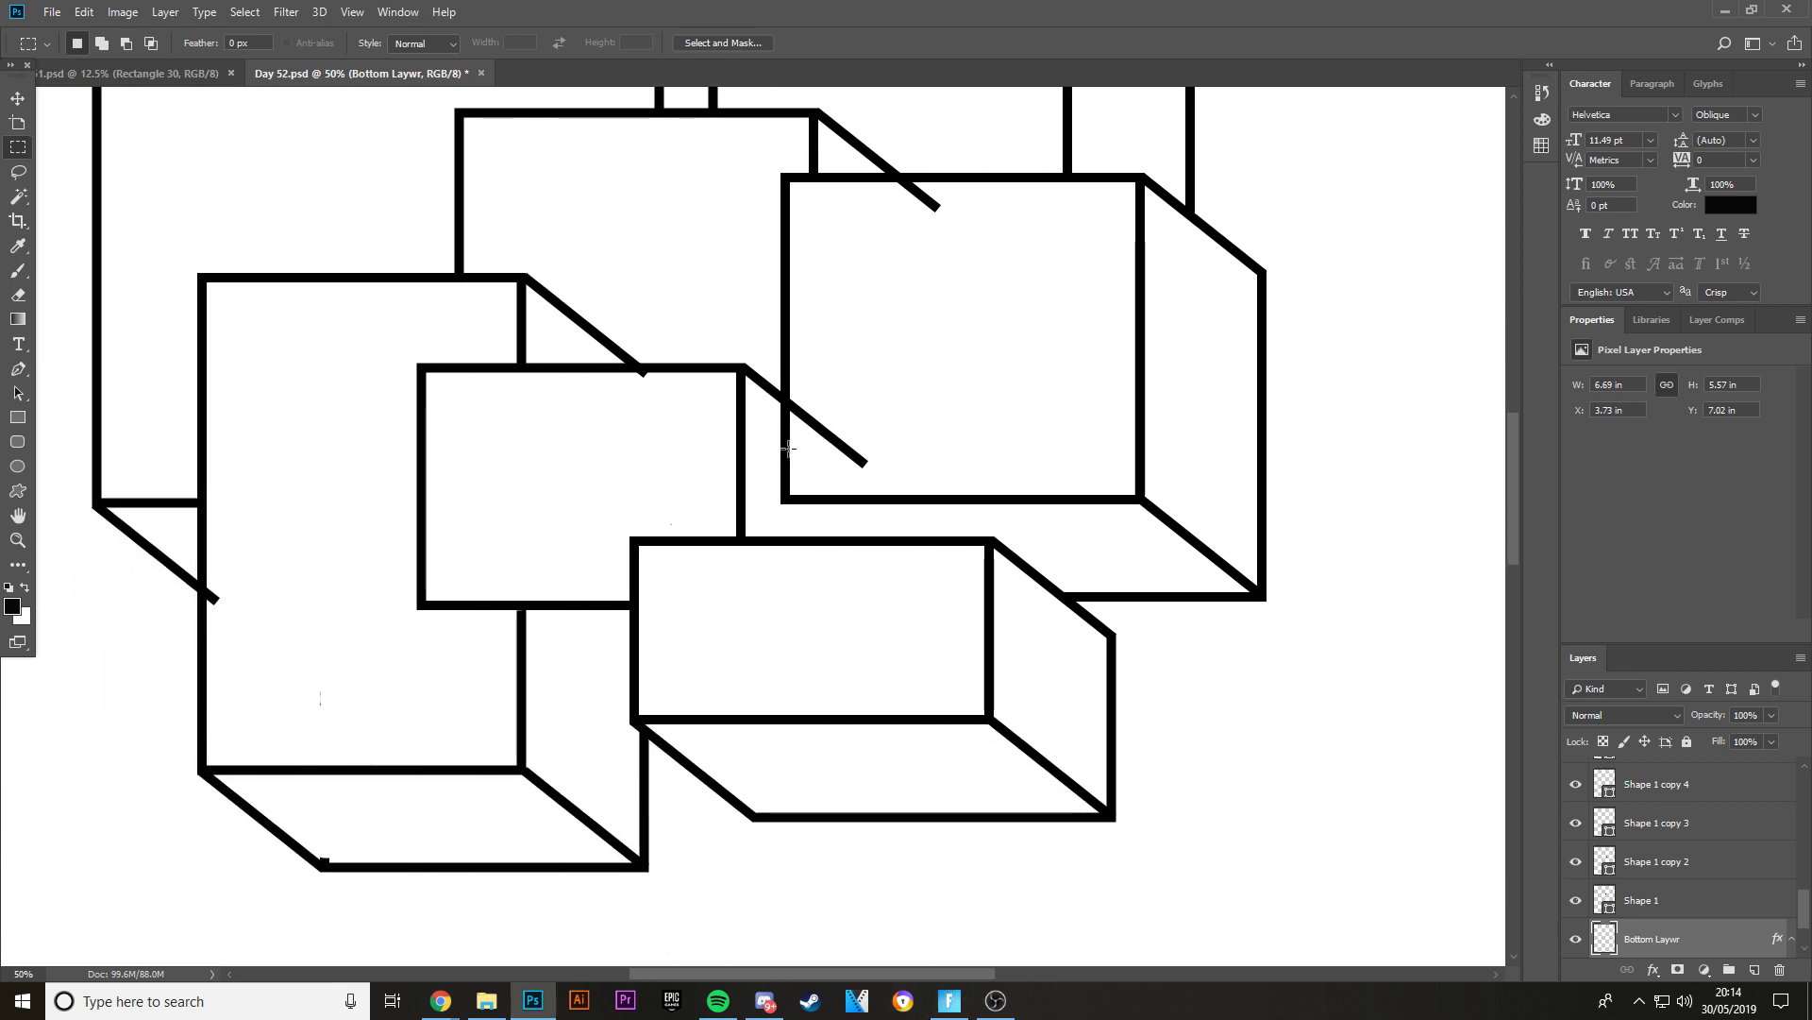
{"action": "scroll", "coordinate": [314, 623], "scroll_direction": "down", "scroll_amount": 4}
{"action": "scroll", "coordinate": [267, 649], "scroll_direction": "up", "scroll_amount": 1}
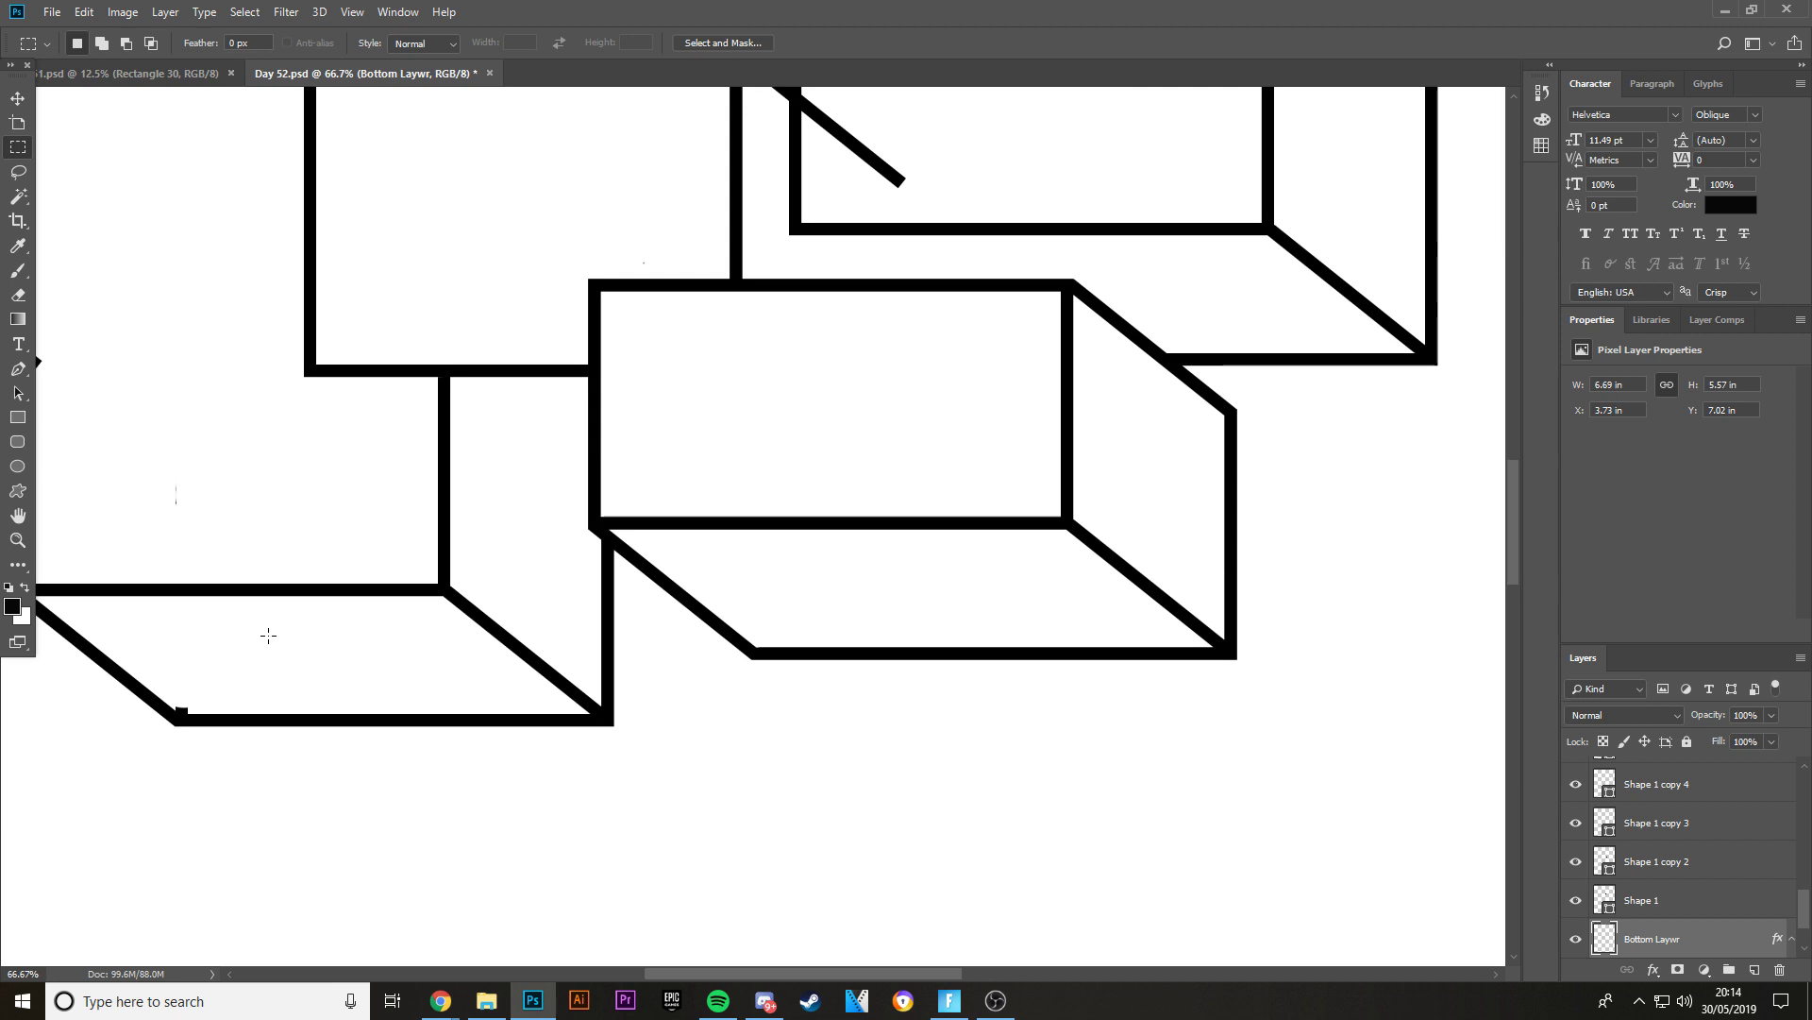
{"action": "left_click_drag", "start_coordinate": [880, 973], "coordinate": [788, 926]}
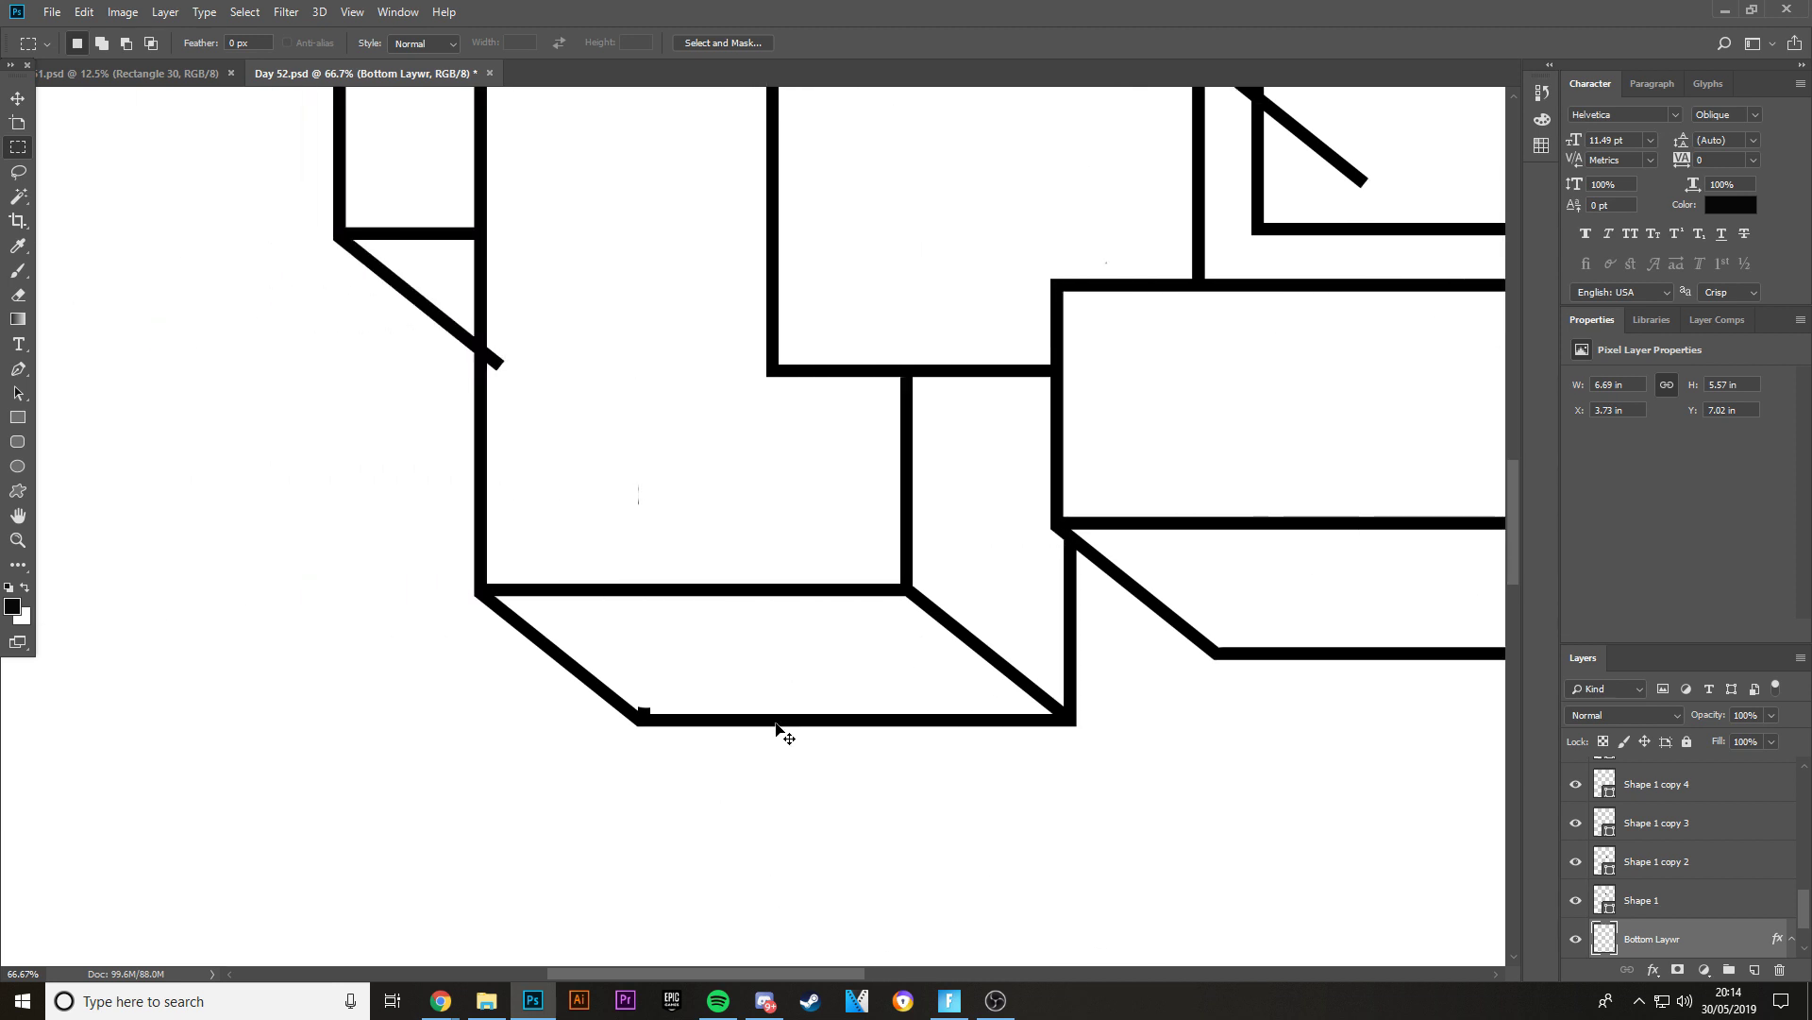
{"action": "scroll", "coordinate": [776, 725], "scroll_direction": "up", "scroll_amount": 1}
{"action": "left_click_drag", "start_coordinate": [489, 727], "coordinate": [703, 807]}
{"action": "key", "text": "ctrl+plus"}
{"action": "scroll", "coordinate": [1023, 729], "scroll_direction": "down", "scroll_amount": 2}
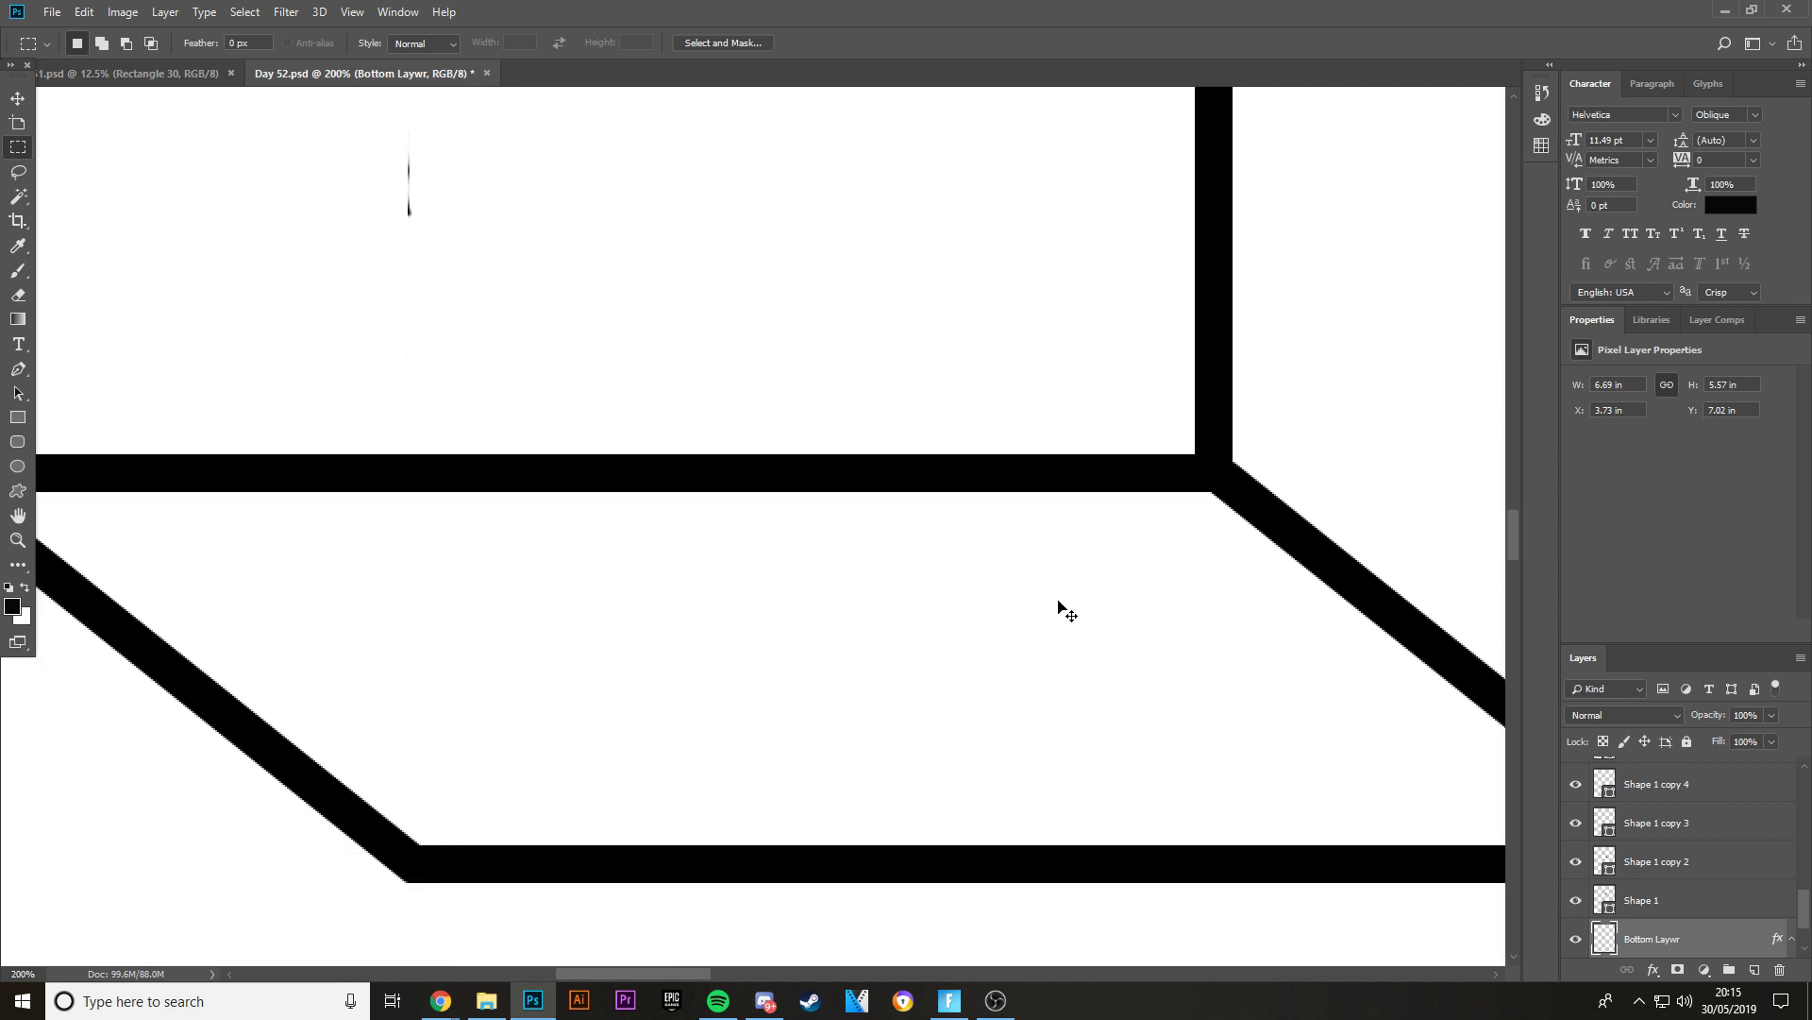
{"action": "scroll", "coordinate": [1059, 609], "scroll_direction": "down", "scroll_amount": 6}
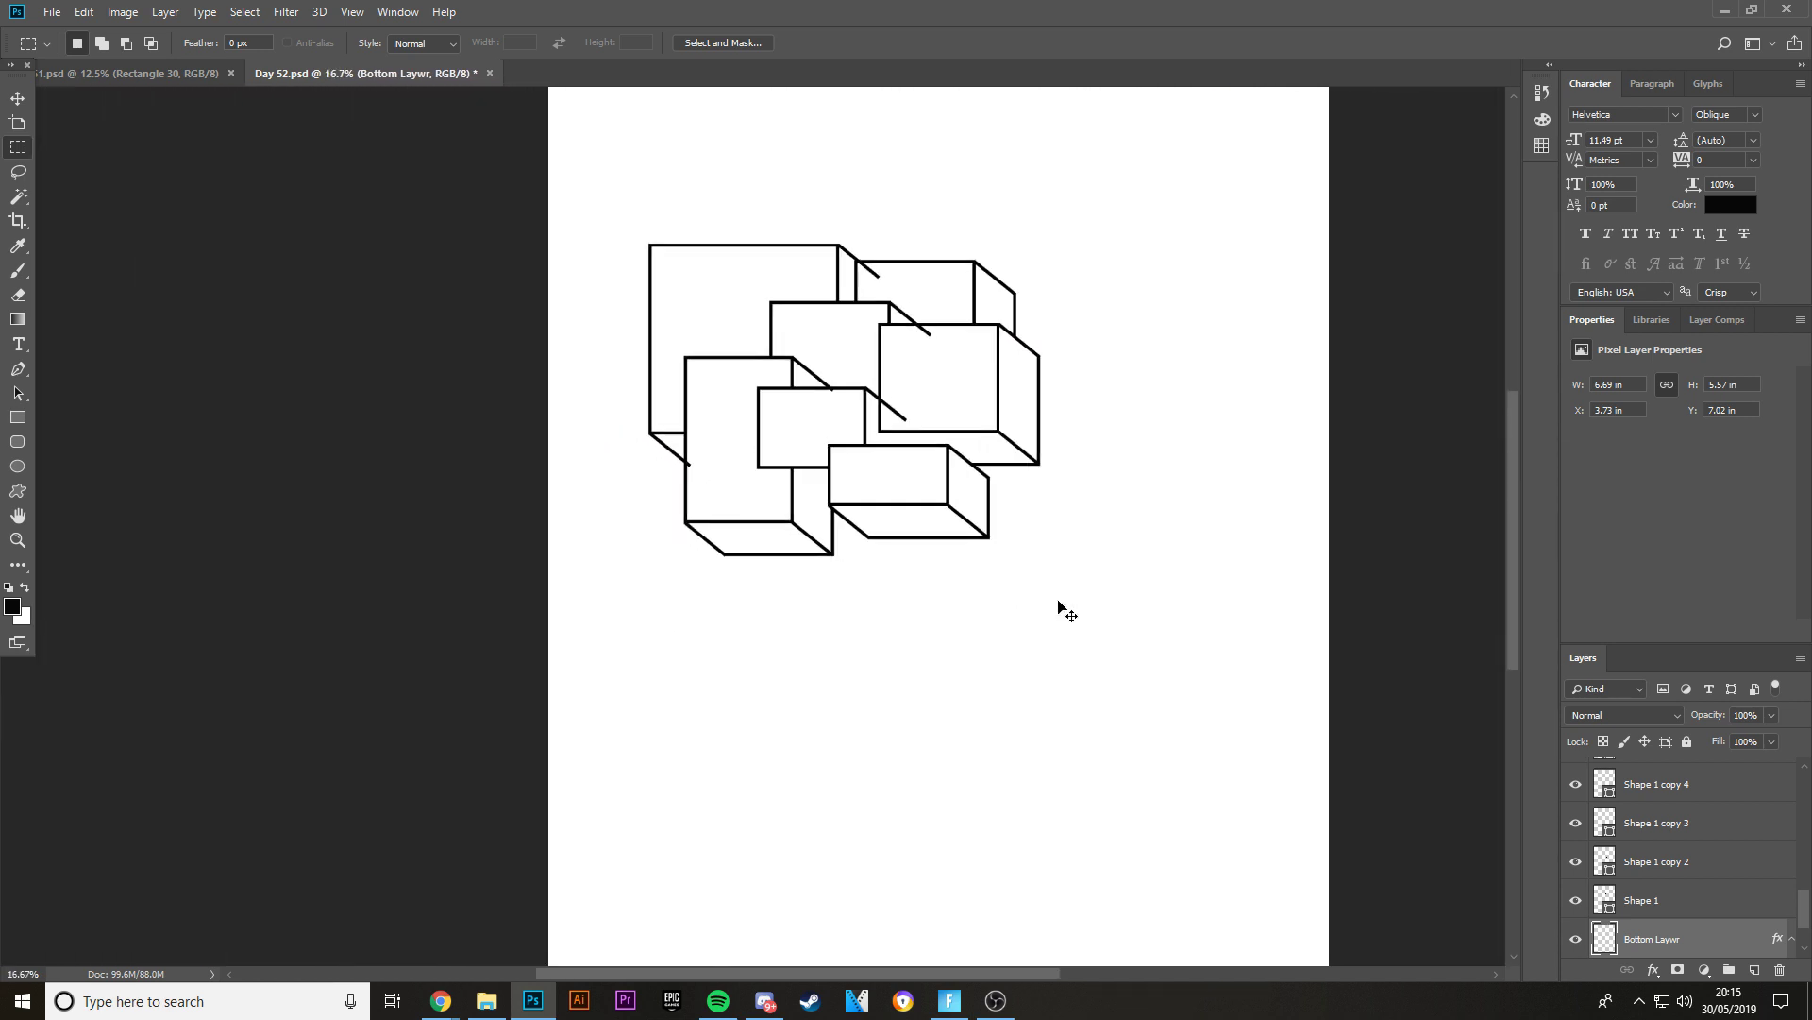
{"action": "scroll", "coordinate": [1059, 609], "scroll_direction": "up", "scroll_amount": 1}
{"action": "scroll", "coordinate": [491, 284], "scroll_direction": "up", "scroll_amount": 3}
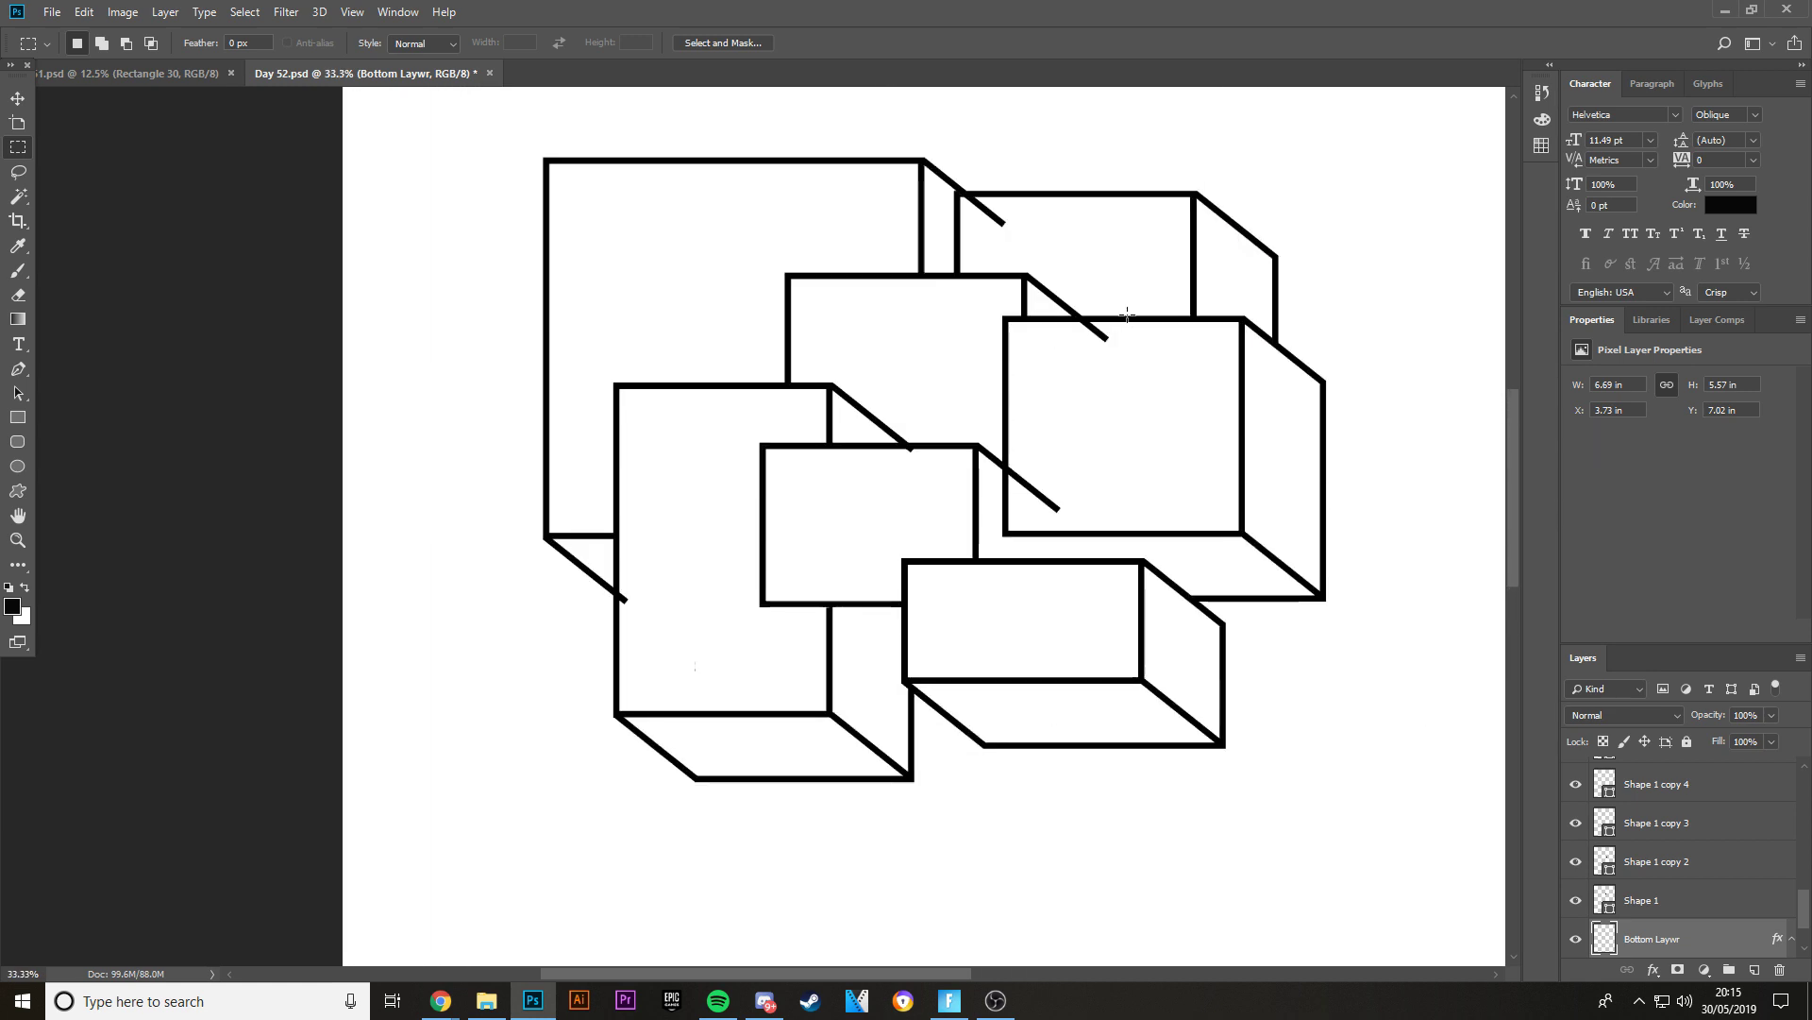
- Rasterize the Shape 1 copy 9 layer and select its diagonal end overhanging at the left
{"action": "key", "text": "v"}
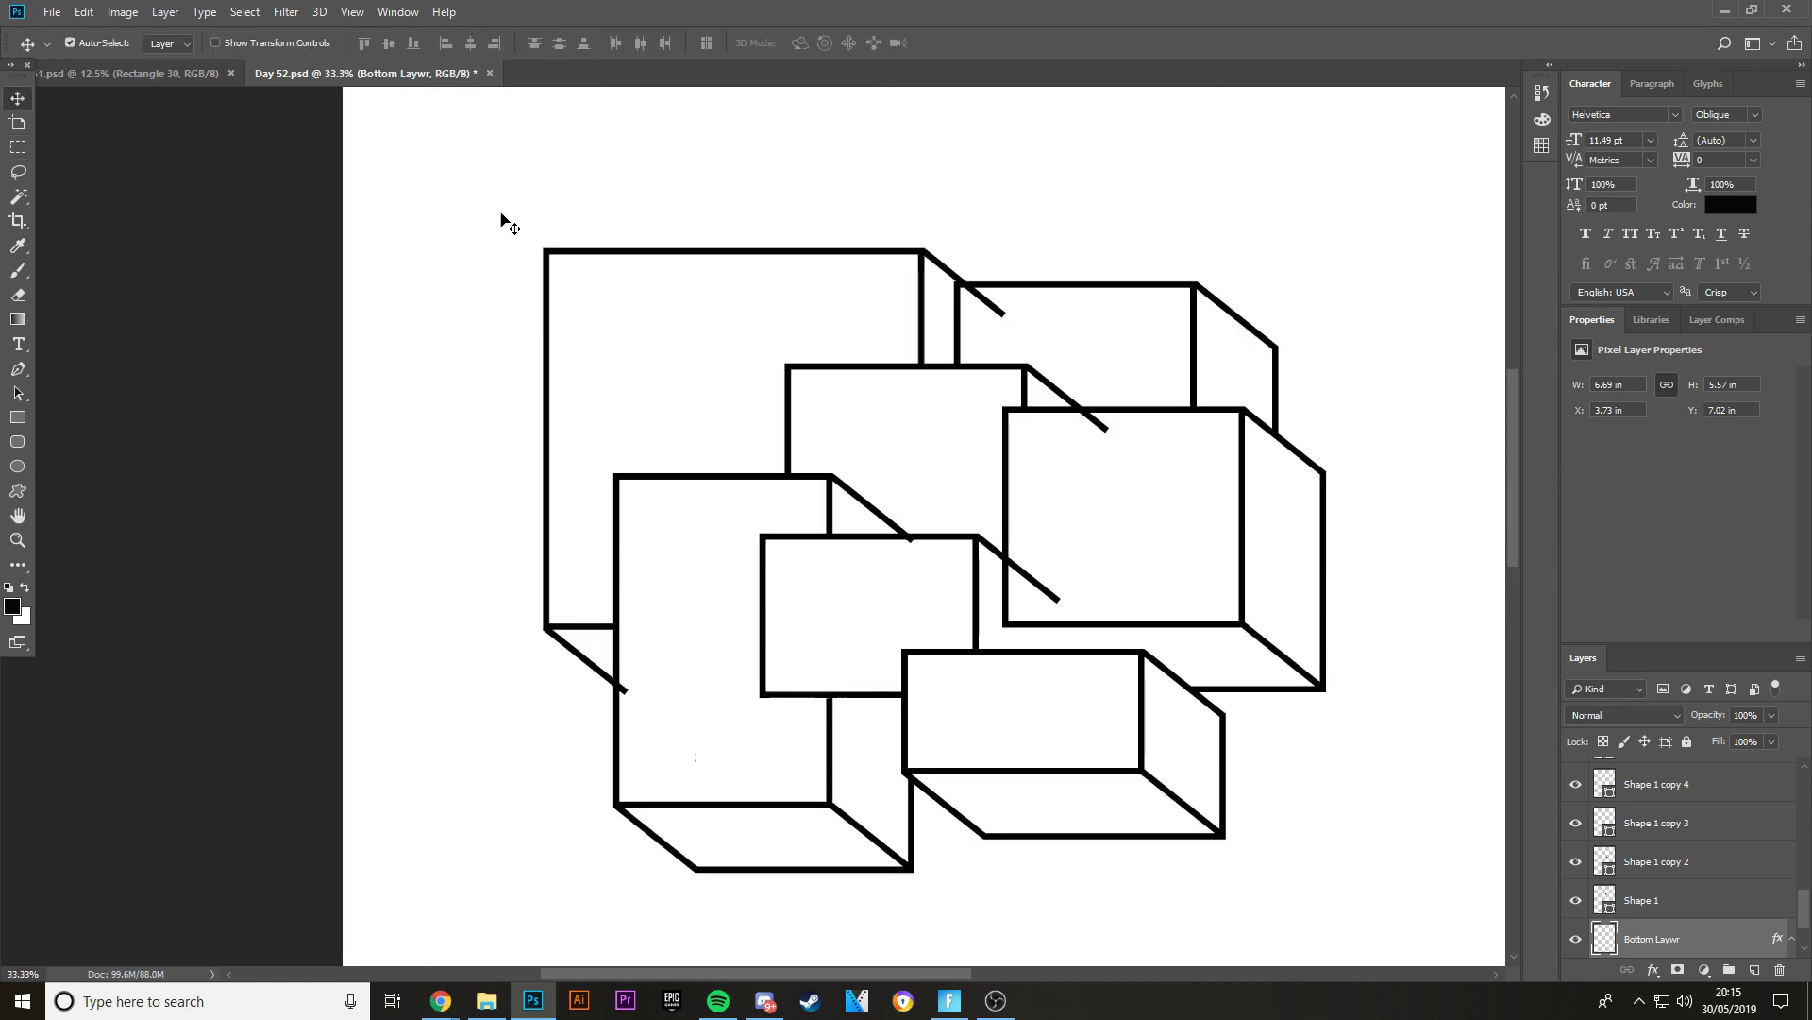
{"action": "key", "text": "ctrl+plus"}
{"action": "scroll", "coordinate": [501, 222], "scroll_direction": "down", "scroll_amount": 3}
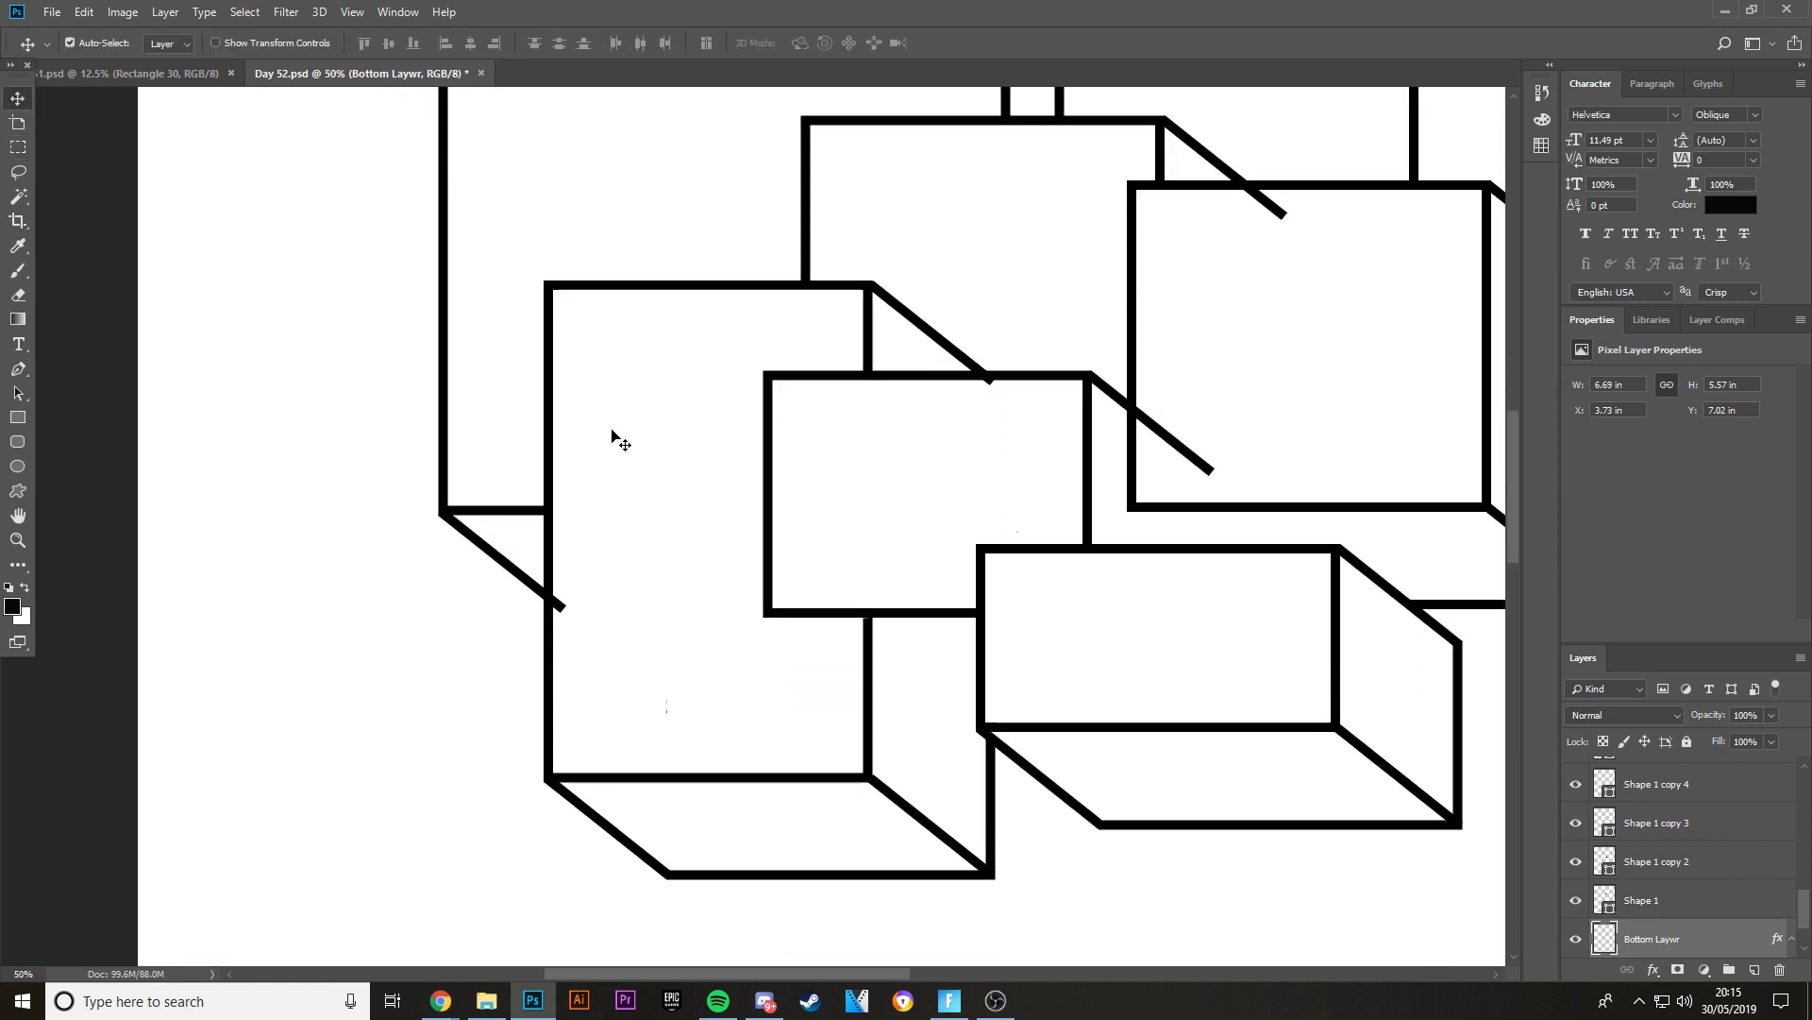
{"action": "left_click", "coordinate": [501, 560]}
{"action": "right_click", "coordinate": [1742, 771]}
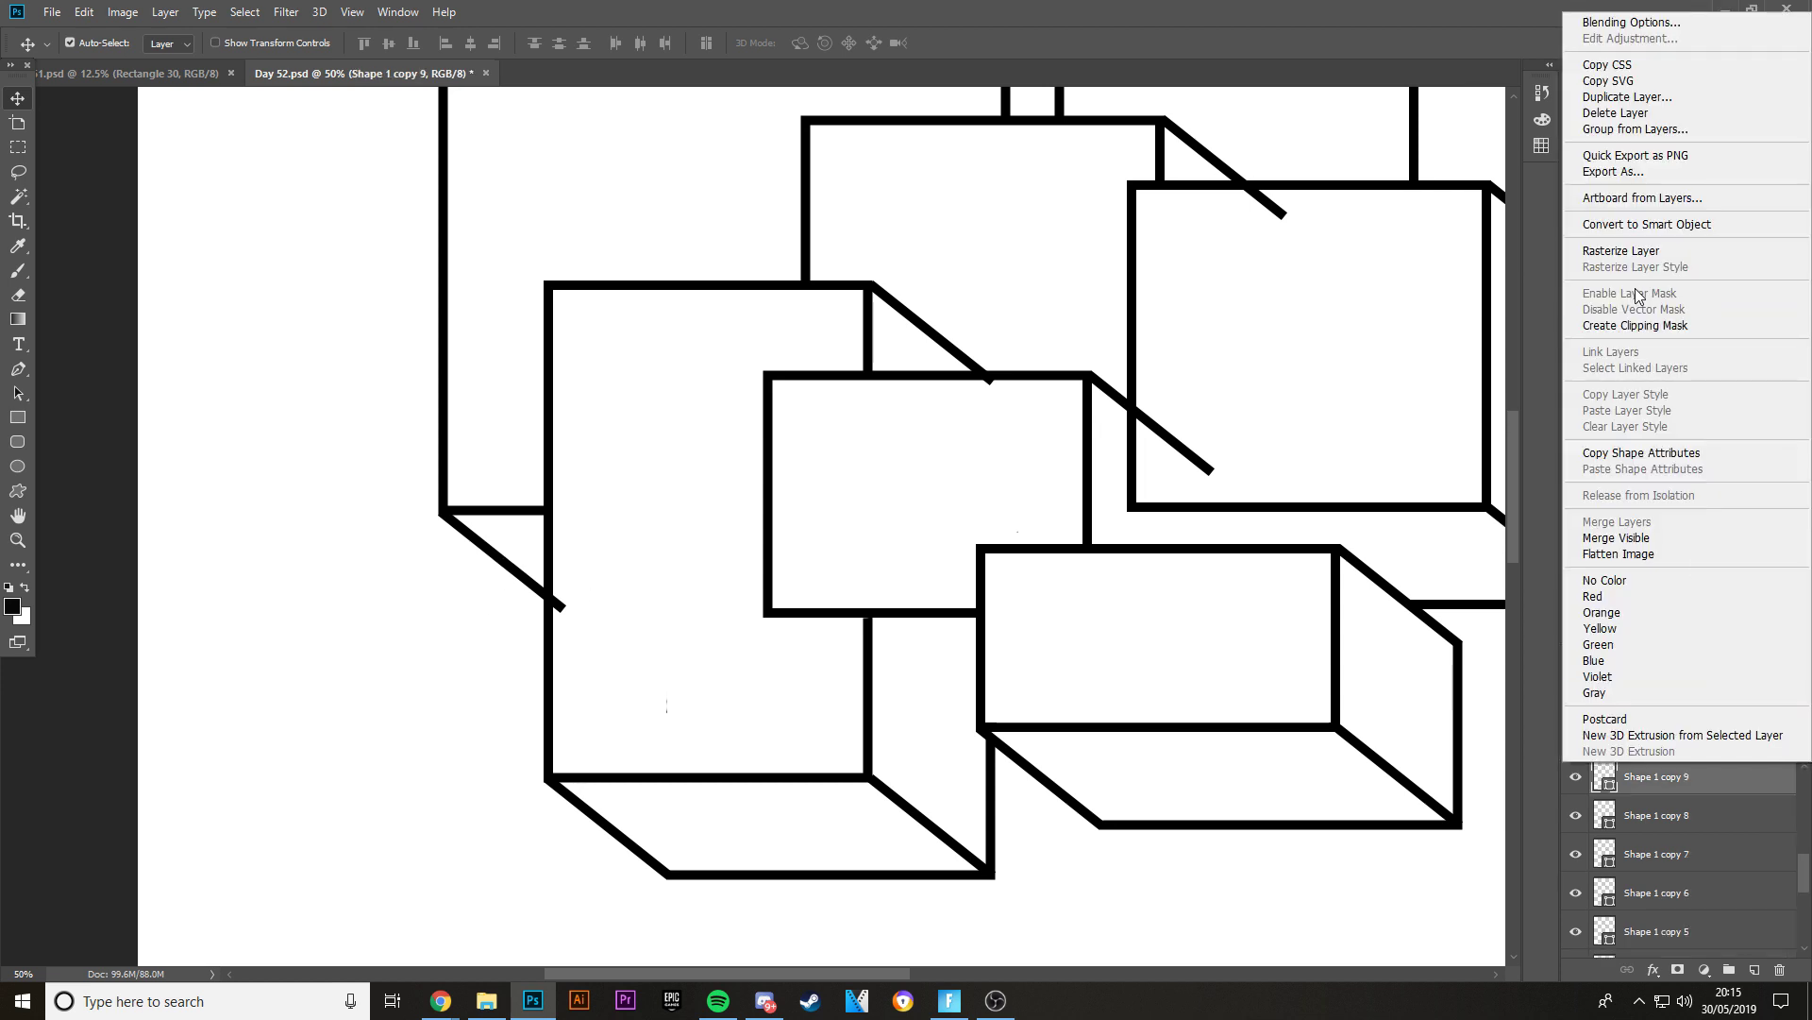
{"action": "left_click", "coordinate": [1650, 252]}
{"action": "left_click", "coordinate": [17, 146]}
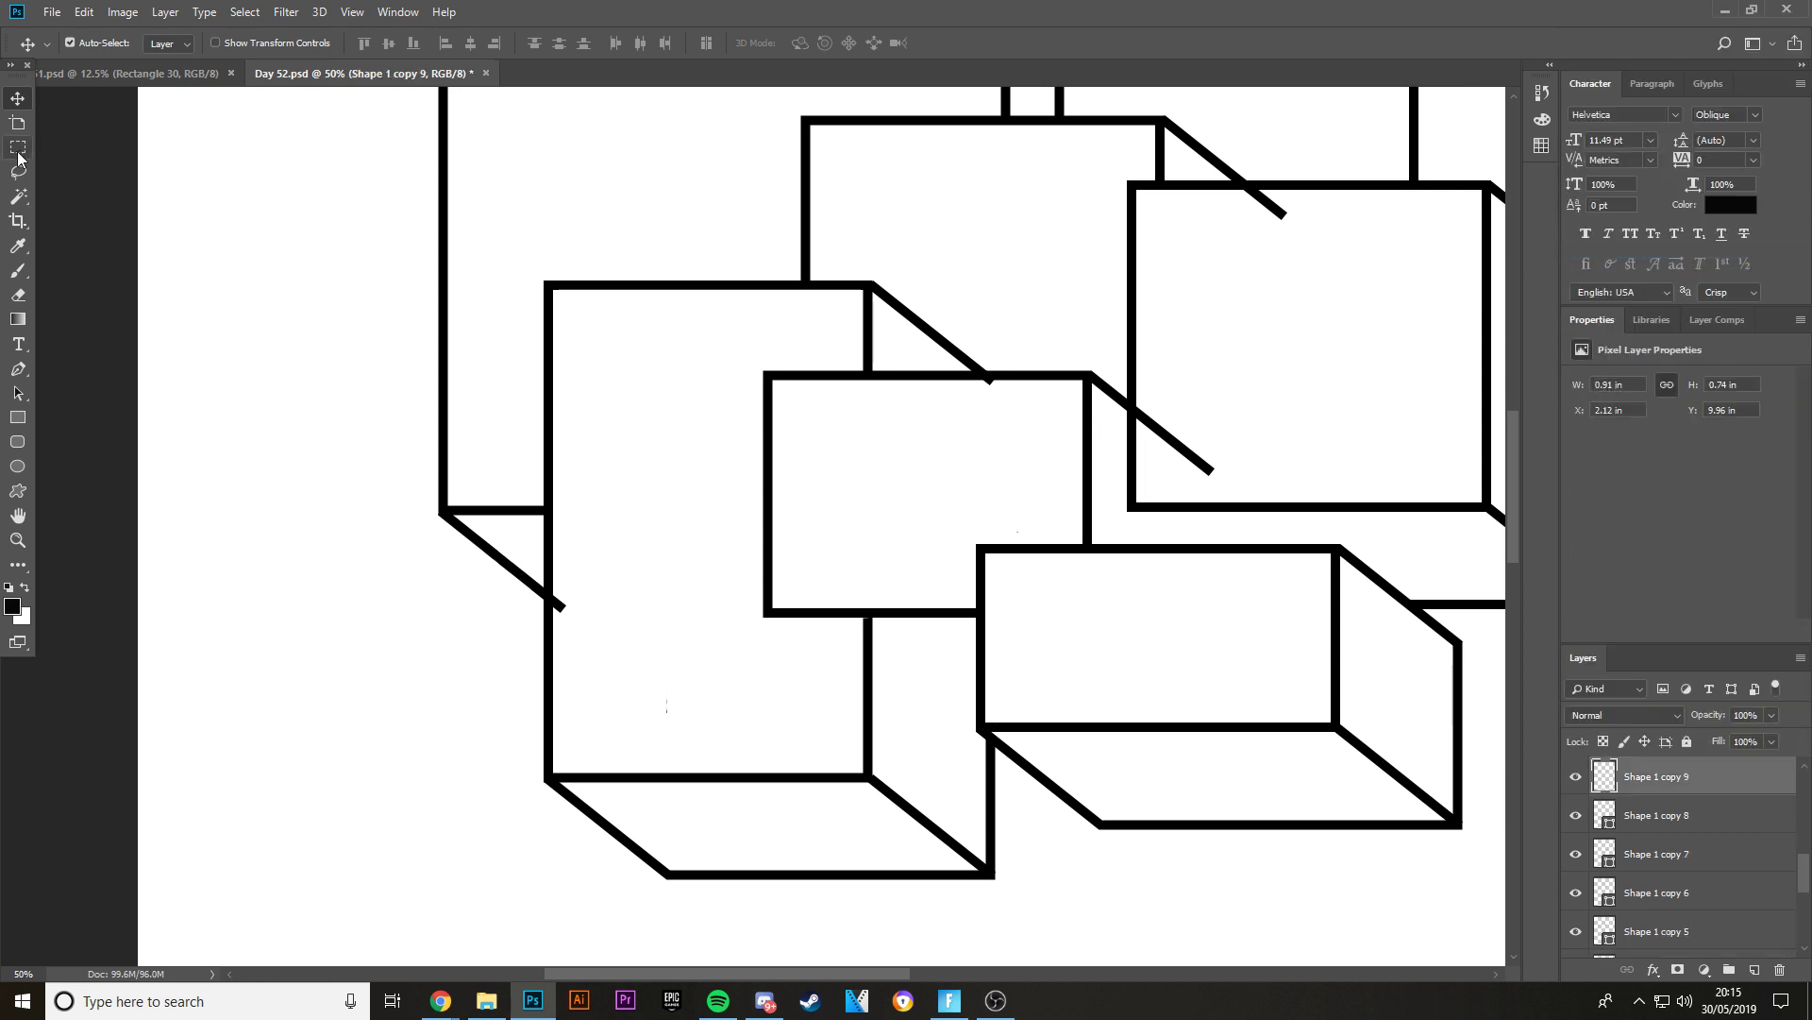
{"action": "left_click_drag", "start_coordinate": [631, 663], "coordinate": [549, 557]}
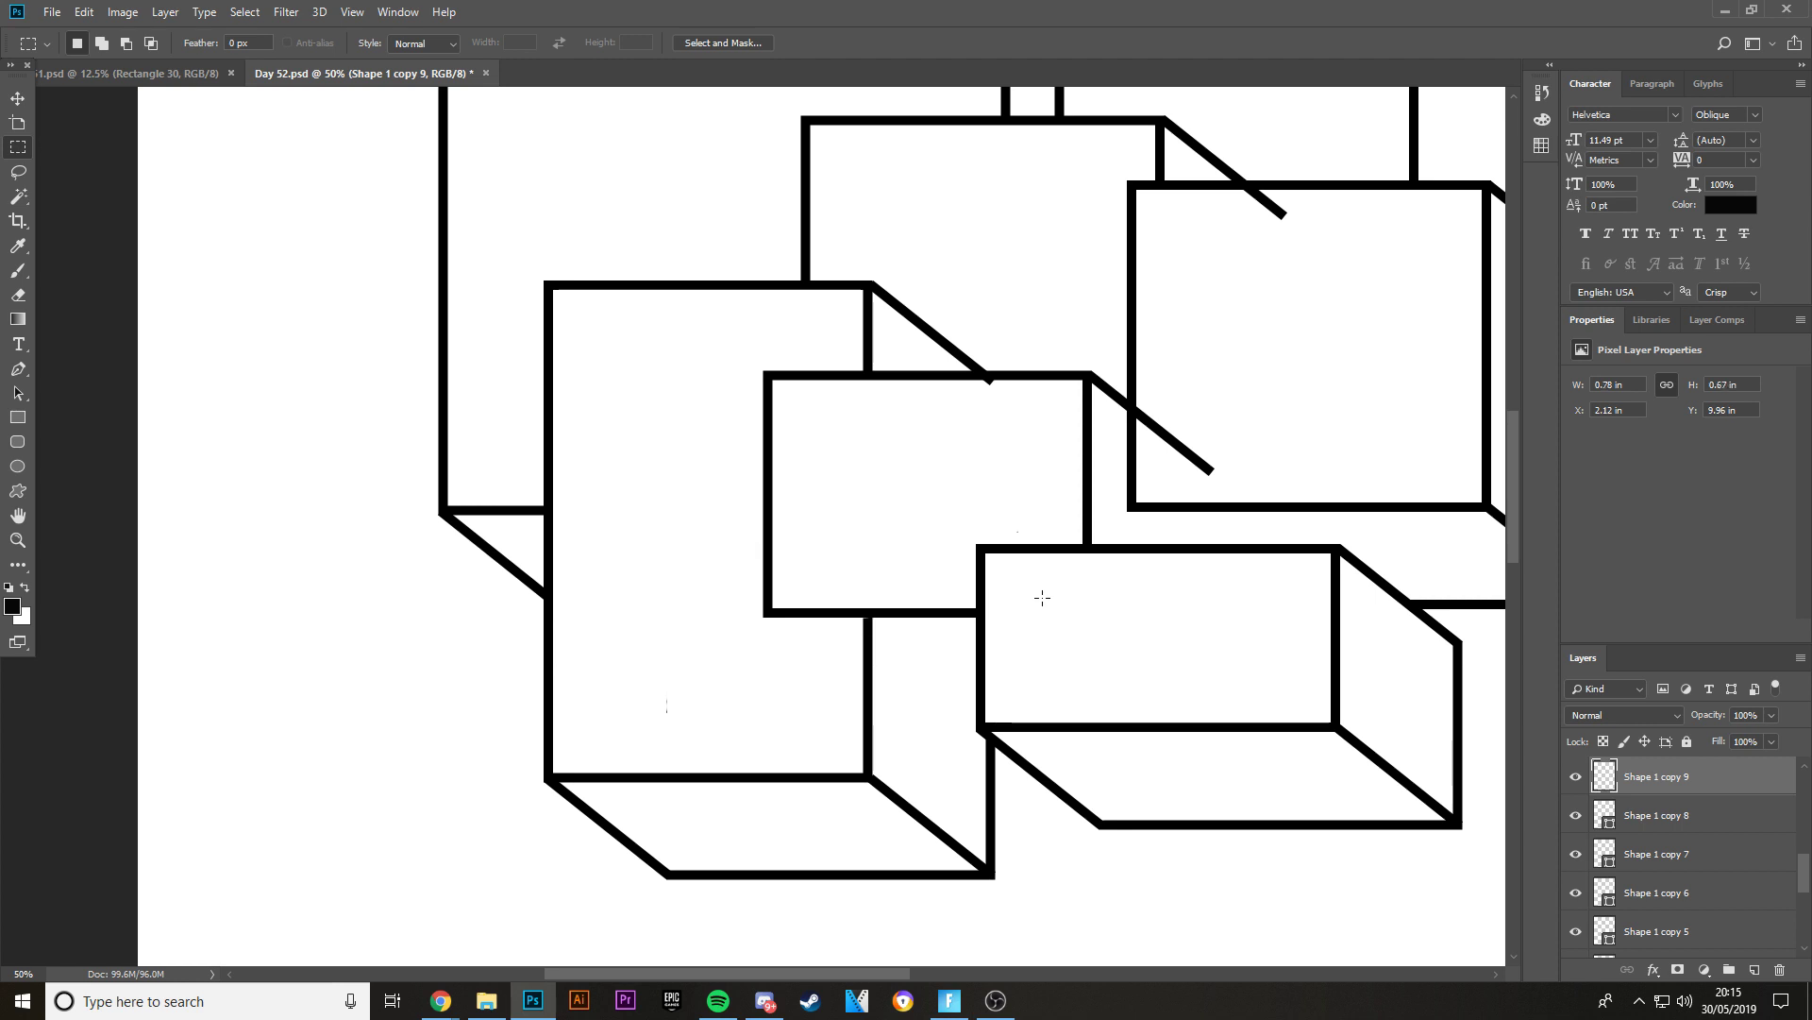
- Select where the Shape 1 copy 10 diagonal crosses into the middle box and rasterize that layer
{"action": "scroll", "coordinate": [1043, 597], "scroll_direction": "up", "scroll_amount": 3}
{"action": "left_click", "coordinate": [18, 98]}
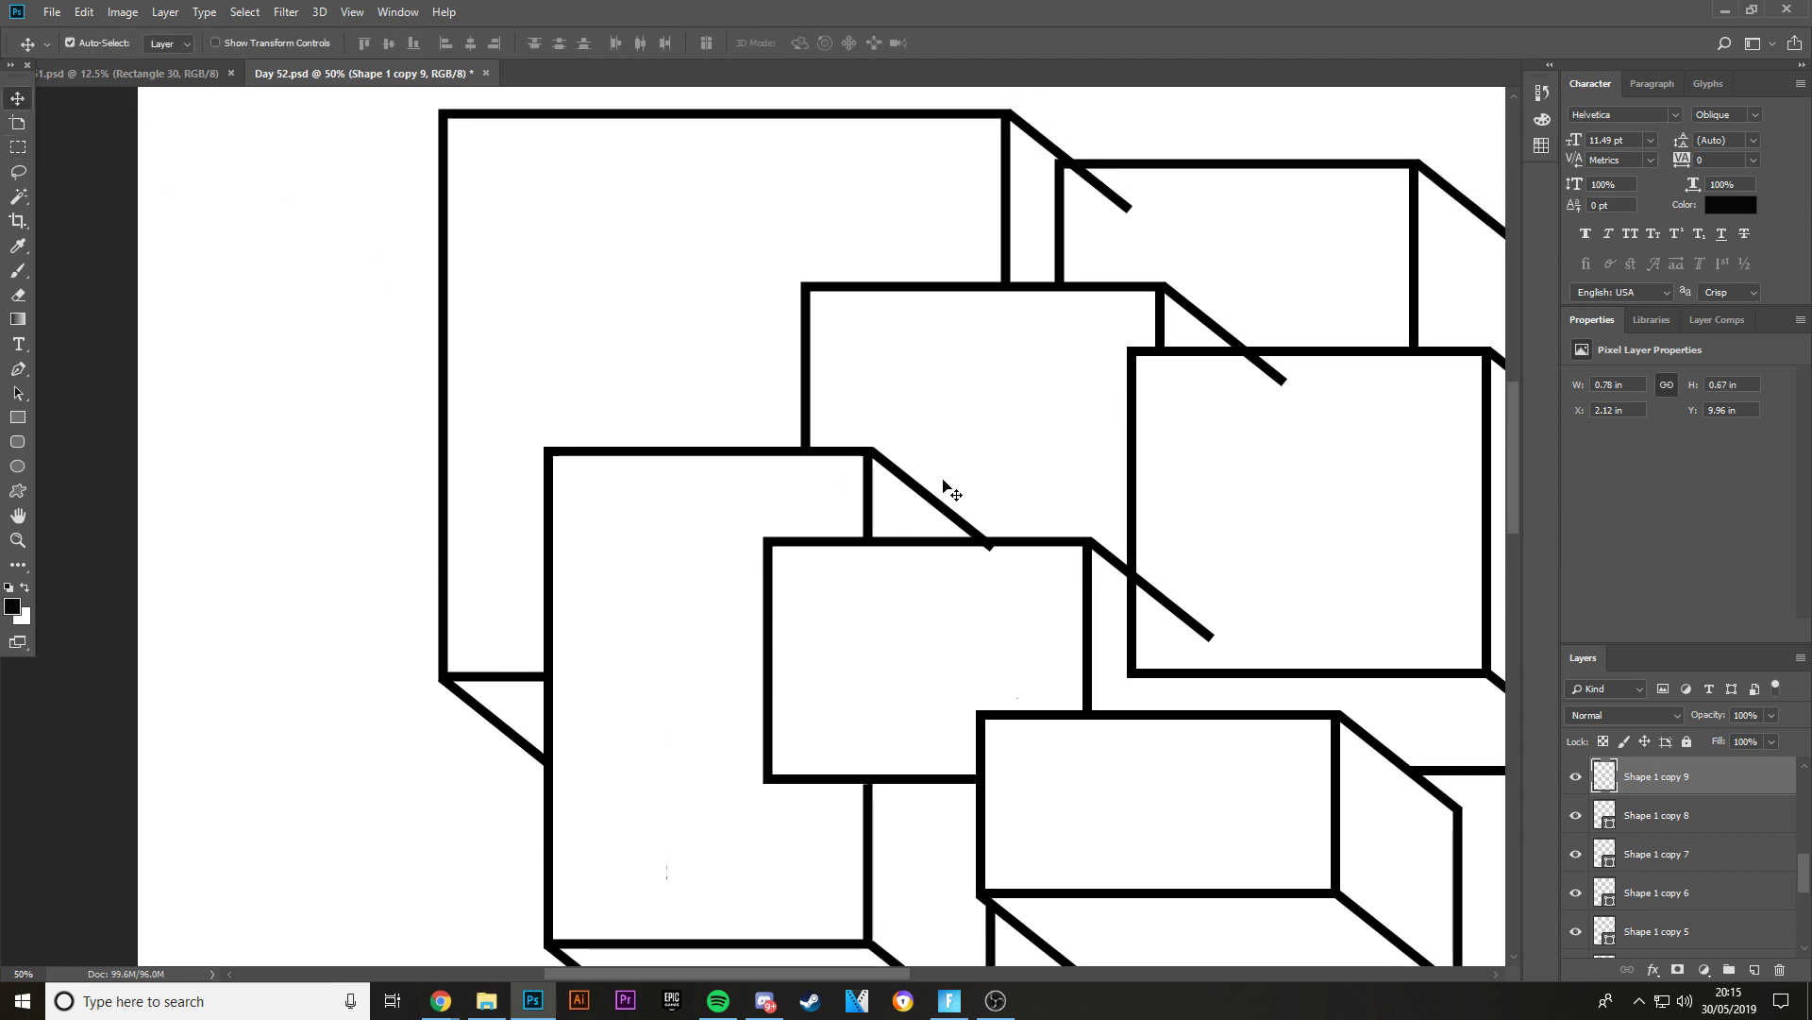
{"action": "key", "text": "ctrl+j"}
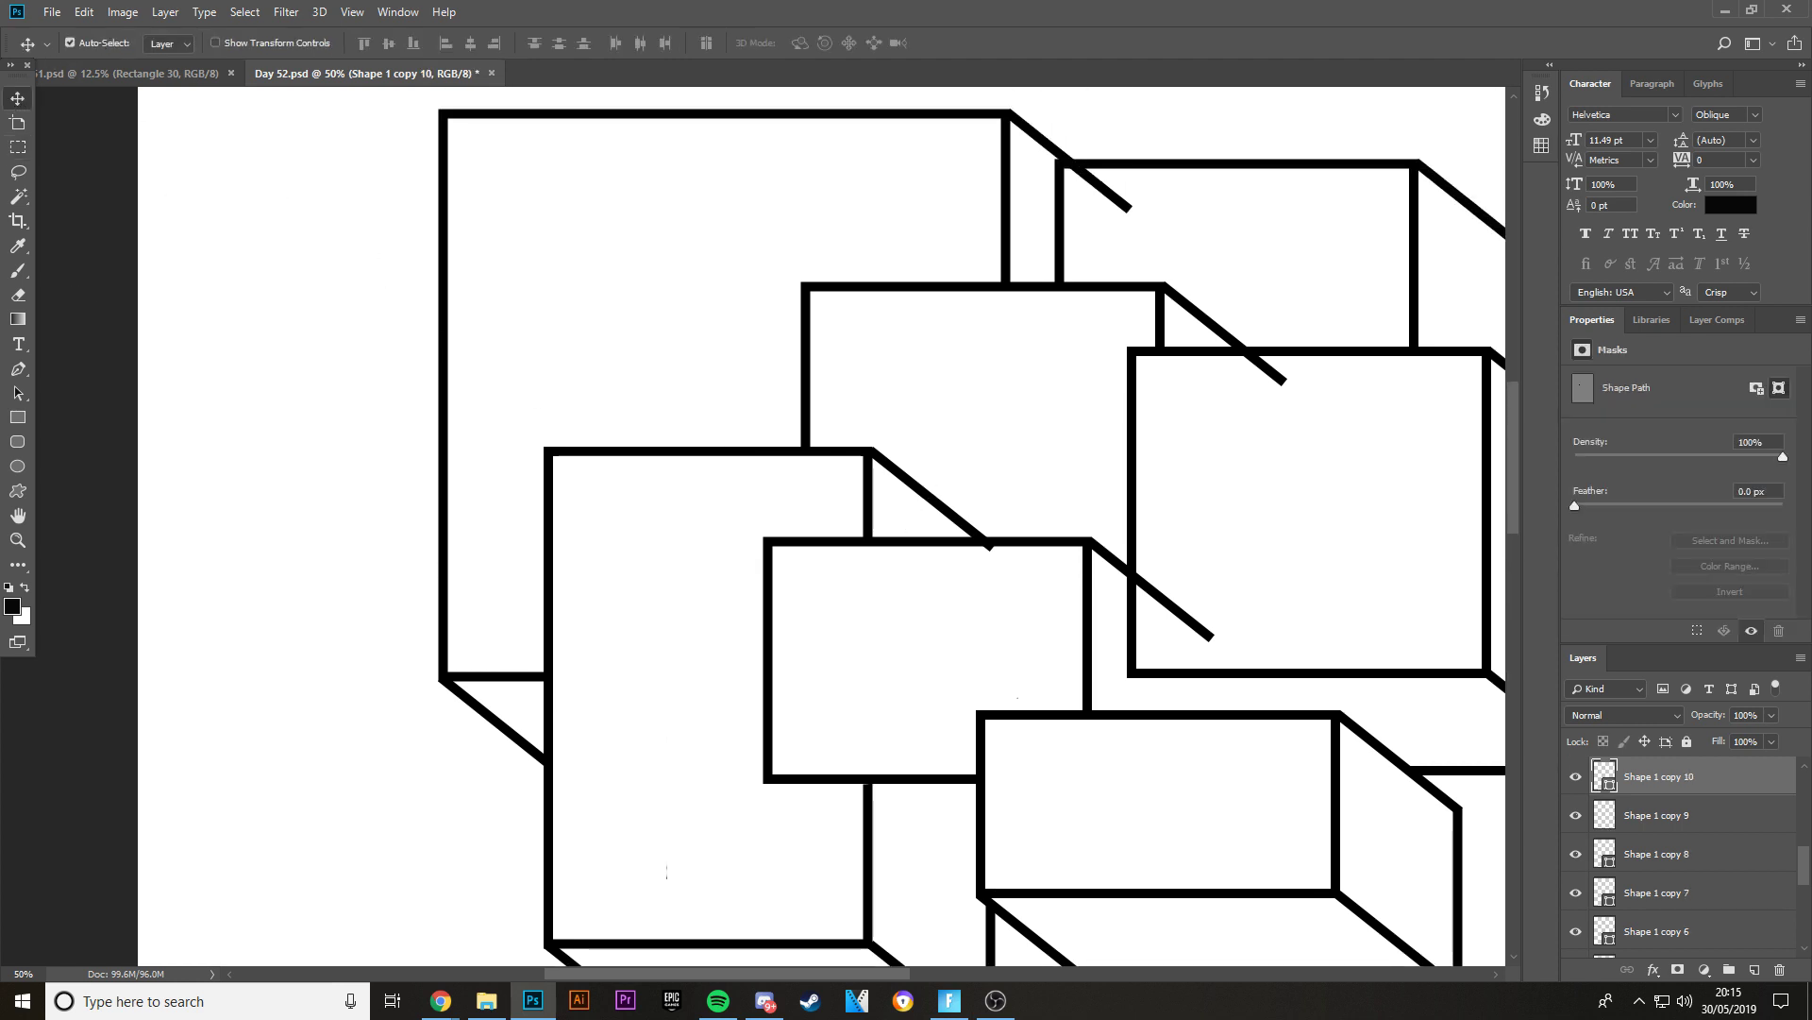
{"action": "left_click", "coordinate": [18, 147]}
{"action": "left_click_drag", "start_coordinate": [970, 580], "coordinate": [1007, 541]}
{"action": "scroll", "coordinate": [1007, 633], "scroll_direction": "down", "scroll_amount": 2}
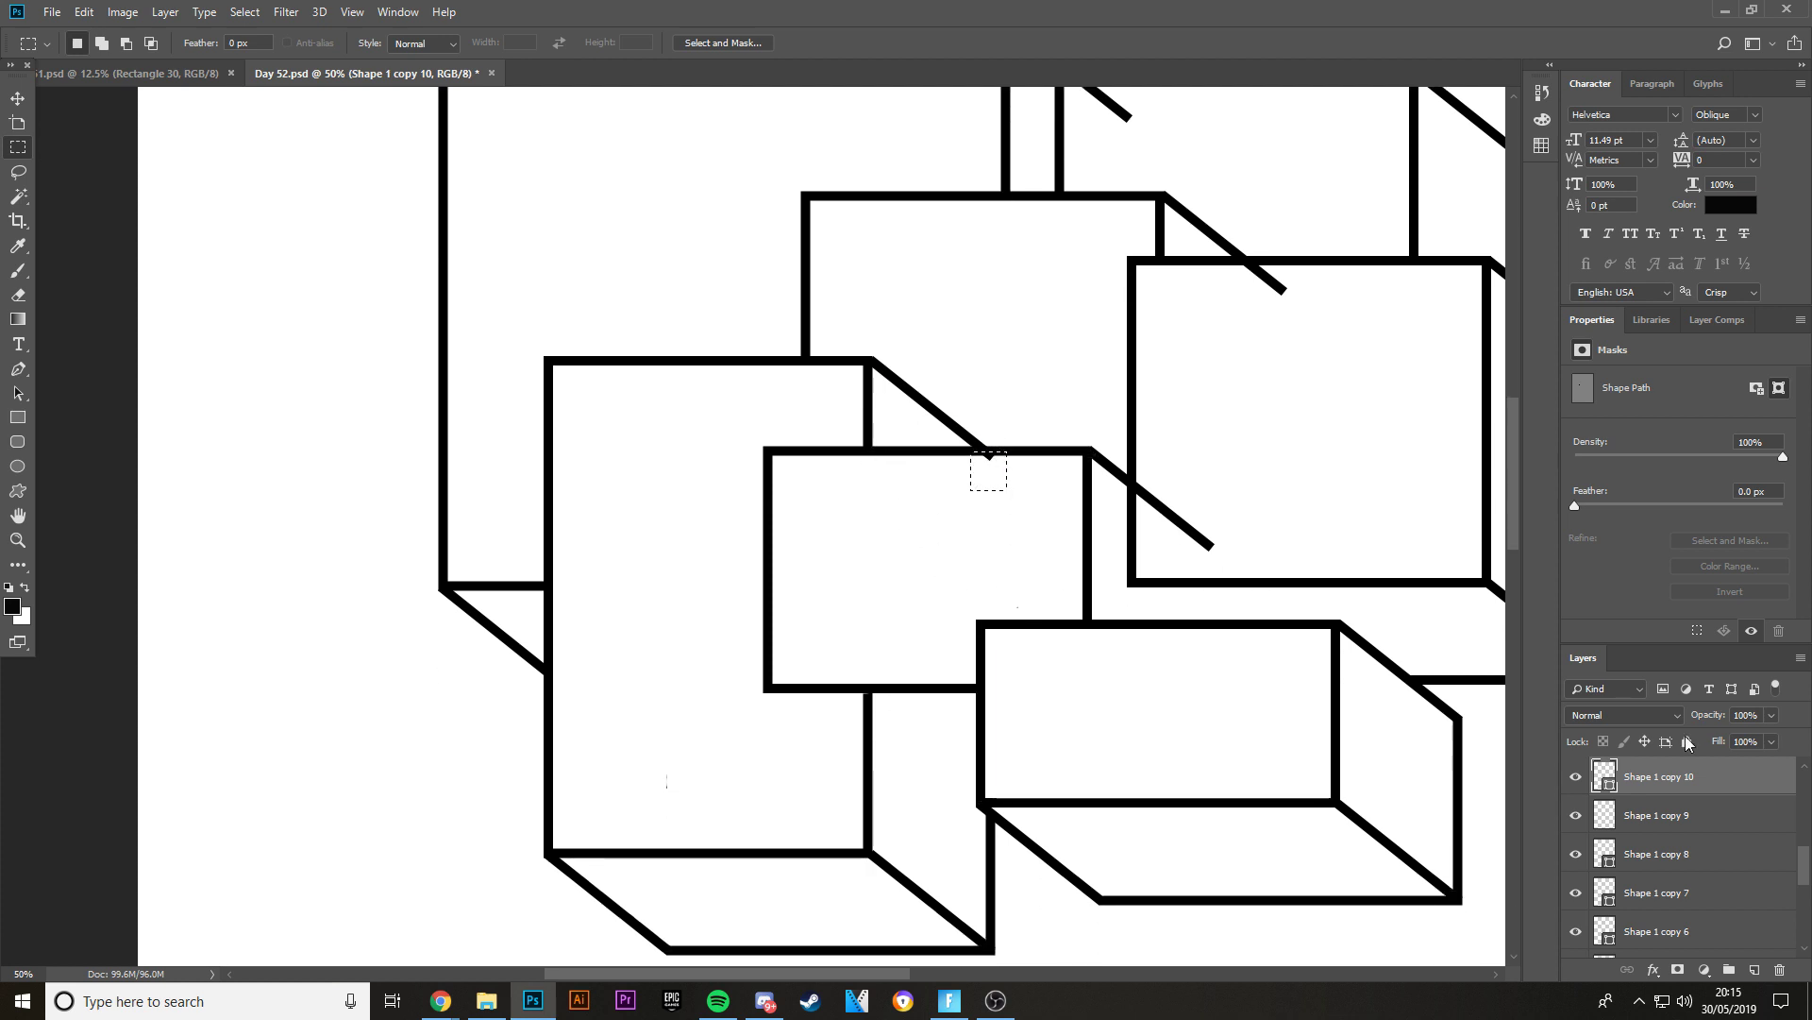
{"action": "right_click", "coordinate": [1682, 778]}
{"action": "left_click", "coordinate": [1604, 253]}
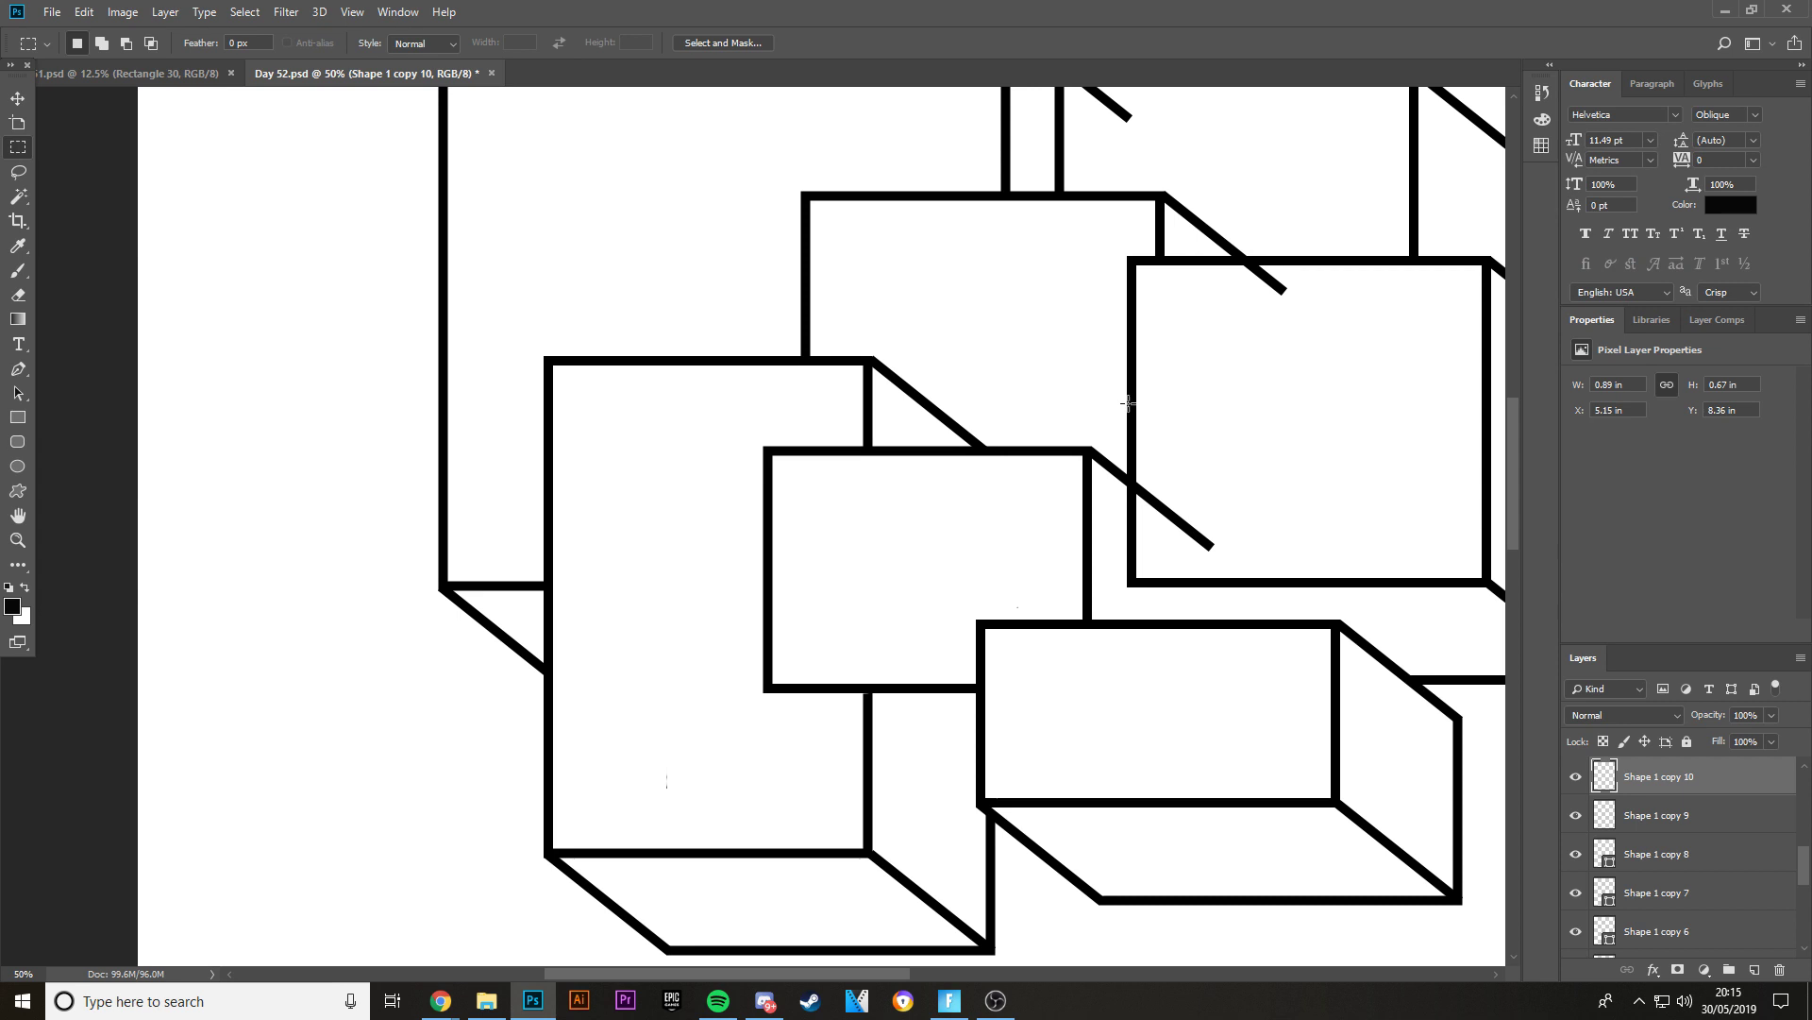
- Rasterize Shape 1 copy 13 and delete its diagonal segment inside the right box
{"action": "left_click", "coordinate": [19, 99]}
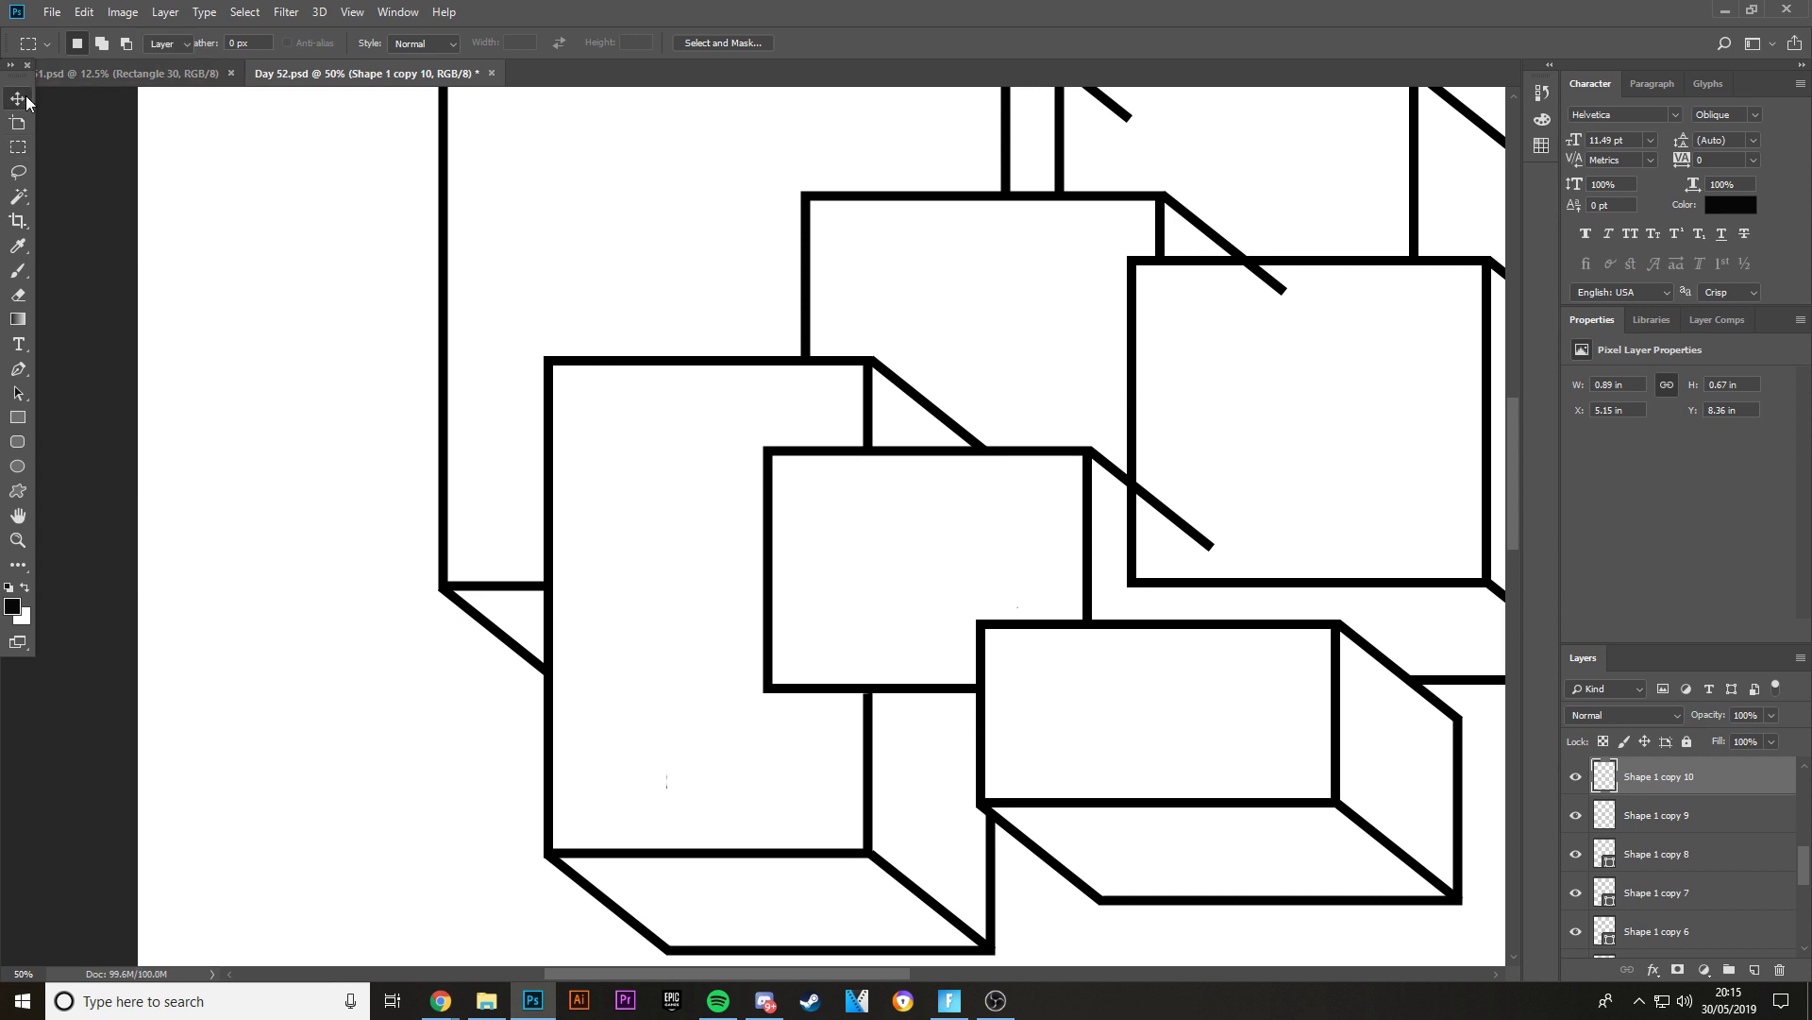
{"action": "left_click", "coordinate": [1110, 472]}
{"action": "right_click", "coordinate": [1680, 776]}
{"action": "left_click", "coordinate": [1610, 274]}
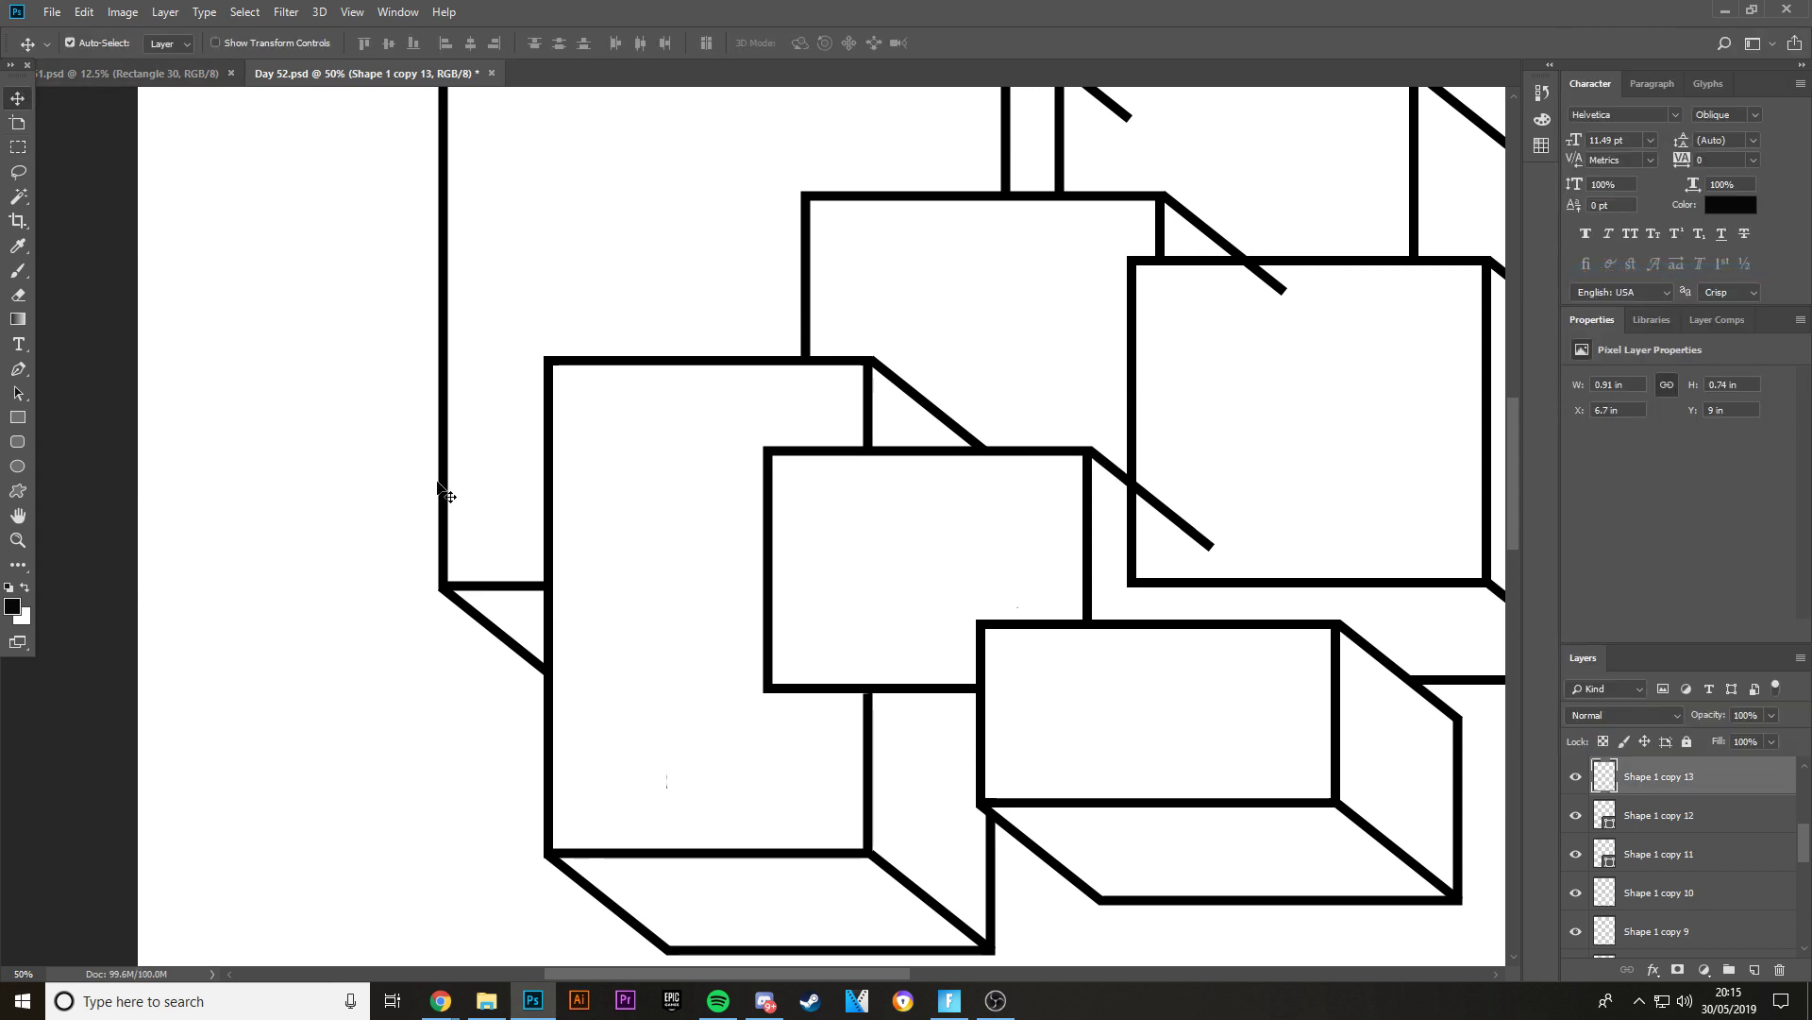
{"action": "left_click", "coordinate": [19, 147]}
{"action": "left_click_drag", "start_coordinate": [1299, 572], "coordinate": [1136, 437]}
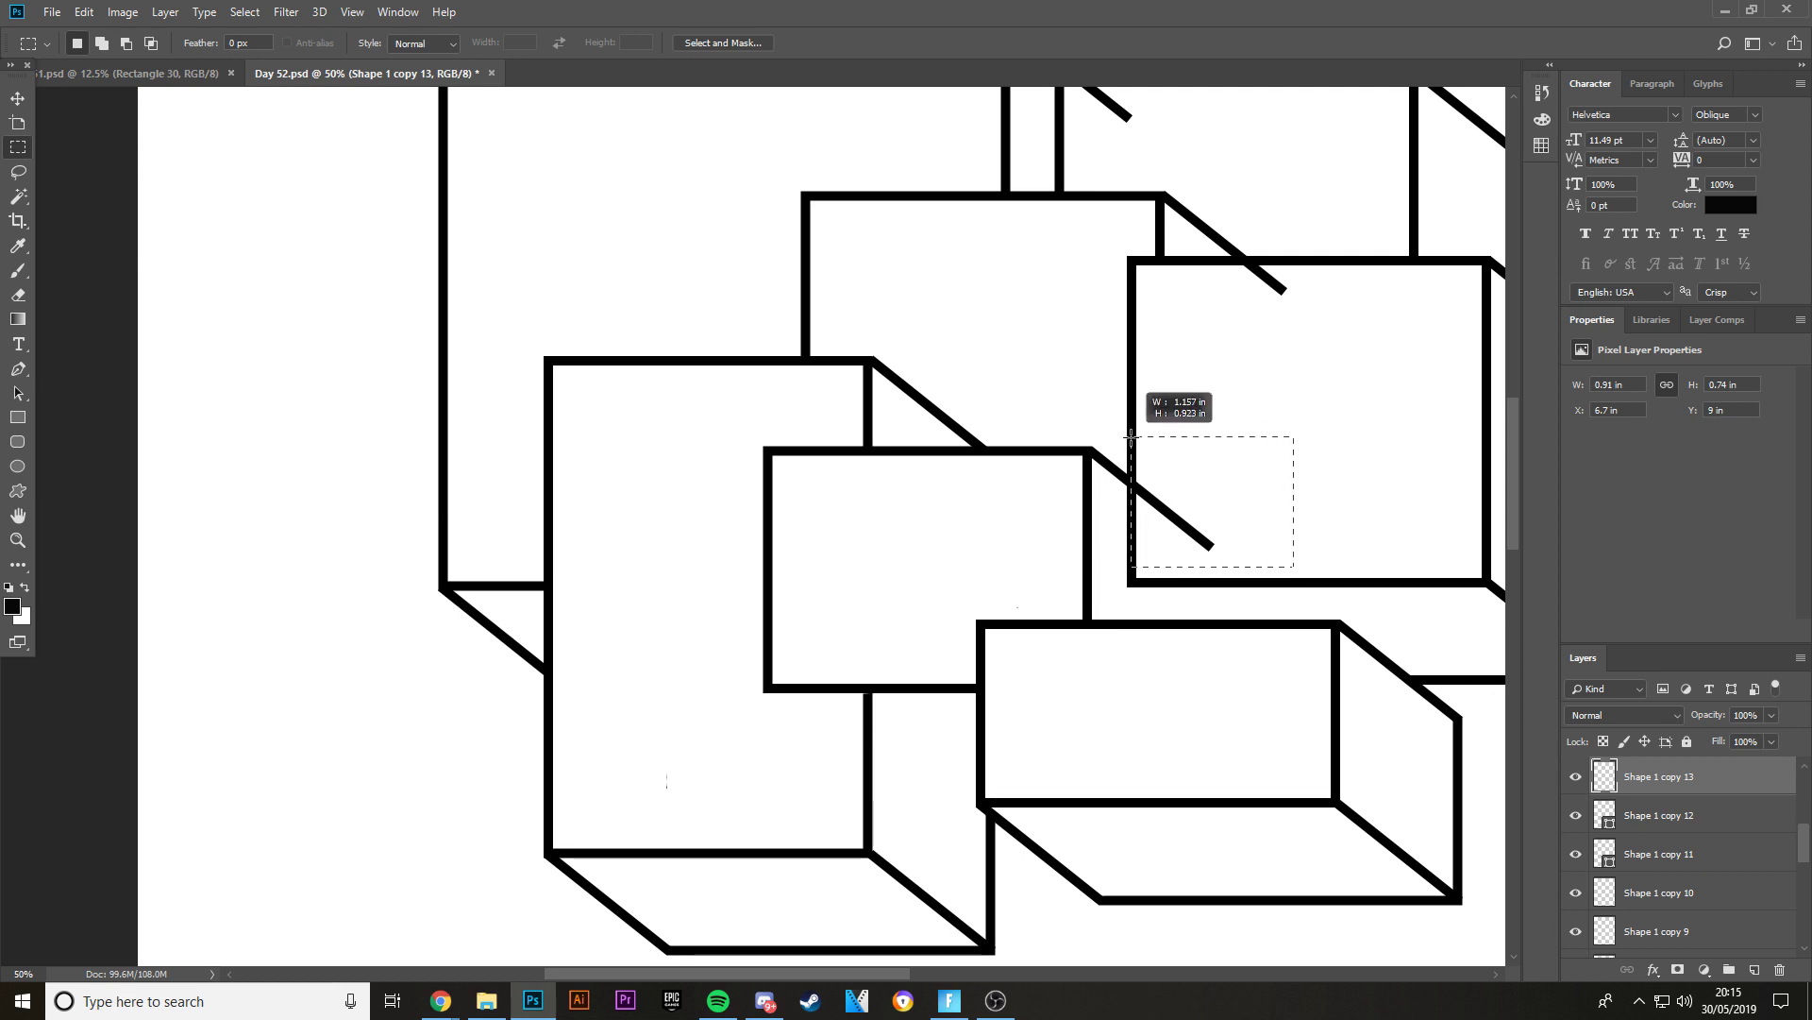
{"action": "key", "text": "Delete"}
{"action": "key", "text": "ctrl+d"}
{"action": "scroll", "coordinate": [1294, 486], "scroll_direction": "up", "scroll_amount": 2}
- Rasterize Shape 1 copy 12 and delete its diagonal end inside the right box
{"action": "left_click", "coordinate": [17, 99]}
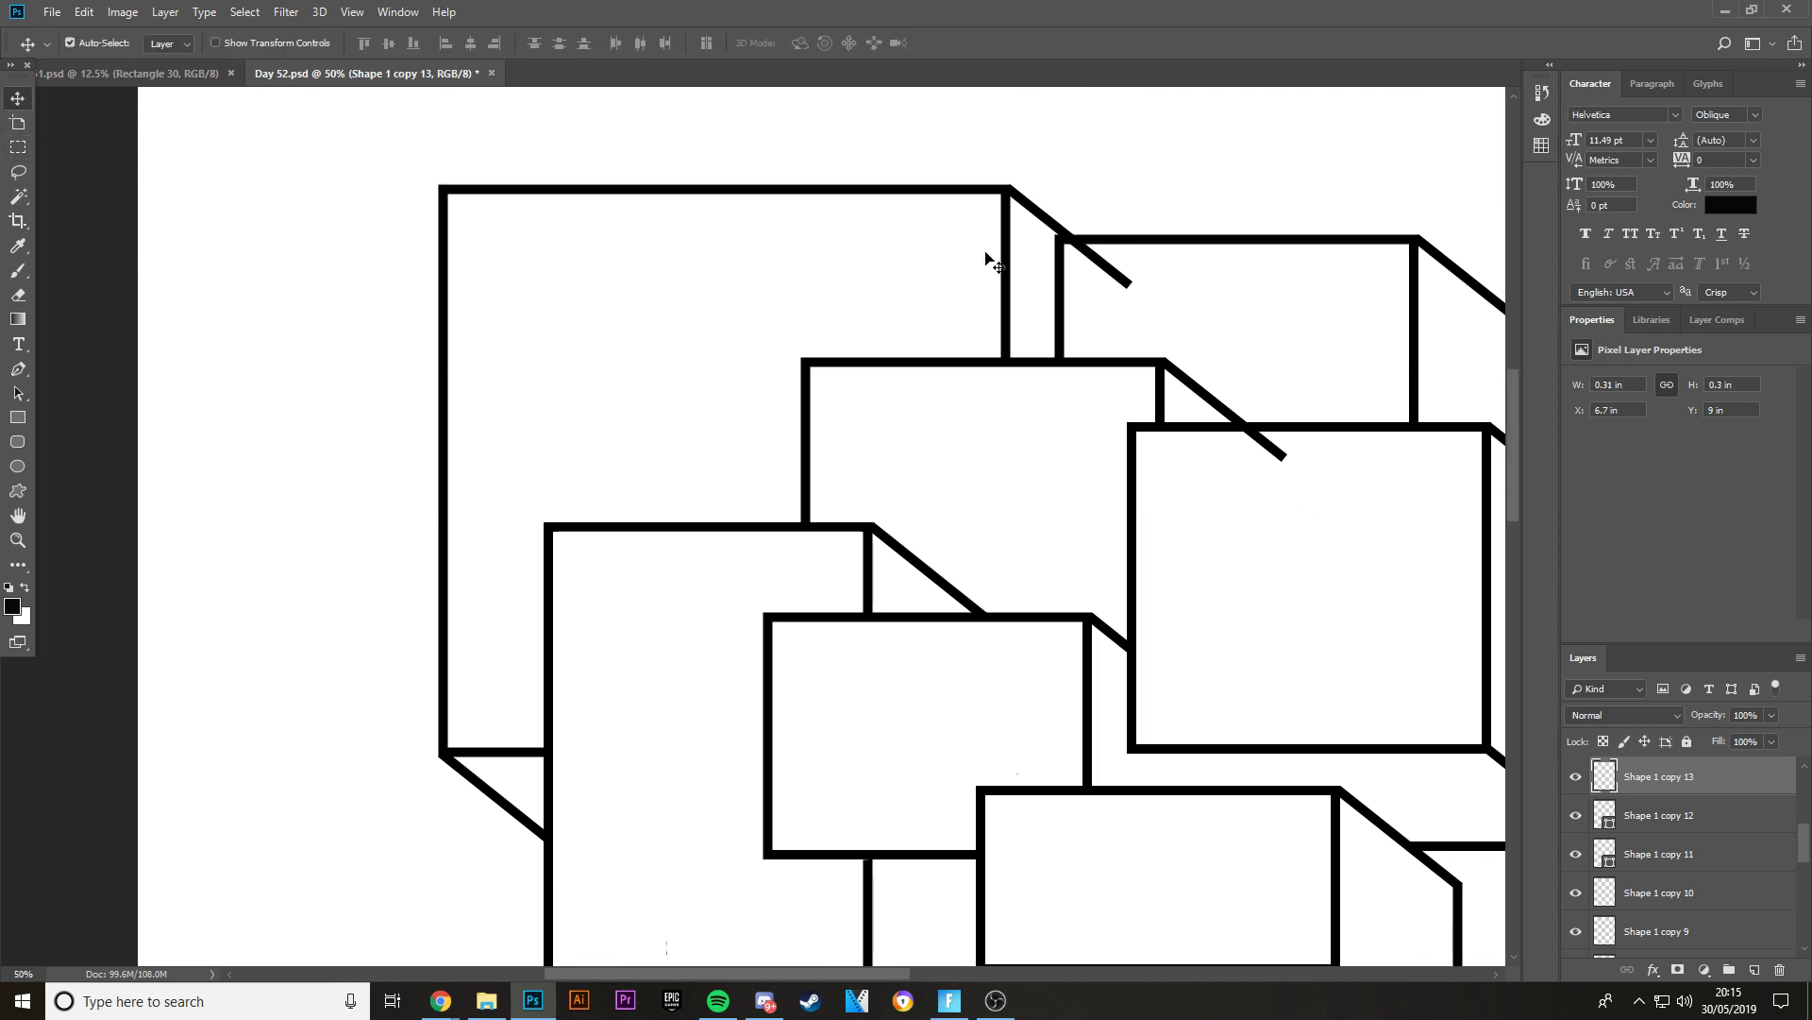
{"action": "left_click", "coordinate": [19, 147]}
{"action": "left_click_drag", "start_coordinate": [1341, 469], "coordinate": [1218, 425]}
{"action": "left_click", "coordinate": [17, 98]}
{"action": "left_click", "coordinate": [1236, 418]}
{"action": "right_click", "coordinate": [1722, 817]}
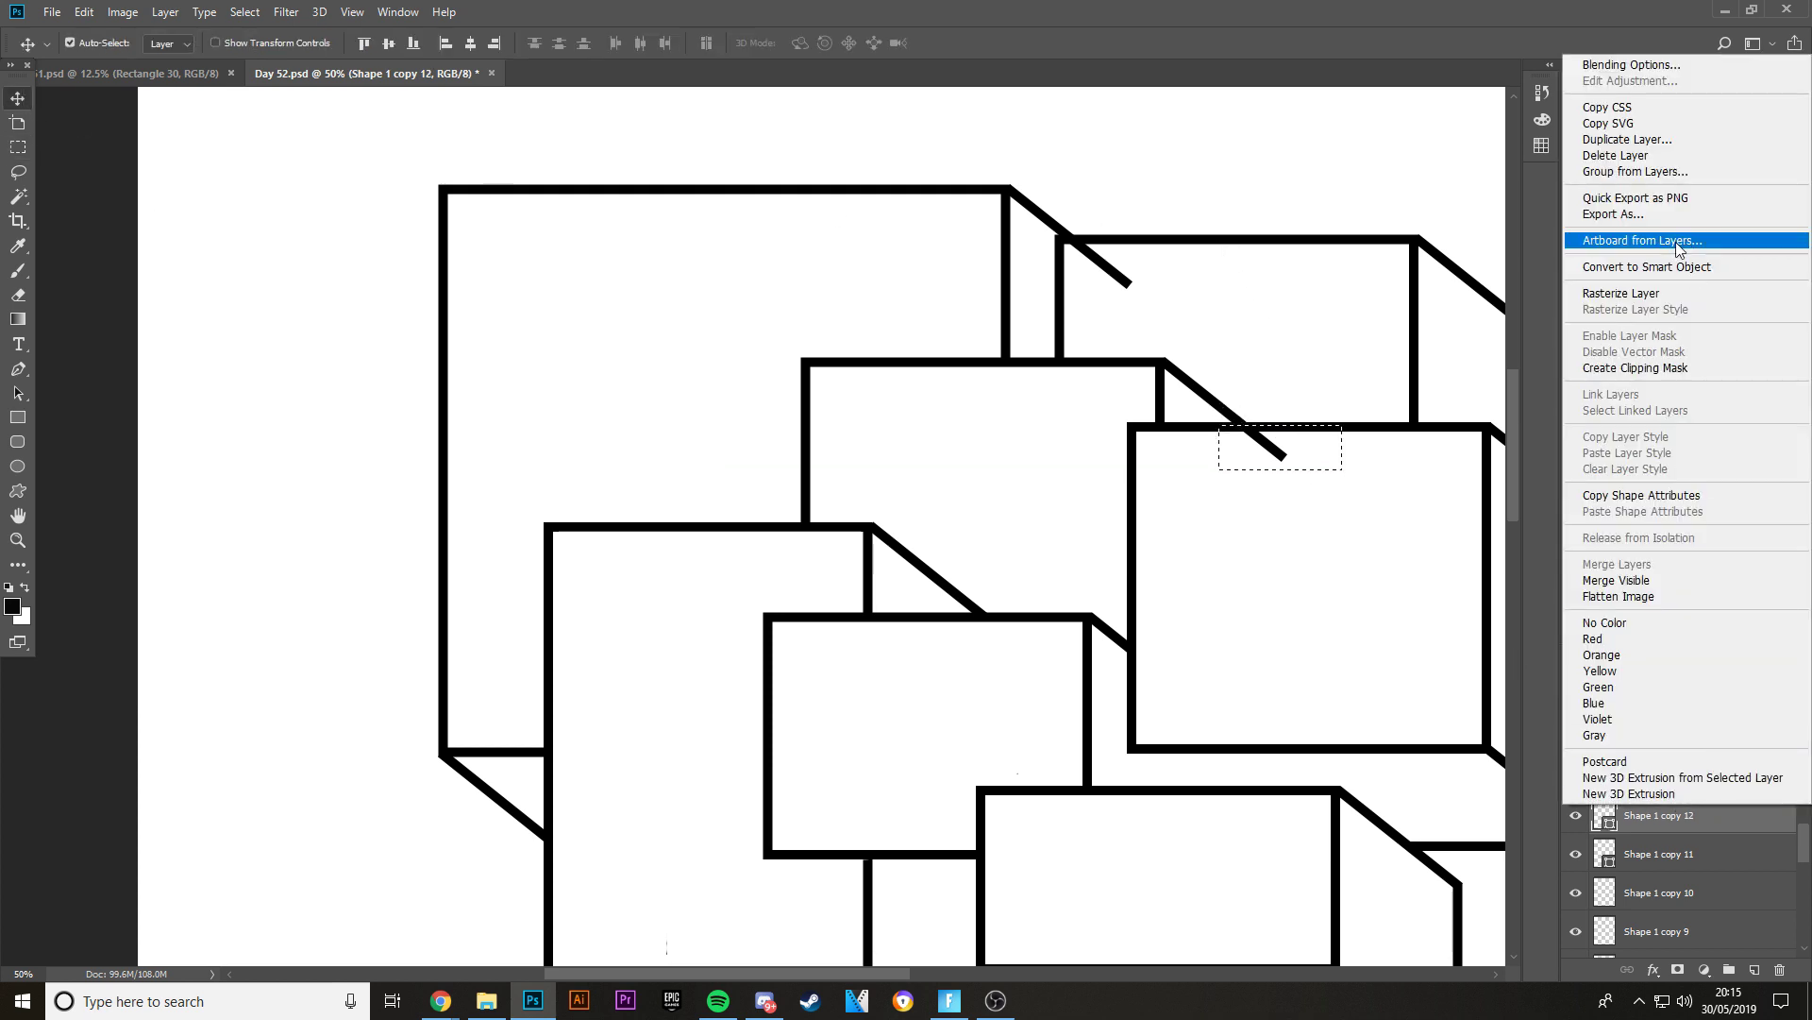
{"action": "left_click", "coordinate": [1665, 294]}
{"action": "key", "text": "Delete"}
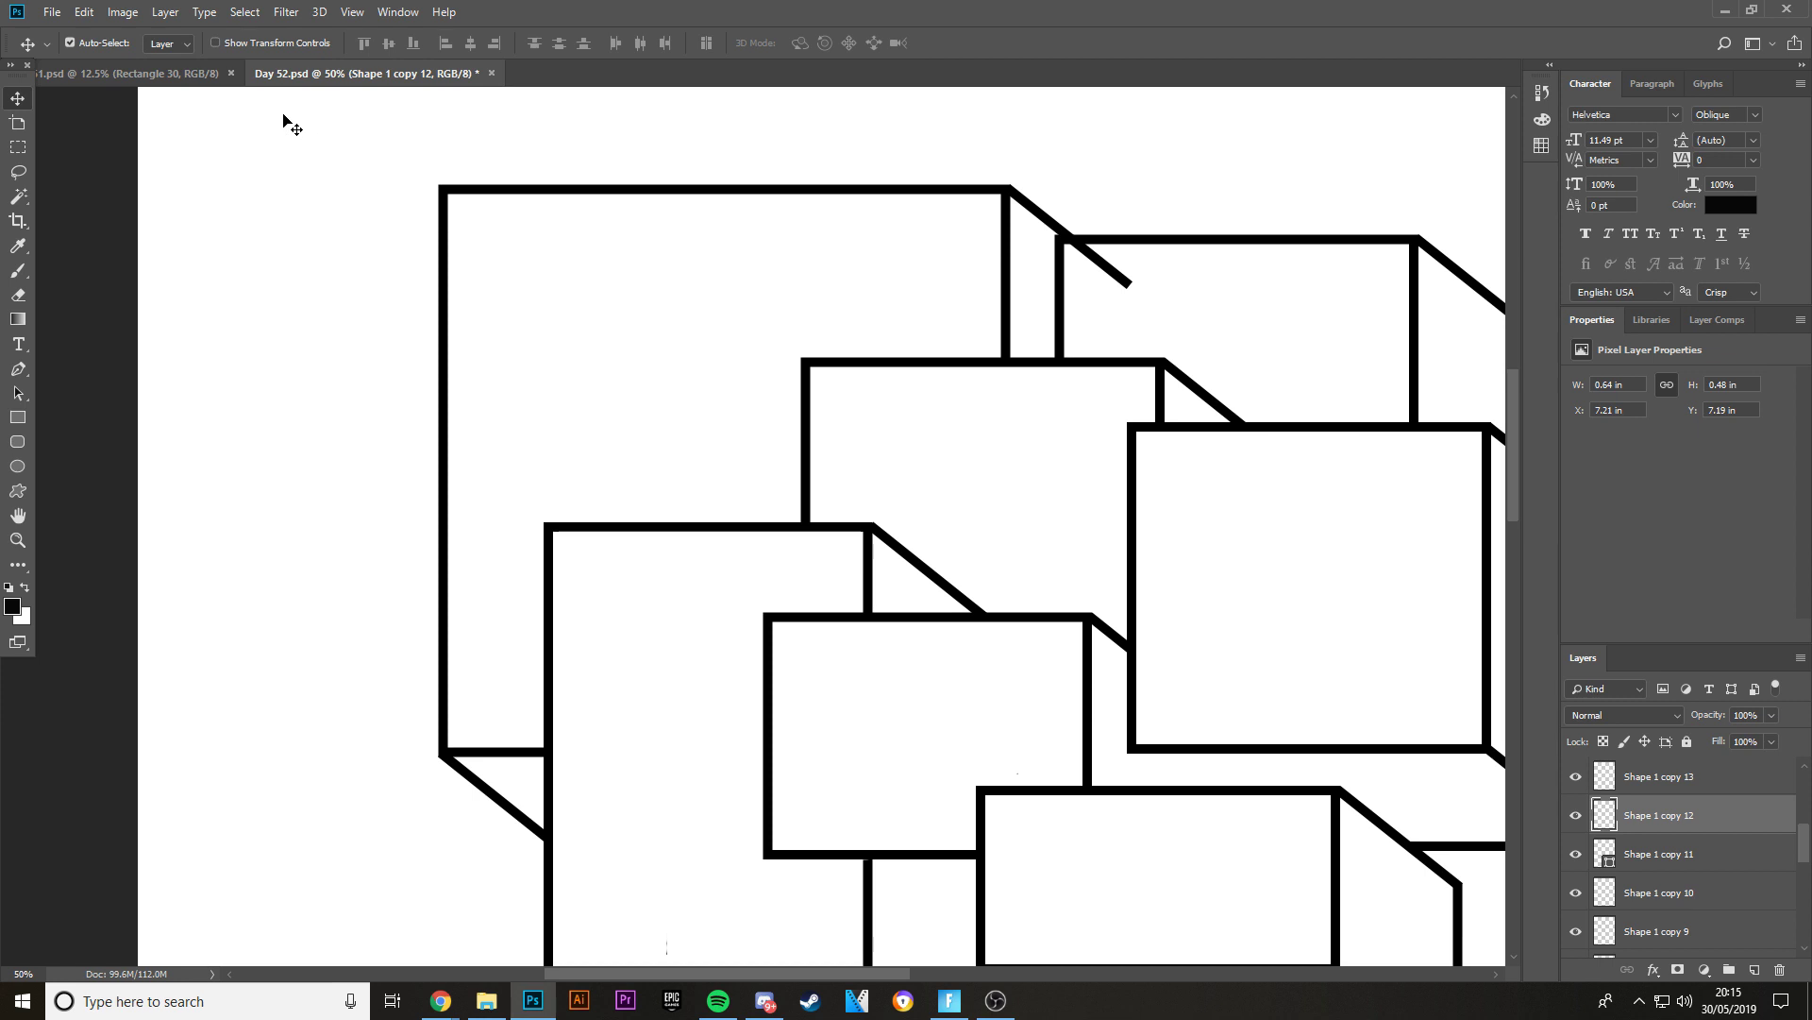
- Rasterize Shape 1 copy 11 and delete its overhanging diagonal end
{"action": "left_click", "coordinate": [1070, 253]}
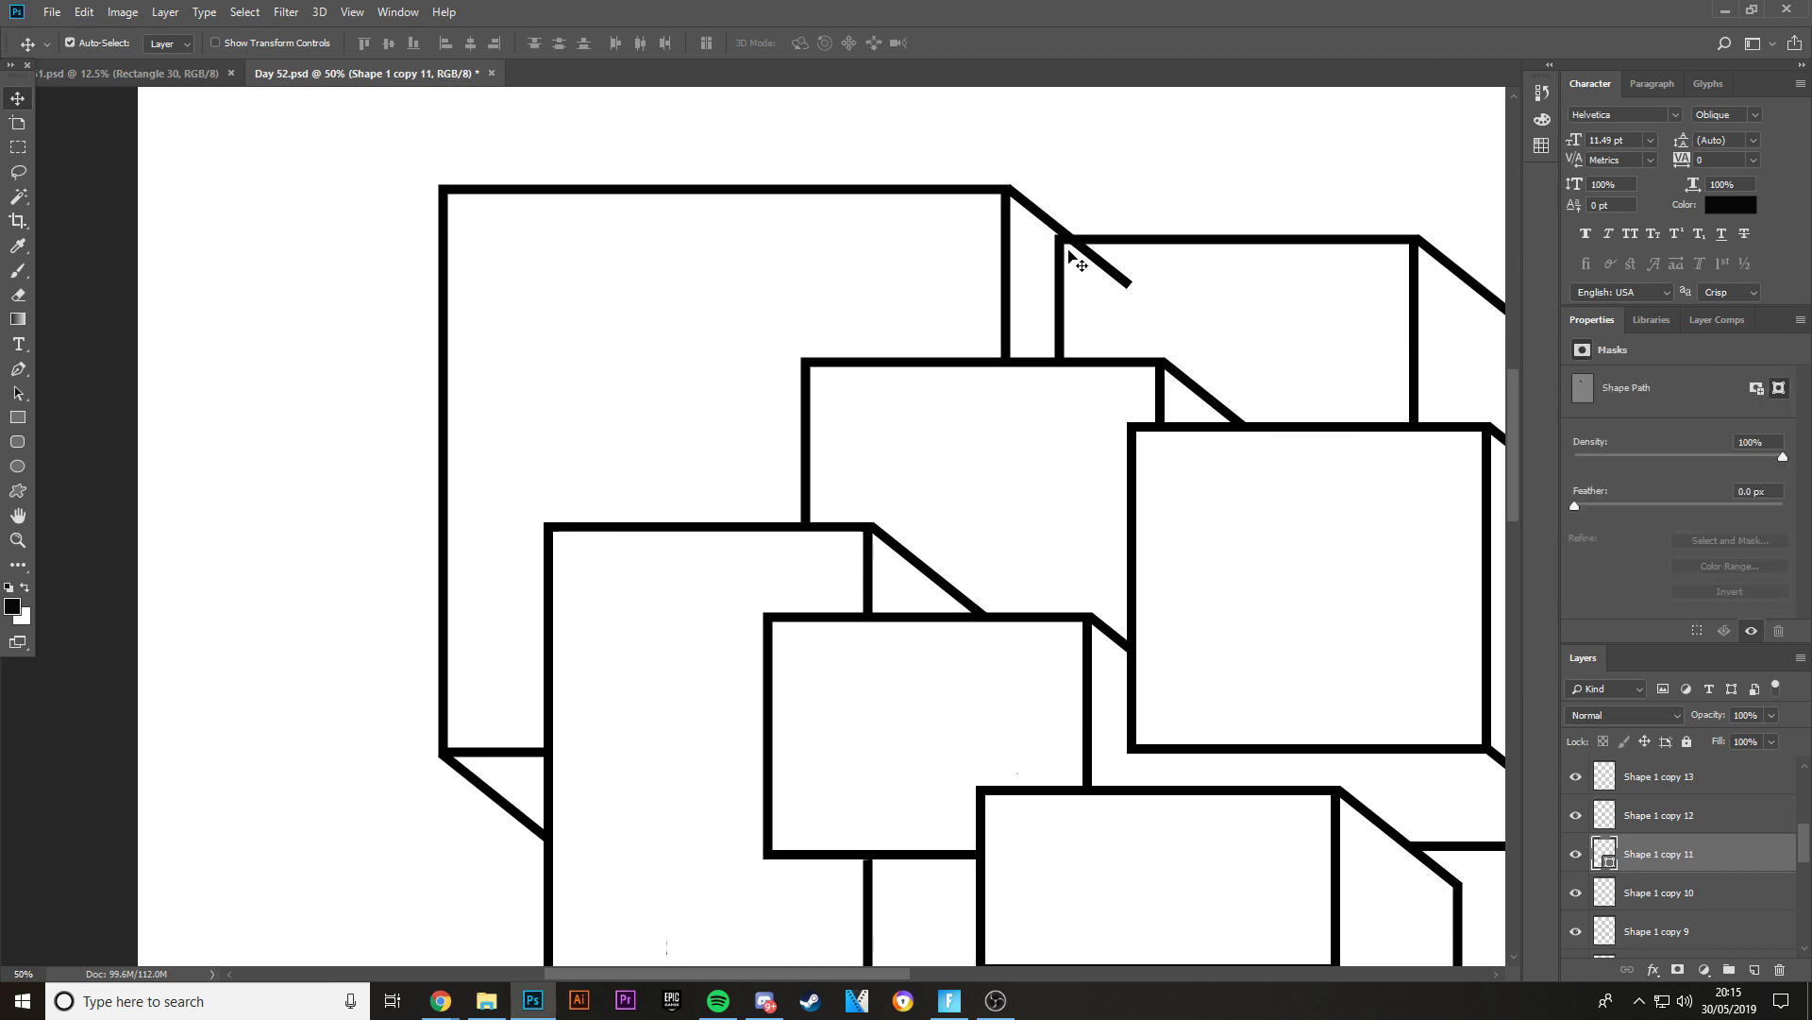
{"action": "right_click", "coordinate": [1686, 843]}
{"action": "left_click", "coordinate": [1616, 337]}
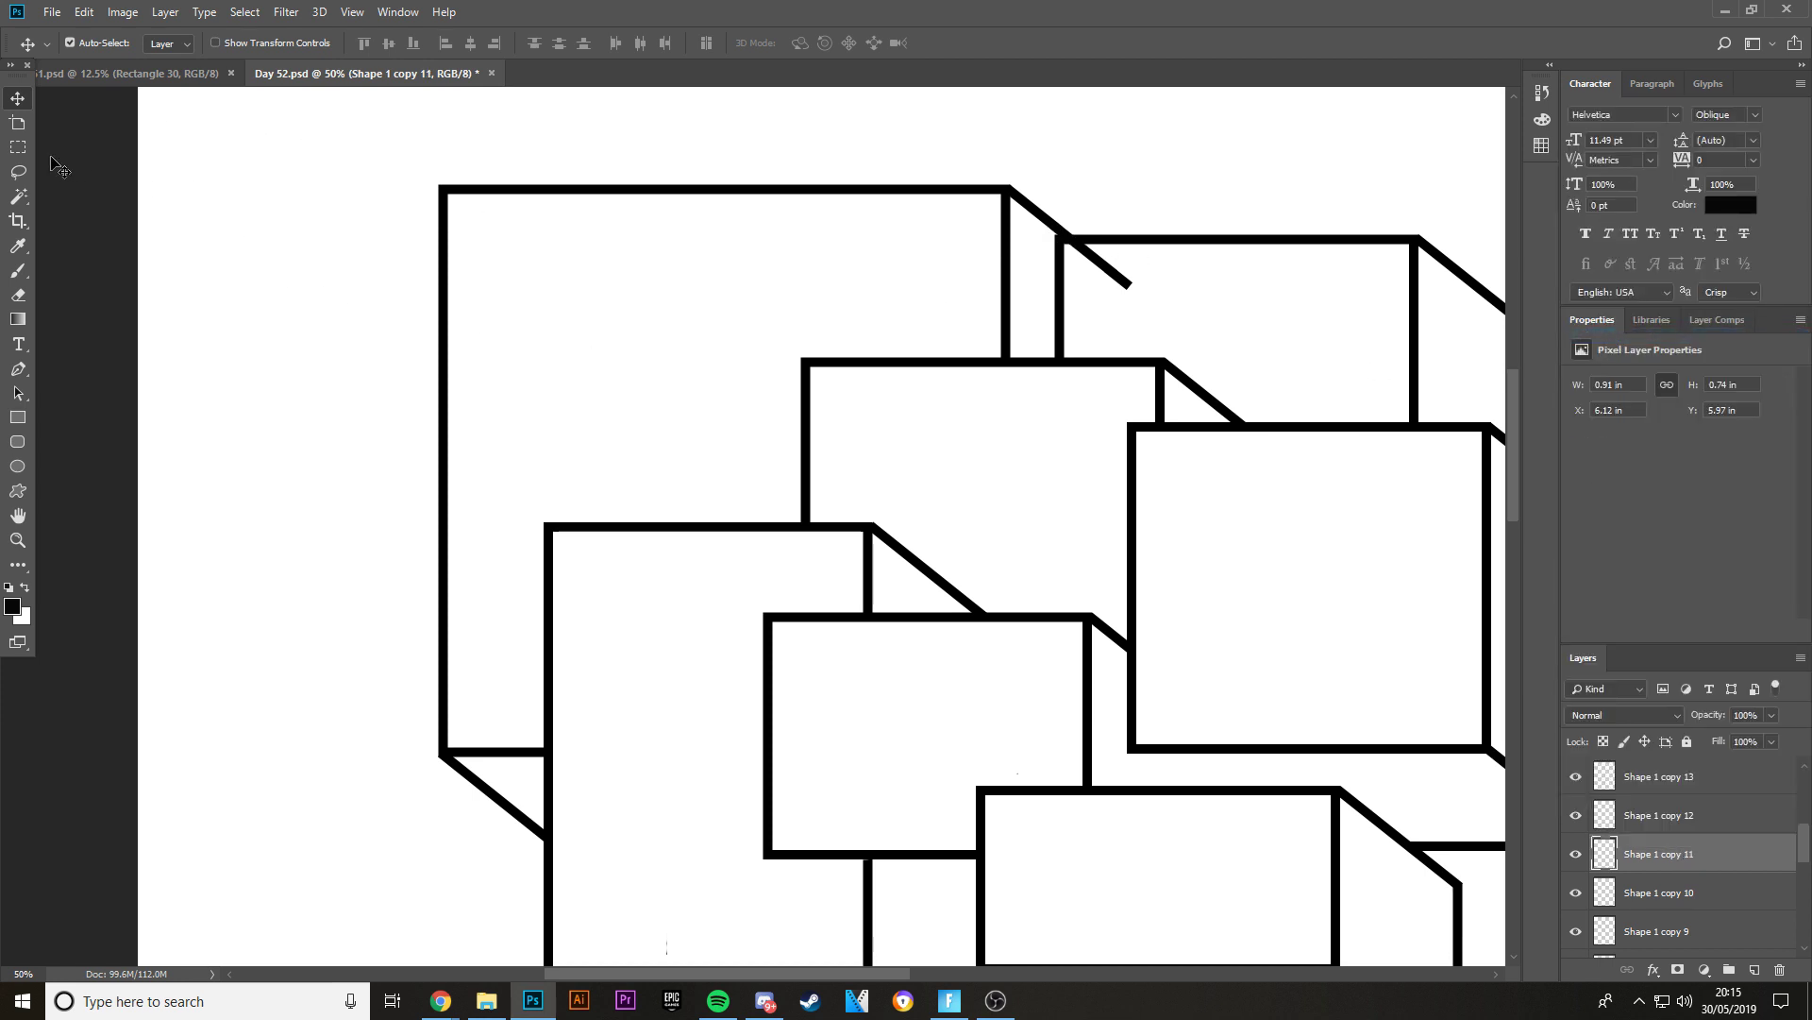
{"action": "key", "text": "m"}
{"action": "left_click_drag", "start_coordinate": [1177, 299], "coordinate": [1061, 235]}
{"action": "key", "text": "Delete"}
{"action": "key", "text": "ctrl+d"}
{"action": "scroll", "coordinate": [1064, 223], "scroll_direction": "down", "scroll_amount": 3}
{"action": "scroll", "coordinate": [1064, 223], "scroll_direction": "down", "scroll_amount": 5}
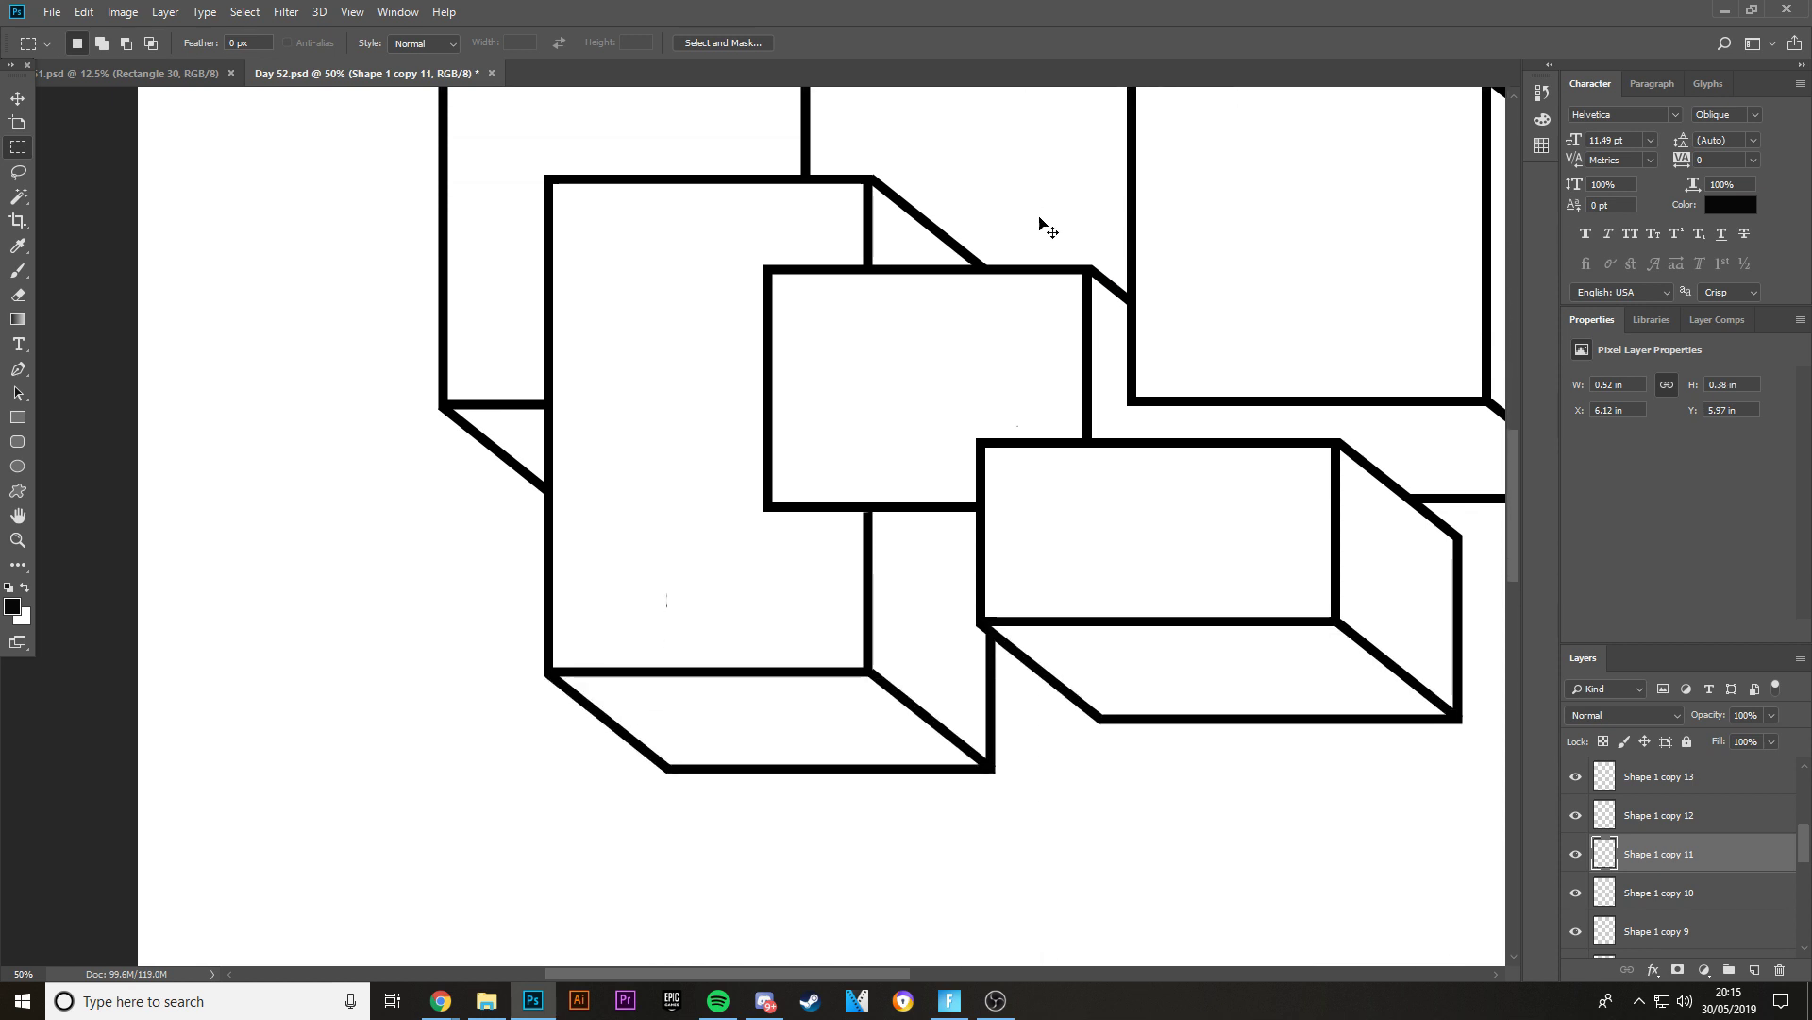
{"action": "key", "text": "ctrl+minus"}
{"action": "scroll", "coordinate": [1162, 140], "scroll_direction": "up", "scroll_amount": 3}
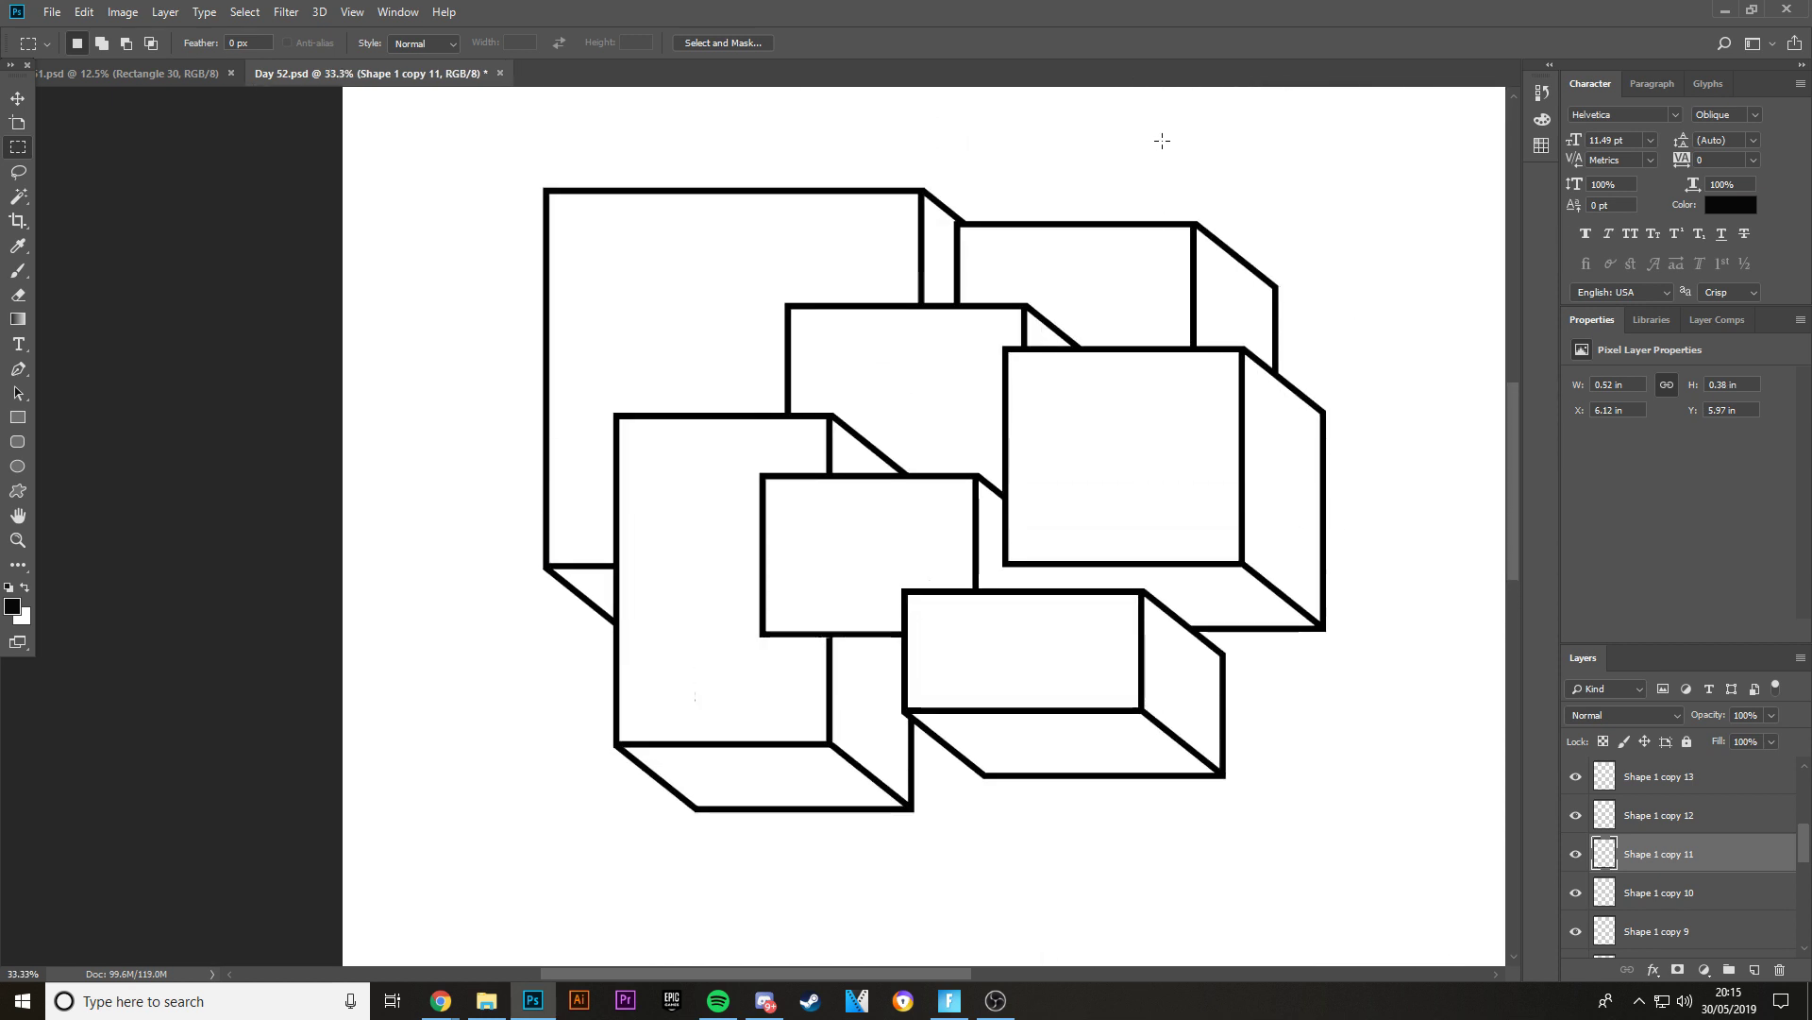
{"action": "scroll", "coordinate": [1163, 143], "scroll_direction": "down", "scroll_amount": 2}
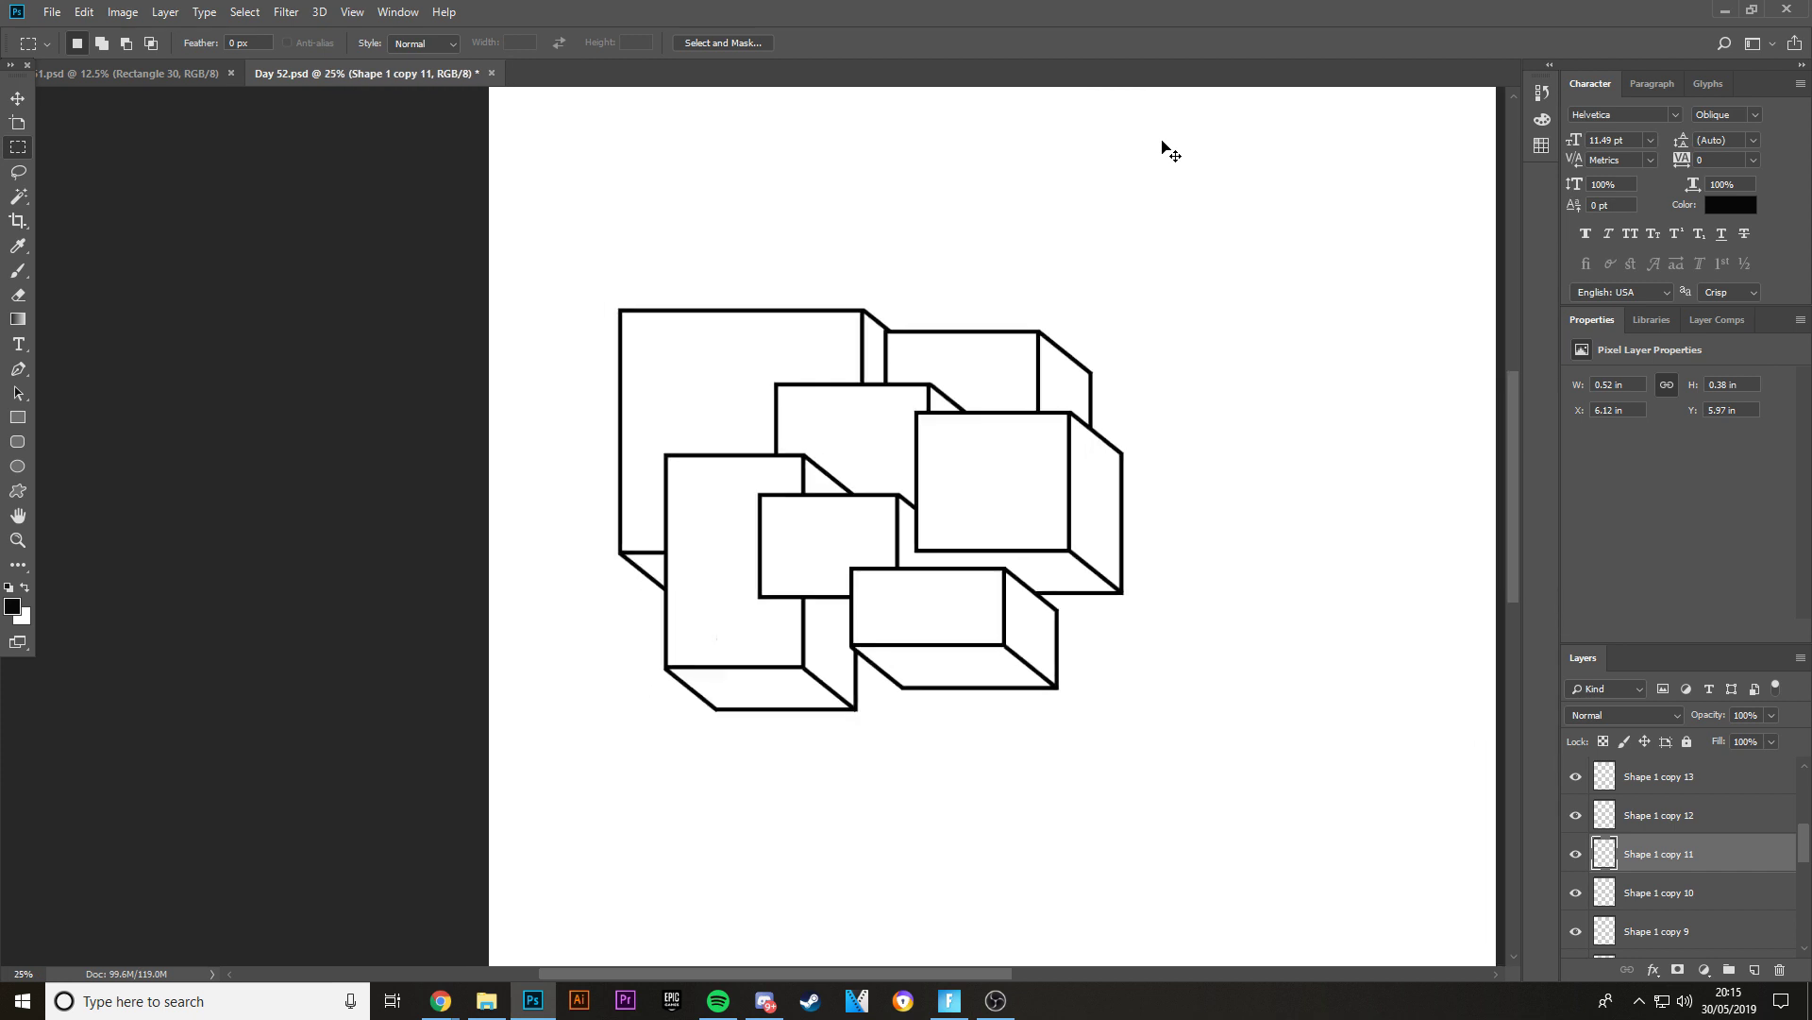
{"action": "scroll", "coordinate": [1161, 141], "scroll_direction": "up", "scroll_amount": 2}
{"action": "scroll", "coordinate": [1015, 269], "scroll_direction": "up", "scroll_amount": 5}
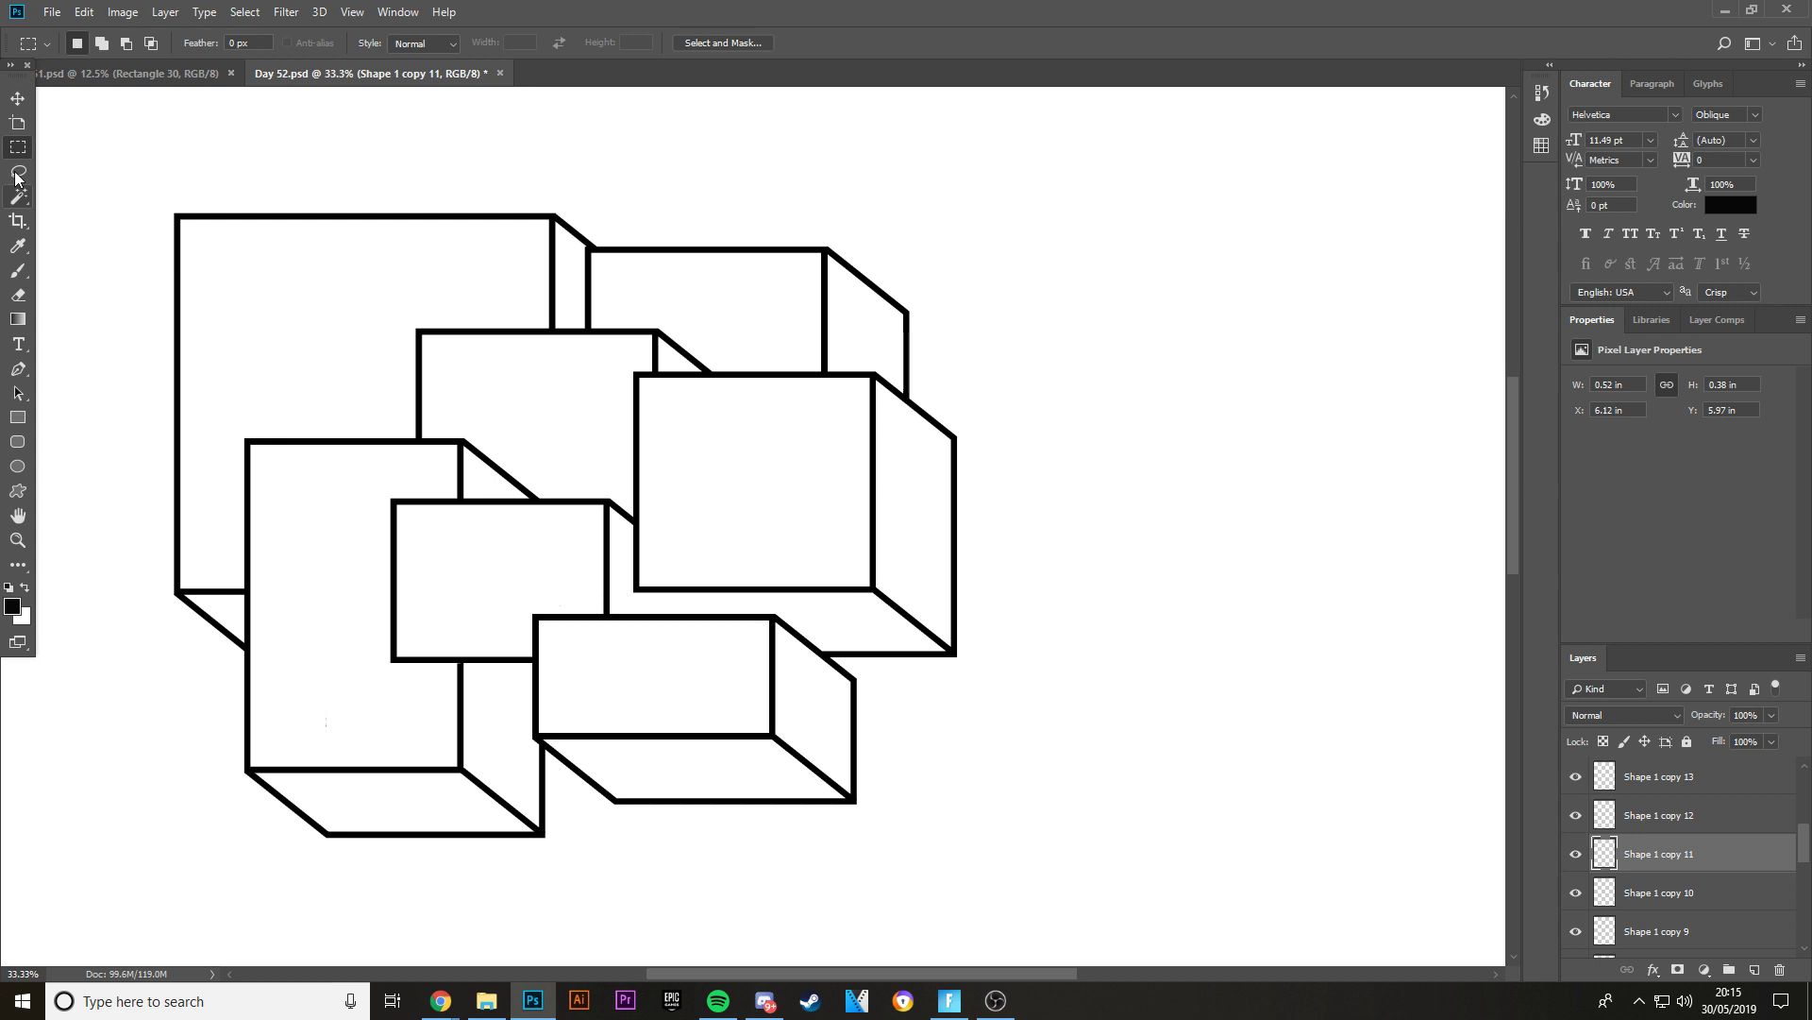
{"action": "key", "text": "v"}
{"action": "key", "text": "ctrl+plus"}
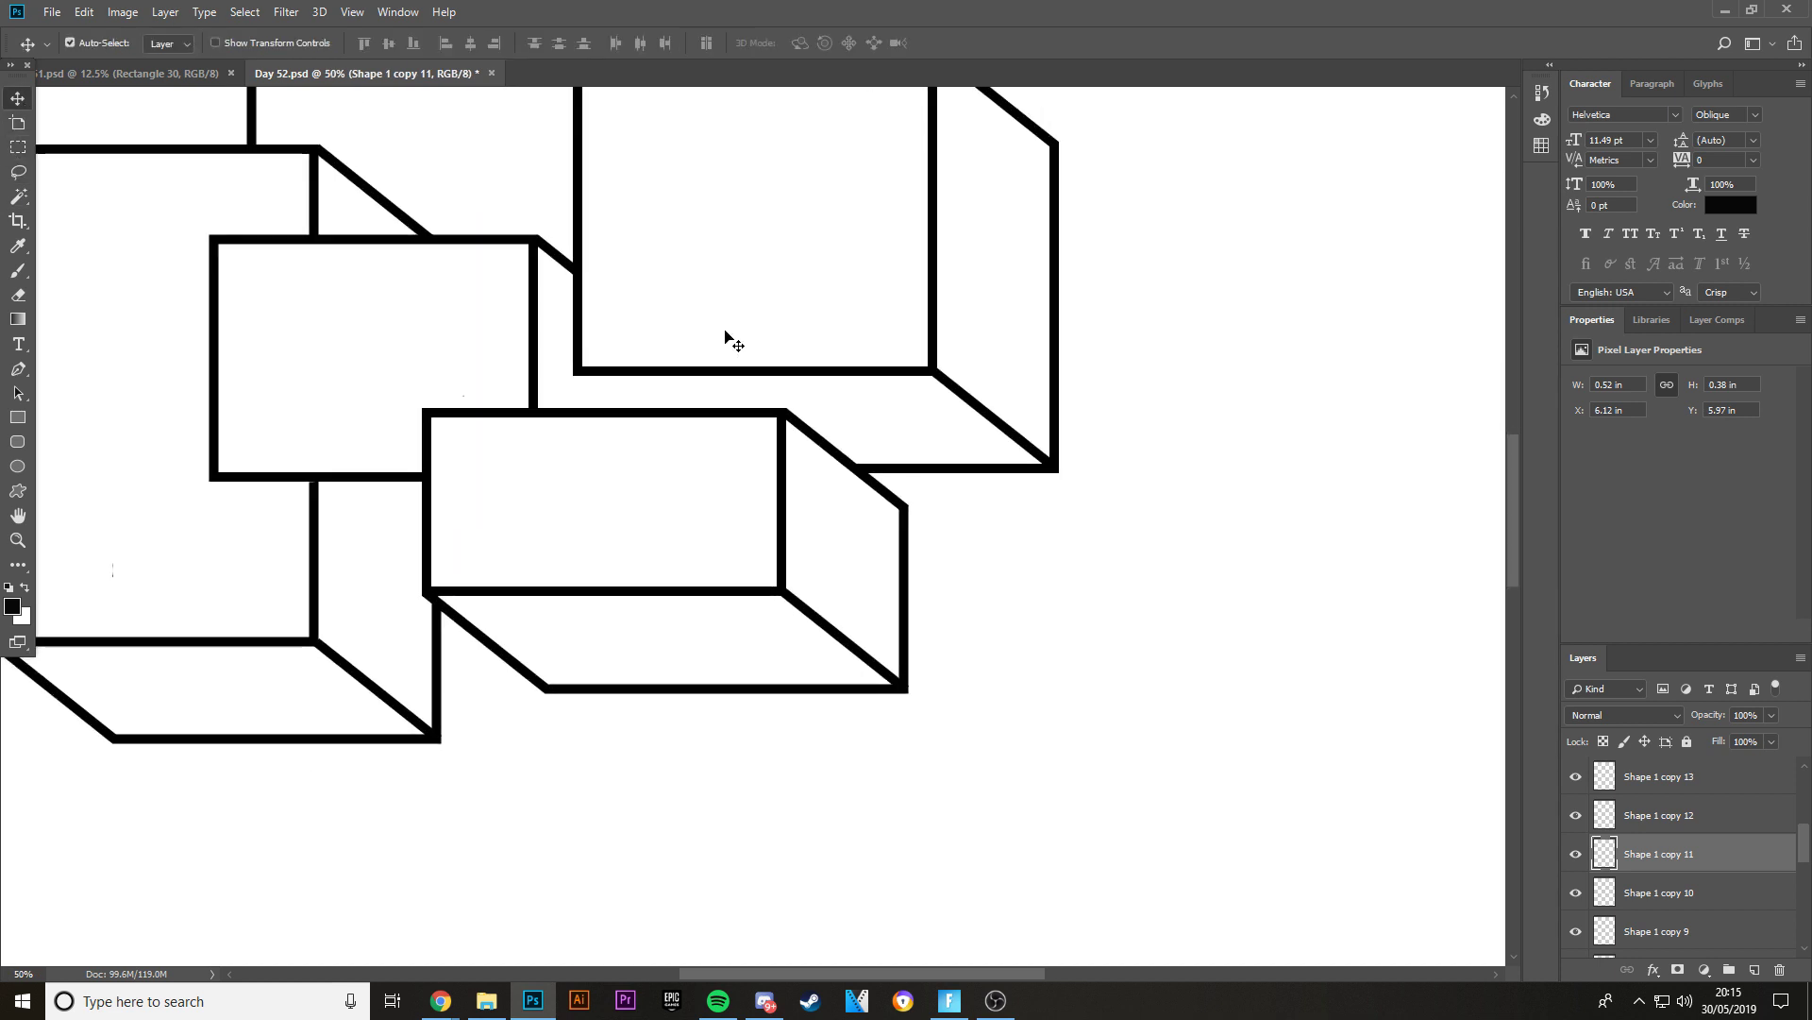
{"action": "left_click", "coordinate": [18, 147]}
{"action": "left_click_drag", "start_coordinate": [188, 445], "coordinate": [469, 578]}
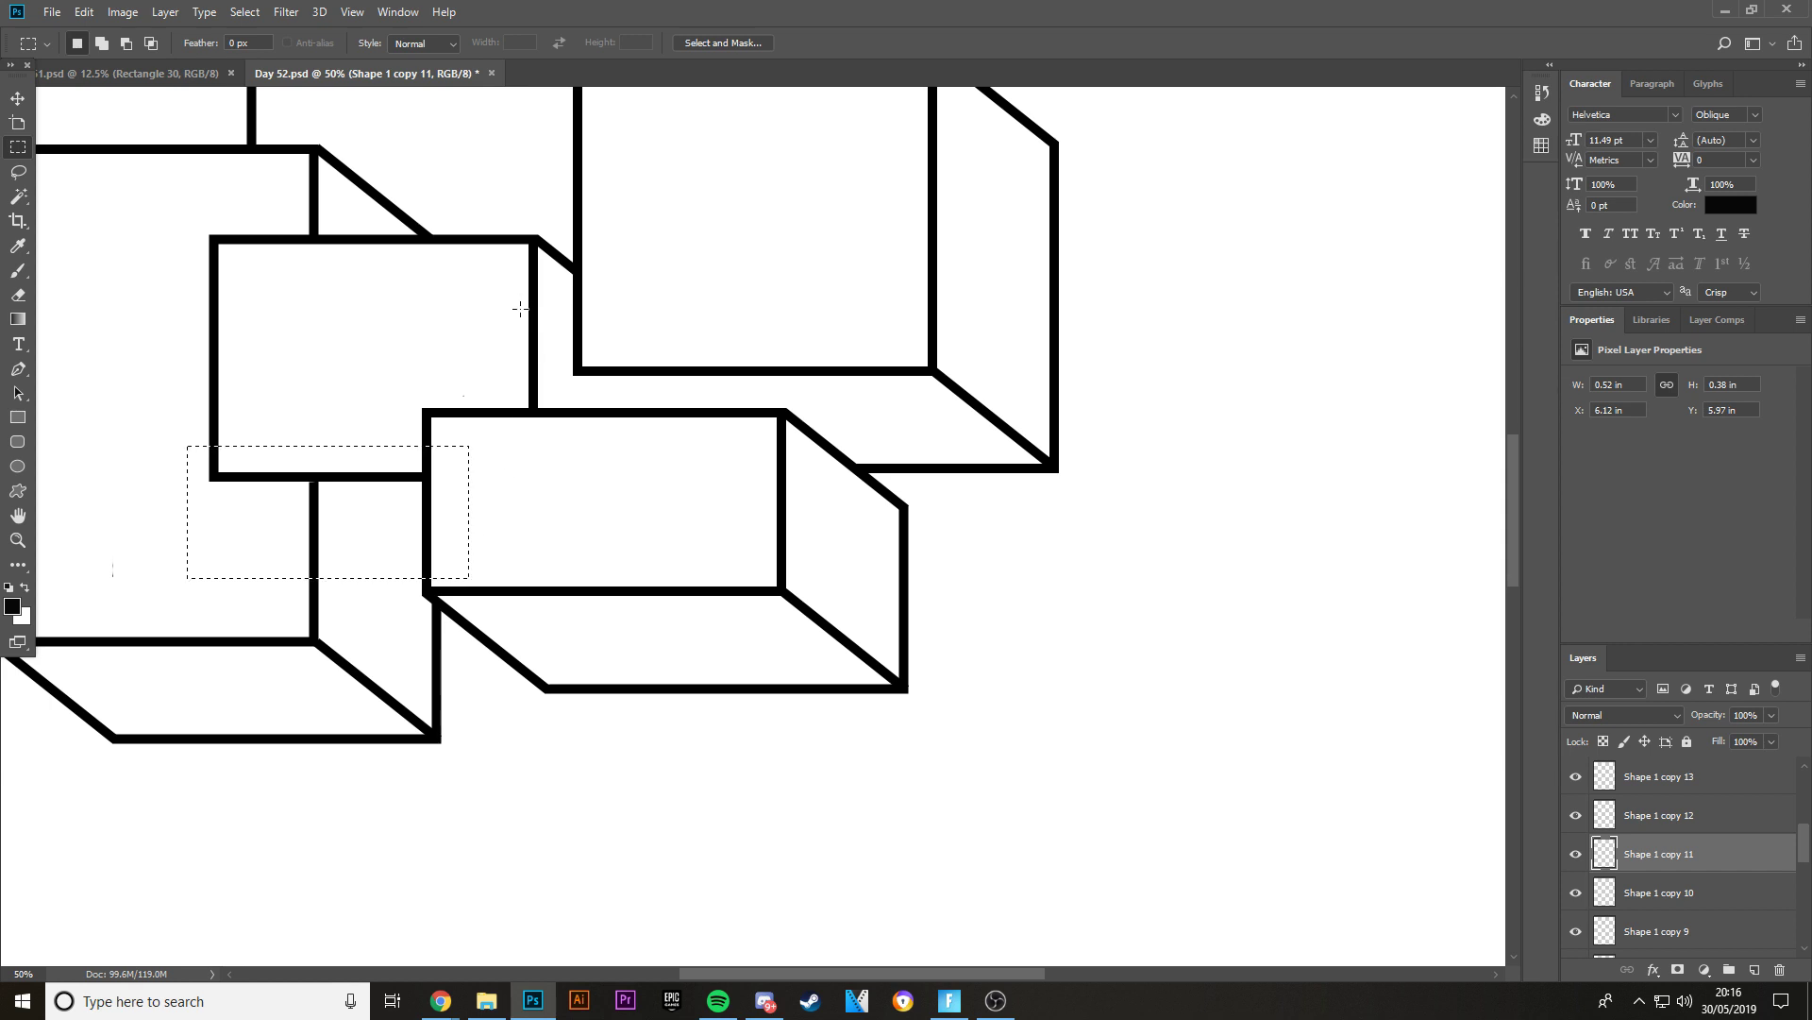
{"action": "left_click_drag", "start_coordinate": [520, 311], "coordinate": [656, 429]}
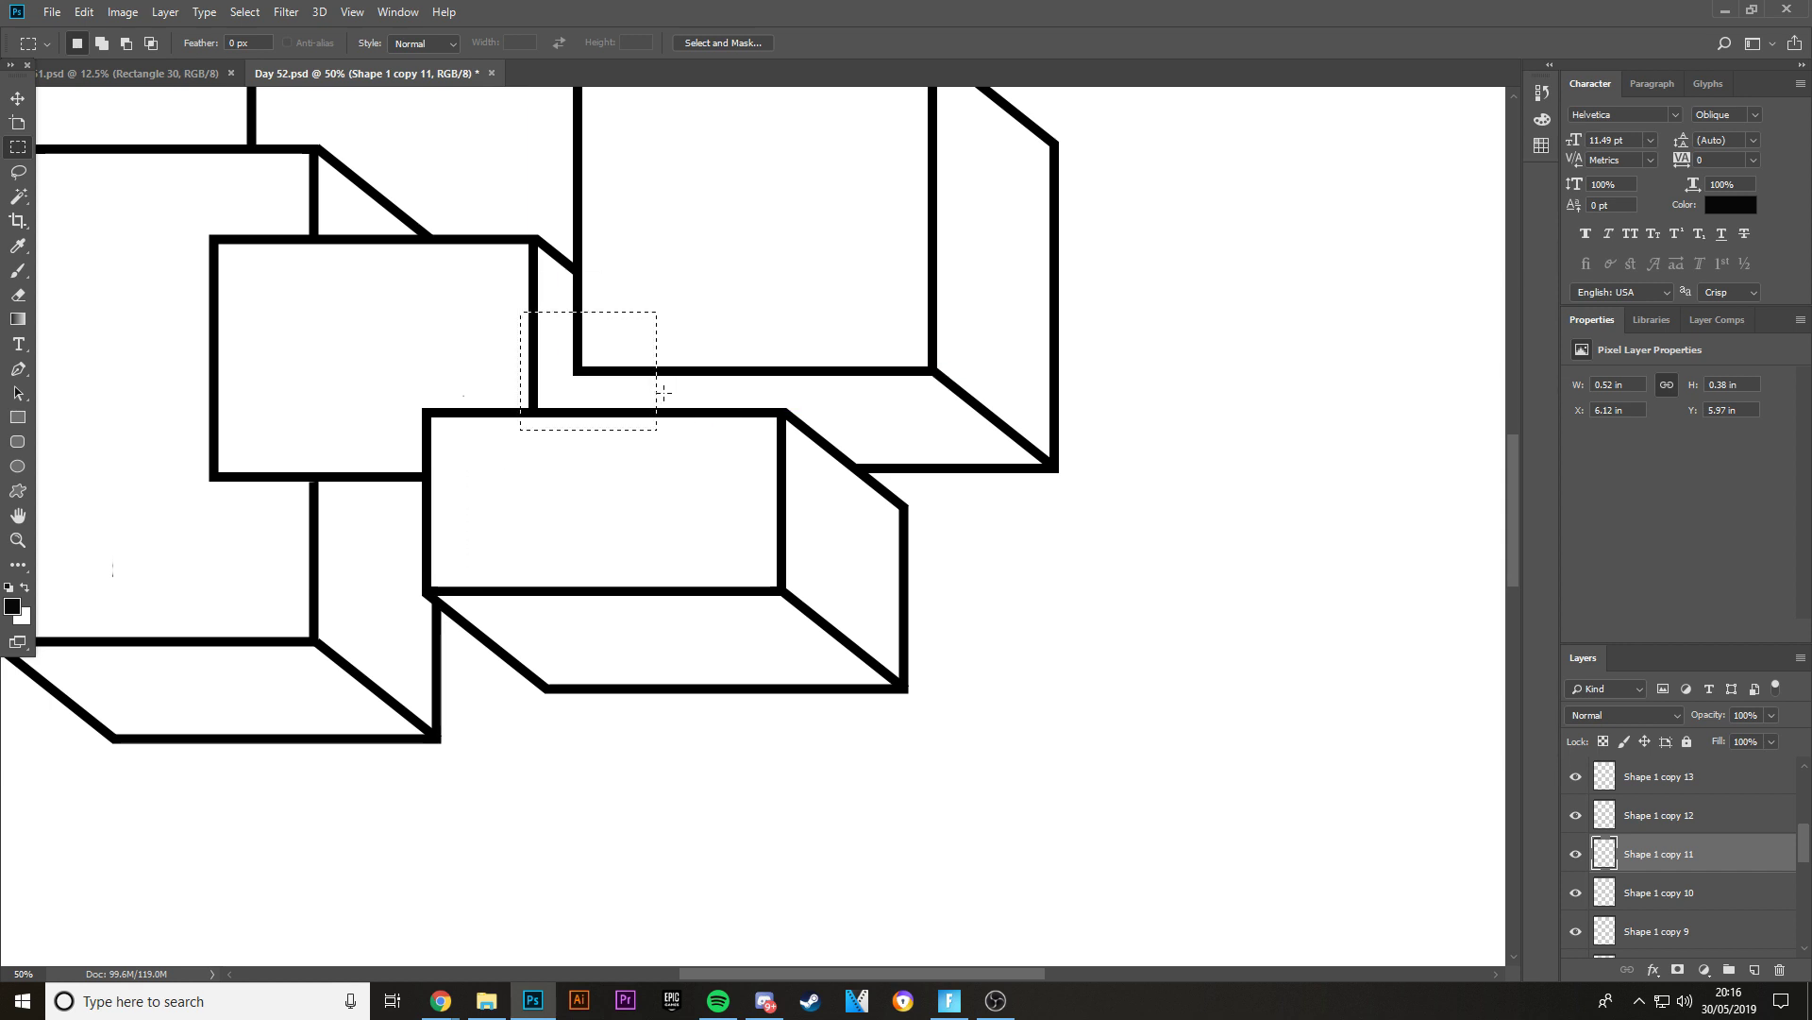
{"action": "key", "text": "ctrl+plus"}
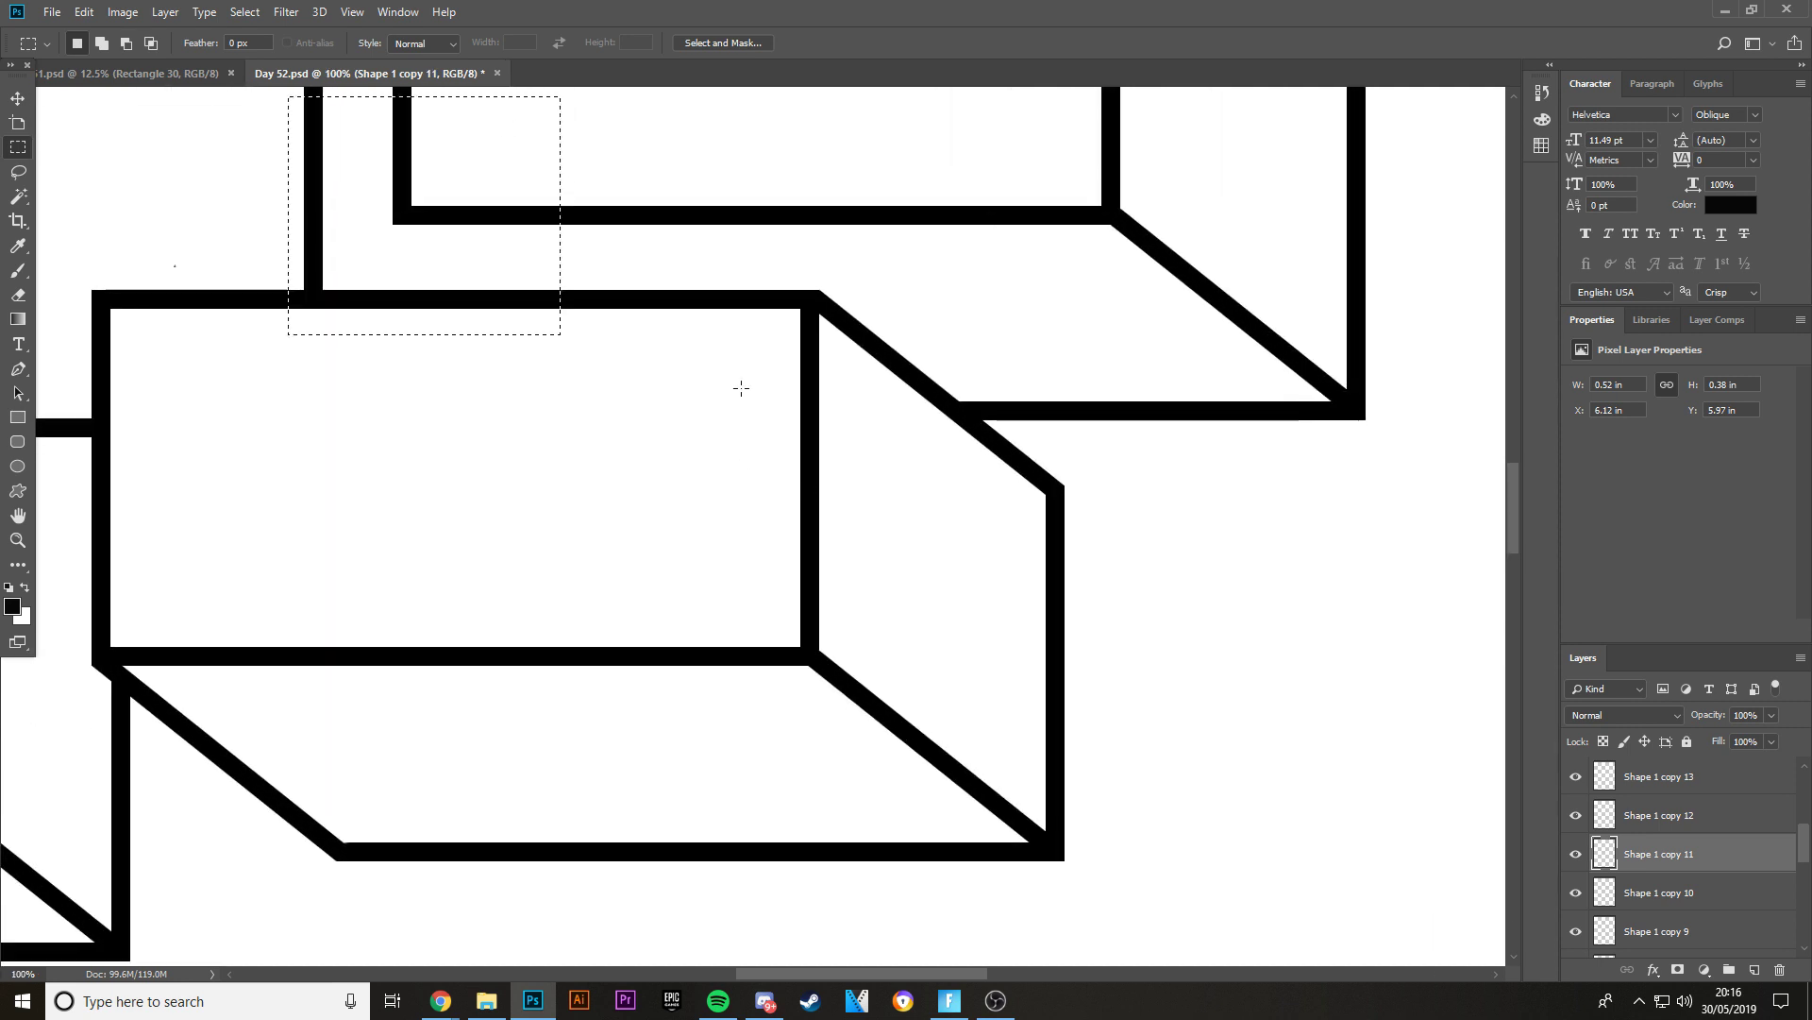
{"action": "left_click_drag", "start_coordinate": [982, 973], "coordinate": [900, 973]}
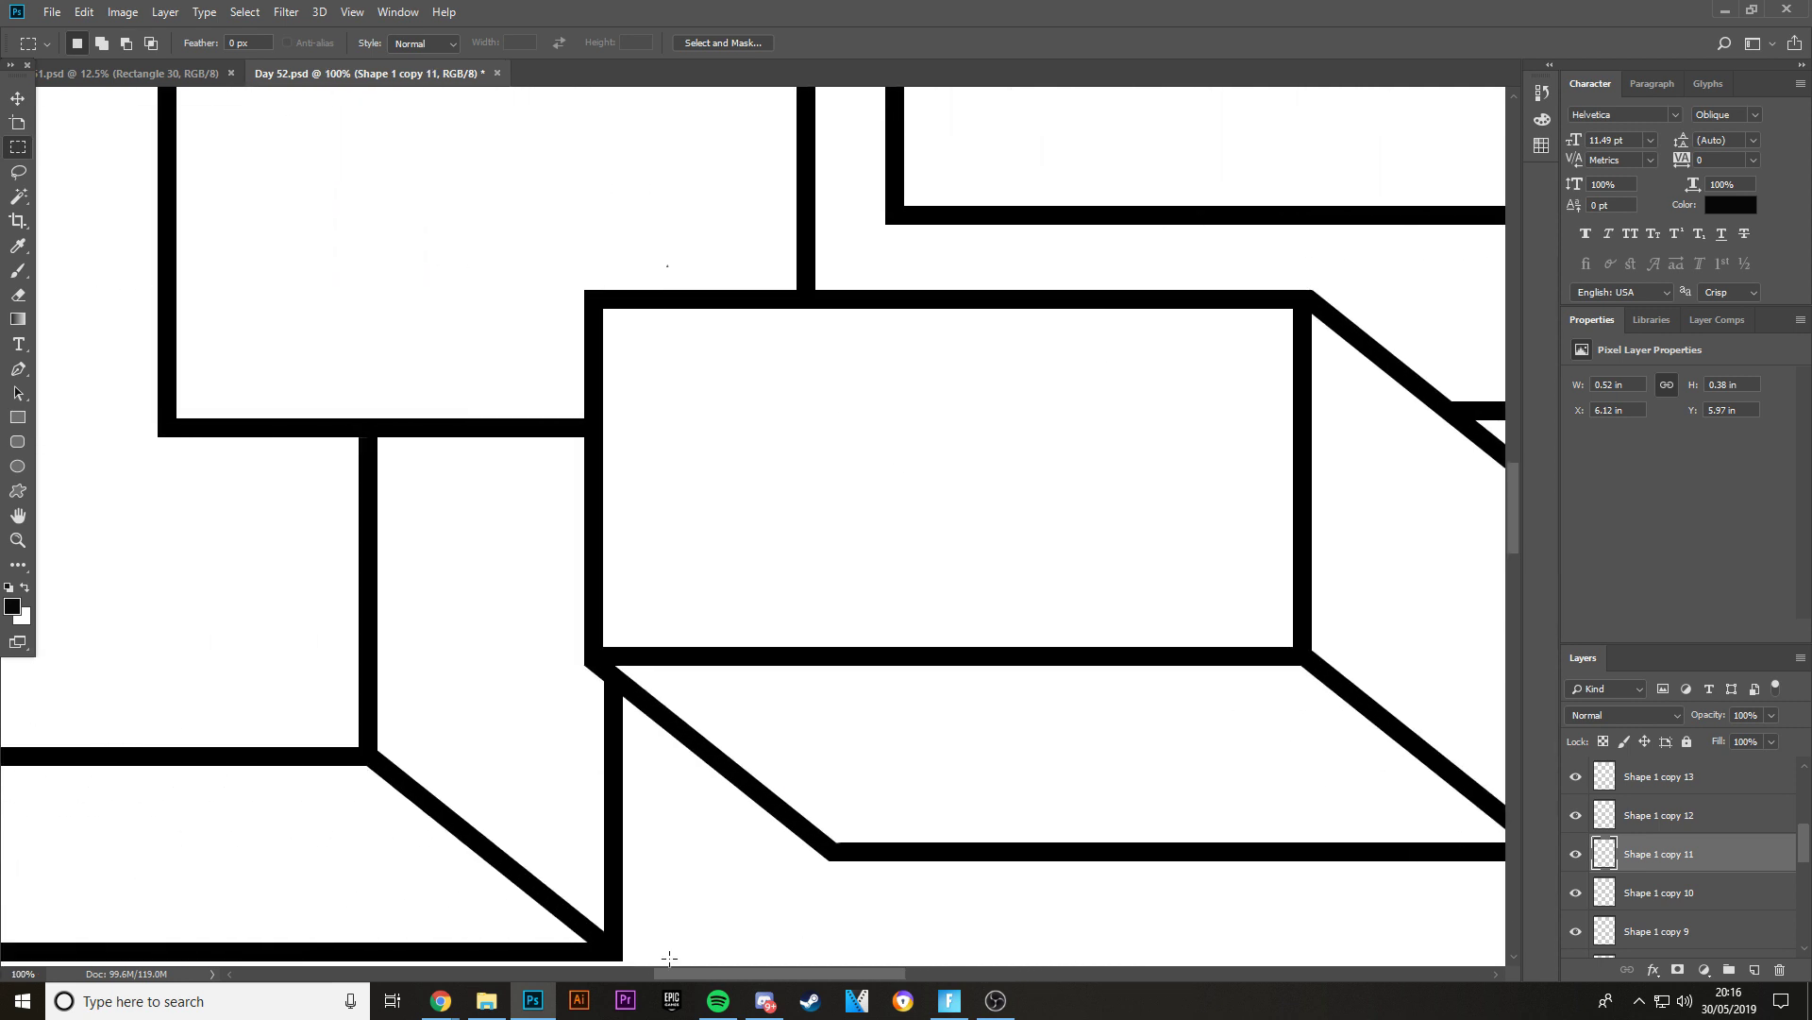
{"action": "mouse_move", "coordinate": [441, 1000]}
{"action": "left_click", "coordinate": [493, 946]}
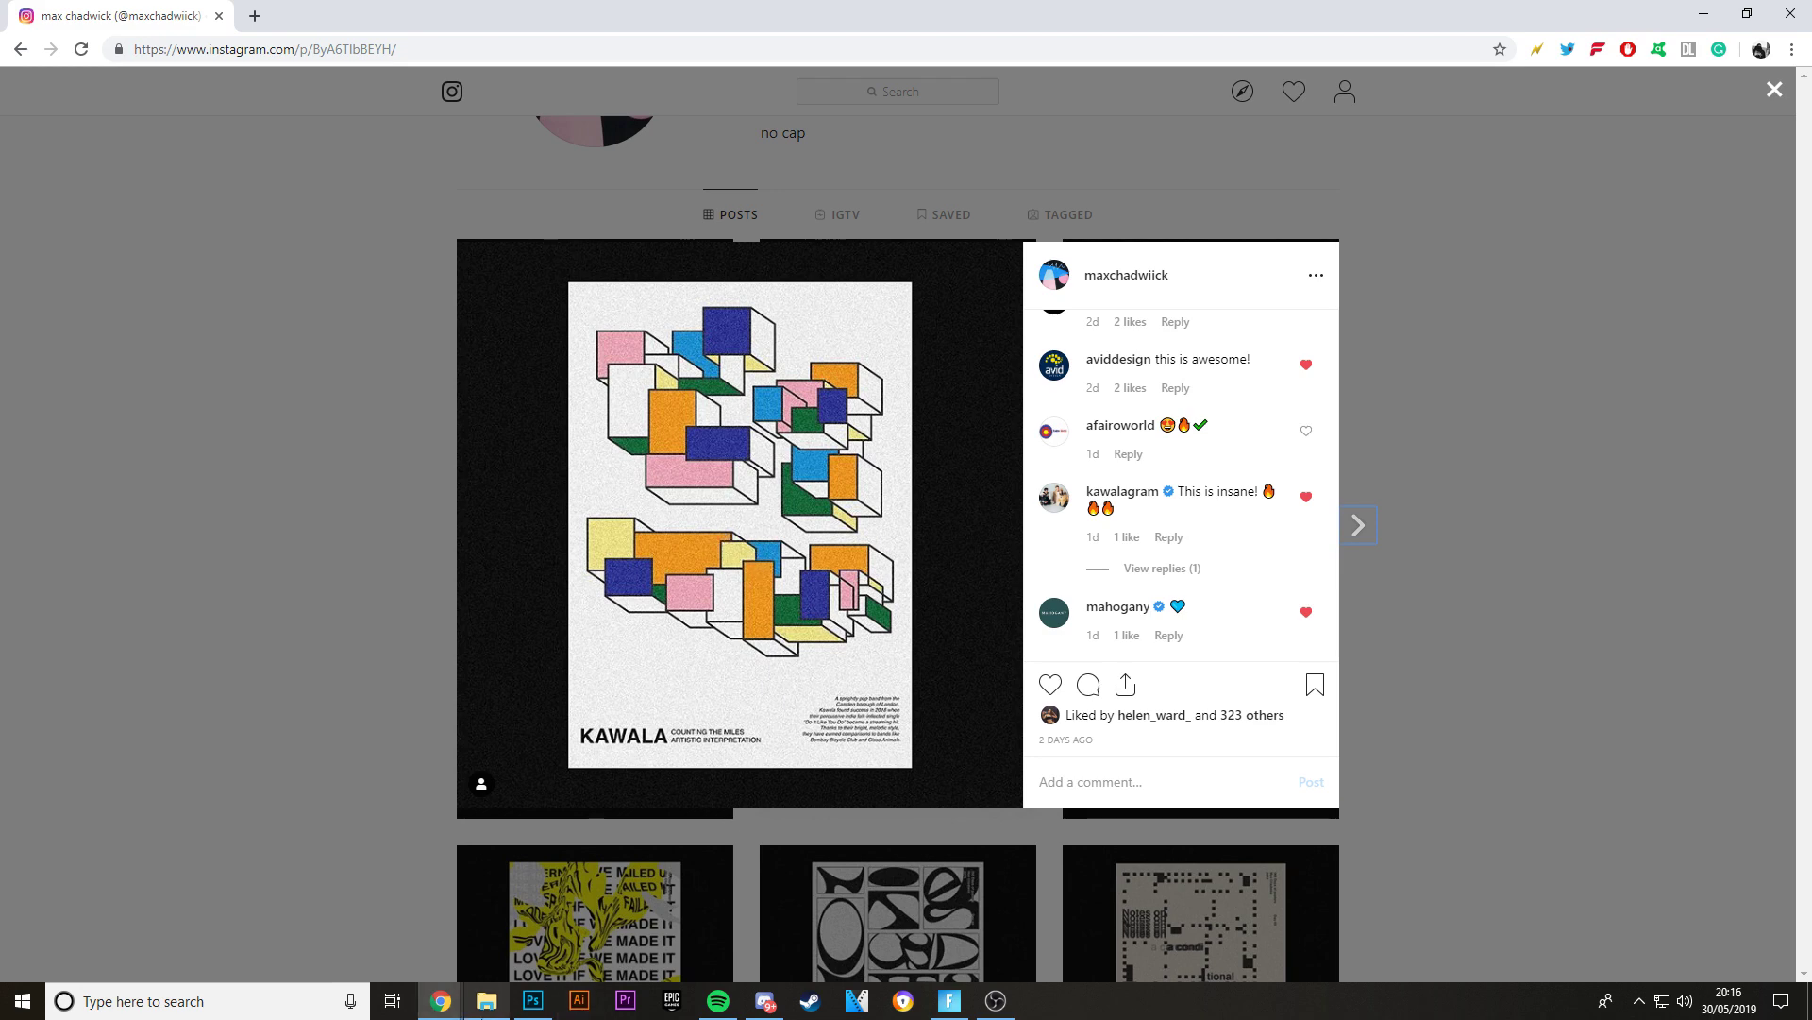
{"action": "left_click", "coordinate": [532, 1000]}
- With the Rectangle tool active, add a new empty layer
{"action": "key", "text": "ctrl+minus"}
{"action": "key", "text": "ctrl+minus"}
{"action": "key", "text": "ctrl+minus"}
{"action": "key", "text": "ctrl+minus"}
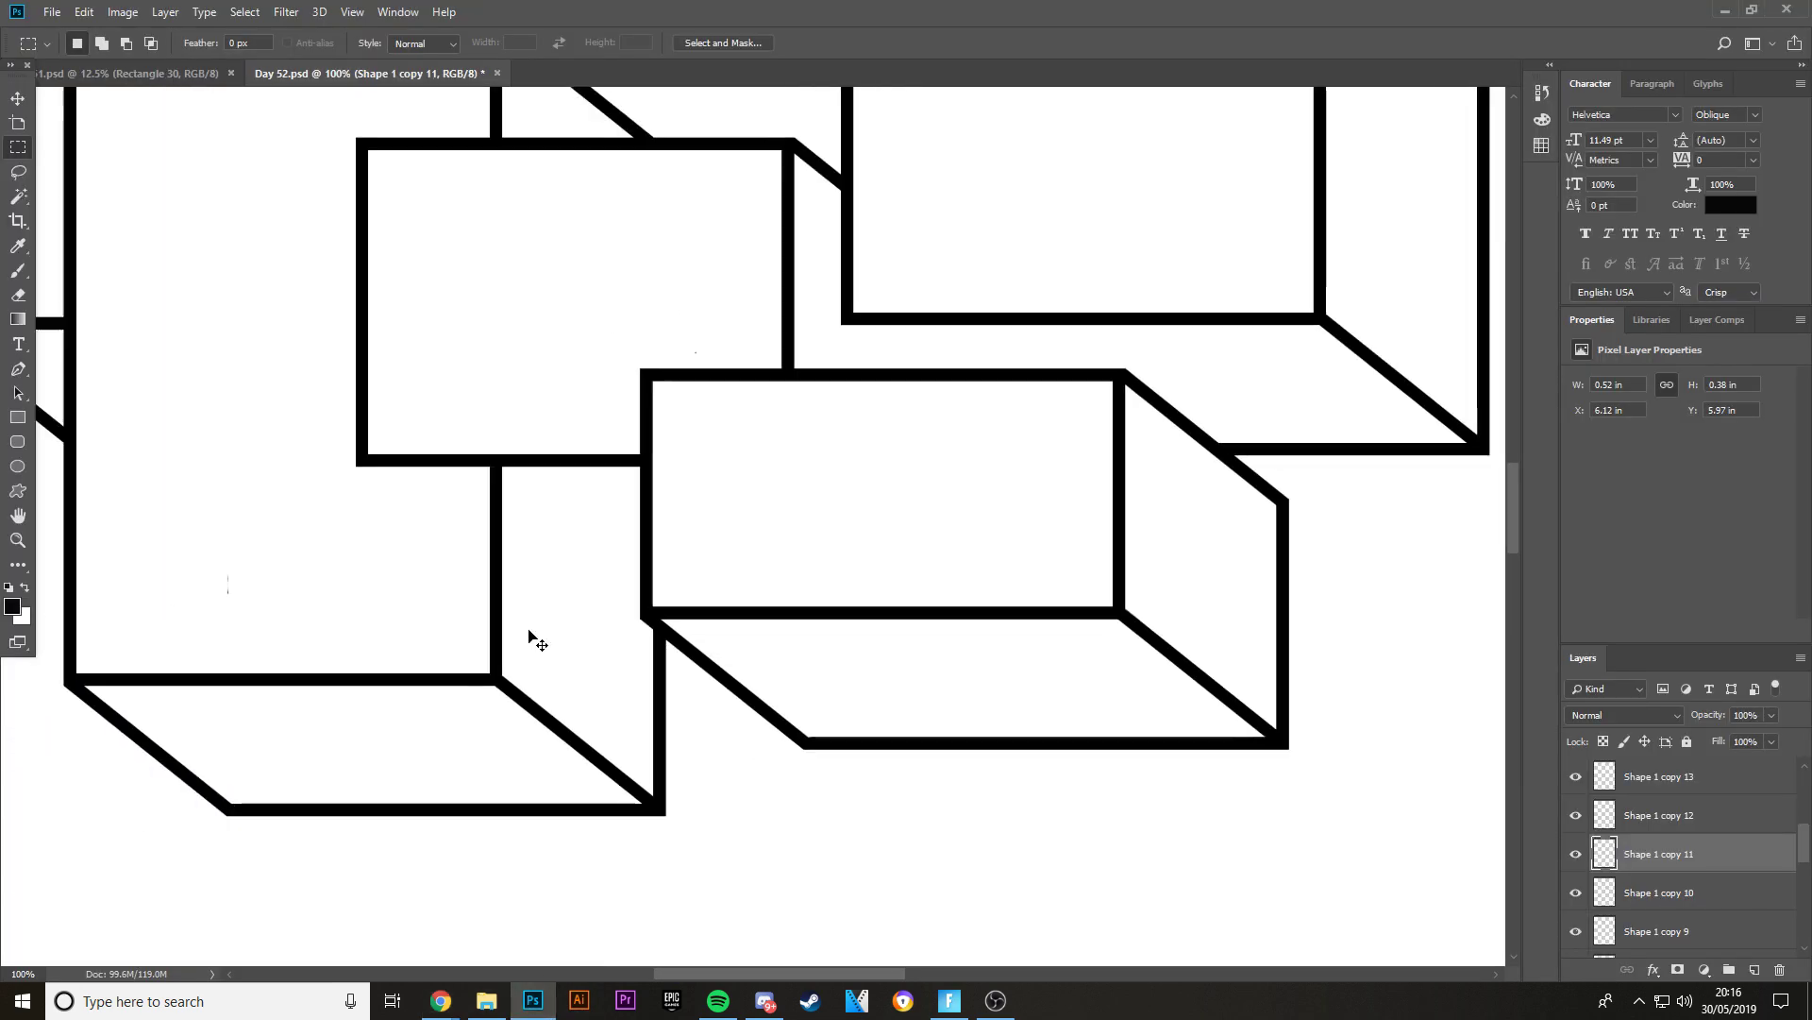
{"action": "key", "text": "ctrl+plus"}
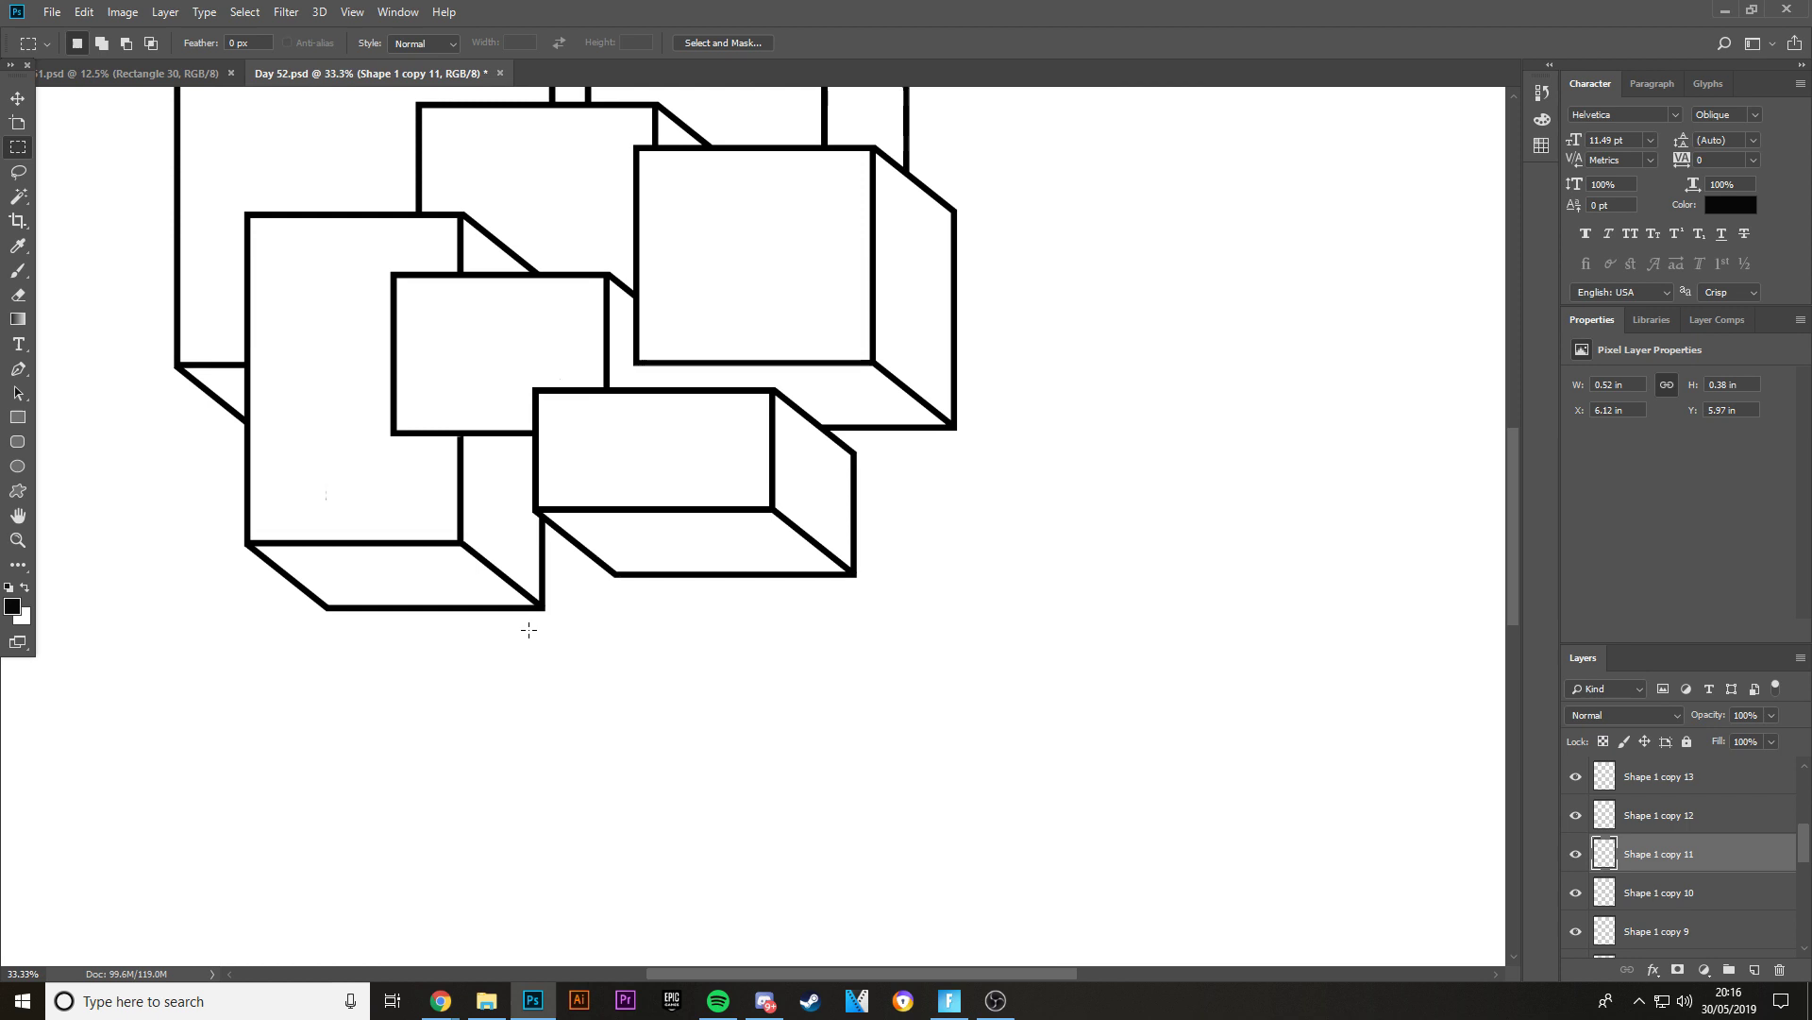
{"action": "scroll", "coordinate": [591, 667], "scroll_direction": "up", "scroll_amount": 3}
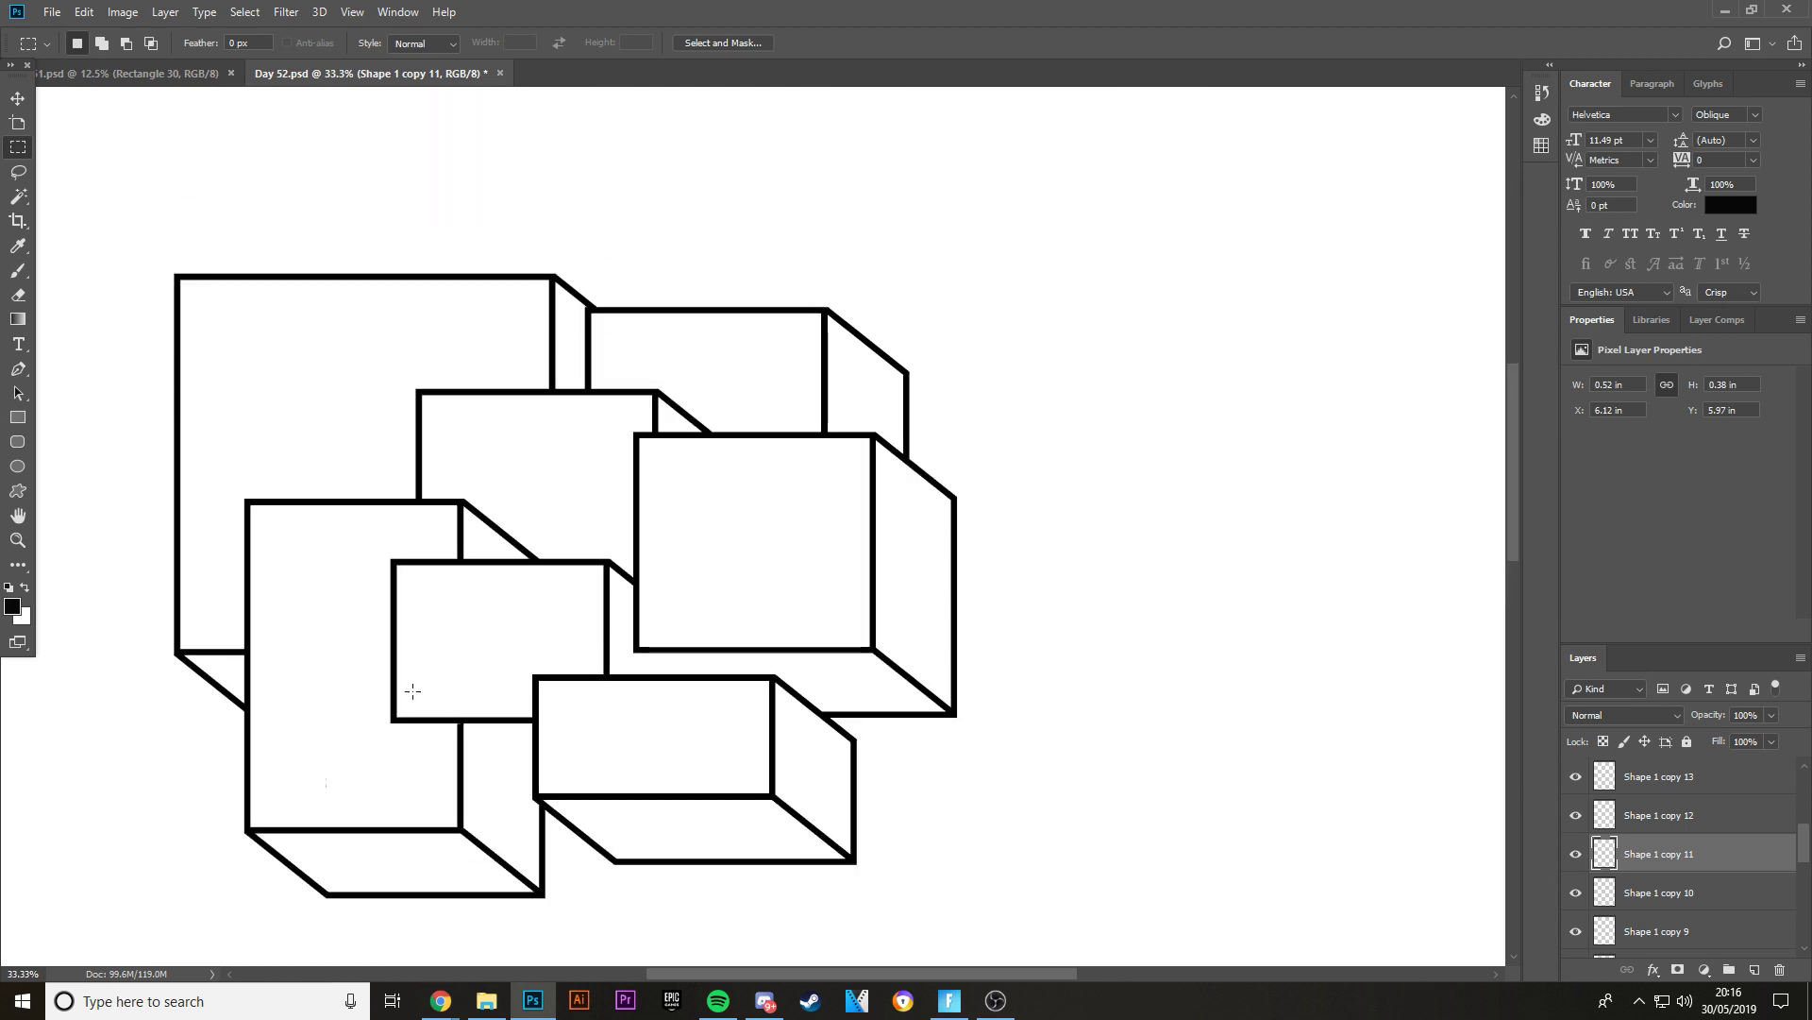
{"action": "left_click", "coordinate": [18, 418]}
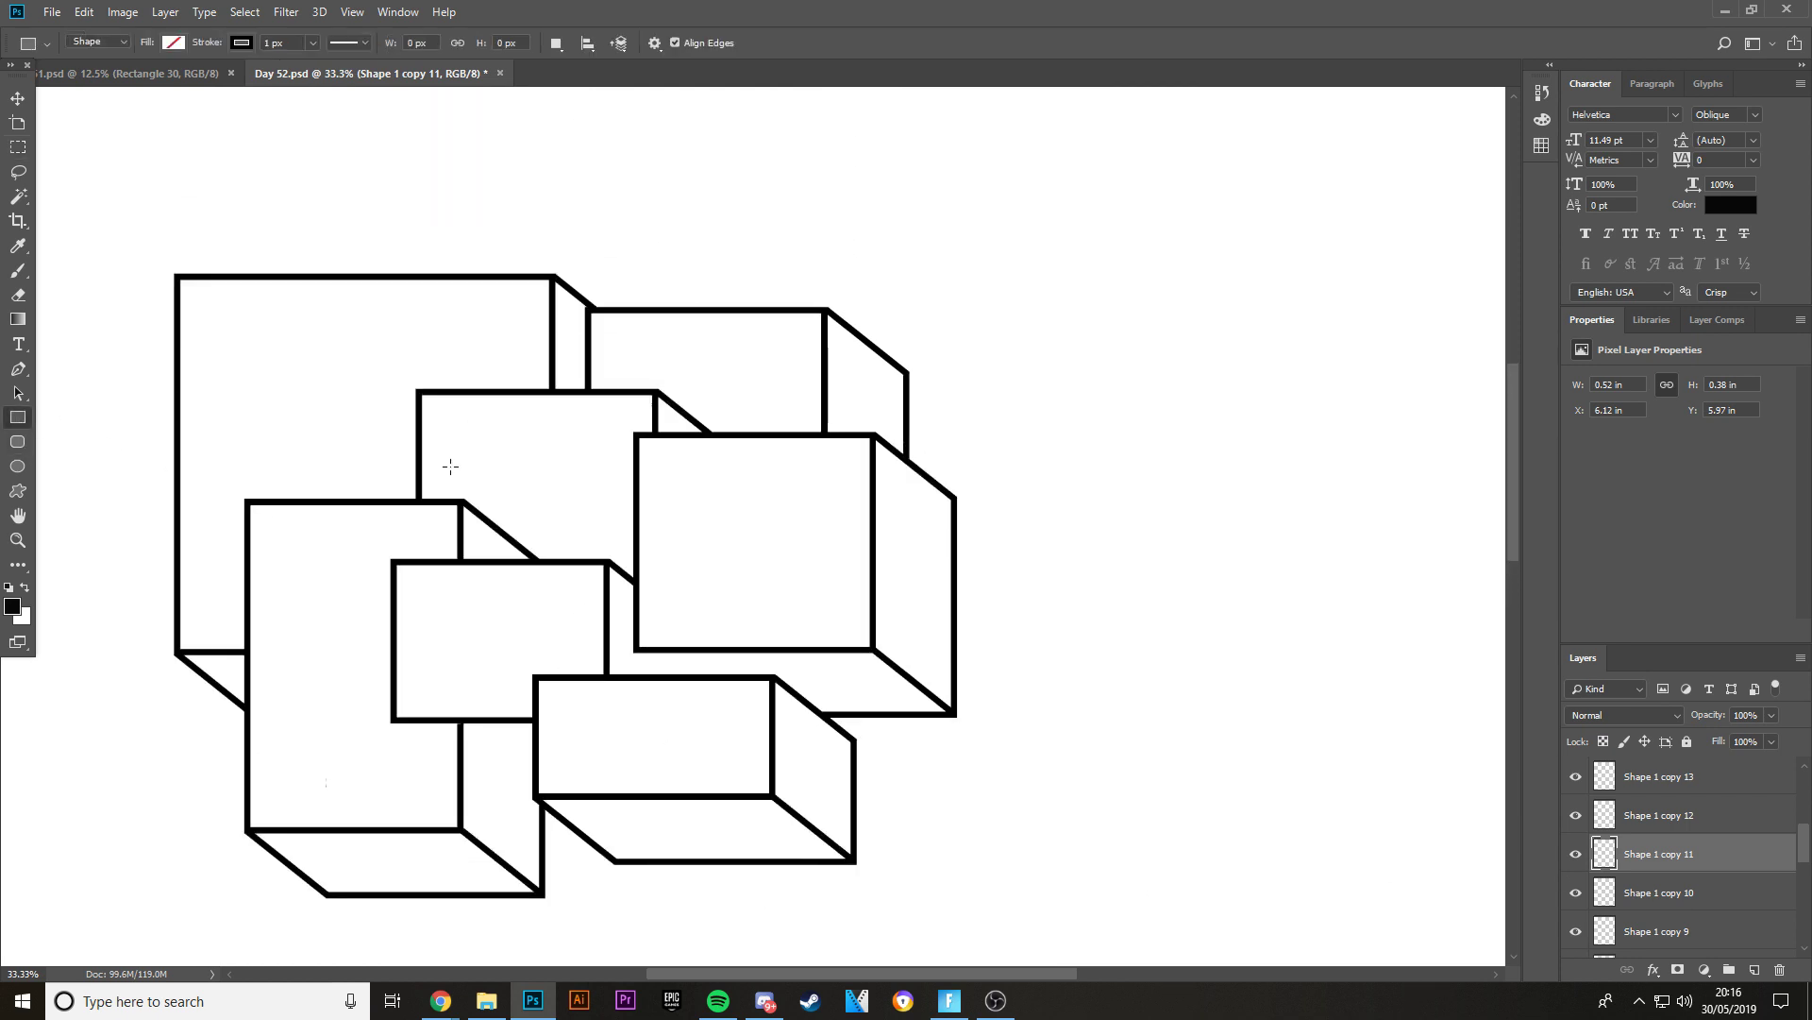
{"action": "scroll", "coordinate": [1625, 831], "scroll_direction": "down", "scroll_amount": 5}
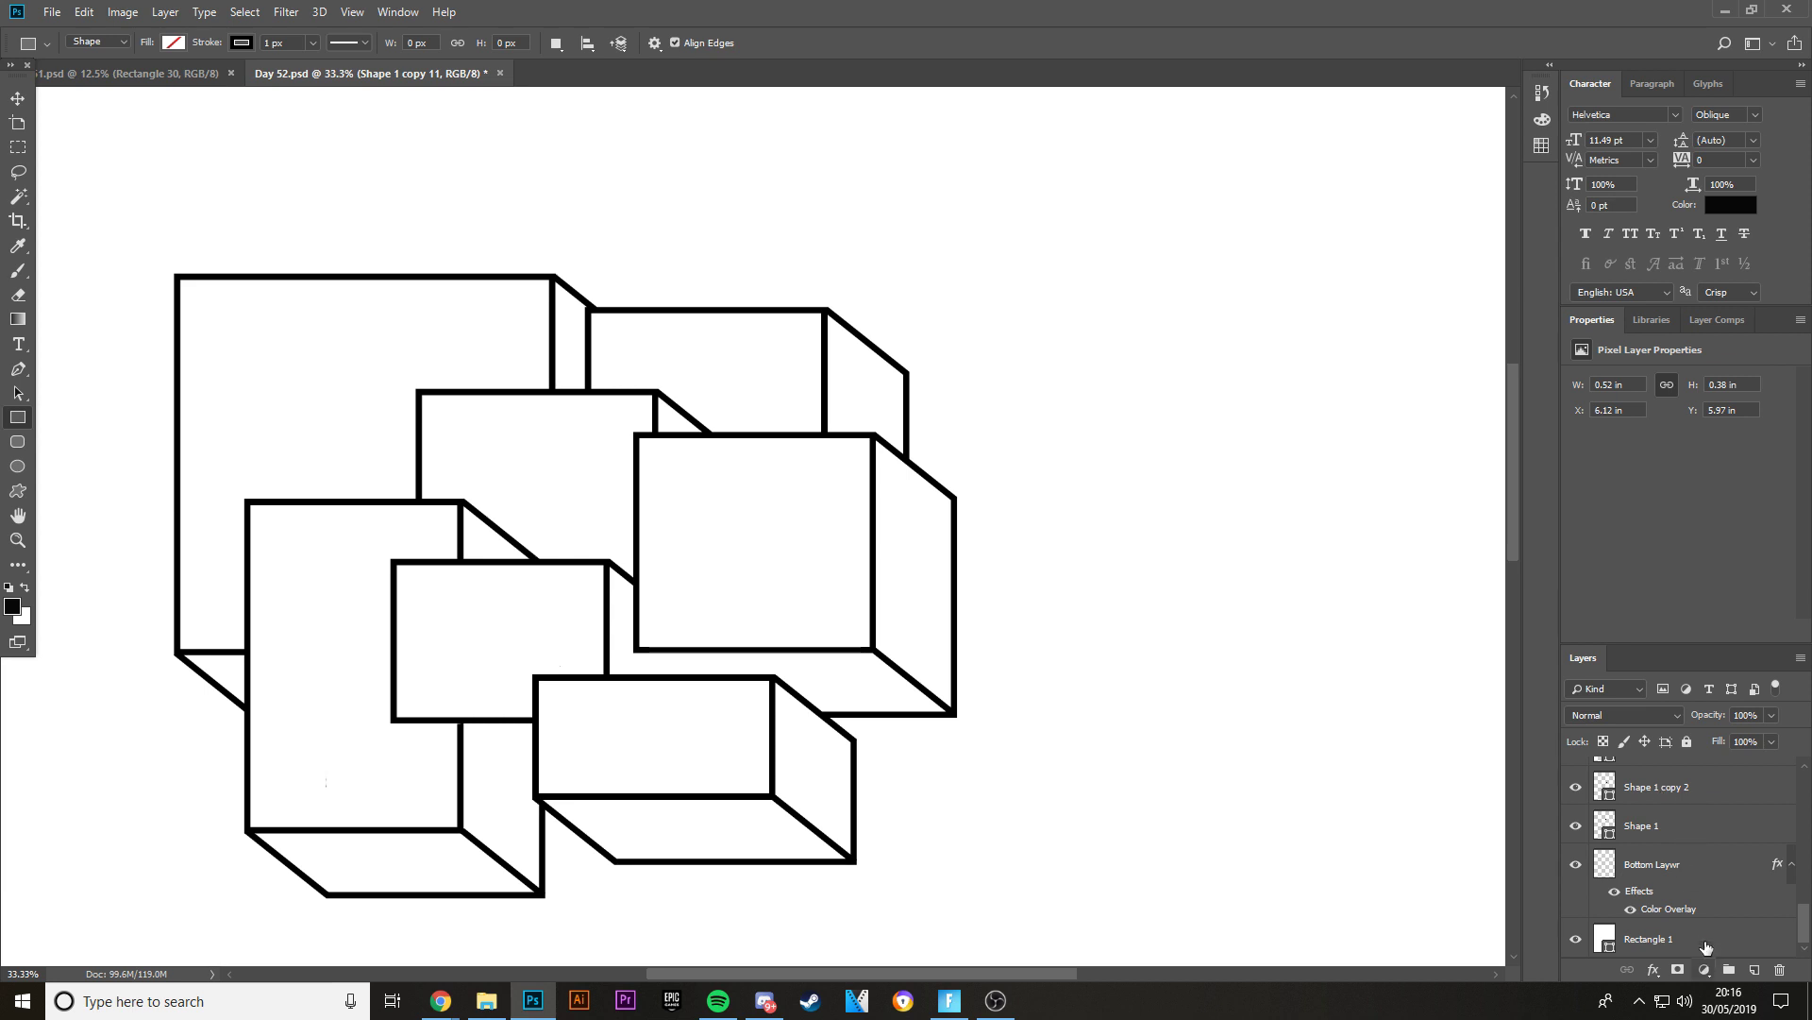
{"action": "key", "text": "ctrl+shift+alt+n"}
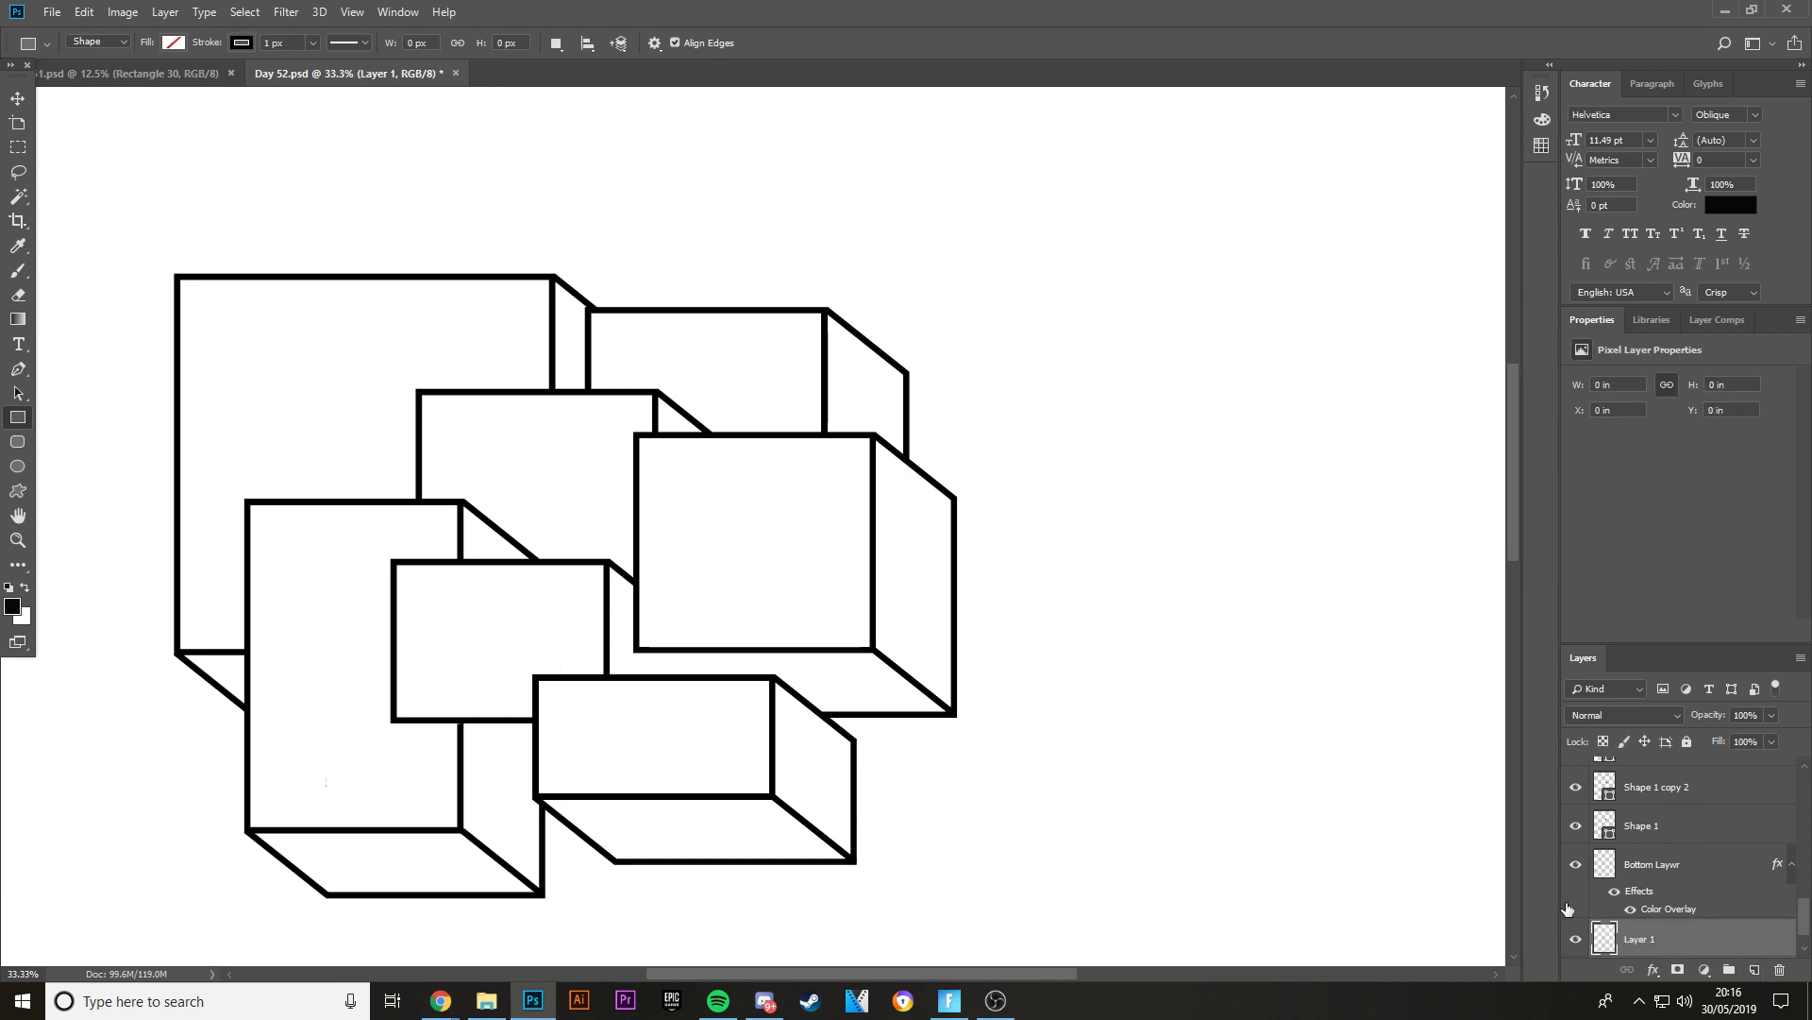
{"action": "scroll", "coordinate": [516, 590], "scroll_direction": "up", "scroll_amount": 1}
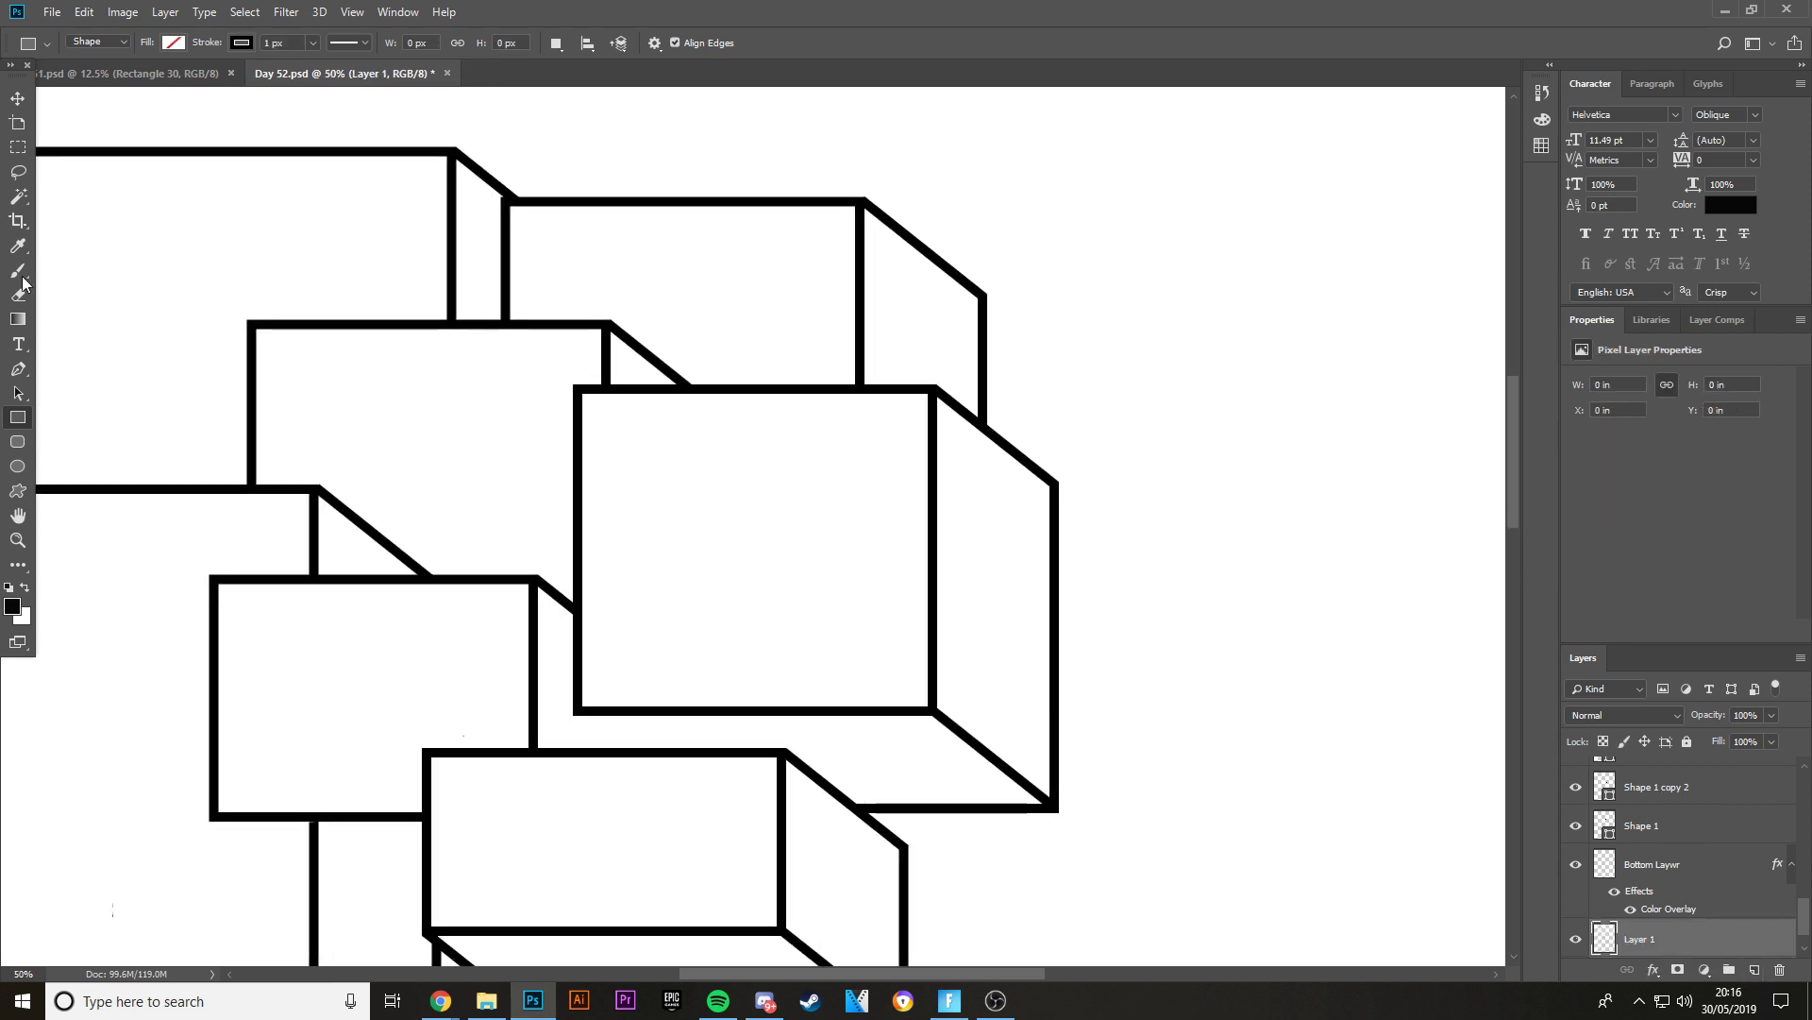
- Draw a blue-filled, strokeless rectangle over the right box's front face
{"action": "left_click", "coordinate": [242, 42]}
{"action": "left_click", "coordinate": [159, 78]}
{"action": "left_click", "coordinate": [175, 43]}
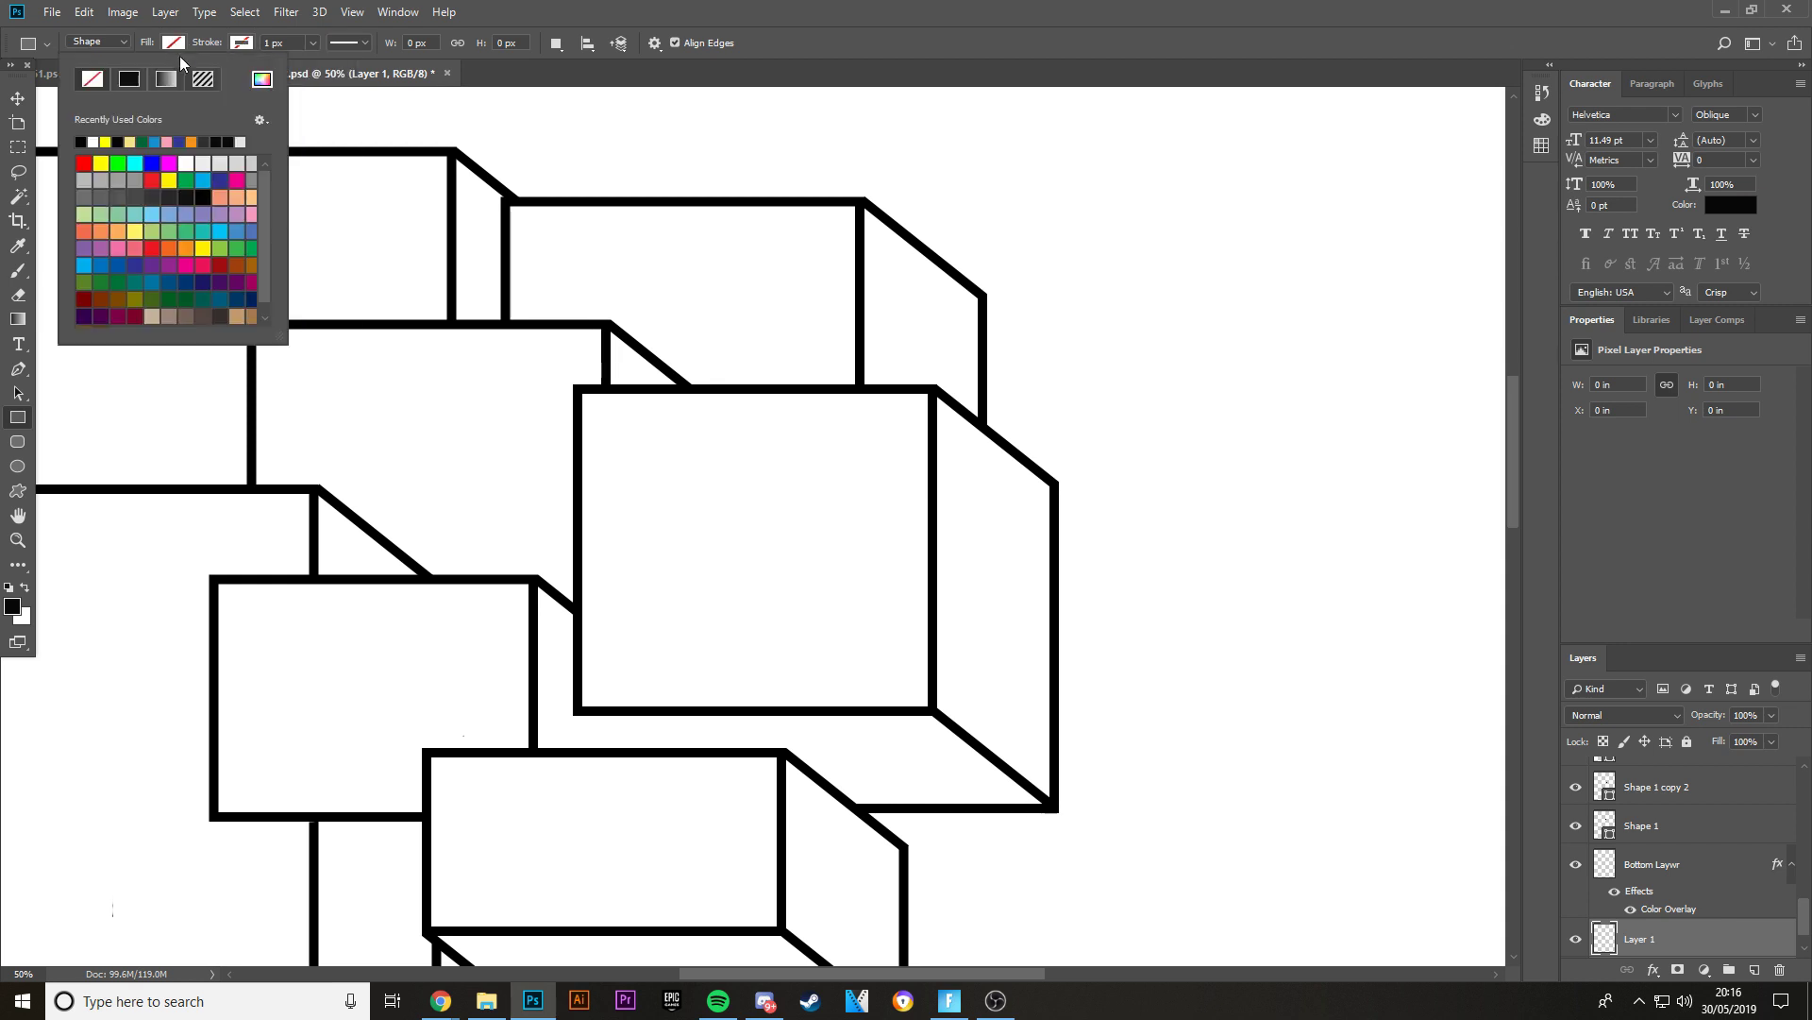
{"action": "left_click", "coordinate": [156, 141]}
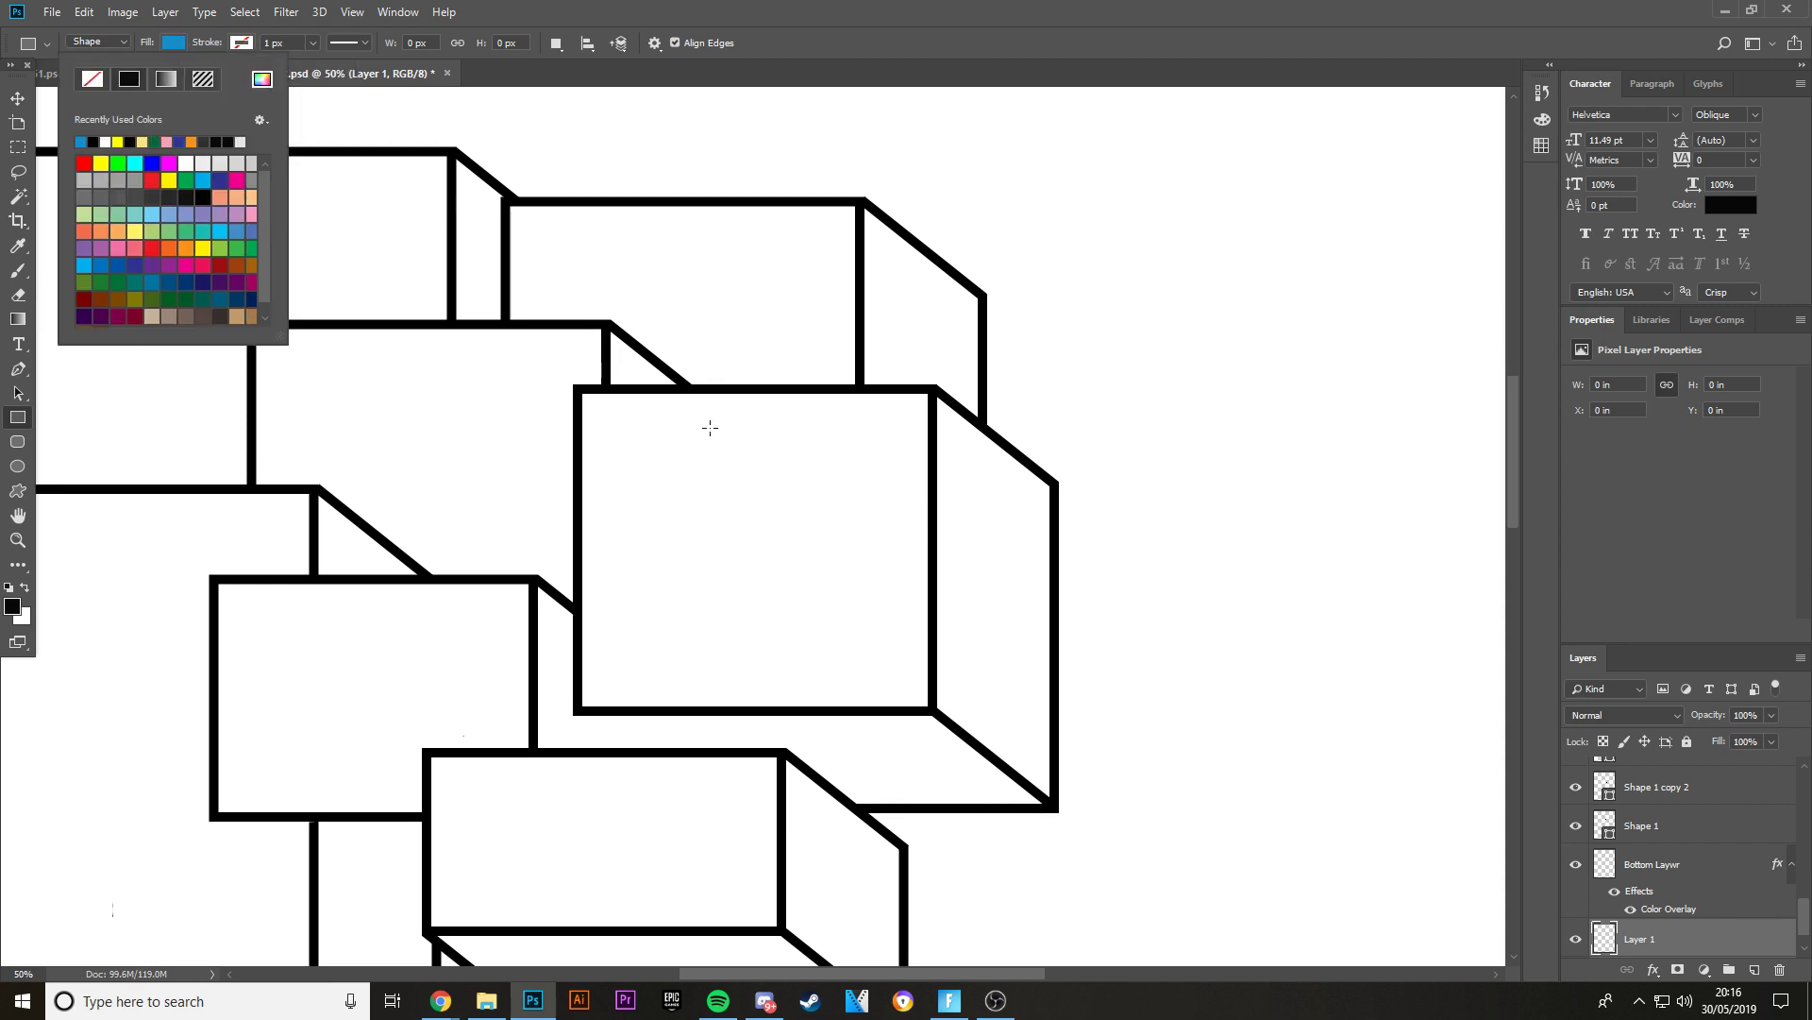
{"action": "left_click_drag", "start_coordinate": [579, 389], "coordinate": [932, 710]}
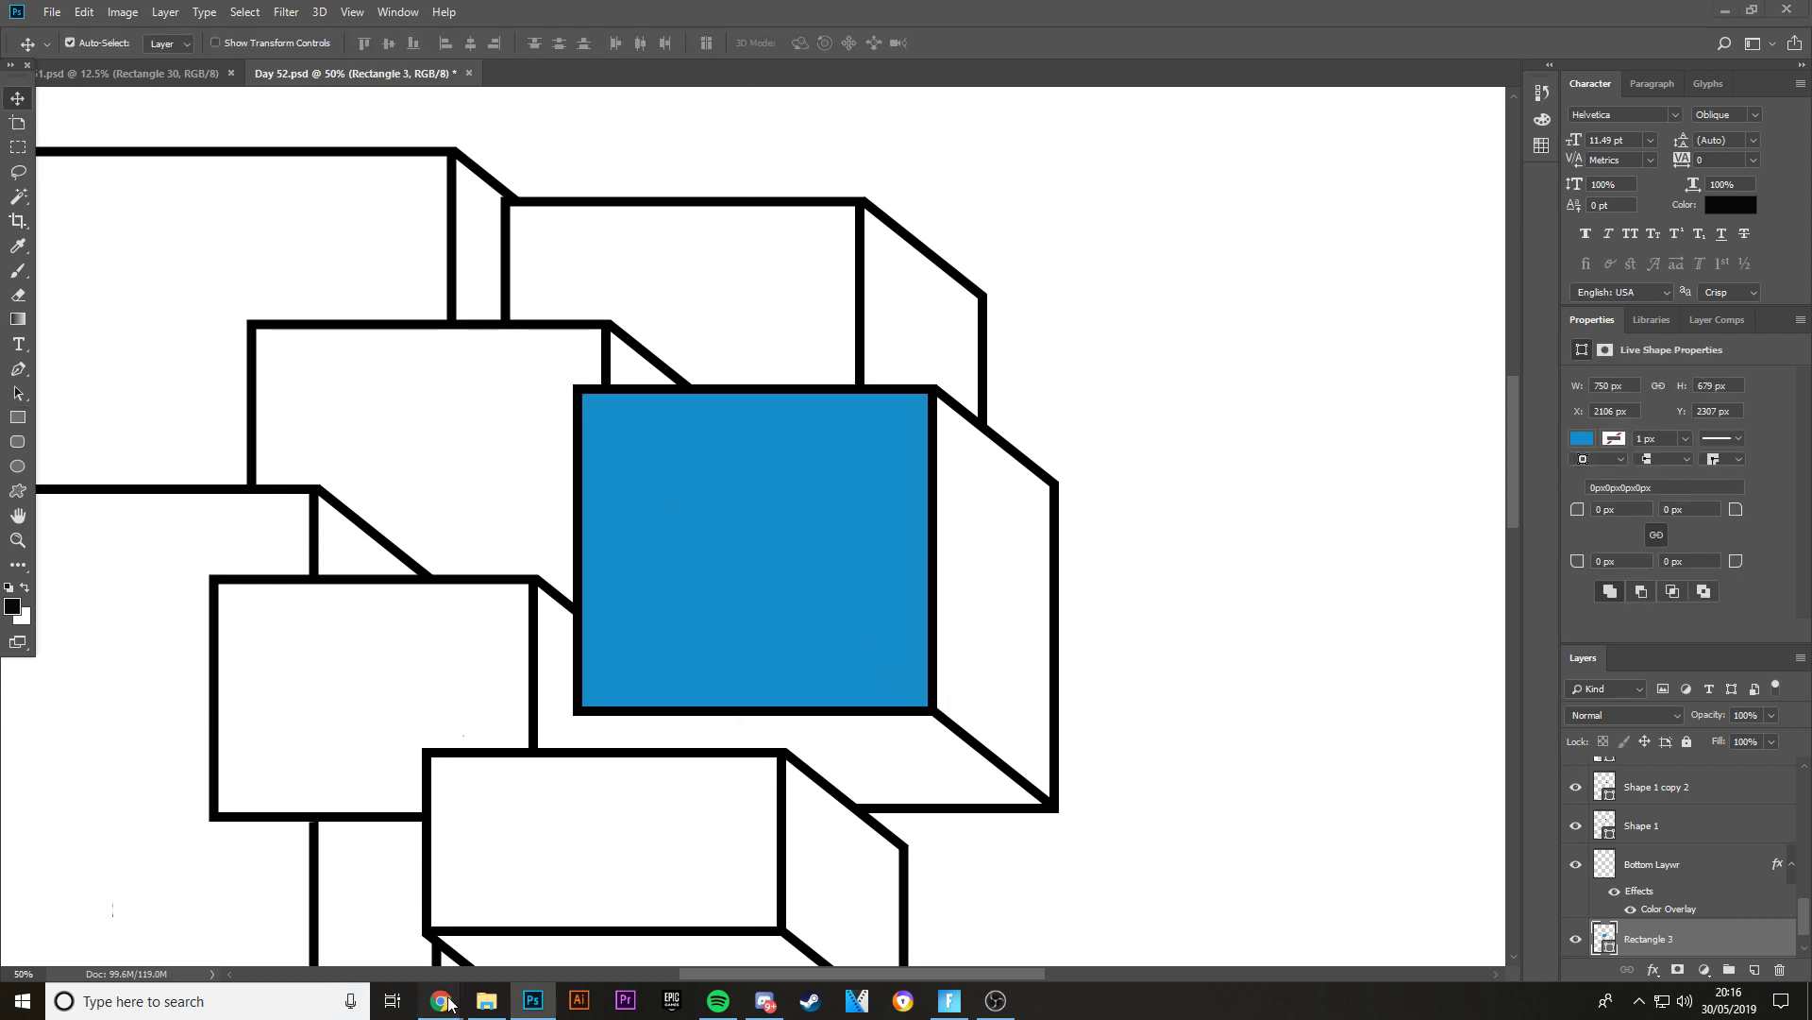
{"action": "mouse_move", "coordinate": [441, 1000]}
{"action": "left_click", "coordinate": [548, 906]}
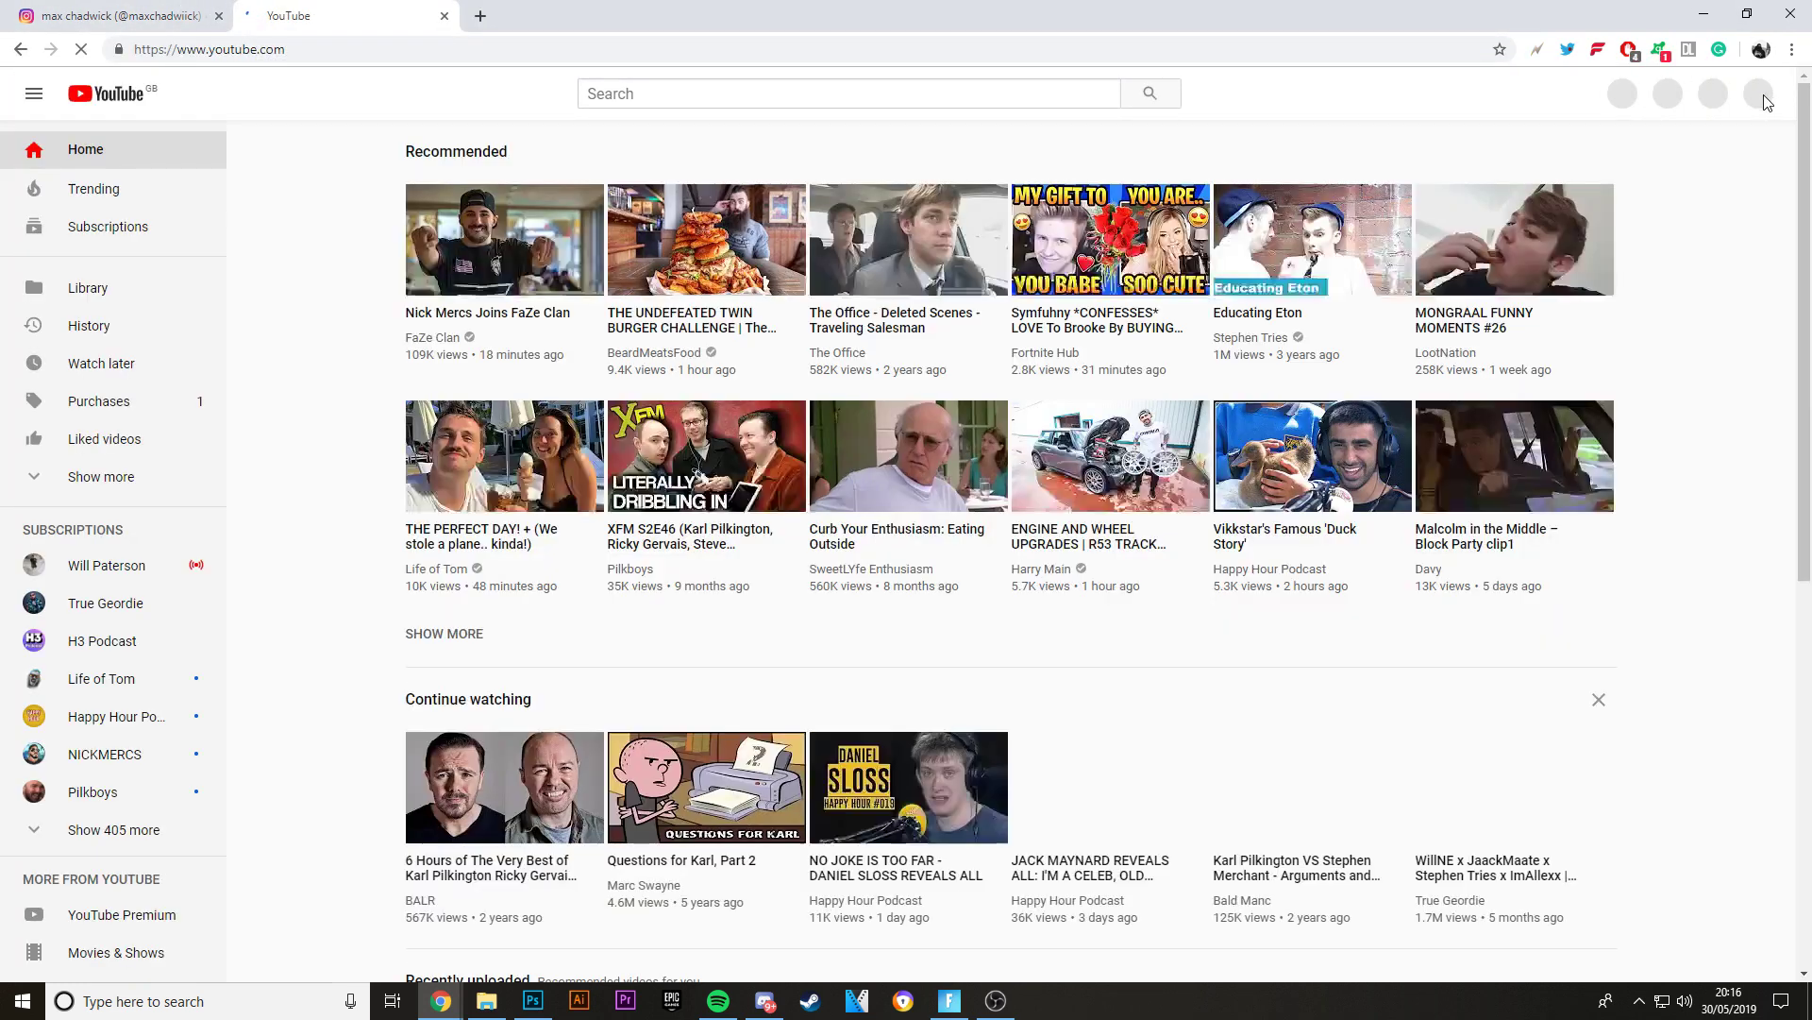
{"action": "left_click", "coordinate": [1753, 94]}
{"action": "left_click", "coordinate": [1610, 237]}
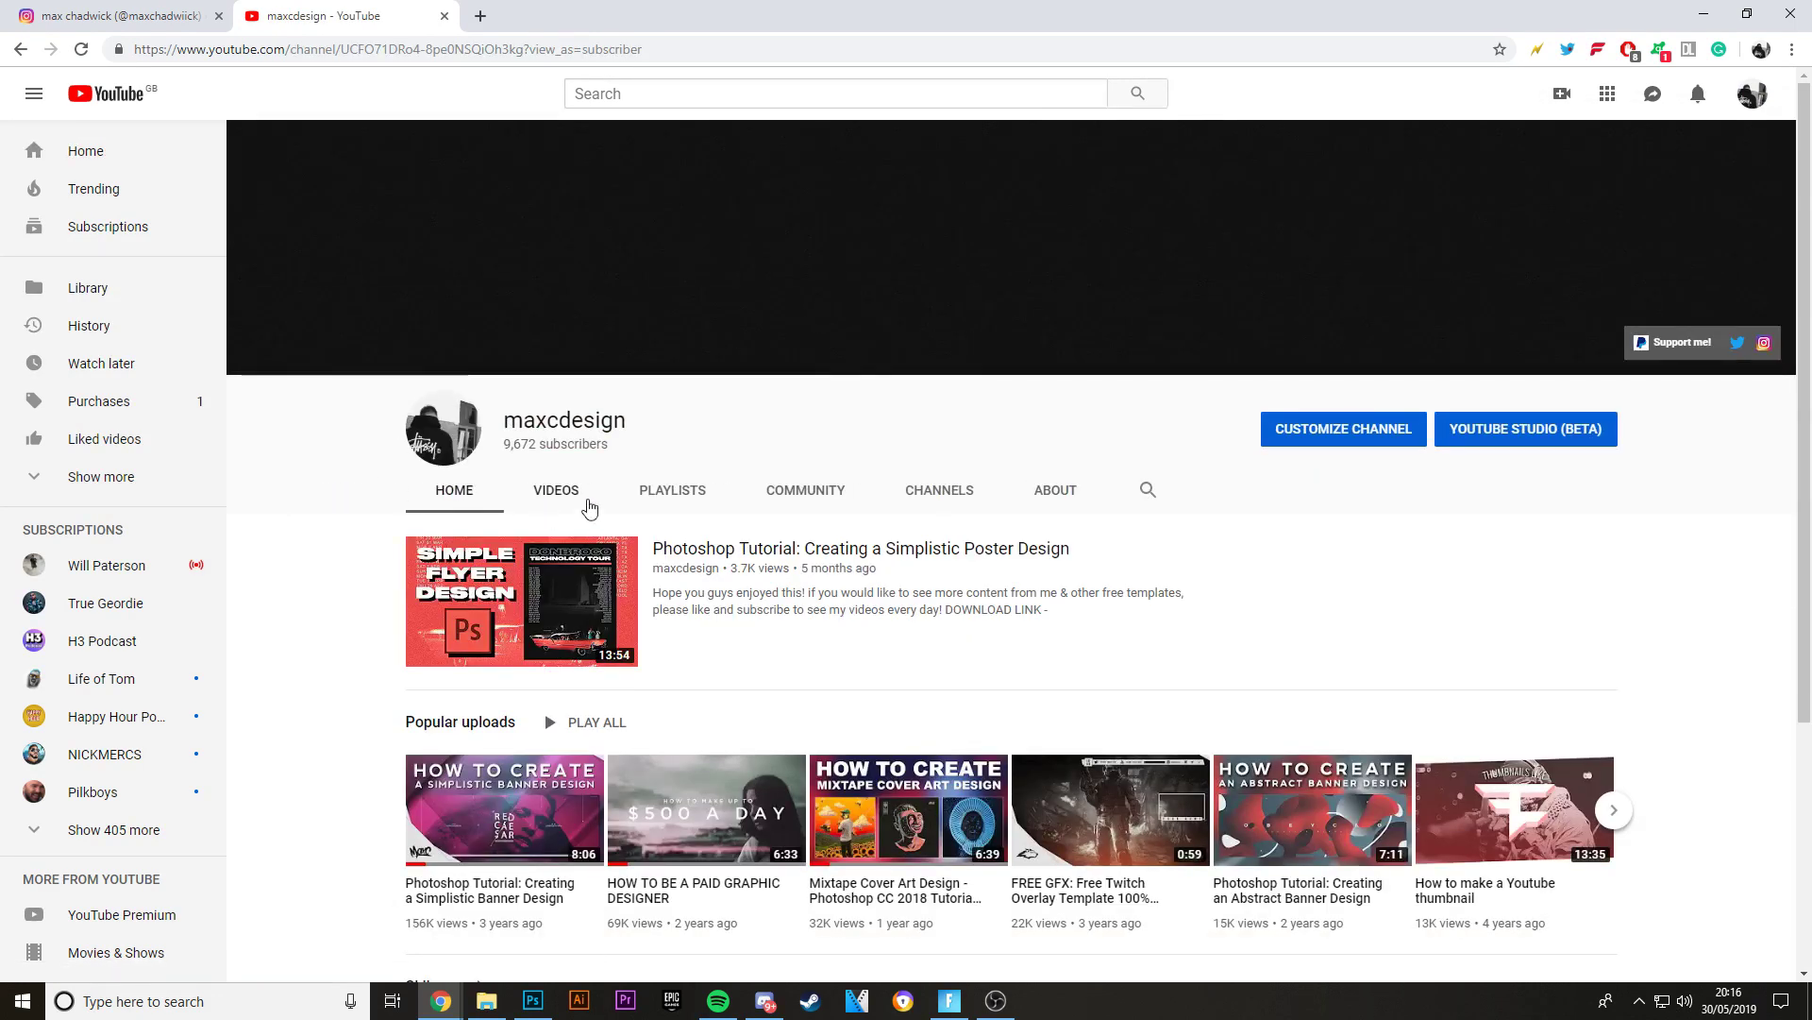
{"action": "left_click", "coordinate": [571, 499]}
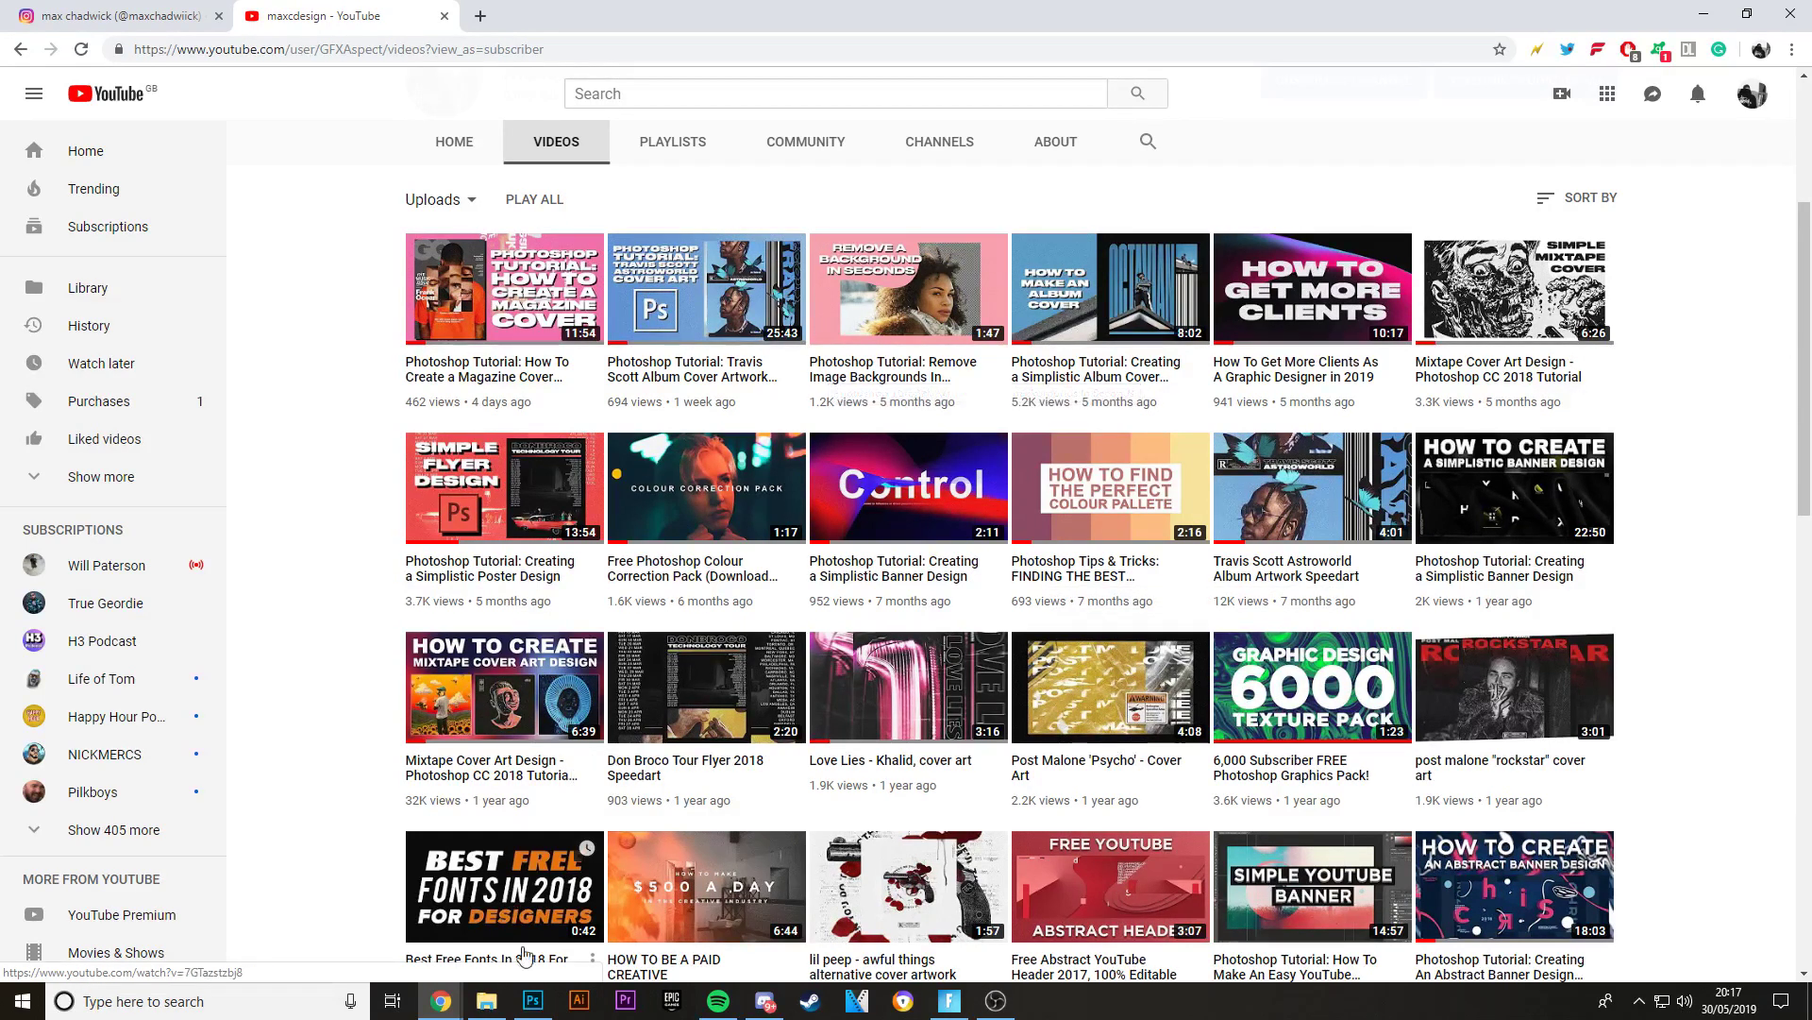
{"action": "left_click", "coordinate": [533, 1001]}
- Draw a rectangle over the small central box's face and fill it pale yellow
{"action": "key", "text": "ctrl+minus"}
{"action": "key", "text": "ctrl+minus"}
{"action": "key", "text": "ctrl+minus"}
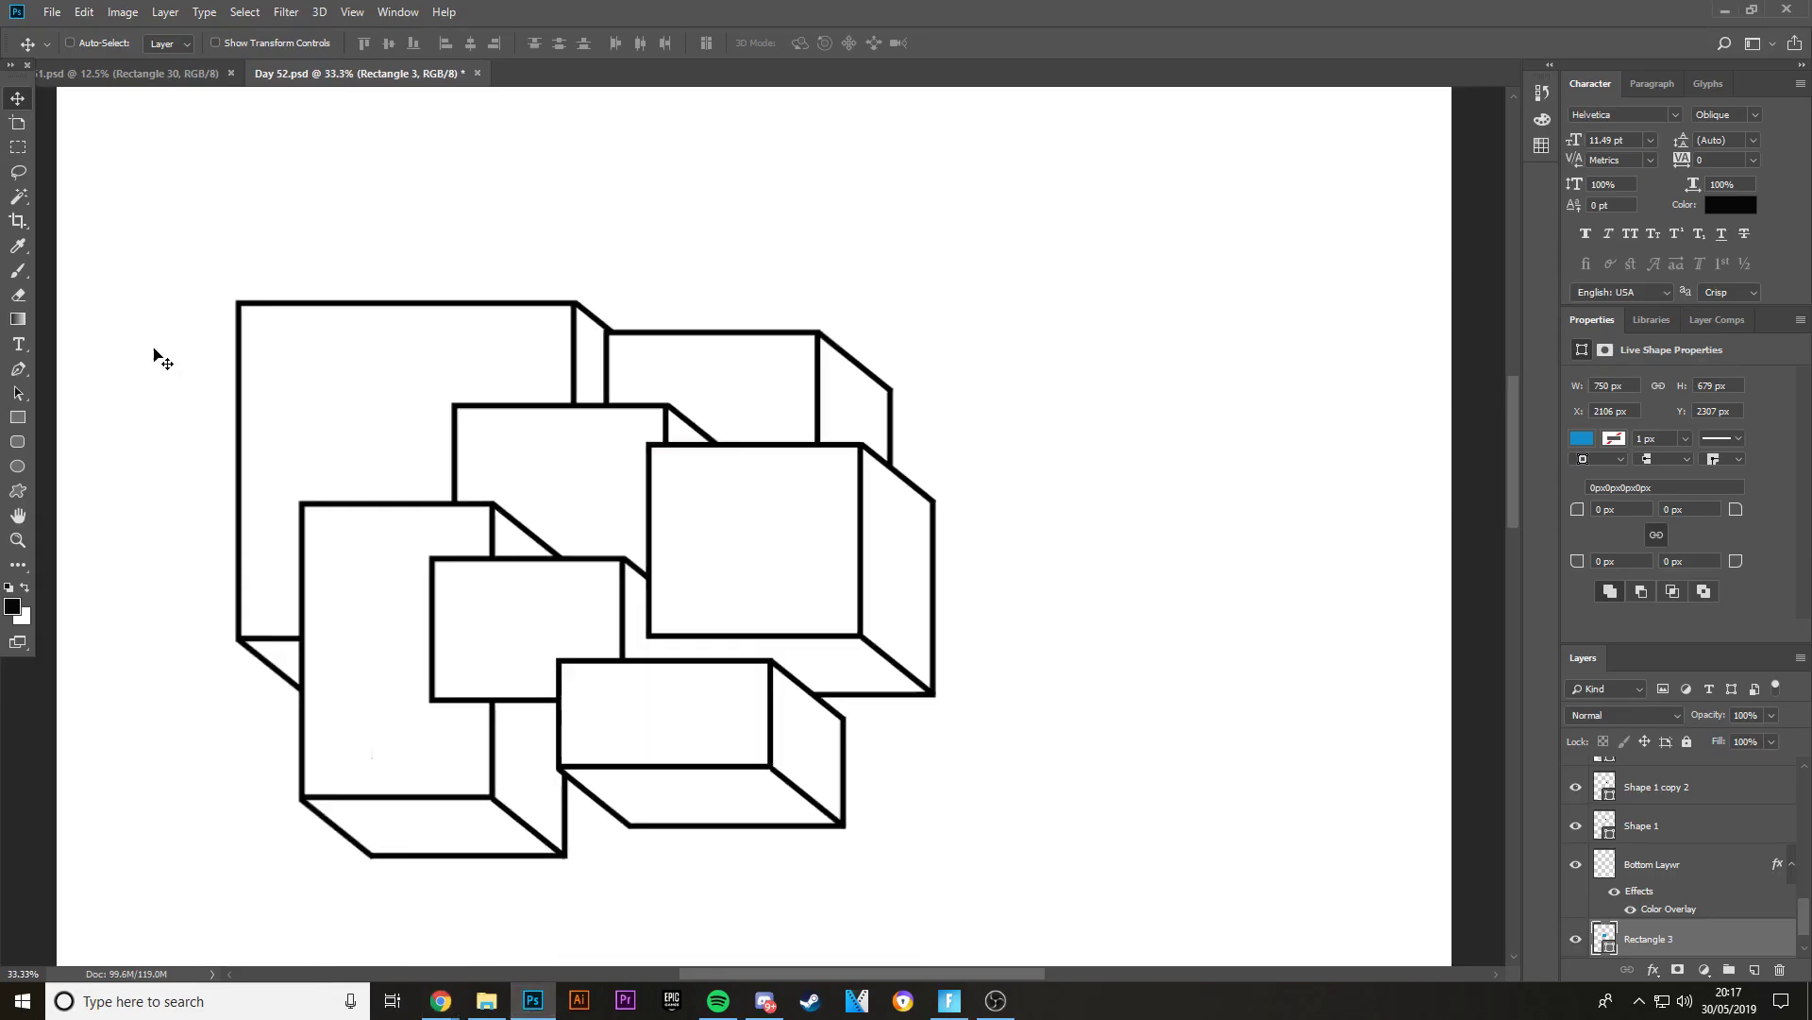
{"action": "key", "text": "ctrl+plus"}
{"action": "key", "text": "ctrl+plus"}
{"action": "key", "text": "ctrl+plus"}
{"action": "scroll", "coordinate": [242, 360], "scroll_direction": "up", "scroll_amount": 5}
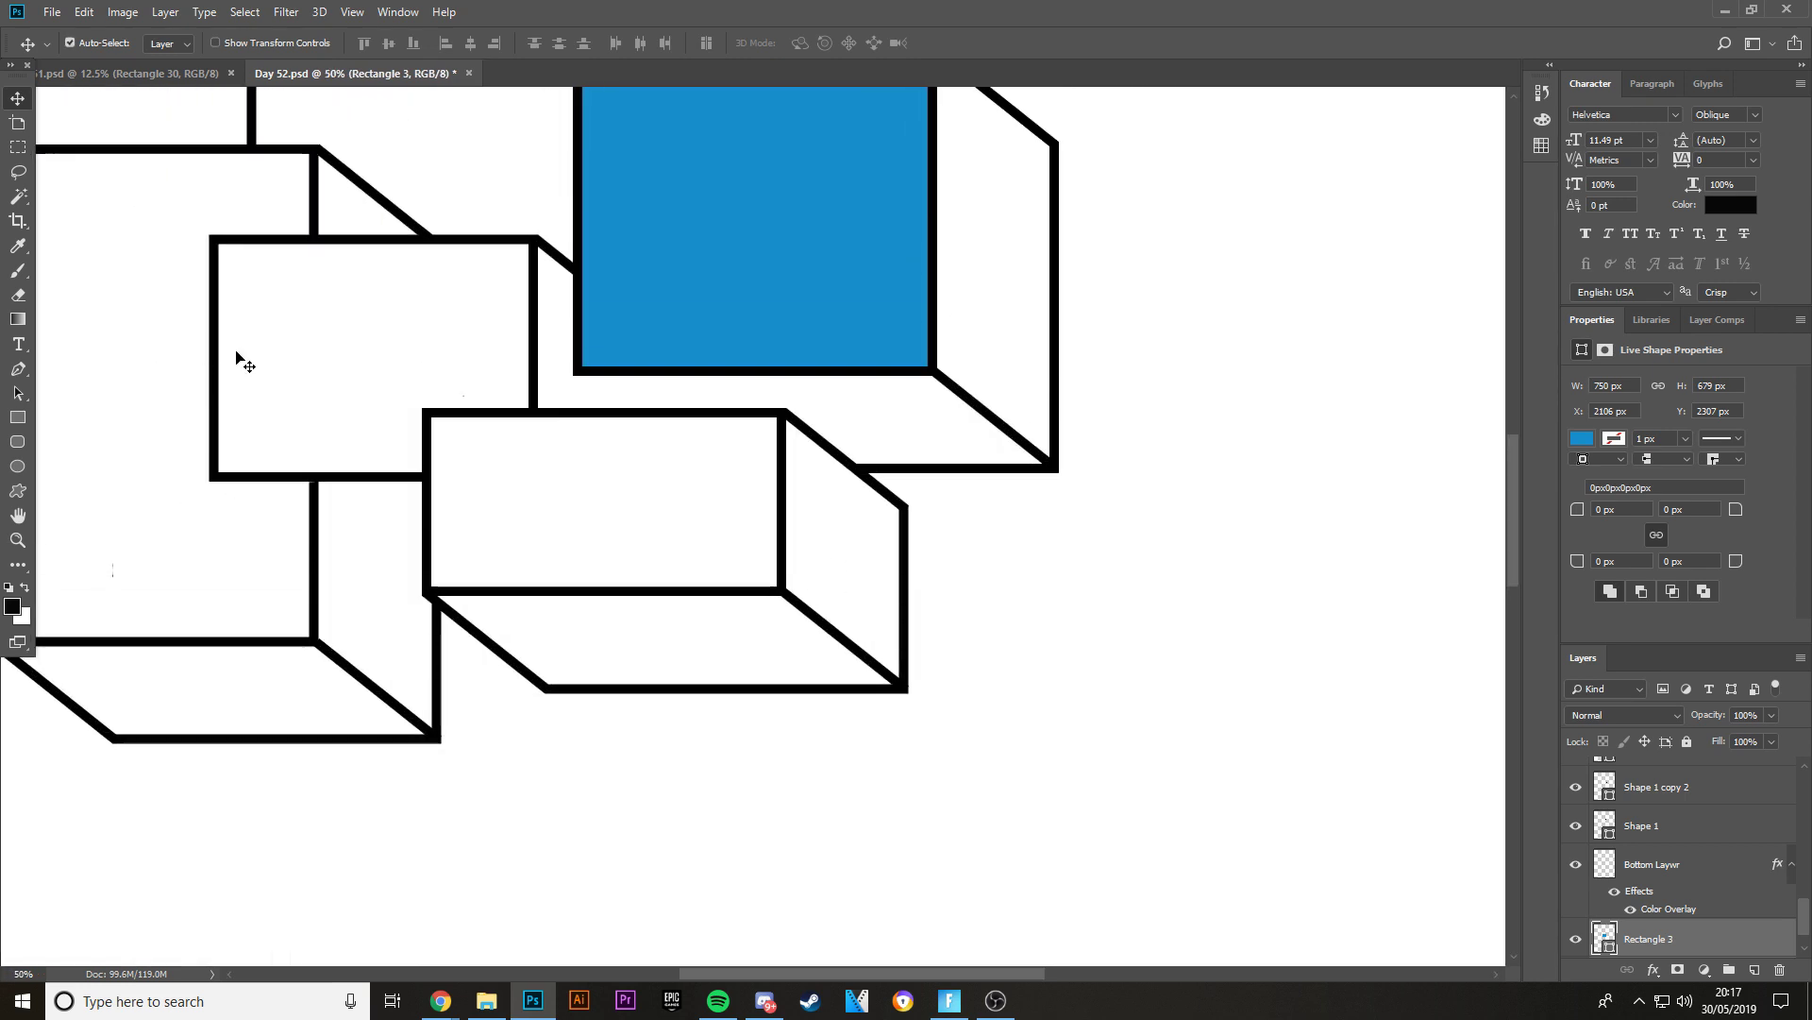
{"action": "scroll", "coordinate": [604, 783], "scroll_direction": "left", "scroll_amount": 3}
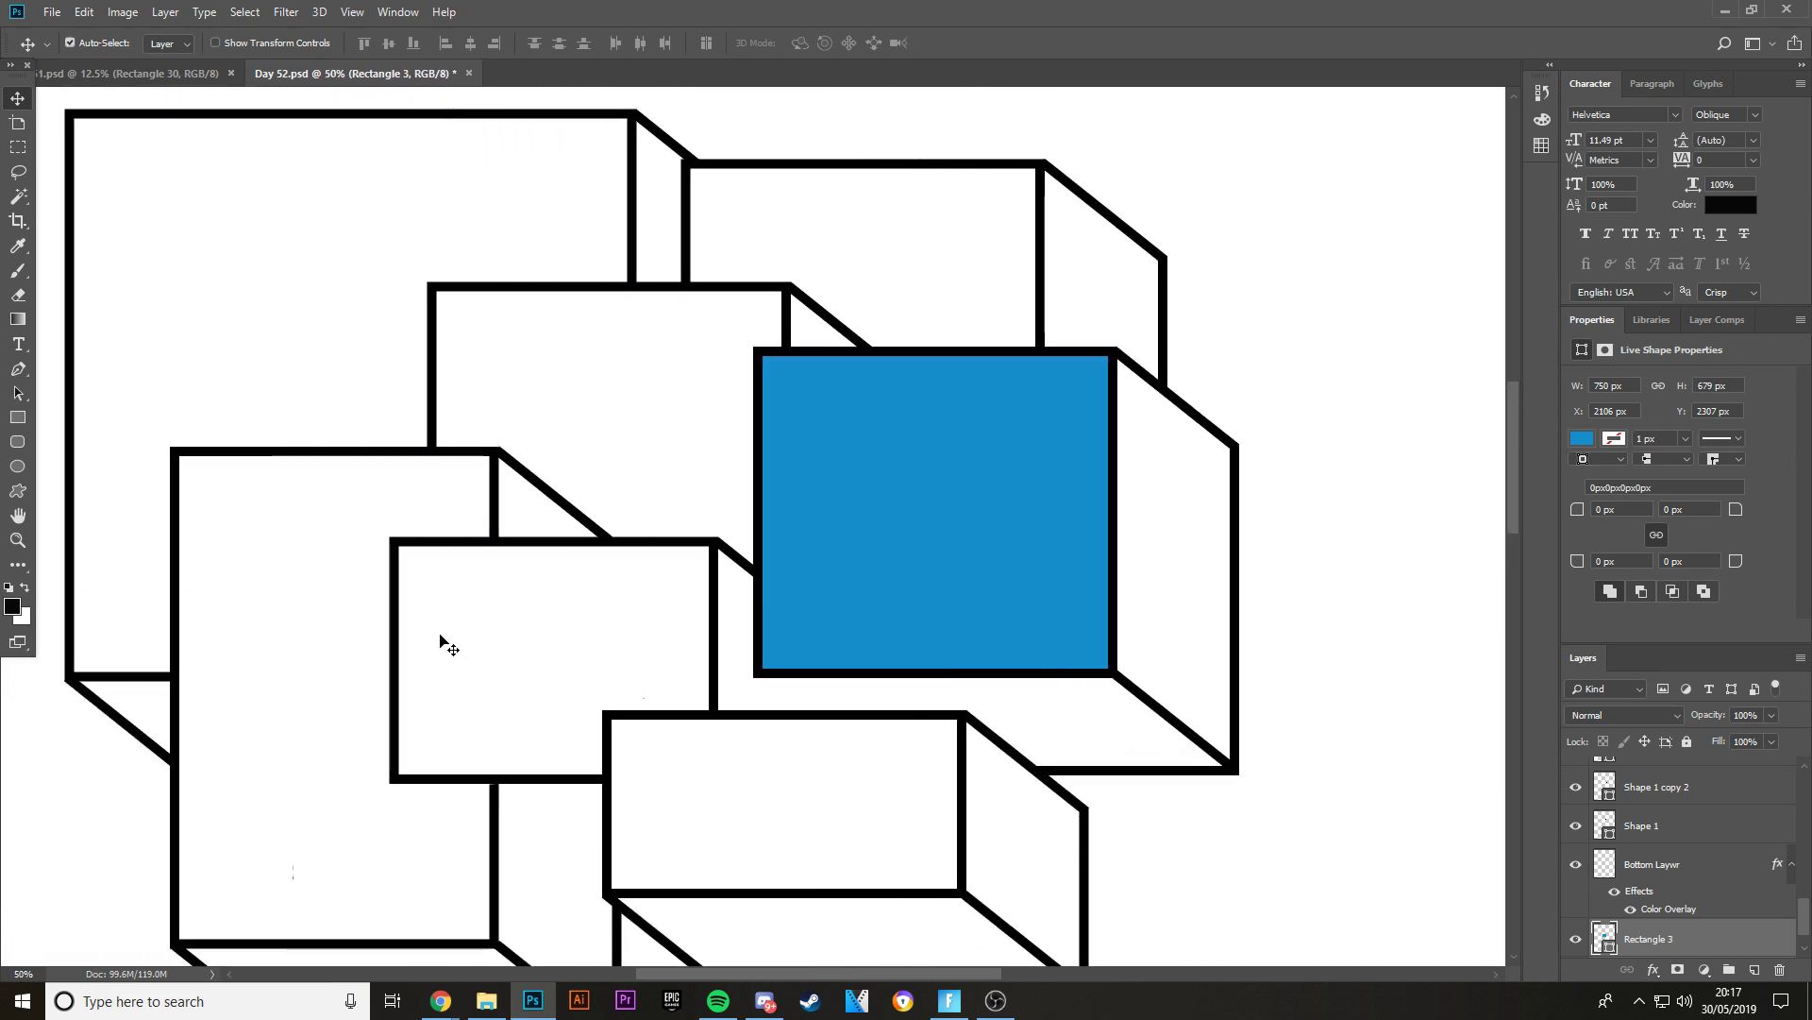
{"action": "left_click", "coordinate": [18, 418]}
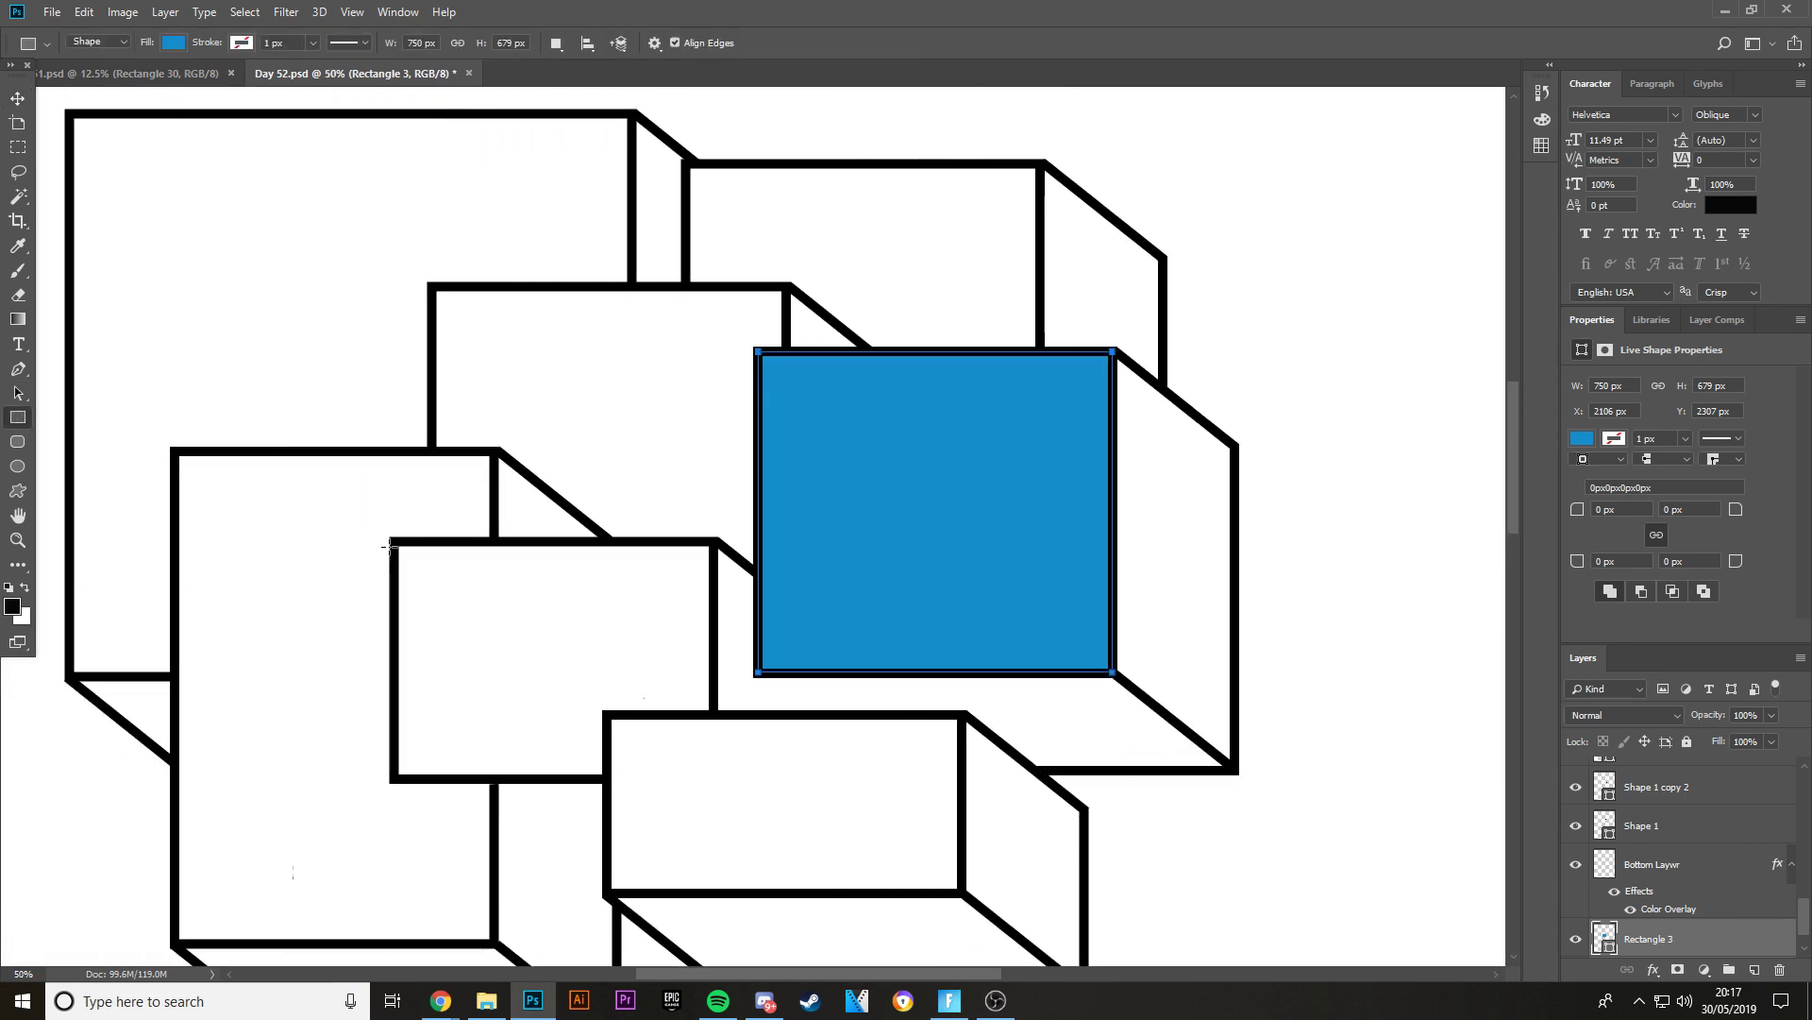
{"action": "left_click_drag", "start_coordinate": [394, 543], "coordinate": [712, 777]}
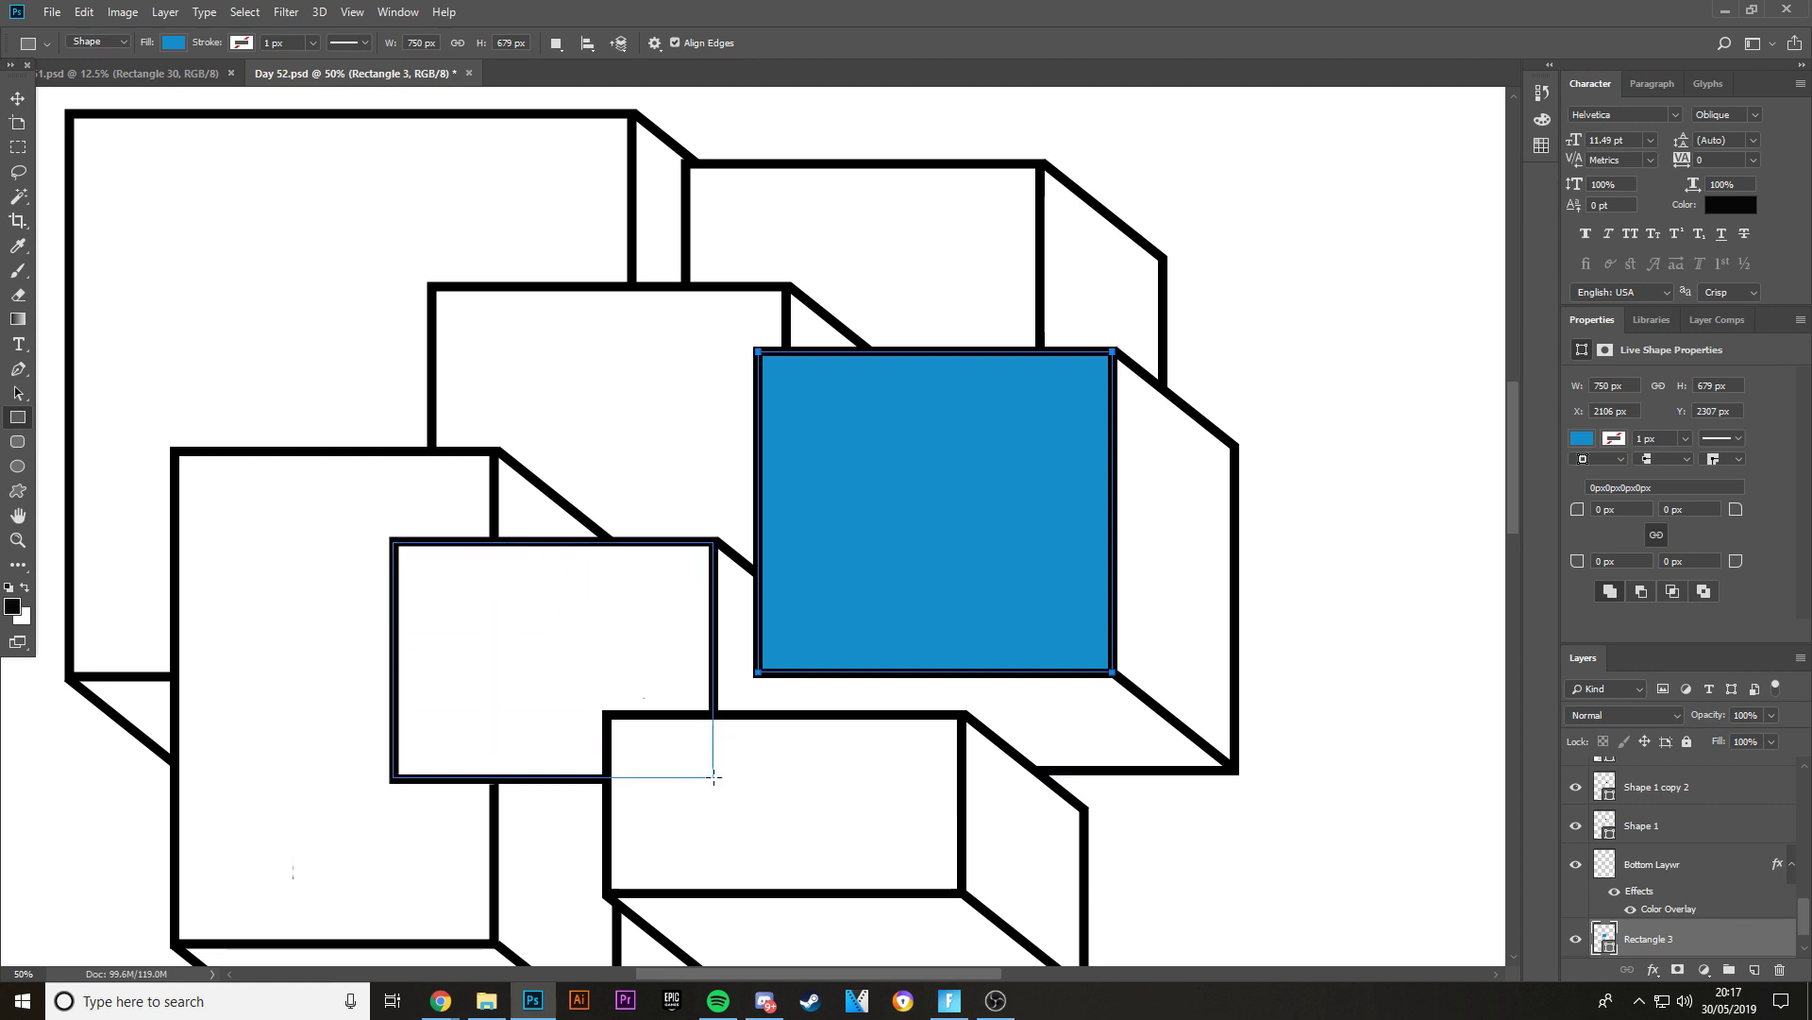
{"action": "left_click", "coordinate": [173, 42]}
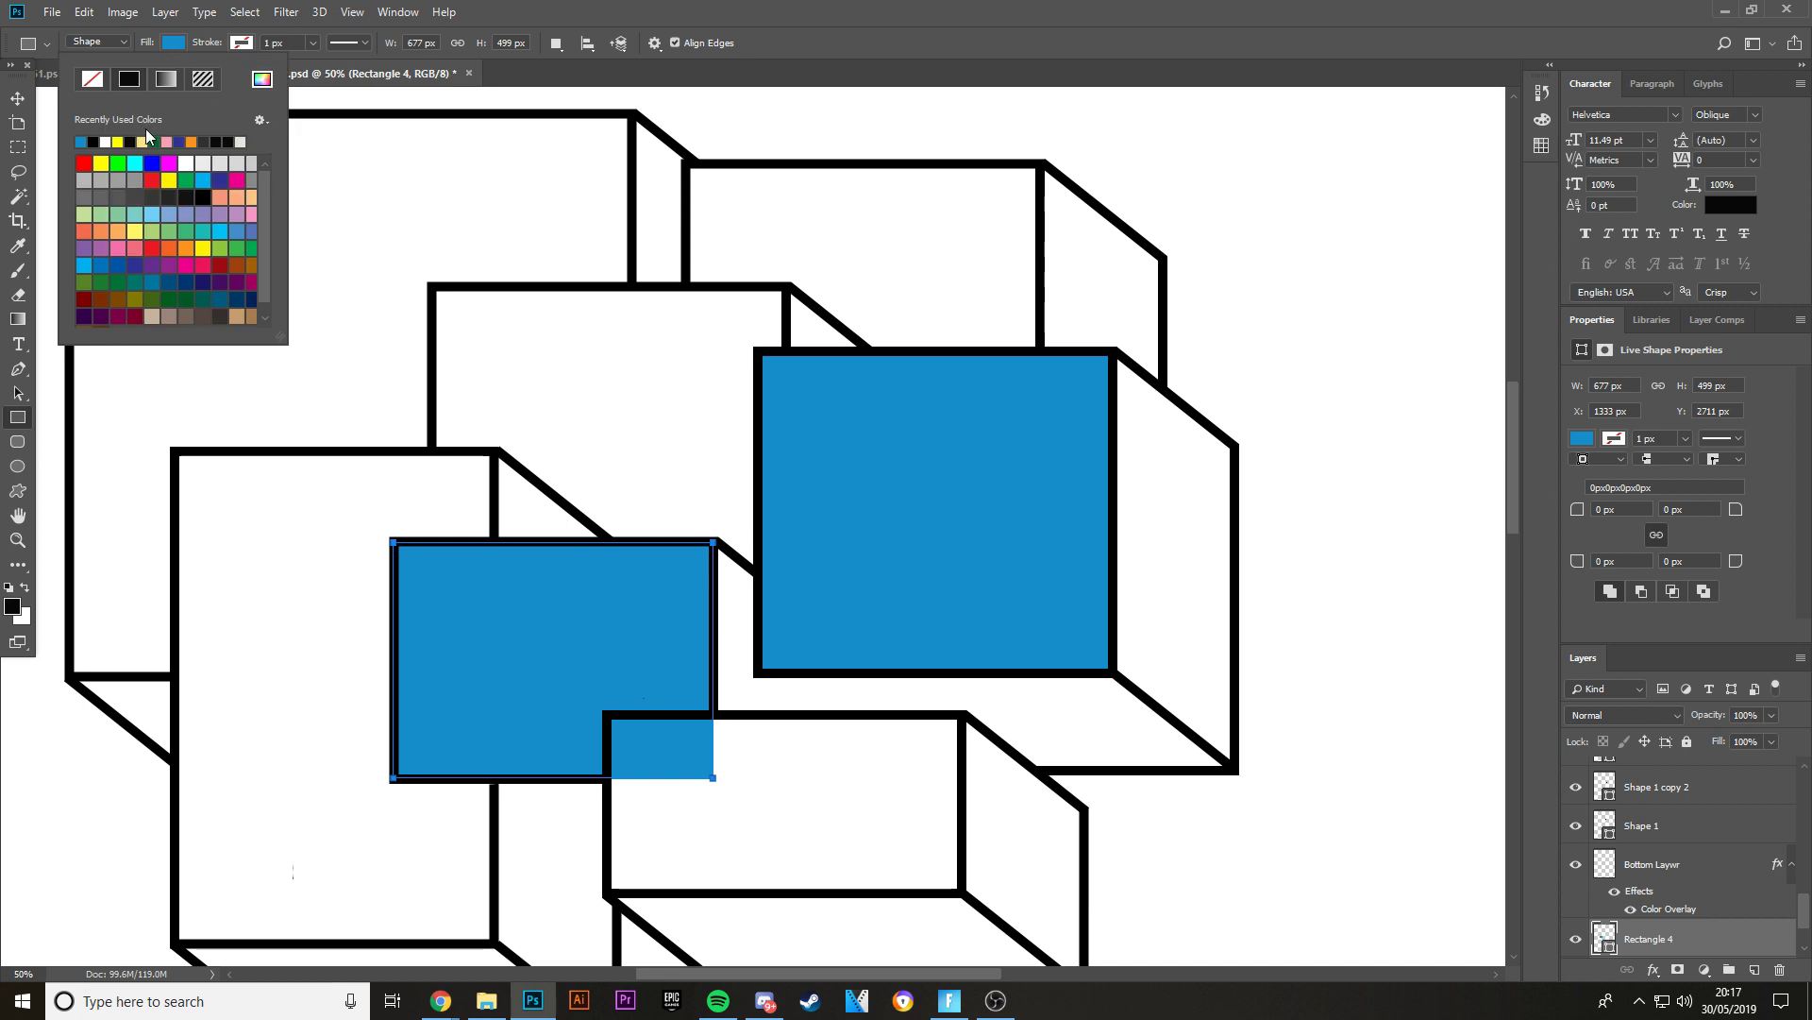
{"action": "left_click", "coordinate": [80, 141]}
- Rasterize the yellow rectangle and delete the part overlapping the lower box
{"action": "left_click", "coordinate": [18, 97]}
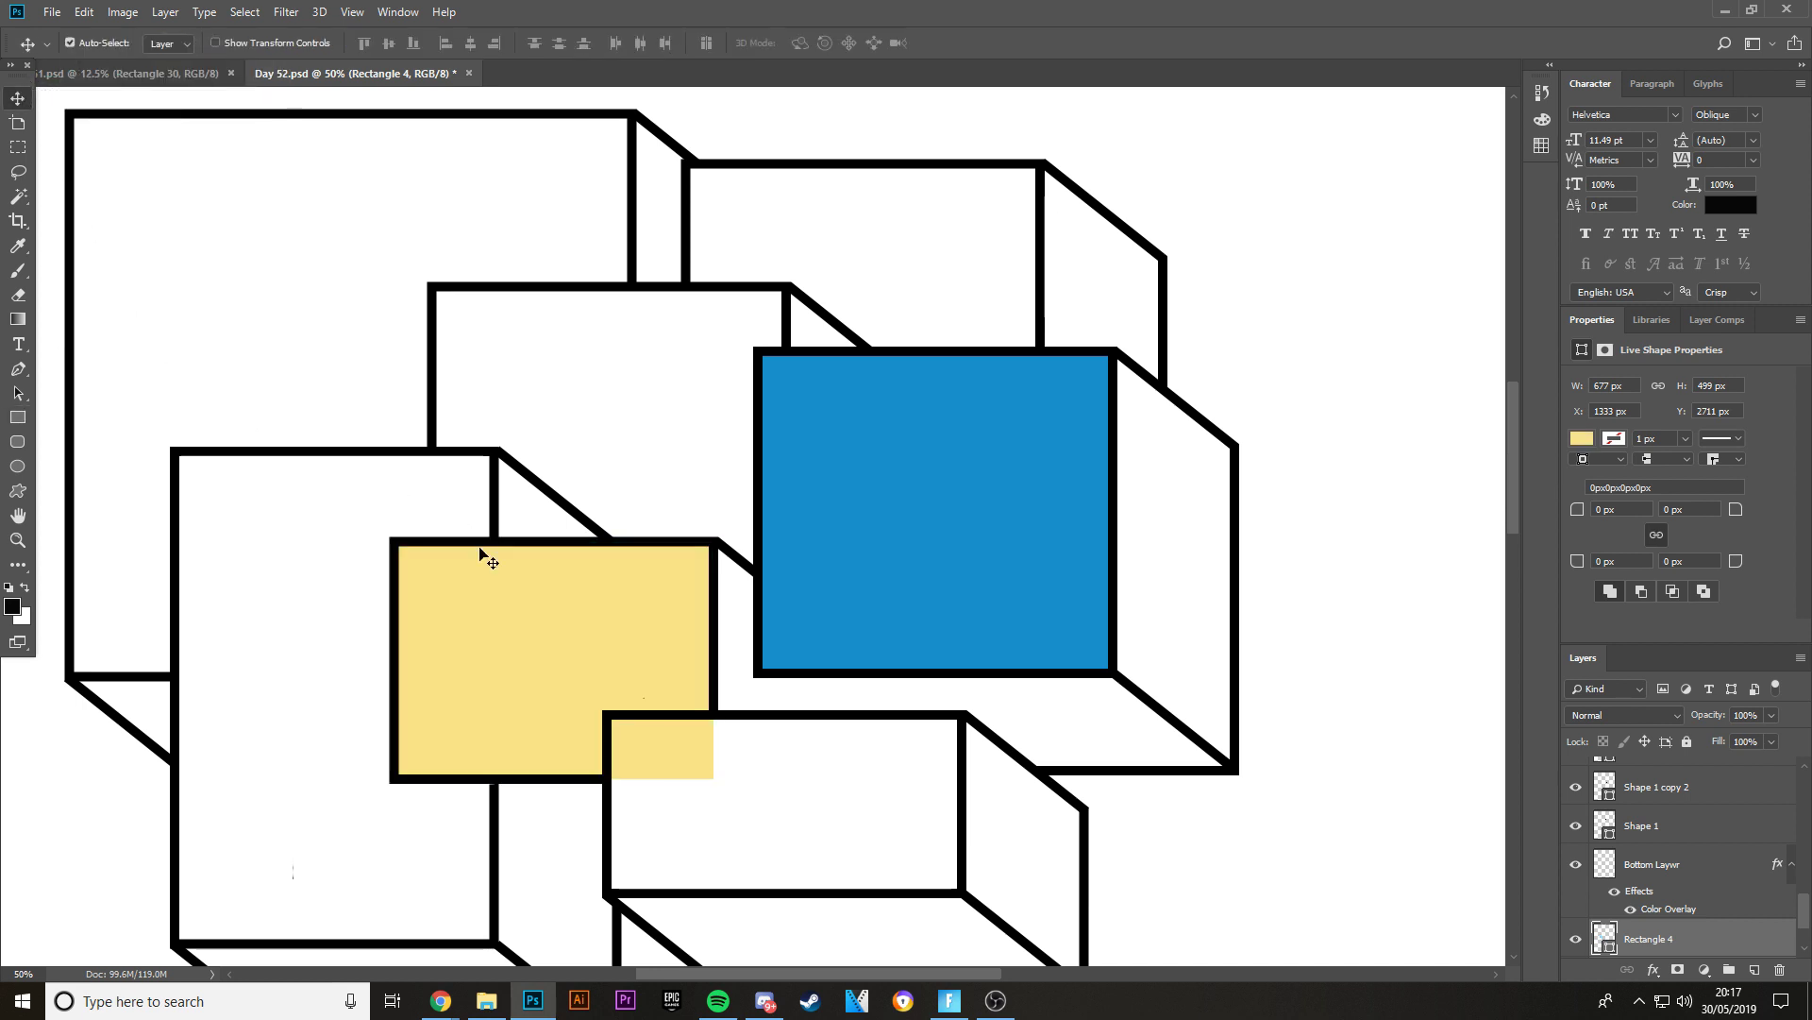
{"action": "right_click", "coordinate": [1667, 938]}
{"action": "left_click", "coordinate": [1622, 424]}
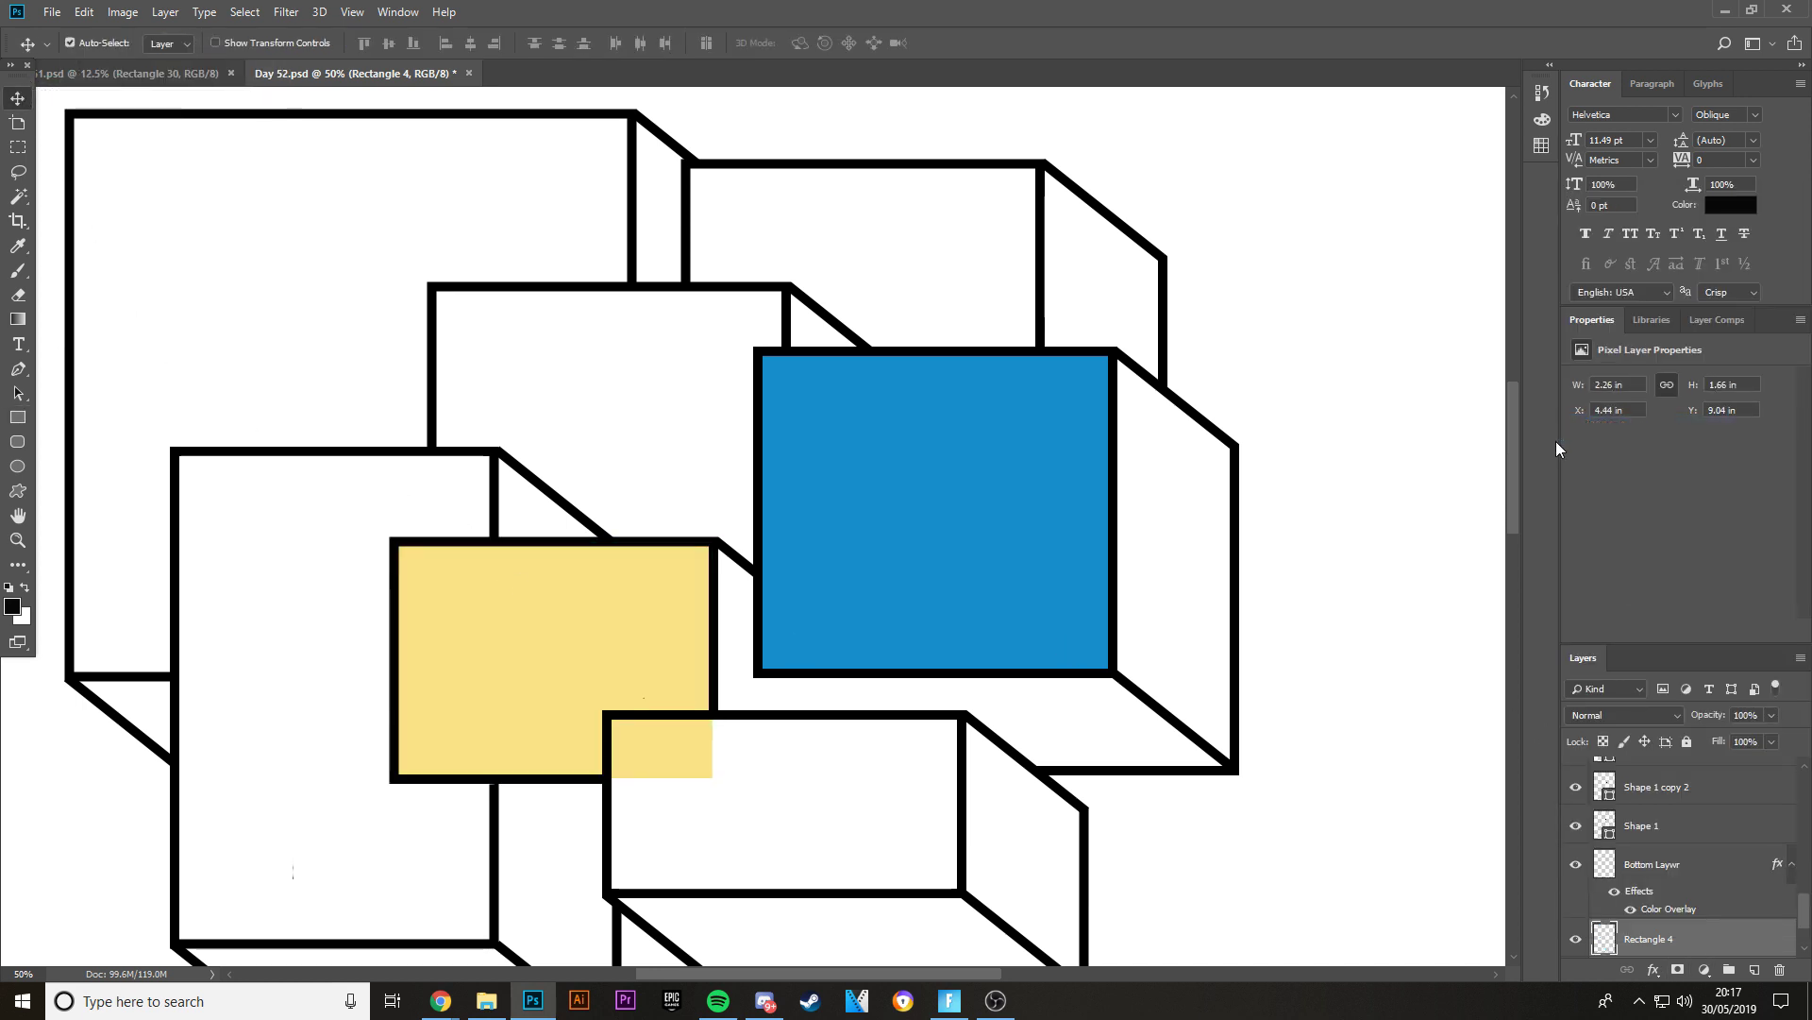
{"action": "left_click", "coordinate": [17, 146]}
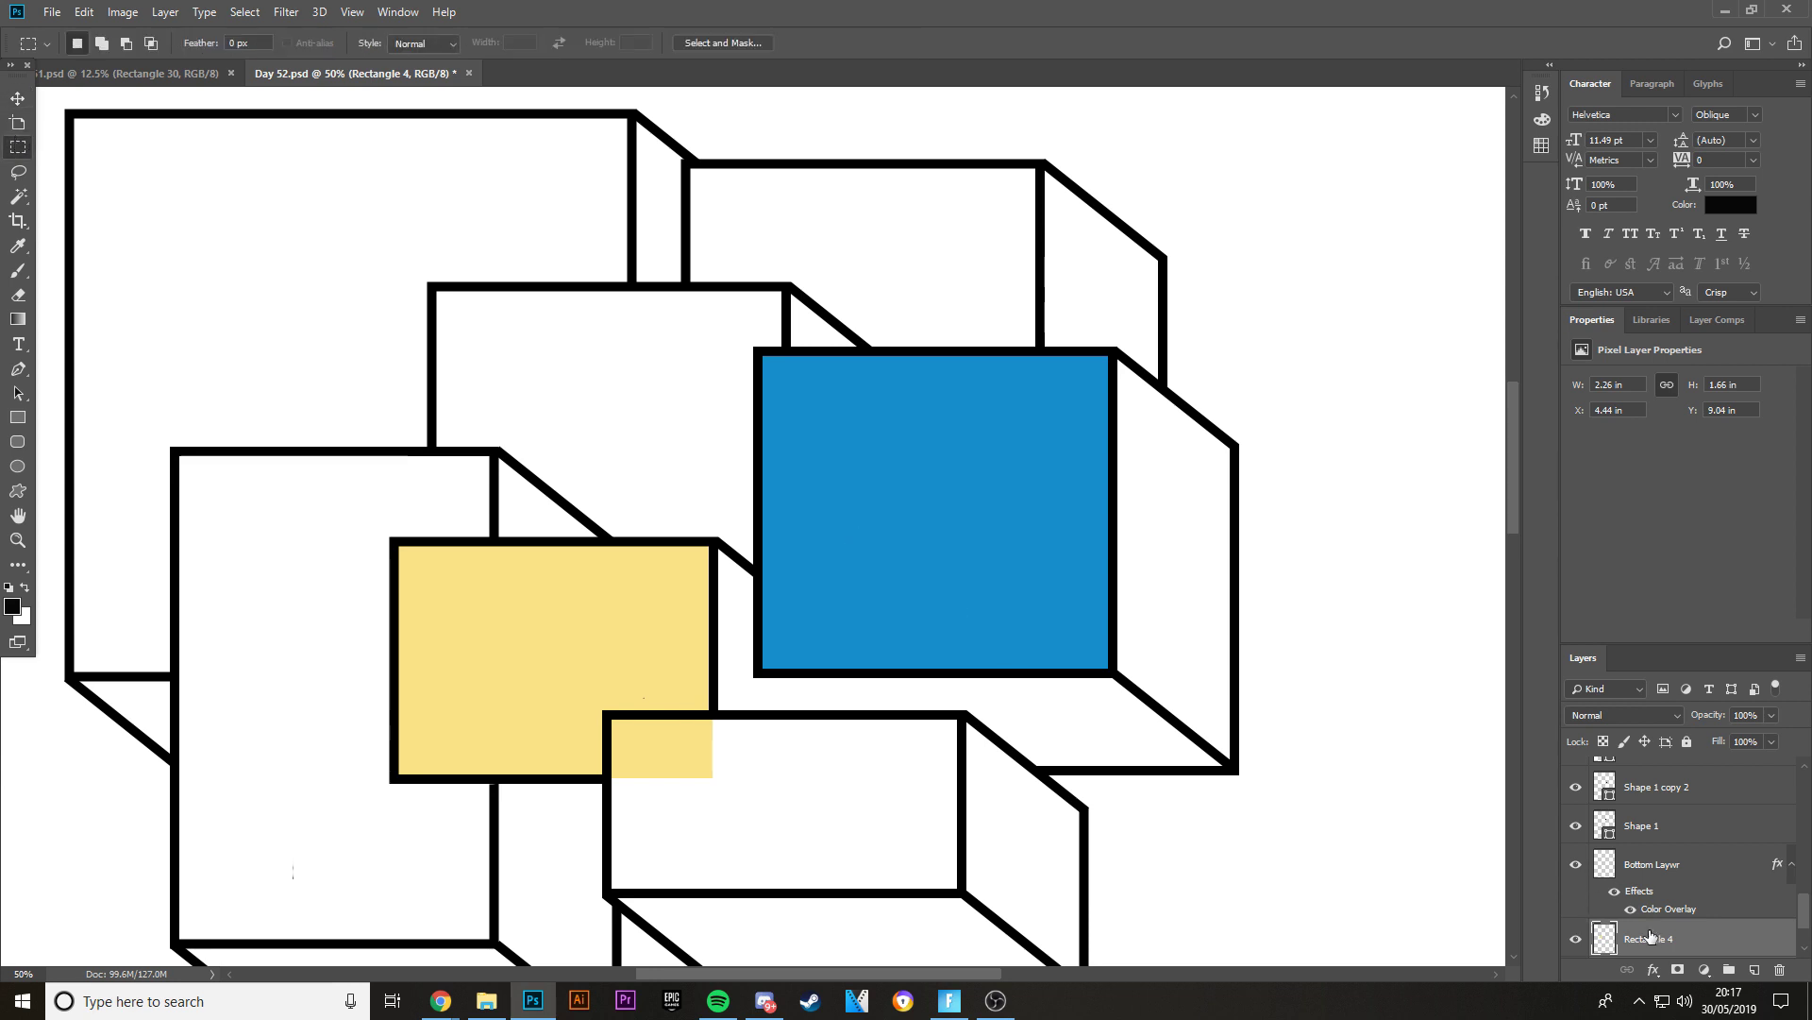
{"action": "left_click_drag", "start_coordinate": [767, 819], "coordinate": [609, 718]}
{"action": "key", "text": "Delete"}
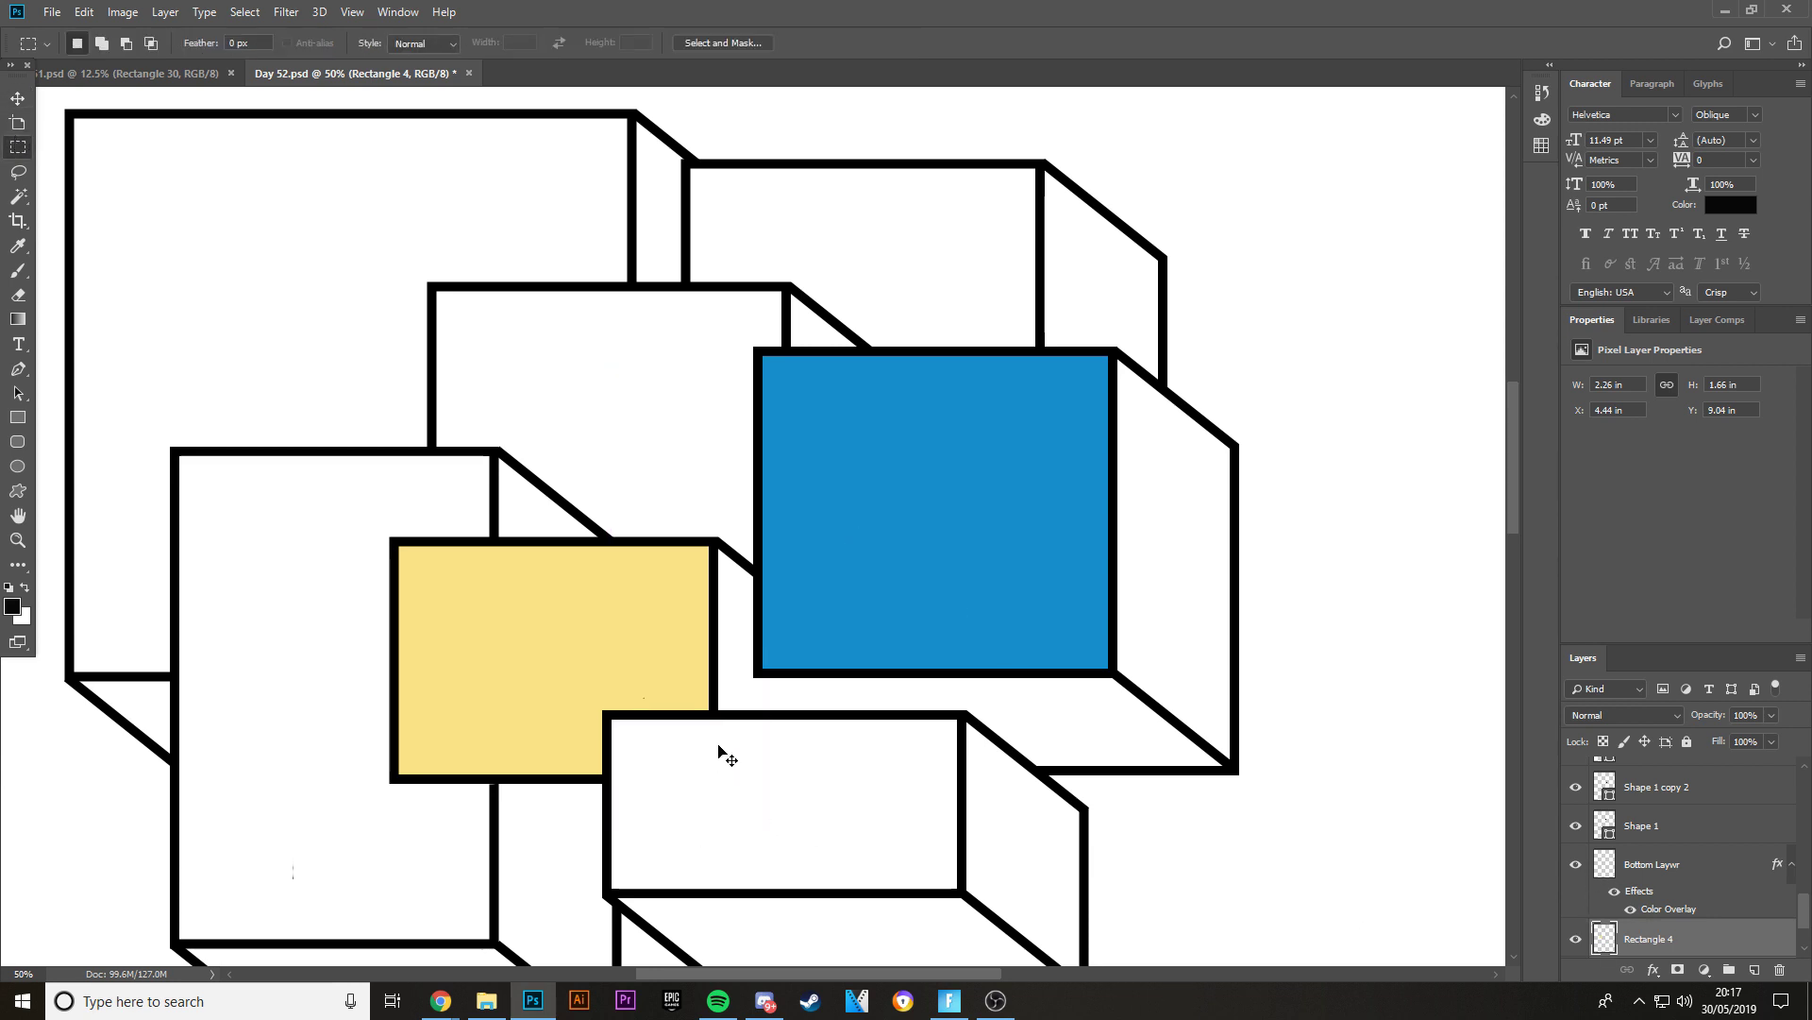
{"action": "key", "text": "ctrl+minus"}
{"action": "key", "text": "ctrl+plus"}
{"action": "key", "text": "ctrl+minus"}
{"action": "key", "text": "ctrl+minus"}
{"action": "key", "text": "ctrl+plus"}
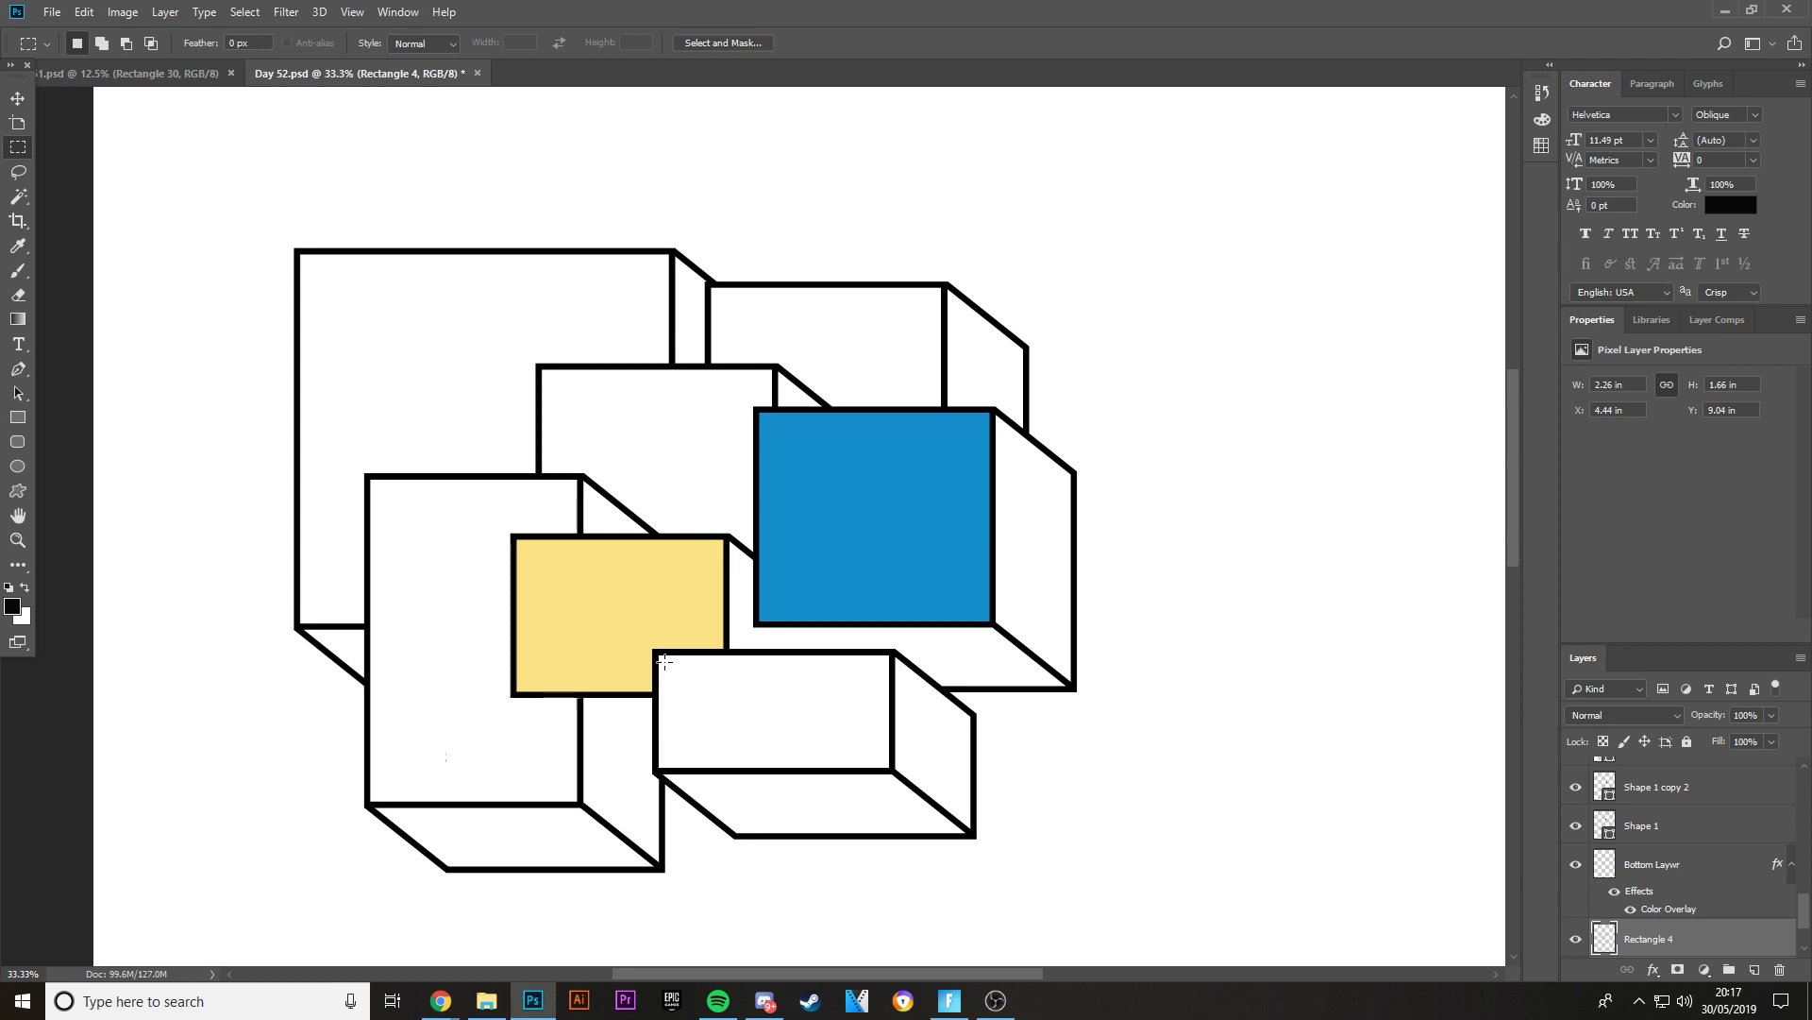
{"action": "mouse_move", "coordinate": [28, 83]}
{"action": "left_mouse_down"}
{"action": "mouse_move", "coordinate": [11, 135]}
{"action": "mouse_move", "coordinate": [8, 89]}
{"action": "left_mouse_up"}
- Switch to the Day 51.psd document showing the KAWALA poster
{"action": "left_click", "coordinate": [113, 73]}
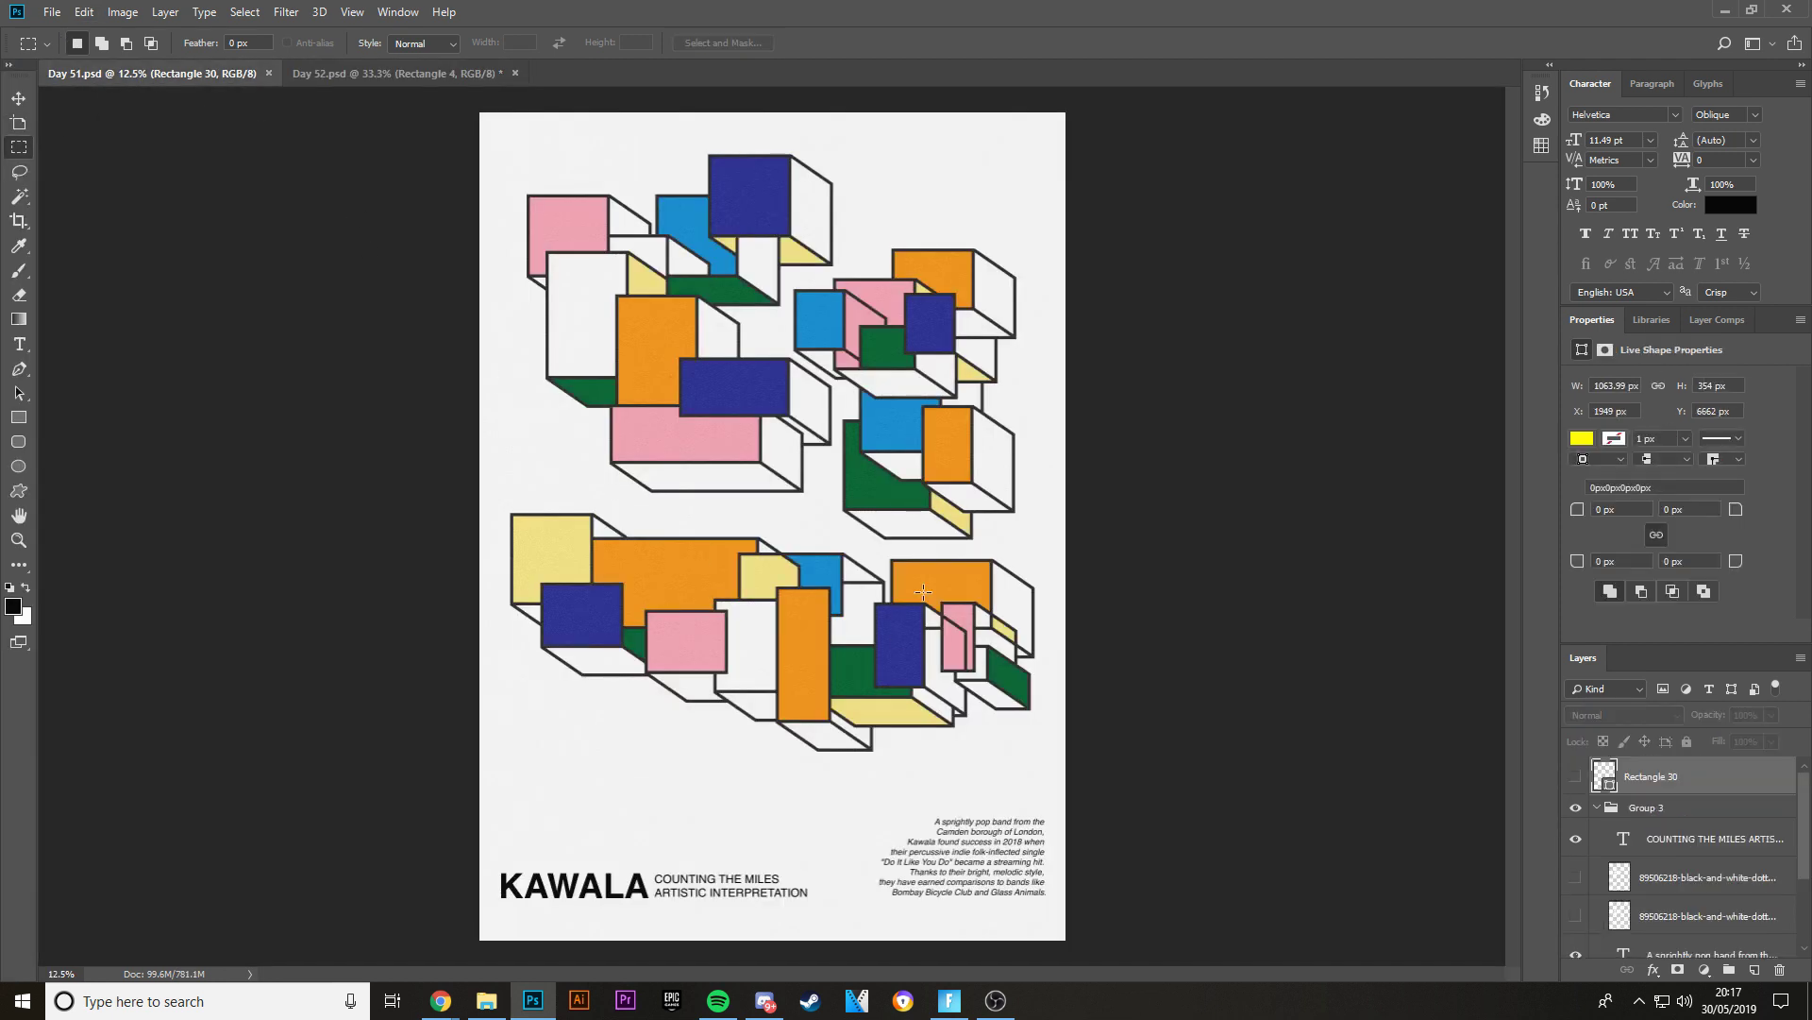